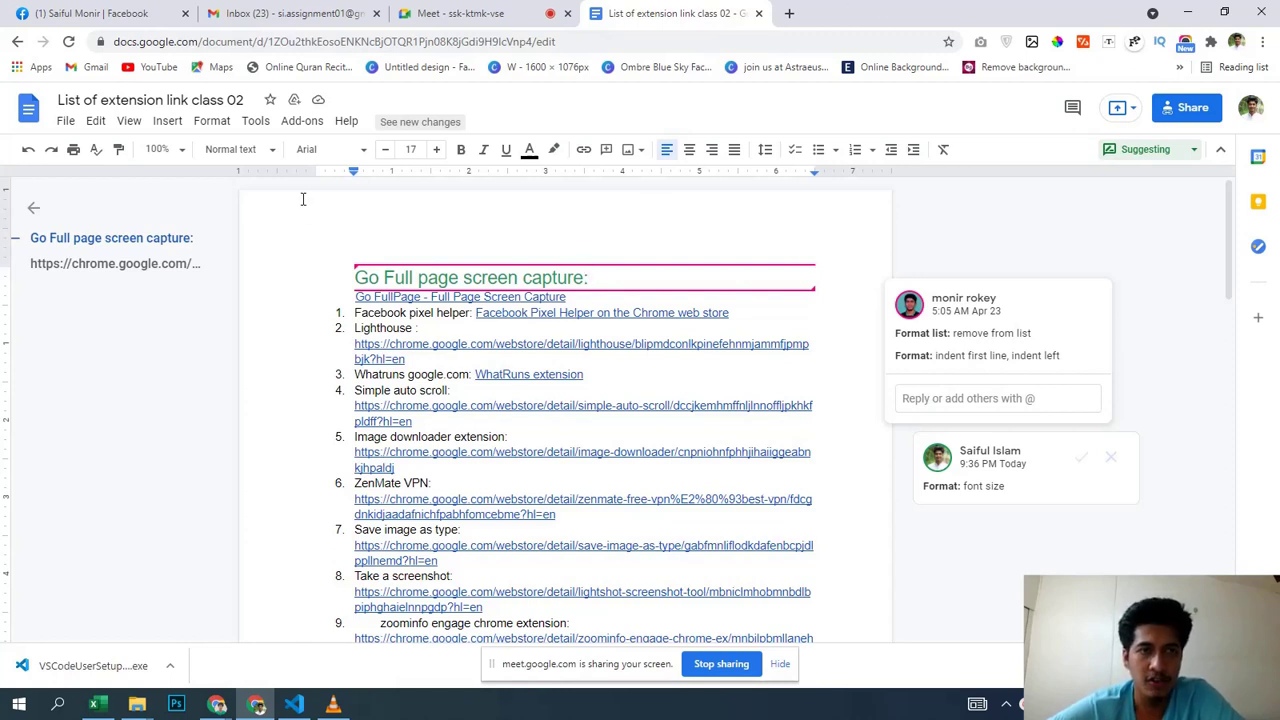
Step: Open the Google Docs home page in a new tab, then return to the Meet call tab
left_click(789, 13)
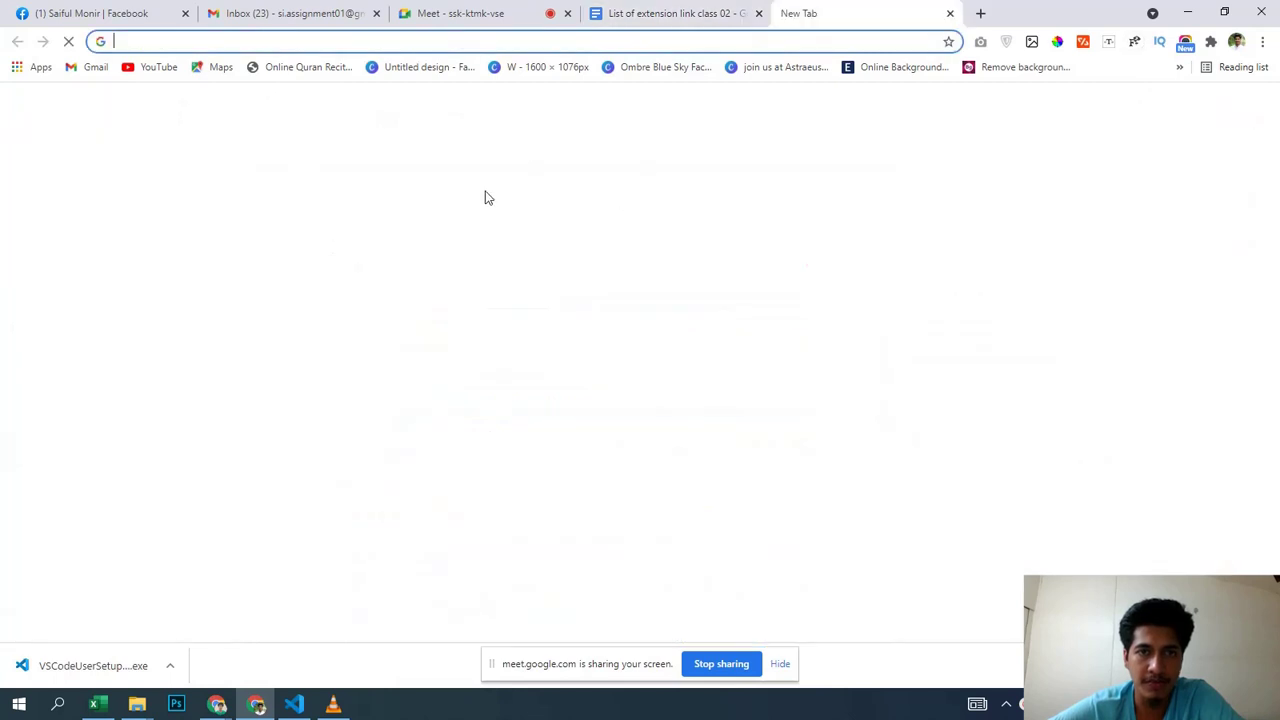
left_click(597, 400)
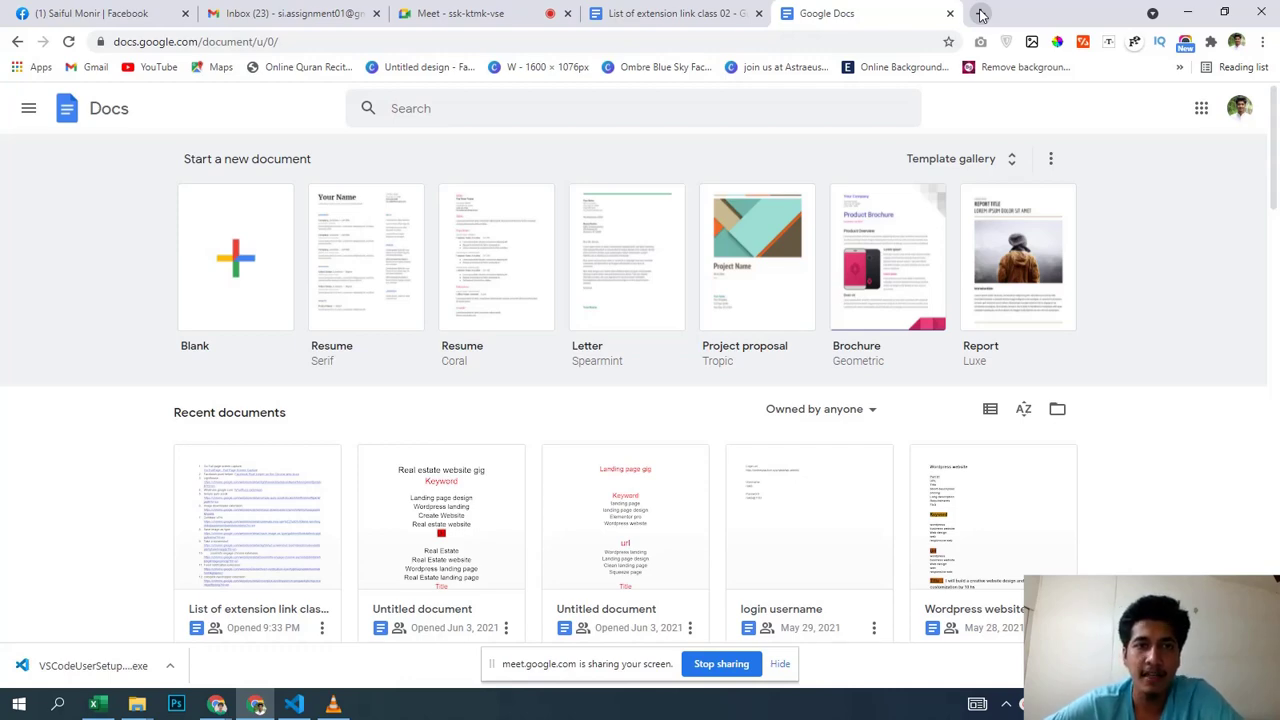
left_click(466, 10)
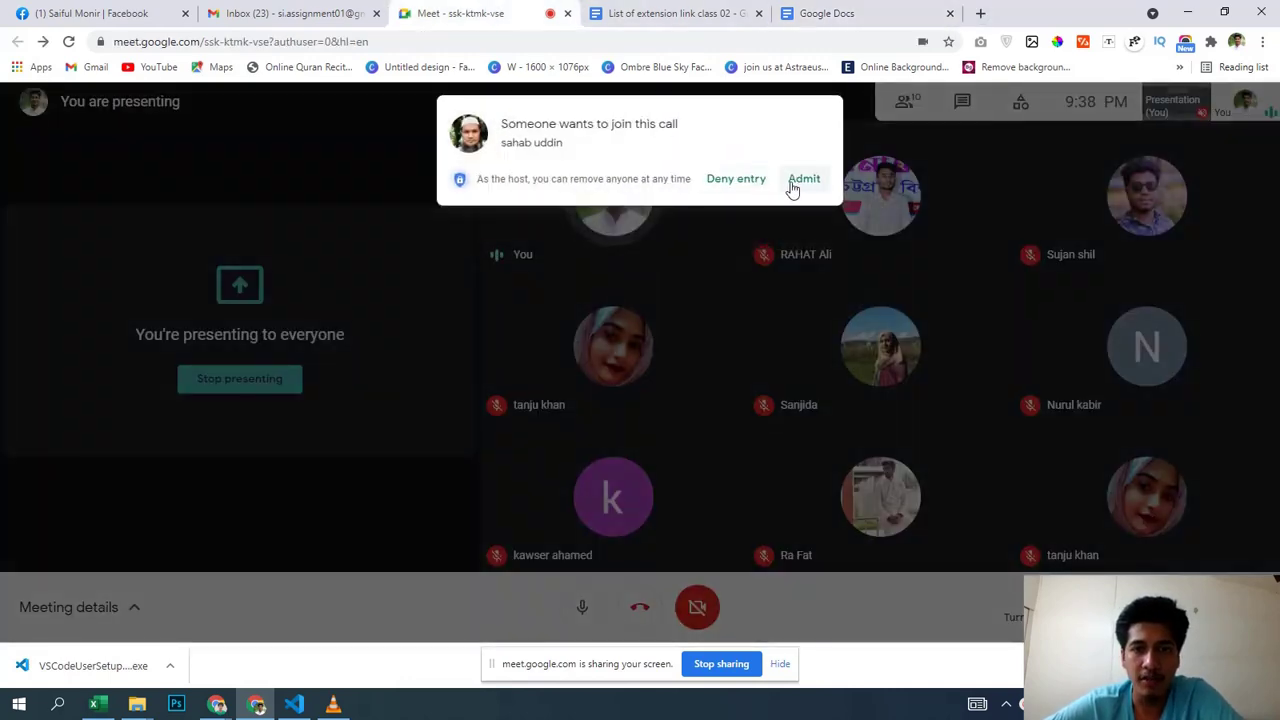
Step: Admit the waiting participant into the Meet call and return to the Google Docs tab
left_click(798, 196)
left_click(826, 13)
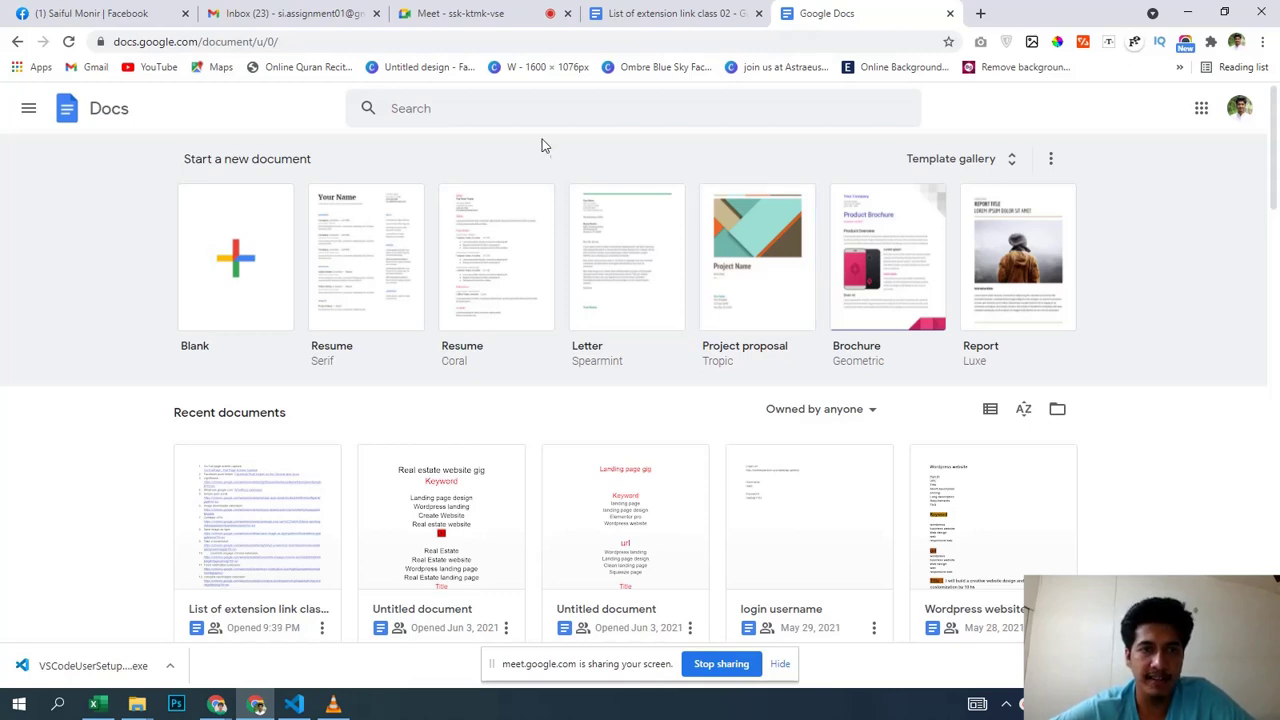
Step: Create a Blank Untitled document from the Docs home page
left_click(645, 11)
left_click(800, 8)
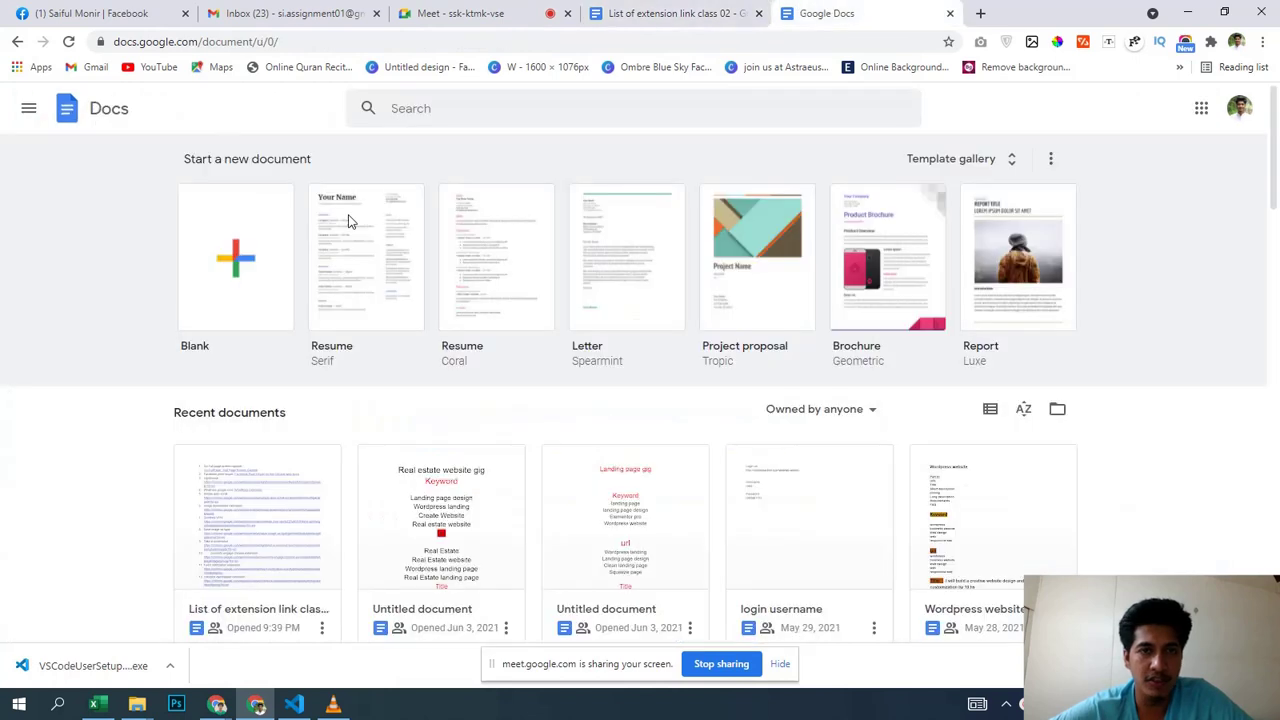
left_click(250, 253)
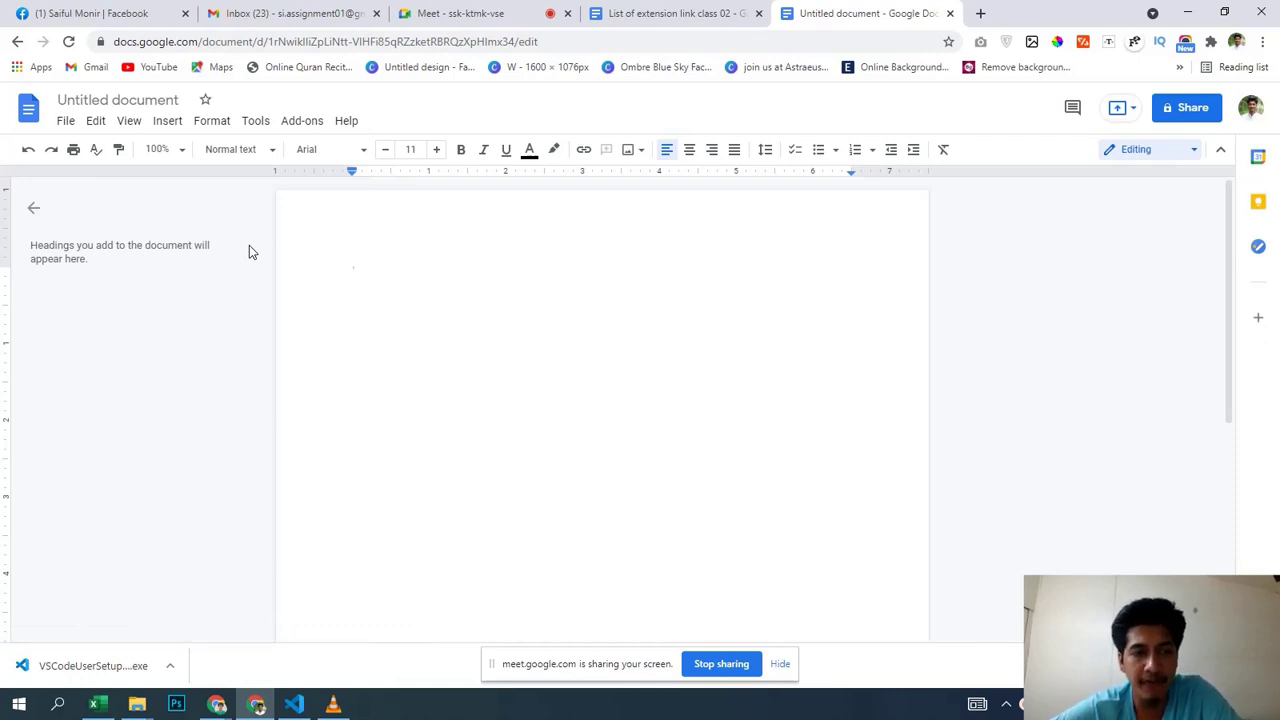
type("!")
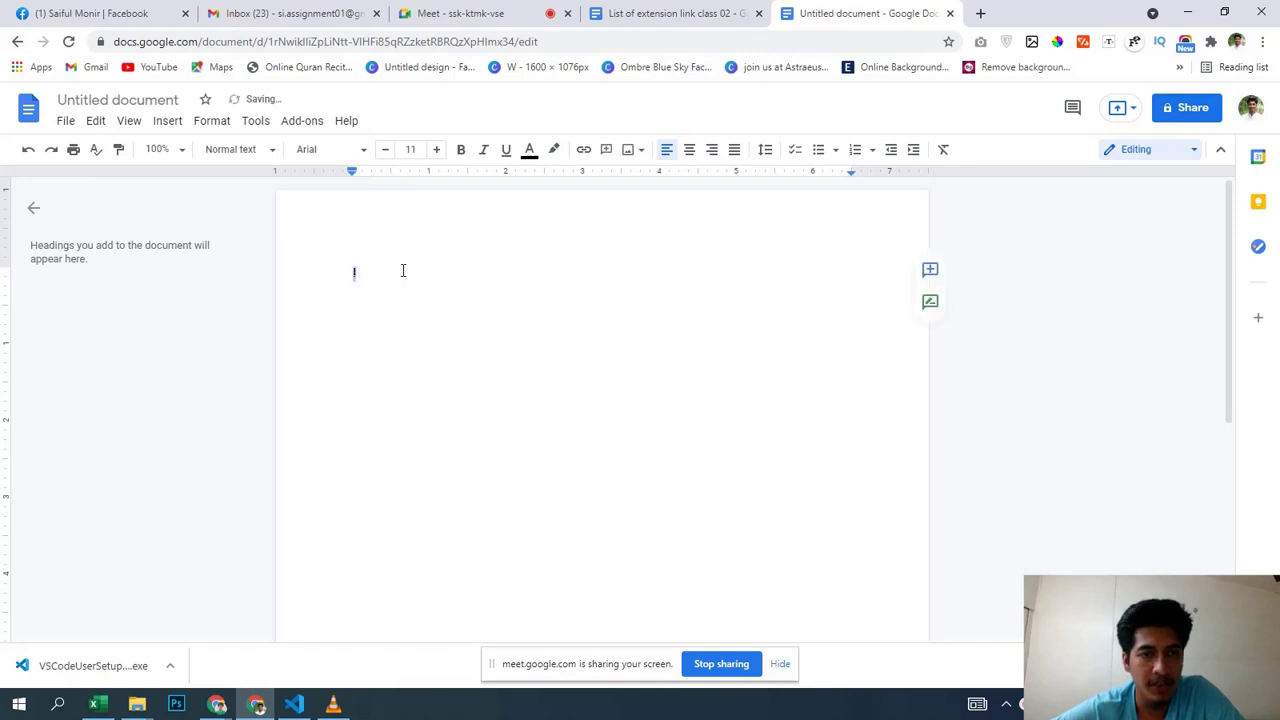
double_click(444, 276)
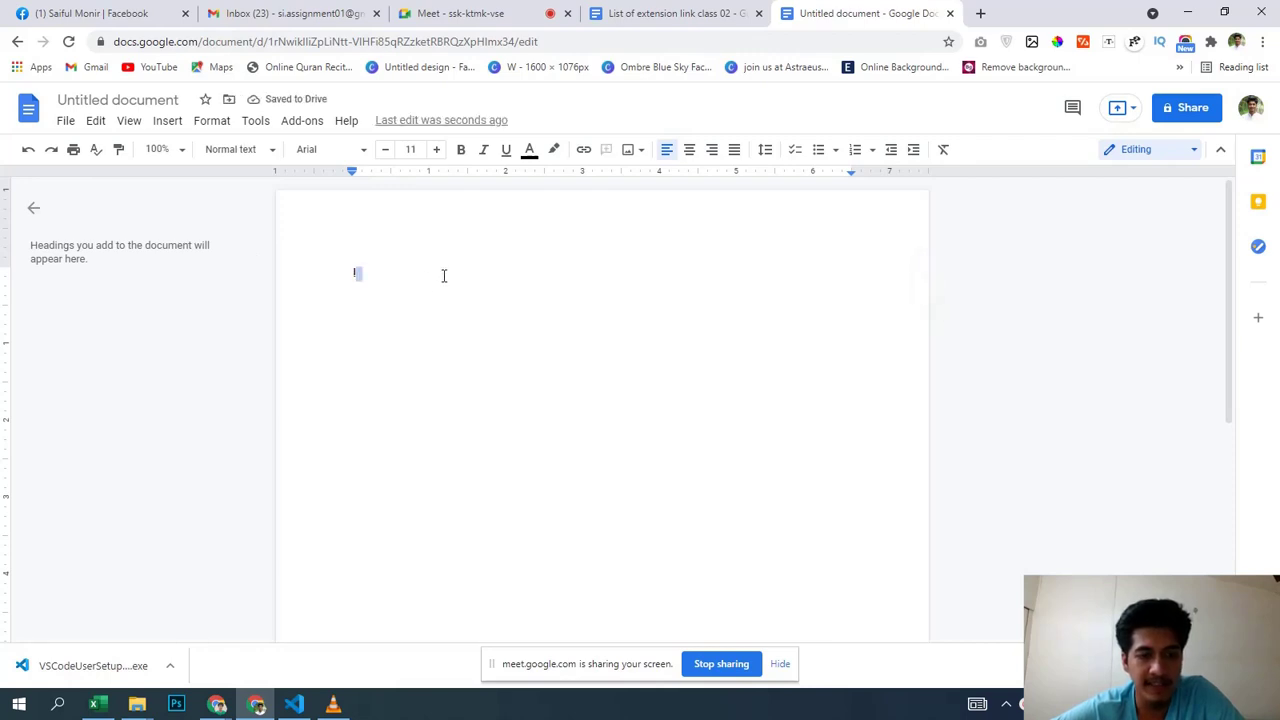
type("@")
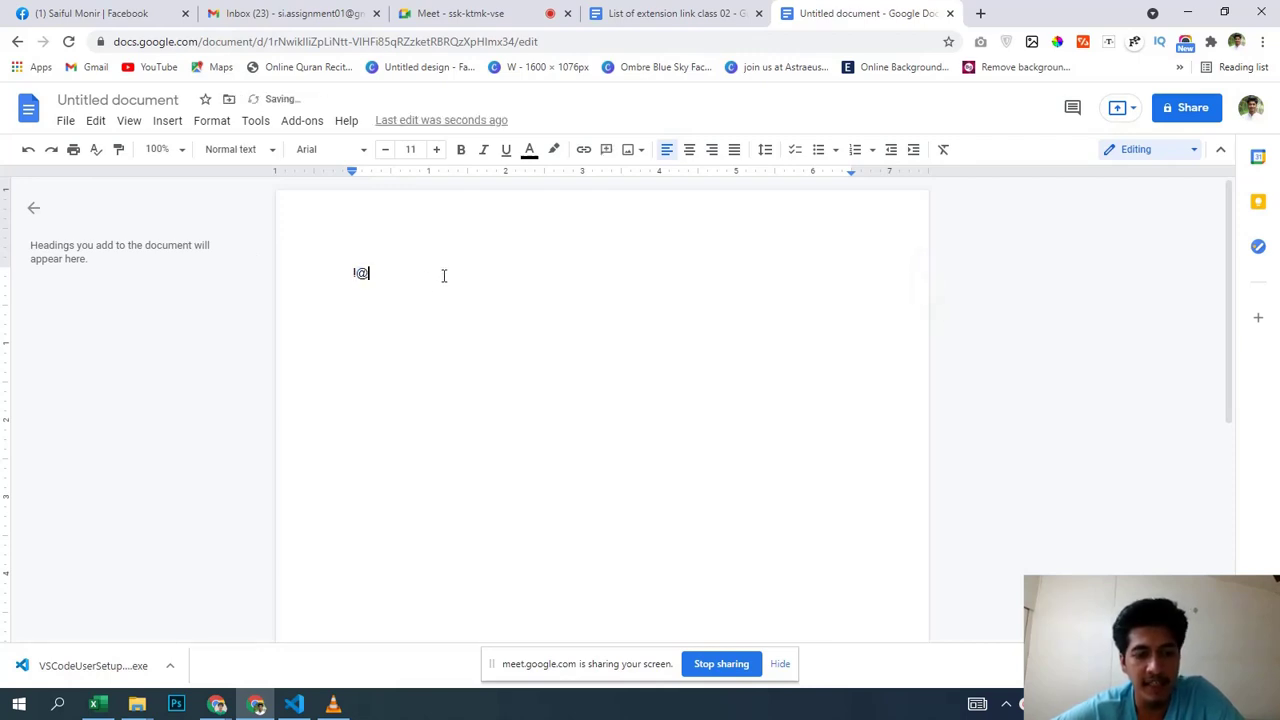
left_click_drag(406, 274, 300, 268)
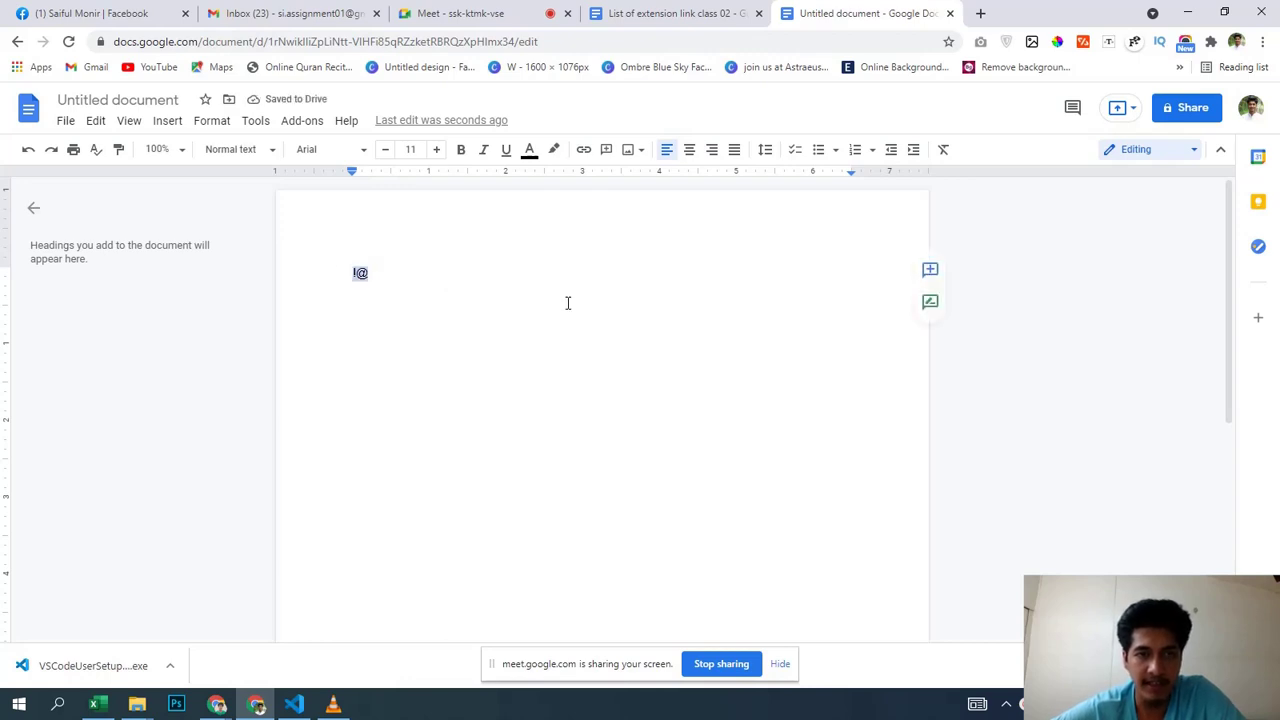
key("BackSpace")
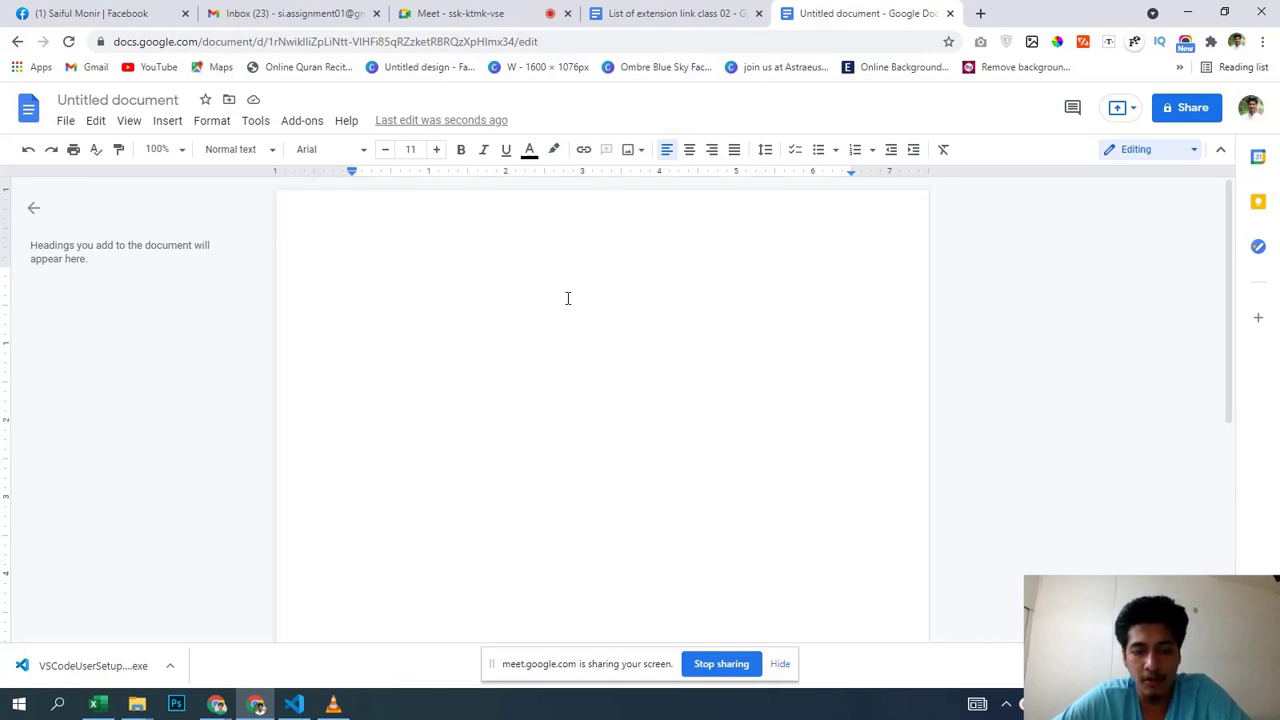
type("fds")
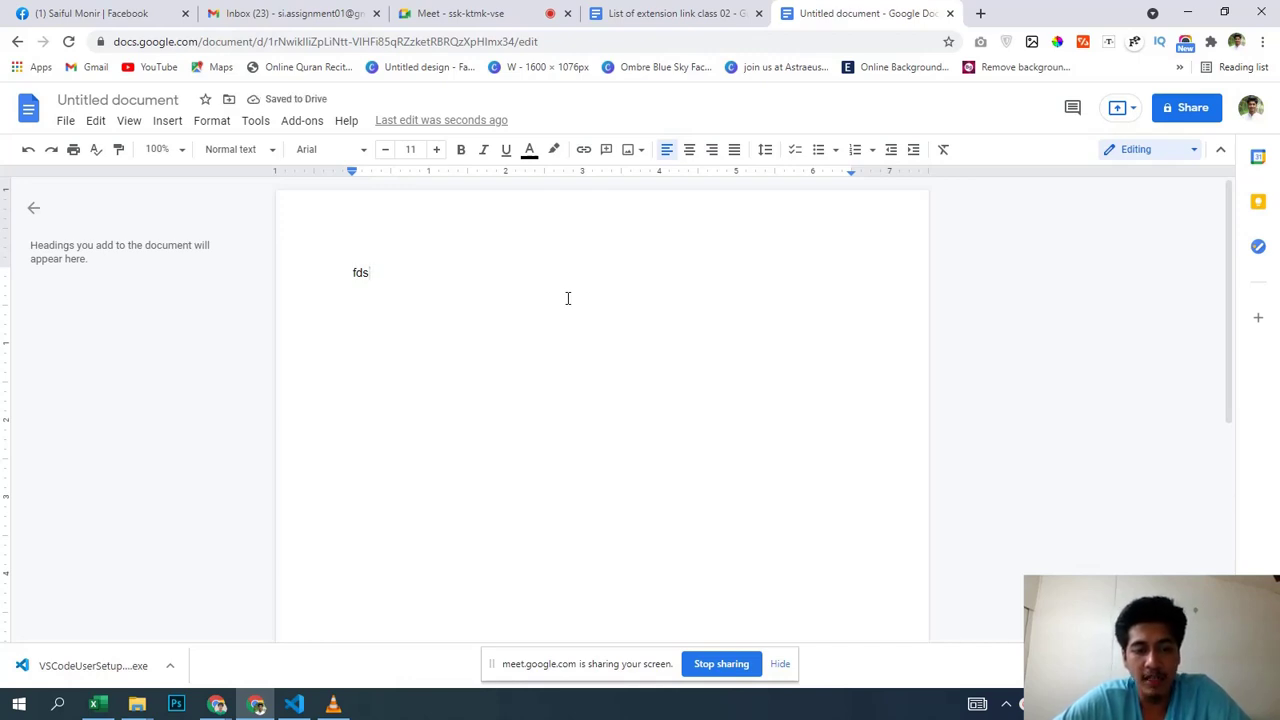
type("#")
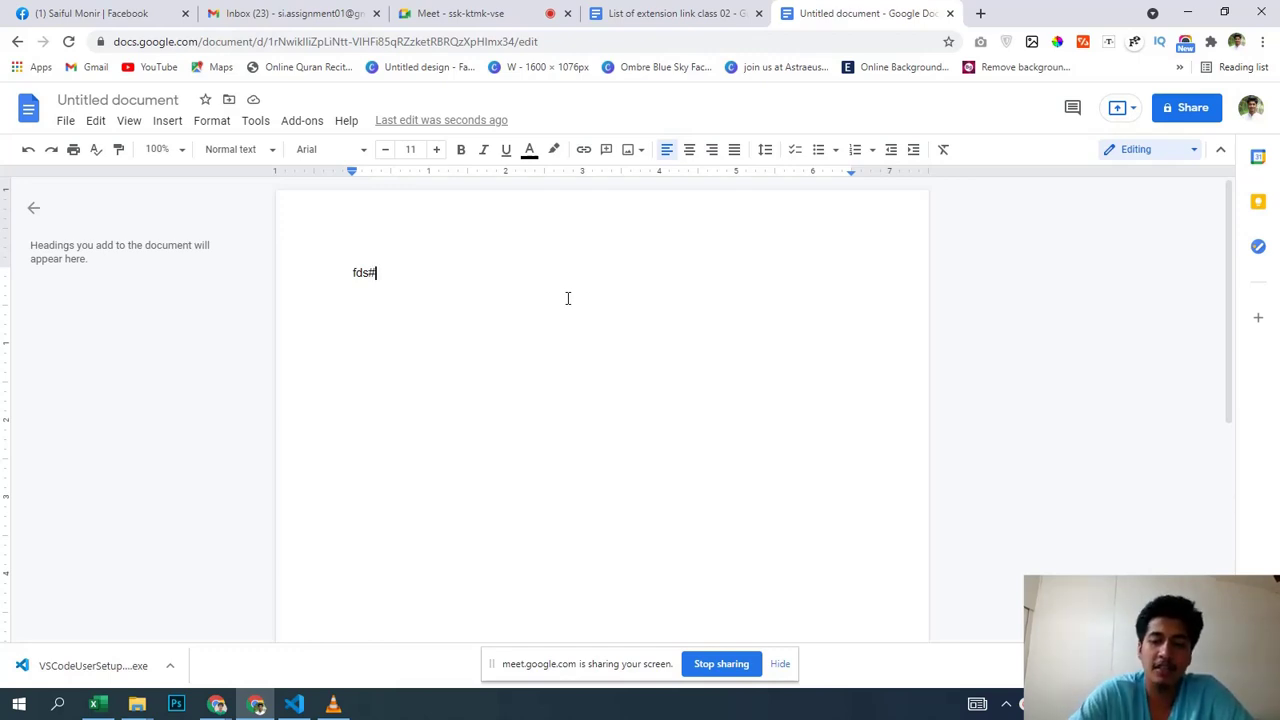
key("BackSpace")
key("BackSpace")
key("BackSpace")
key("BackSpace")
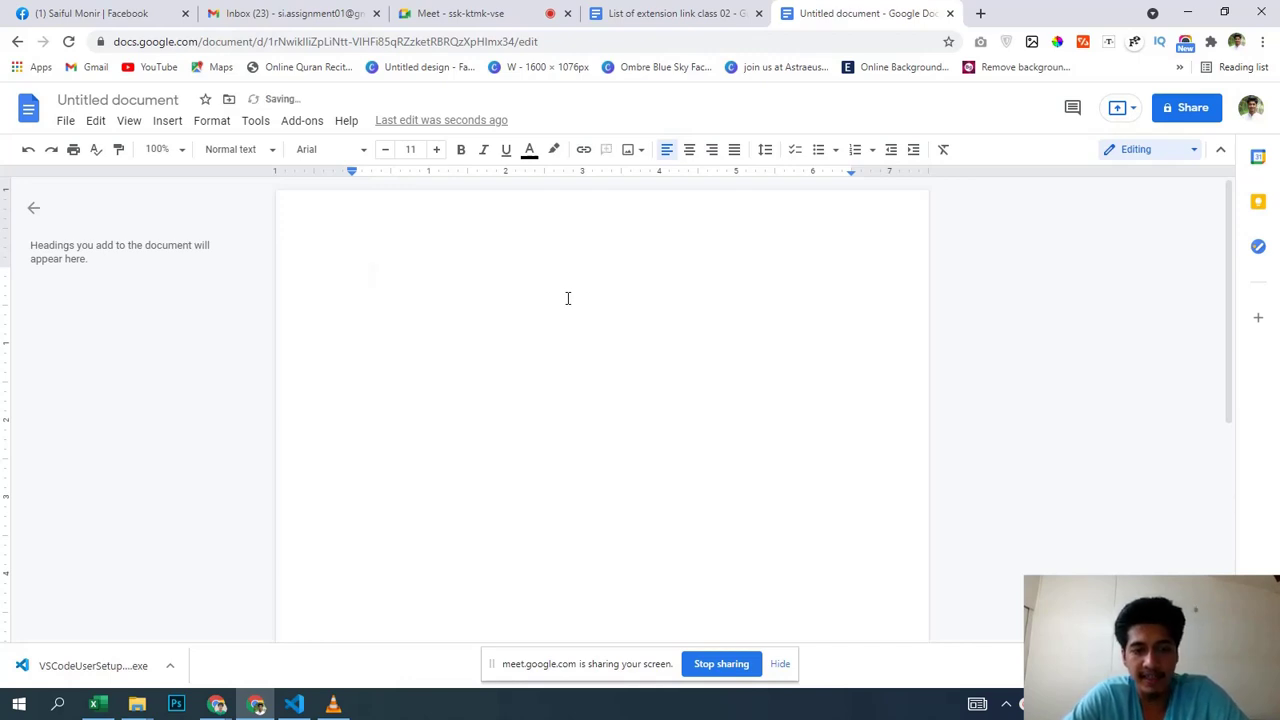
type("12")
key("BackSpace")
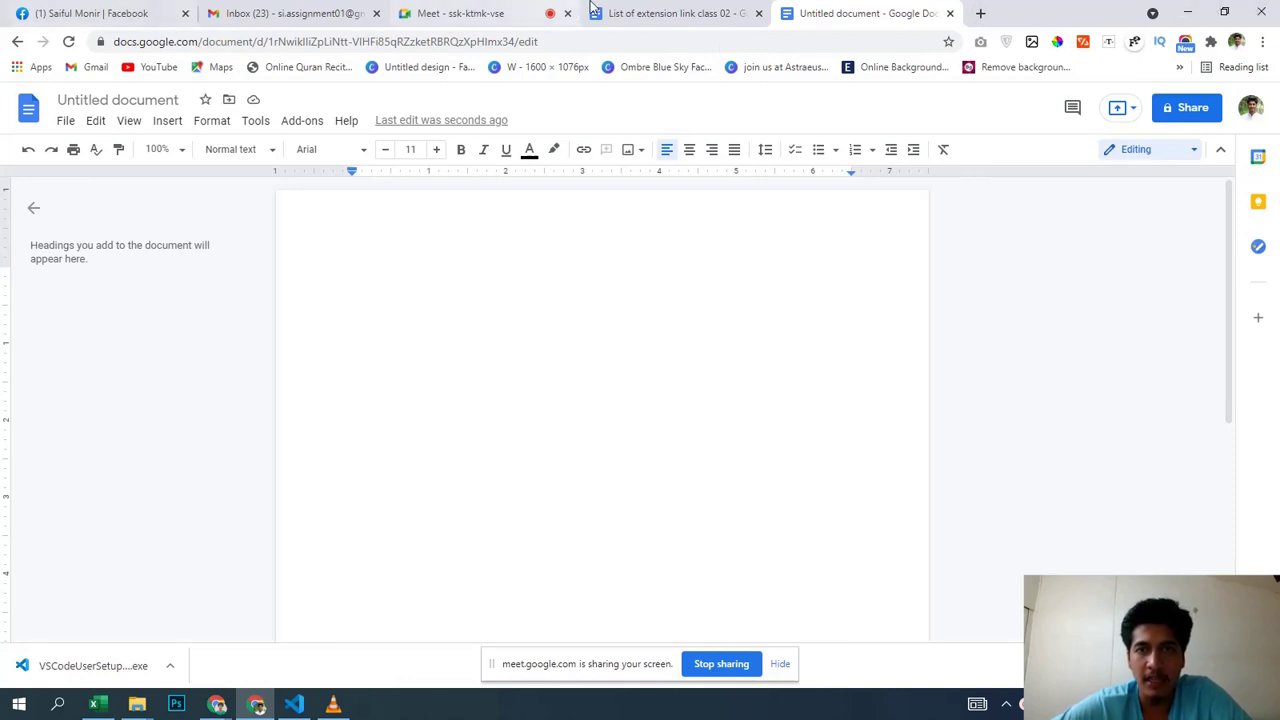
Step: Open a new tab on Google's start page, minimizing and restoring the Chrome window
left_click(980, 13)
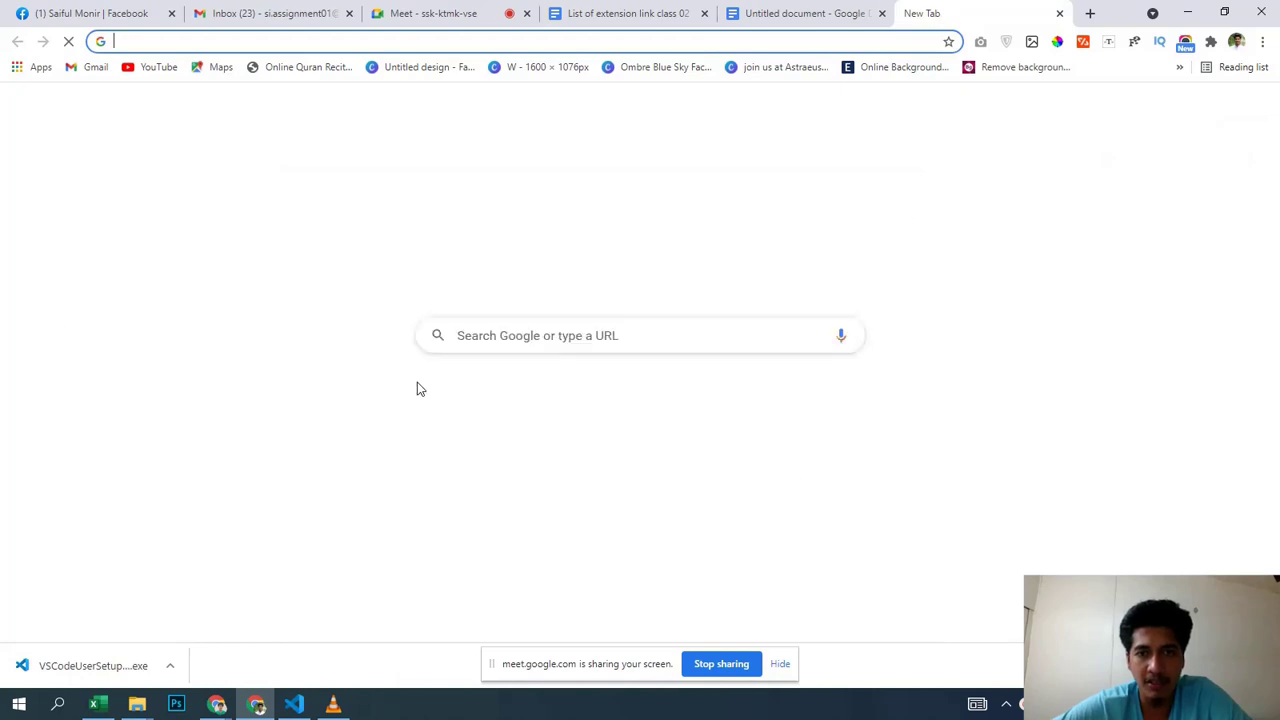
left_click(1186, 13)
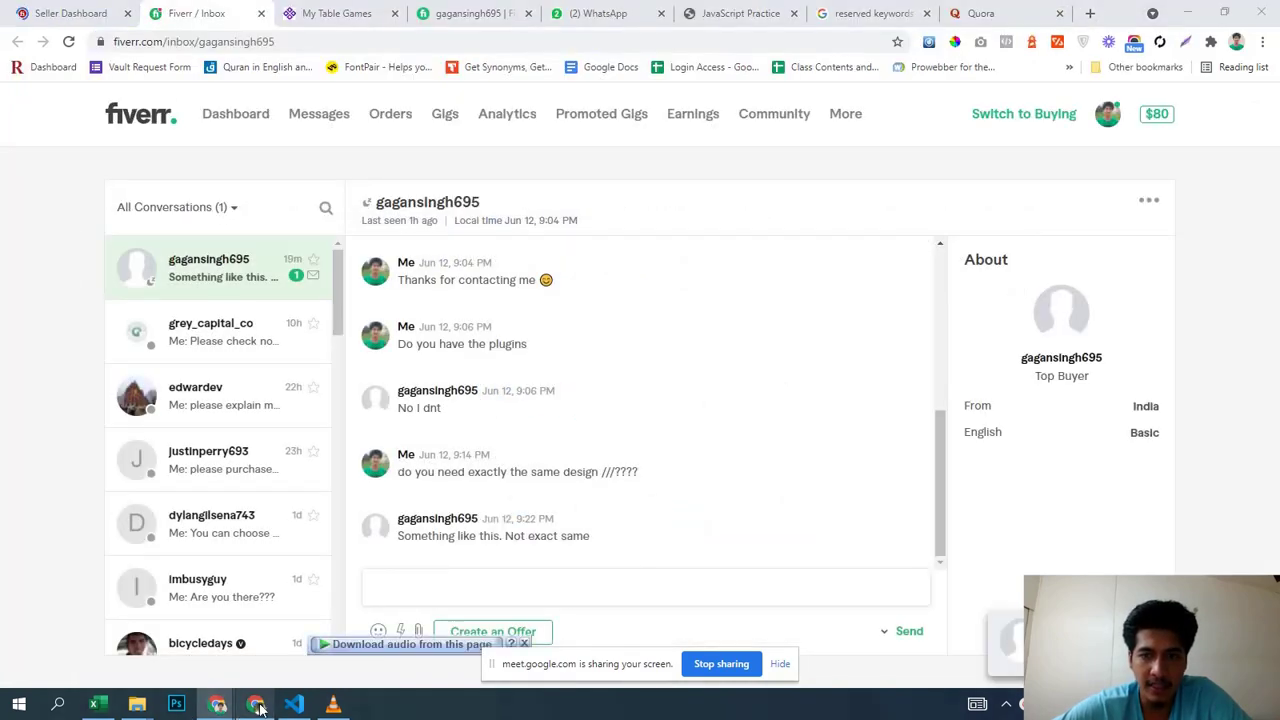
left_click(256, 704)
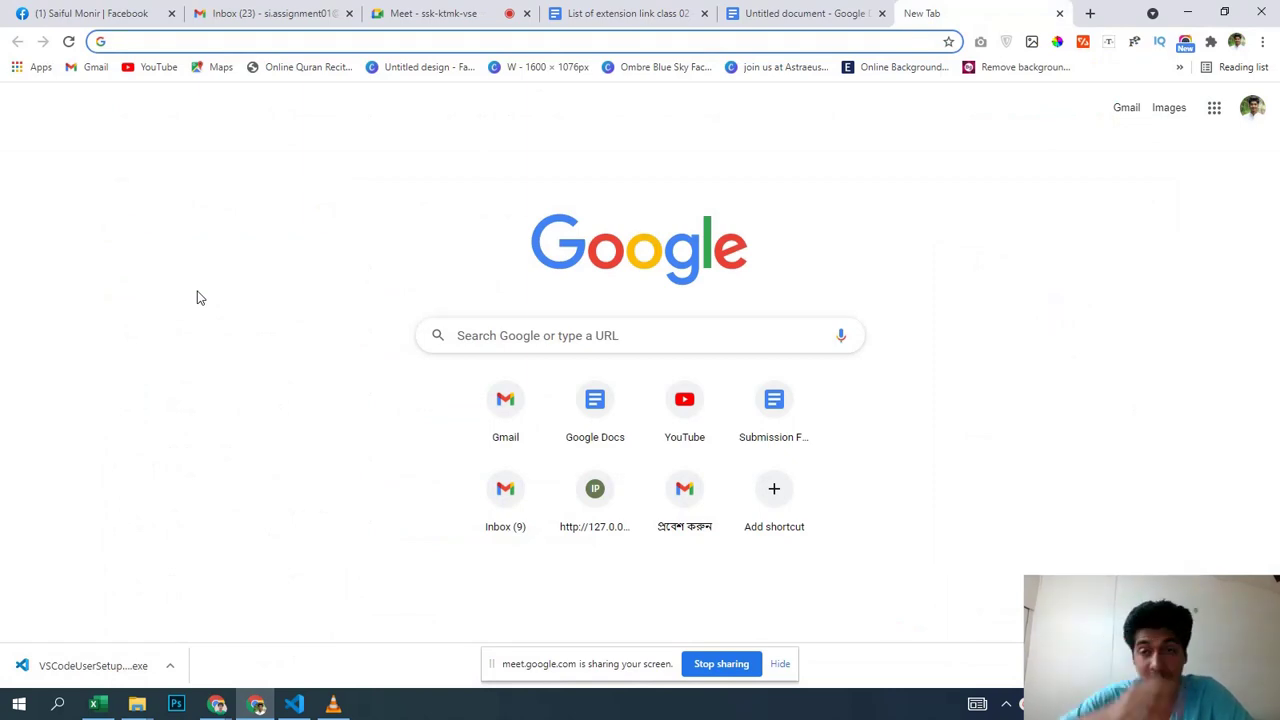
Step: Browse and dismiss the recent address-bar suggestions, then show the list of browser profiles
left_click(148, 38)
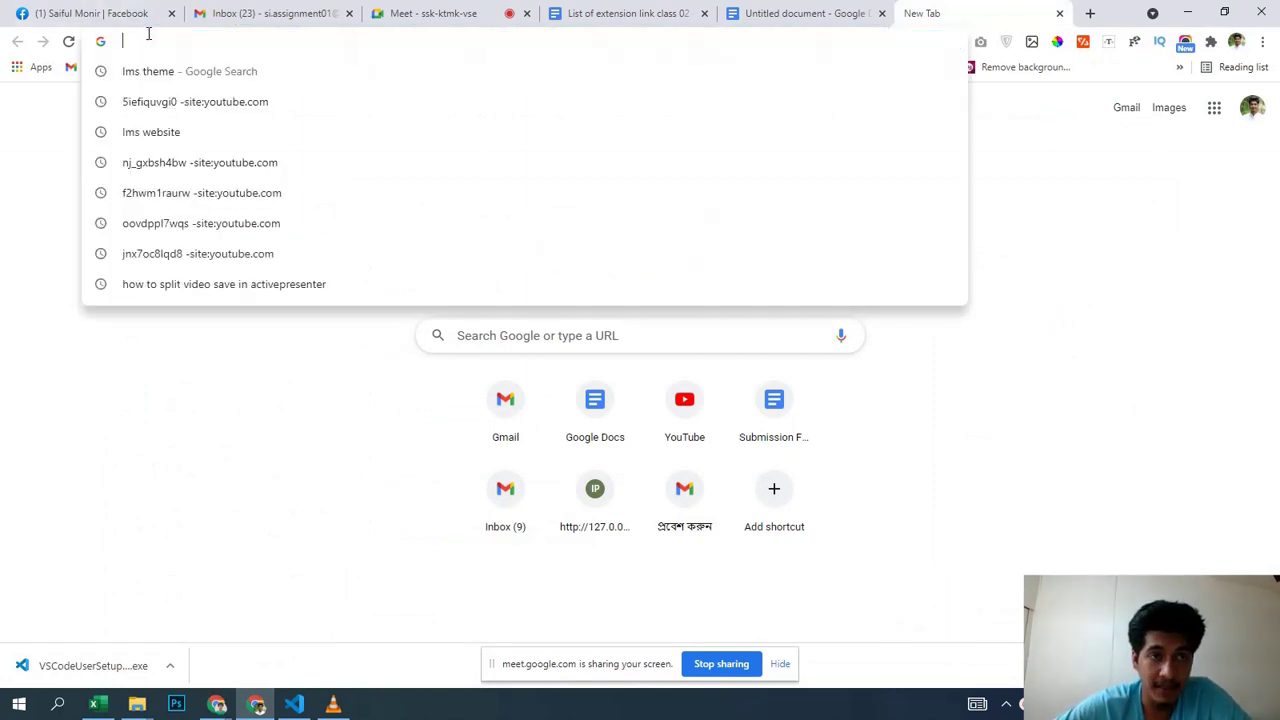
left_click(2, 205)
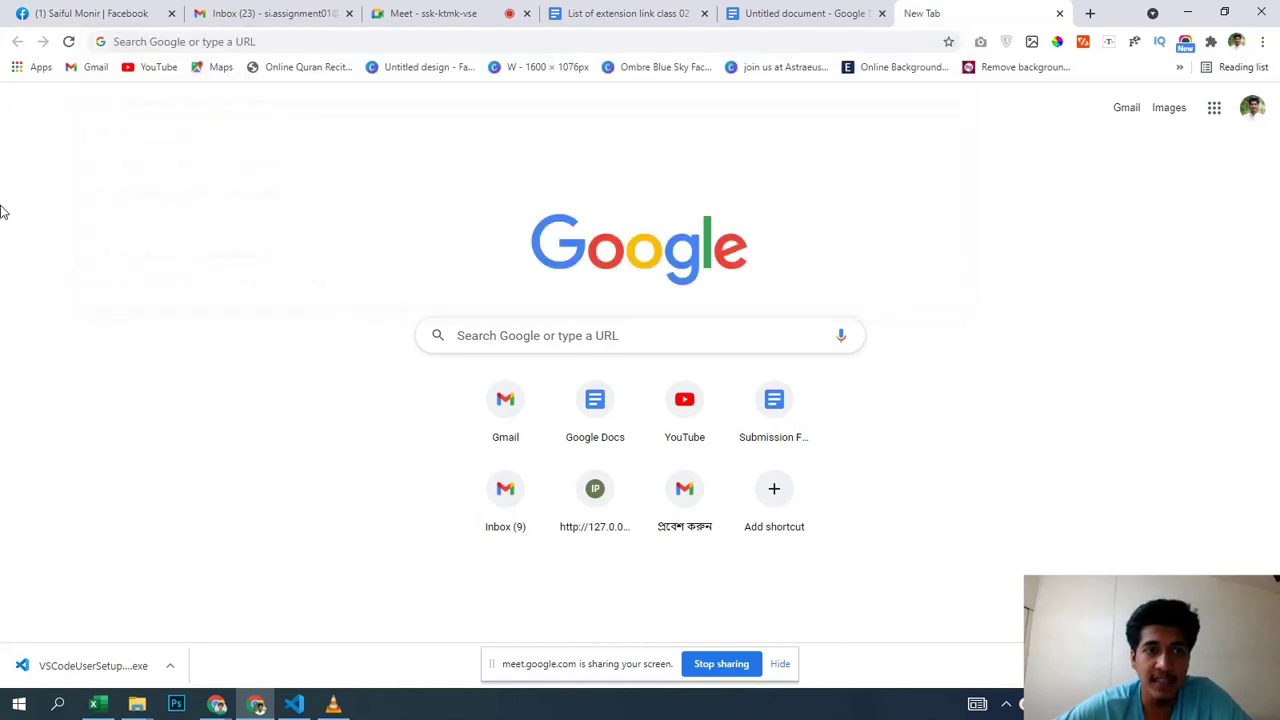
left_click(152, 45)
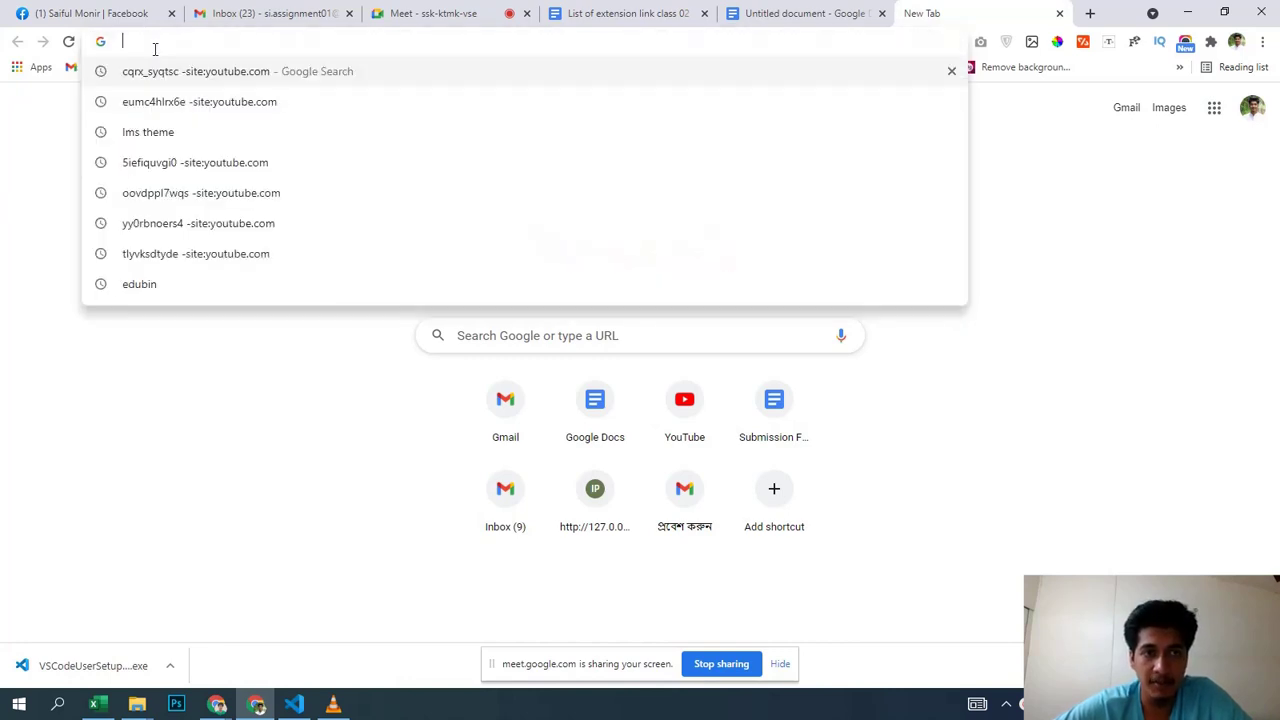
left_click(2, 202)
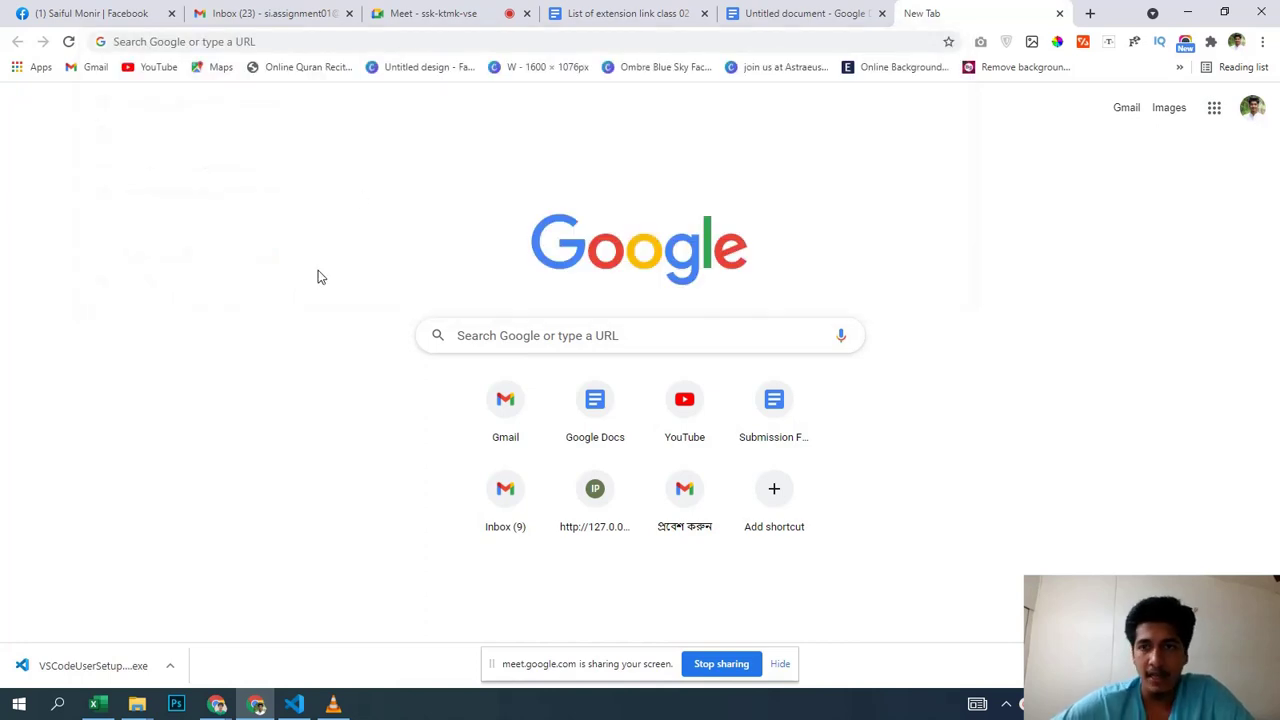
left_click(1236, 43)
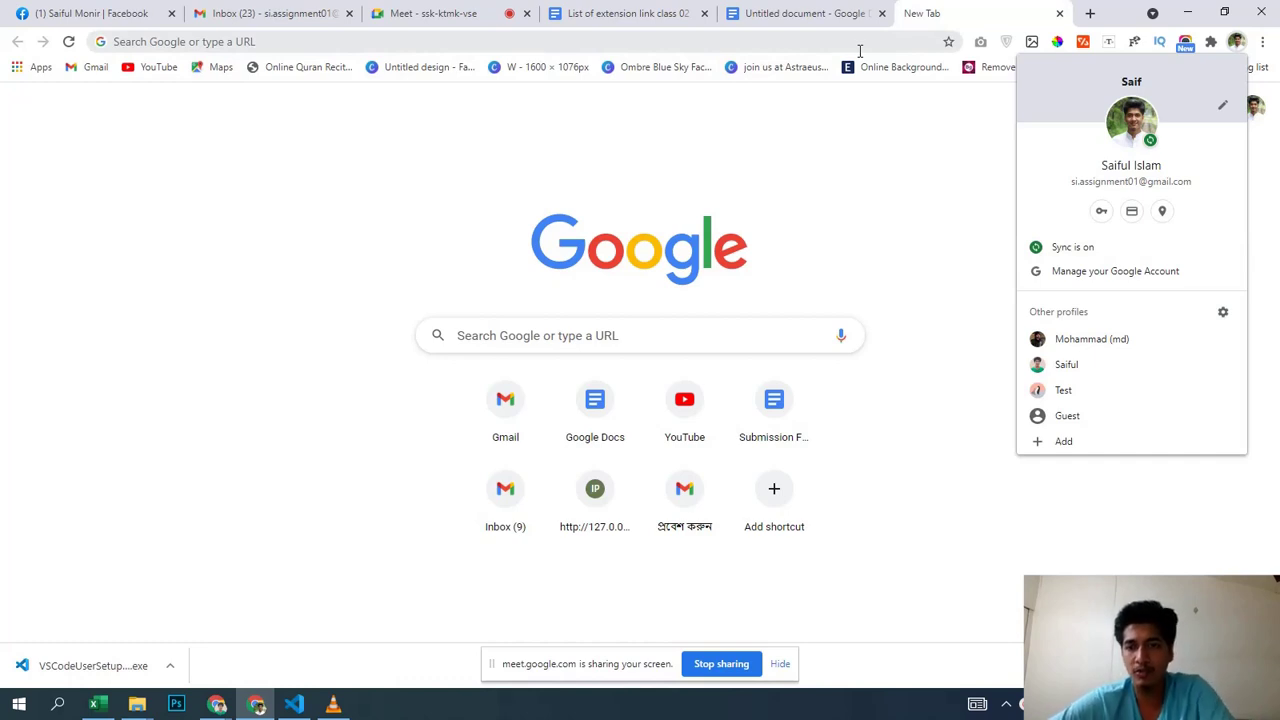
left_click(1077, 343)
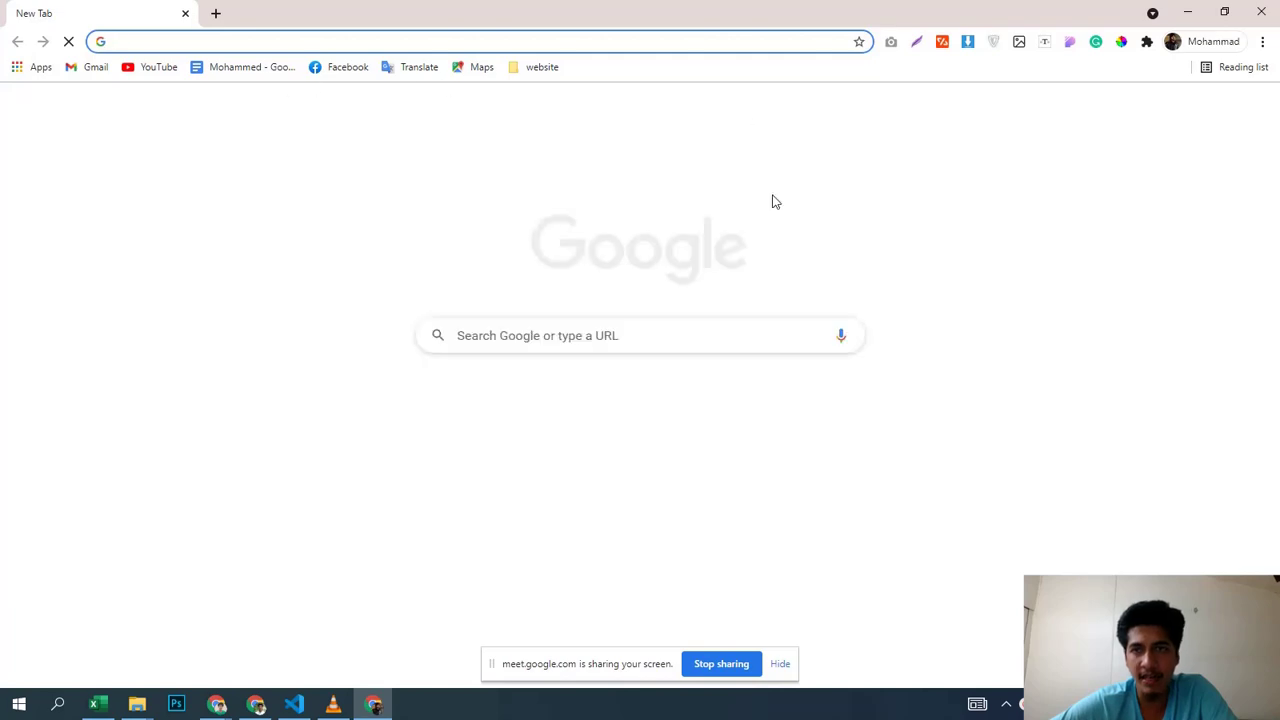
left_click(1189, 50)
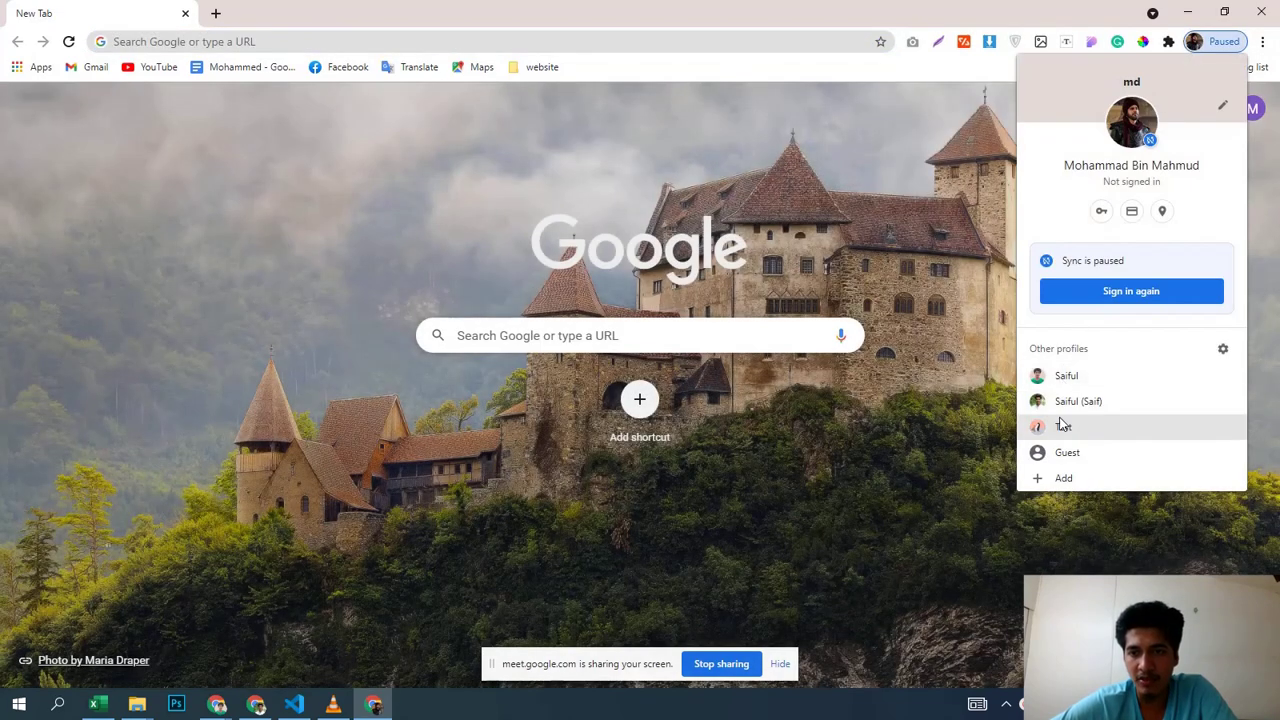
left_click(1055, 410)
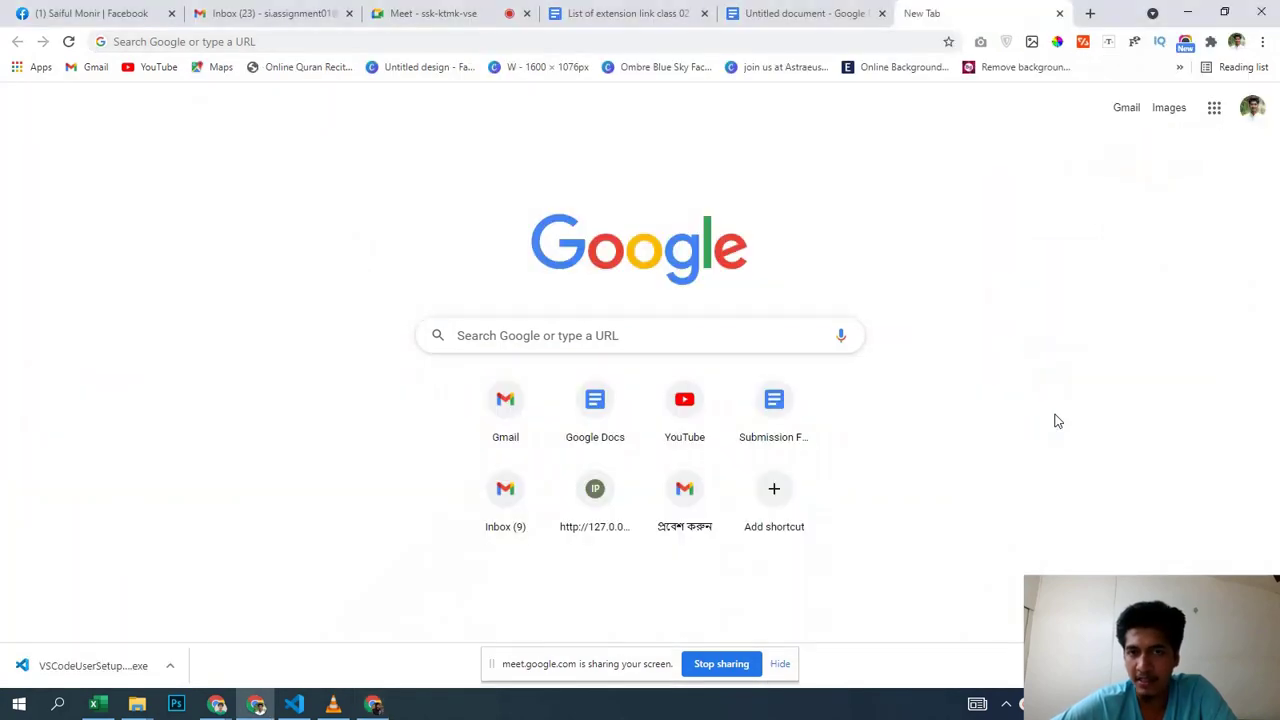
left_click(1236, 44)
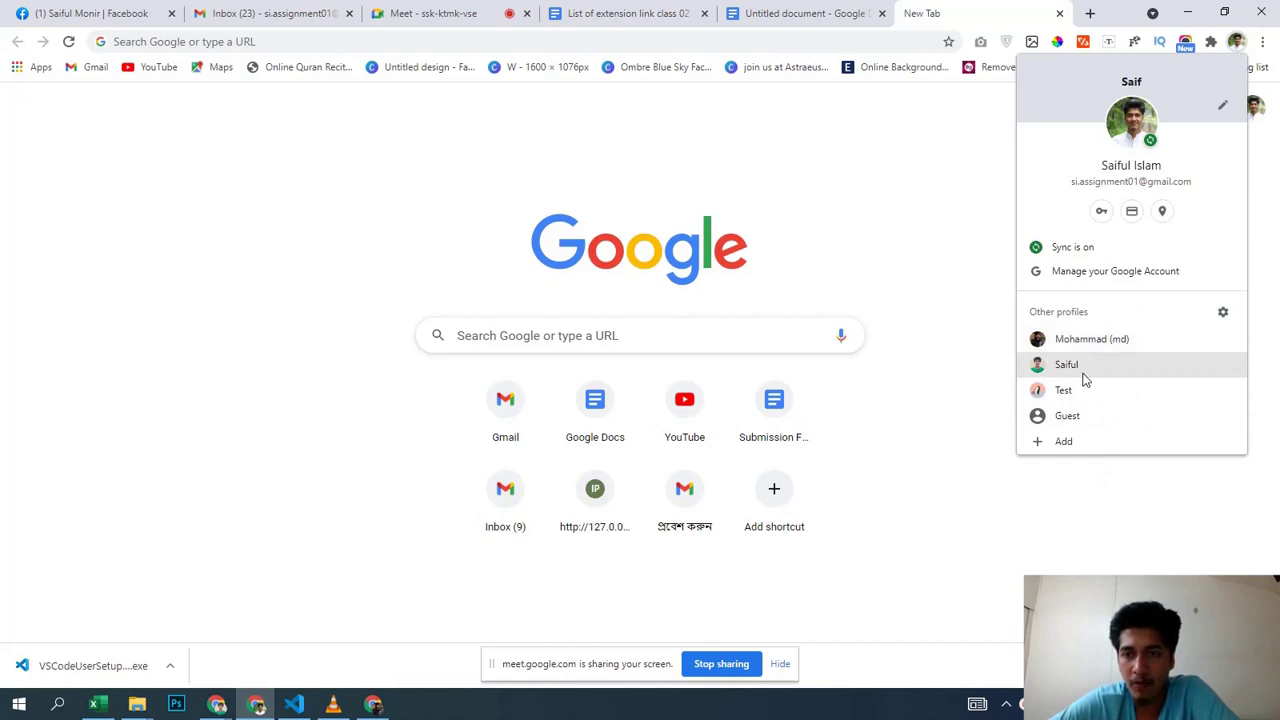
left_click(1062, 442)
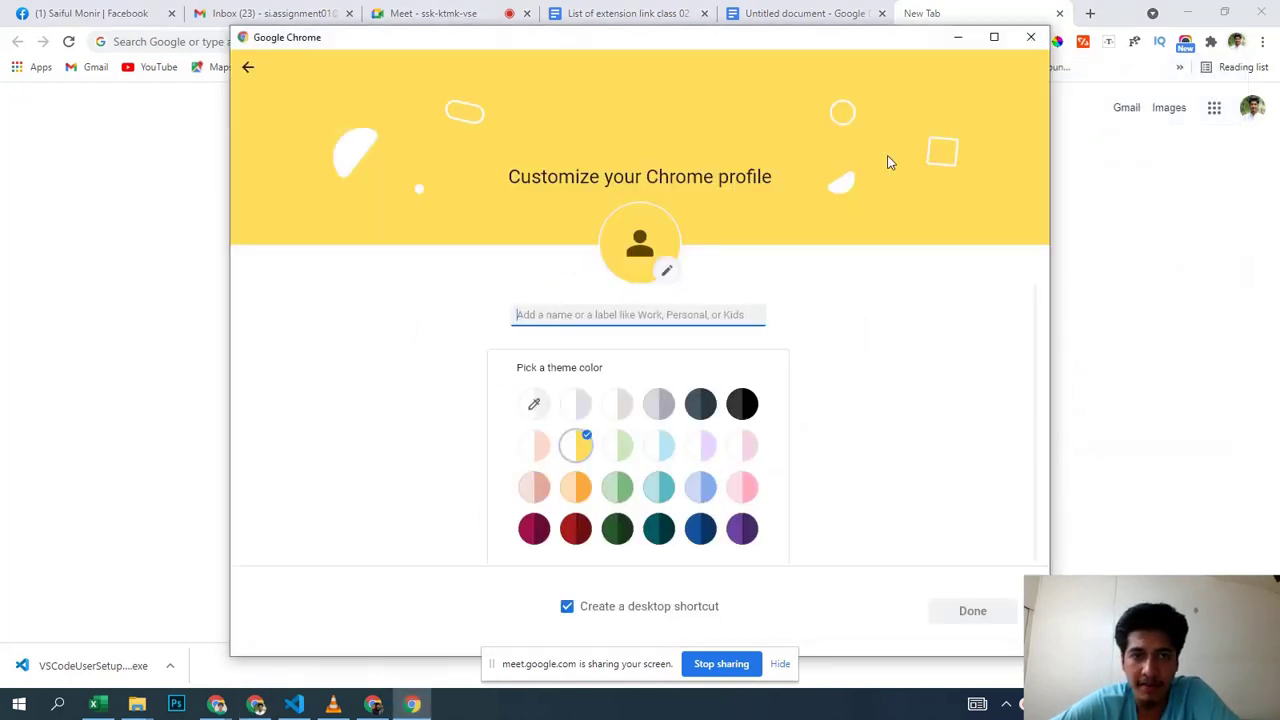
left_click(1023, 45)
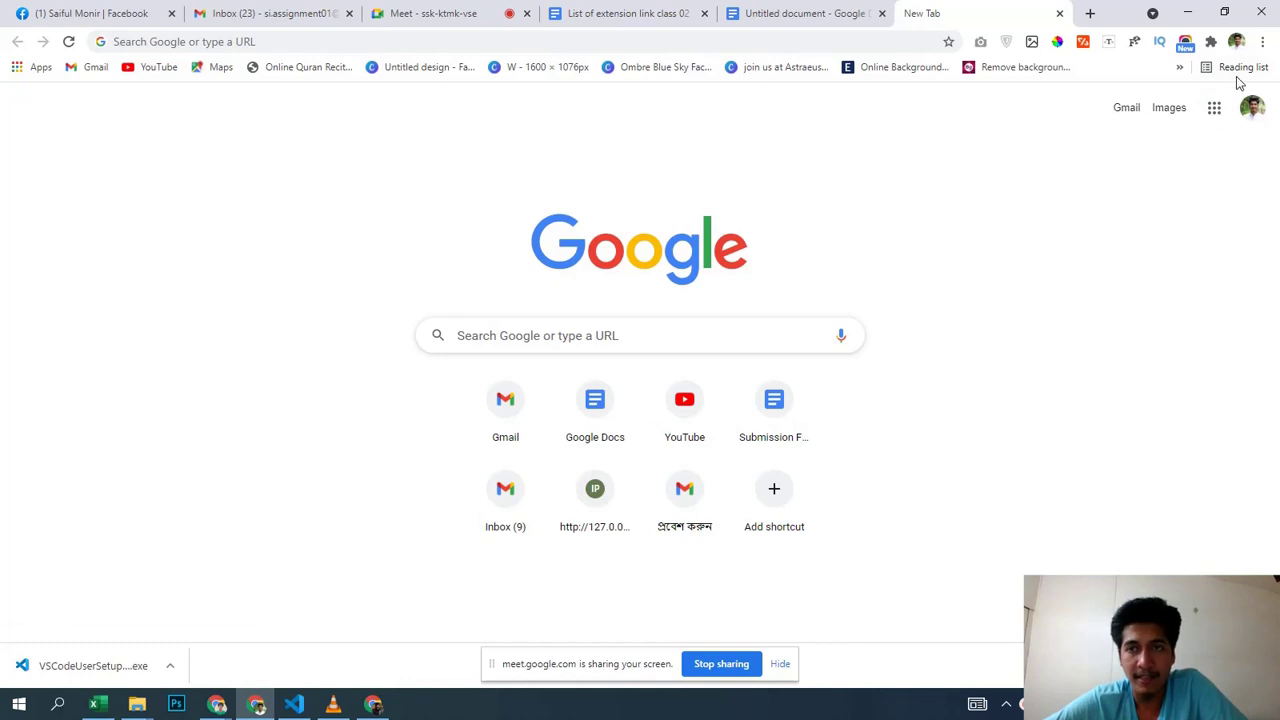
Step: View and close the profiles list, then show Chrome's main menu with the New Incognito window option
left_click(1237, 44)
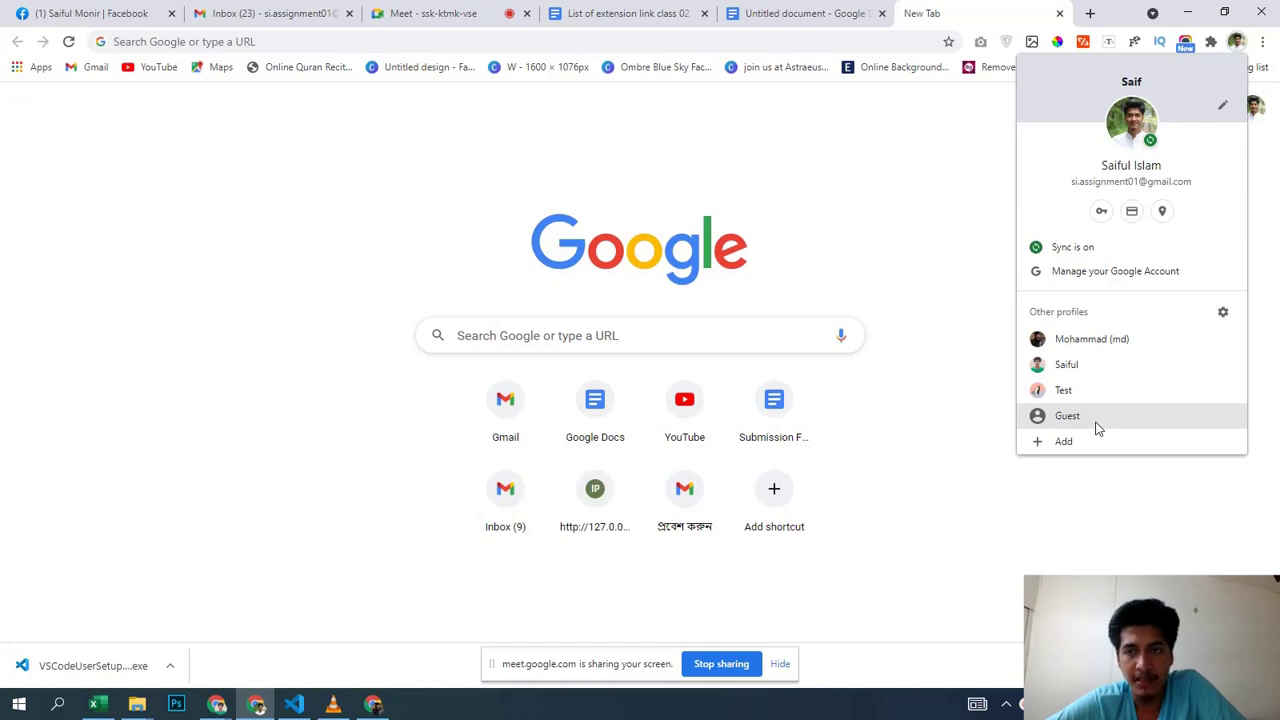
left_click(986, 186)
left_click(1264, 42)
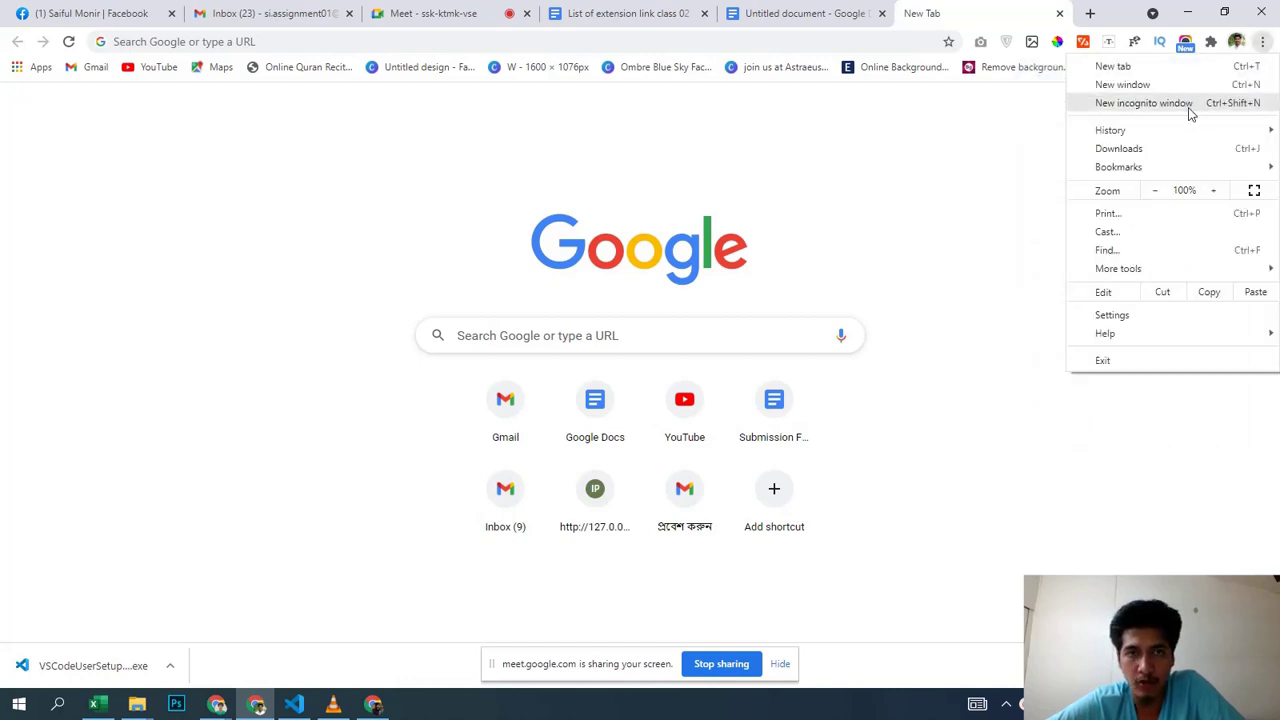
left_click(1143, 103)
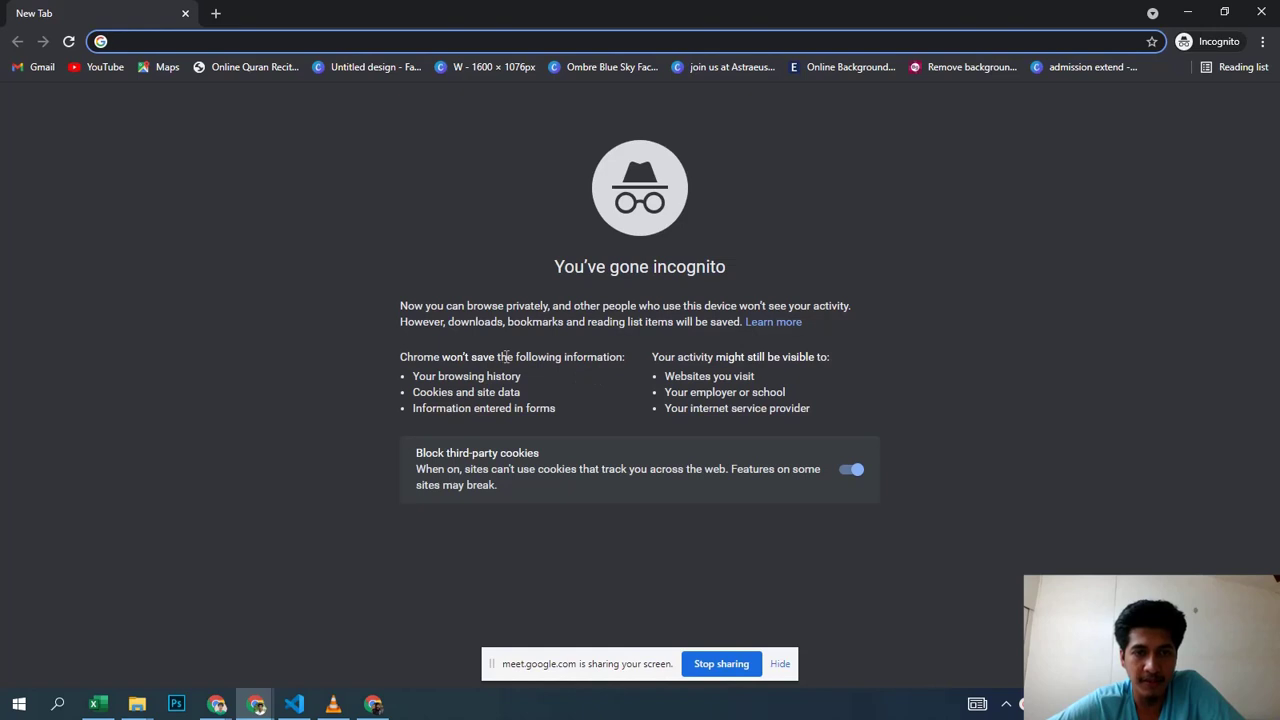
left_click_drag(409, 374, 946, 459)
left_click(948, 462)
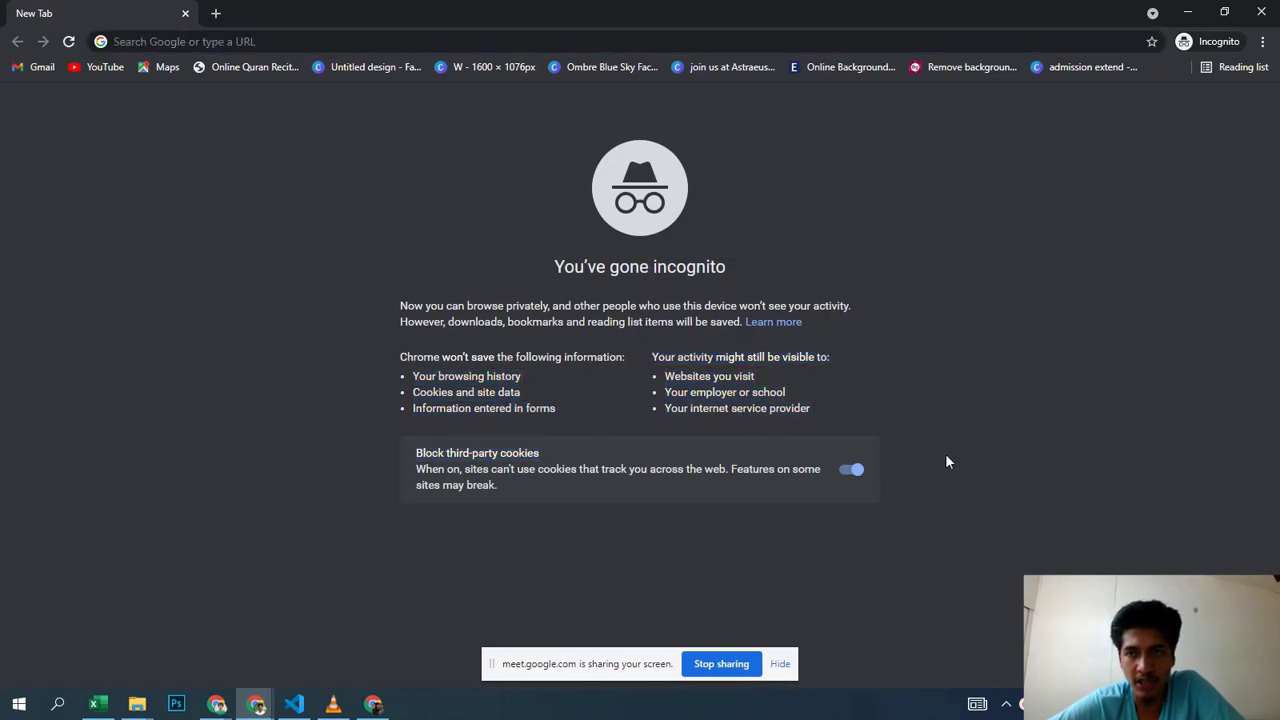
left_click(1262, 12)
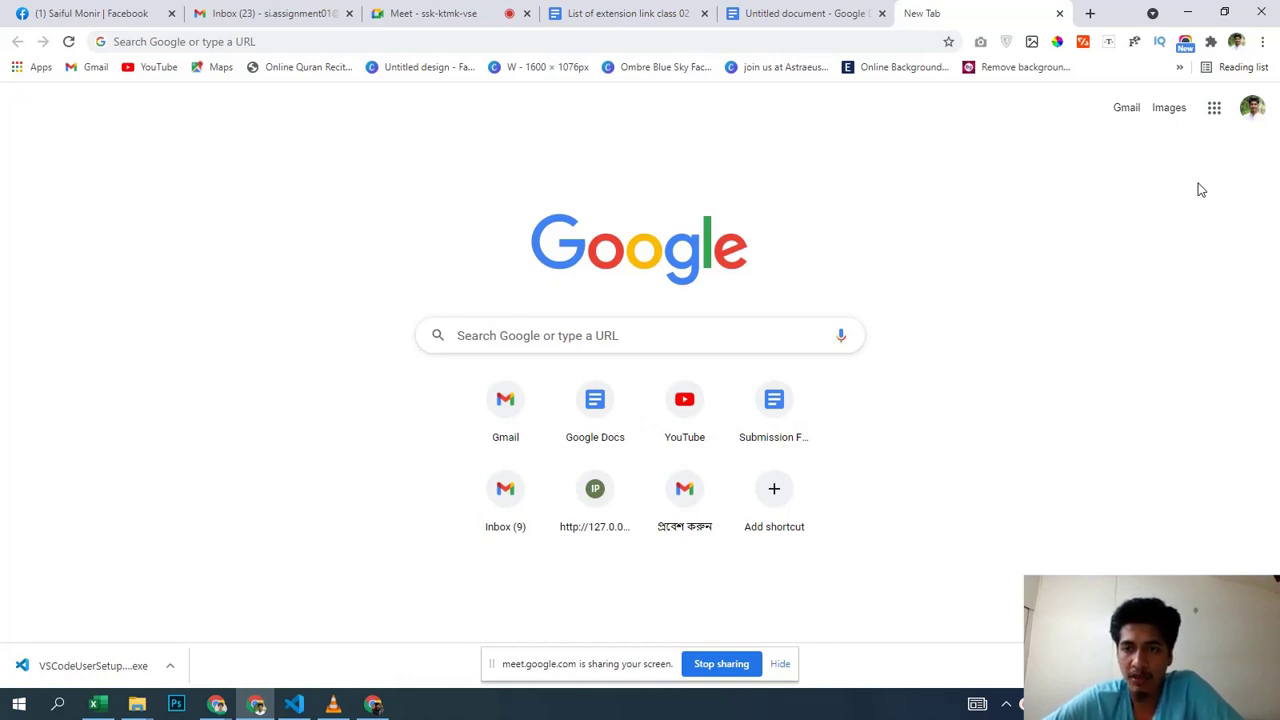
Step: Add a new Chrome profile, enter its name, check the desktop shortcut option, then show the desktop
left_click(1236, 42)
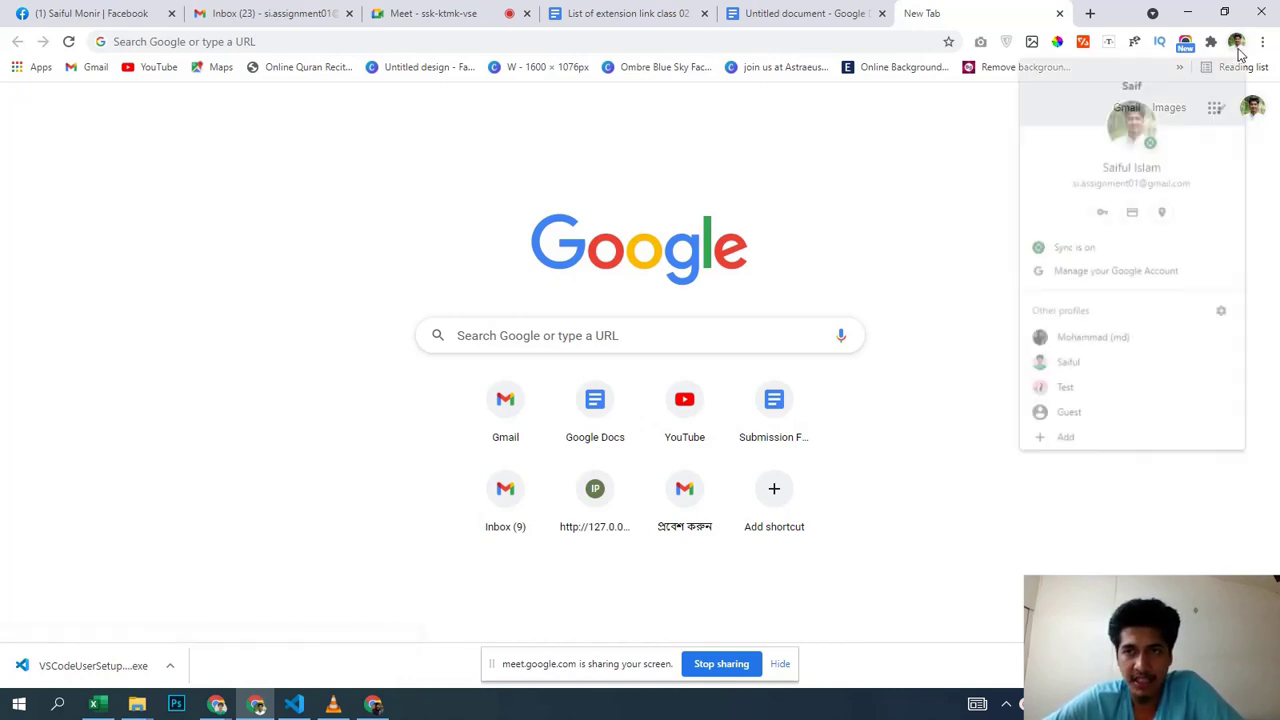
left_click(1064, 437)
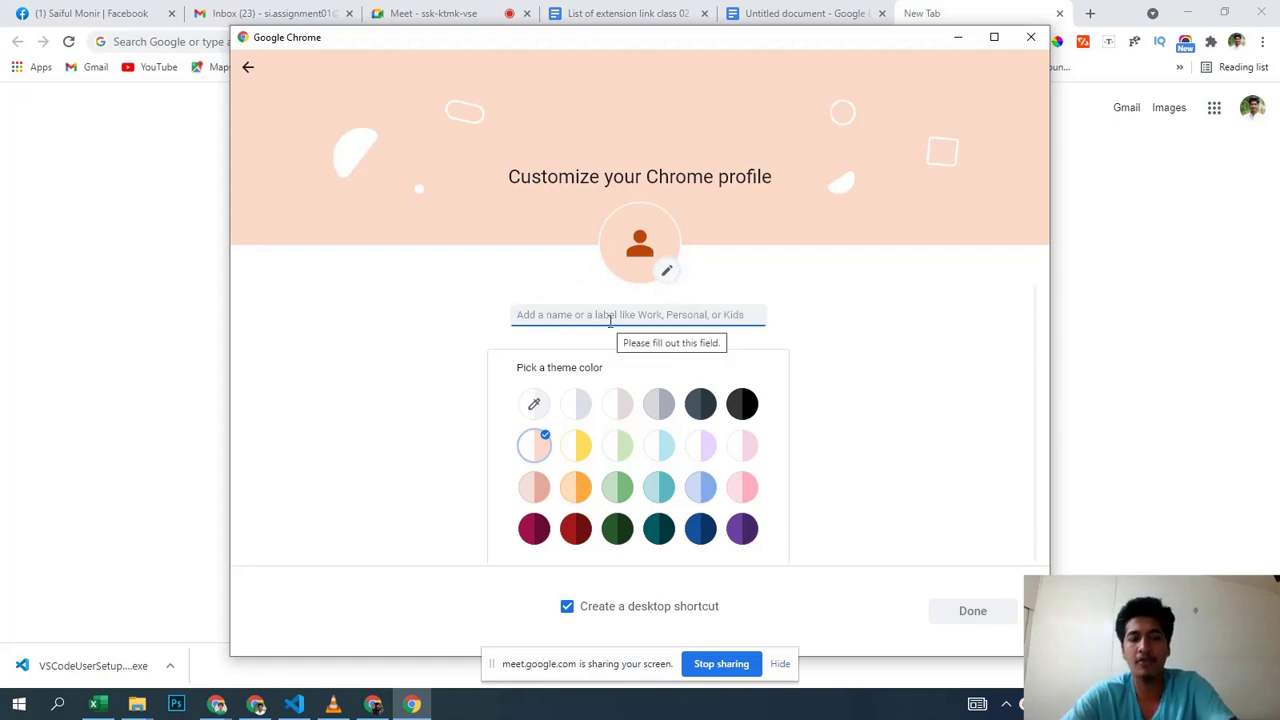
type("Saiful isla")
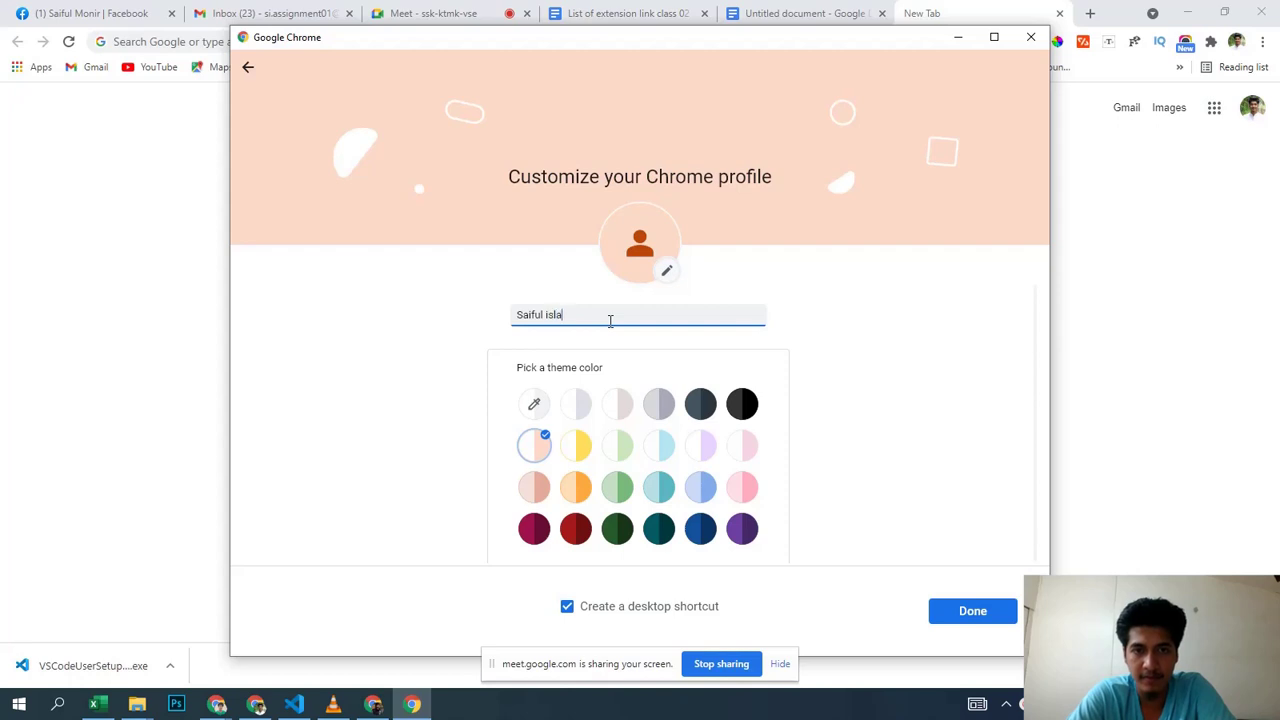
type("m New")
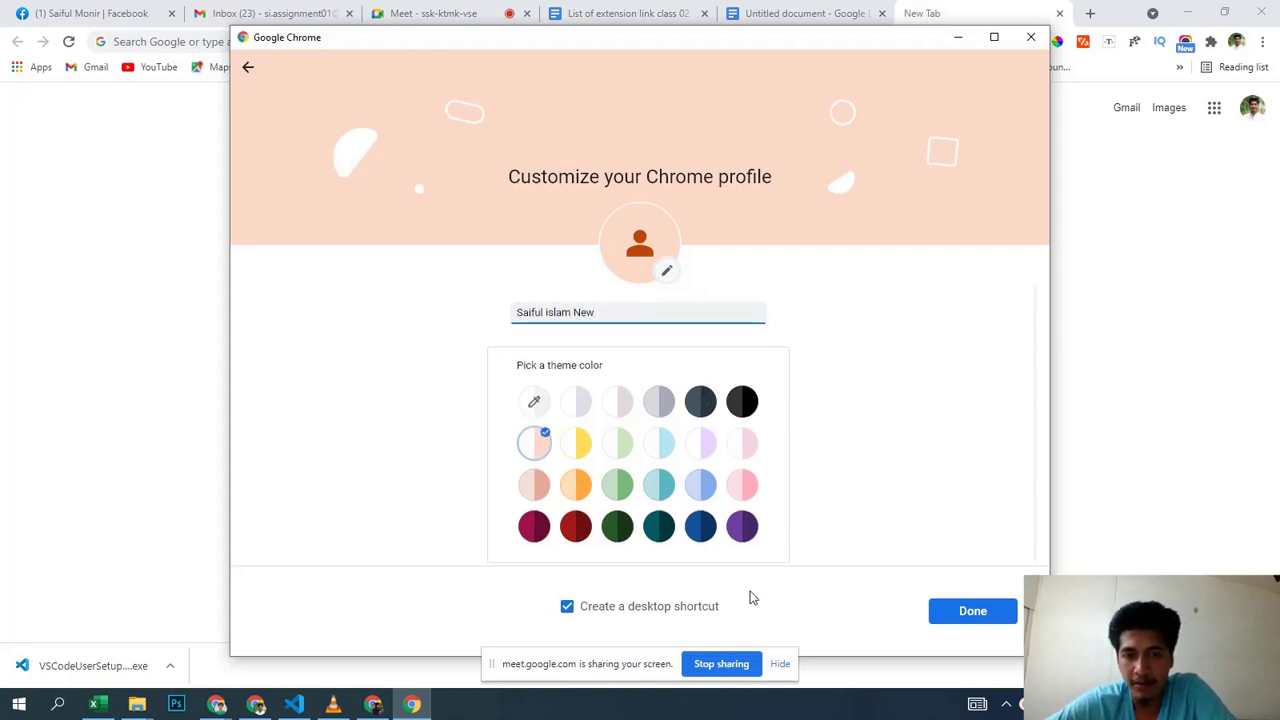
left_click(972, 611)
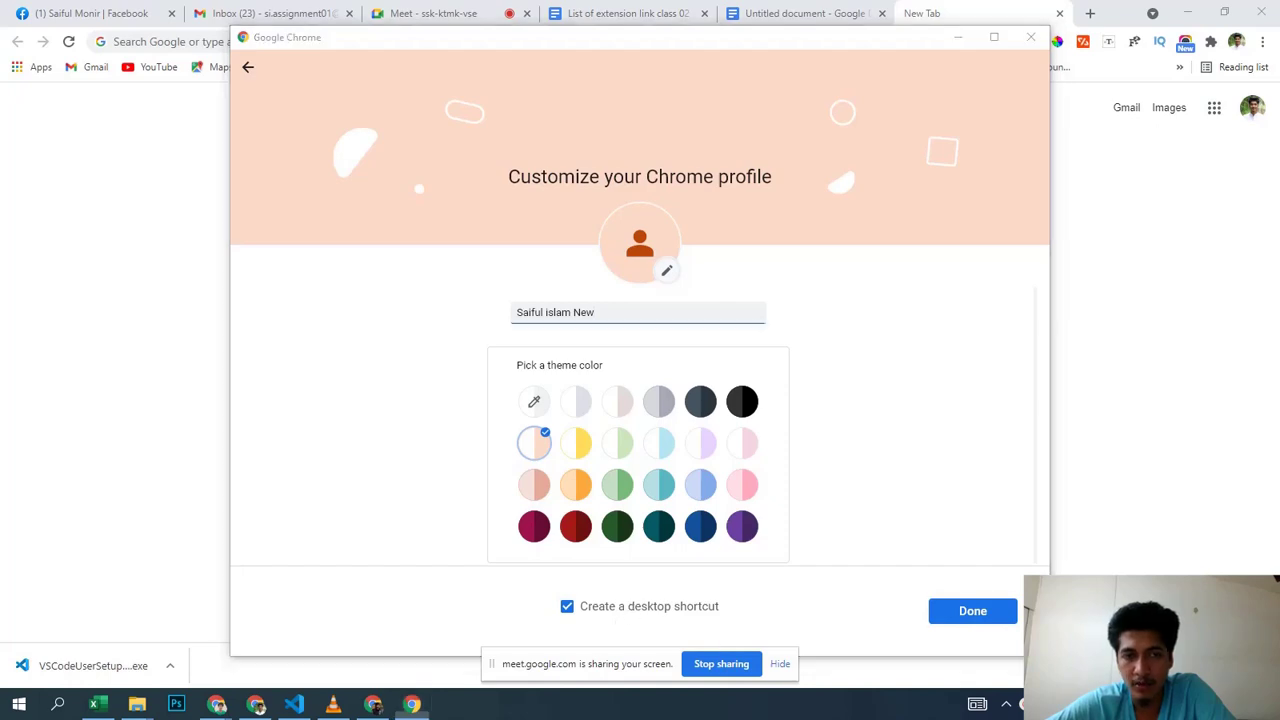
key("super+d")
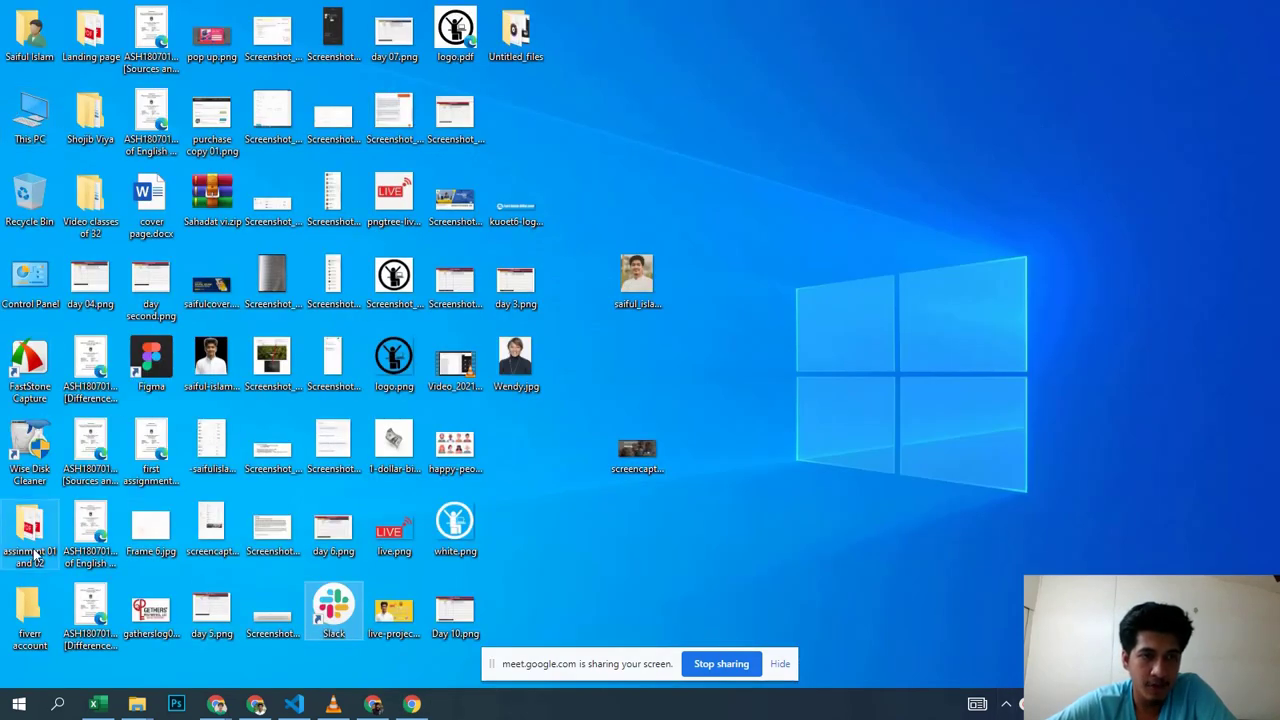
Step: Restore the profile setup window and finish creating the new profile with Done
left_click(336, 610)
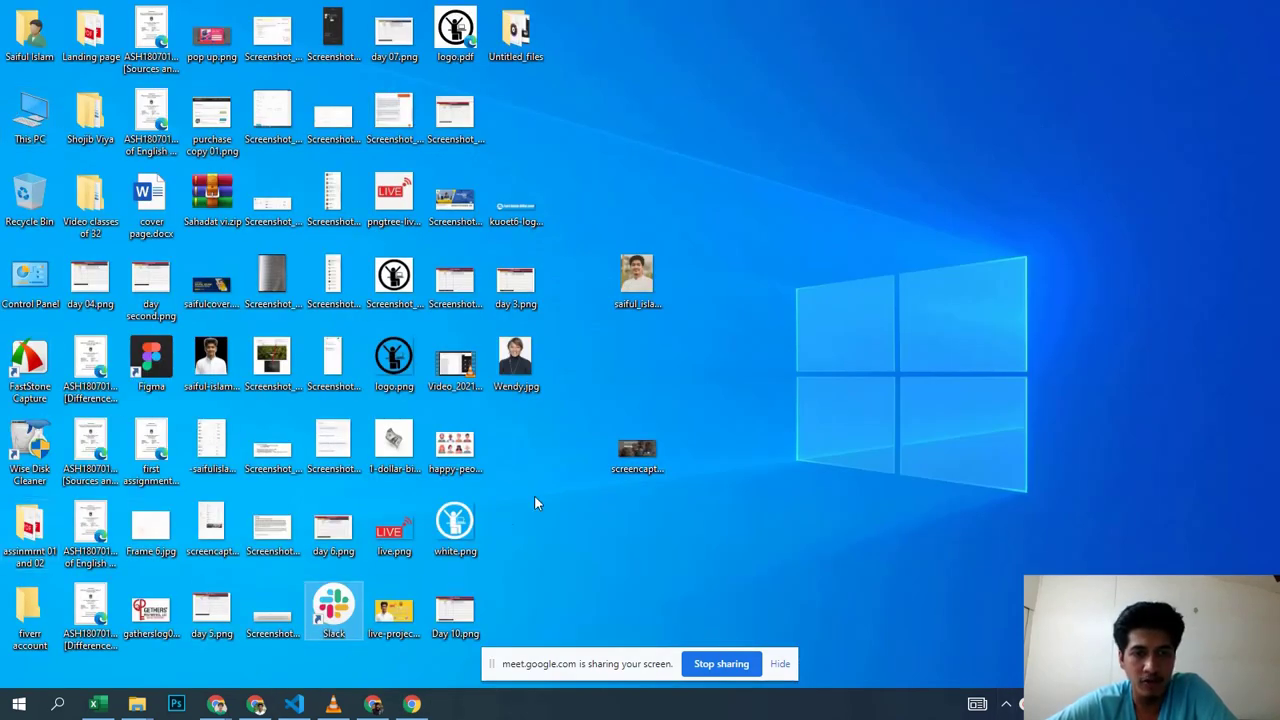
left_click(411, 704)
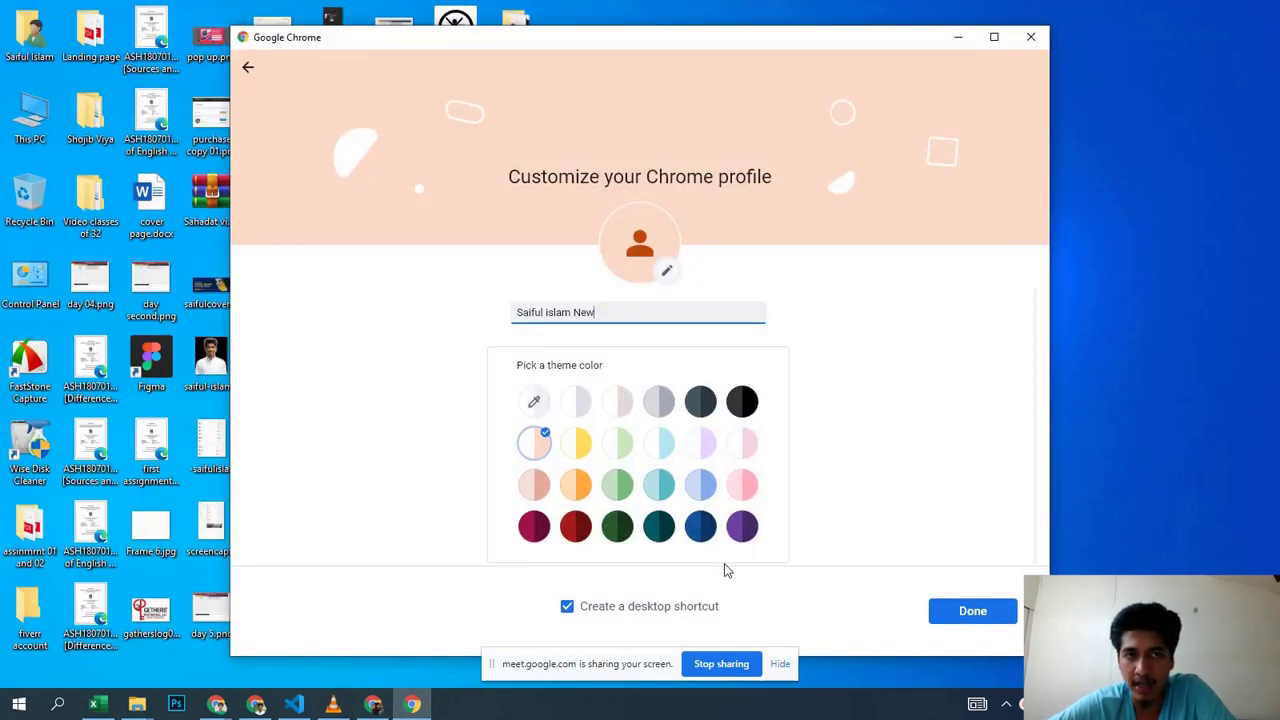
left_click(944, 612)
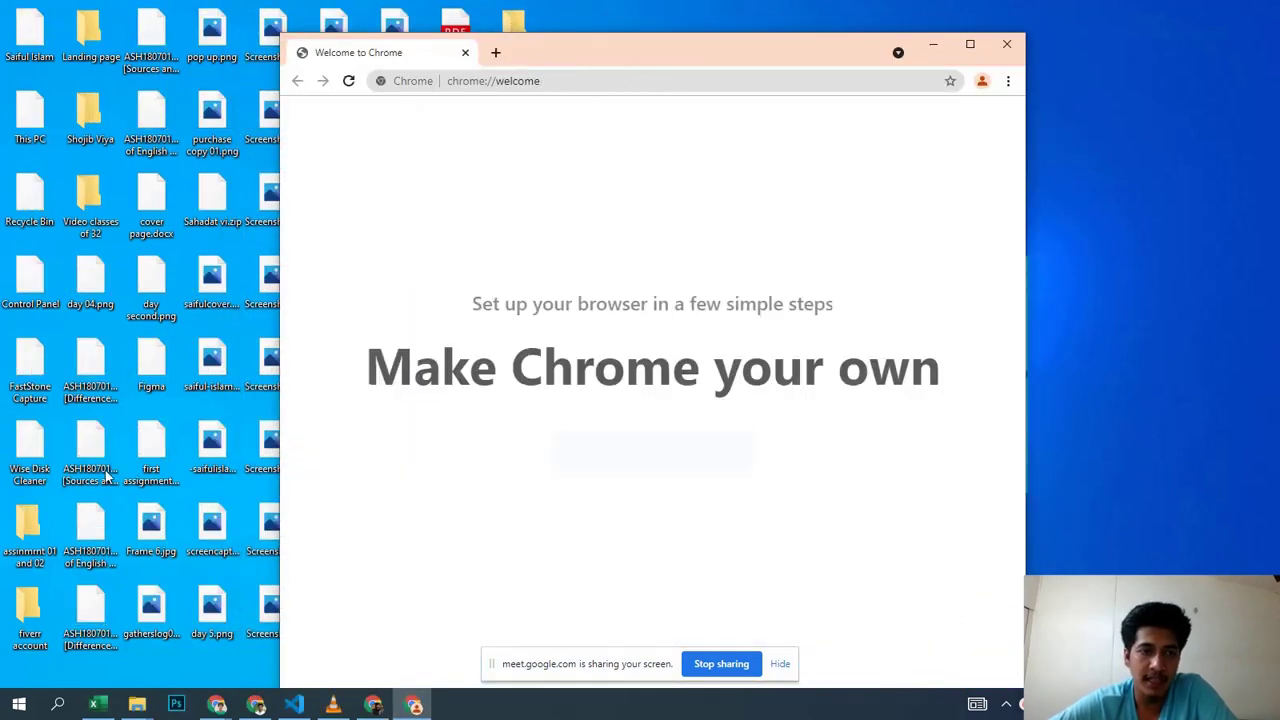
Step: Reposition the new profile's welcome window, check its profile, and switch back to the main profile's window
mouse_move(706, 52)
left_mouse_down()
mouse_move(1001, 427)
mouse_move(991, 397)
mouse_move(871, 276)
left_mouse_up()
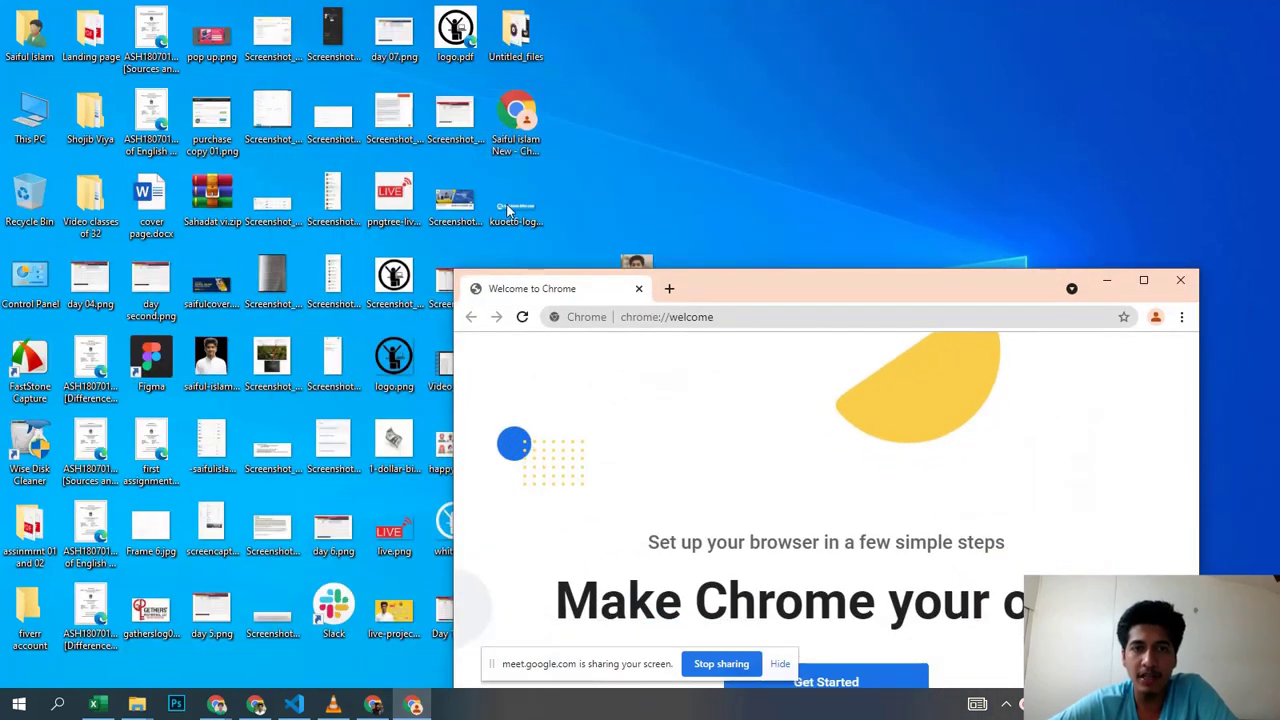
left_click_drag(1010, 290, 813, 105)
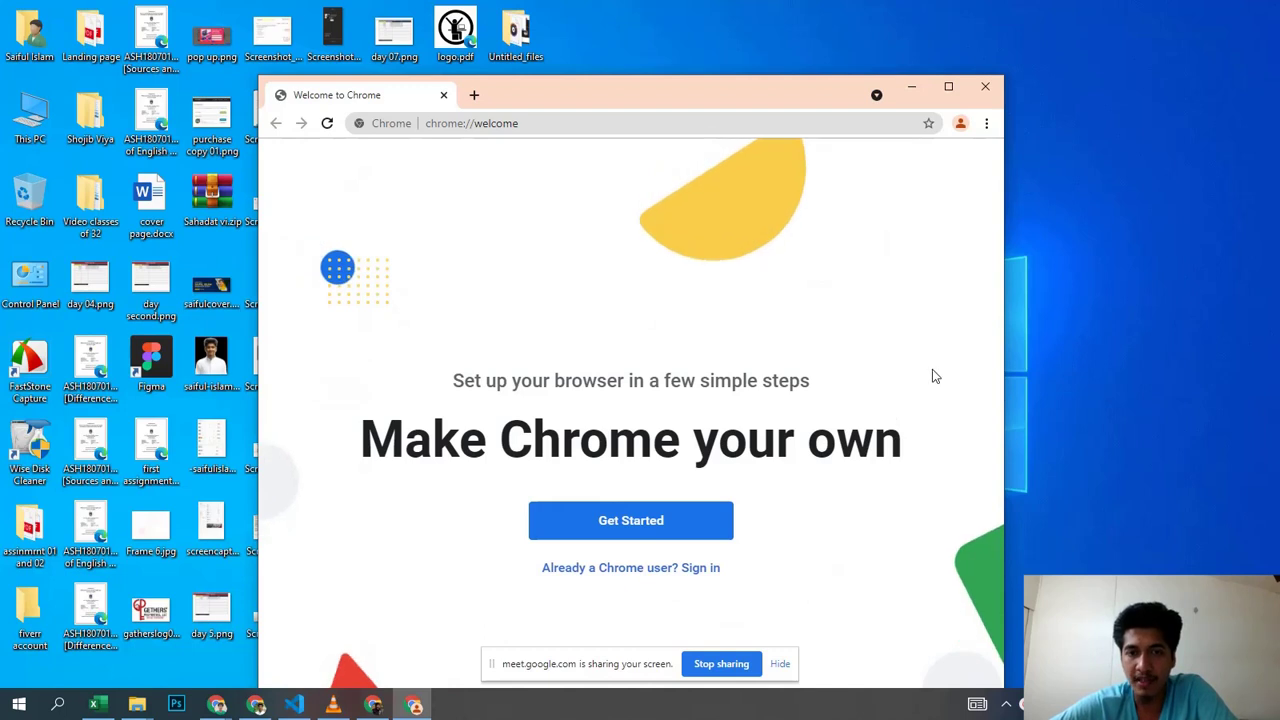
left_click(960, 123)
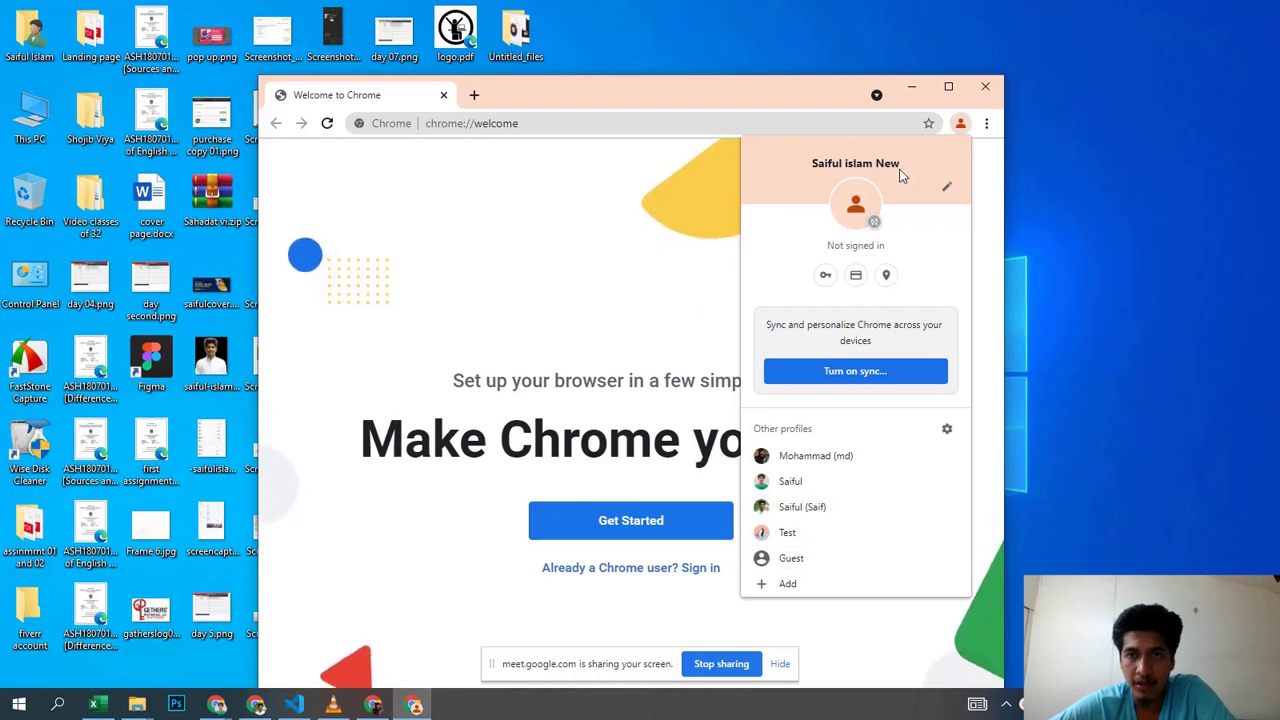
left_click(812, 512)
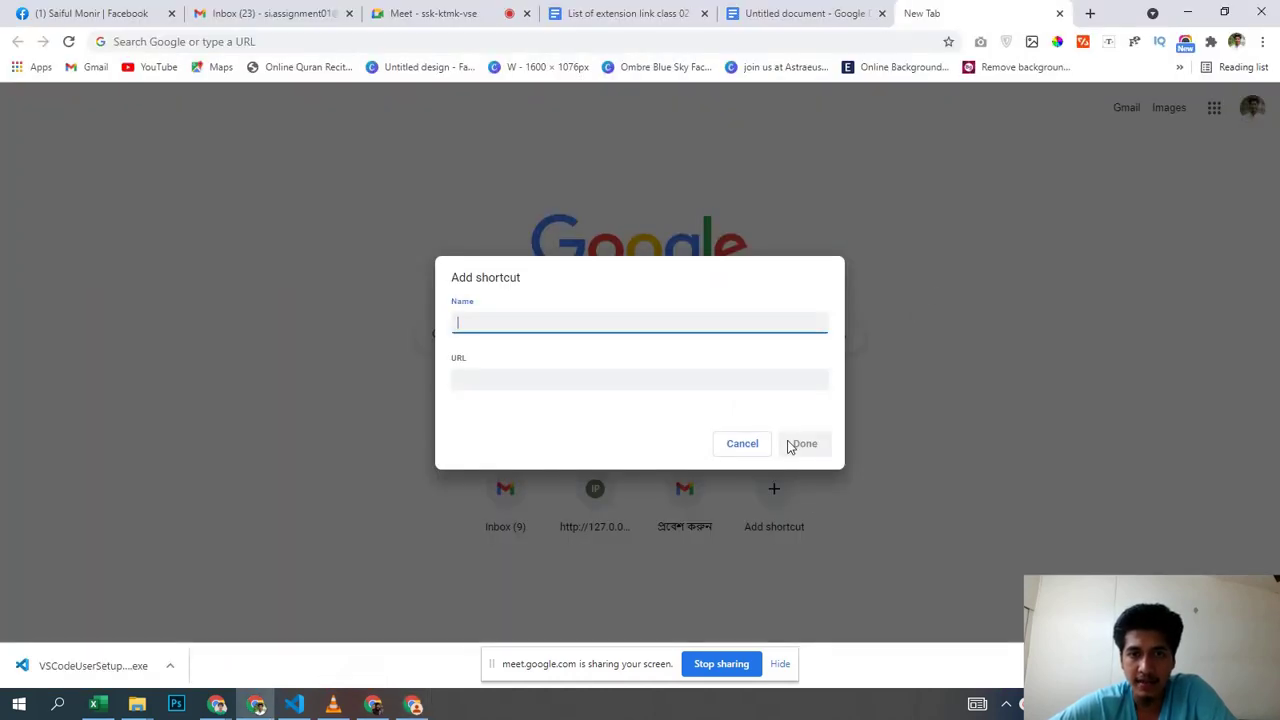
Step: Dismiss the Add shortcut dialog and delete the newly created profile from the profile manager
left_click(740, 450)
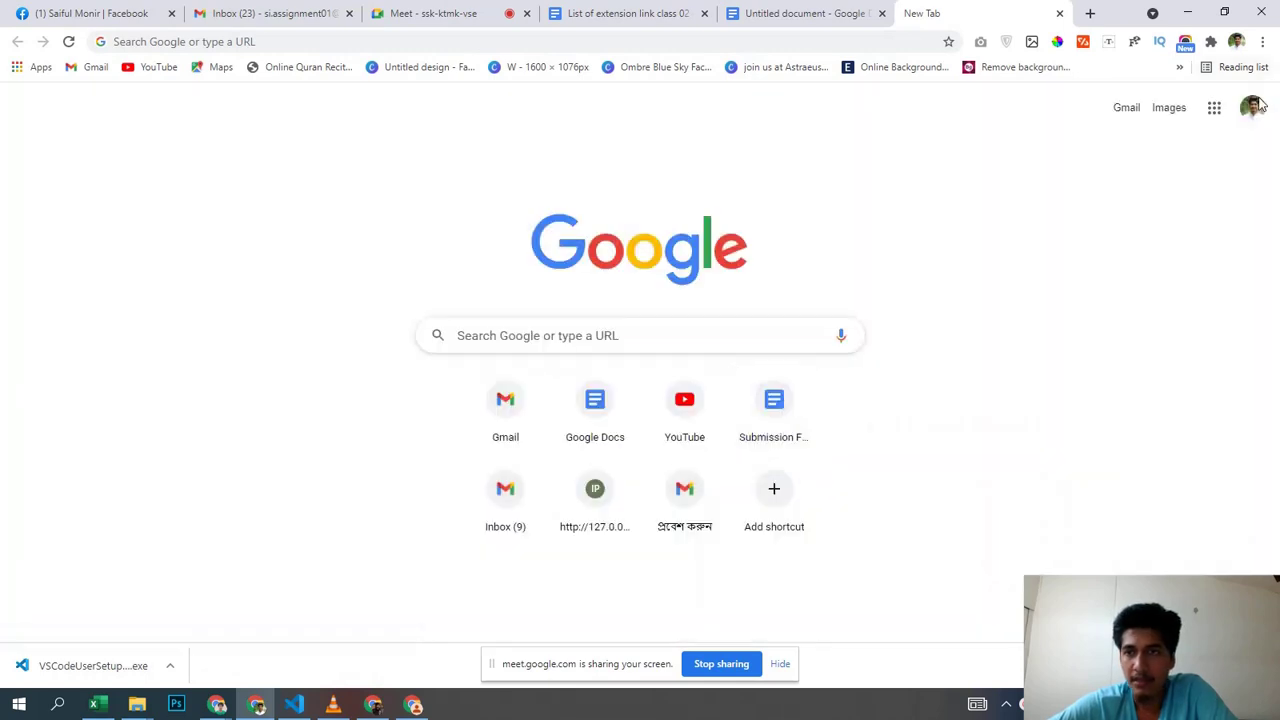
left_click(1236, 43)
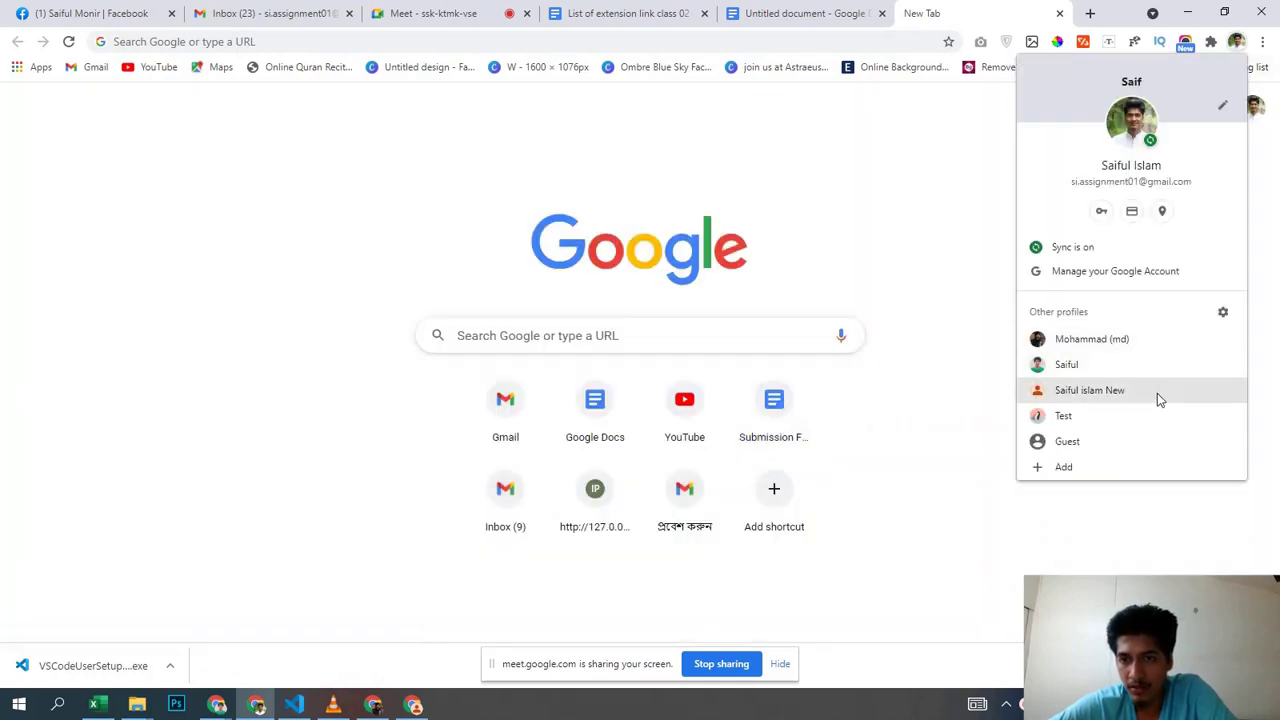
left_click(1222, 312)
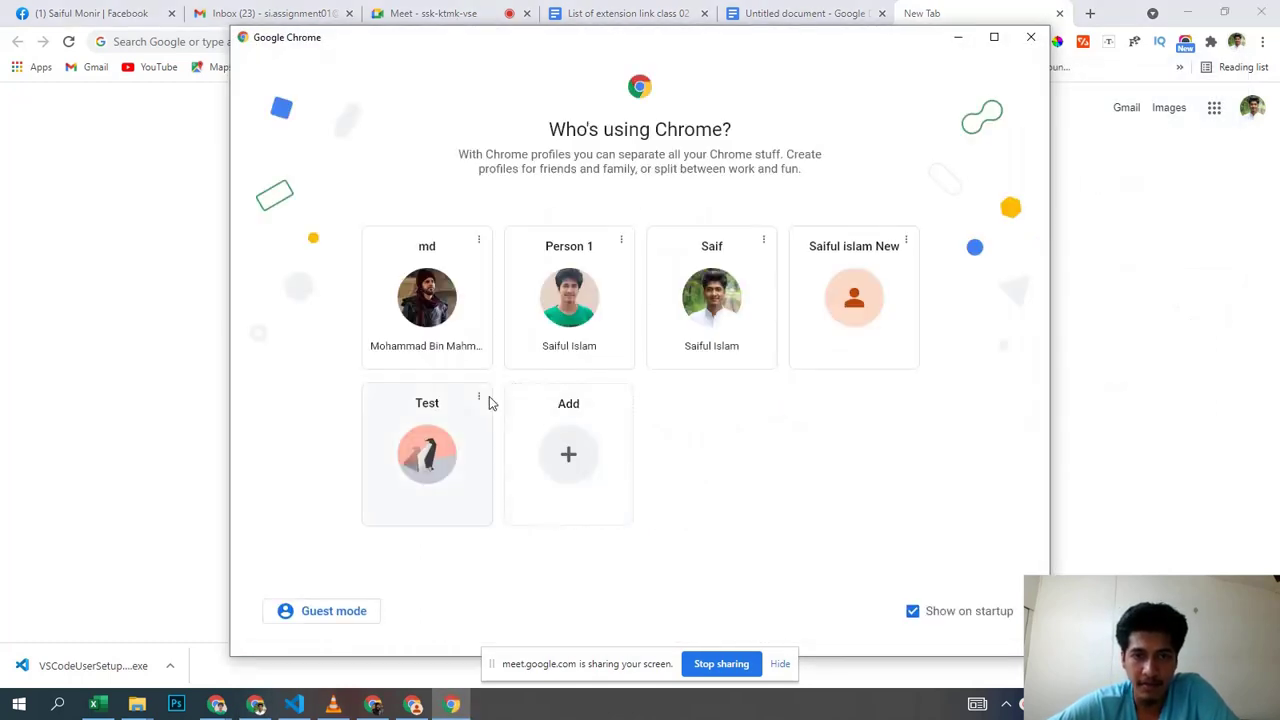
left_click(905, 240)
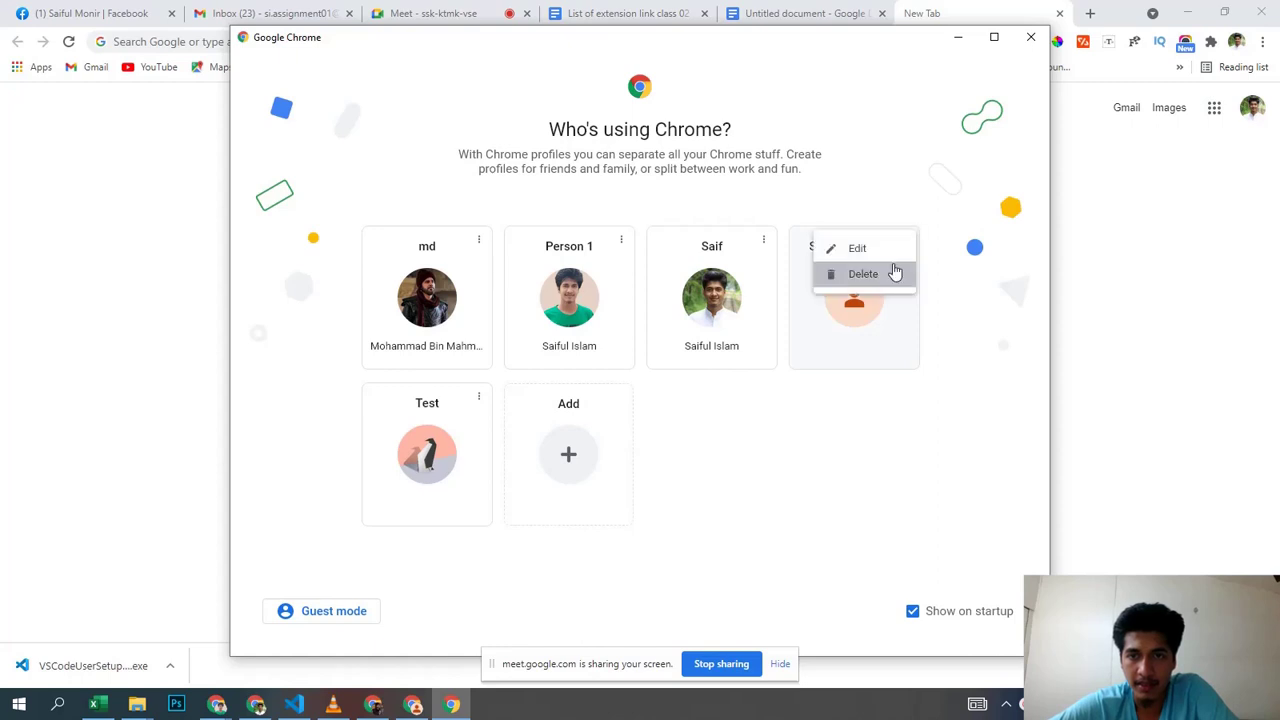
left_click(864, 273)
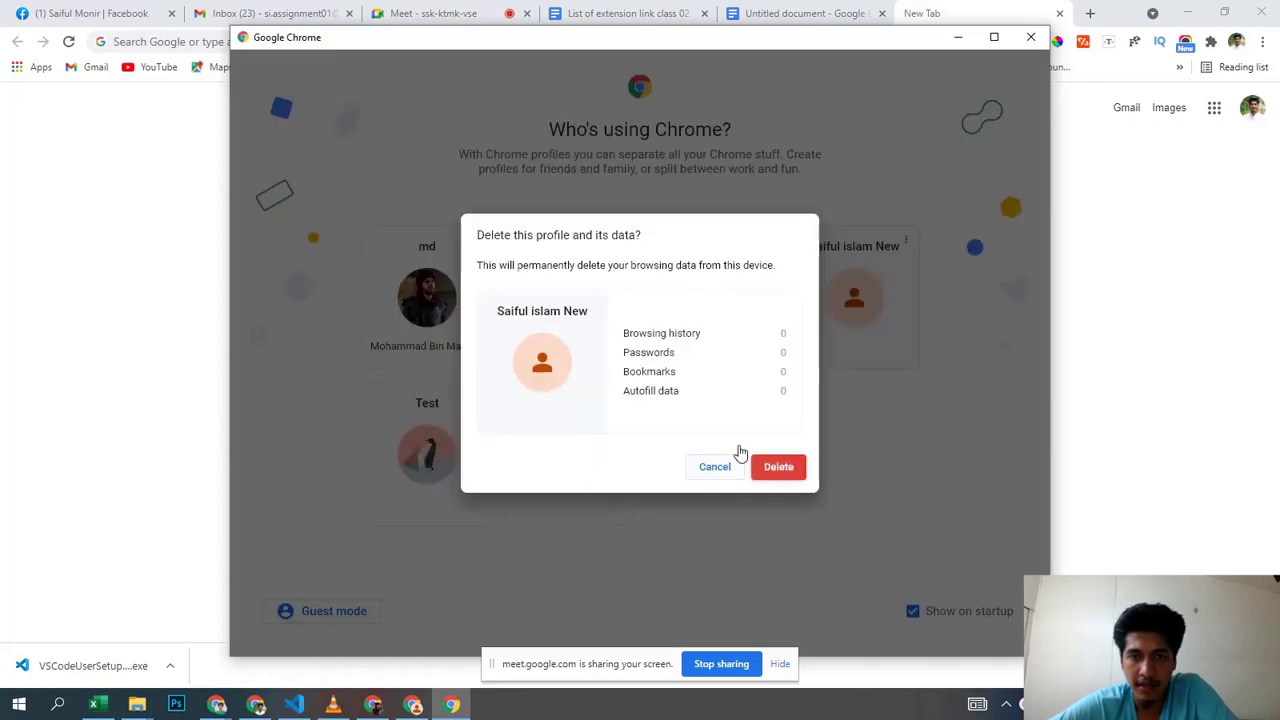
left_click(772, 466)
Step: Delete the Test profile and its data, then close the profile manager
left_click(905, 241)
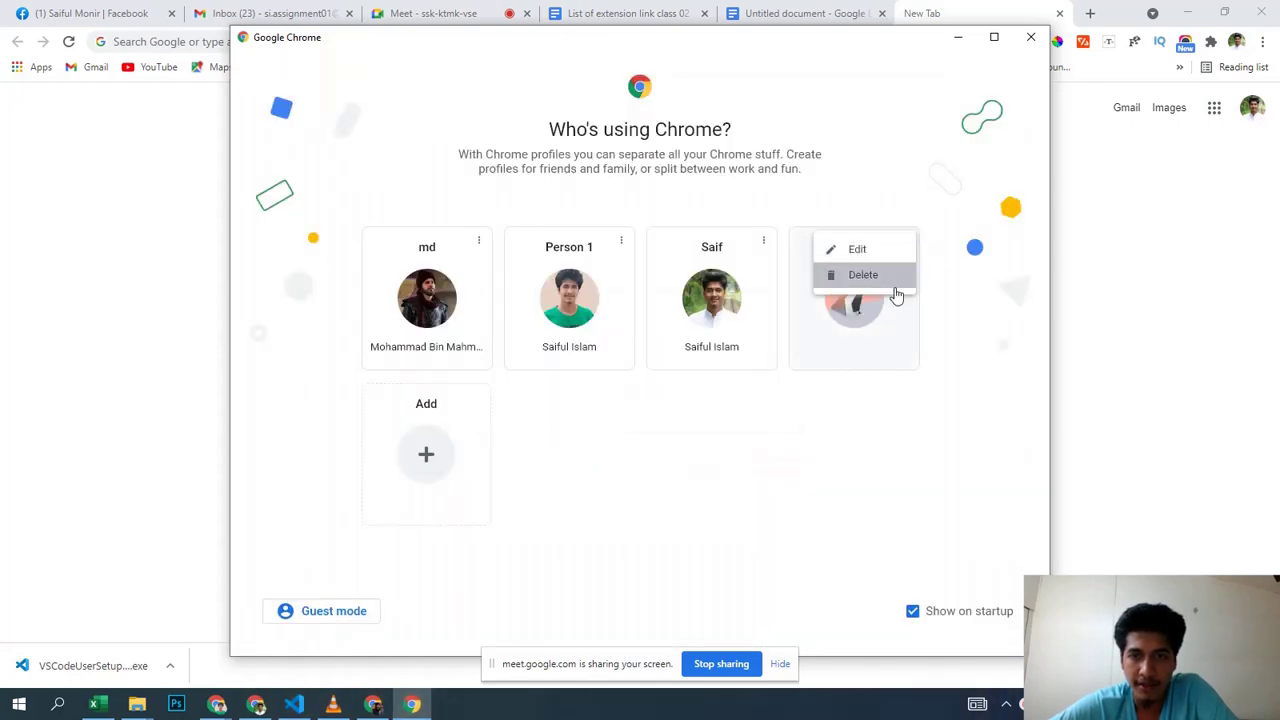
left_click(892, 284)
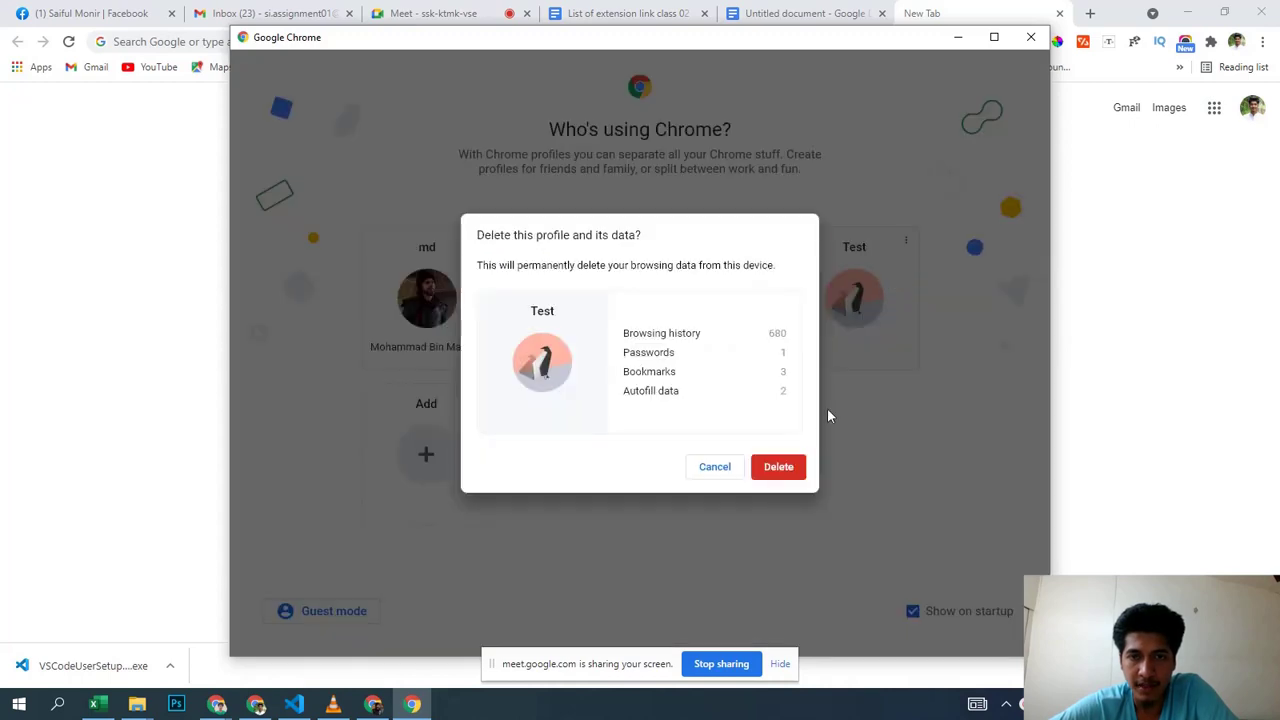
left_click(780, 468)
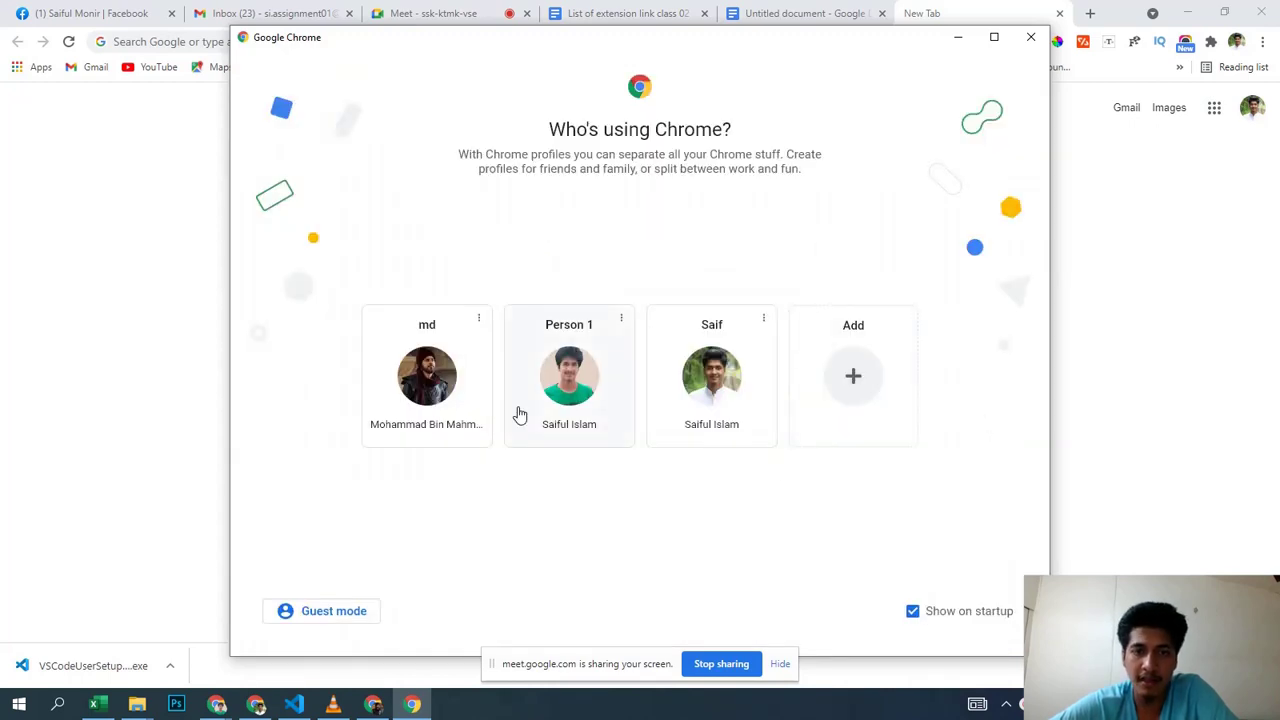
left_click(1037, 41)
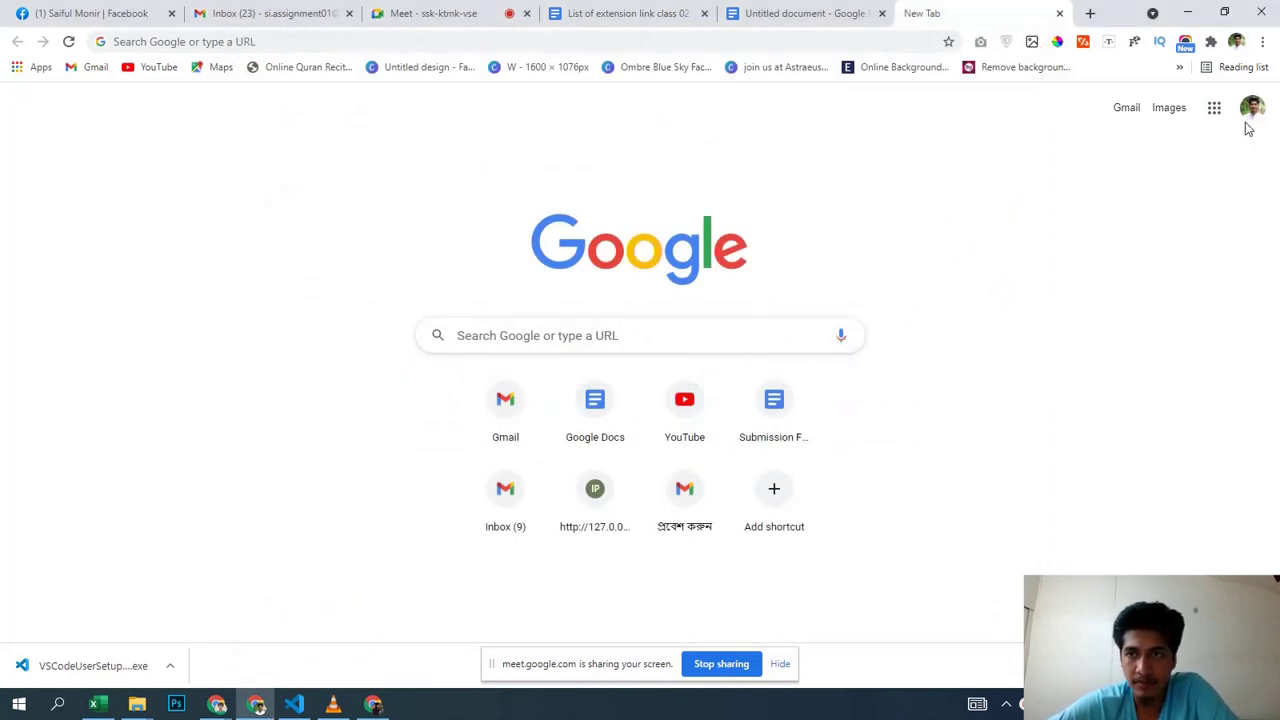
left_click(1263, 41)
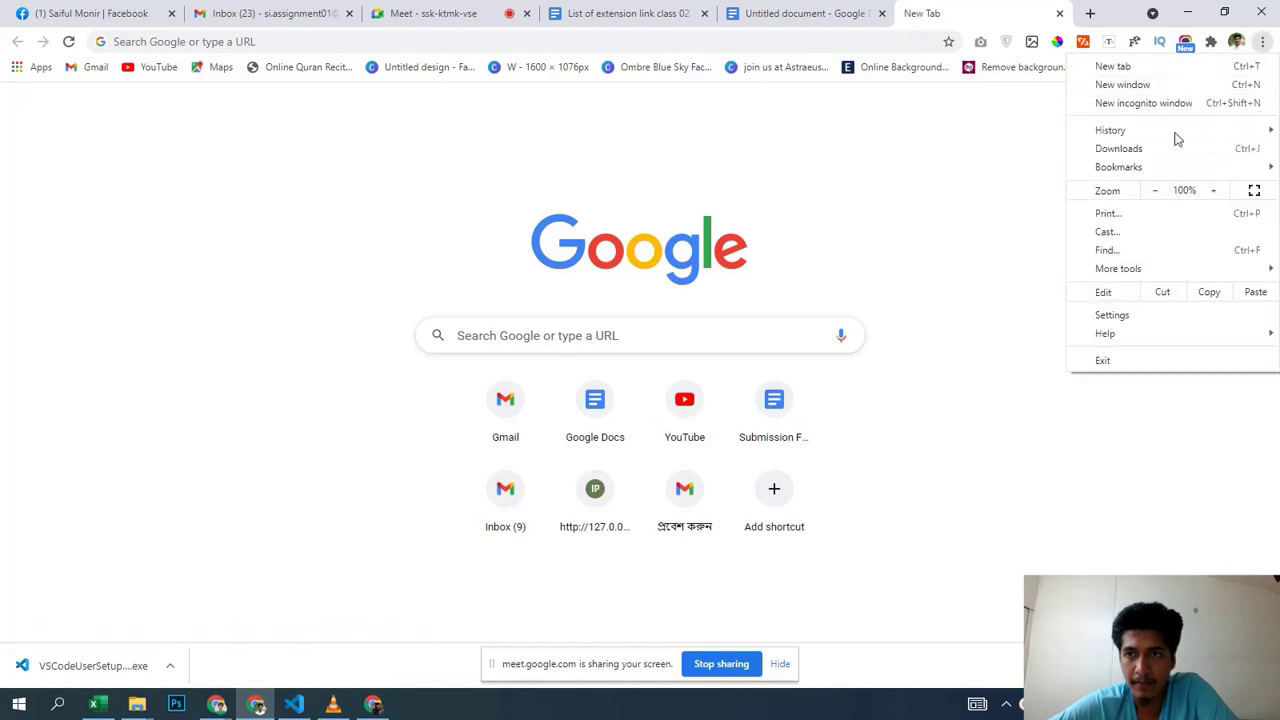
left_click(1236, 43)
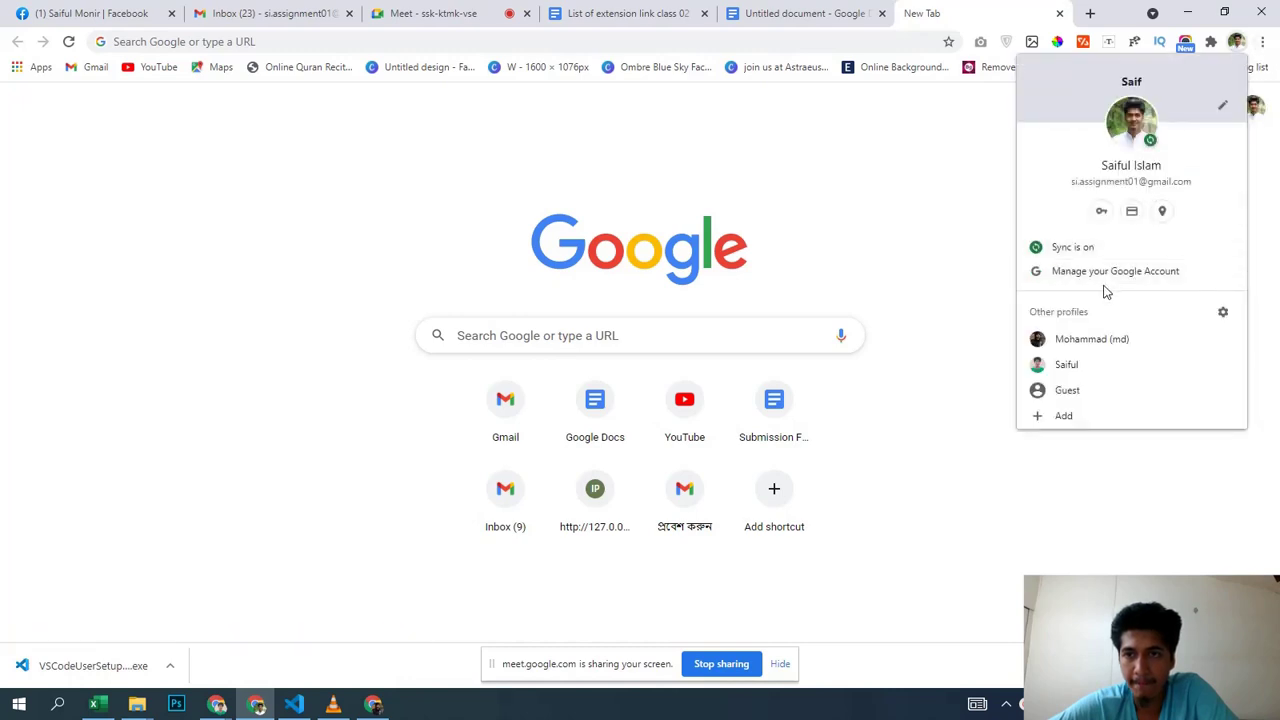
left_click(1221, 314)
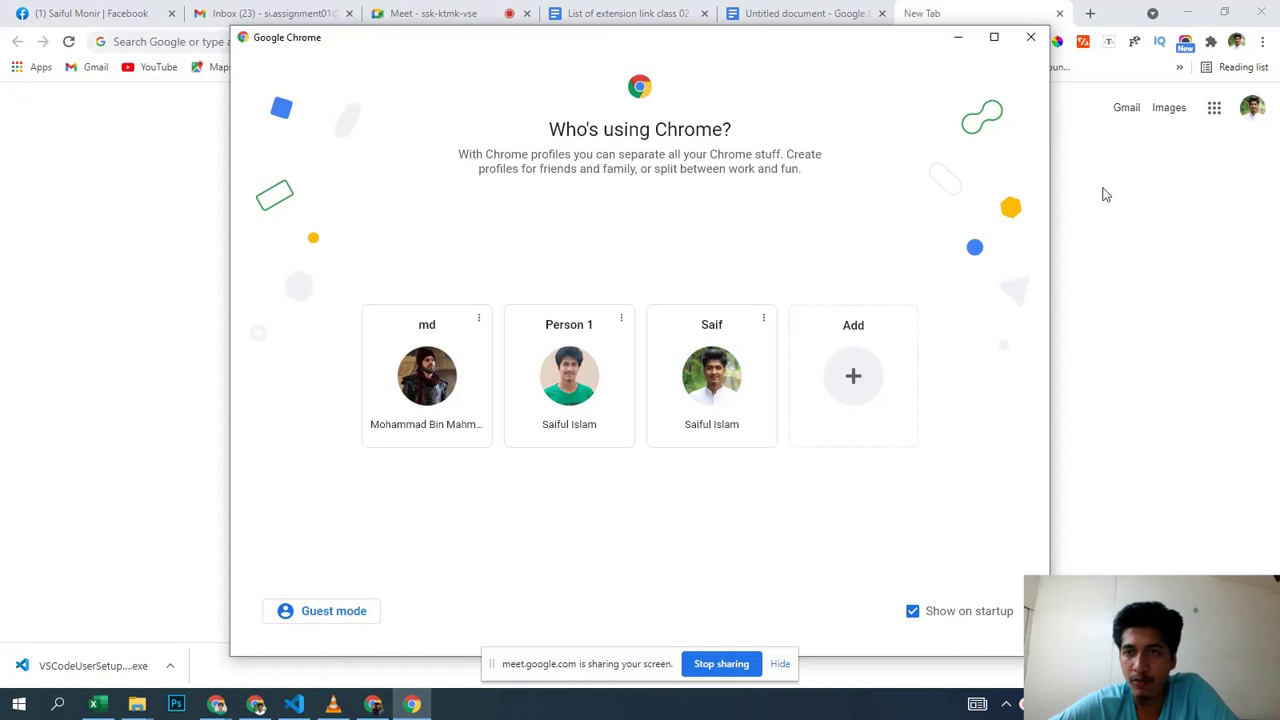
left_click(1030, 40)
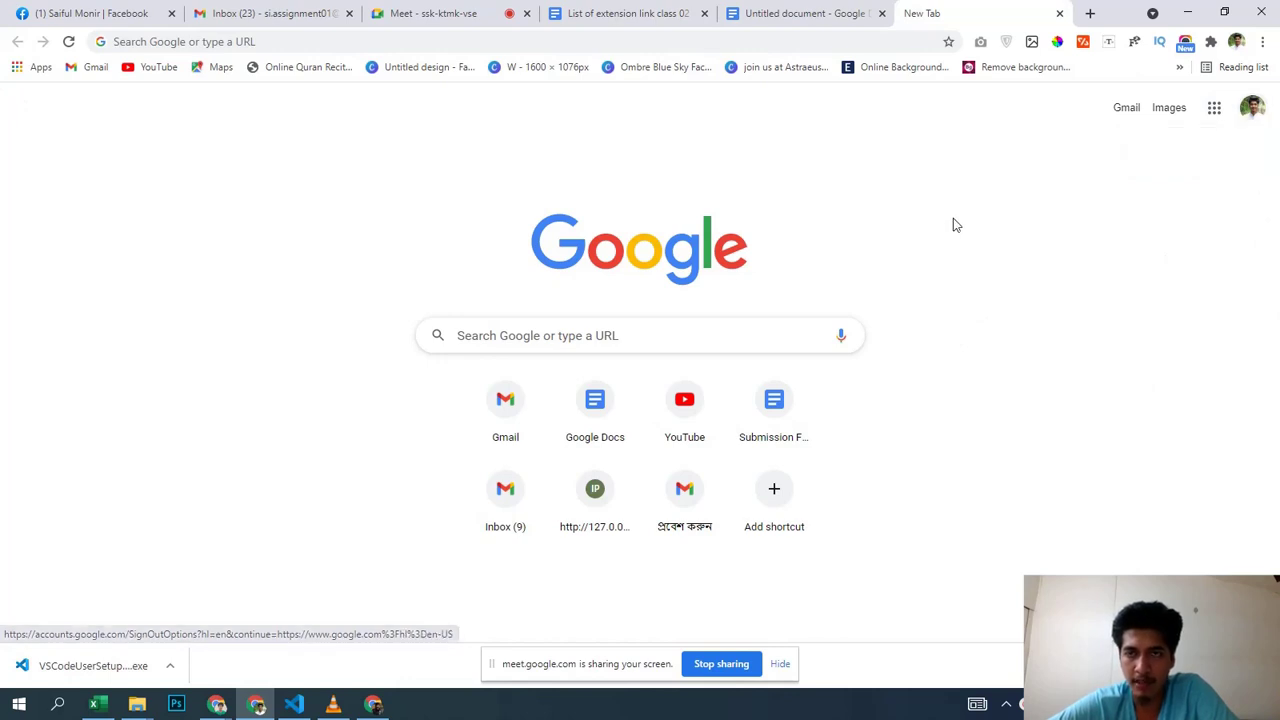
left_click(1207, 118)
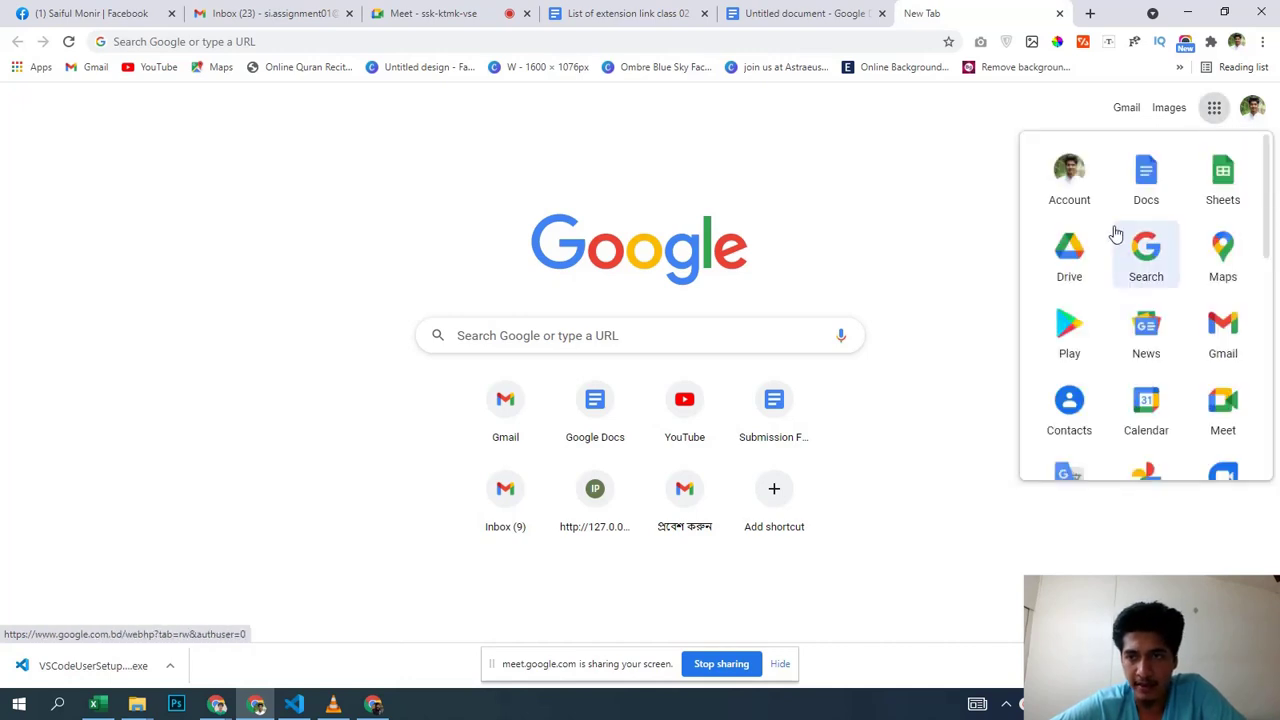
scroll(1116, 240, "down", 1)
scroll(1200, 460, "down", 2)
scroll(1146, 409, "up", 4)
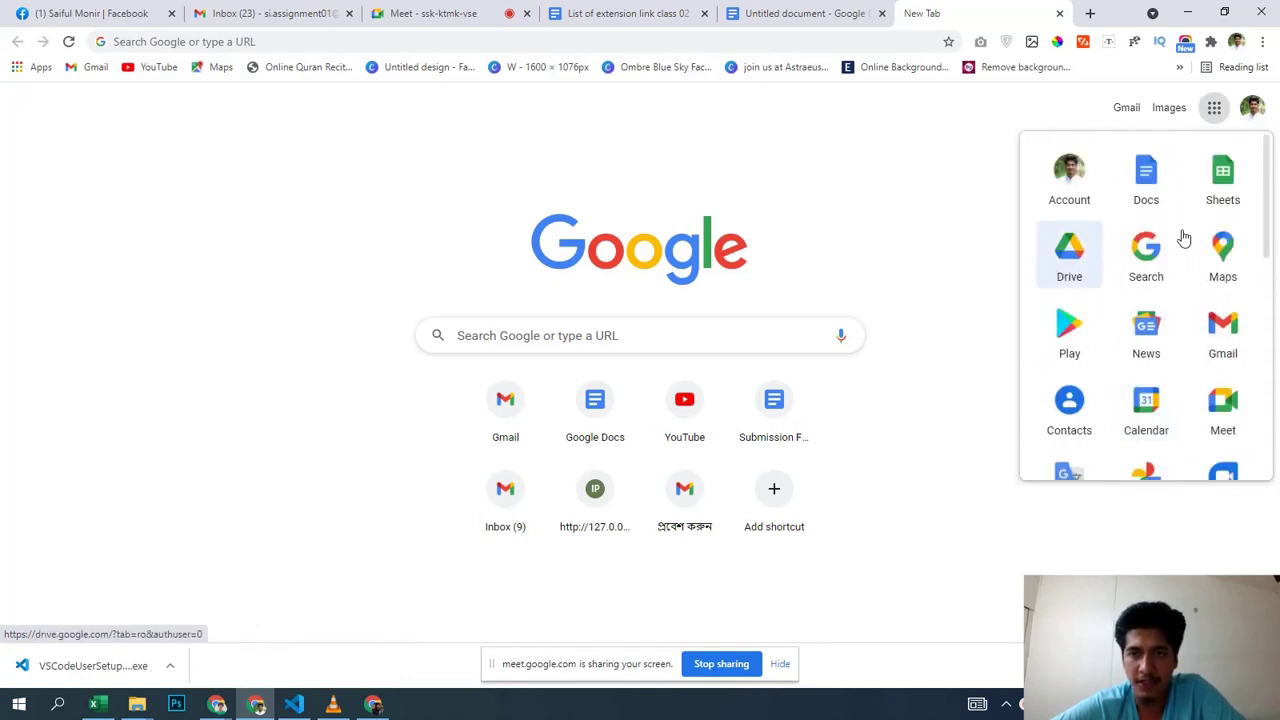
left_click(909, 240)
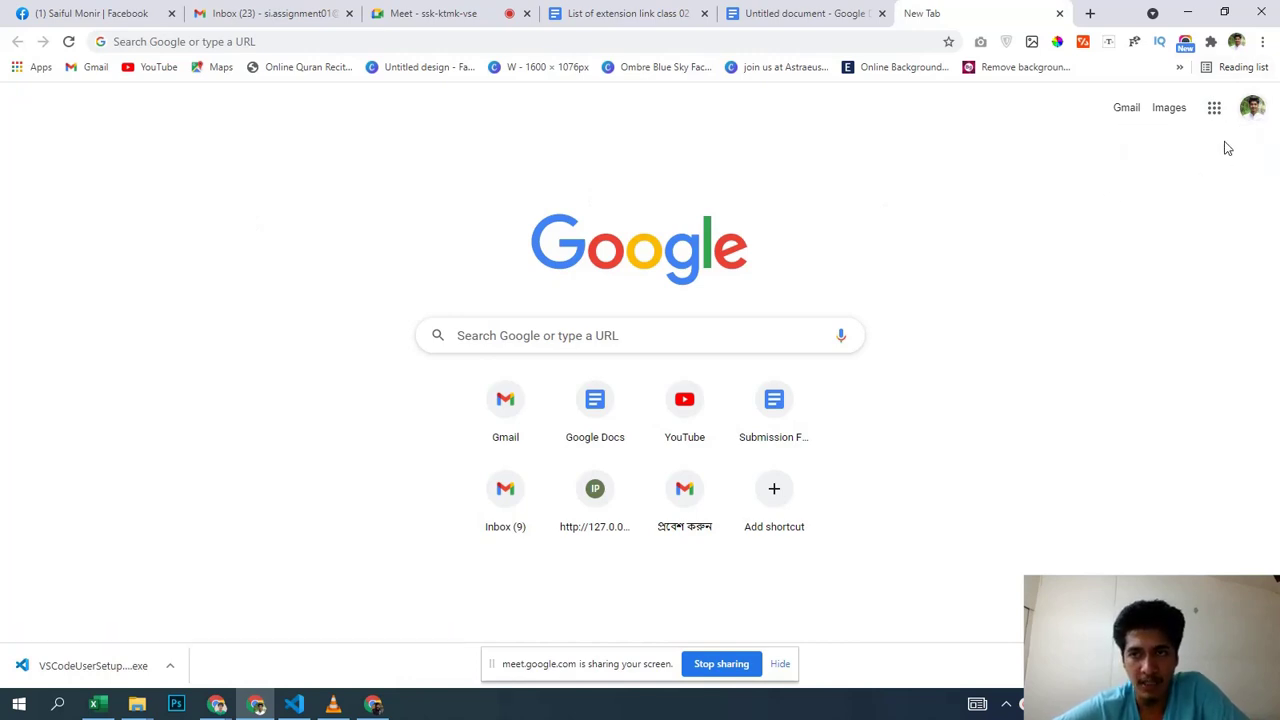
Step: Open the Google apps grid and scroll through Account, Docs, Sheets, Drive, Maps and more
left_click(1216, 110)
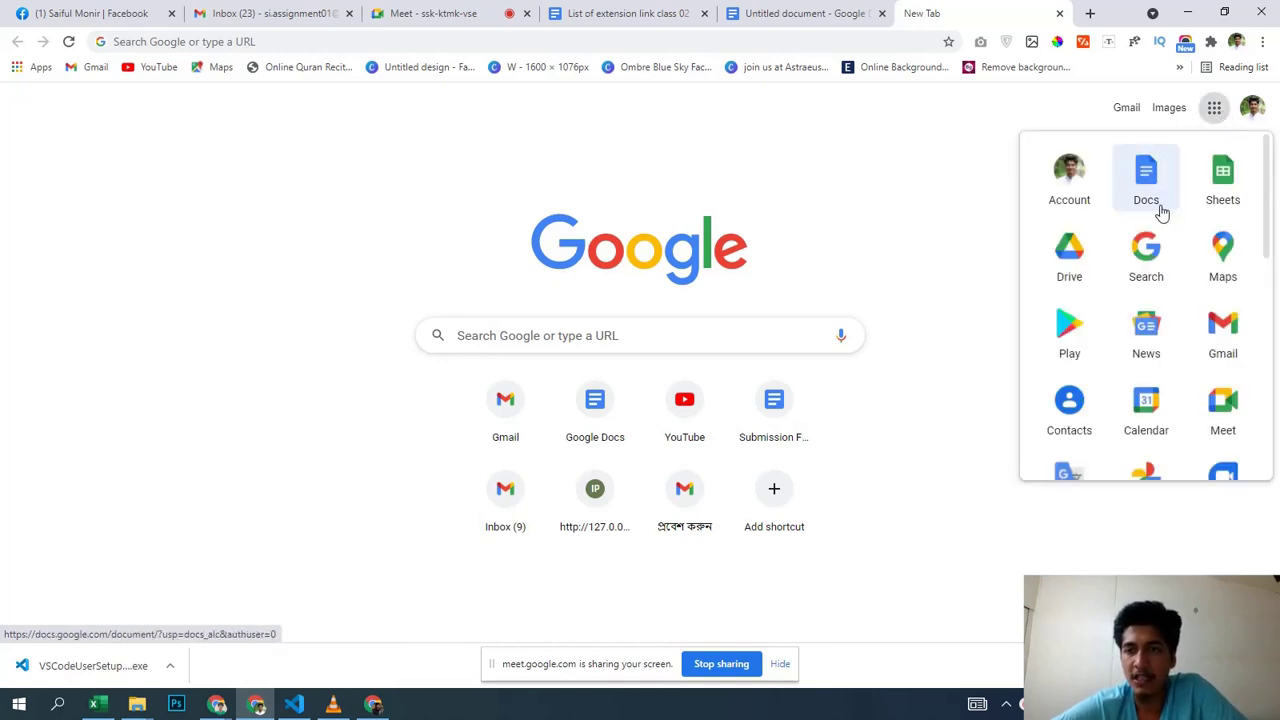
scroll(1171, 440, "down", 1)
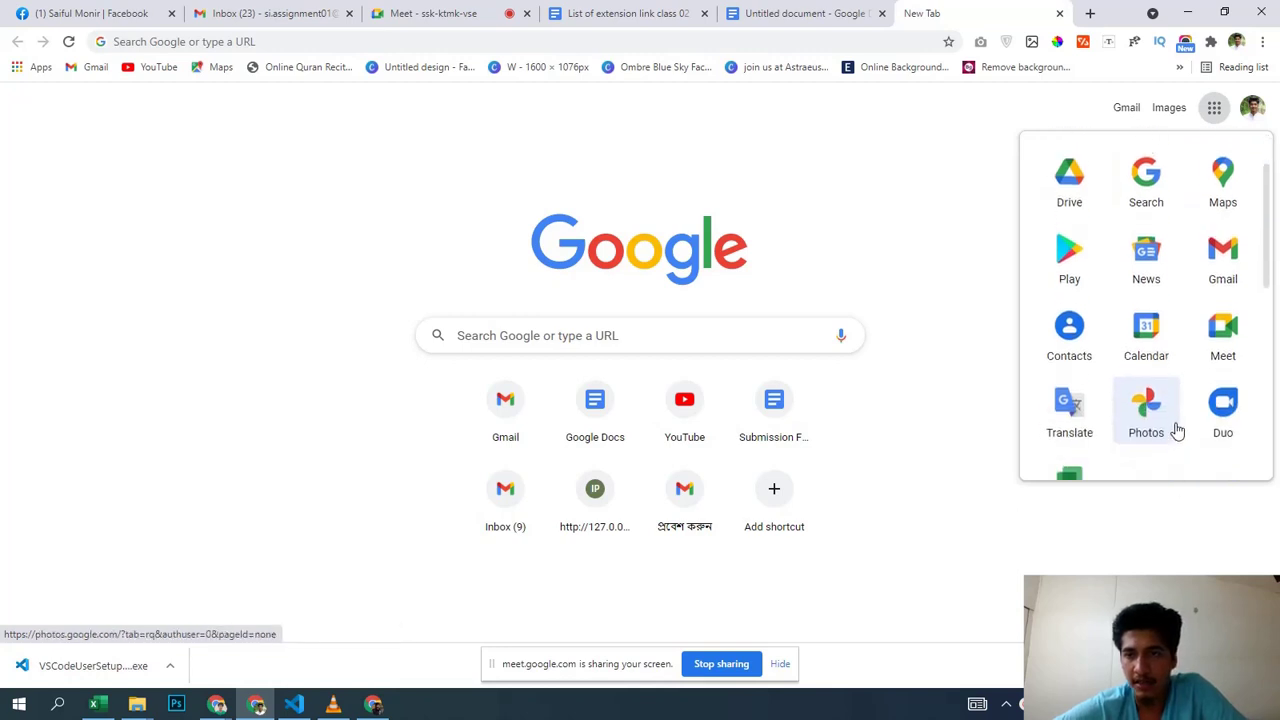
scroll(1171, 430, "up", 1)
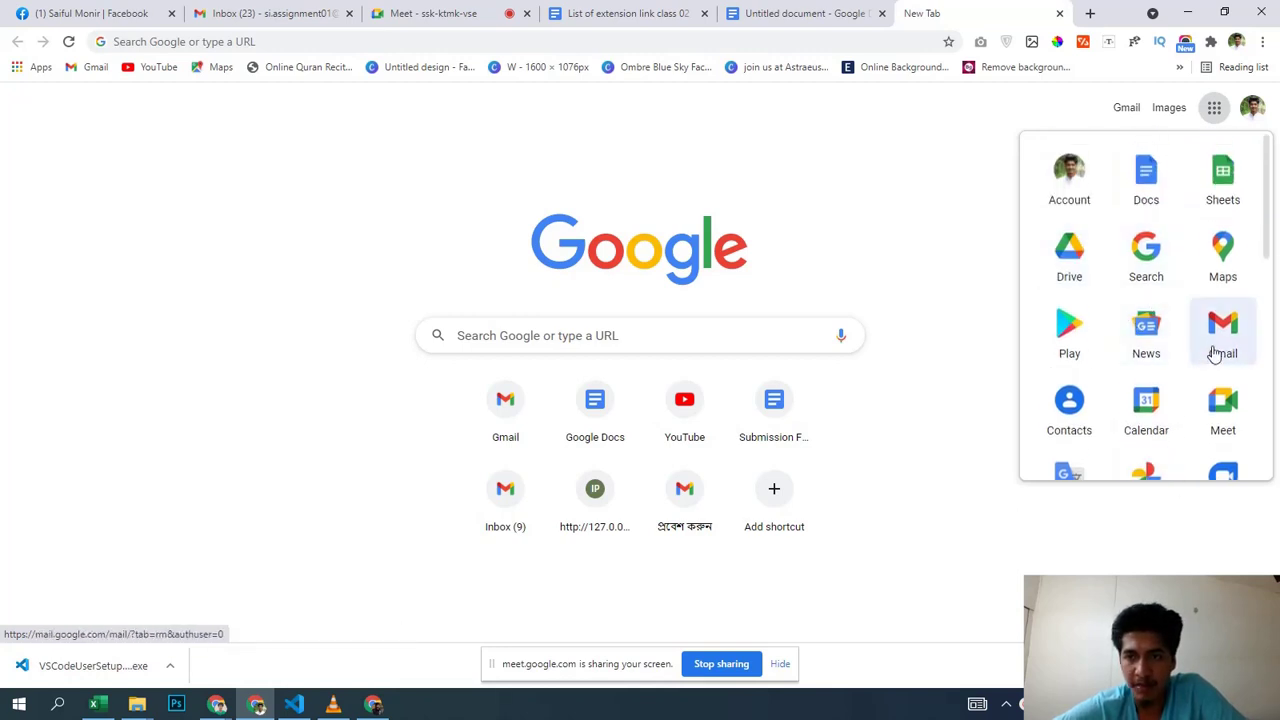
scroll(1195, 348, "down", 1)
scroll(1210, 300, "down", 2)
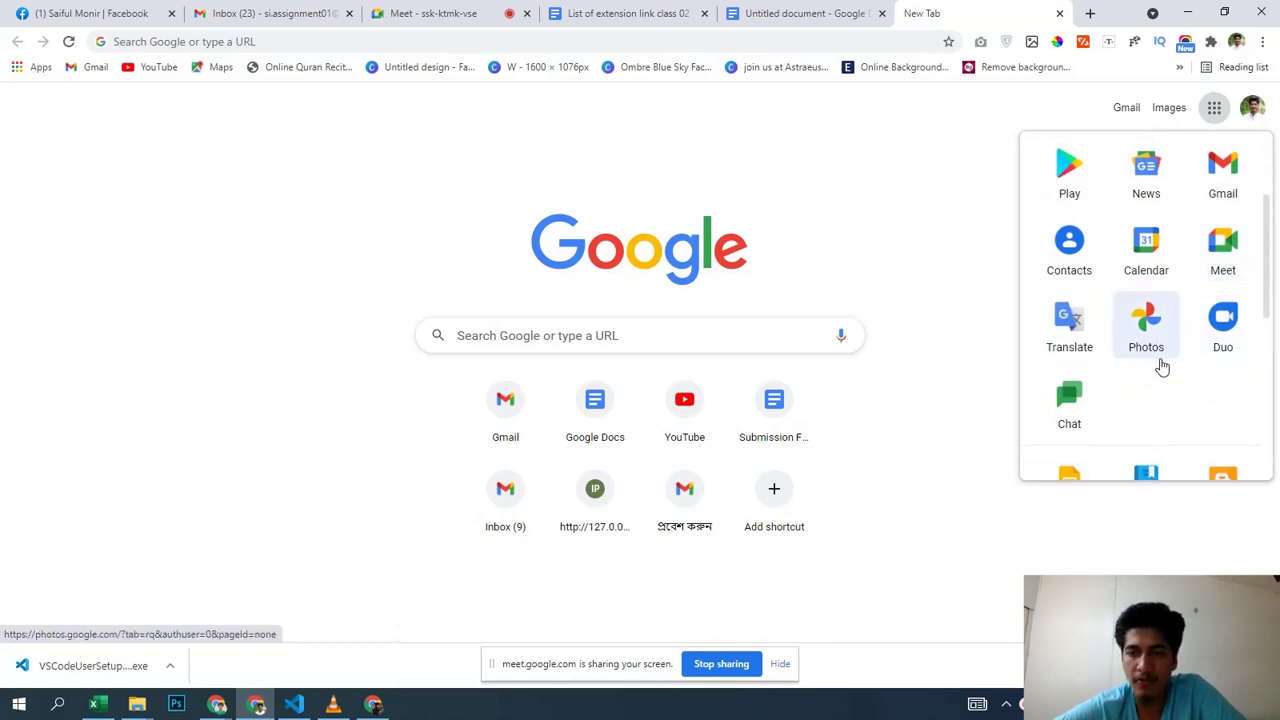
scroll(1168, 377, "down", 1)
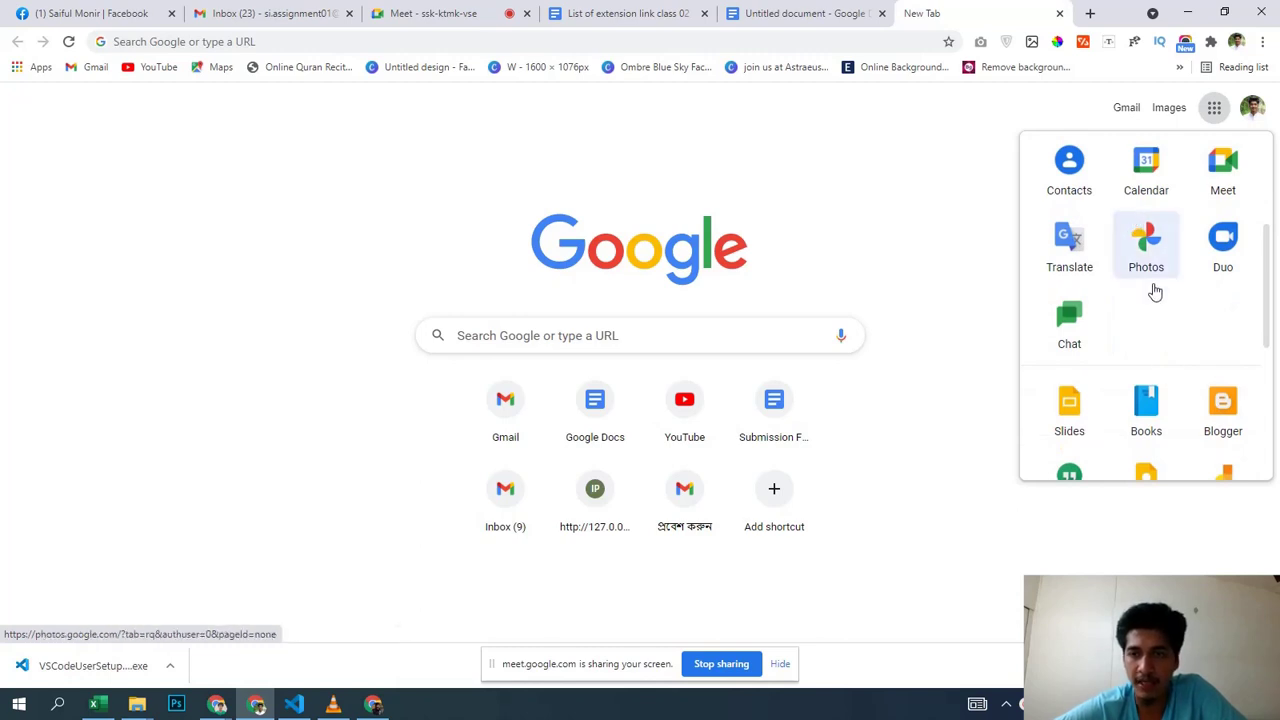
scroll(1155, 330, "down", 1)
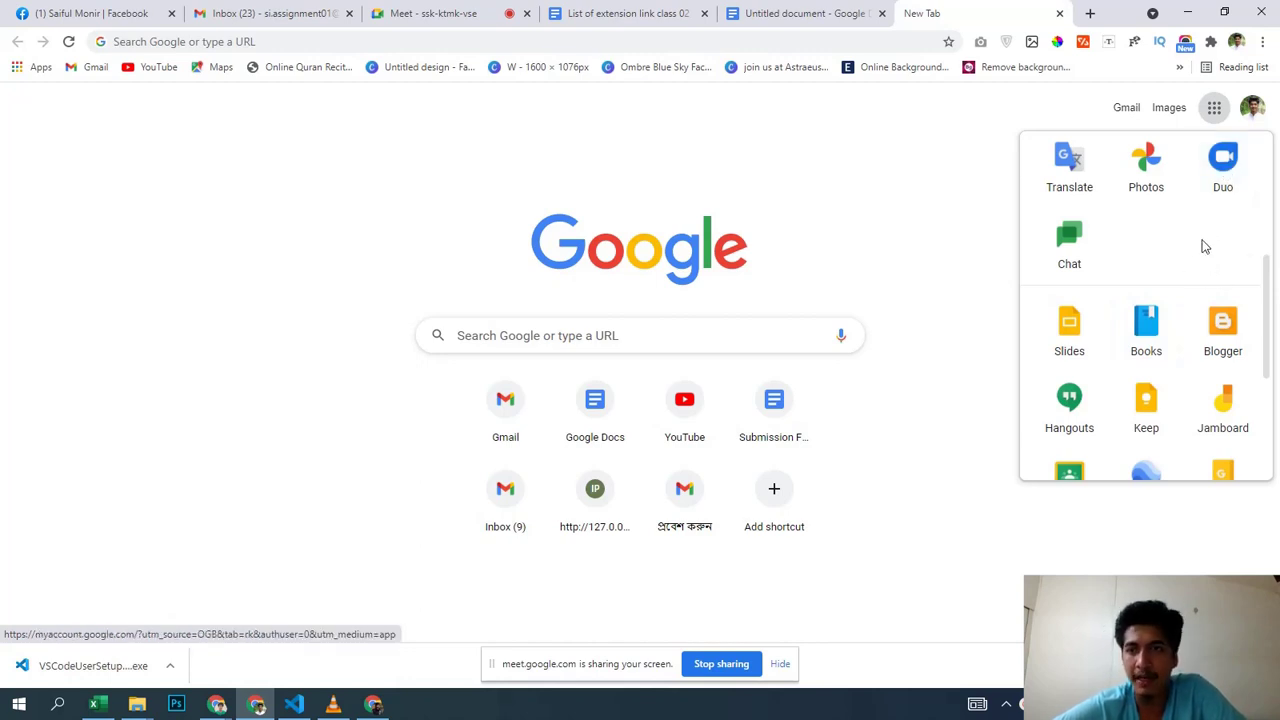
scroll(1205, 246, "up", 1)
scroll(1189, 303, "down", 2)
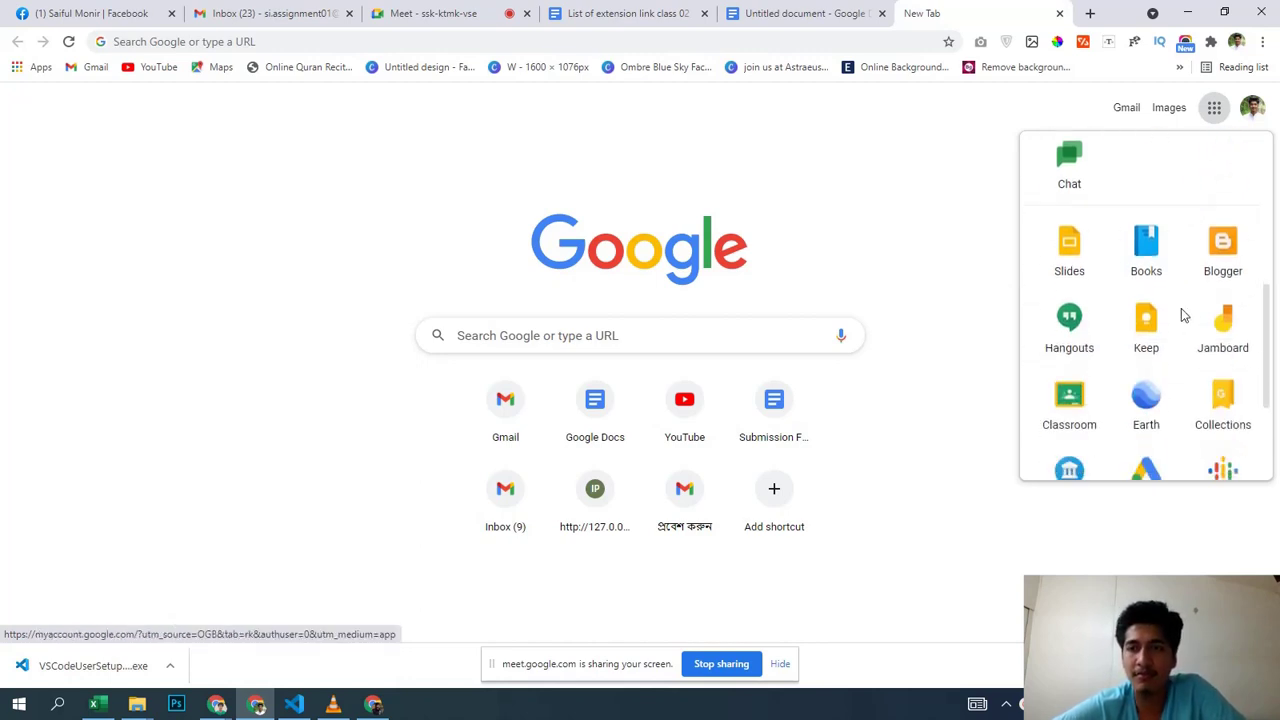
scroll(1190, 300, "up", 2)
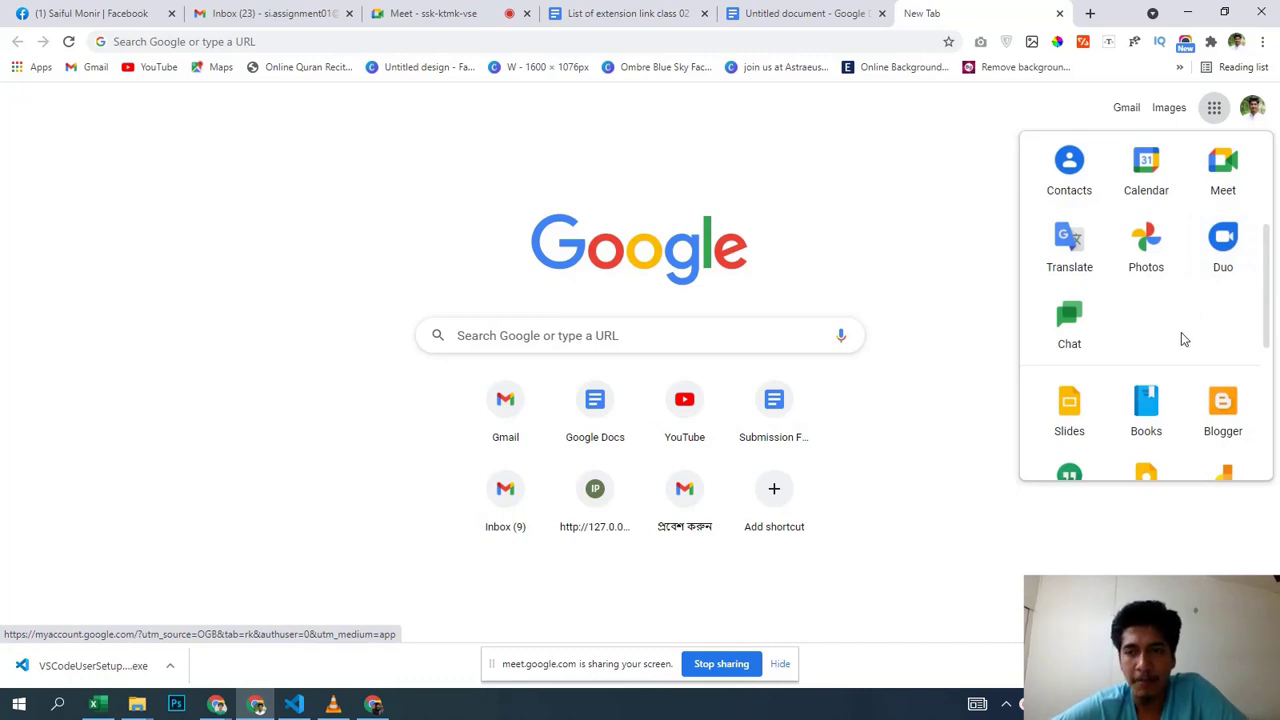
scroll(1181, 338, "up", 2)
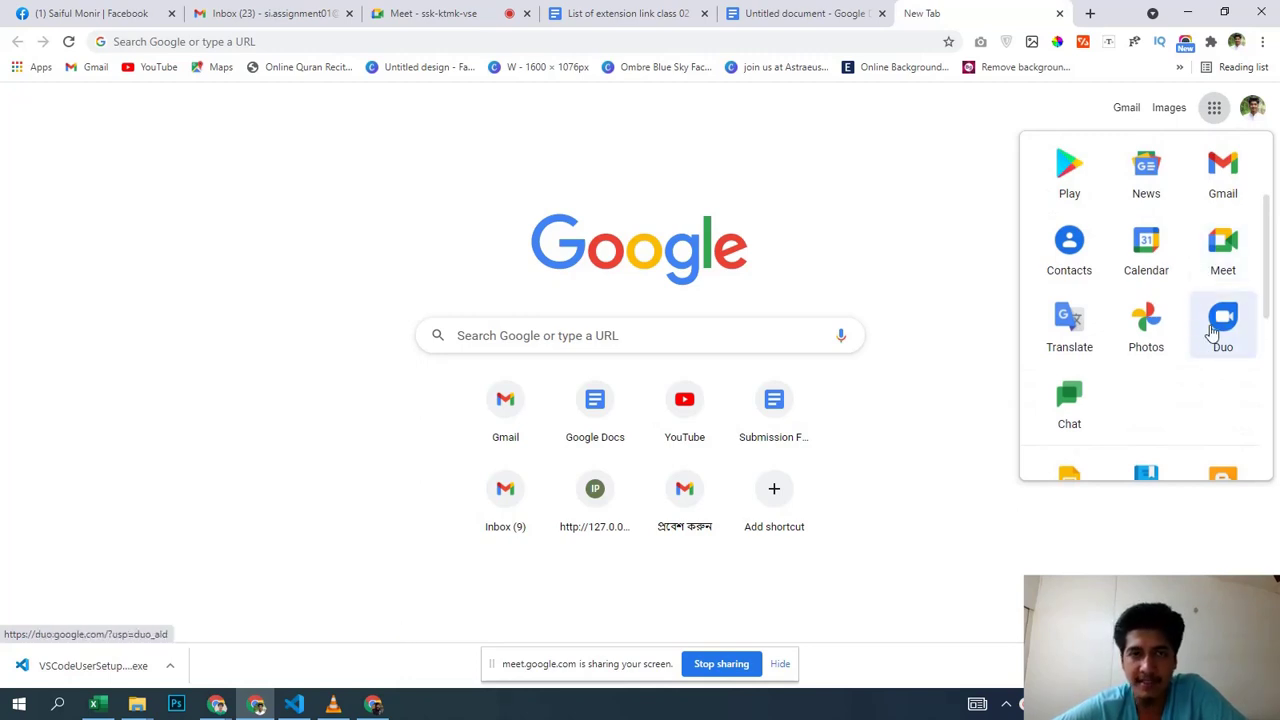
scroll(1173, 390, "down", 2)
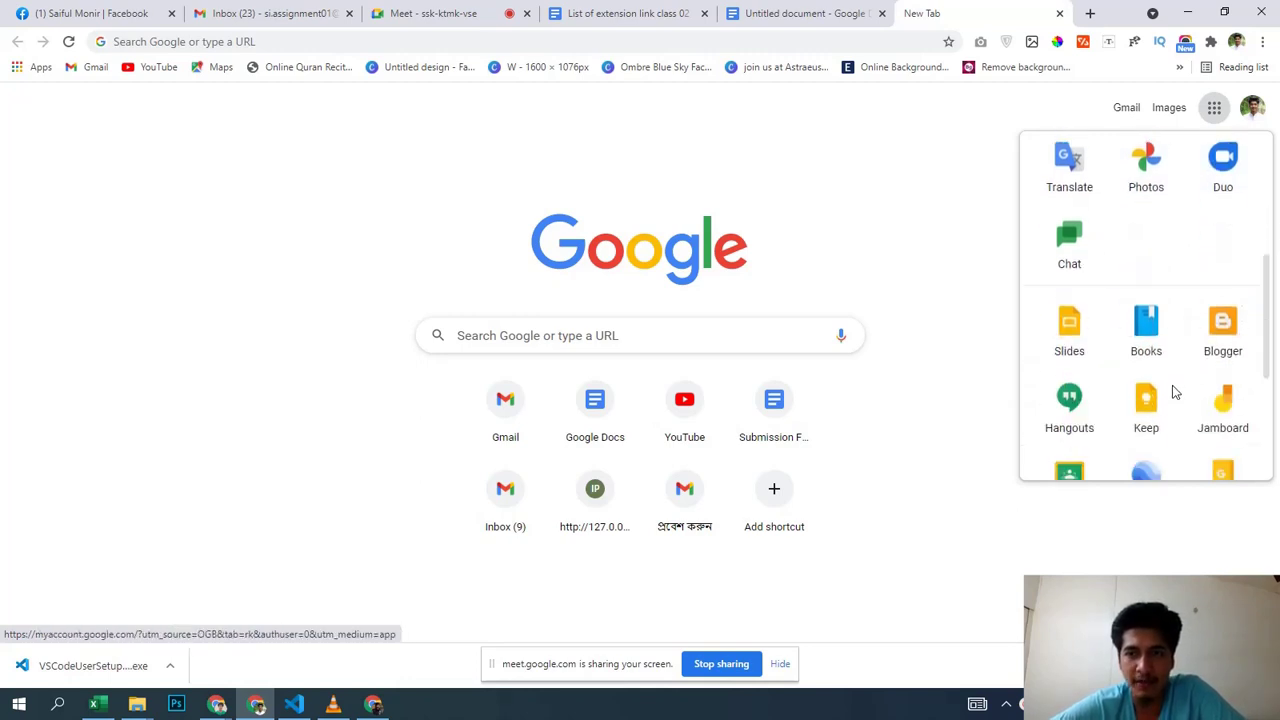
scroll(1168, 370, "up", 1)
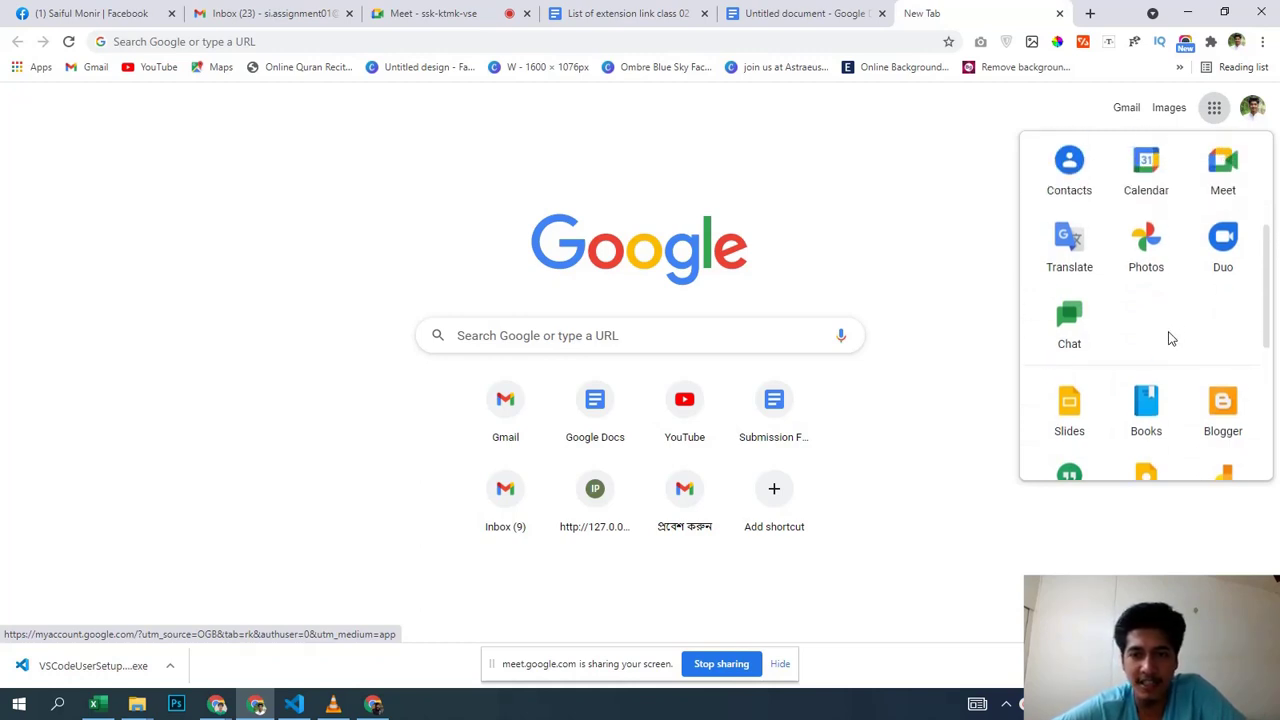
scroll(1170, 337, "down", 4)
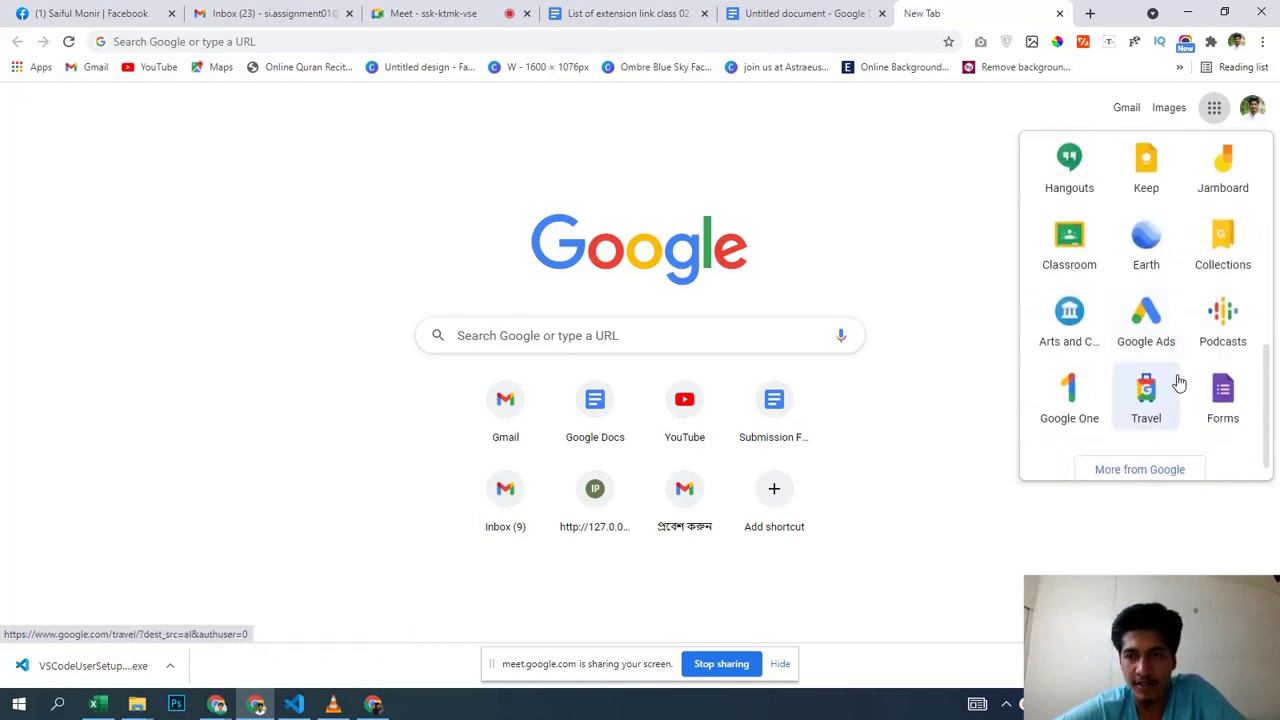
scroll(1176, 386, "up", 1)
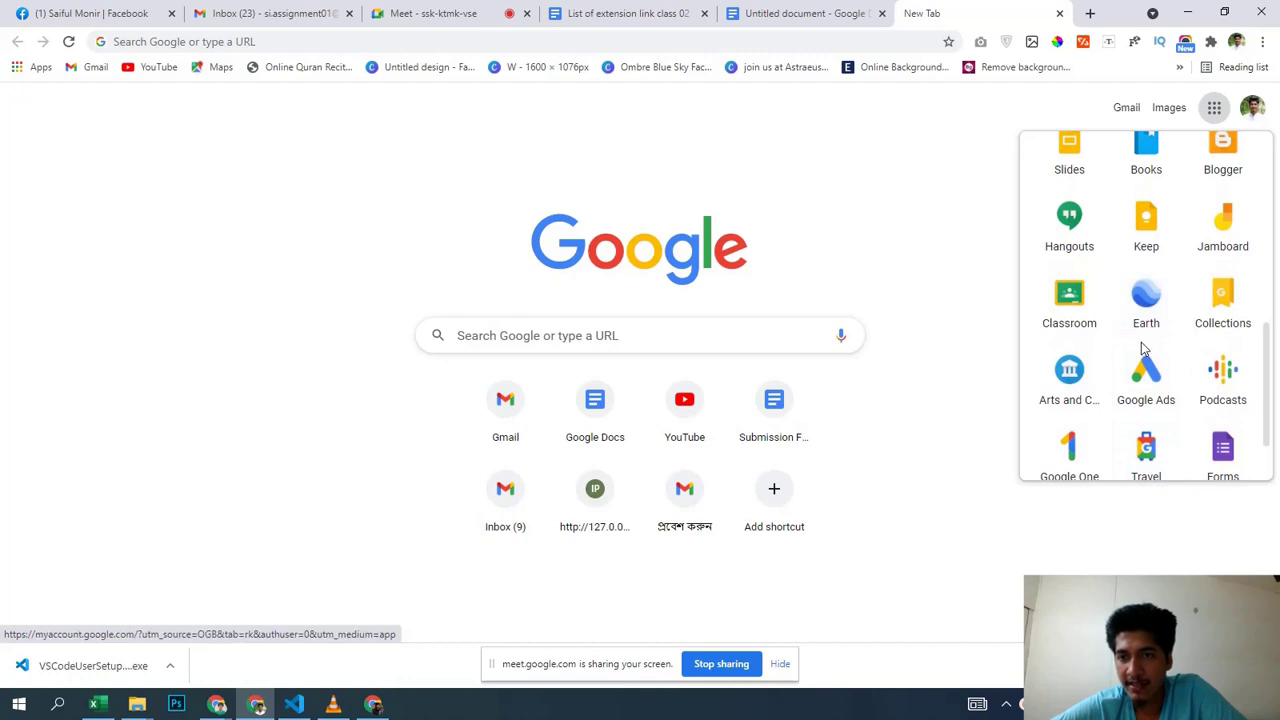
scroll(1107, 358, "down", 1)
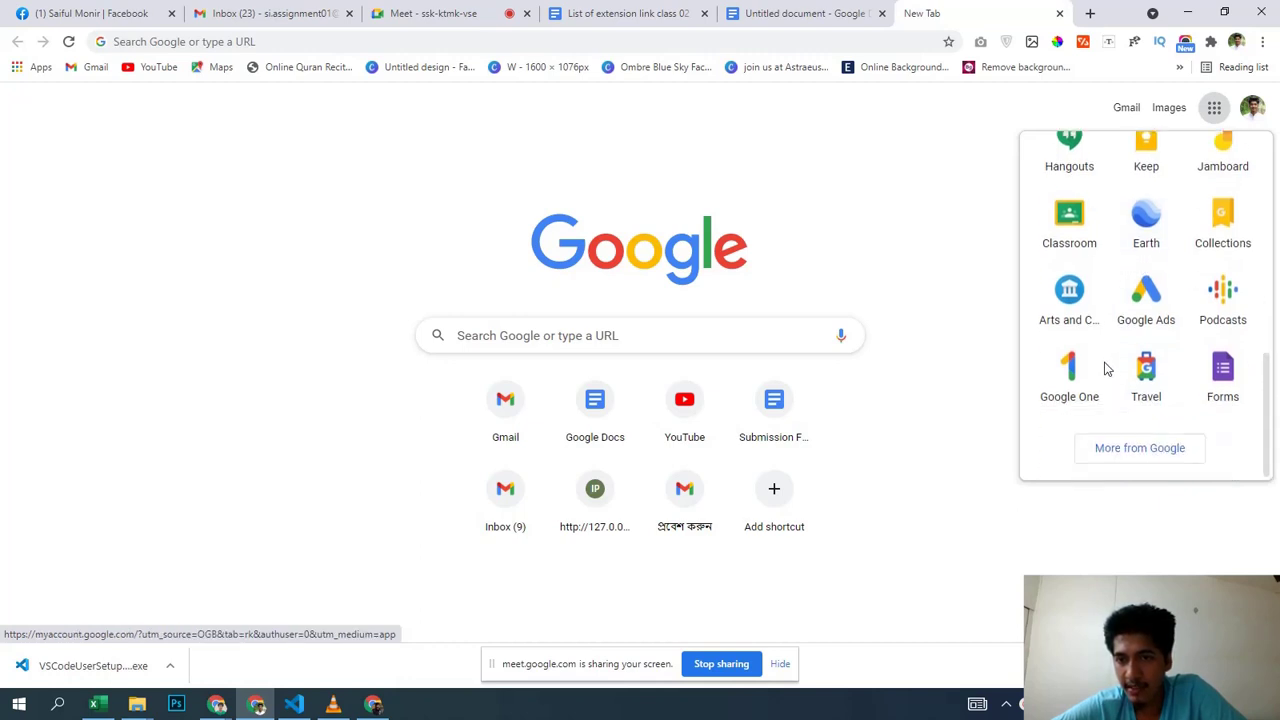
scroll(1106, 368, "up", 1)
scroll(1106, 368, "up", 5)
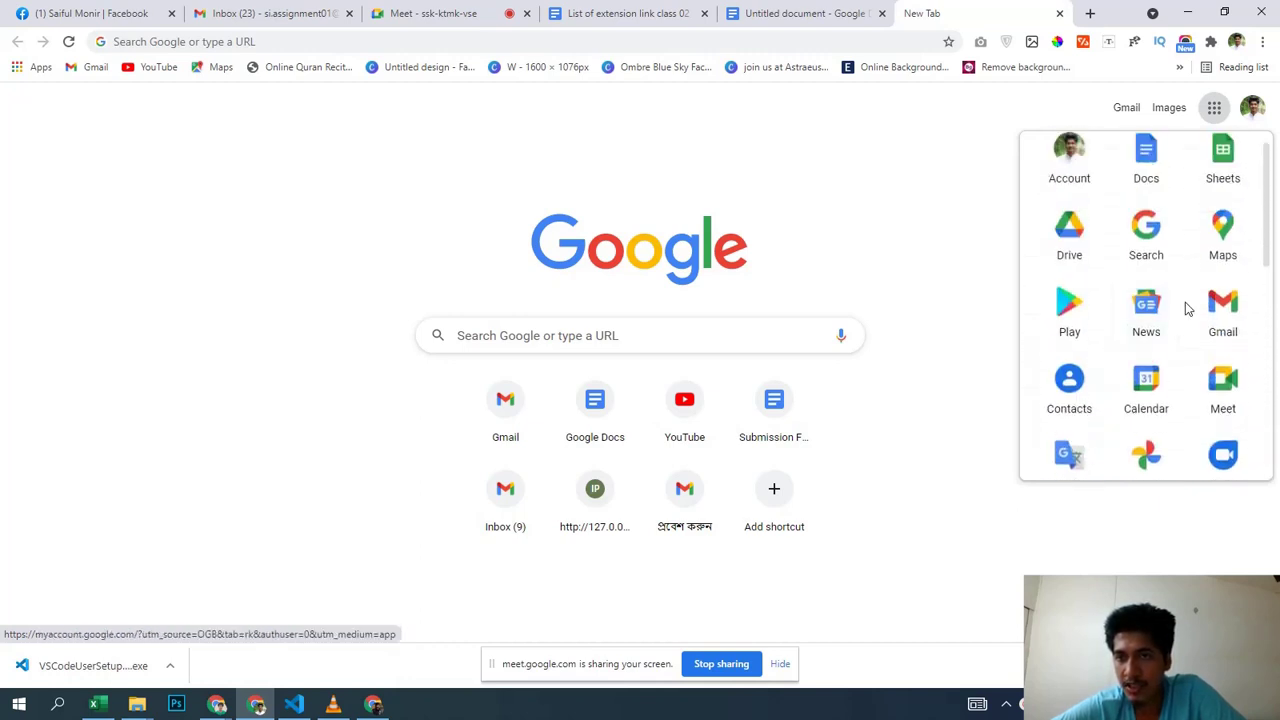
scroll(1146, 409, "down", 5)
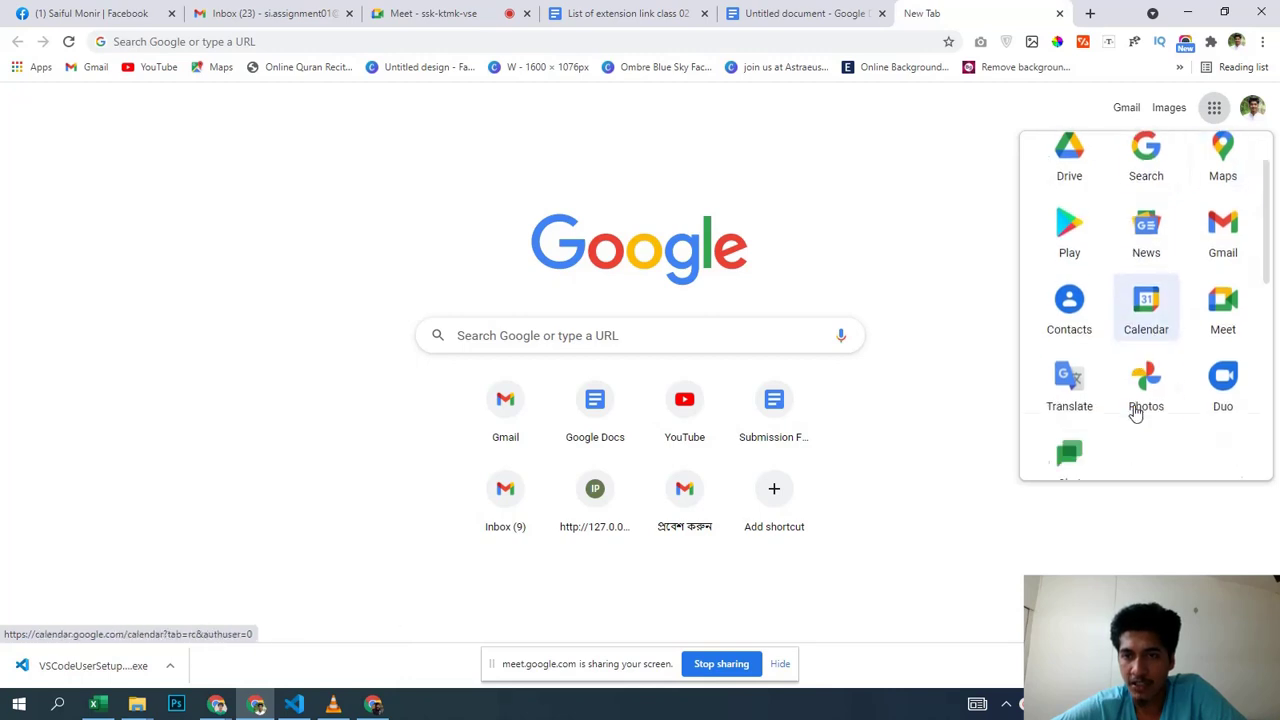
scroll(1137, 409, "up", 2)
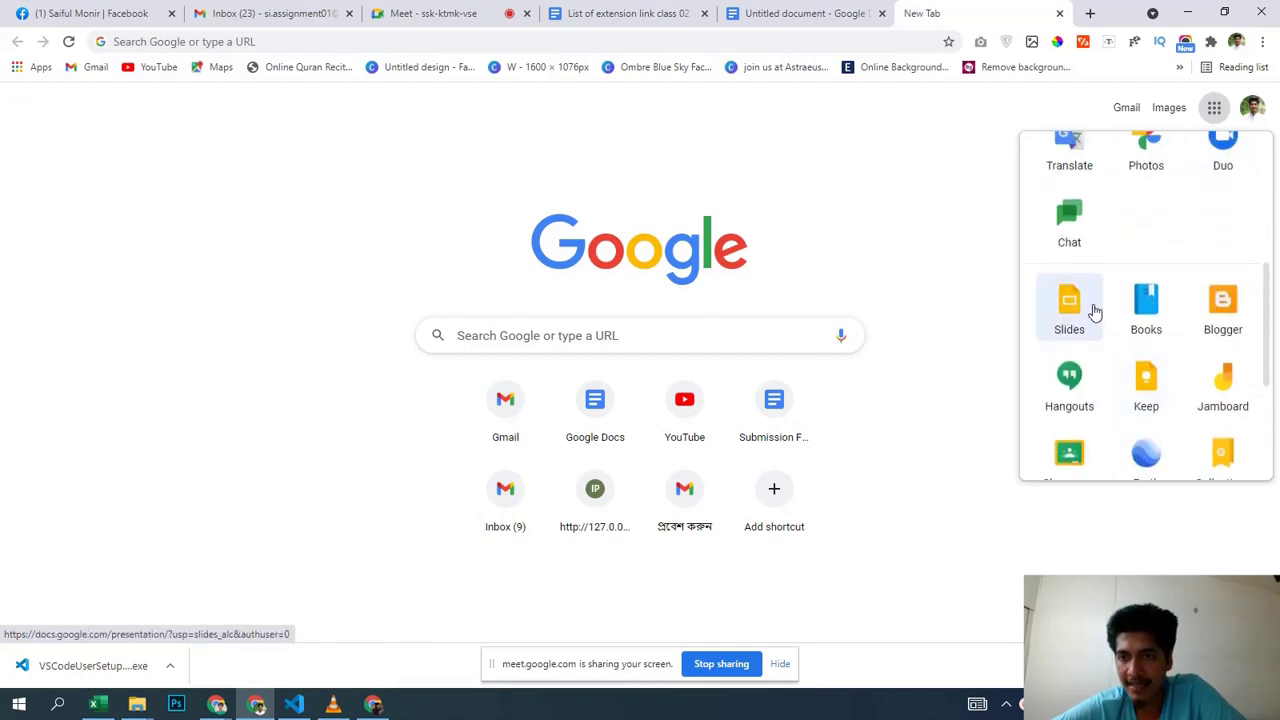
scroll(1188, 243, "down", 3)
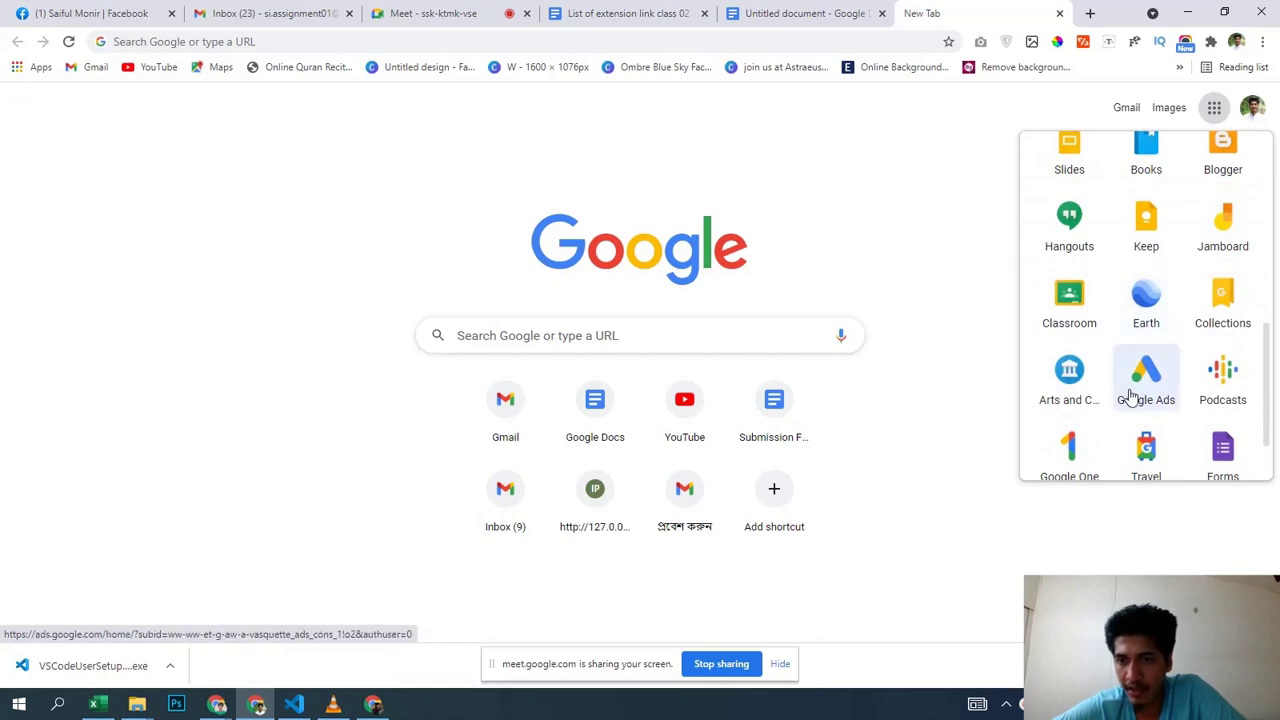
scroll(1132, 396, "down", 2)
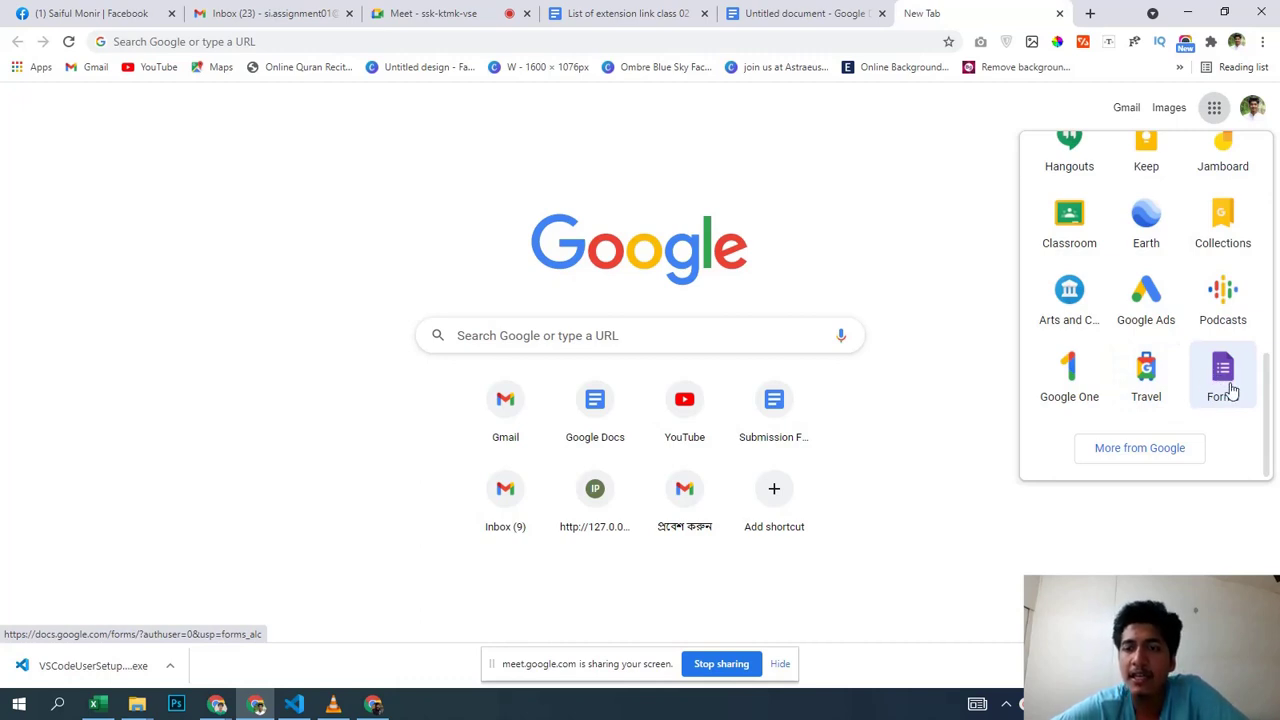
scroll(1233, 390, "up", 6)
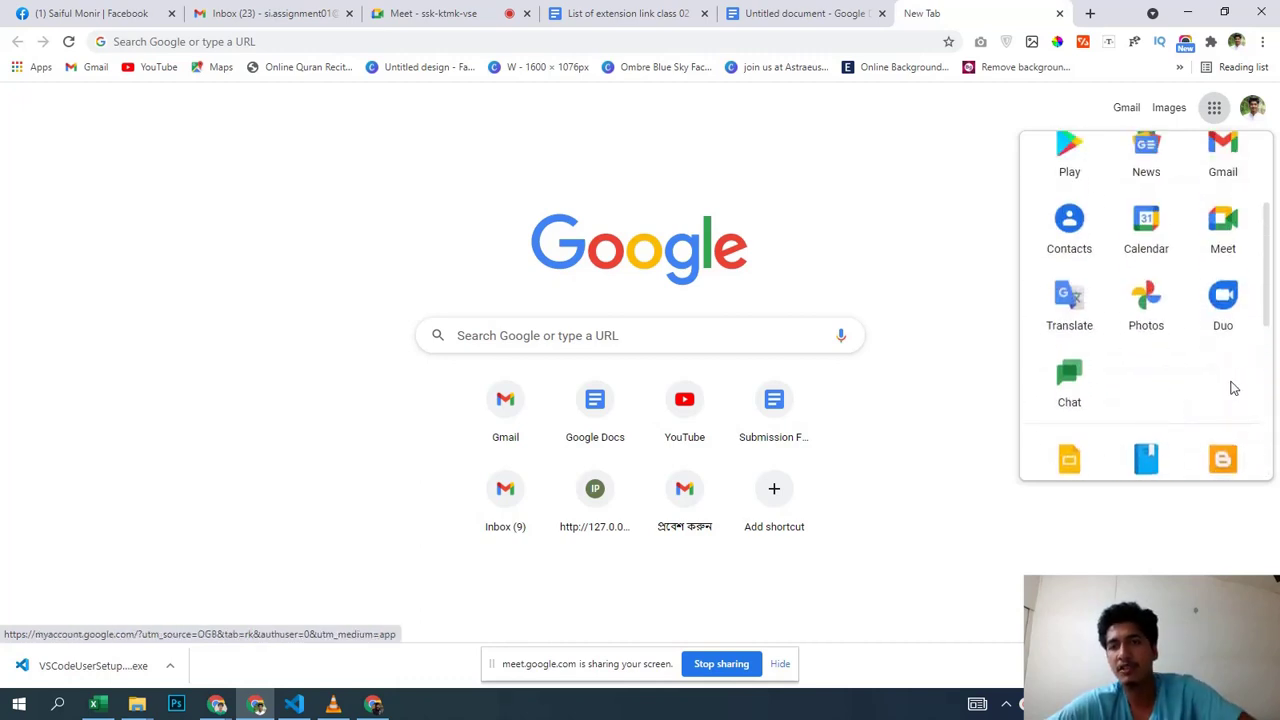
scroll(1172, 208, "up", 1)
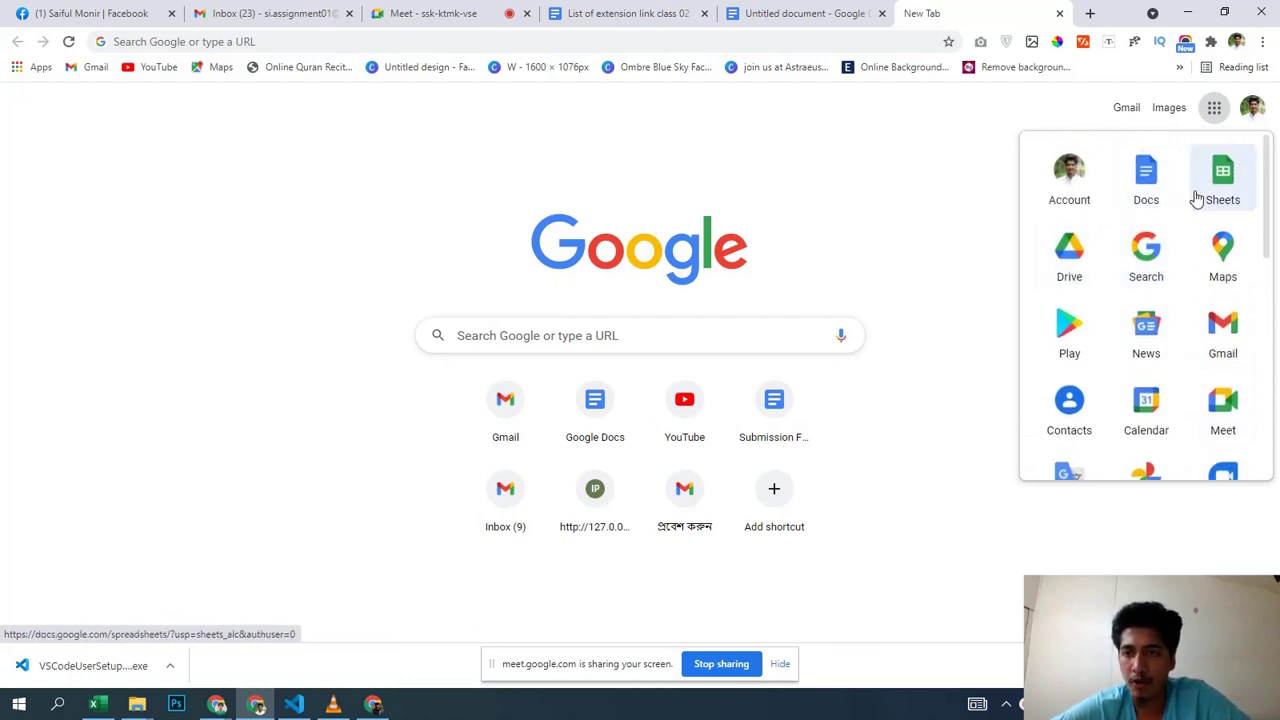
Step: Launch Google Docs from the apps panel, create a blank document, and select its Untitled document title
left_click(1136, 185)
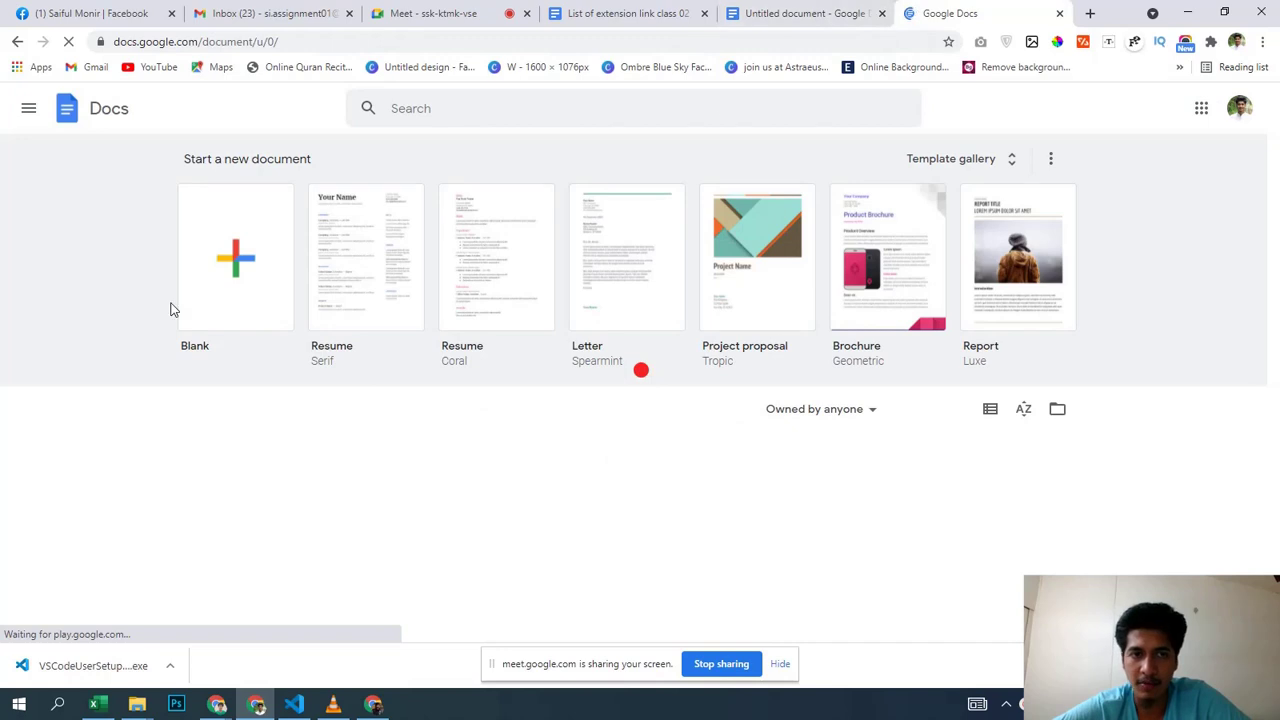
left_click(230, 265)
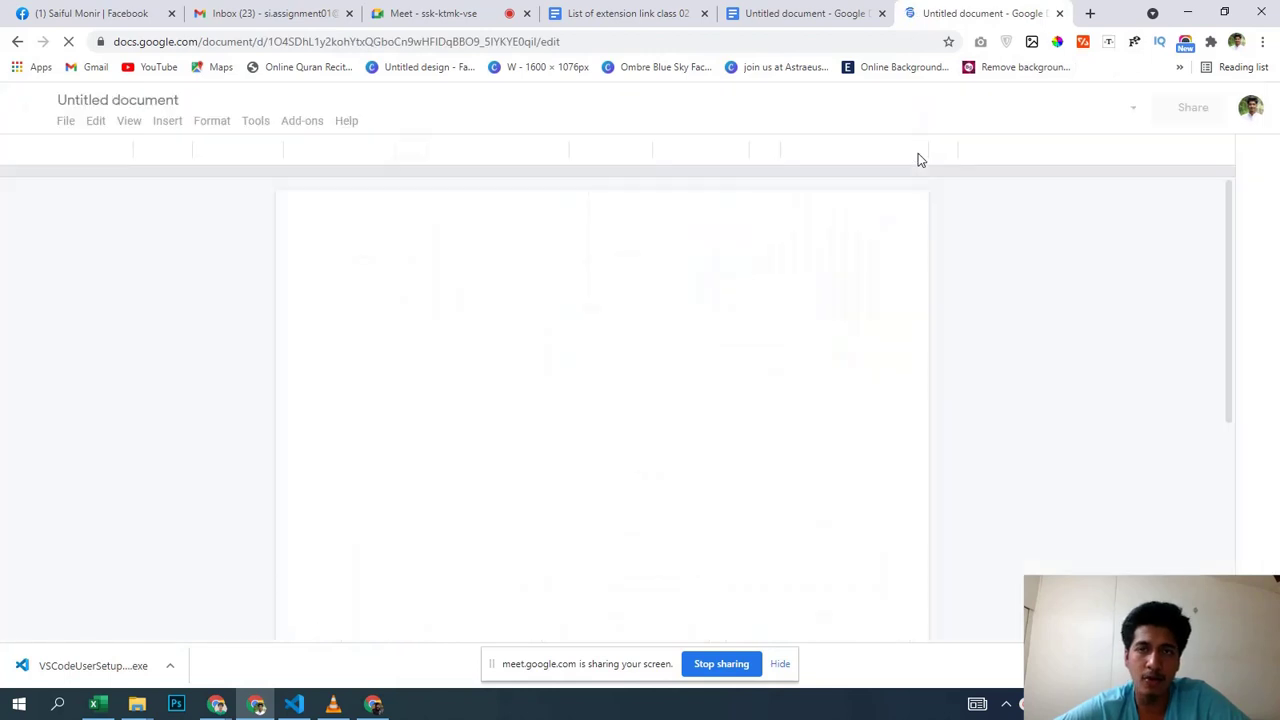
left_click(158, 100)
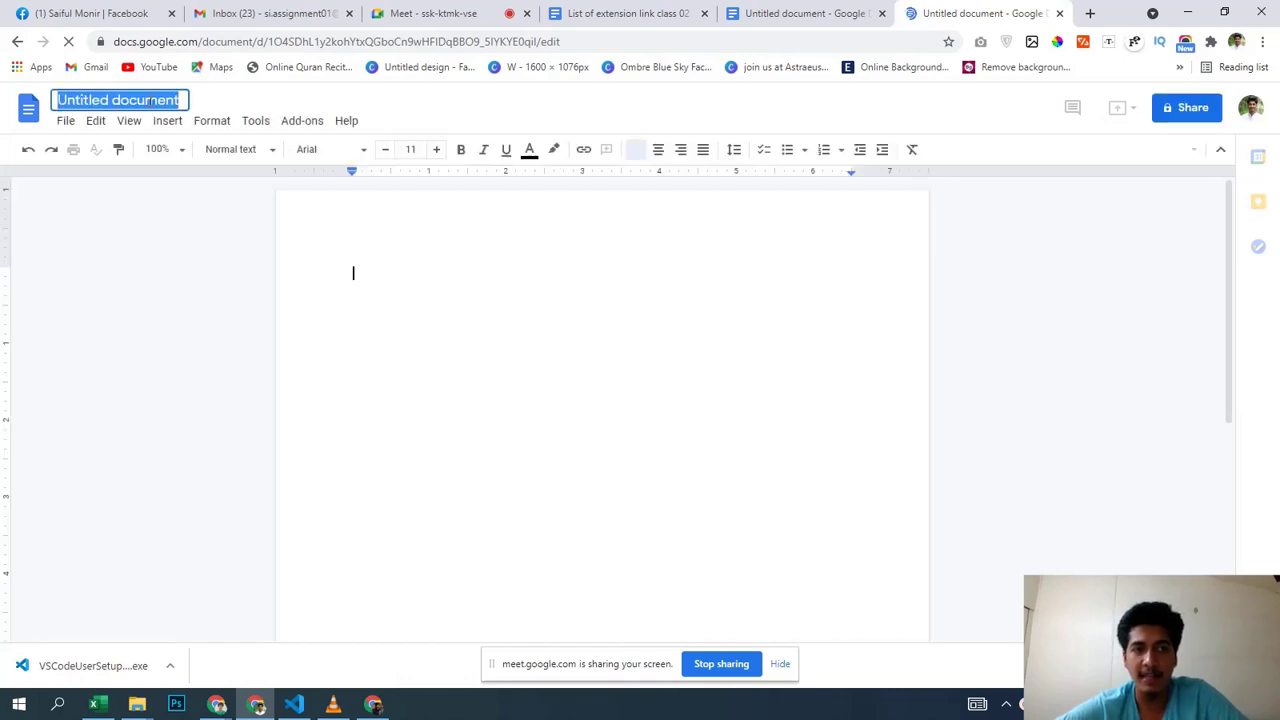
left_click(402, 280)
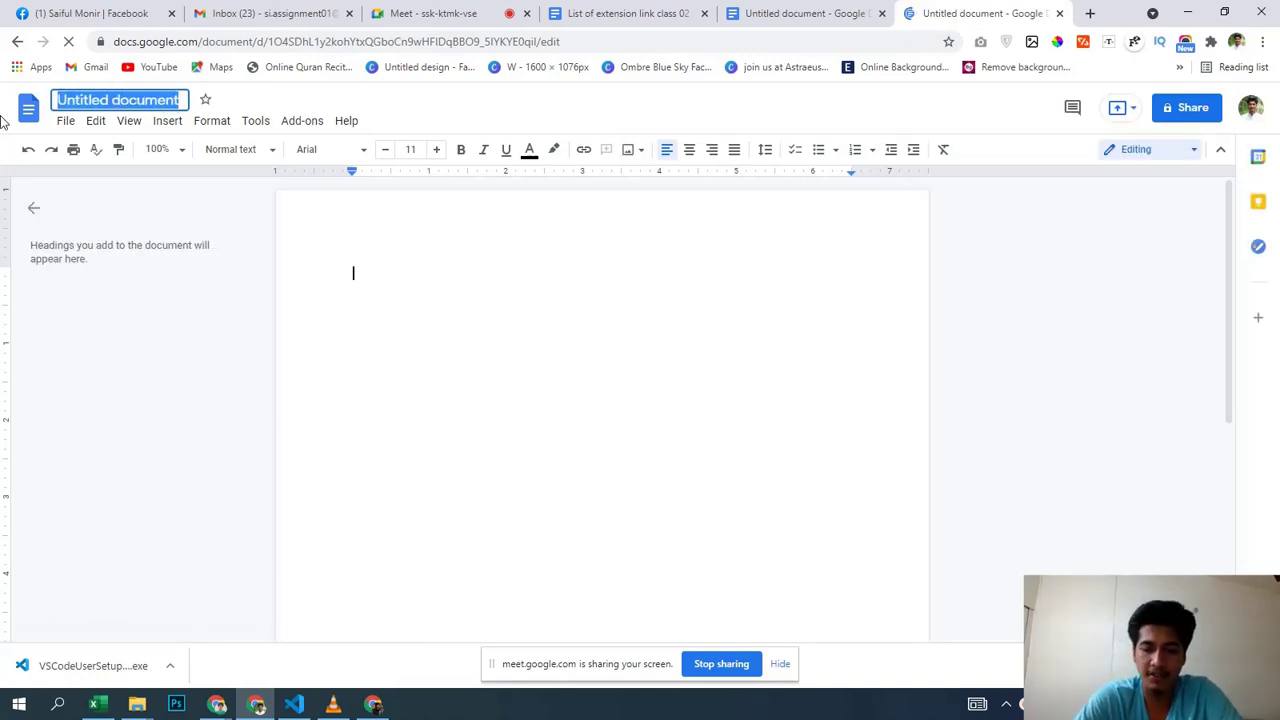
Step: Retitle the document 'Text doc' and write 'This is my first doc file' in the body
key("BackSpace")
type("Te")
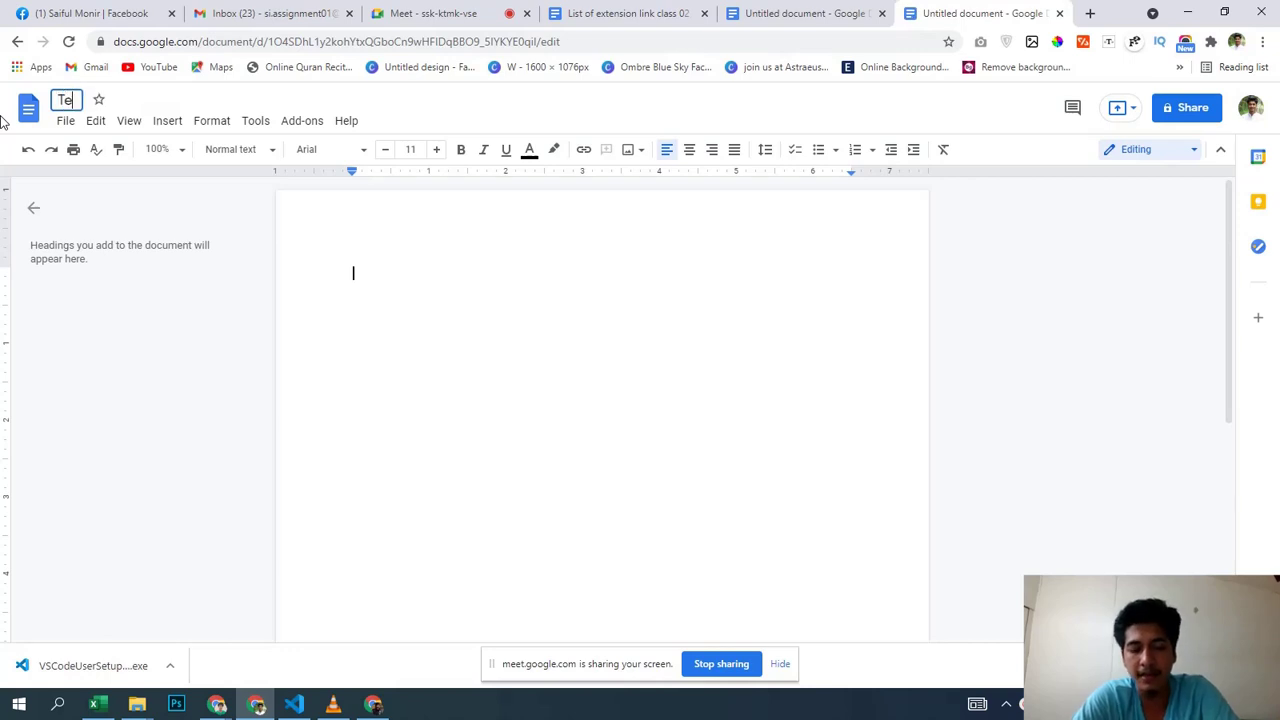
type("xt doc")
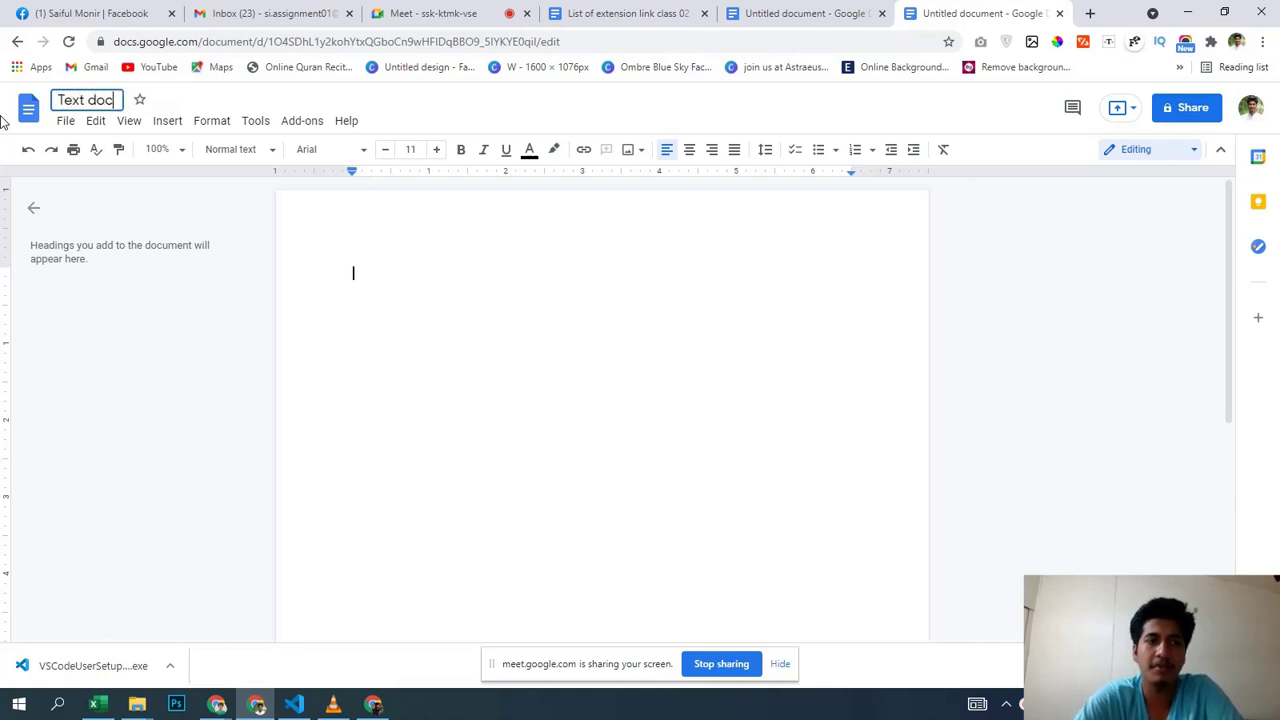
key("Return")
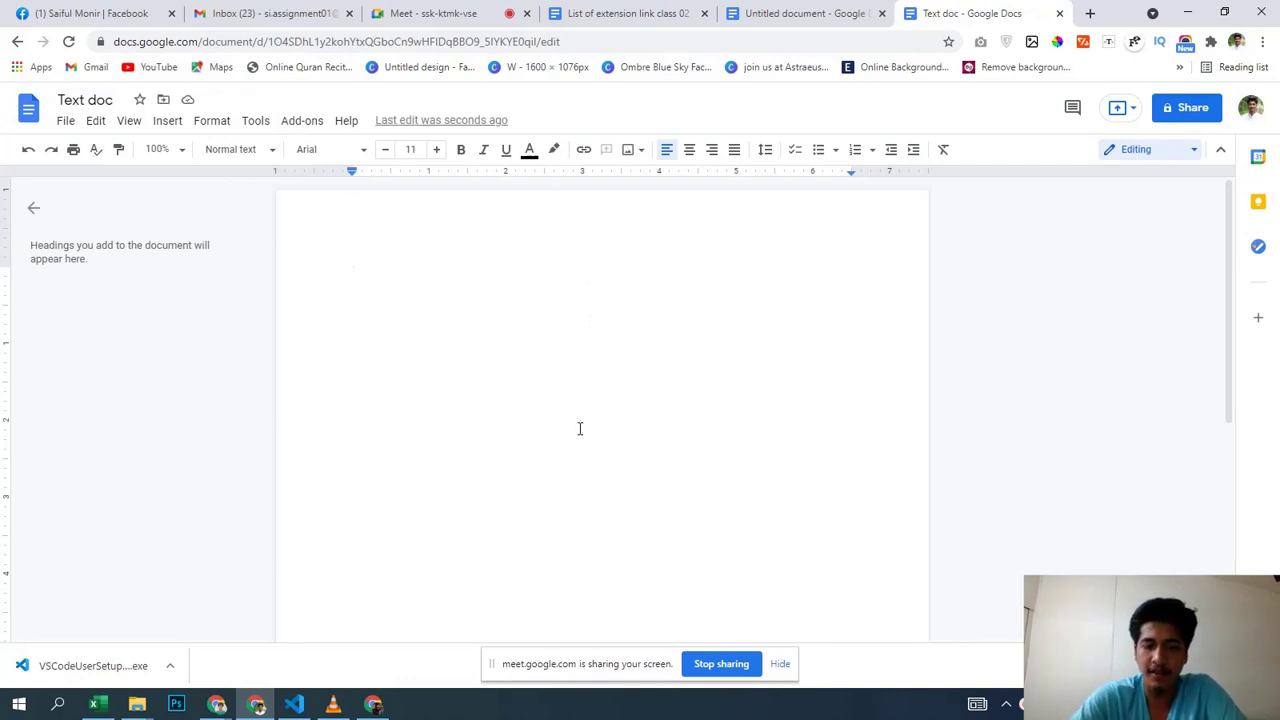
type("This is ")
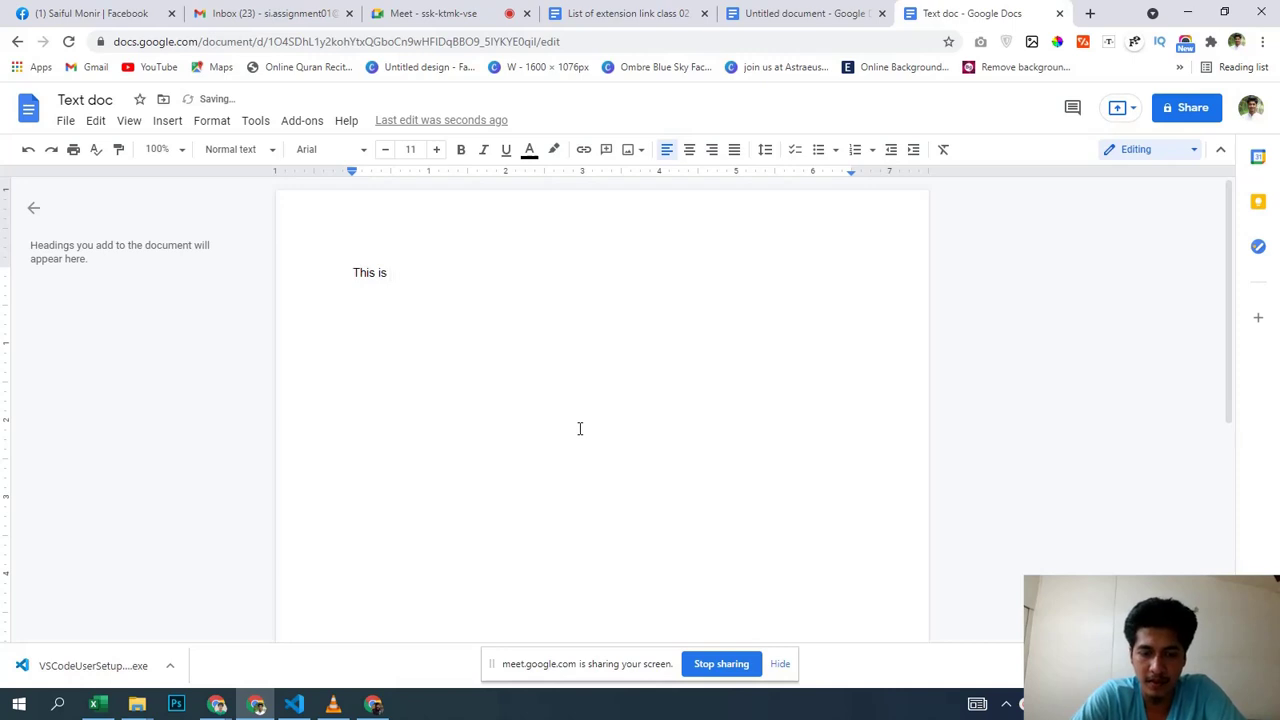
type("my first doc ")
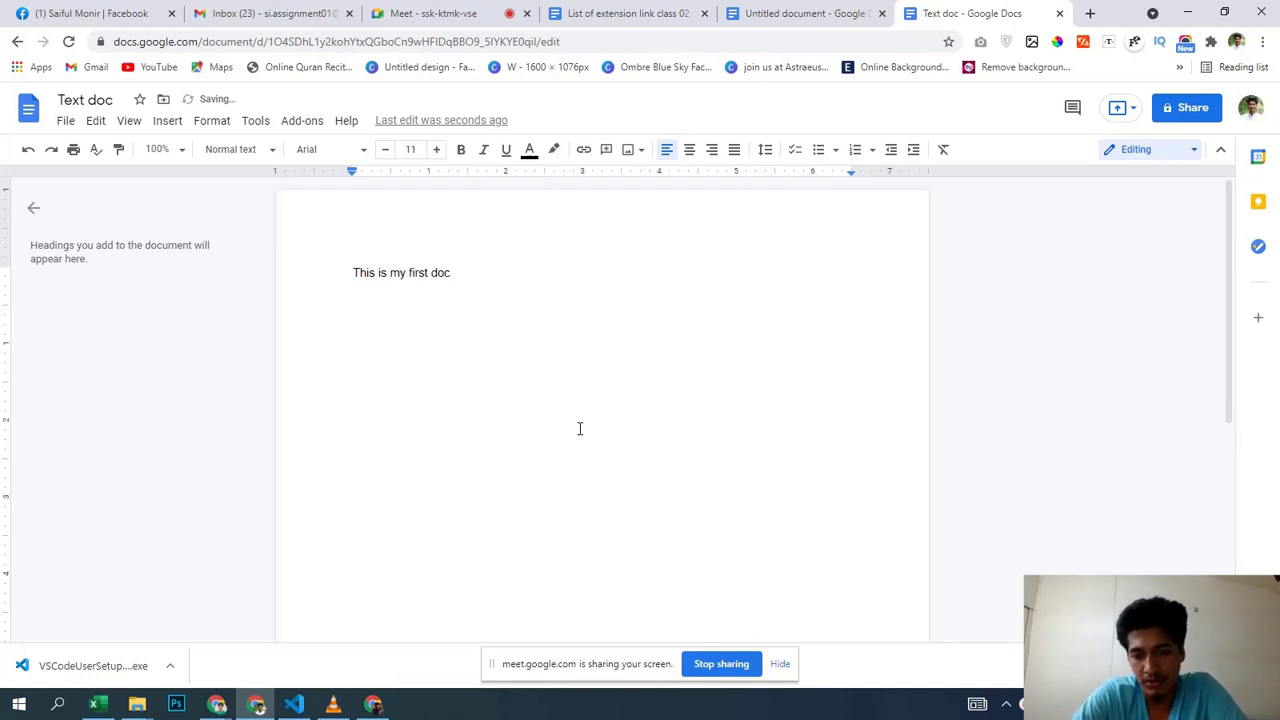
type("file")
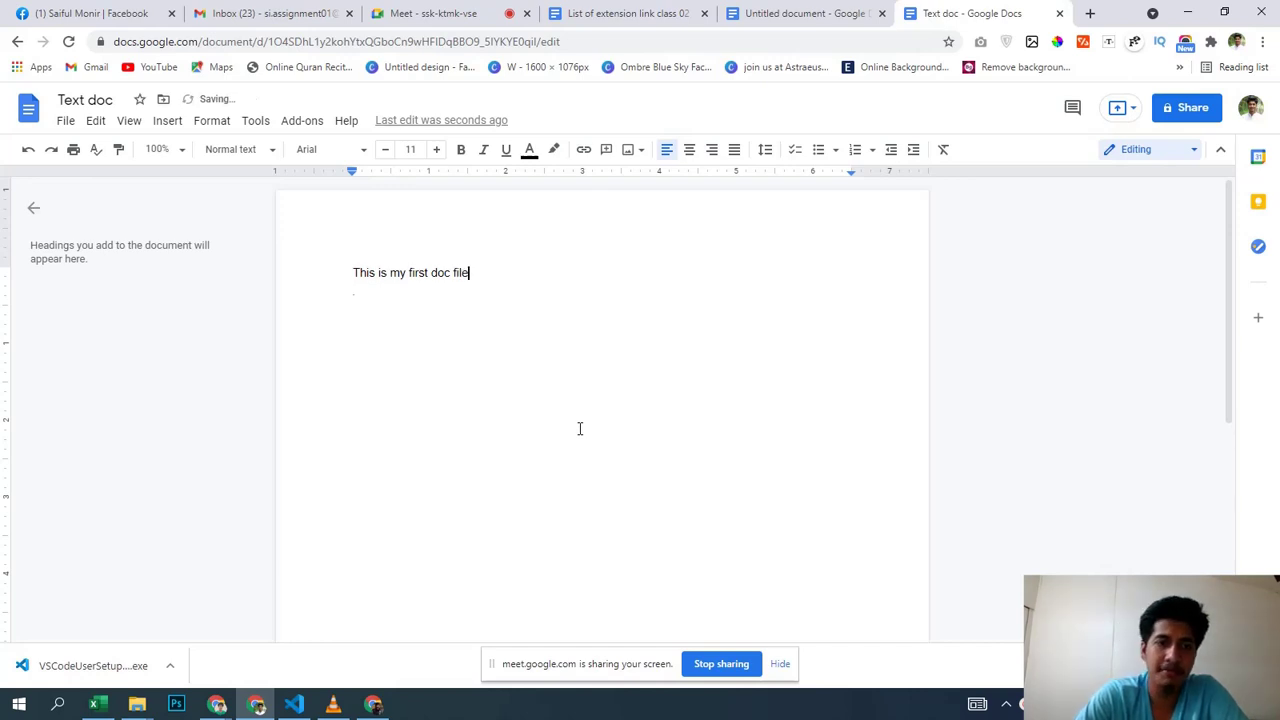
key("Return")
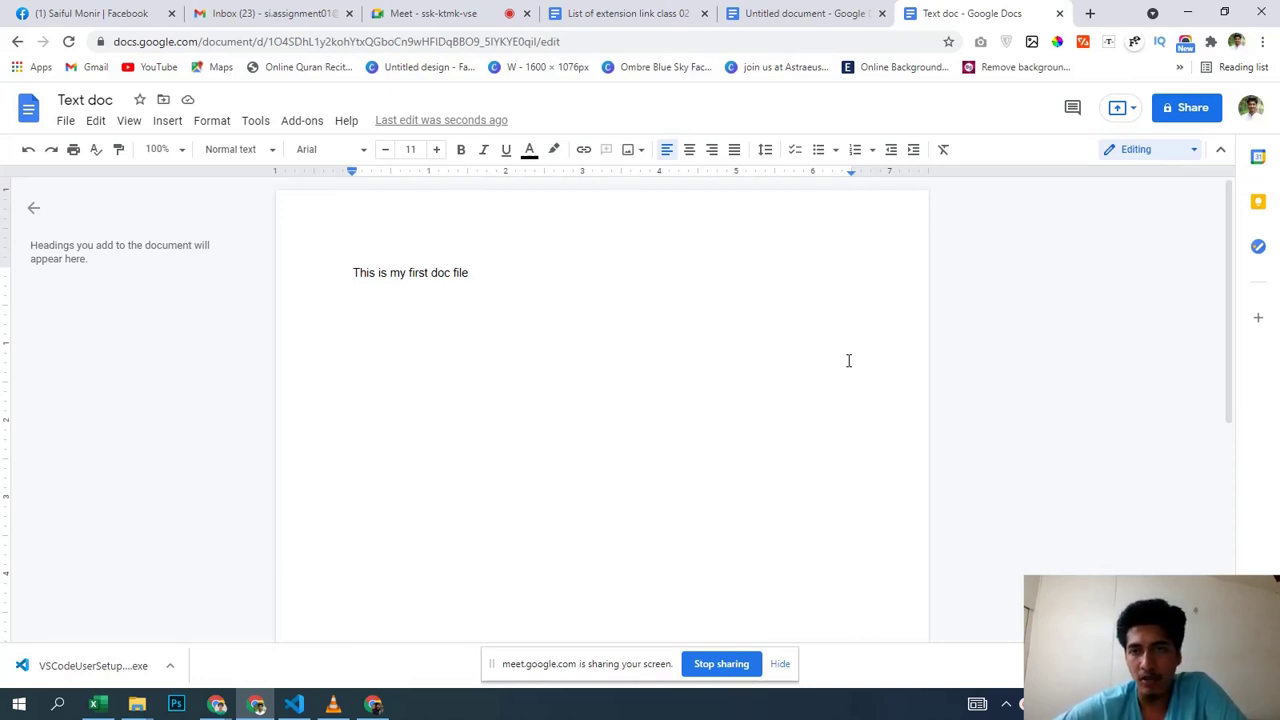
Step: Launch Google Sheets from Chrome's Apps list and start a Blank spreadsheet
left_click(805, 13)
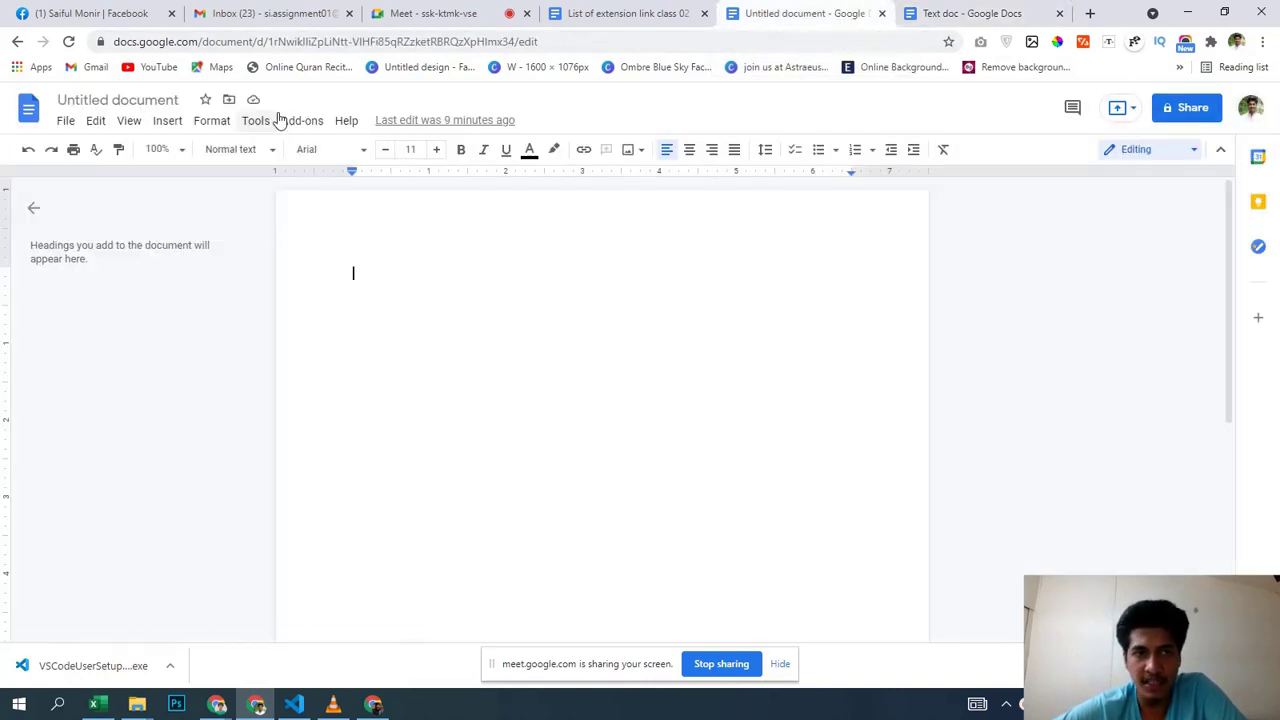
left_click(1247, 120)
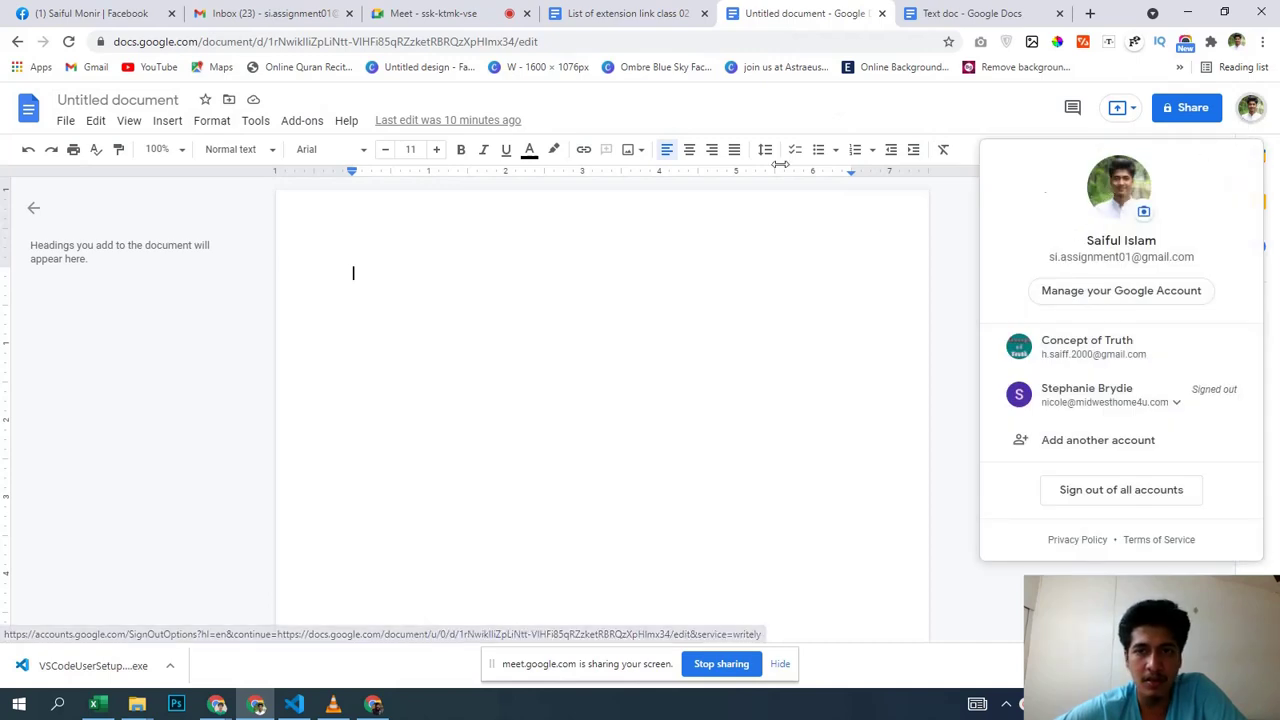
right_click(14, 42)
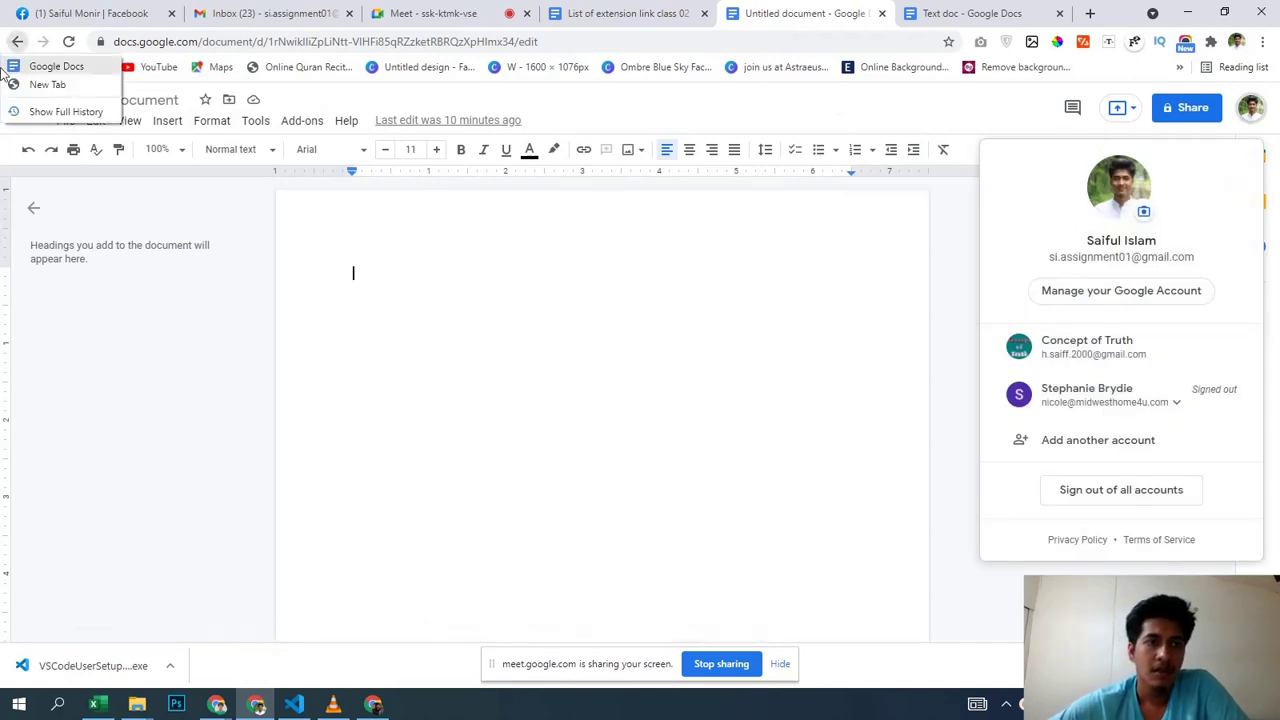
left_click(10, 85)
left_click(17, 67)
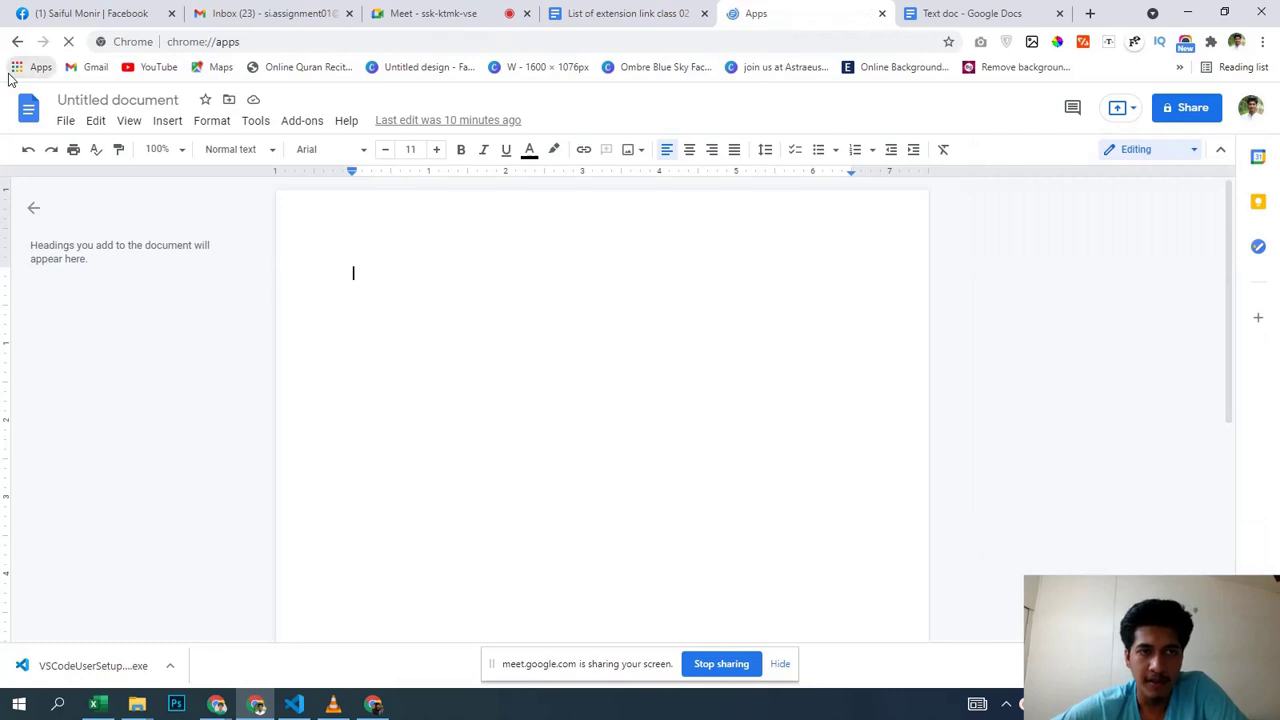
left_click(885, 237)
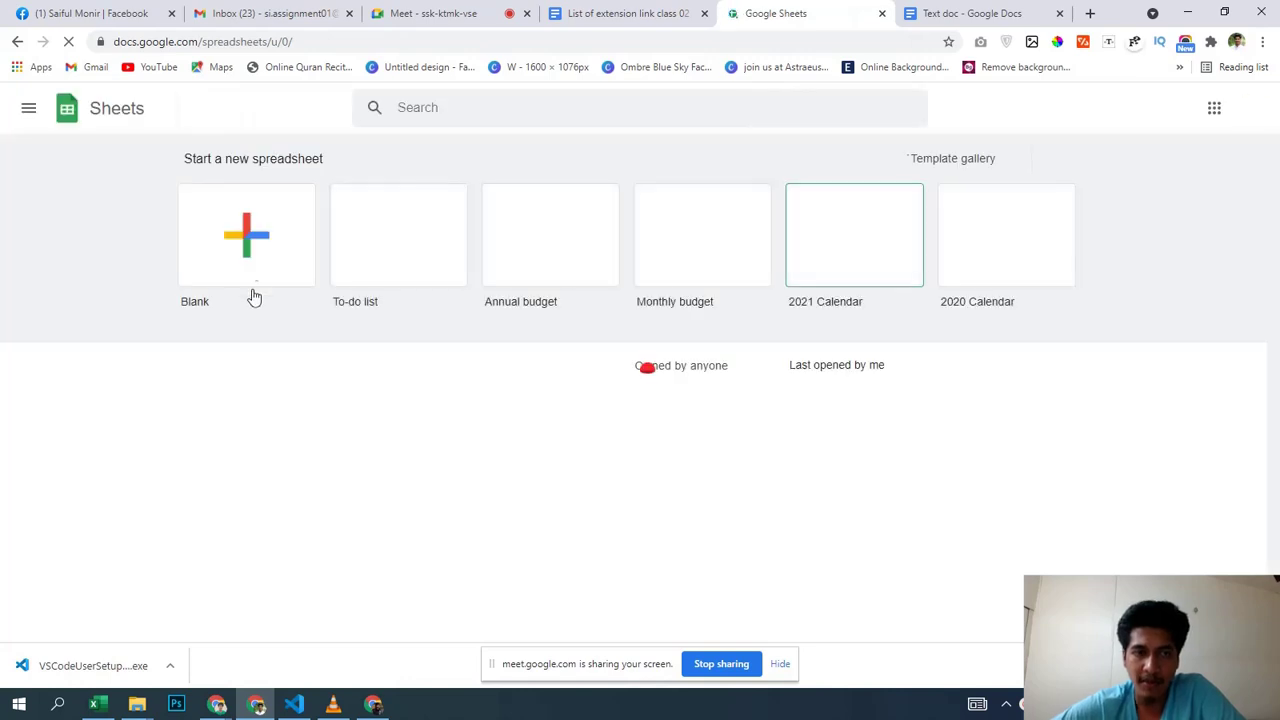
left_click(262, 247)
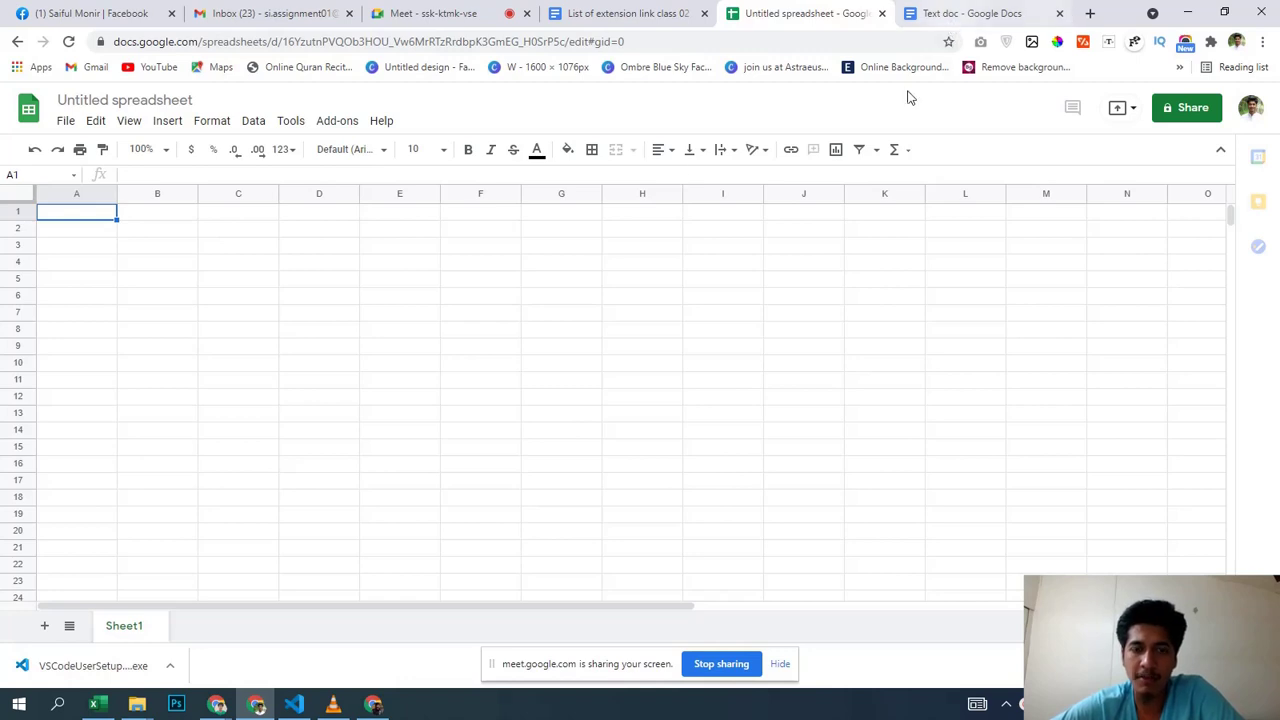
Step: Search 'wo' in the Windows Start menu and launch Microsoft Word 2019
left_click(18, 705)
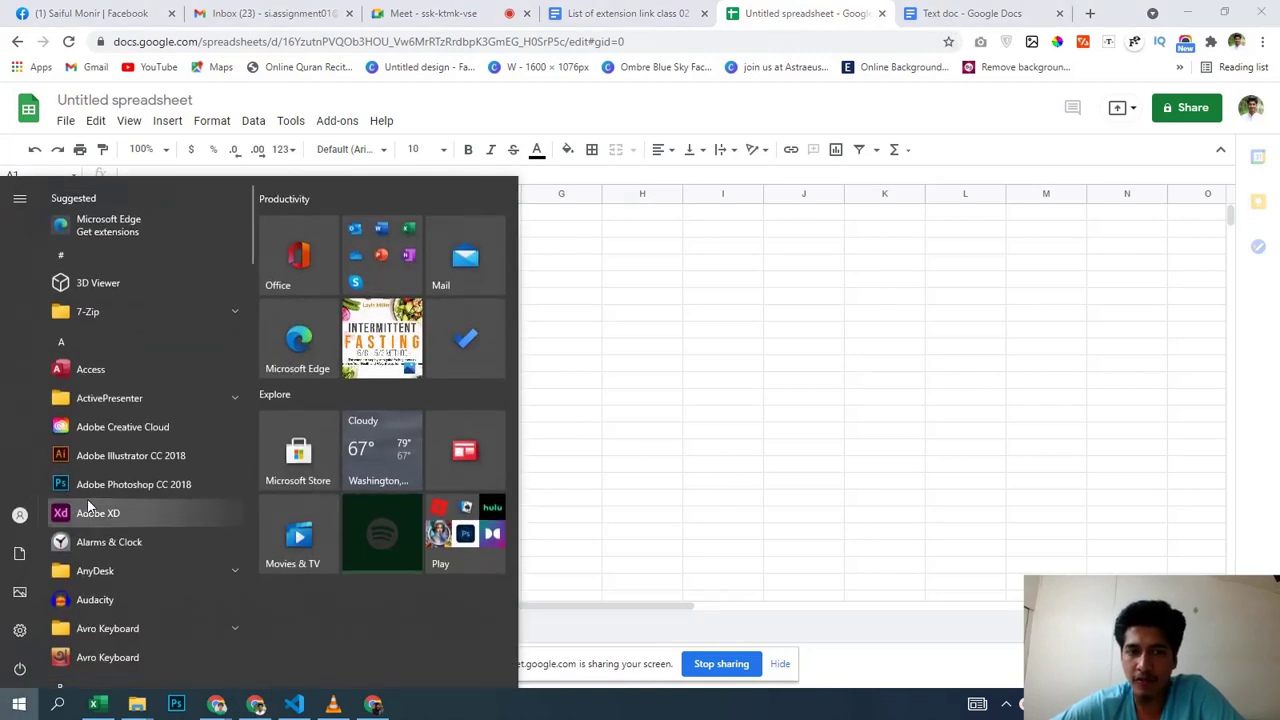
scroll(130, 482, "down", 5)
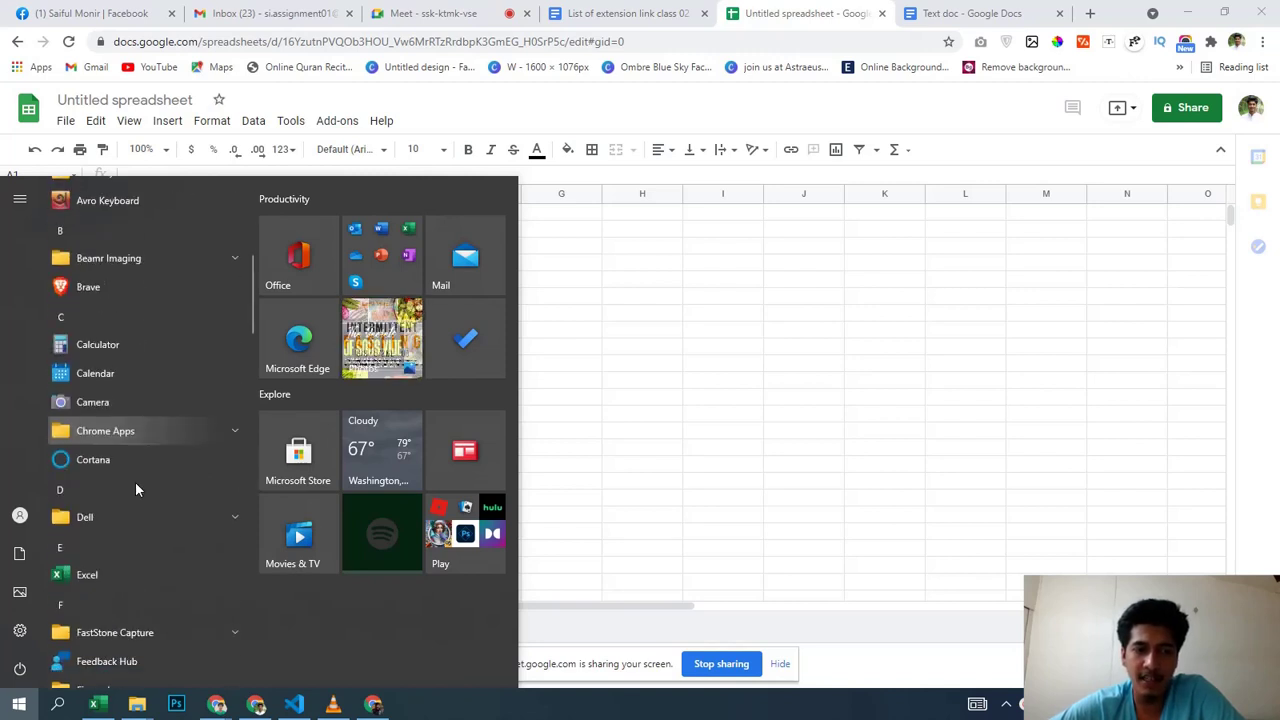
scroll(143, 492, "down", 2)
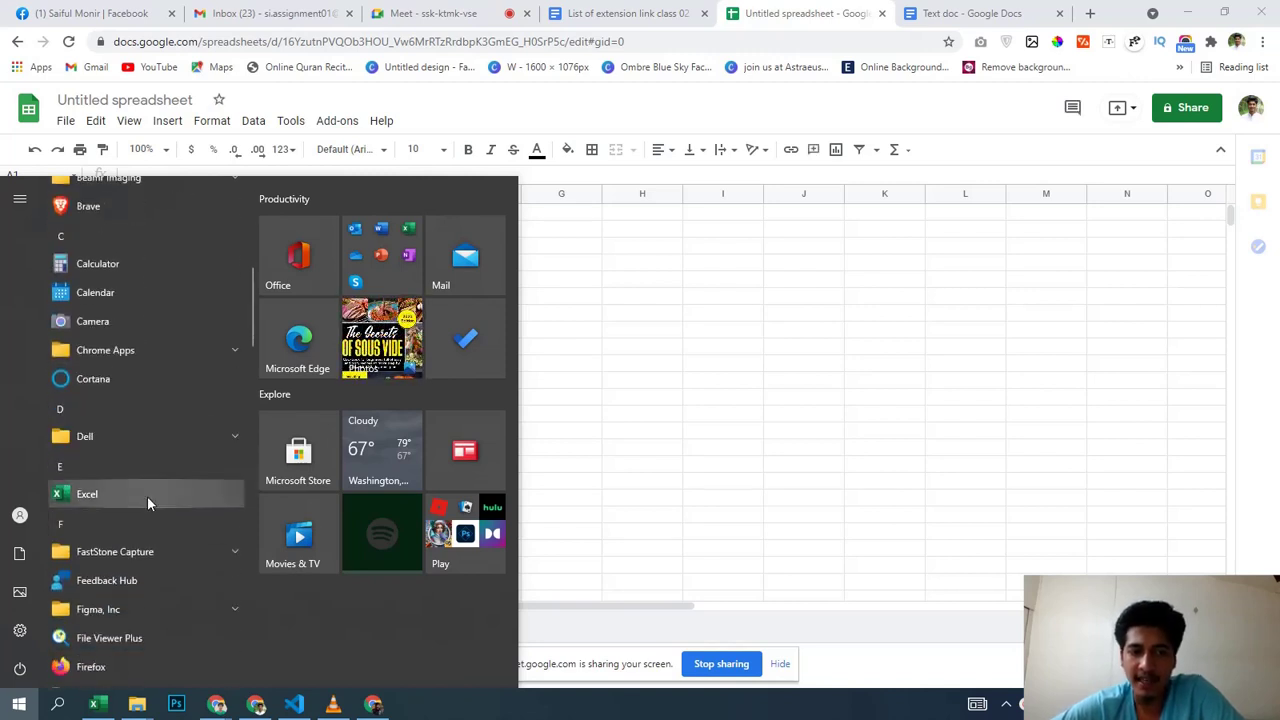
left_click(933, 322)
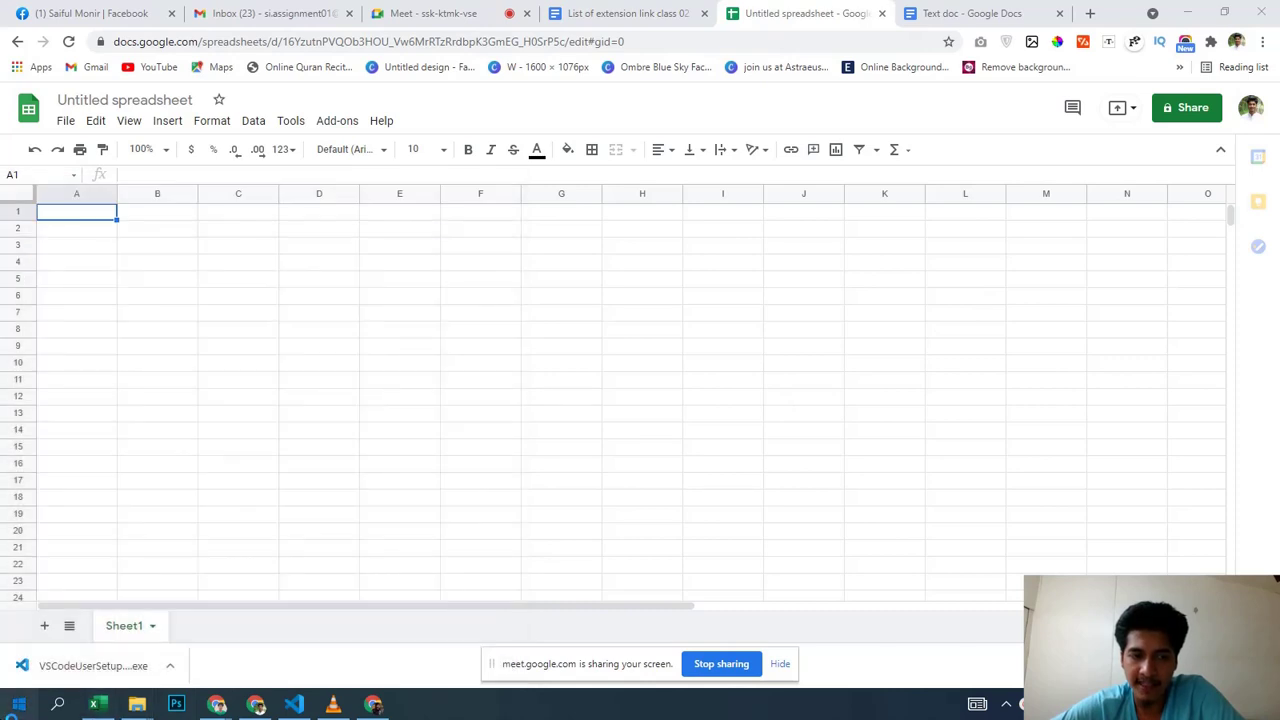
left_click(19, 704)
scroll(146, 545, "down", 3)
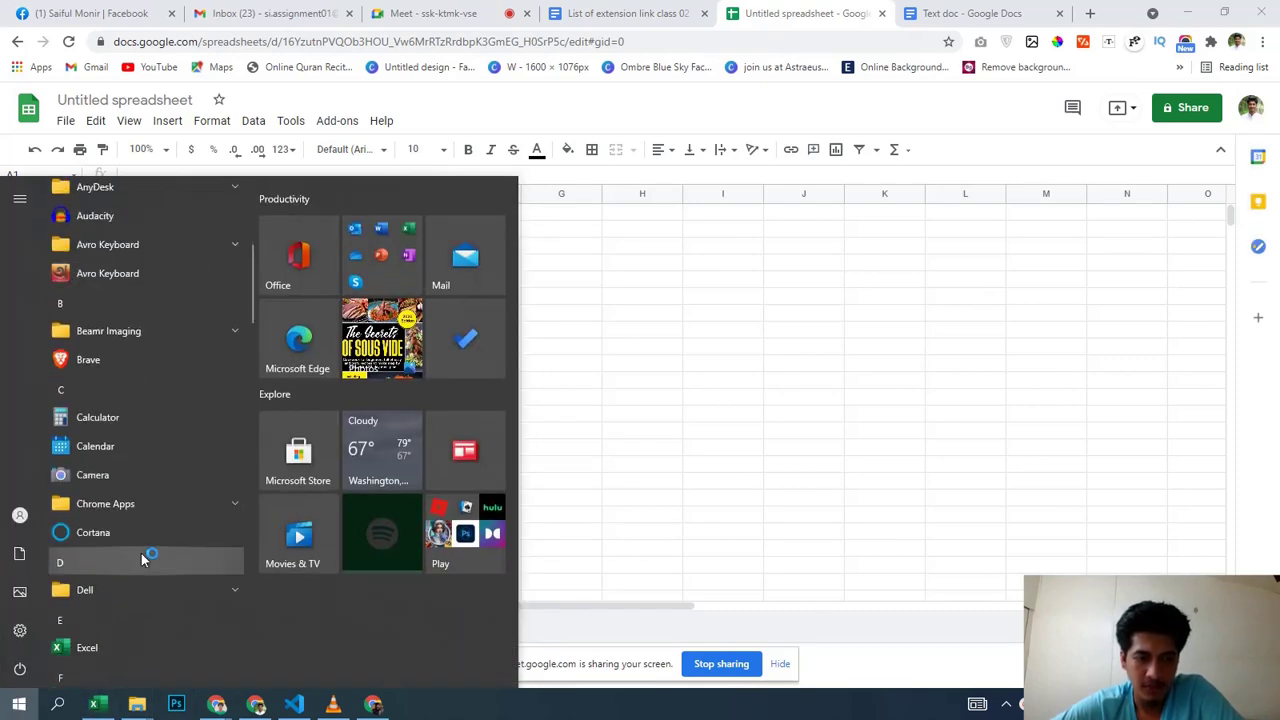
type("w")
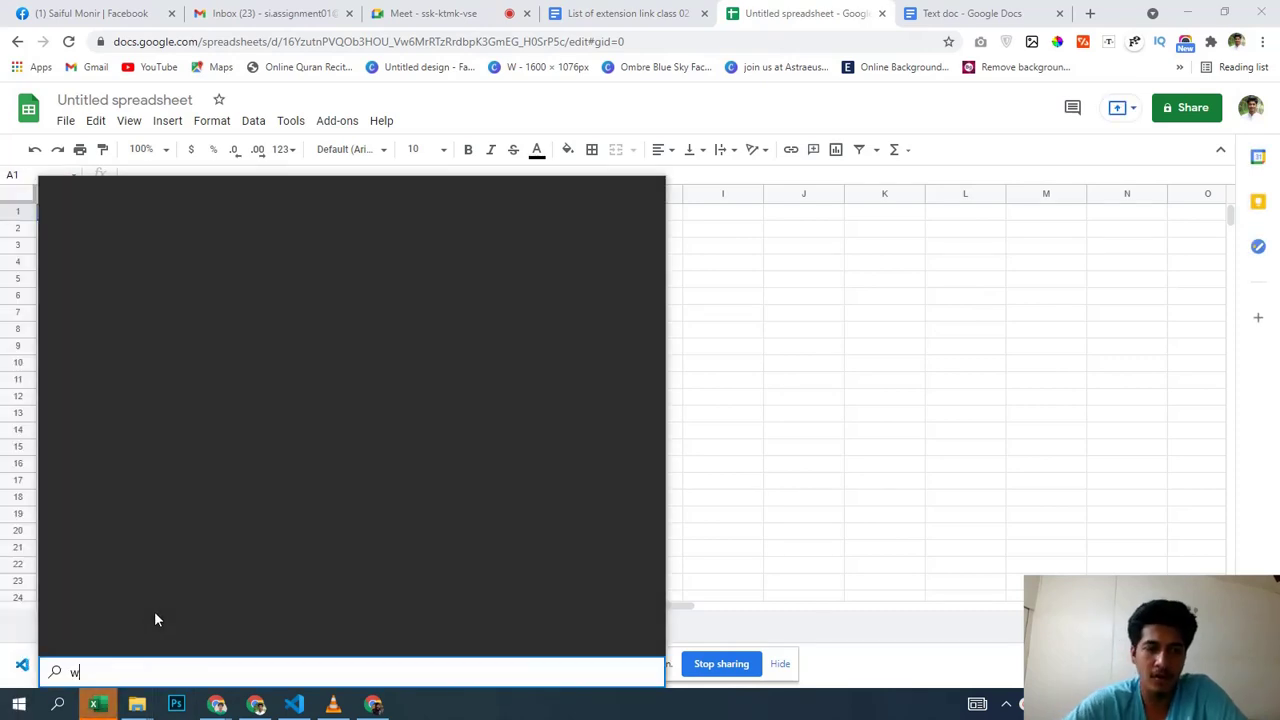
type("o")
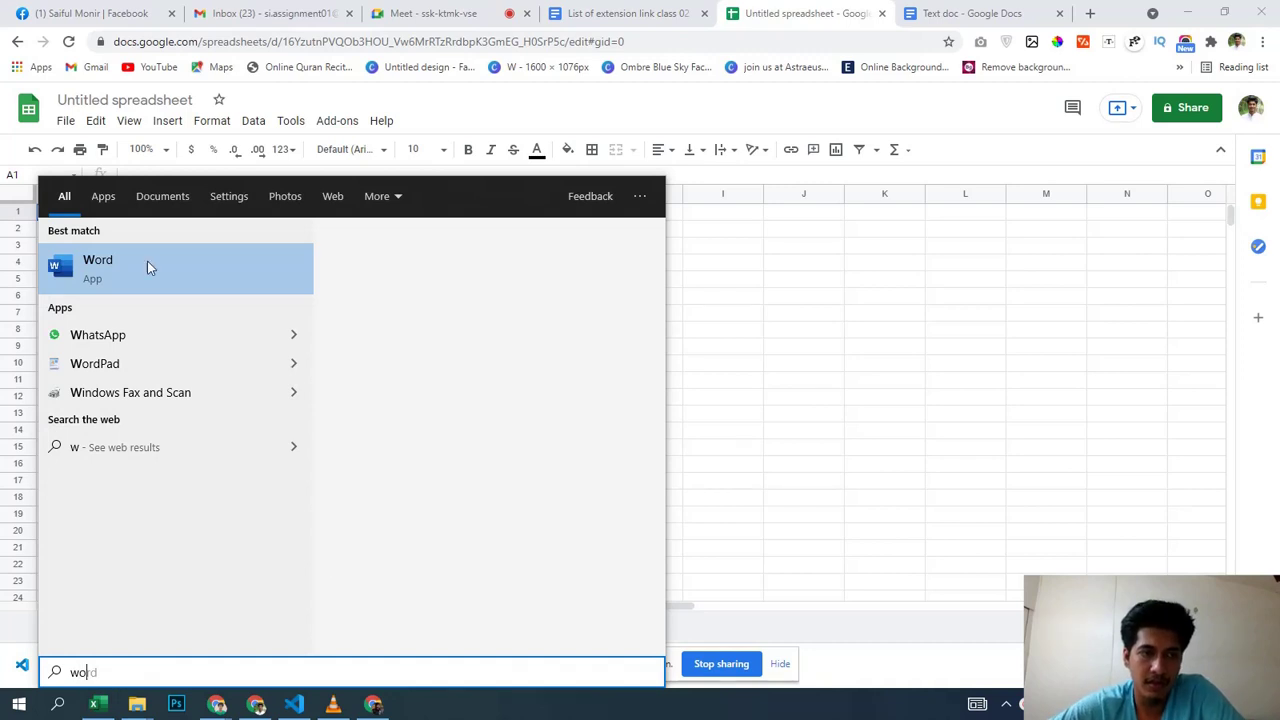
left_click(147, 267)
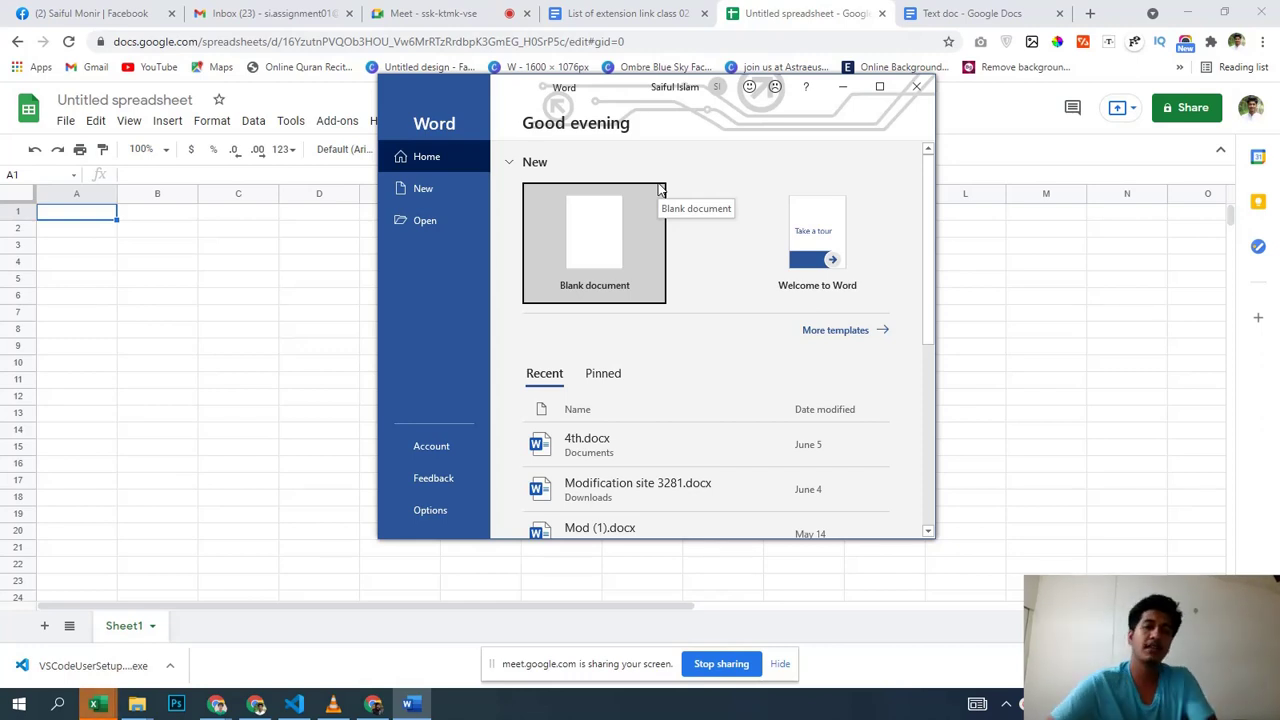
Step: From the Google Docs home list, reopen the recent Text doc file
left_click(920, 14)
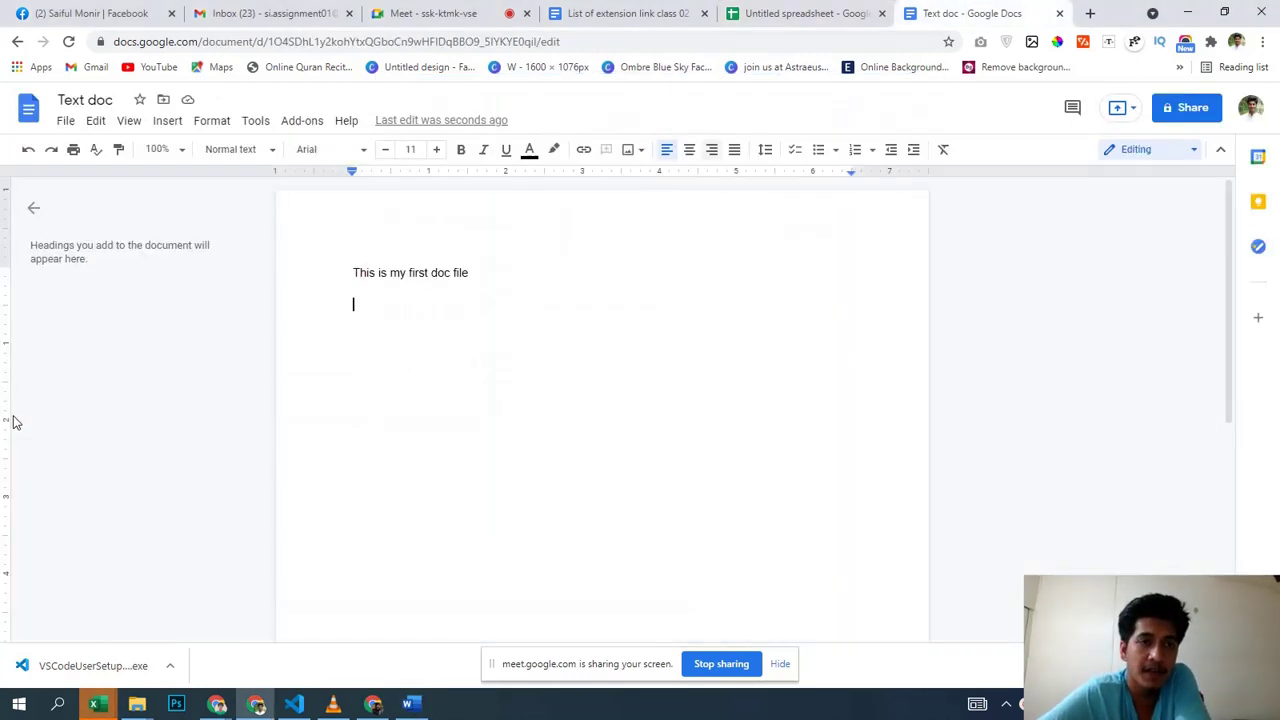
left_click(24, 106)
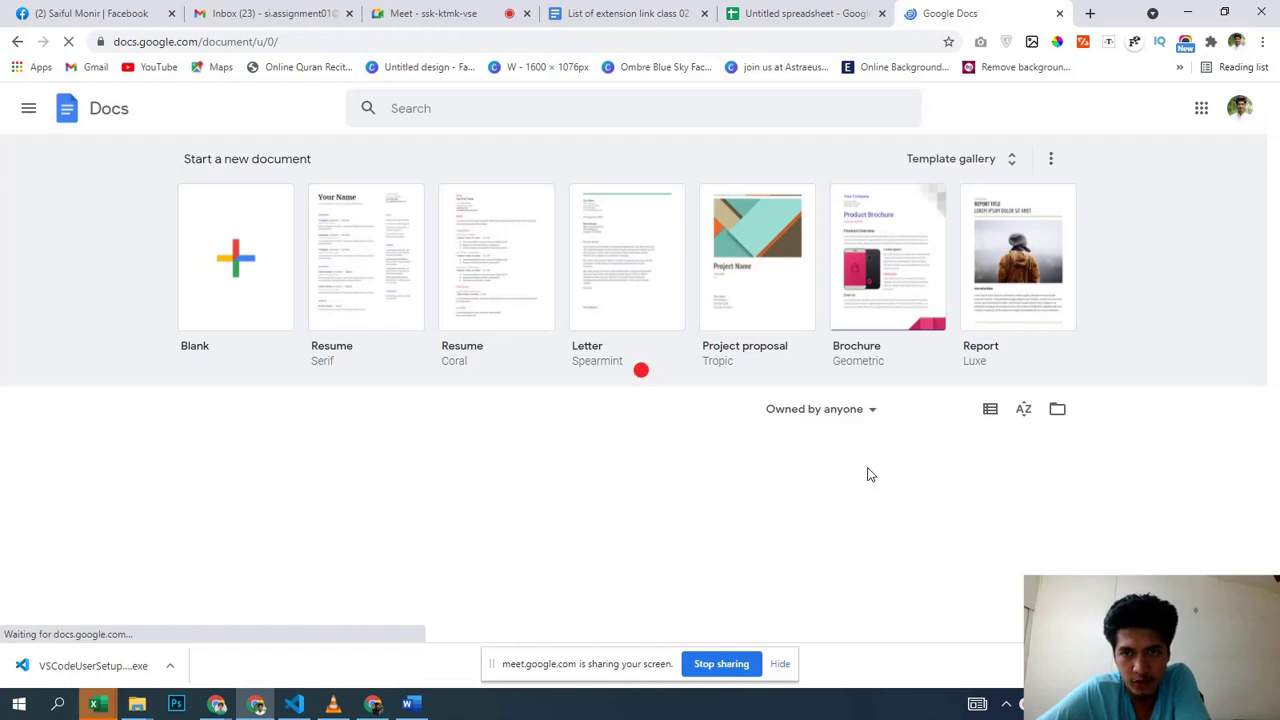
scroll(870, 470, "down", 8)
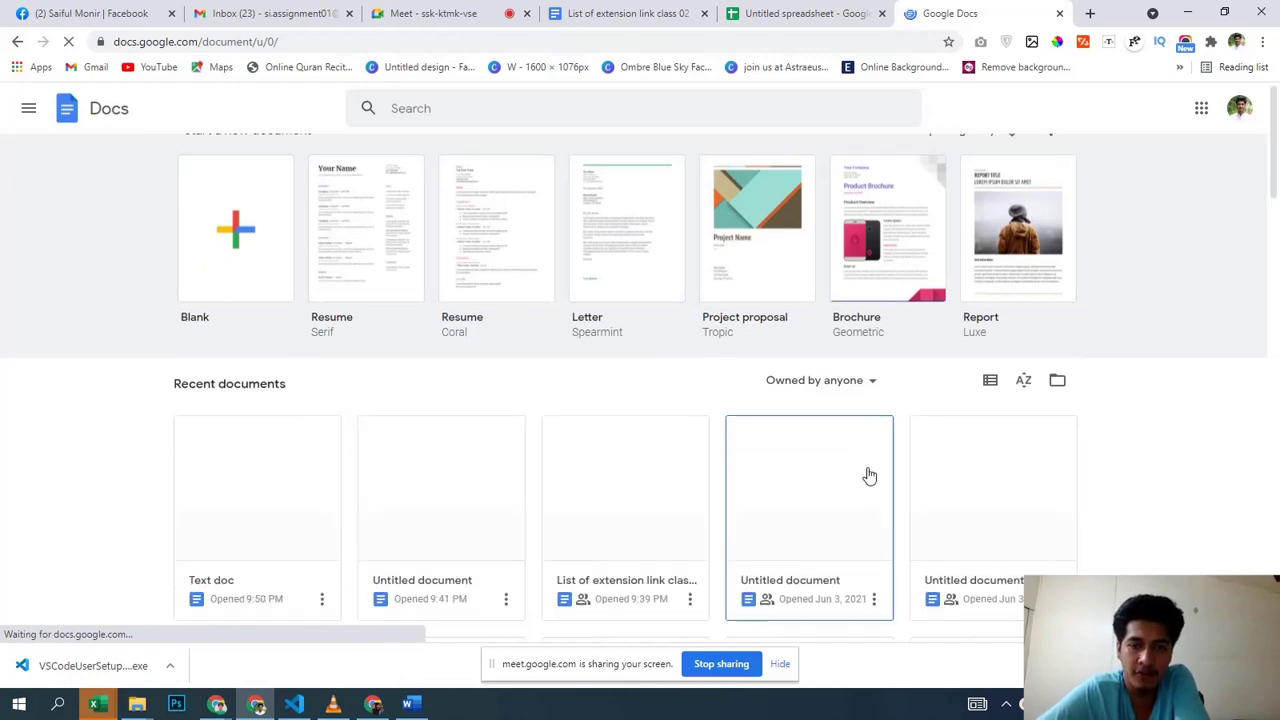
scroll(873, 467, "down", 5)
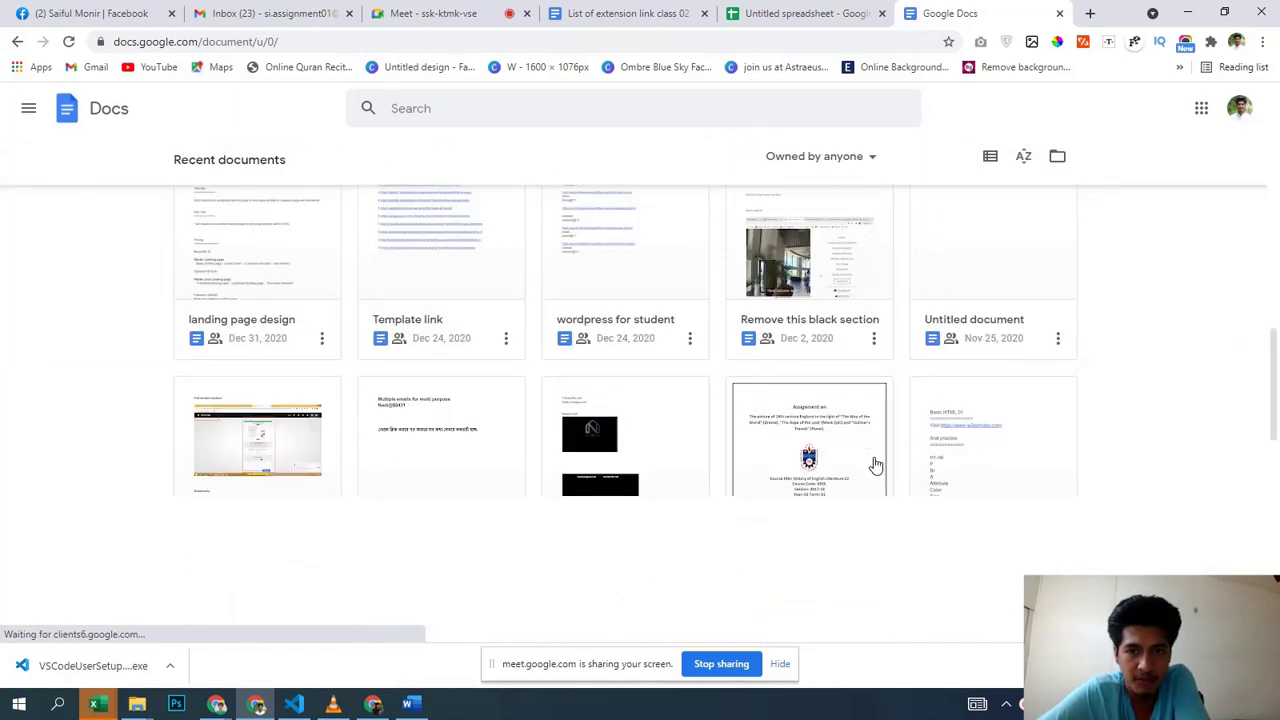
scroll(875, 465, "down", 5)
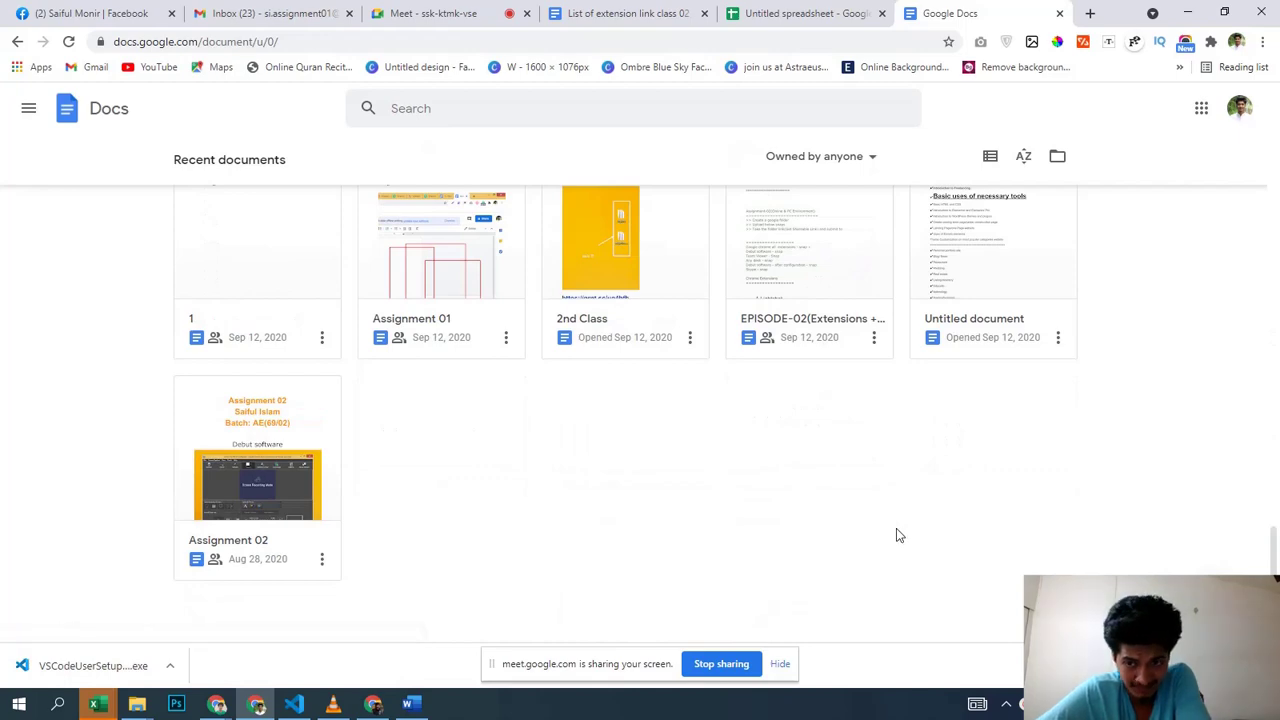
scroll(896, 528, "up", 5)
scroll(890, 510, "up", 10)
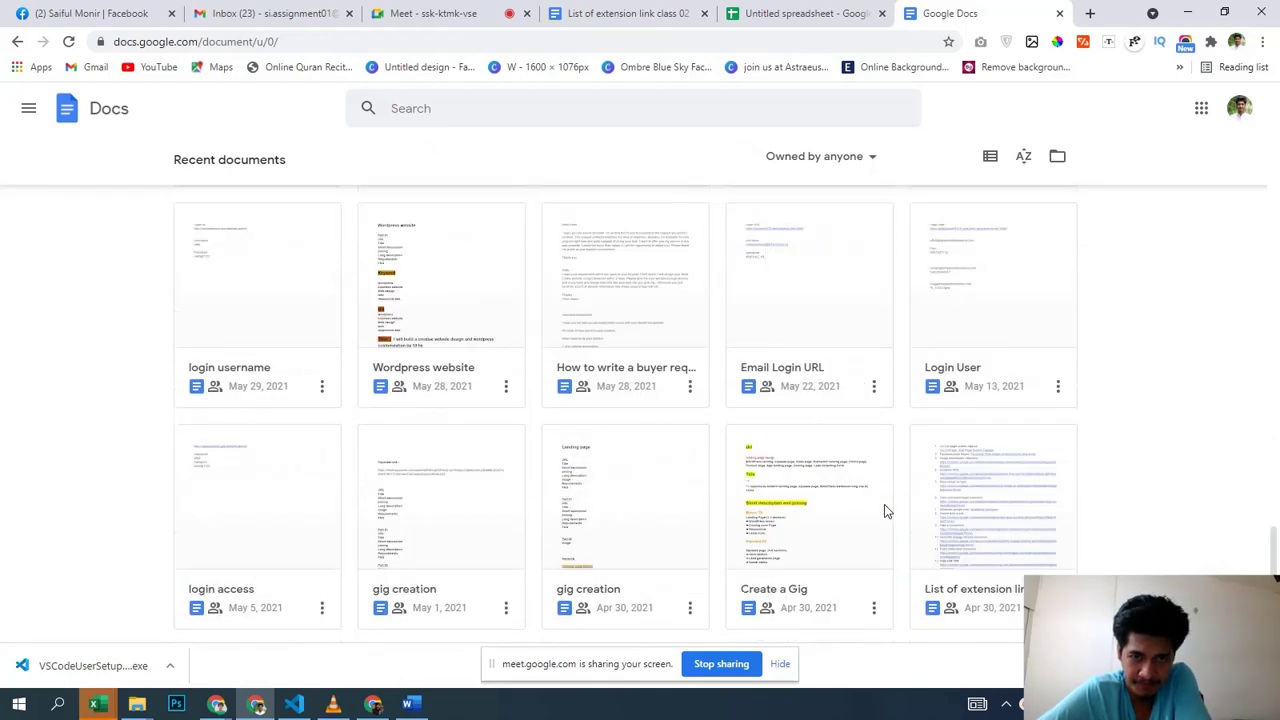
scroll(884, 506, "up", 5)
scroll(500, 450, "down", 2)
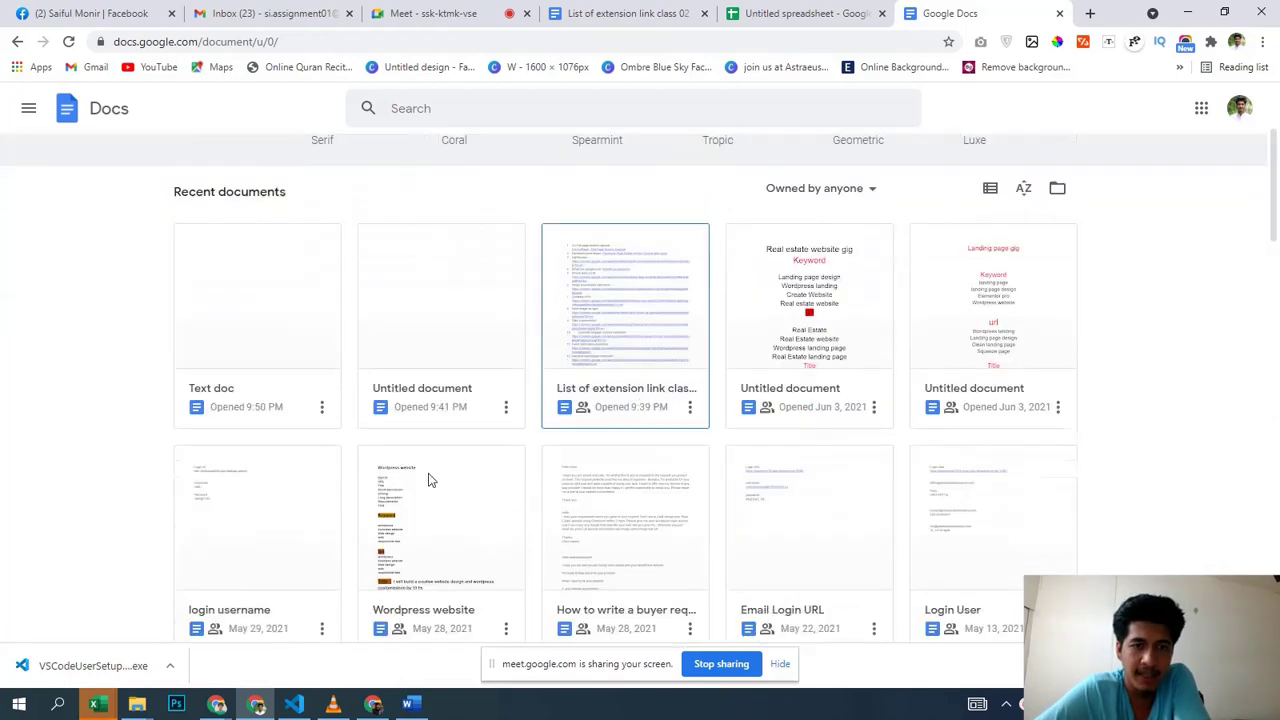
left_click(247, 335)
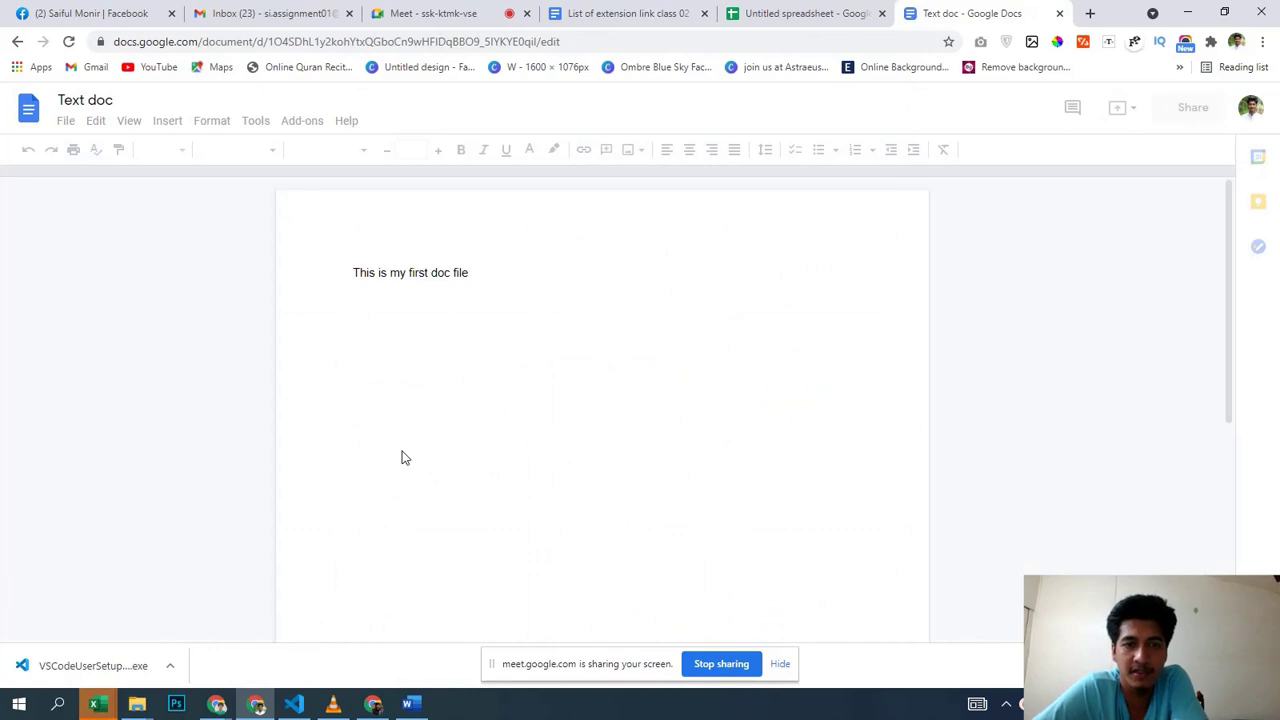
left_click(705, 300)
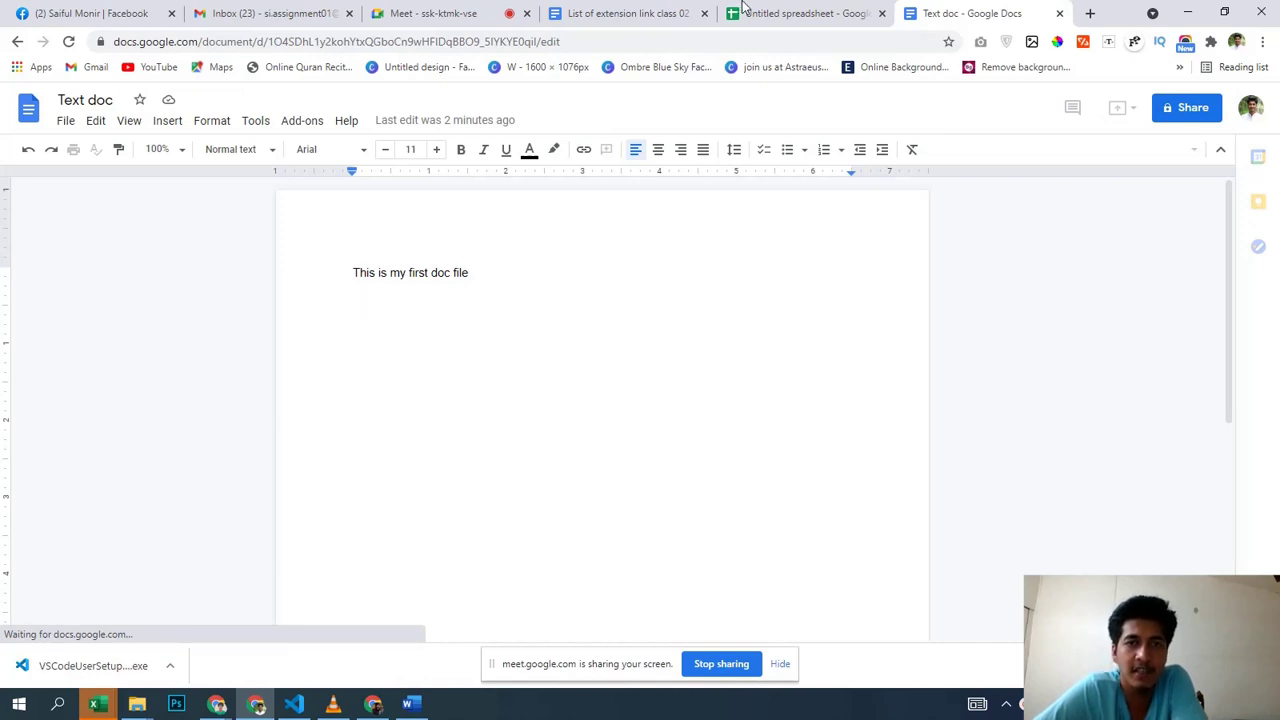
left_click(408, 704)
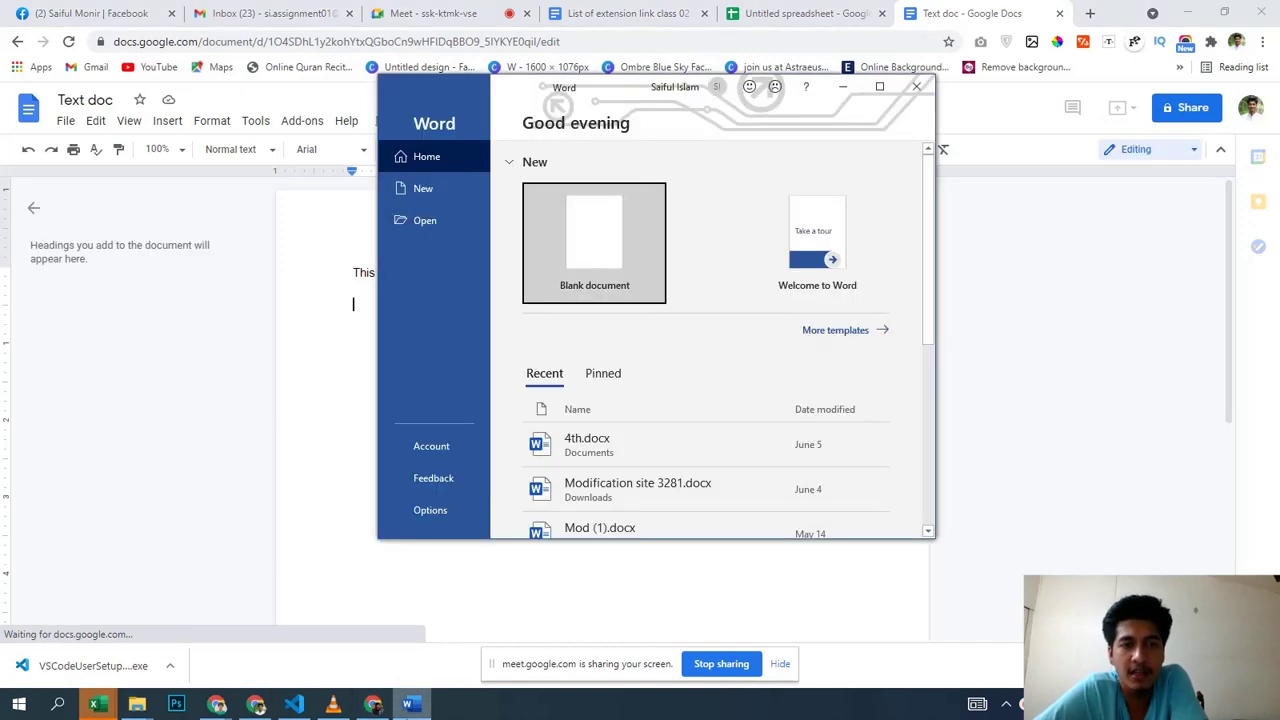
left_click(634, 251)
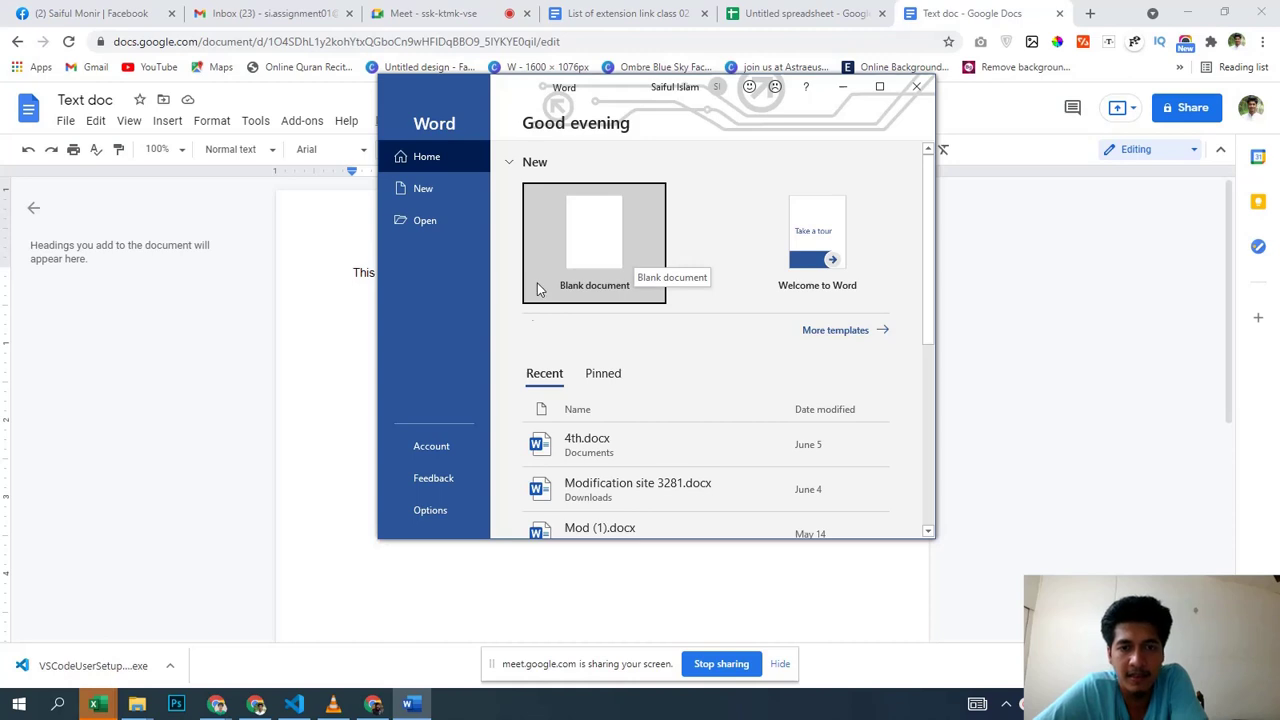
left_click(410, 708)
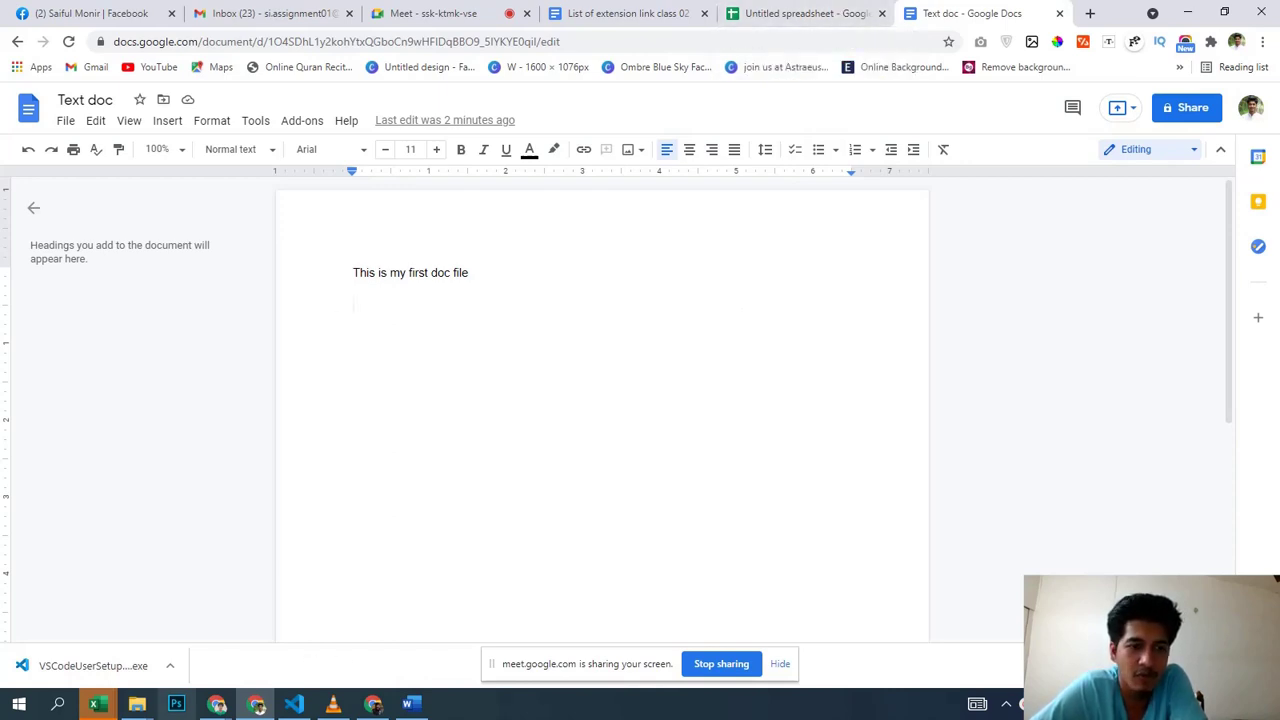
mouse_move(407, 704)
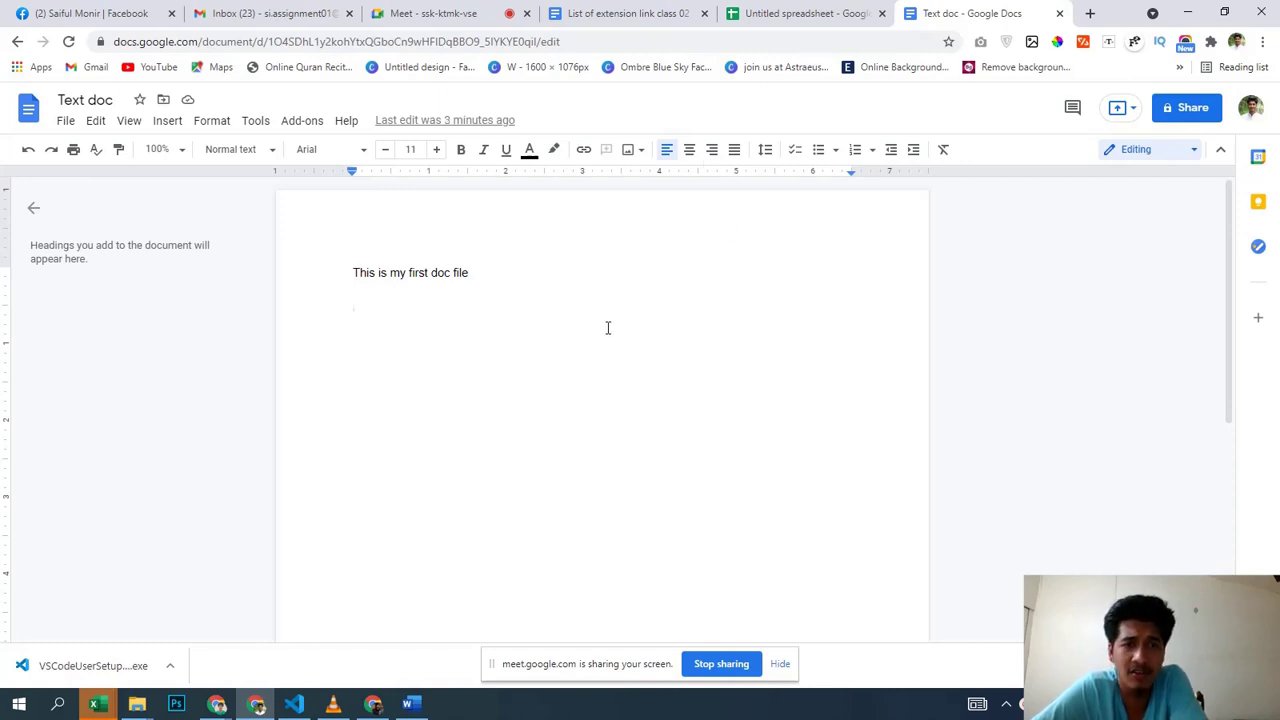
triple_click(346, 271)
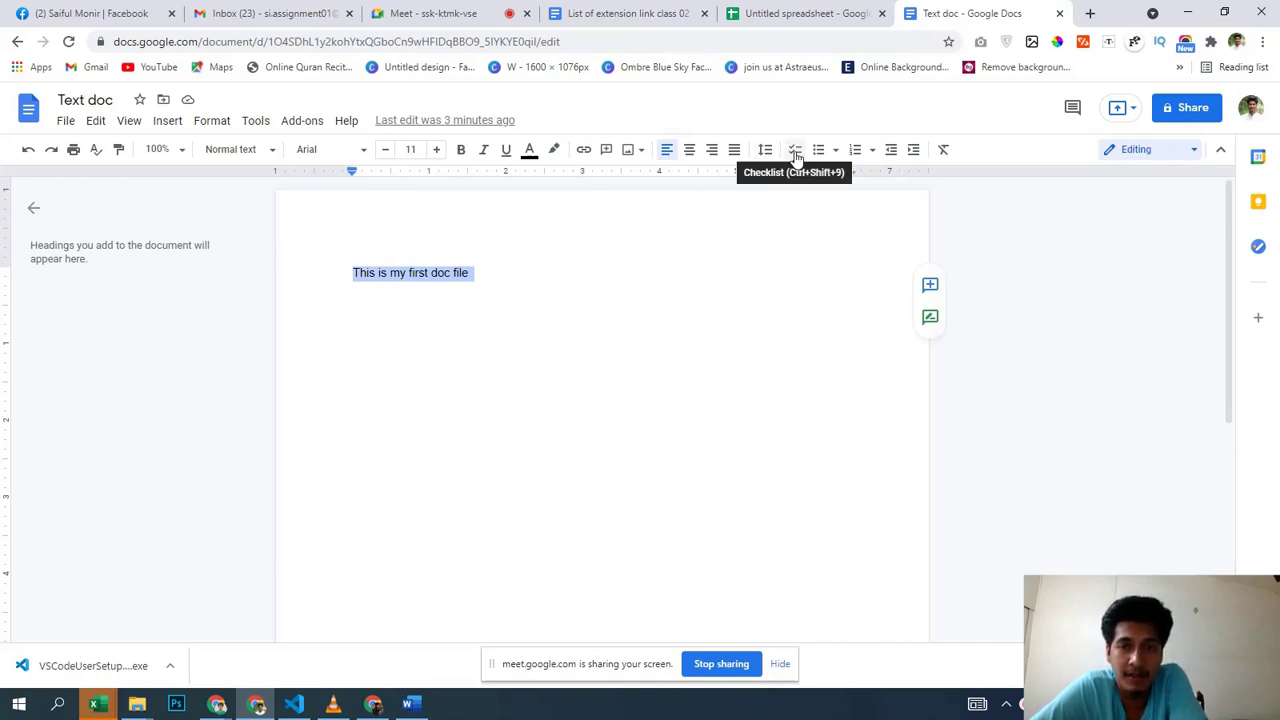
left_click(547, 469)
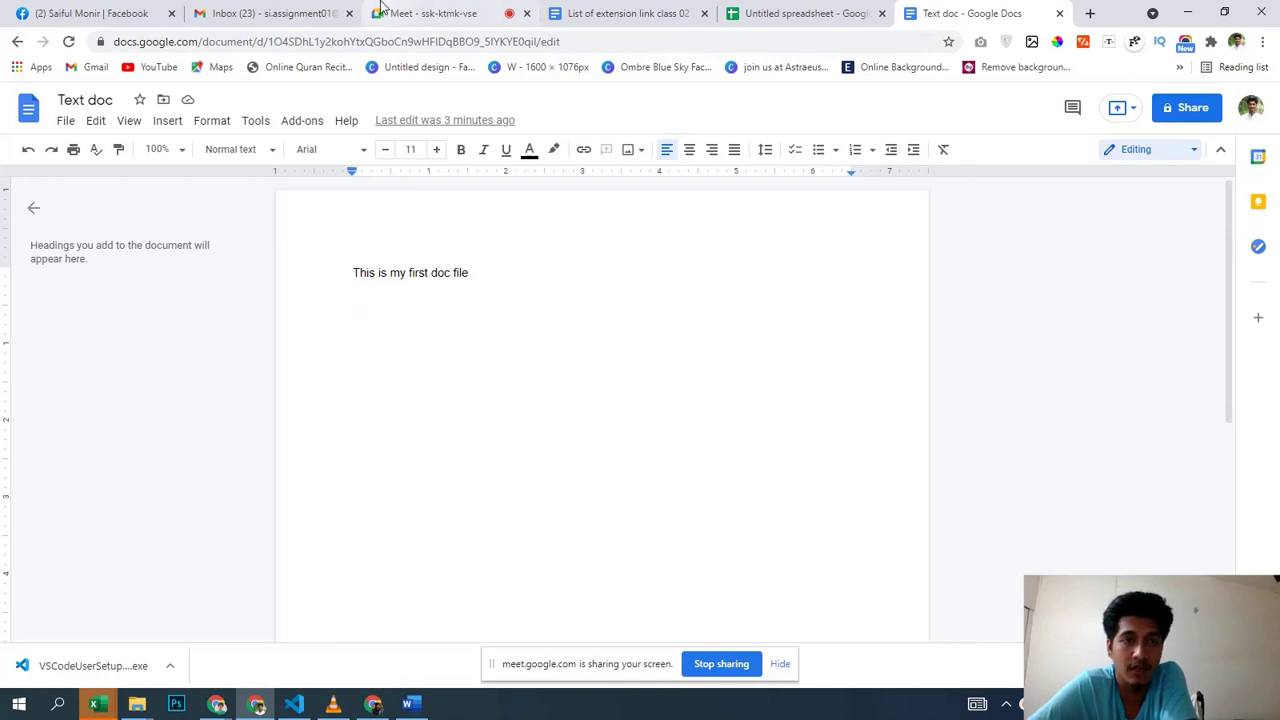
Step: Return to the Meet call, capture the full screen with Lightshot, and draw a red box
left_click(420, 13)
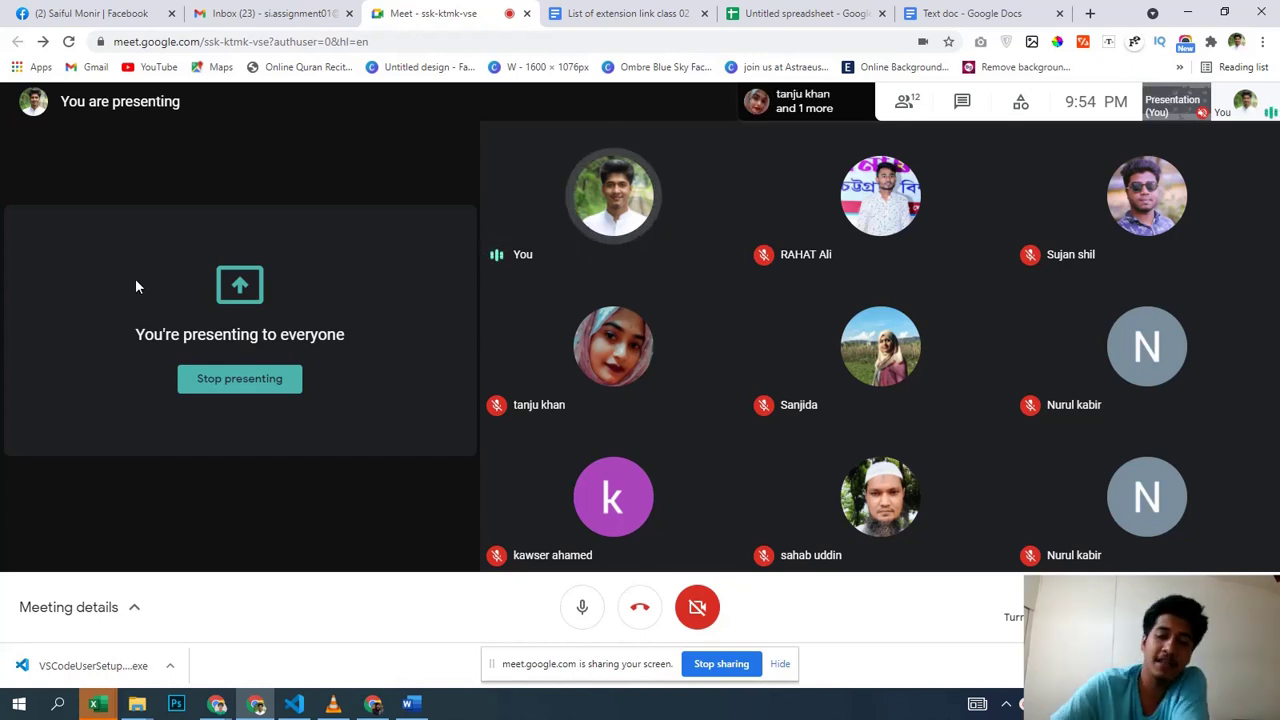
key("Print")
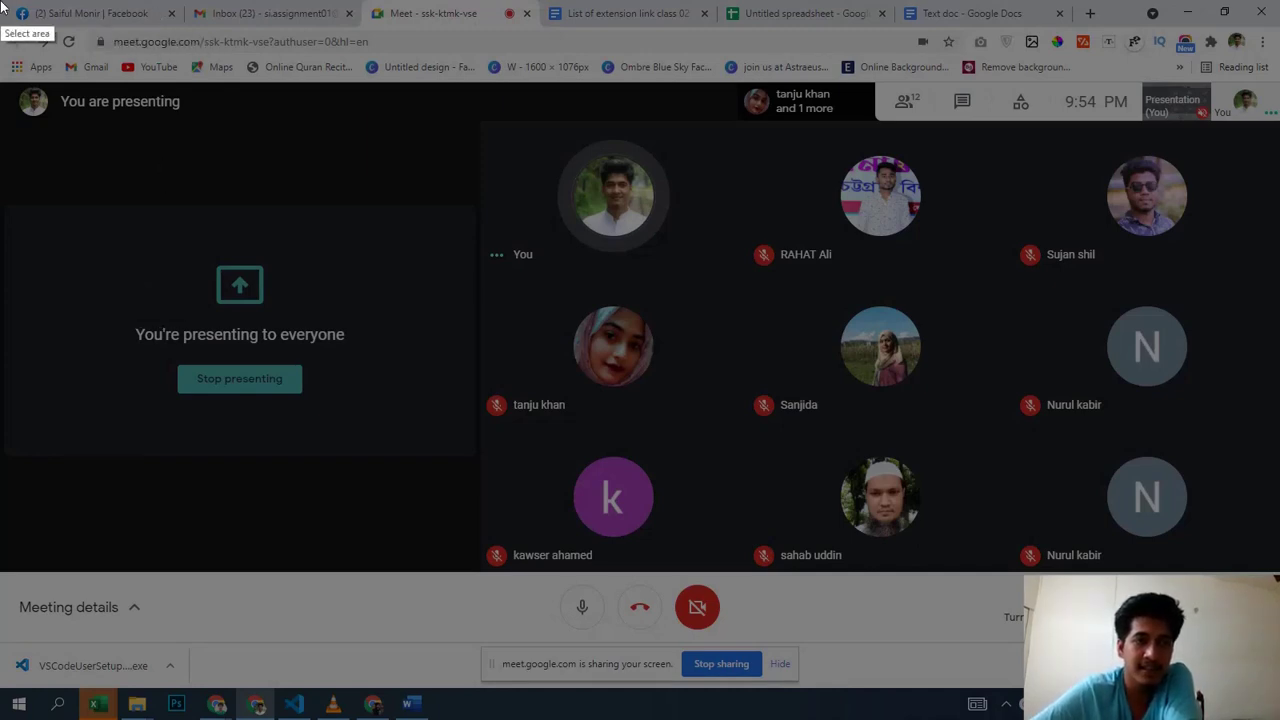
left_click_drag(2, 5, 1279, 719)
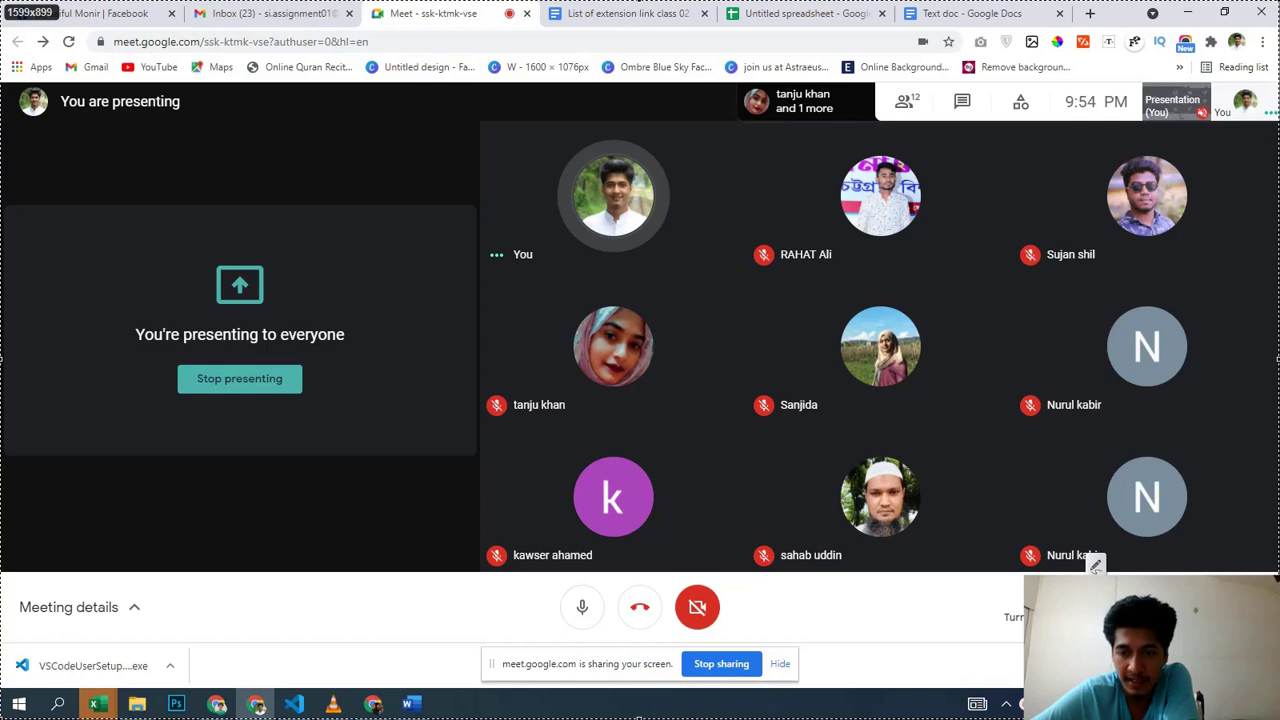
mouse_move(300, 158)
left_mouse_down()
mouse_move(723, 557)
mouse_move(1171, 543)
mouse_move(1278, 658)
left_mouse_up()
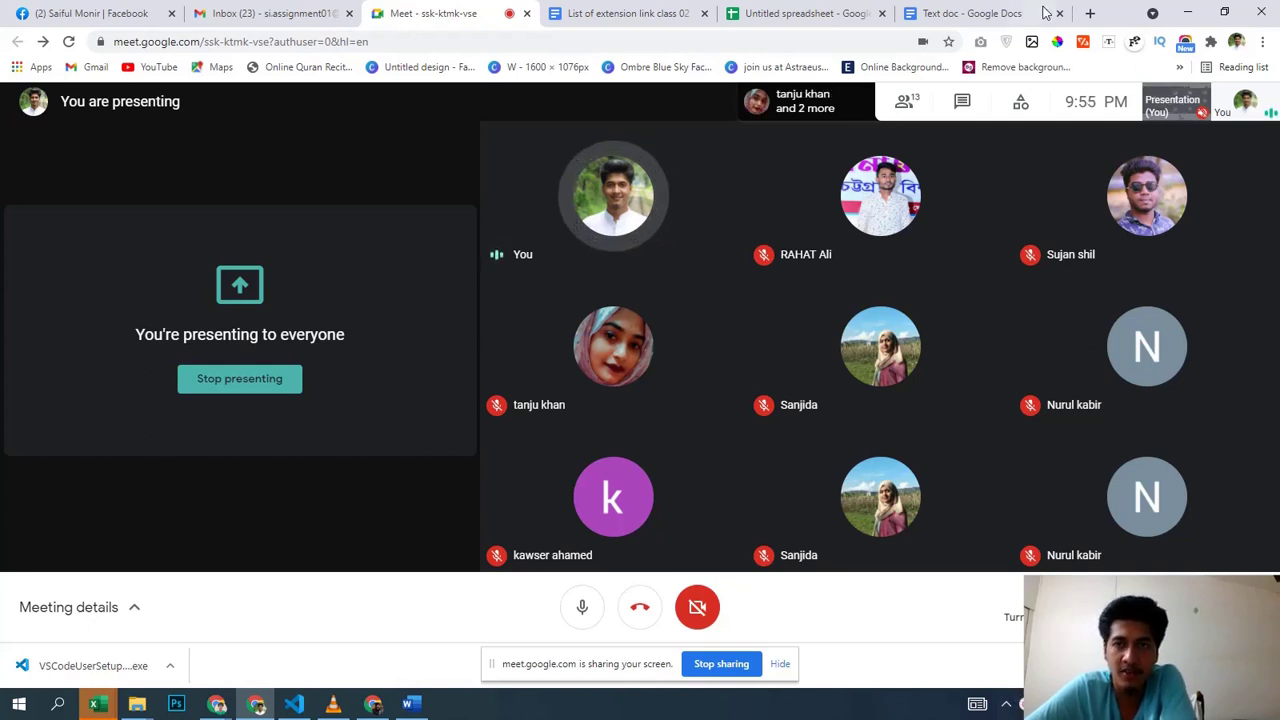
Step: Search 'lighshot' in a new tab and open the official Lightshot website
left_click(1090, 13)
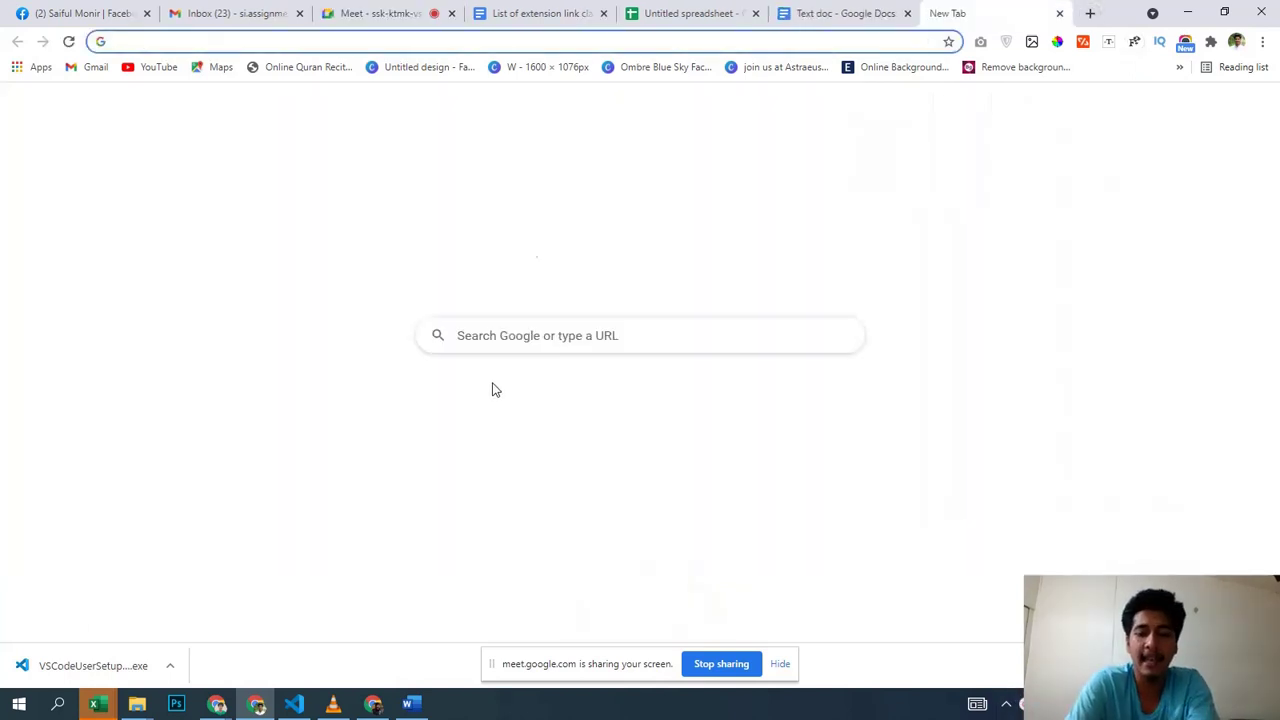
type("lim")
key("BackSpace")
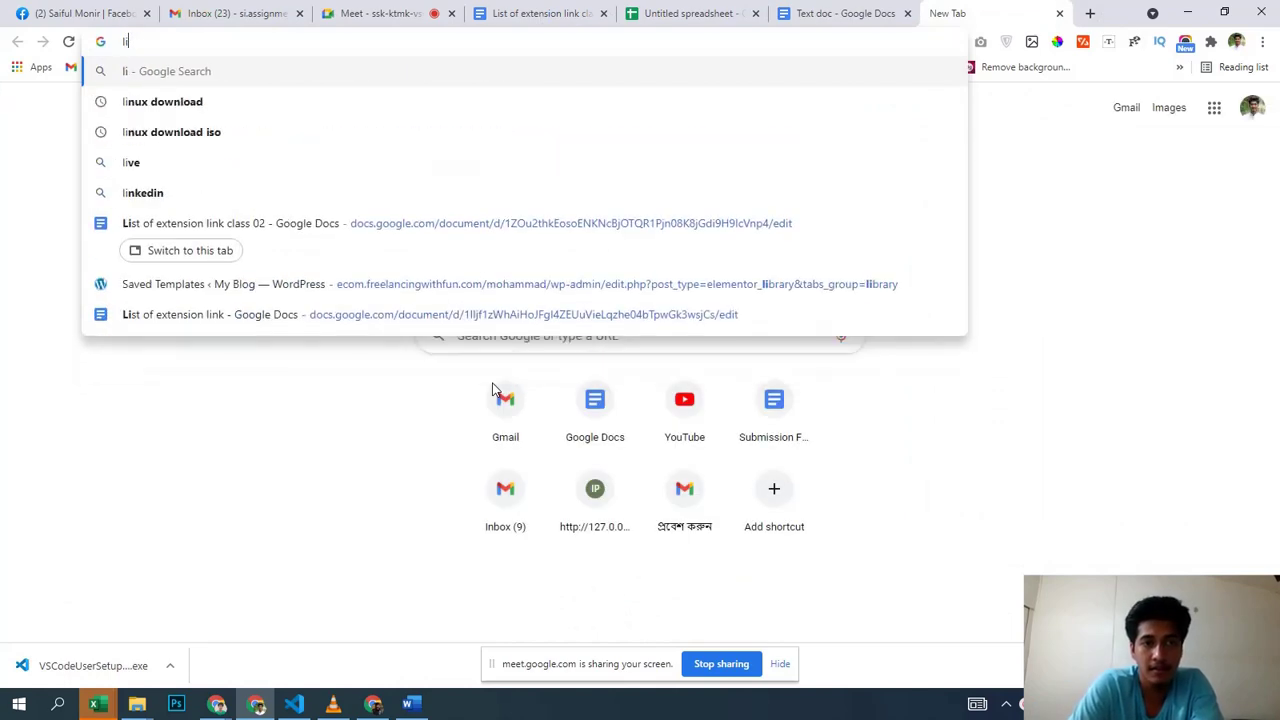
type("ghshot")
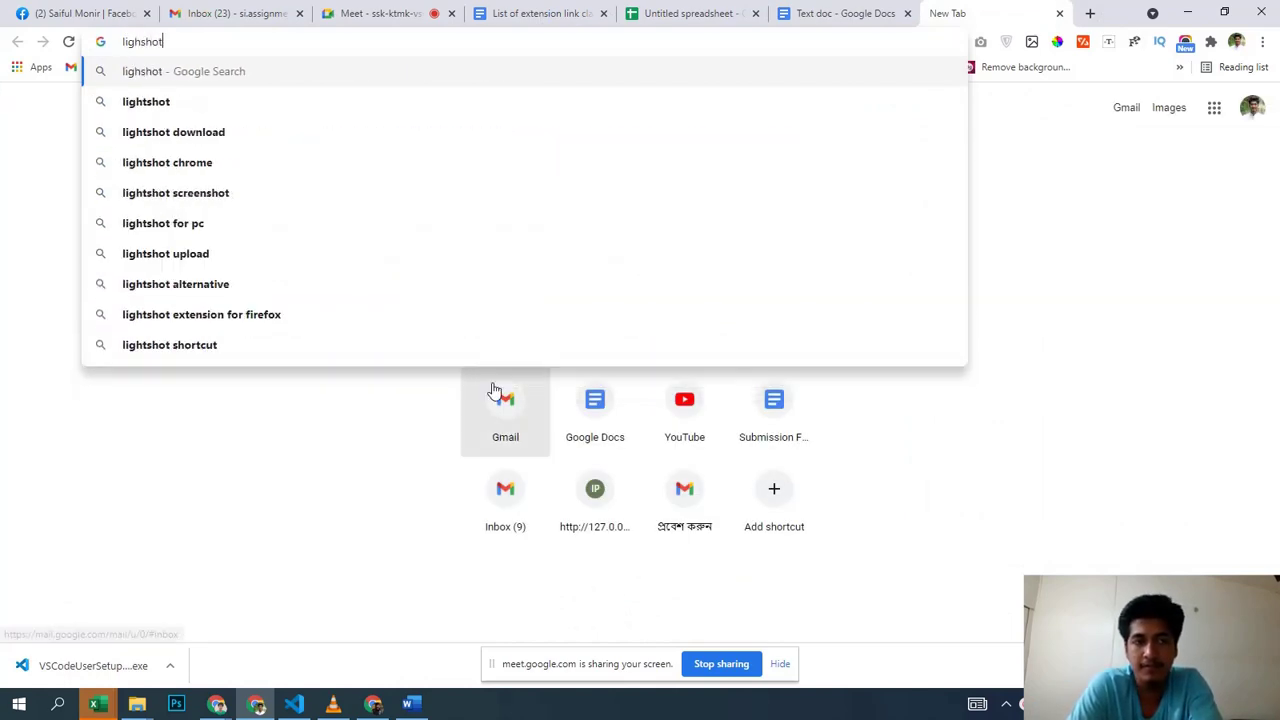
key("Return")
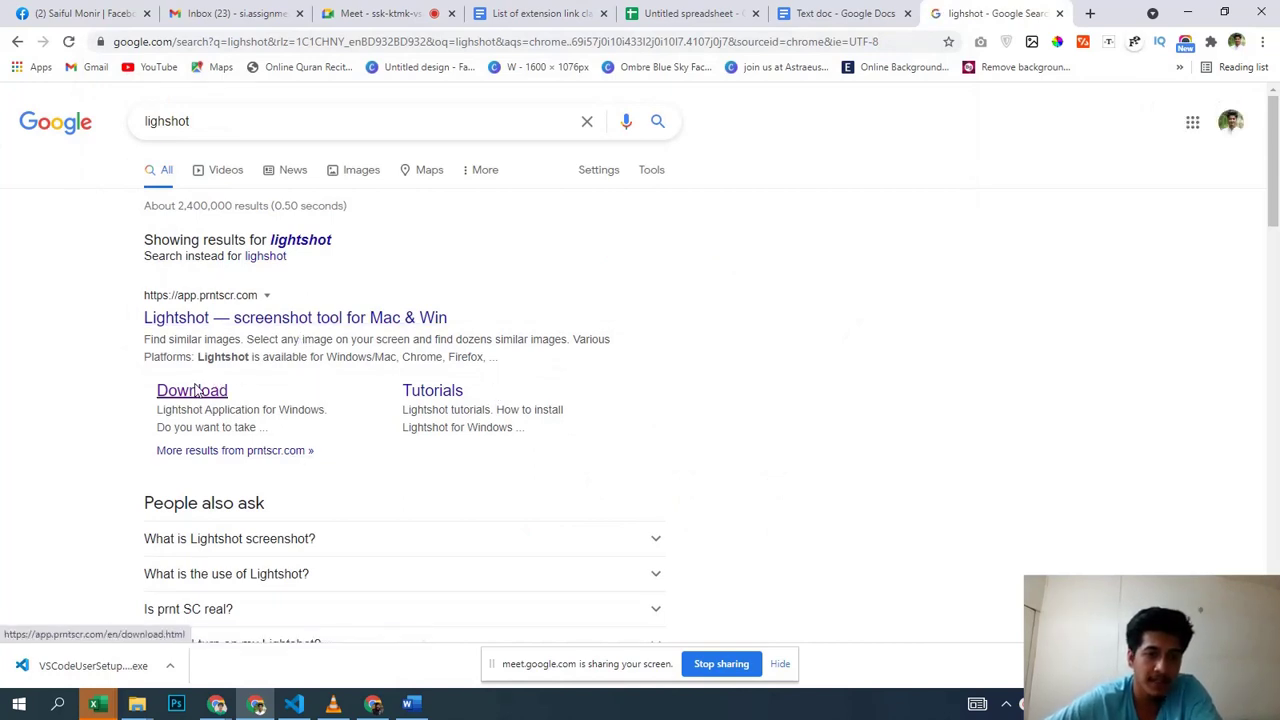
left_click(268, 318)
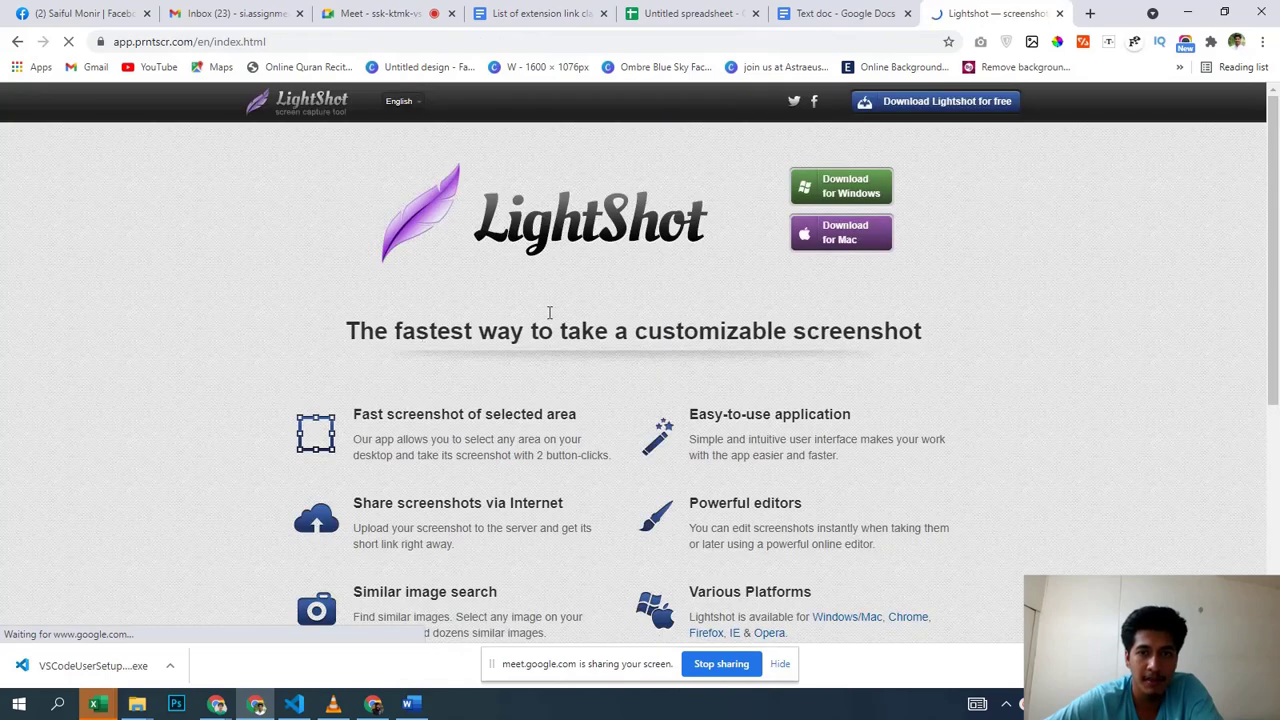
Step: Start the Lightshot for Windows installer download, then cancel it
scroll(490, 318, "down", 1)
scroll(495, 316, "down", 2)
scroll(505, 310, "up", 1)
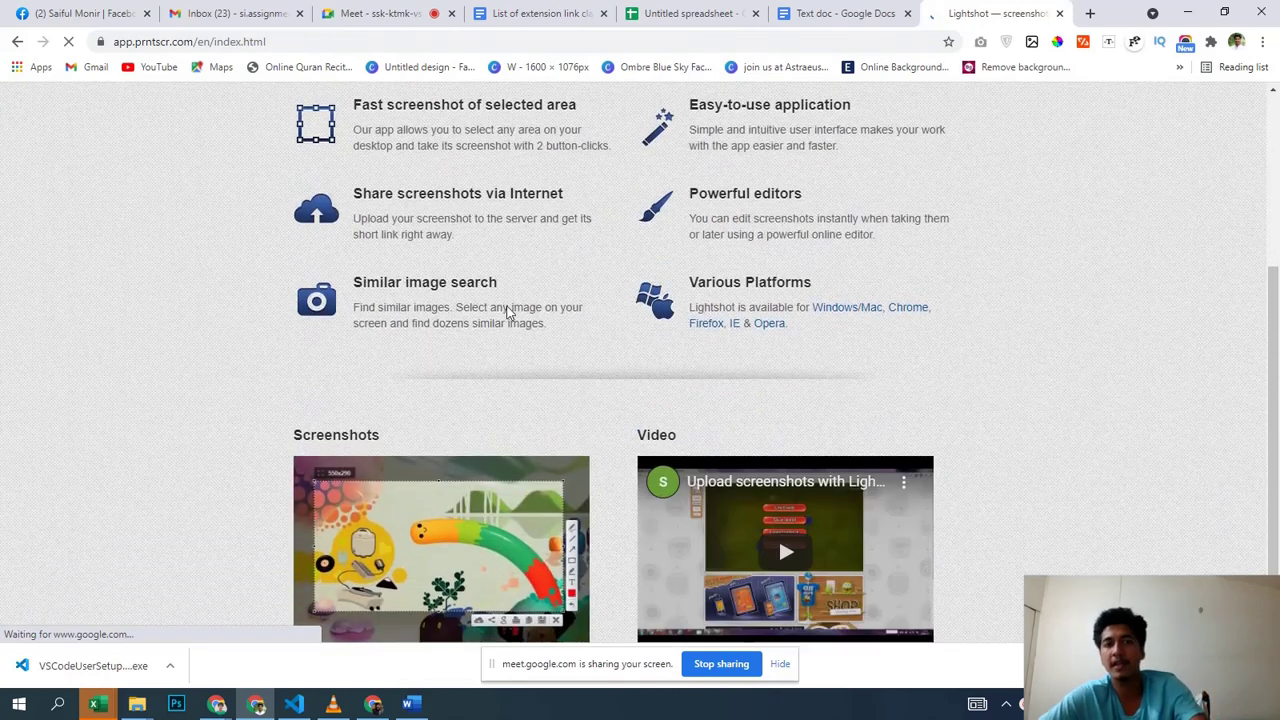
scroll(512, 304, "down", 2)
scroll(520, 308, "up", 4)
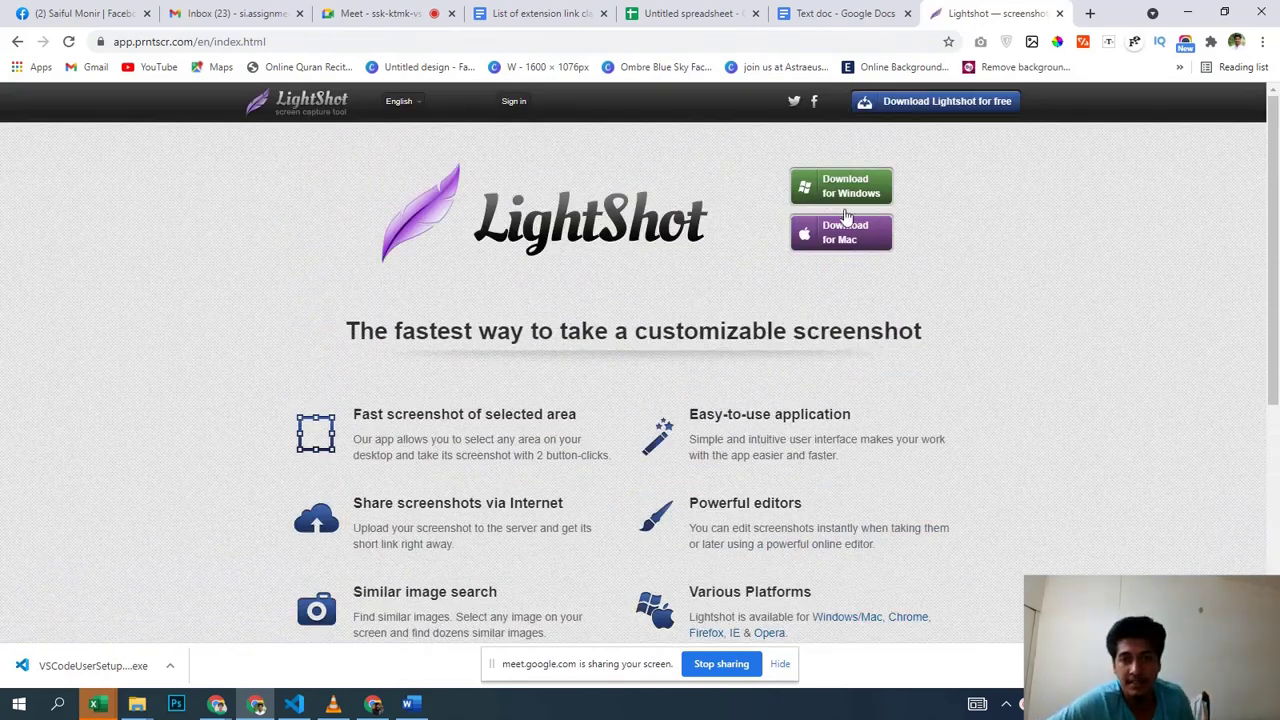
left_click(852, 193)
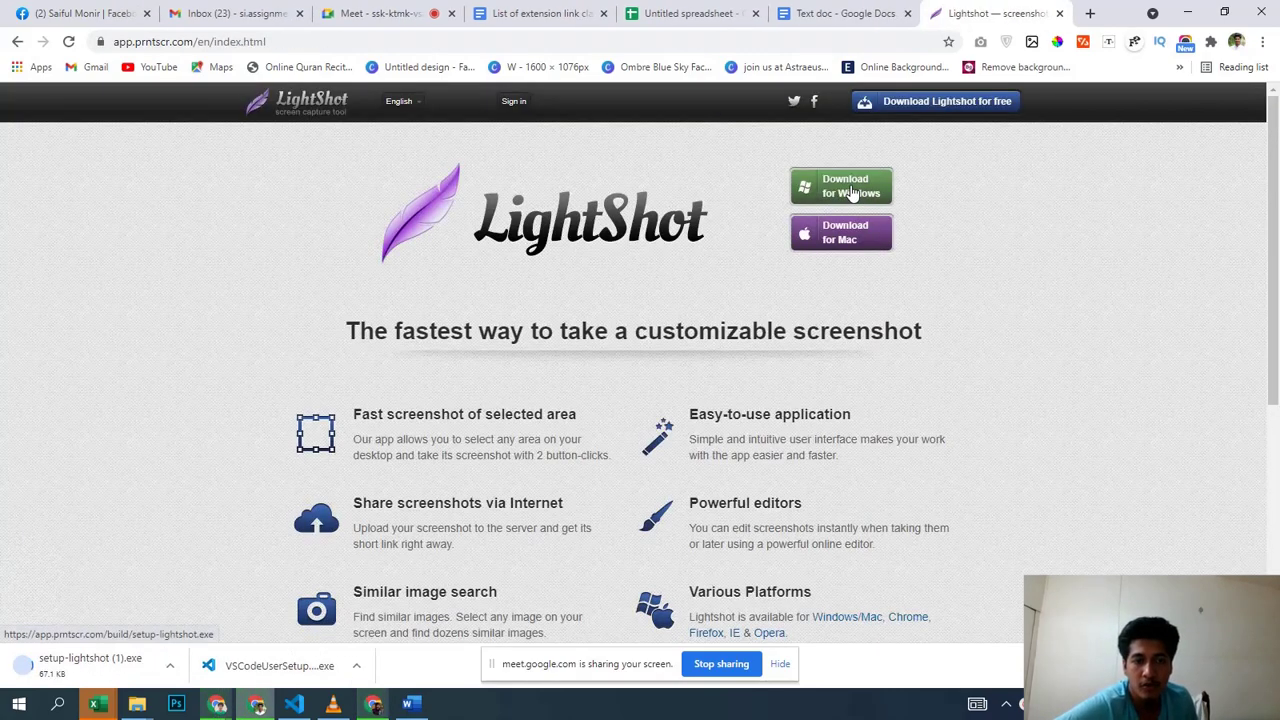
left_click(168, 666)
left_click(199, 639)
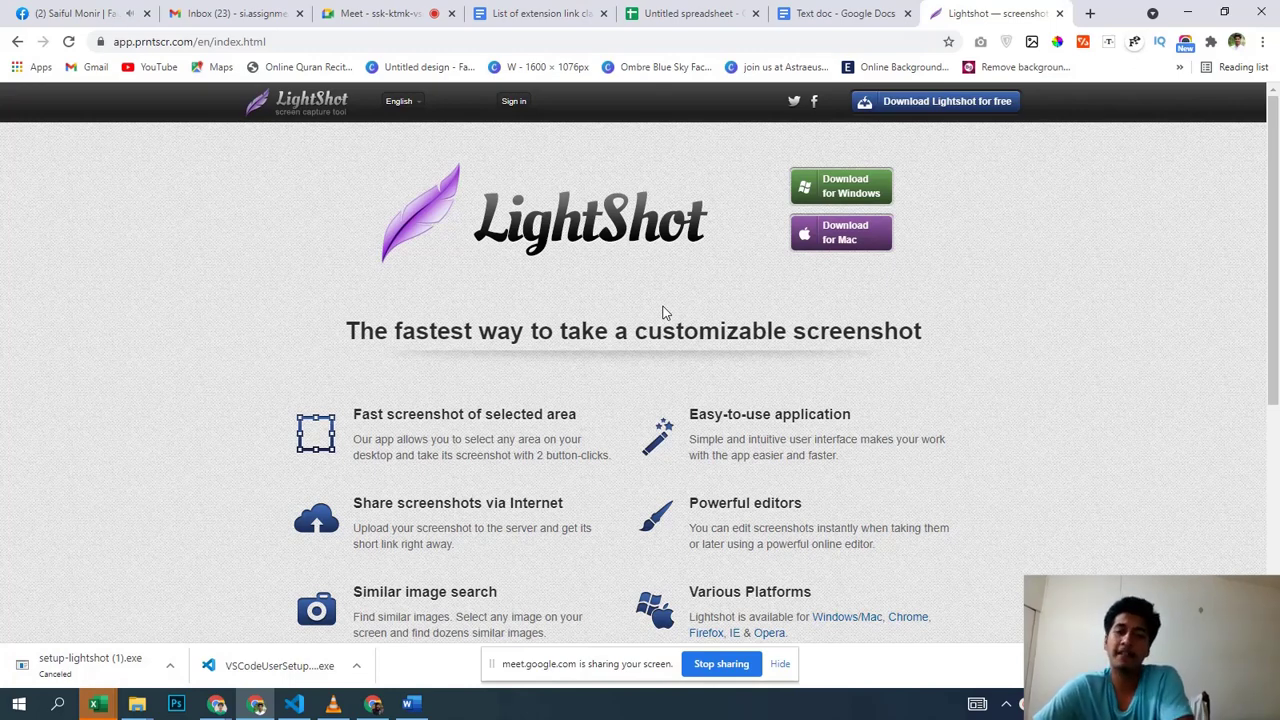
left_click(1012, 705)
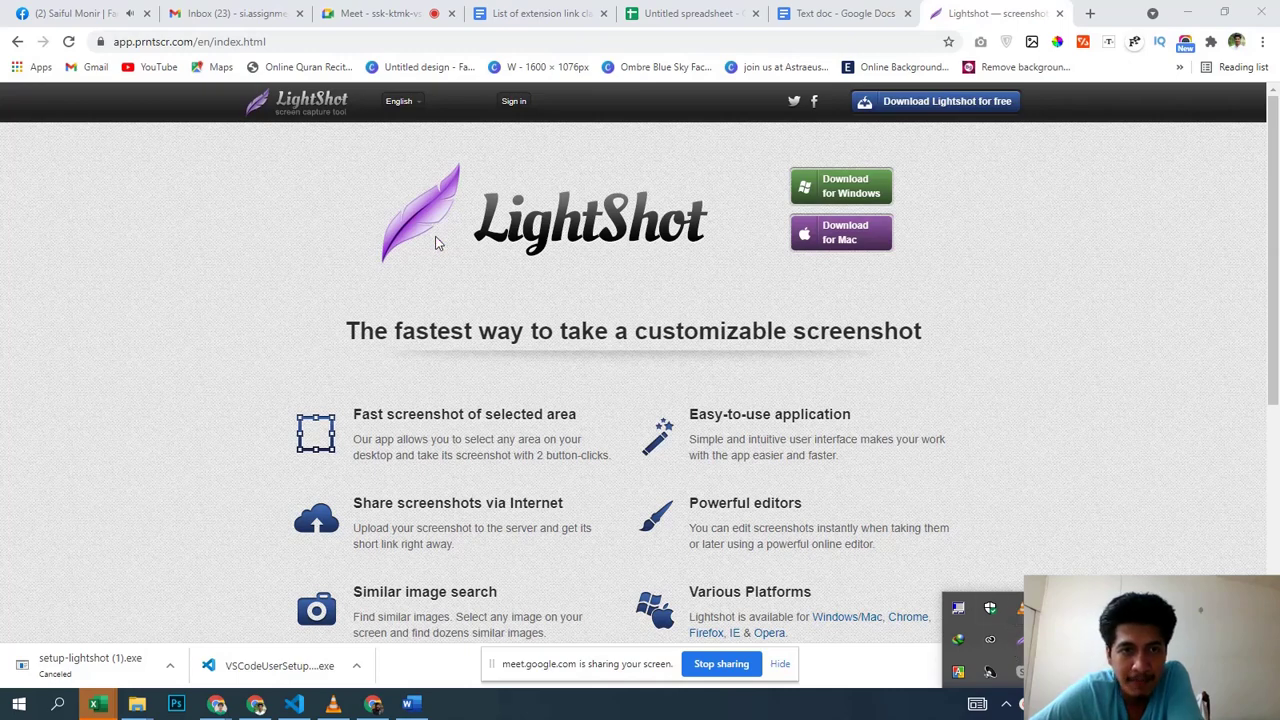
Step: Capture the Lightshot page area and draw a red box around the two download buttons
left_click(1019, 646)
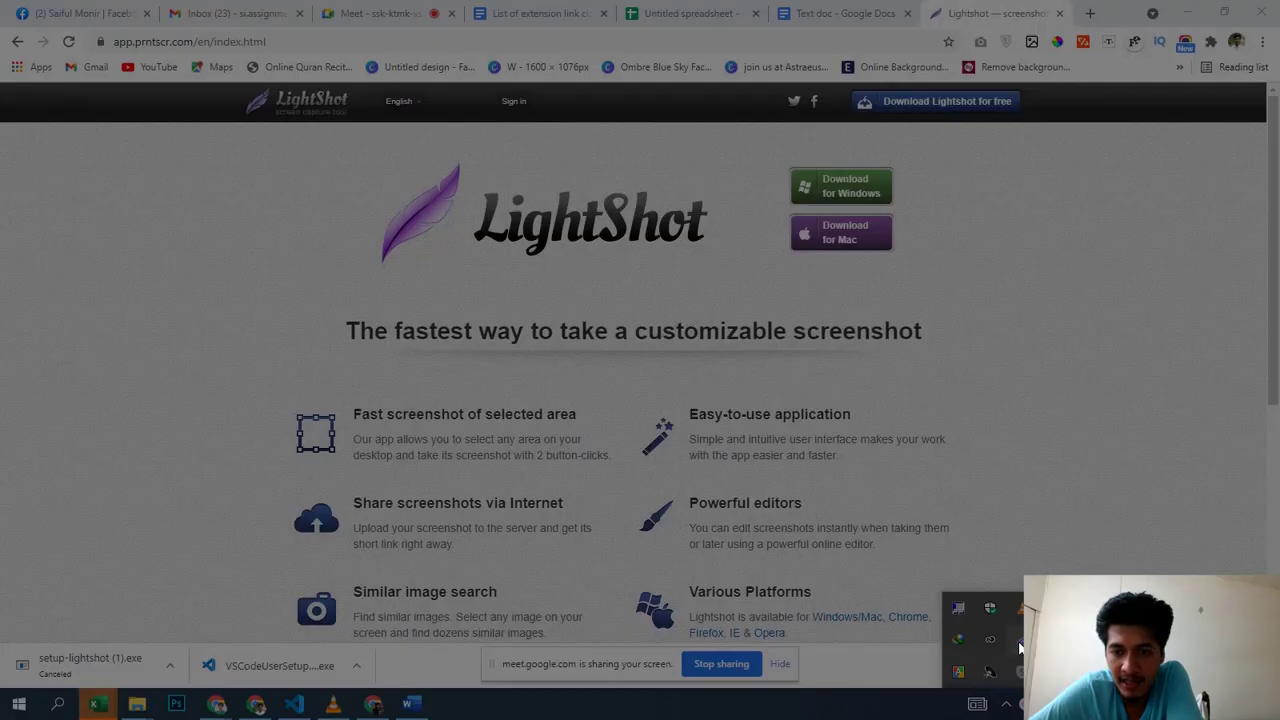
left_click_drag(80, 18, 1248, 570)
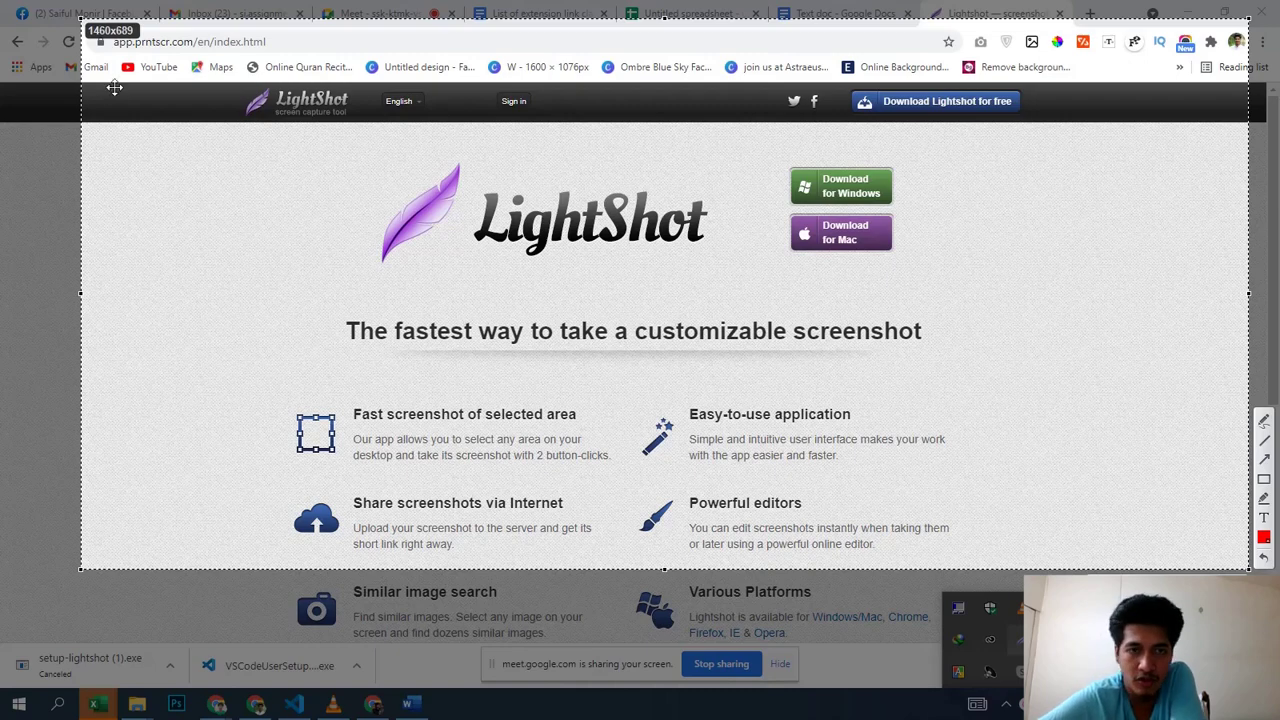
left_click_drag(788, 333, 750, 295)
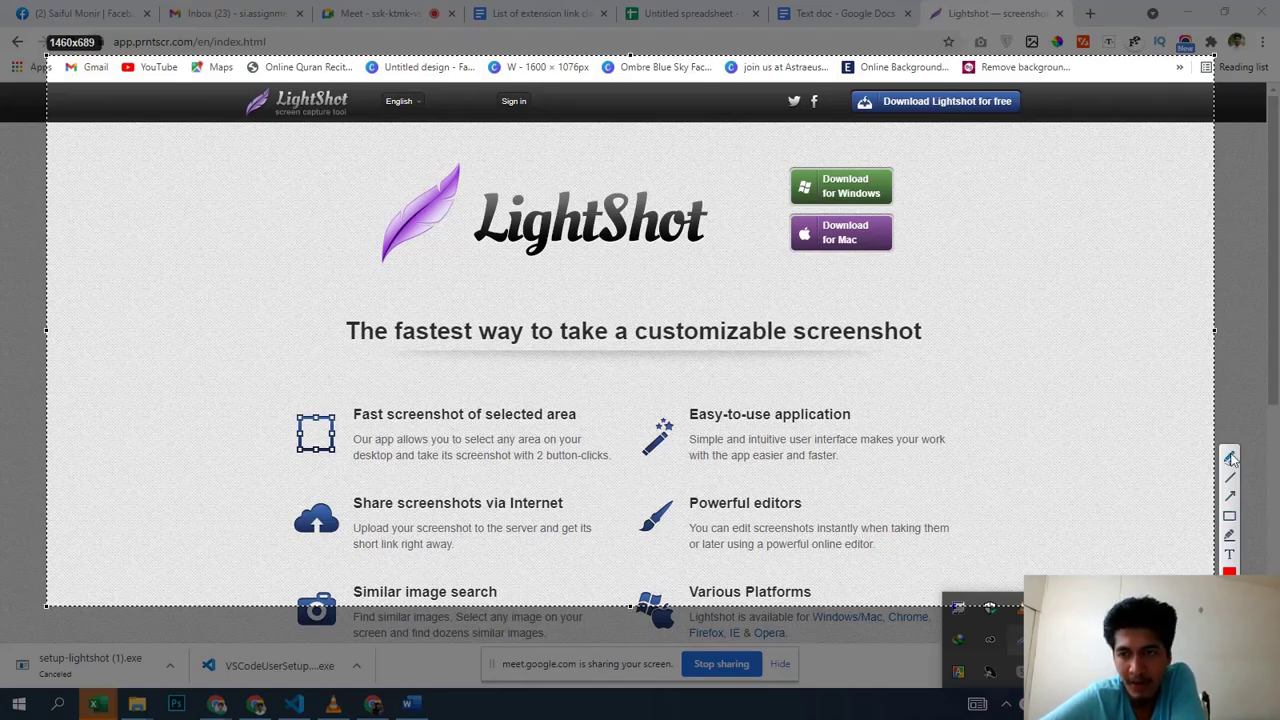
left_click(1230, 516)
mouse_move(749, 137)
left_mouse_down()
mouse_move(926, 297)
mouse_move(980, 298)
mouse_move(944, 279)
left_mouse_up()
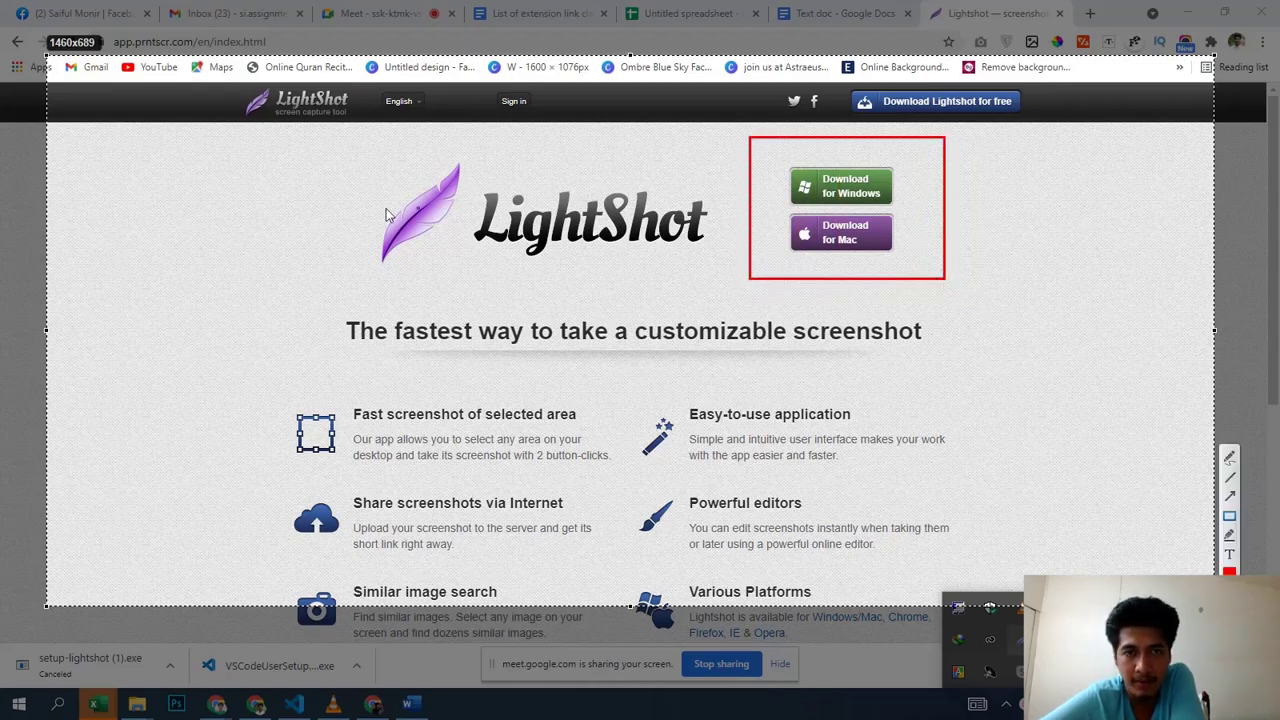
Step: Undo the extra logo and tagline boxes, keeping only the download-button box, and open Save
mouse_move(269, 146)
left_mouse_down()
mouse_move(334, 237)
mouse_move(756, 299)
left_mouse_up()
mouse_move(271, 327)
left_mouse_down()
mouse_move(271, 363)
mouse_move(723, 388)
left_mouse_up()
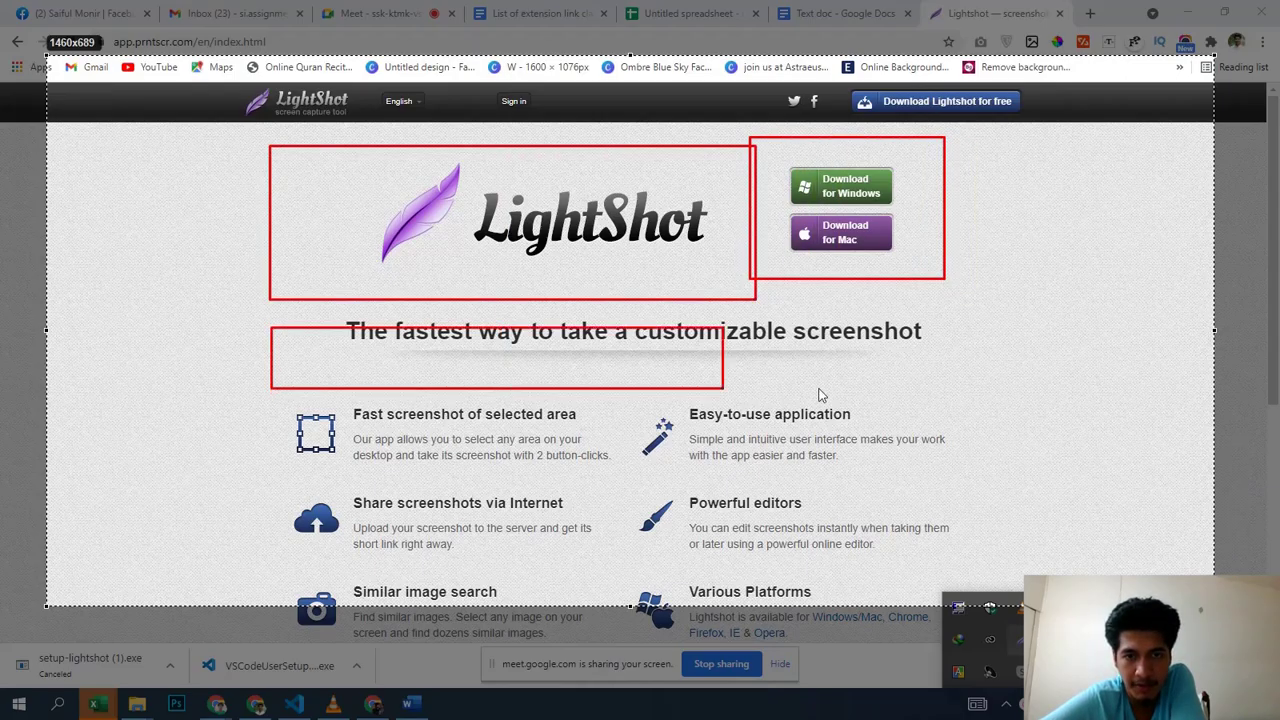
left_click_drag(818, 395, 958, 304)
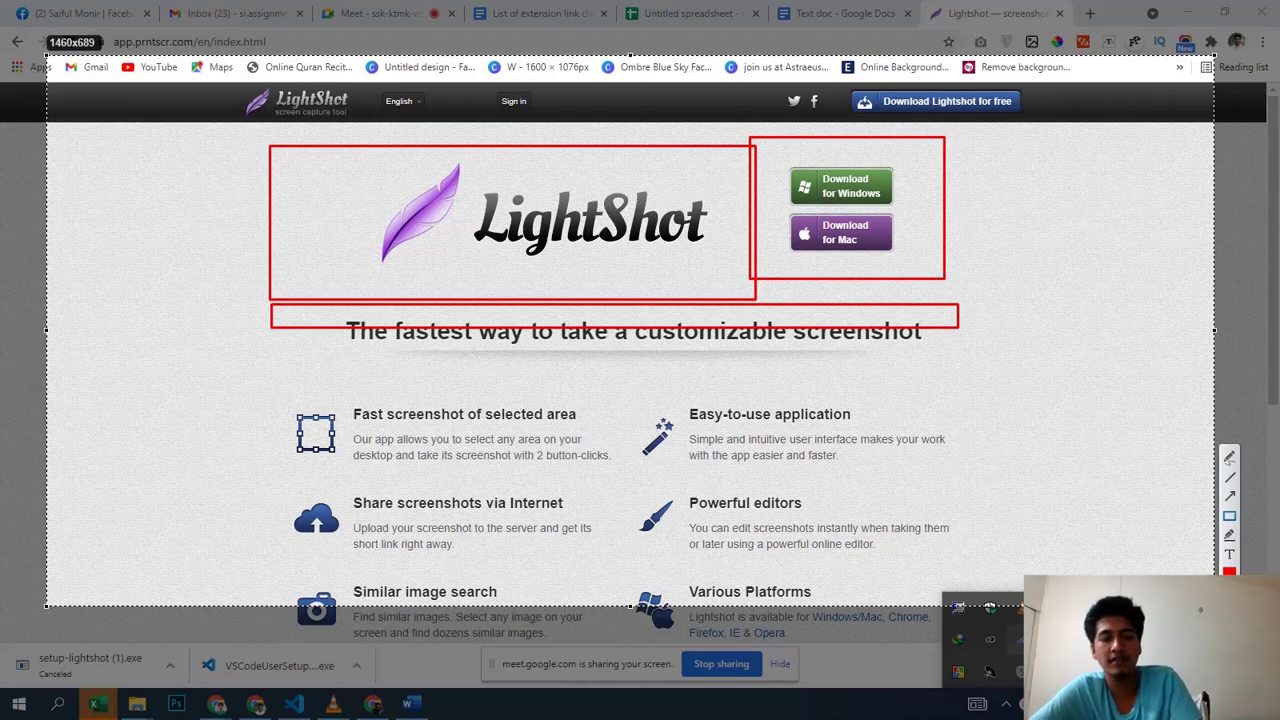
key("ctrl+z")
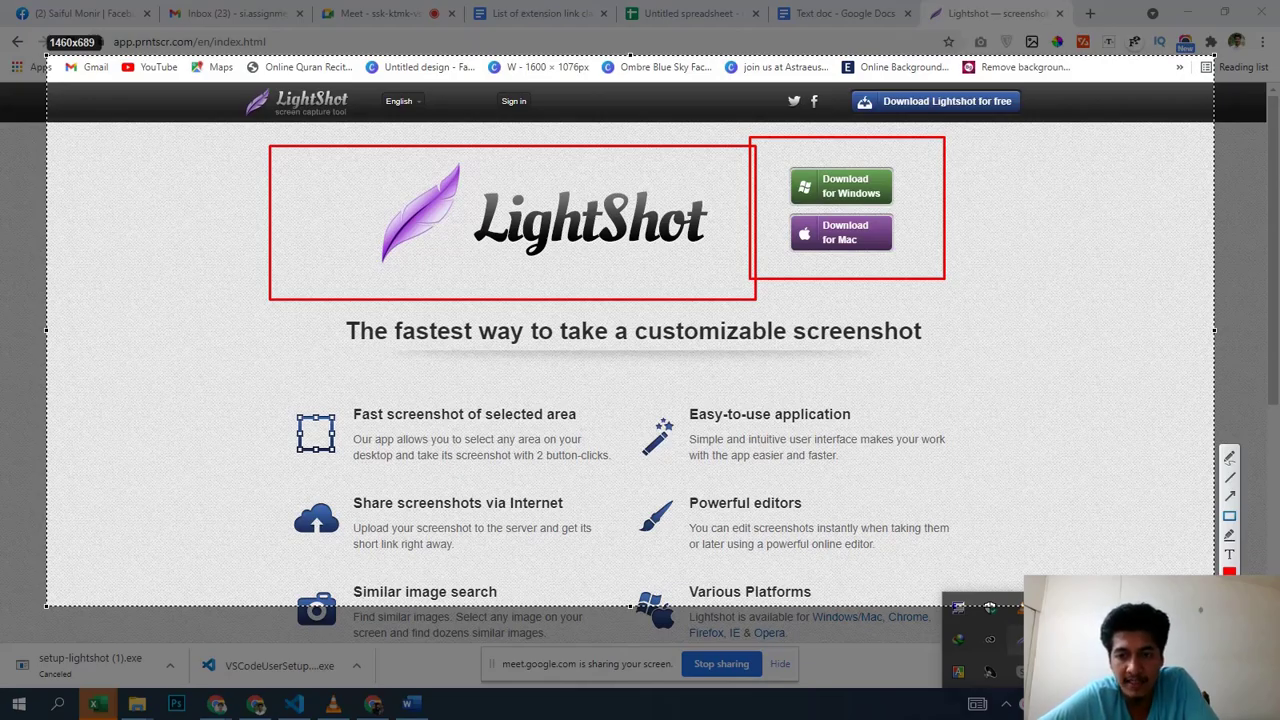
key("ctrl+z")
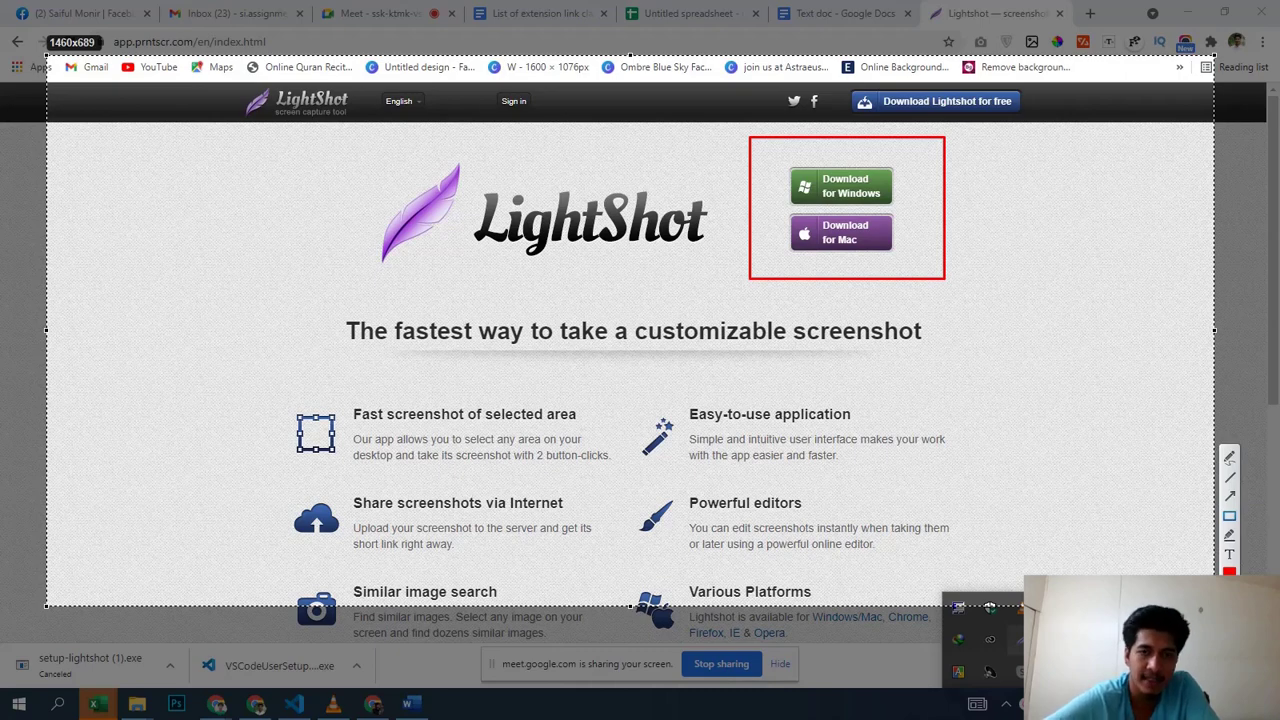
key("ctrl+s")
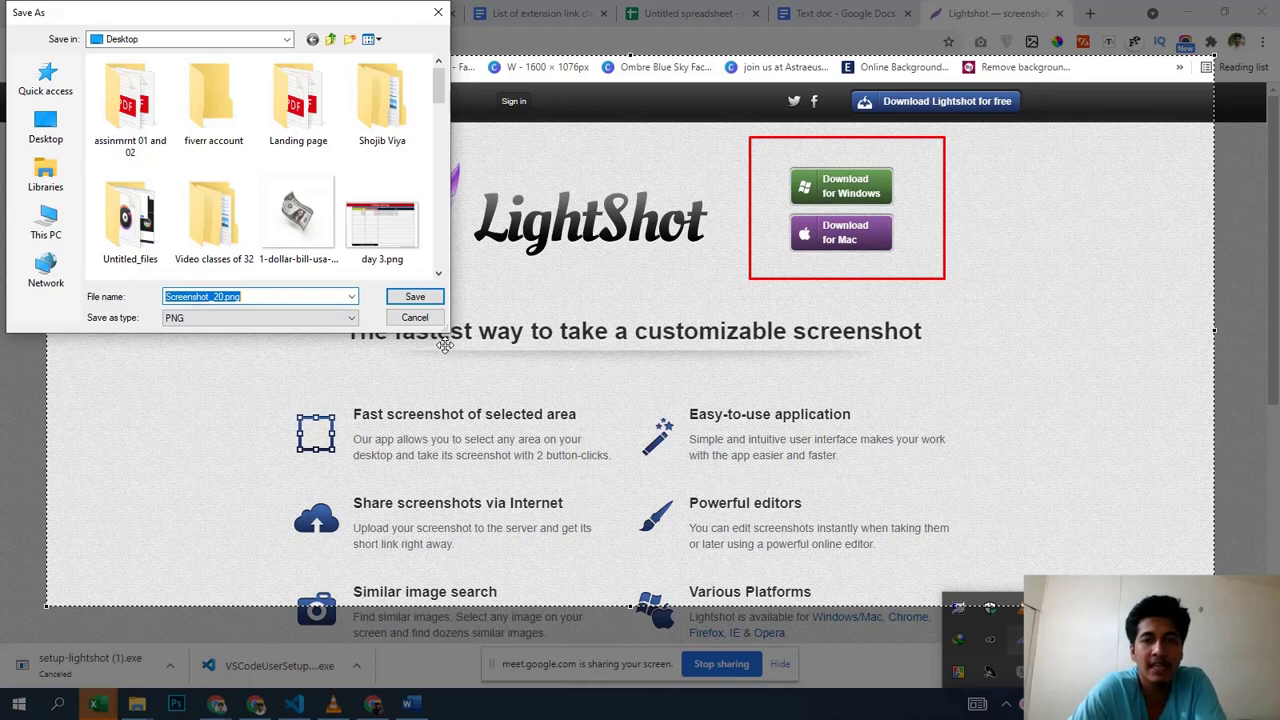
Step: Save the capture to the Desktop as 'screenshot 01' PNG
type("scr")
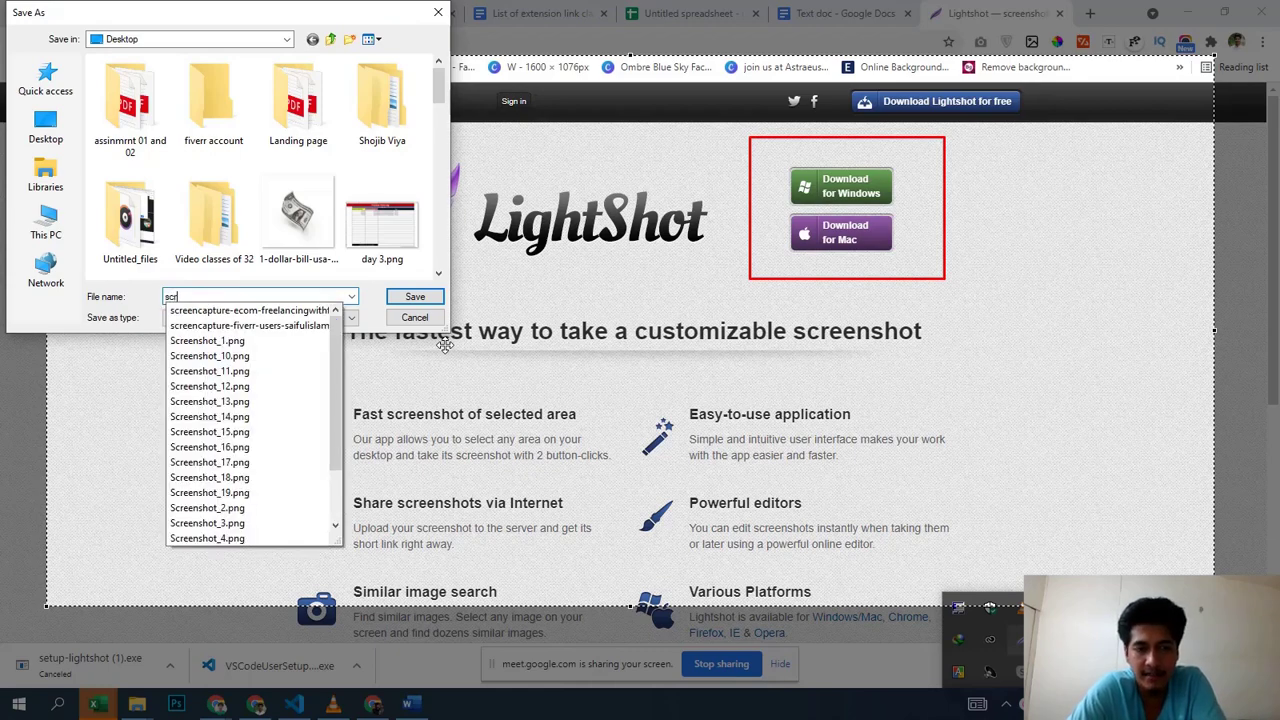
type("i")
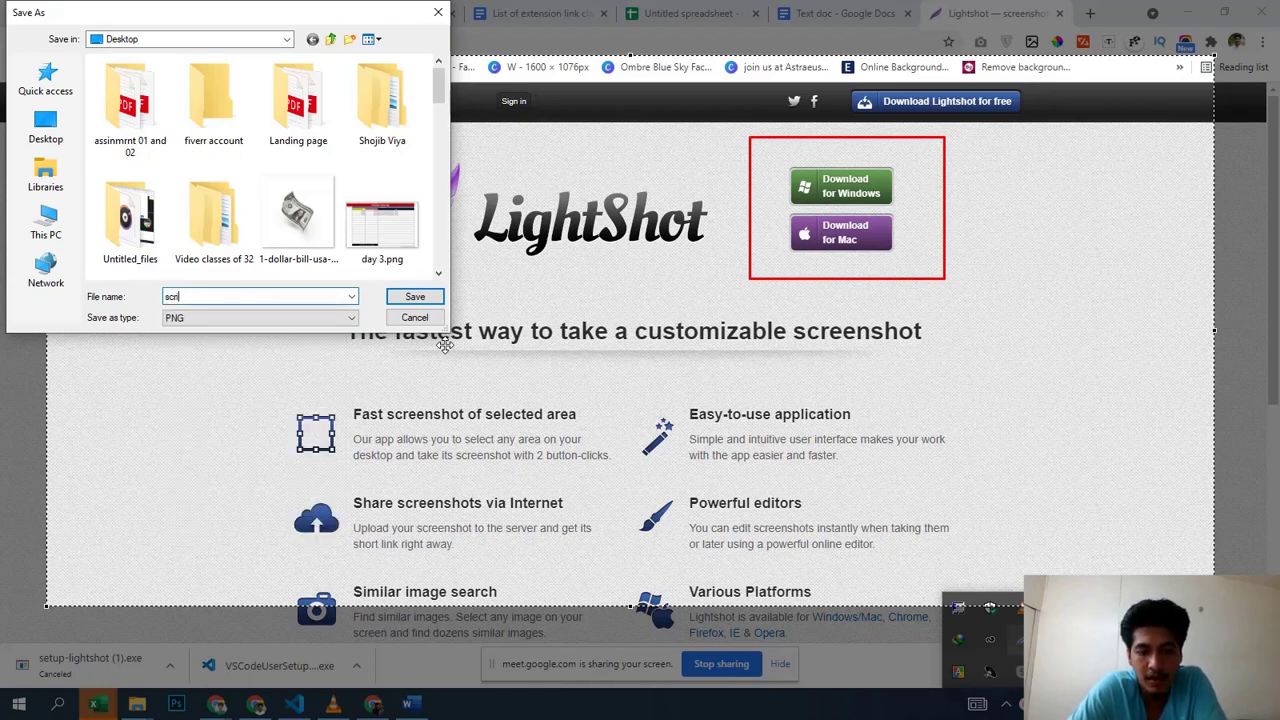
key("BackSpace")
type("eens")
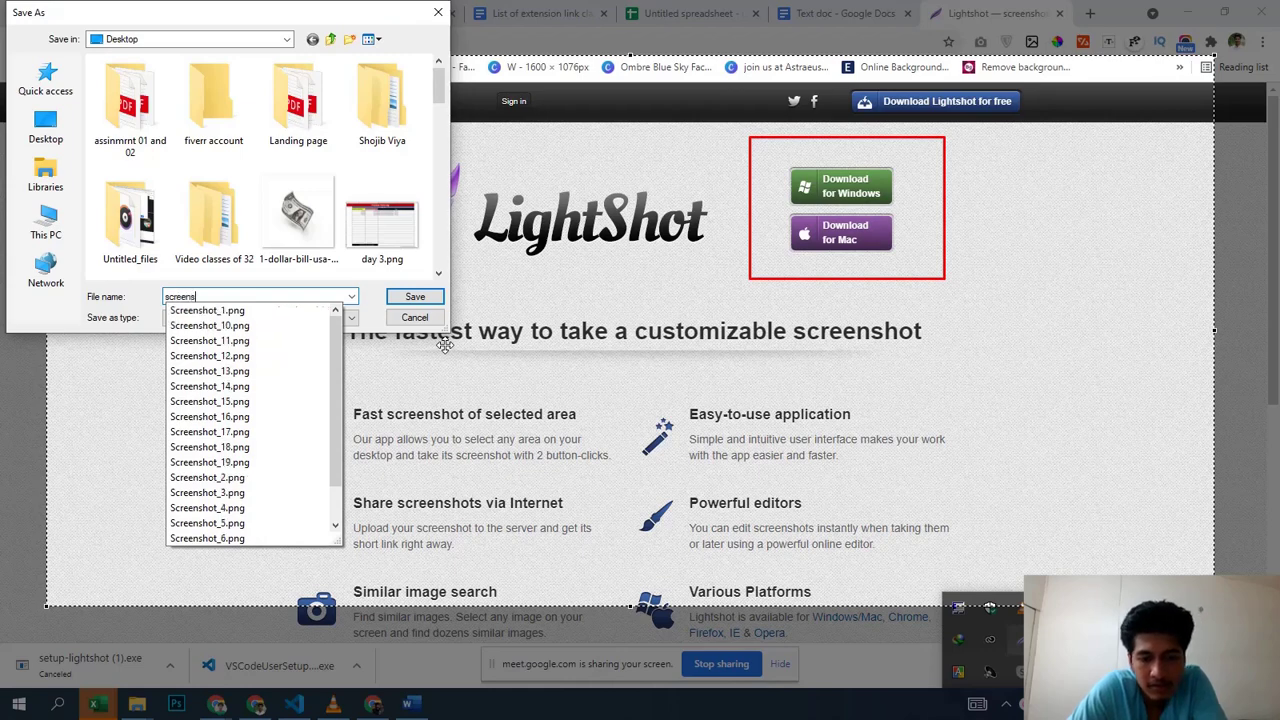
type("hot 01")
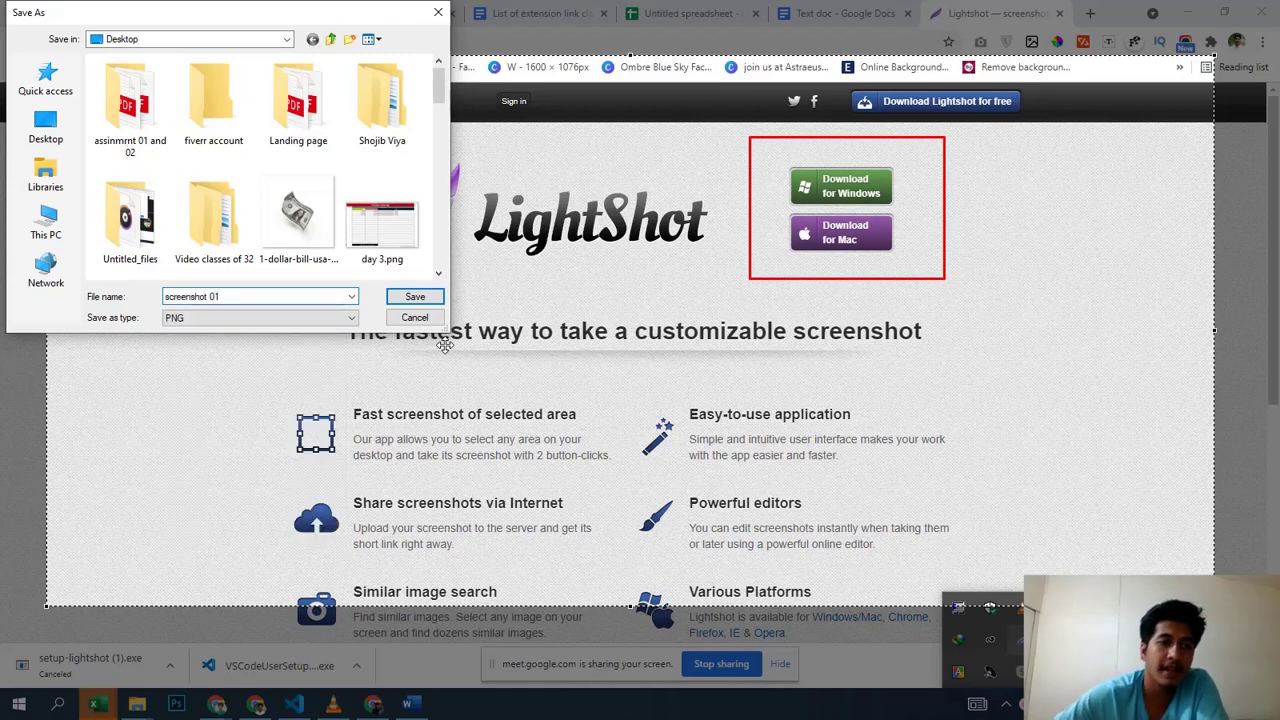
left_click(45, 130)
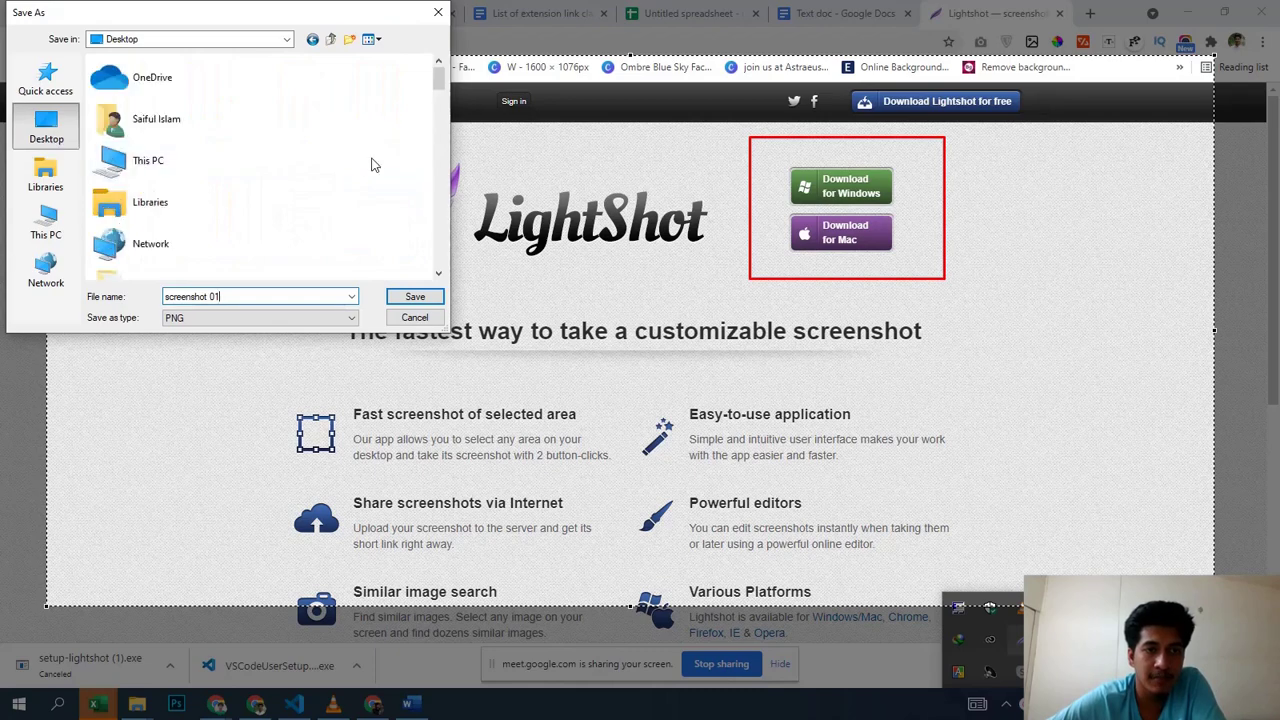
left_click(426, 300)
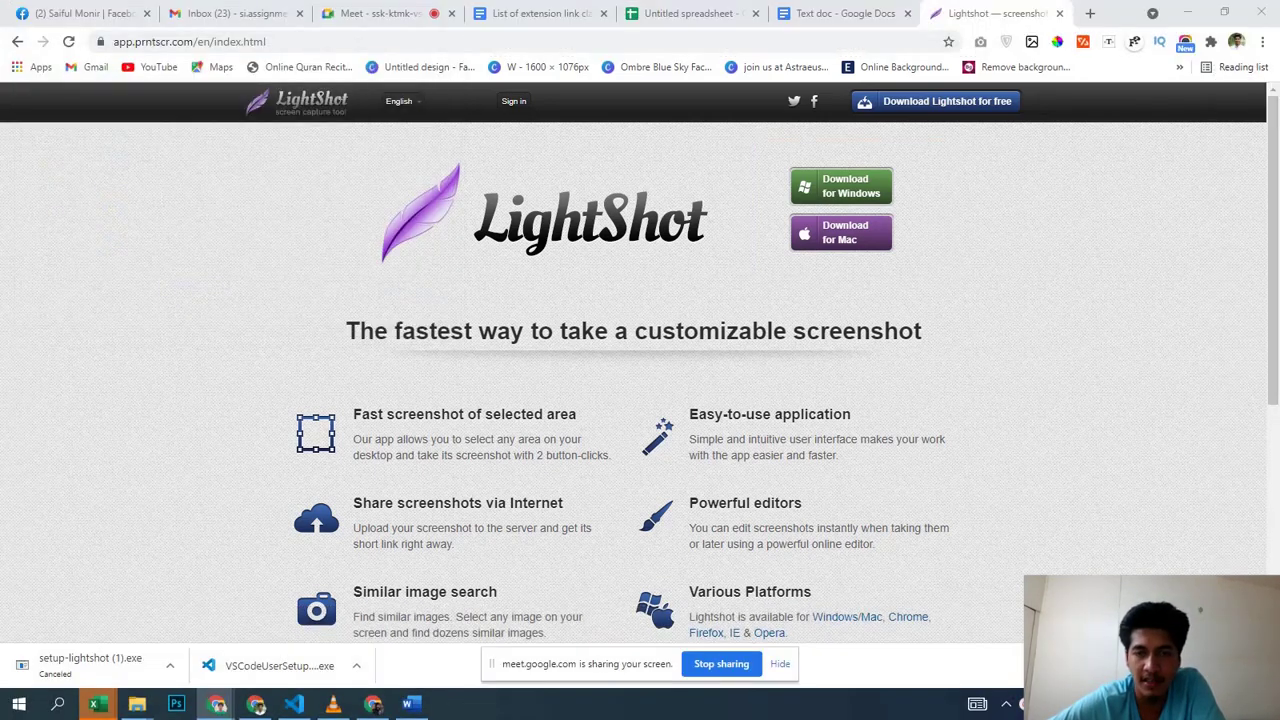
key("super+d")
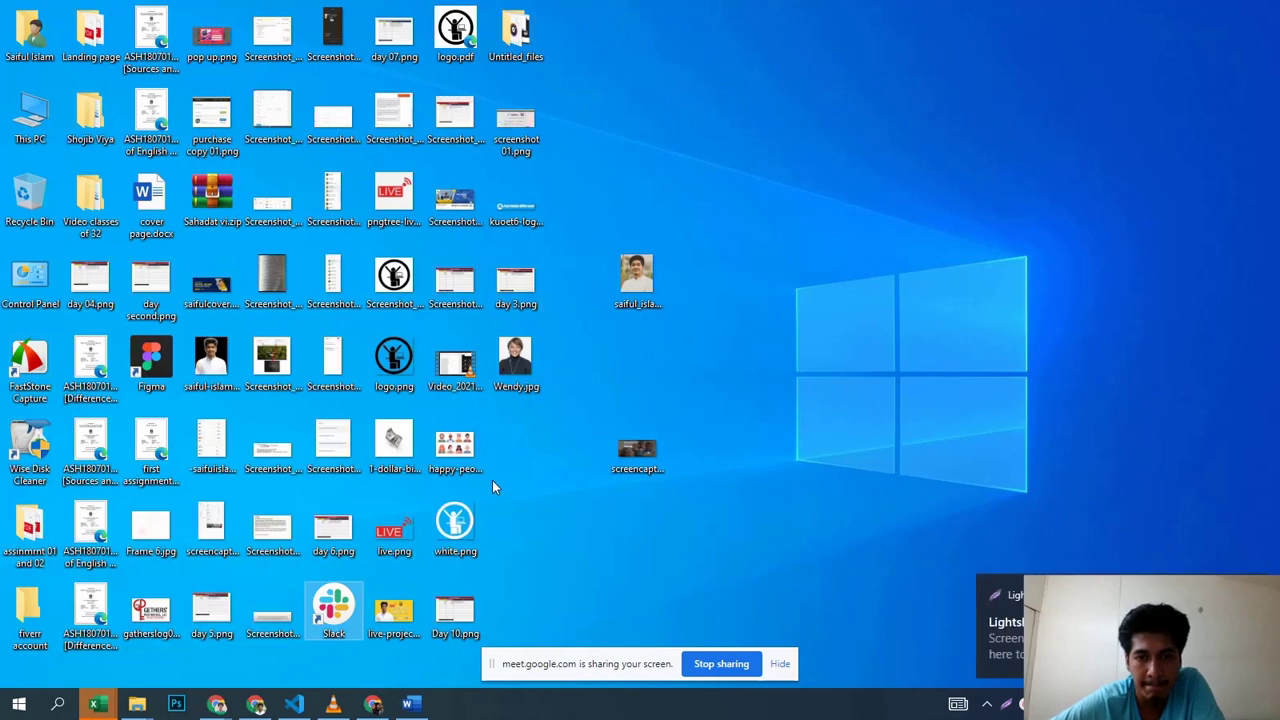
Step: Refresh the desktop, view screenshot 01.png in Photos, then go back to Chrome's Lightshot page
right_click(826, 225)
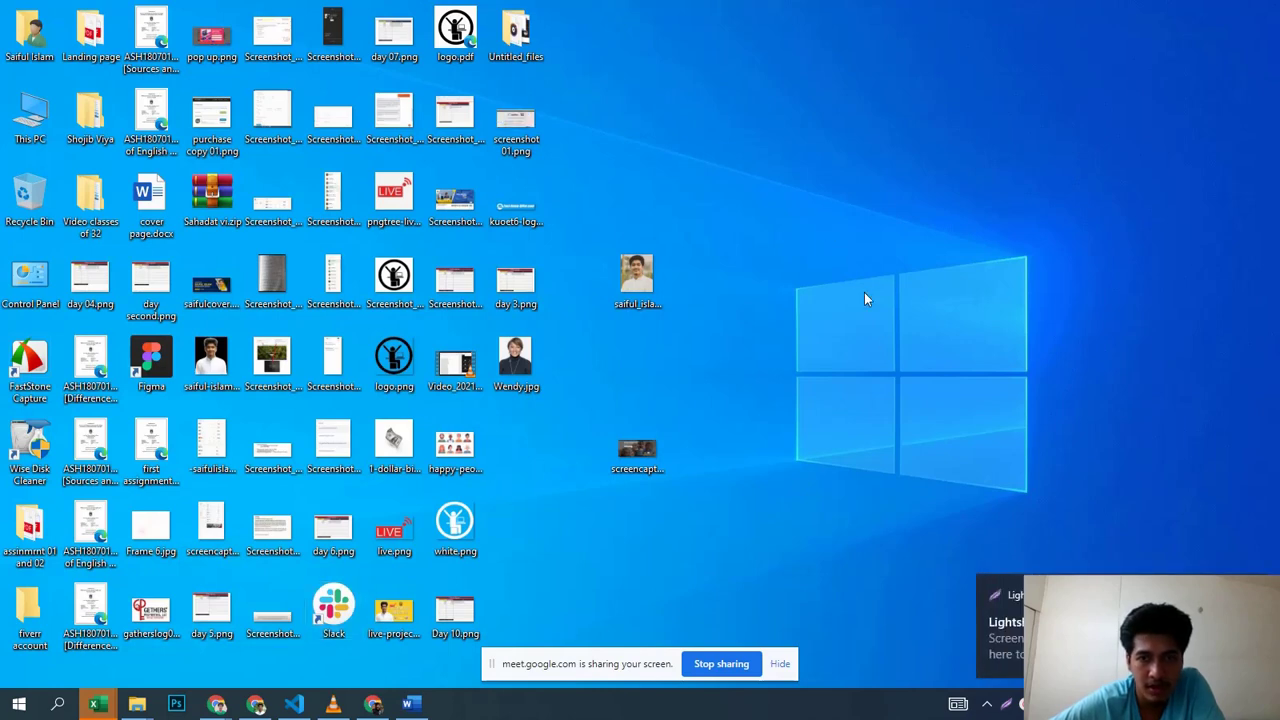
left_click(871, 273)
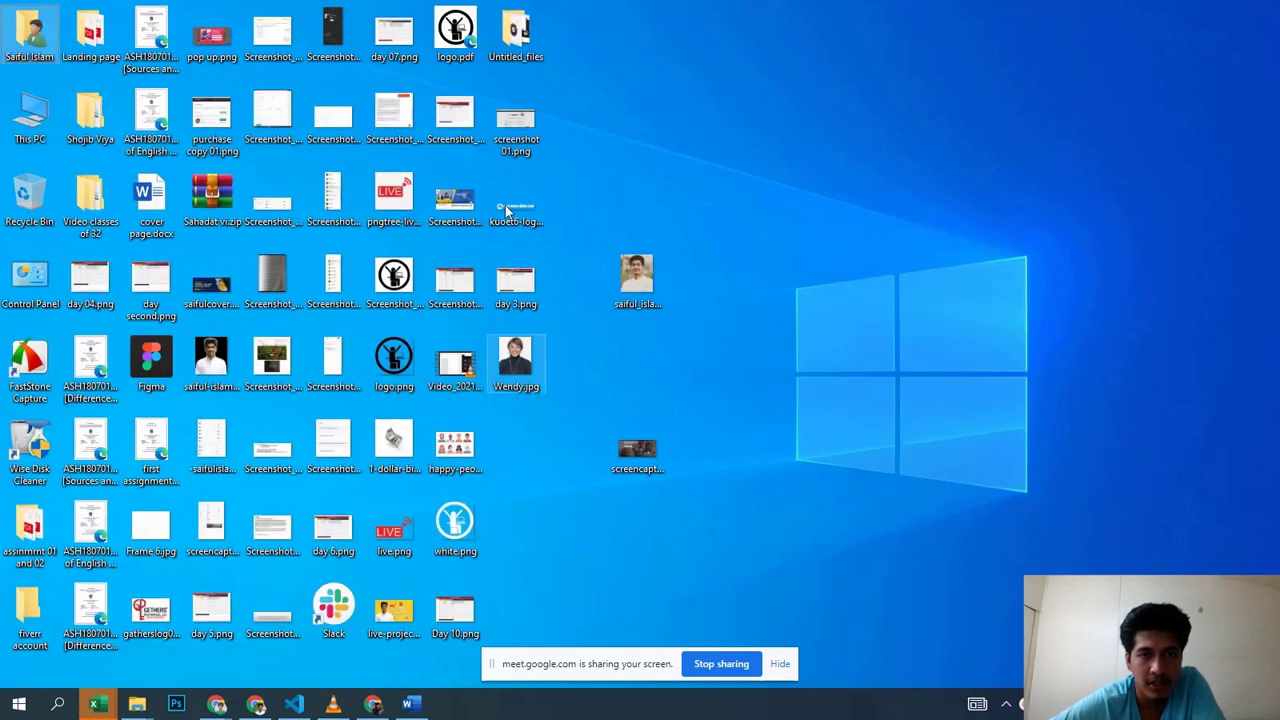
double_click(525, 120)
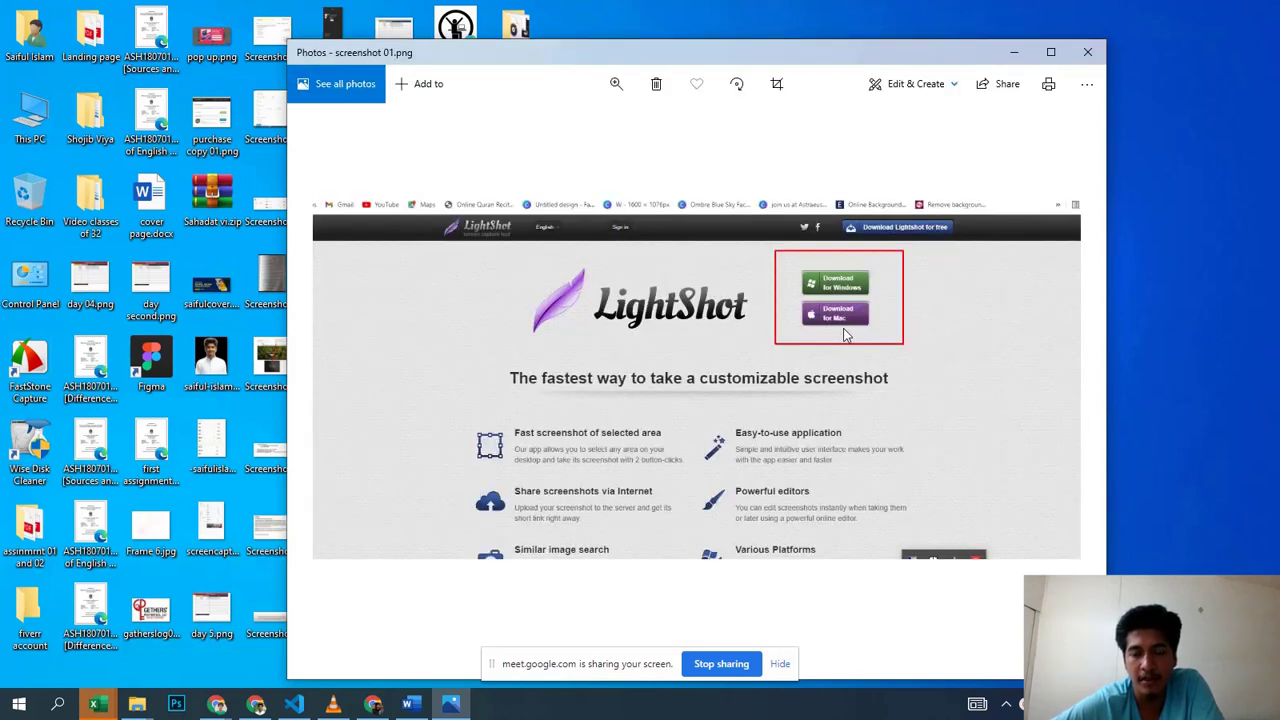
left_click(1087, 51)
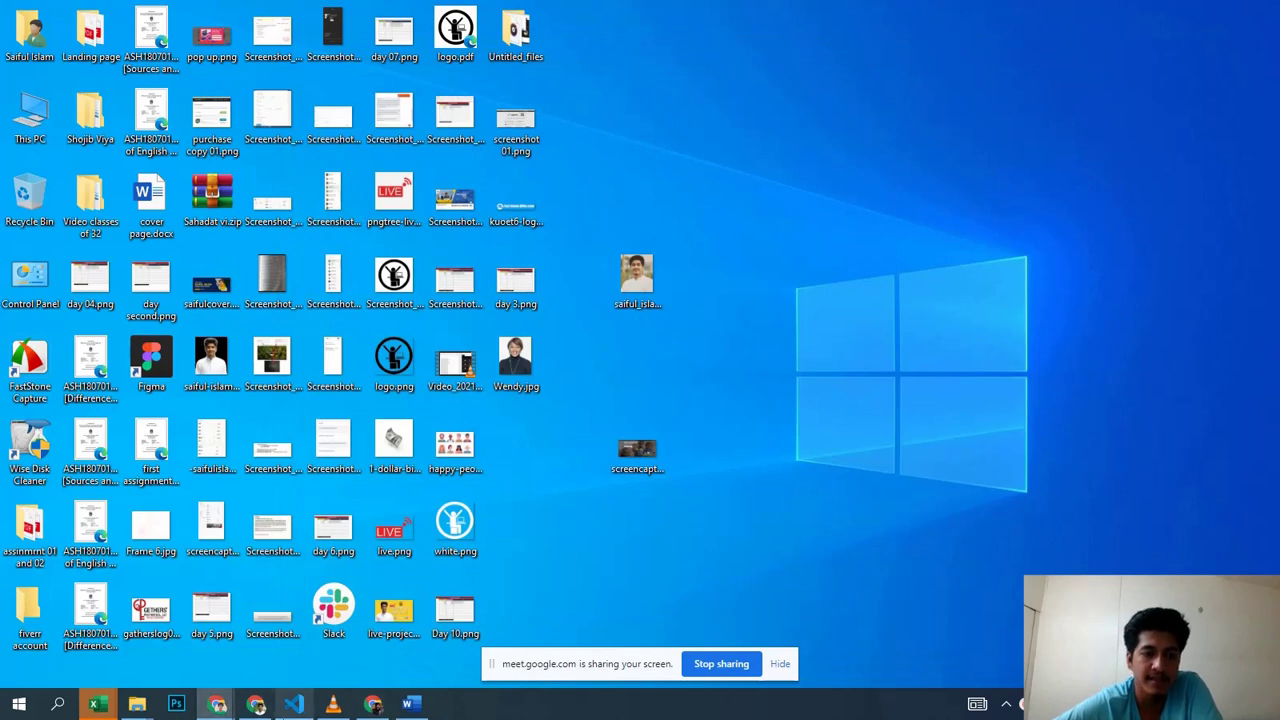
left_click(256, 705)
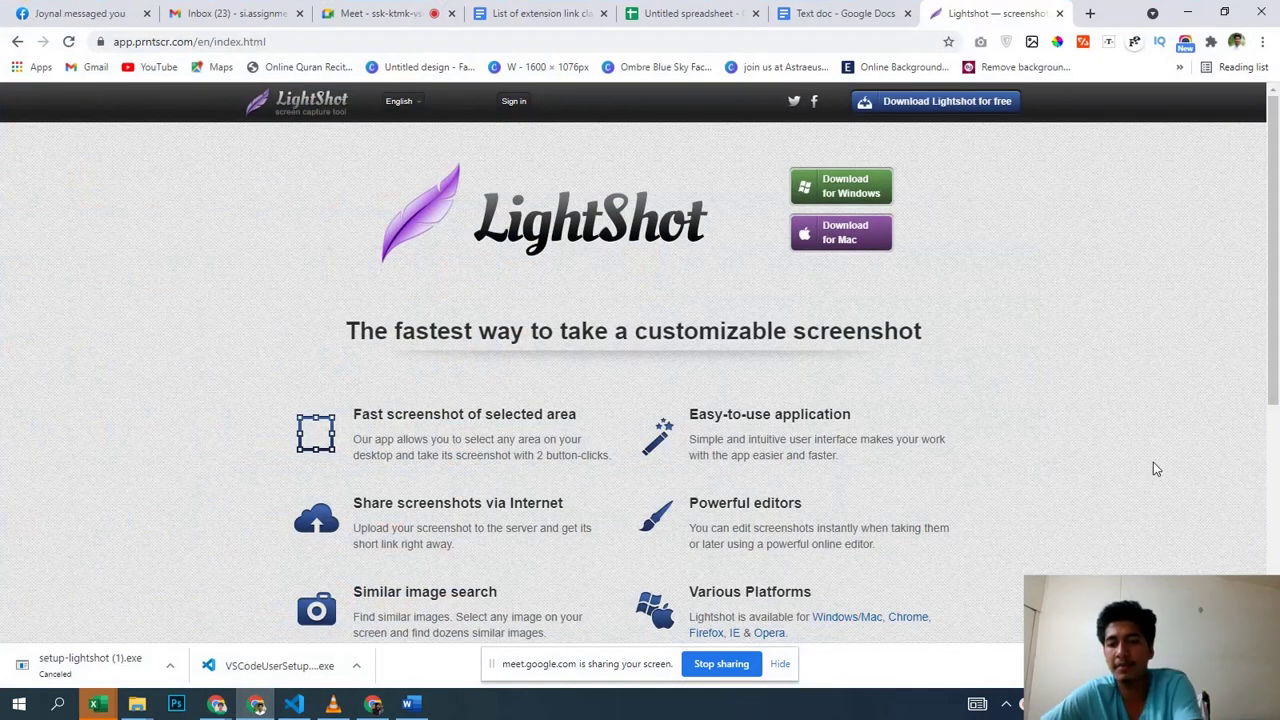
Step: Capture the page top, box logo/download buttons and Easy-to-use application, join with an arrow, copy
left_click(1005, 705)
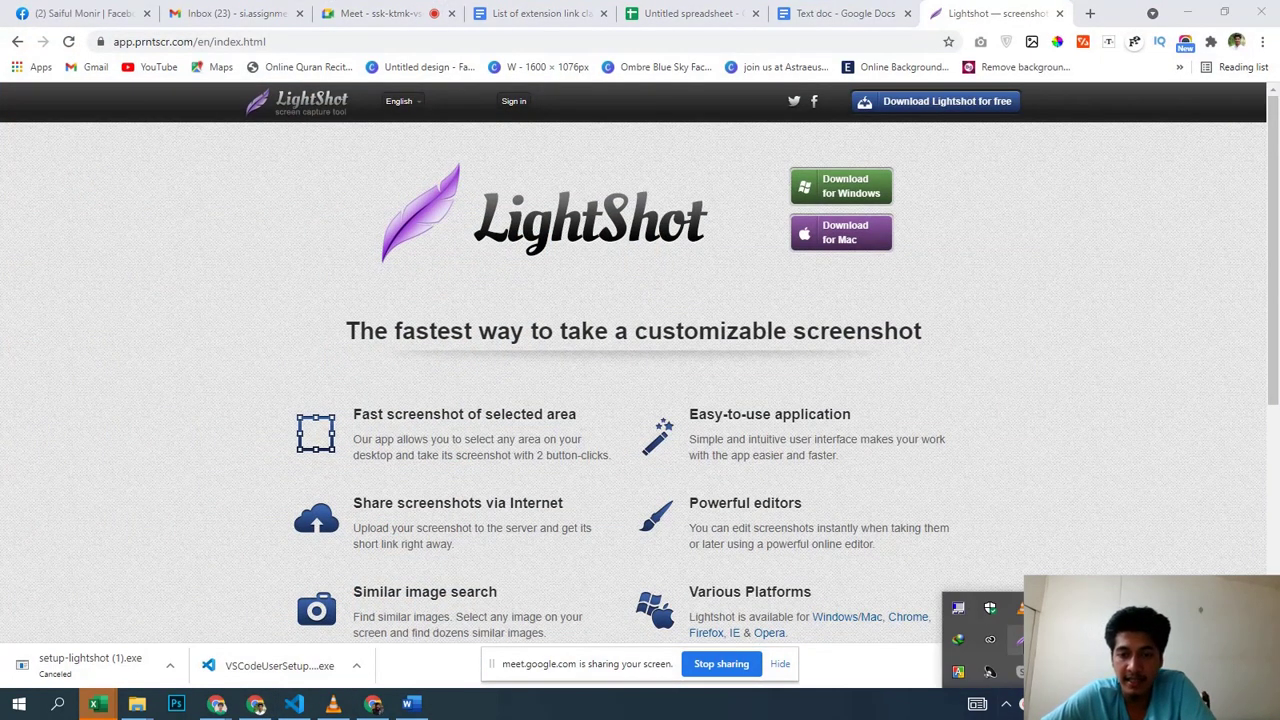
left_click(958, 607)
left_click_drag(228, 104, 1047, 539)
left_click(1062, 449)
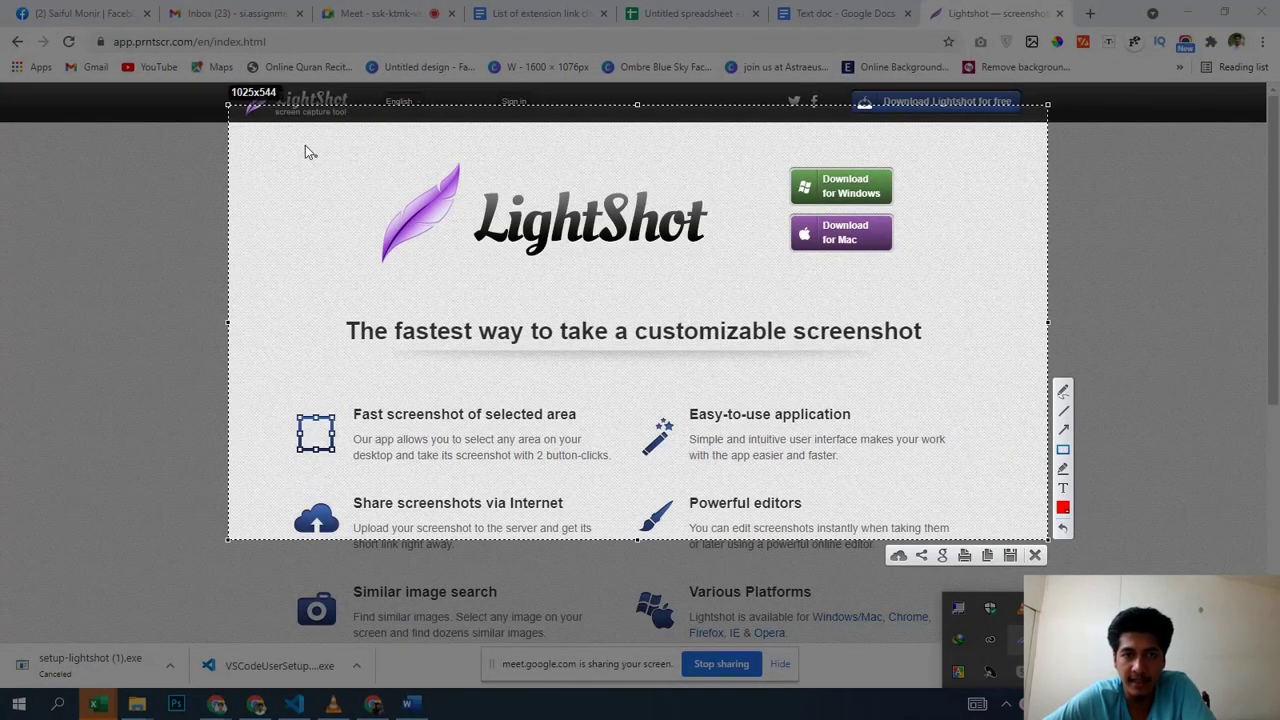
left_click_drag(306, 137, 929, 287)
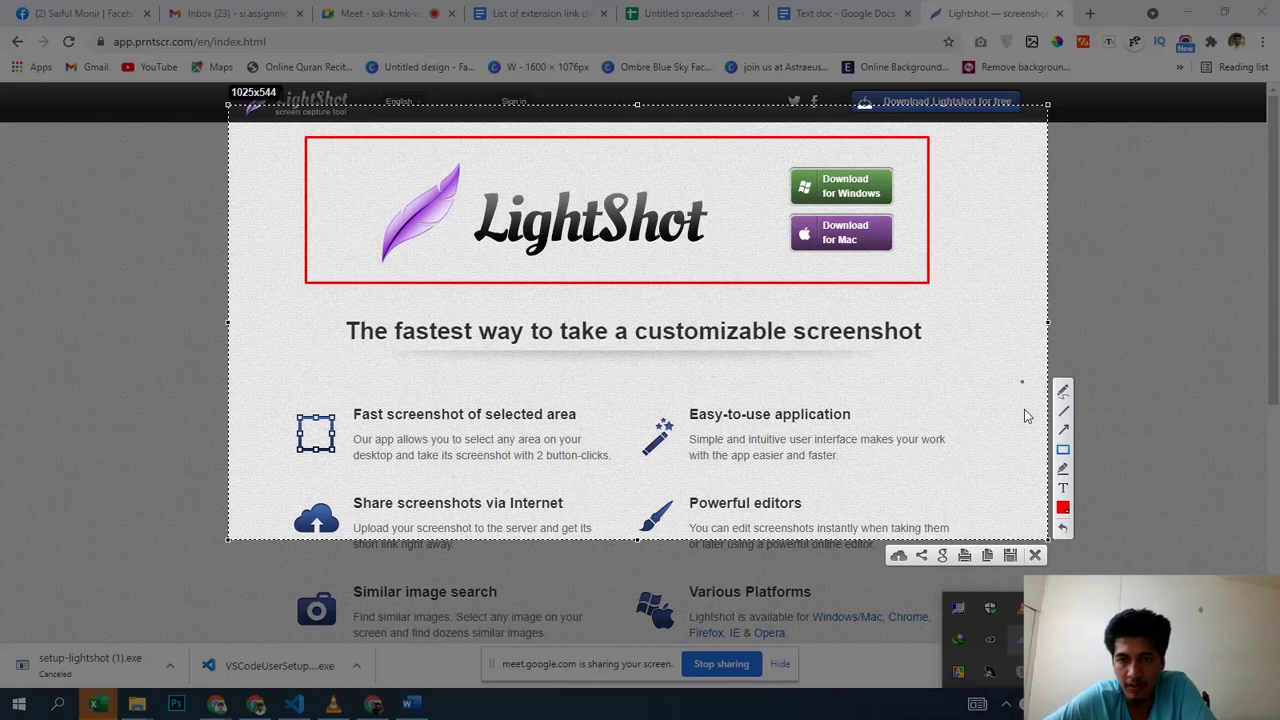
left_click_drag(629, 387, 892, 464)
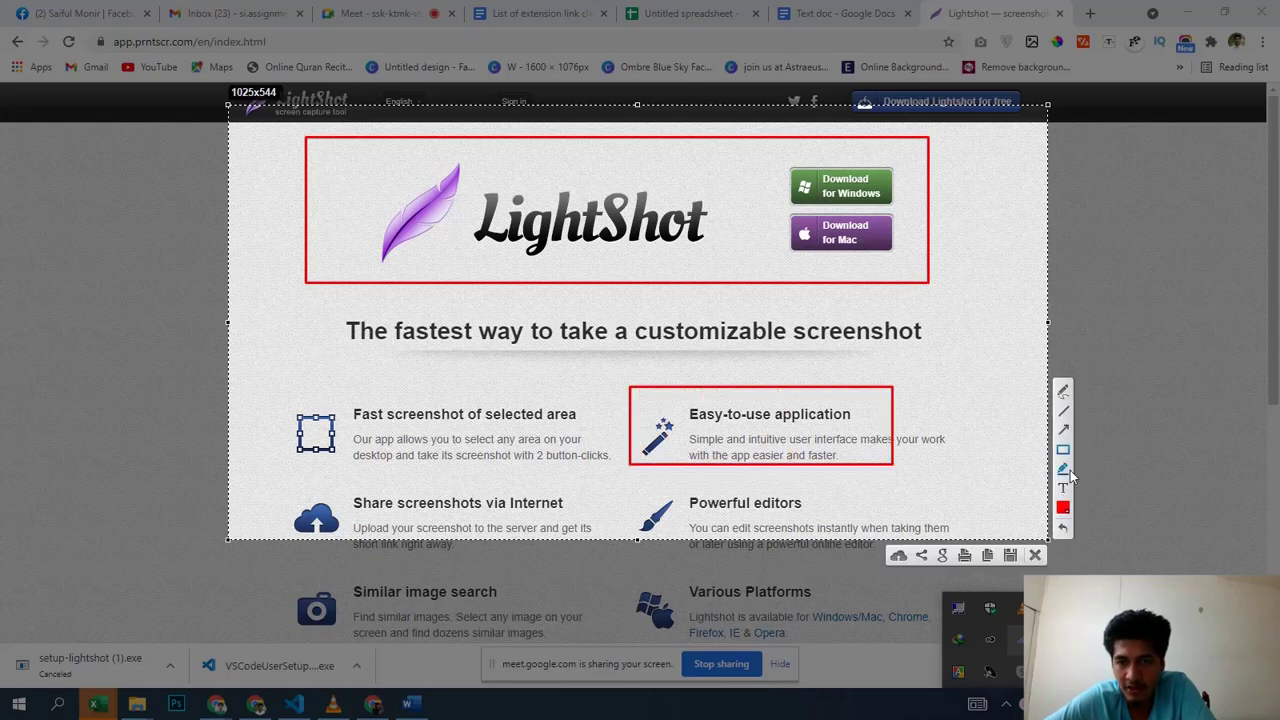
left_click_drag(660, 222, 697, 388)
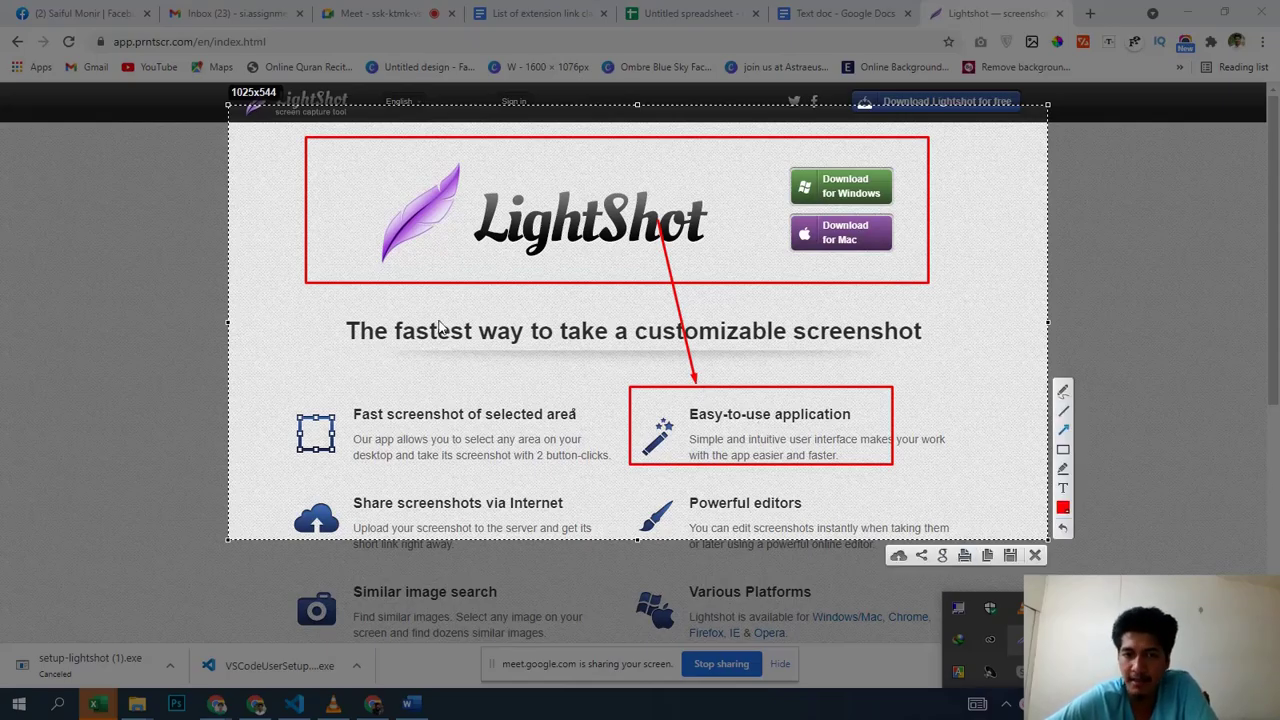
left_click(988, 556)
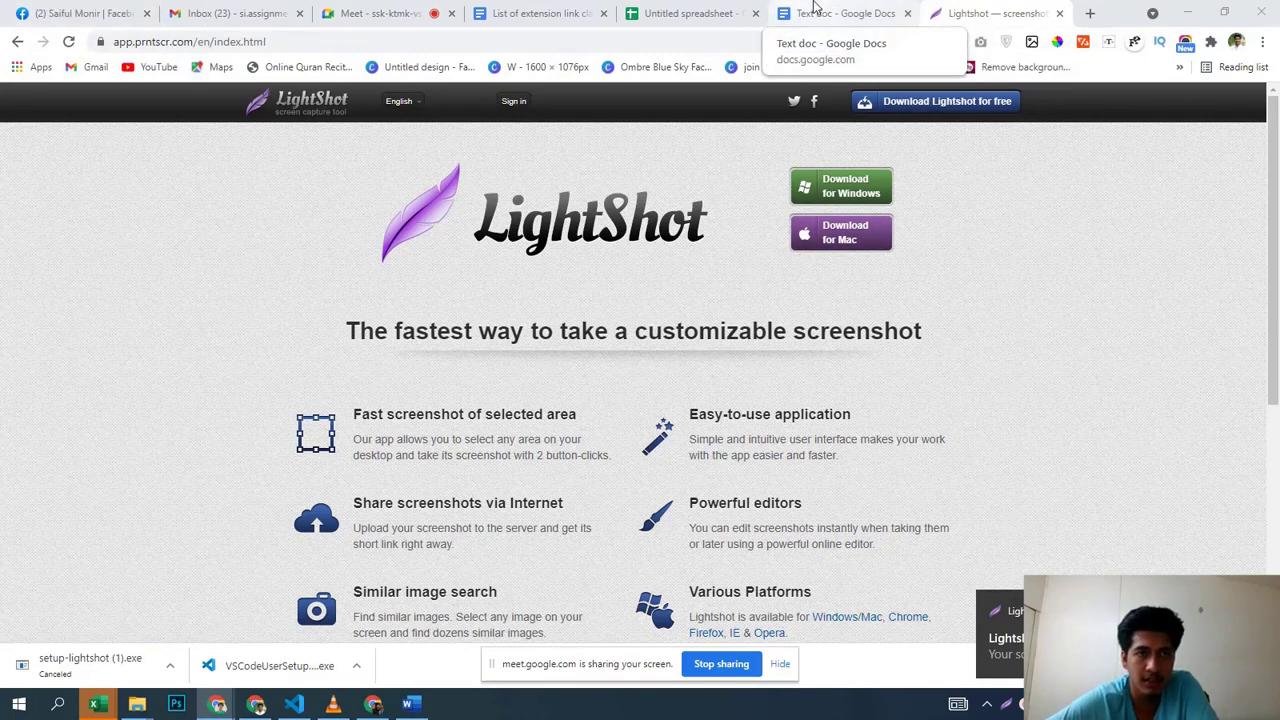
Step: Paste the copied Lightshot capture into the contact's Facebook chat and send it
left_click(83, 8)
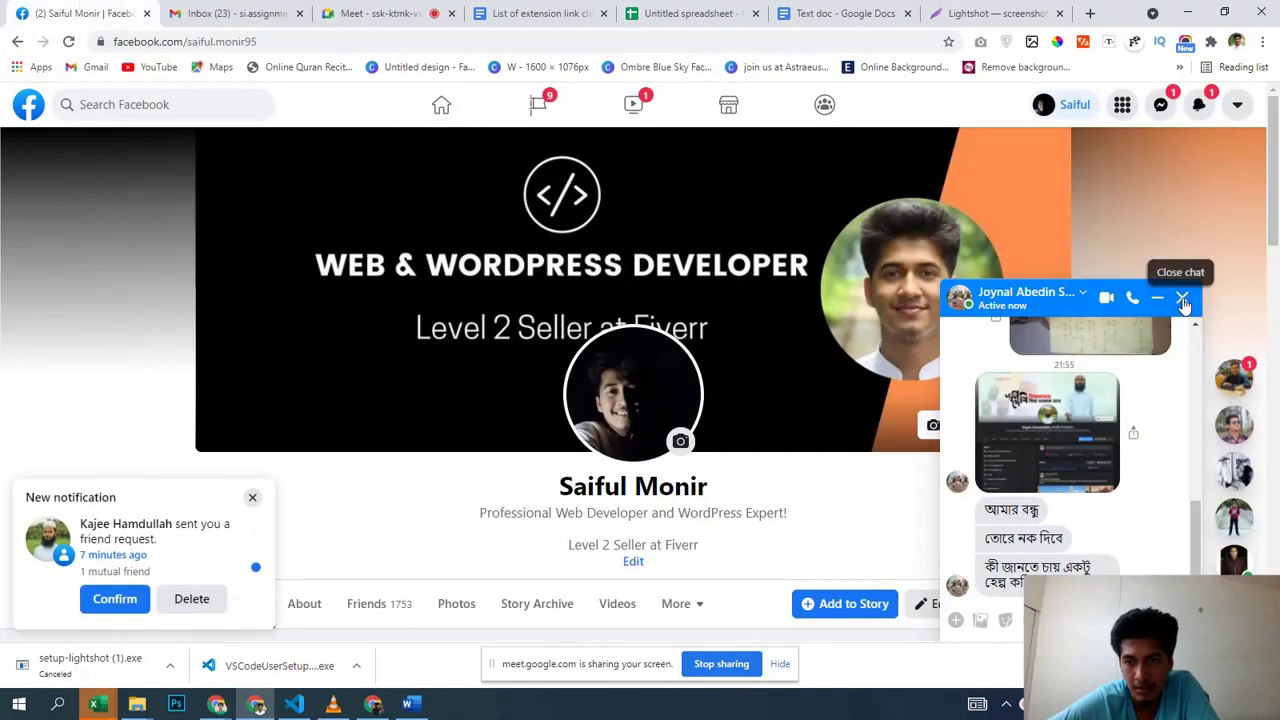
left_click(1183, 300)
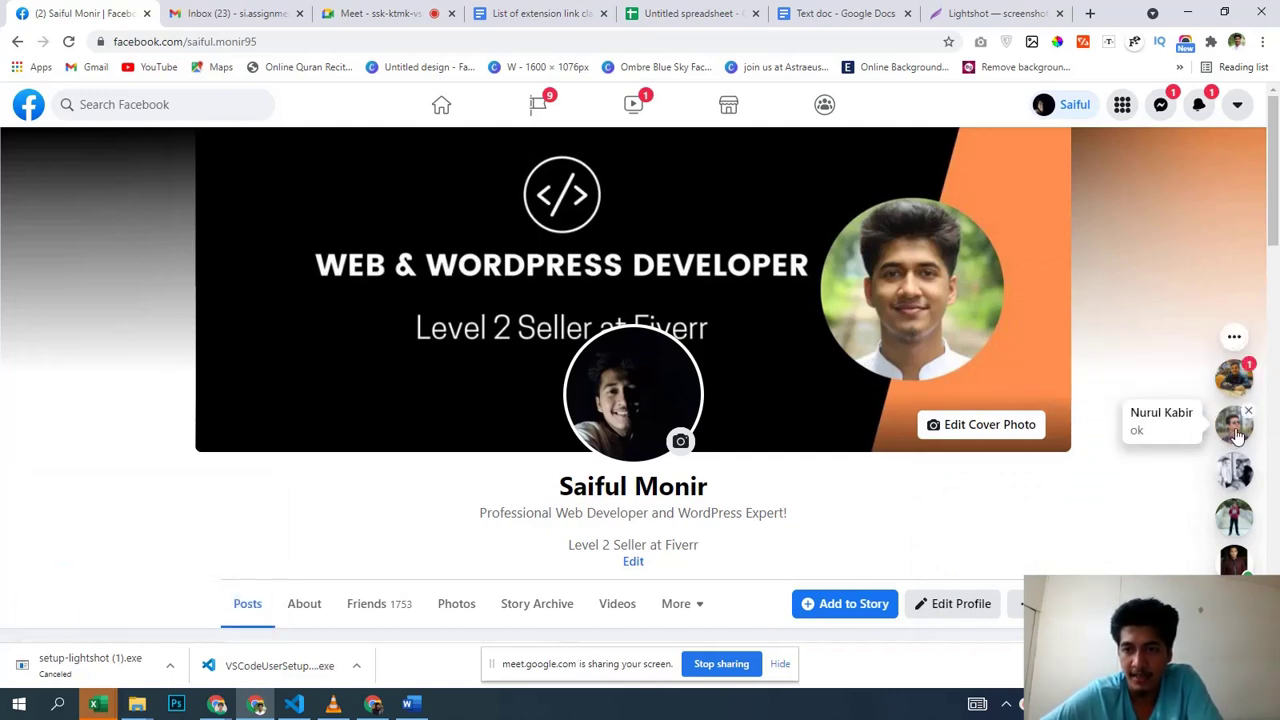
left_click(1235, 428)
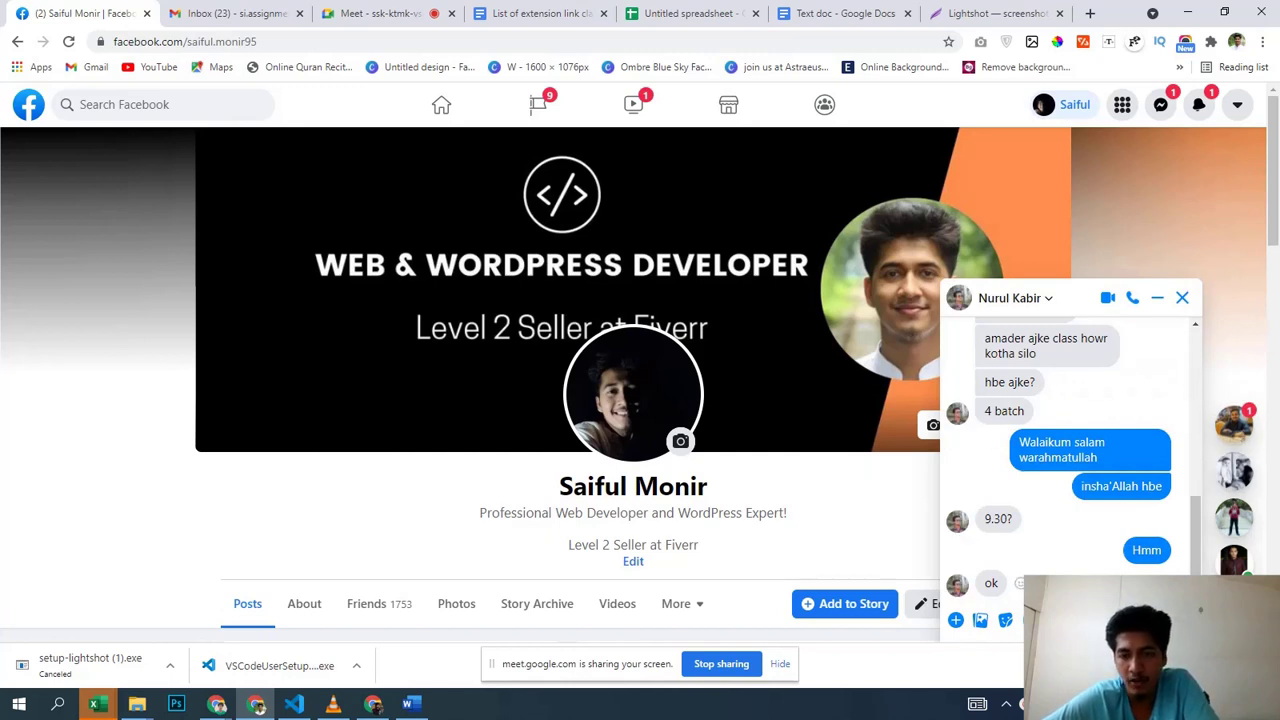
key("ctrl+v")
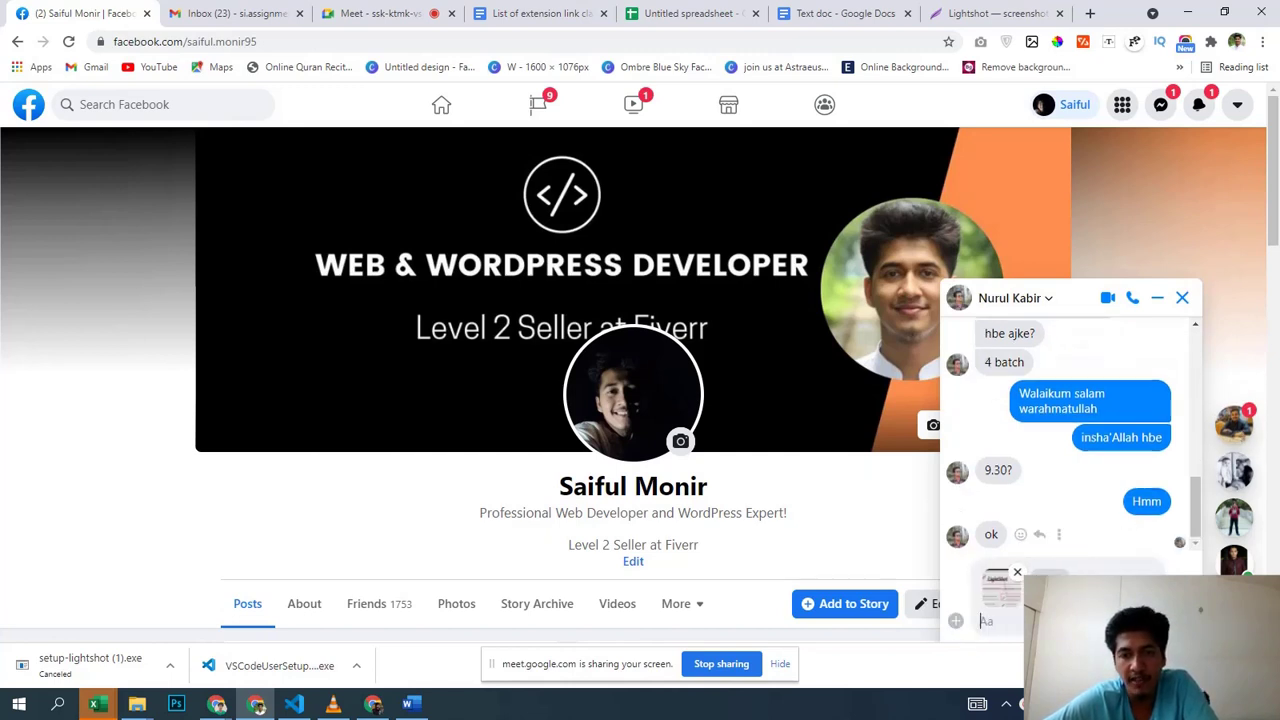
left_click(1017, 572)
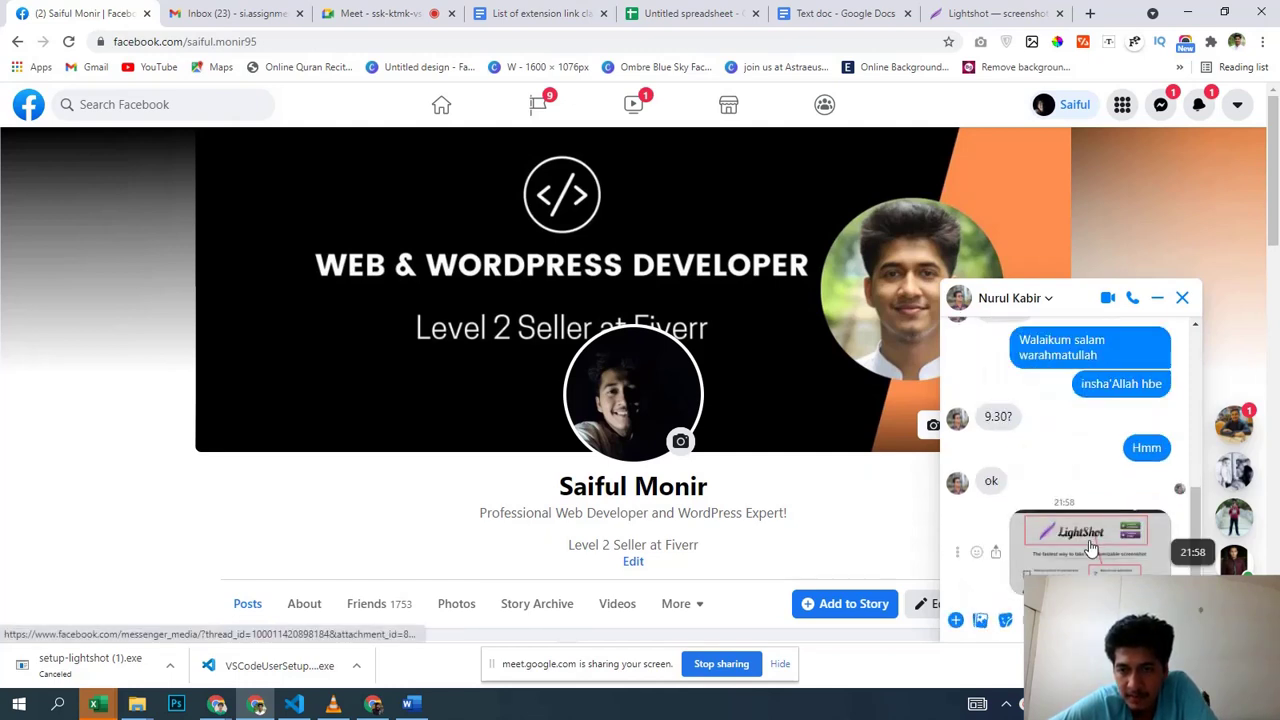
Step: View the sent image full size, then minimise Chrome to the desktop
left_click(1097, 537)
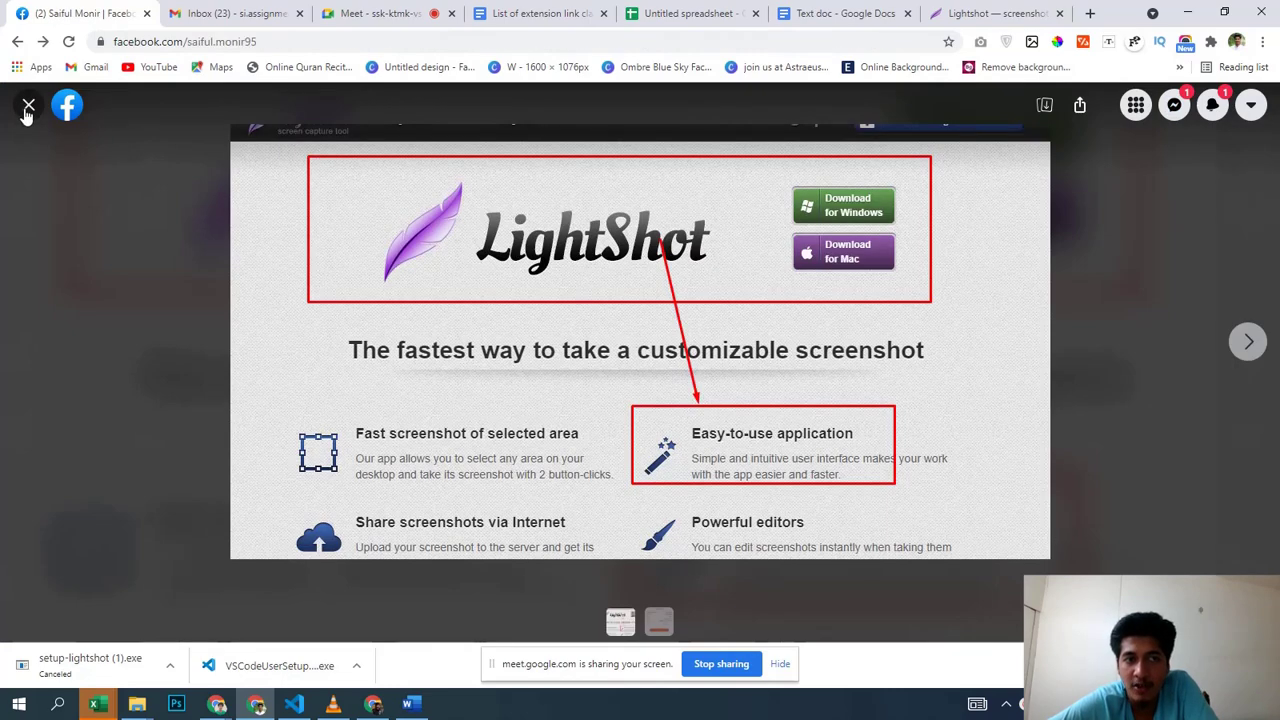
left_click(28, 106)
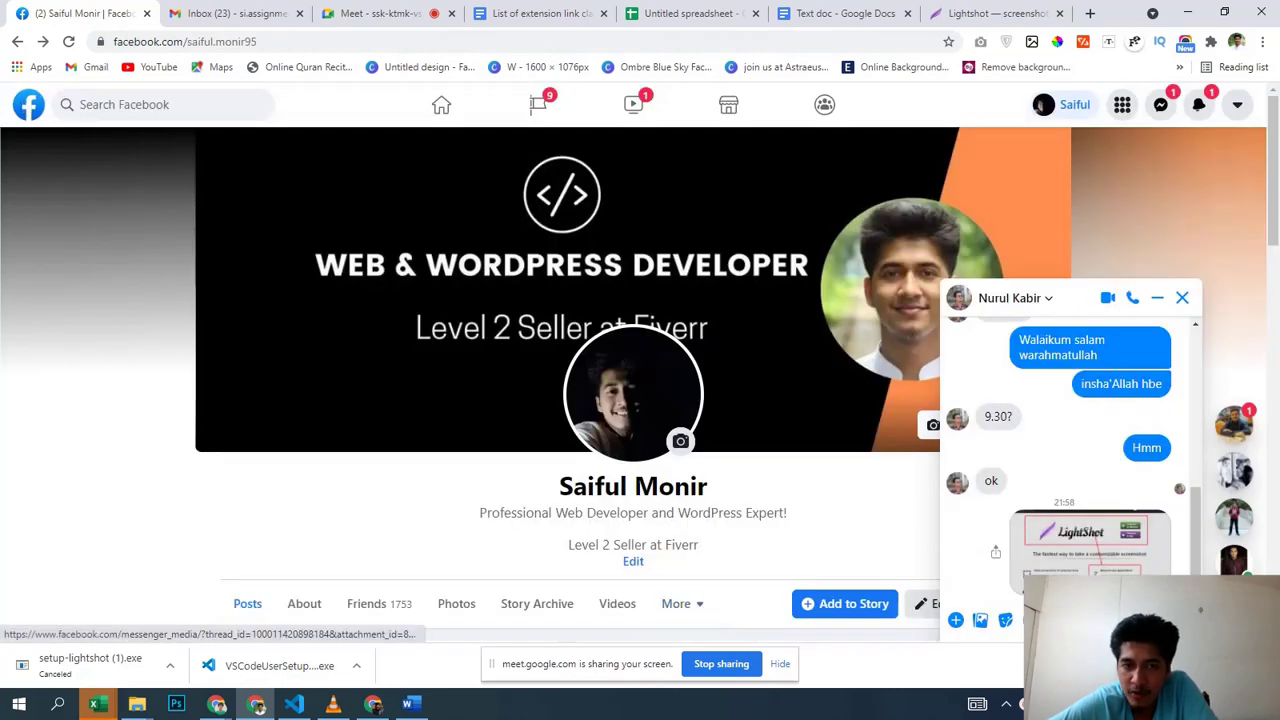
key("super+d")
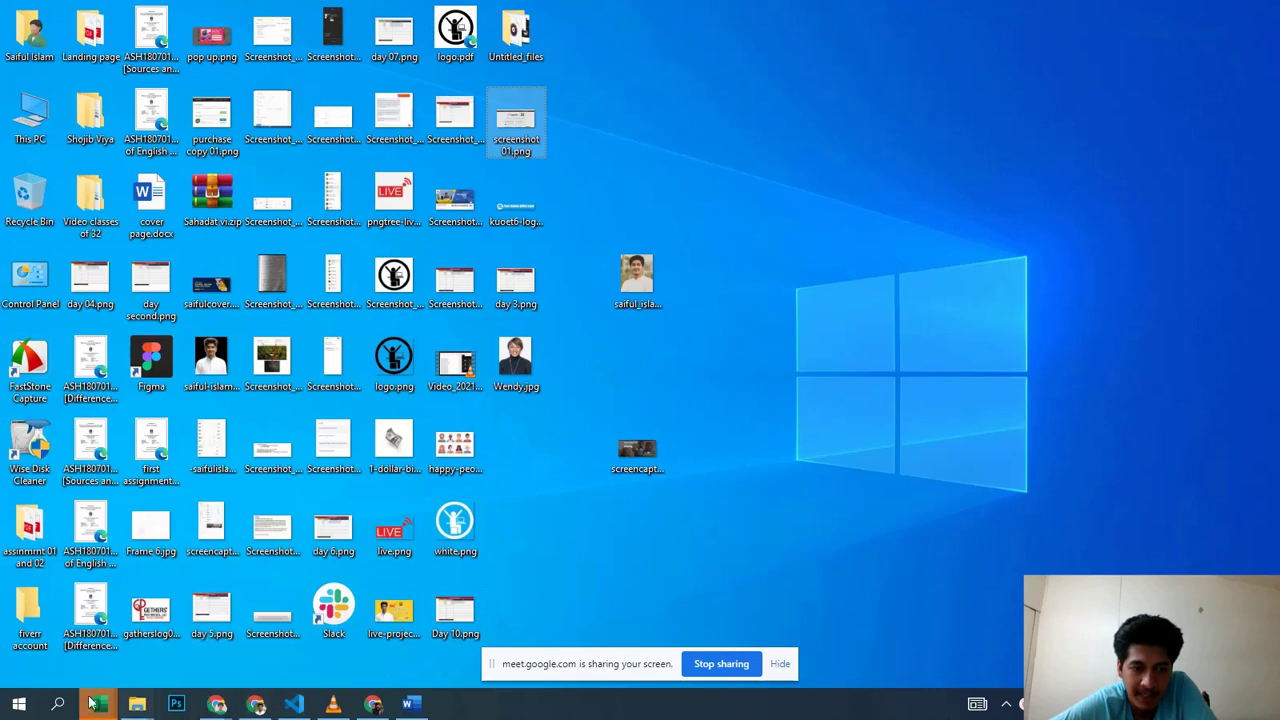
Step: Attach a photo to the chat, browsing the Desktop files for the screenshot
left_click(254, 705)
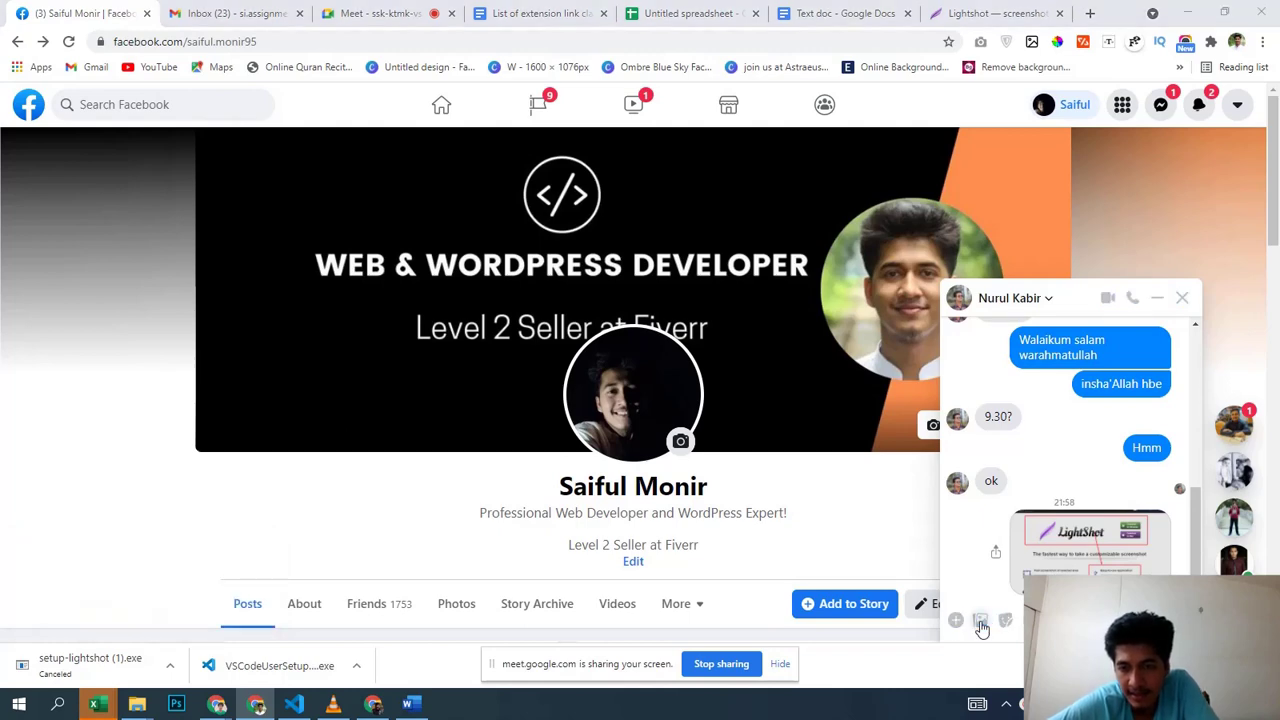
left_click(981, 622)
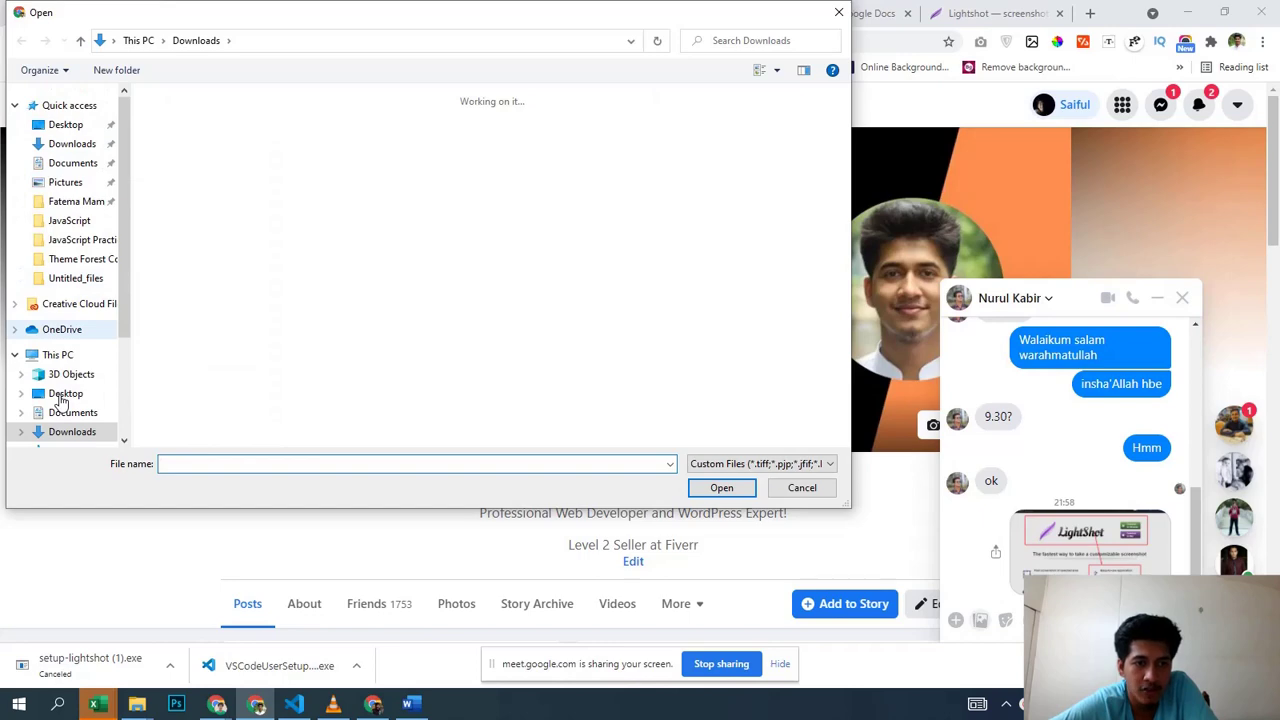
left_click(62, 396)
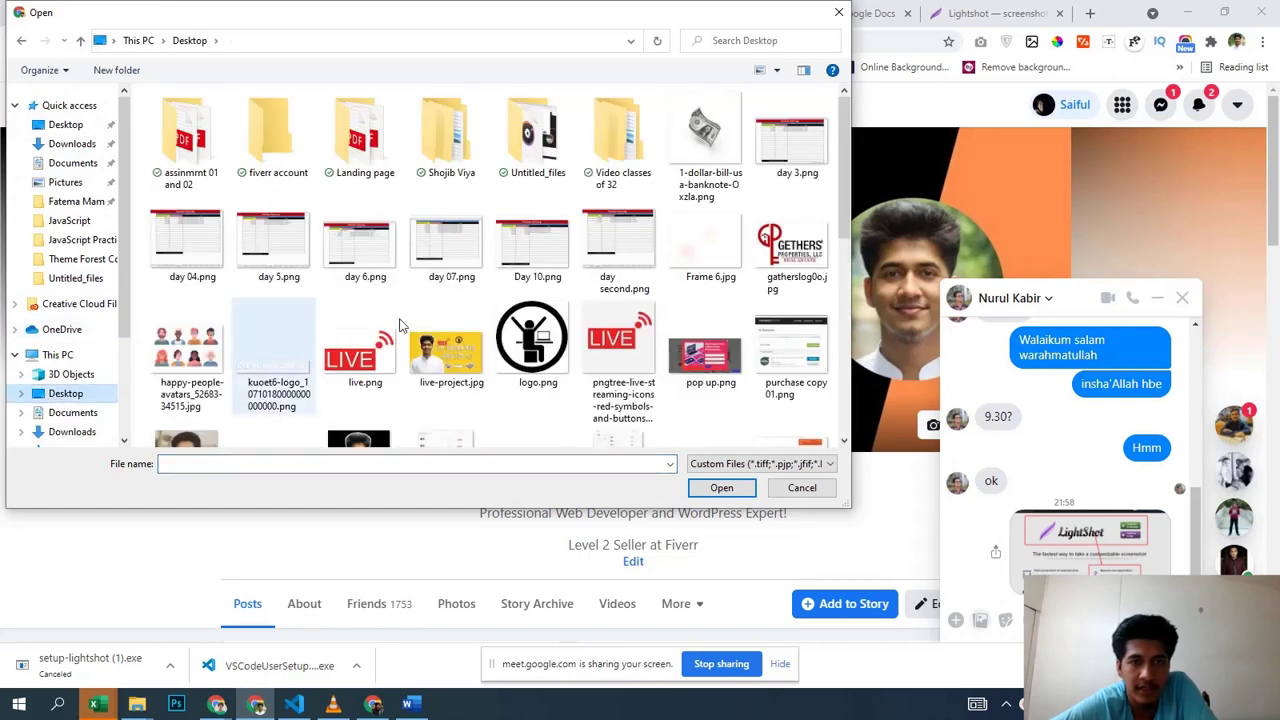
left_click(480, 260)
key("s")
key("s")
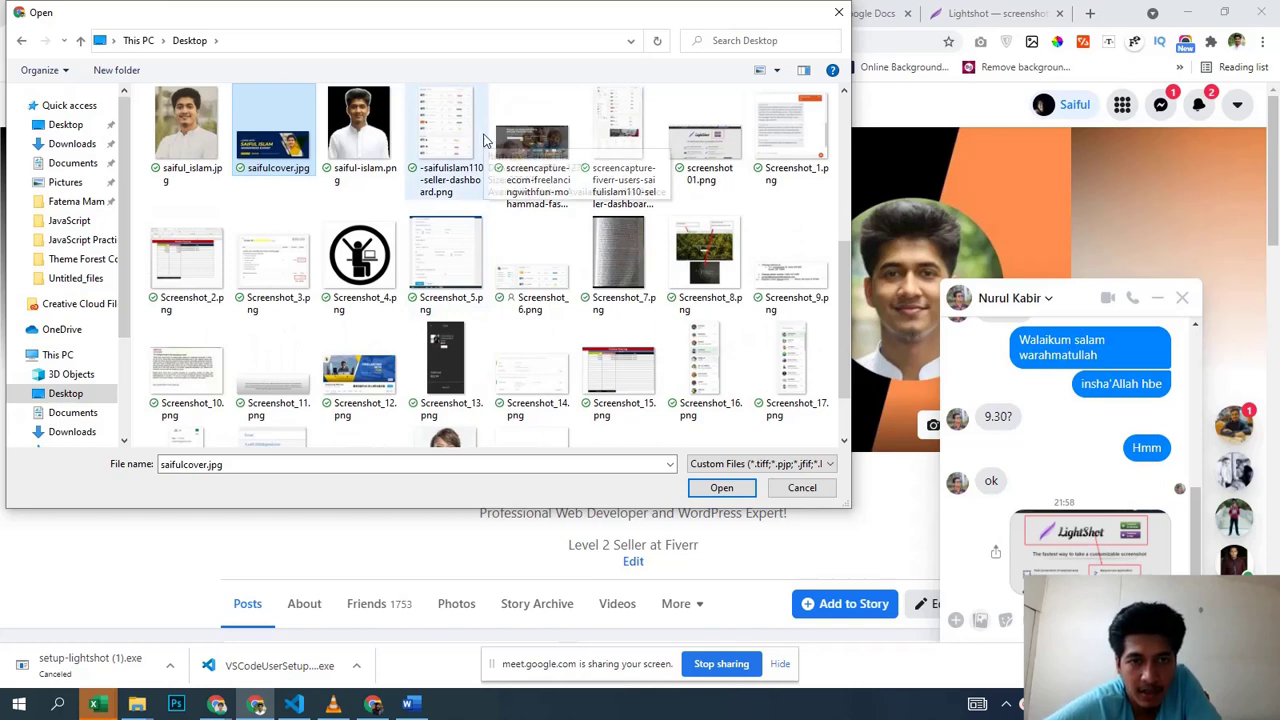
key("s")
key("s")
key("s")
key("s")
key("s")
key("s")
key("s")
key("s")
key("s")
key("s")
key("s")
key("s")
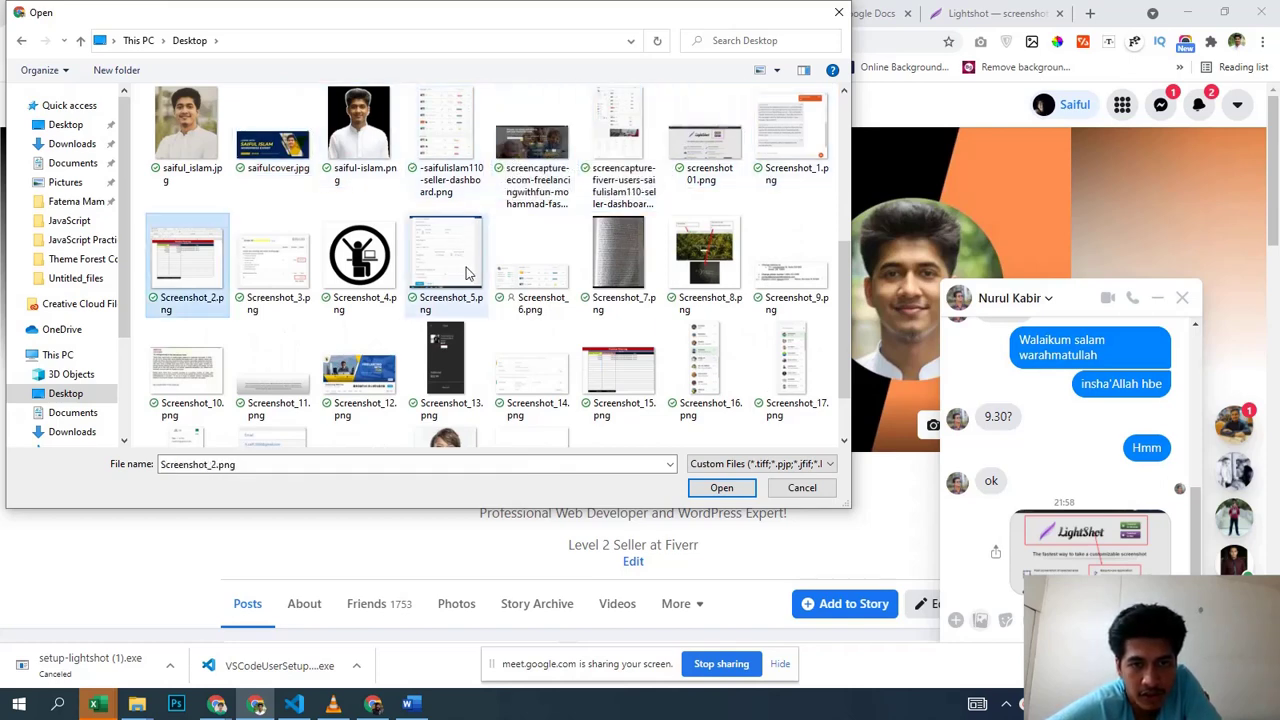
key("s")
key("s")
key("s")
key("s")
key("s")
key("s")
key("s")
key("s")
key("s")
key("s")
key("s")
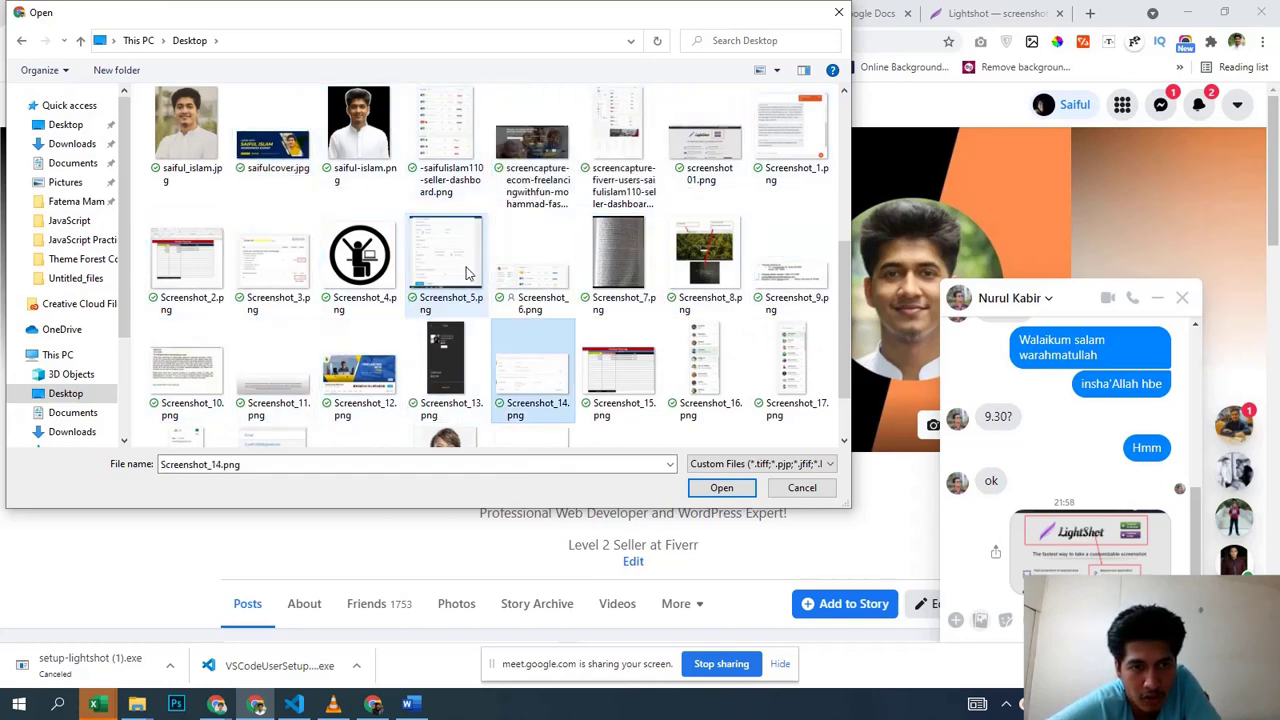
key("s")
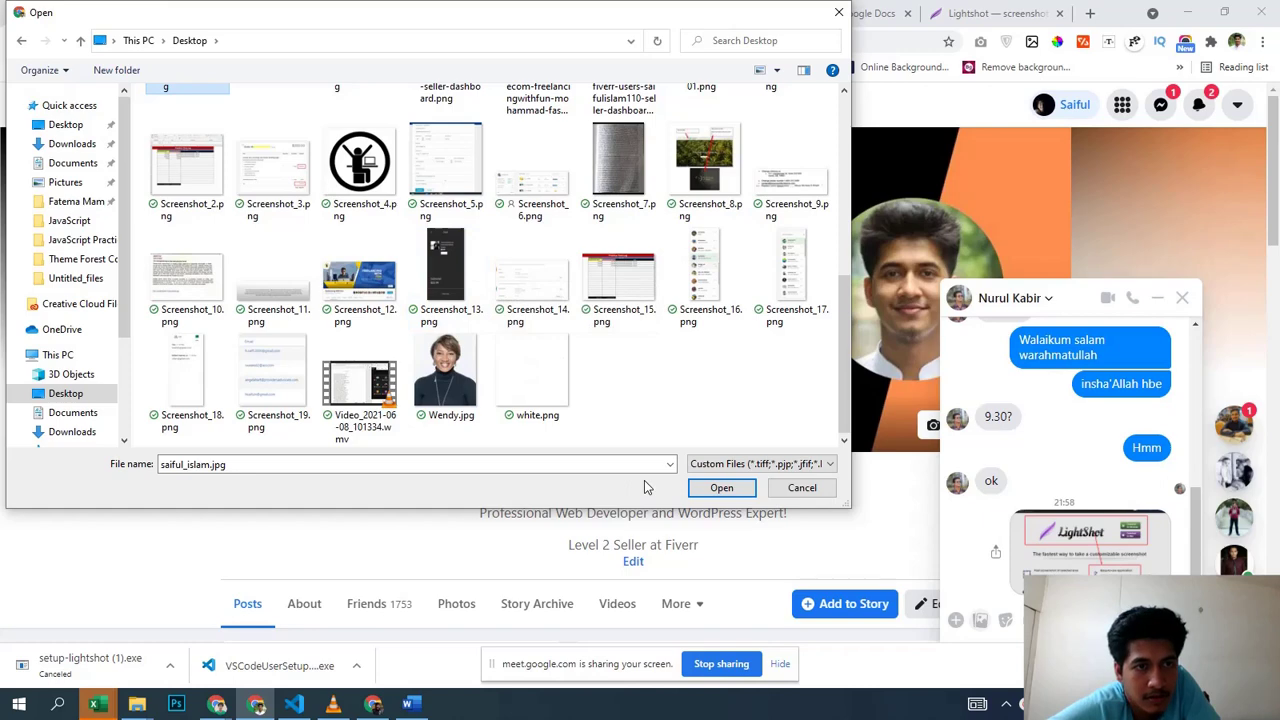
Step: Sort the Desktop files by date and send screenshot 01.png into the chat
left_click(761, 72)
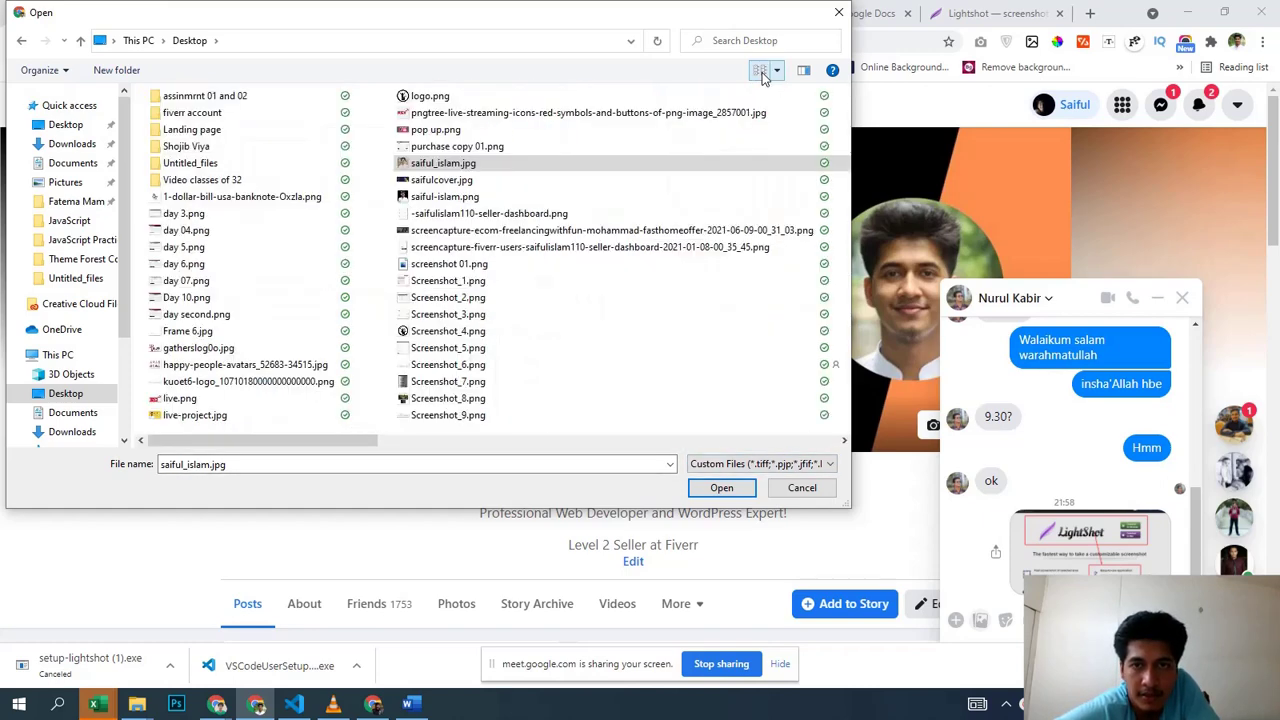
left_click(761, 72)
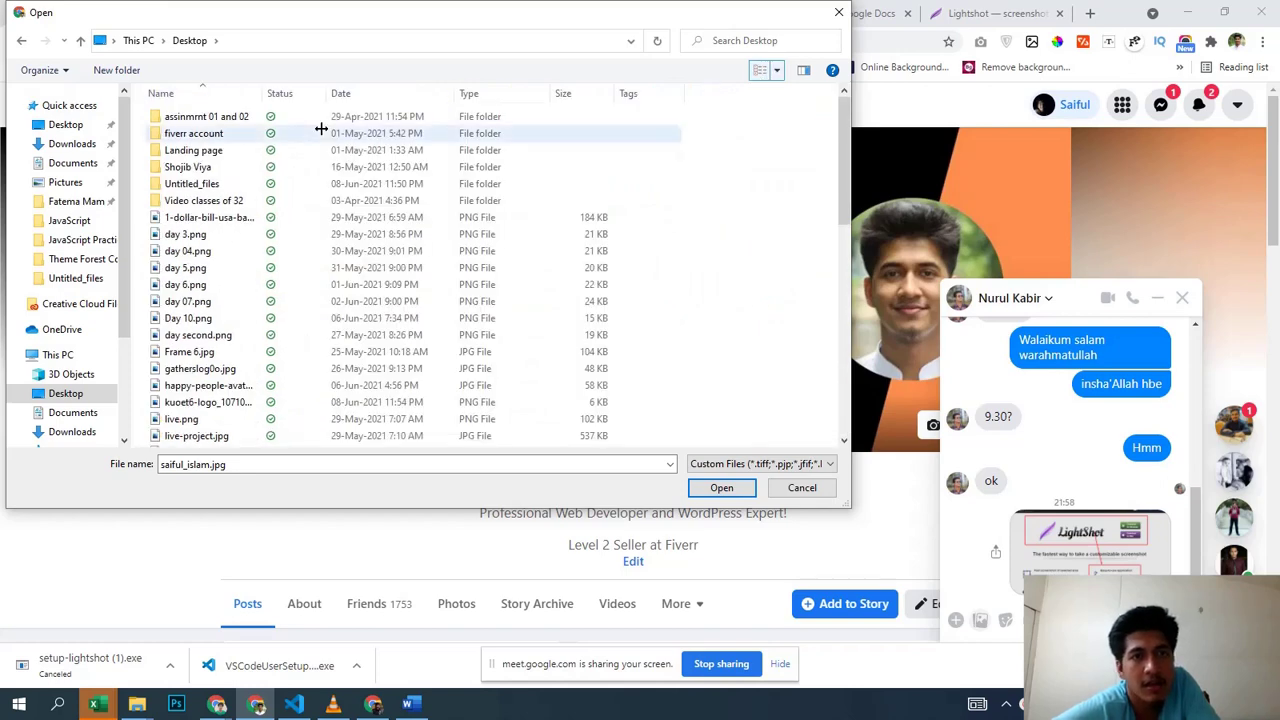
left_click(345, 96)
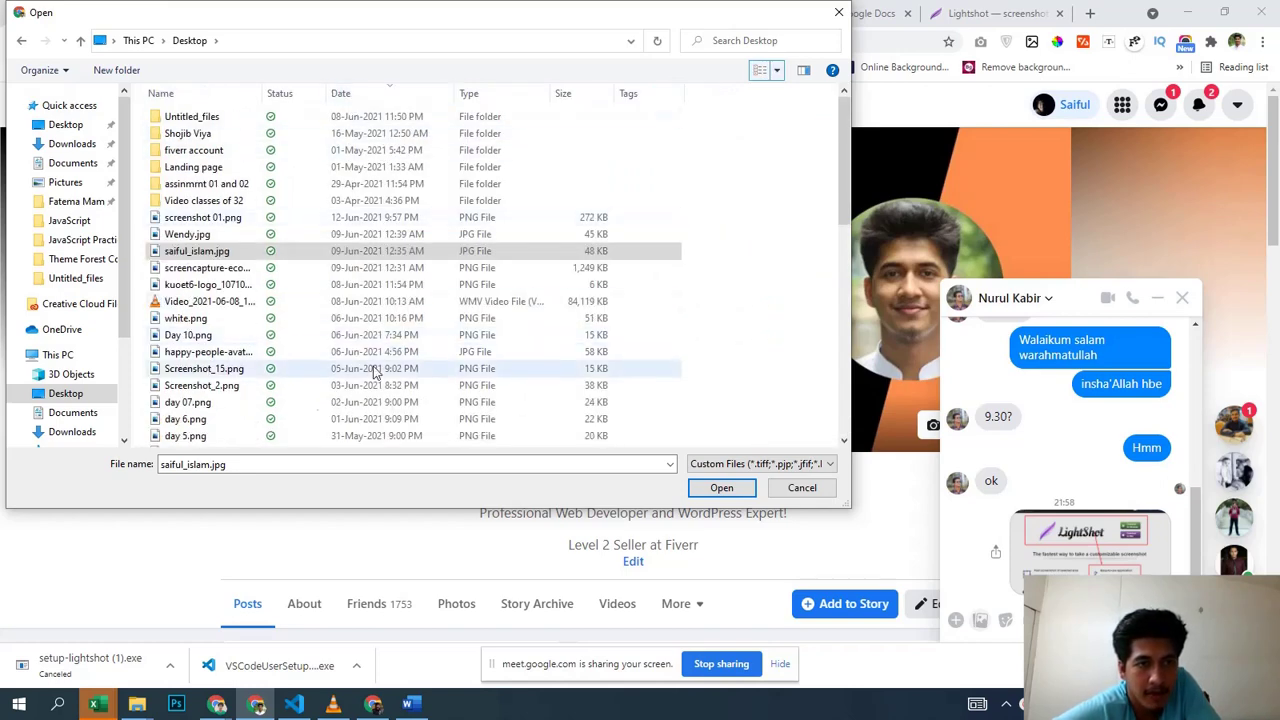
left_click(233, 219)
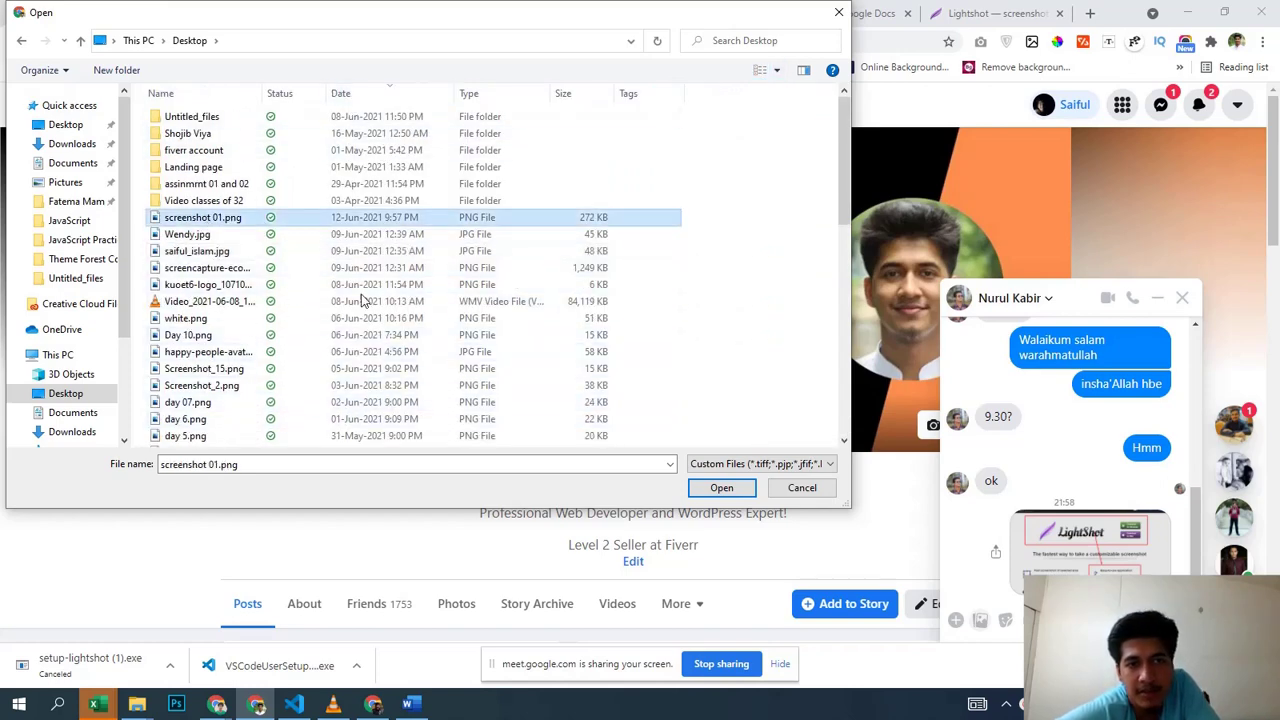
left_click(721, 487)
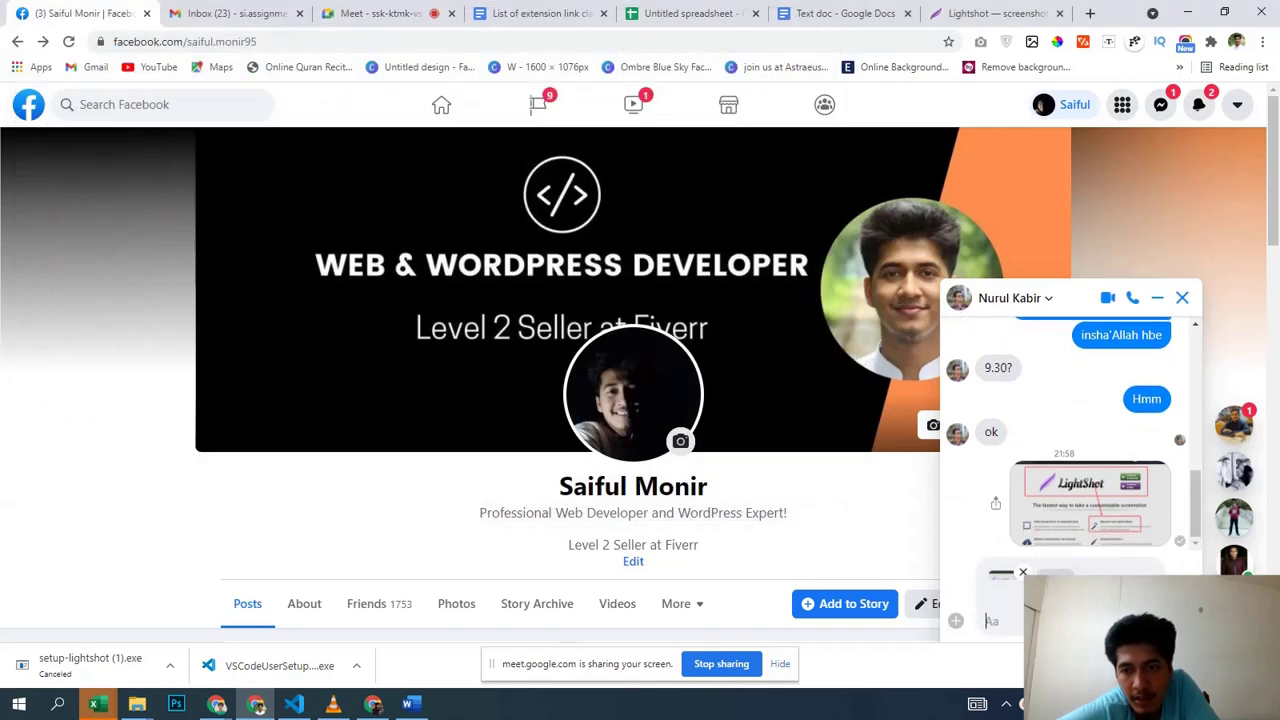
key("Return")
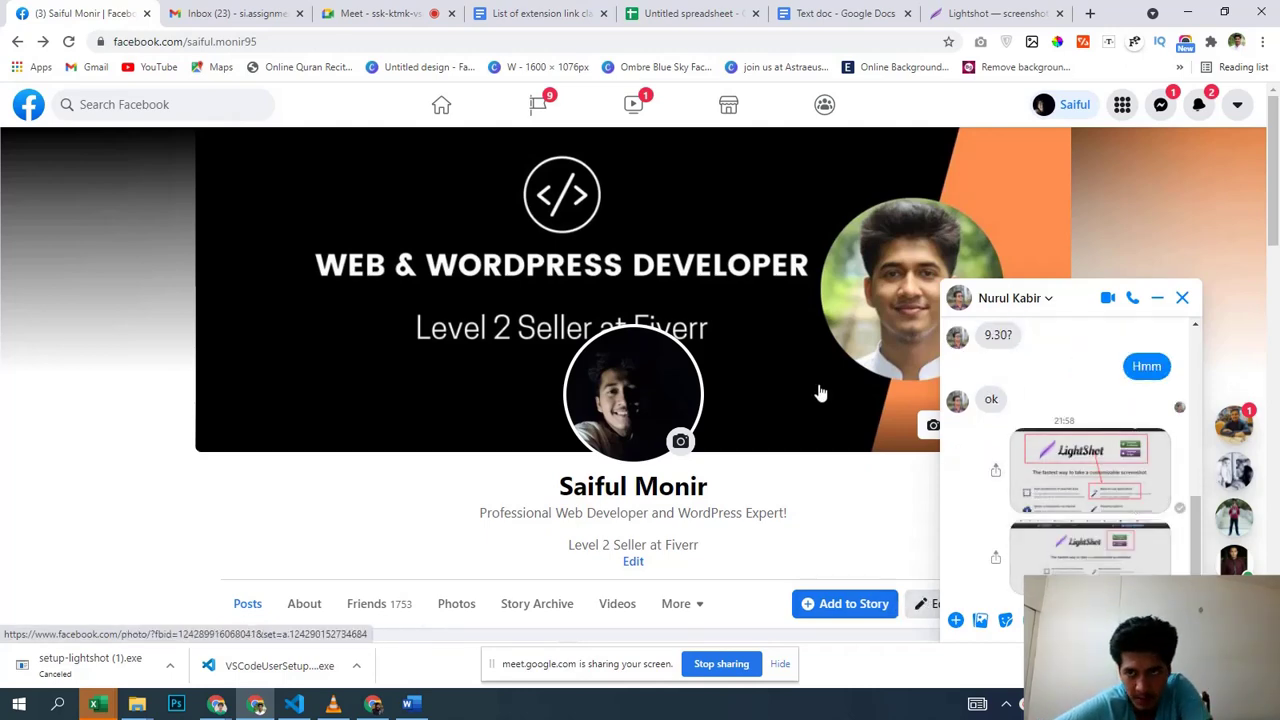
left_click(966, 13)
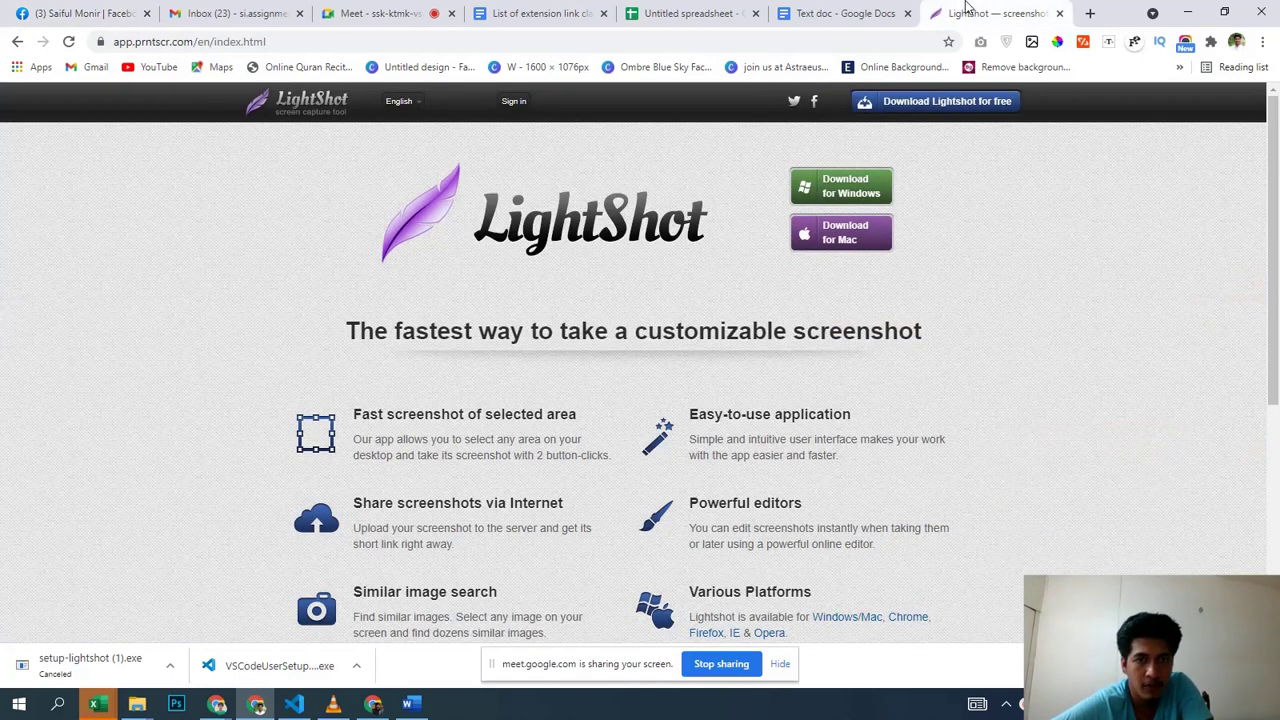
Step: Capture the Lightshot web page and draw four red arrows across it
key("Print")
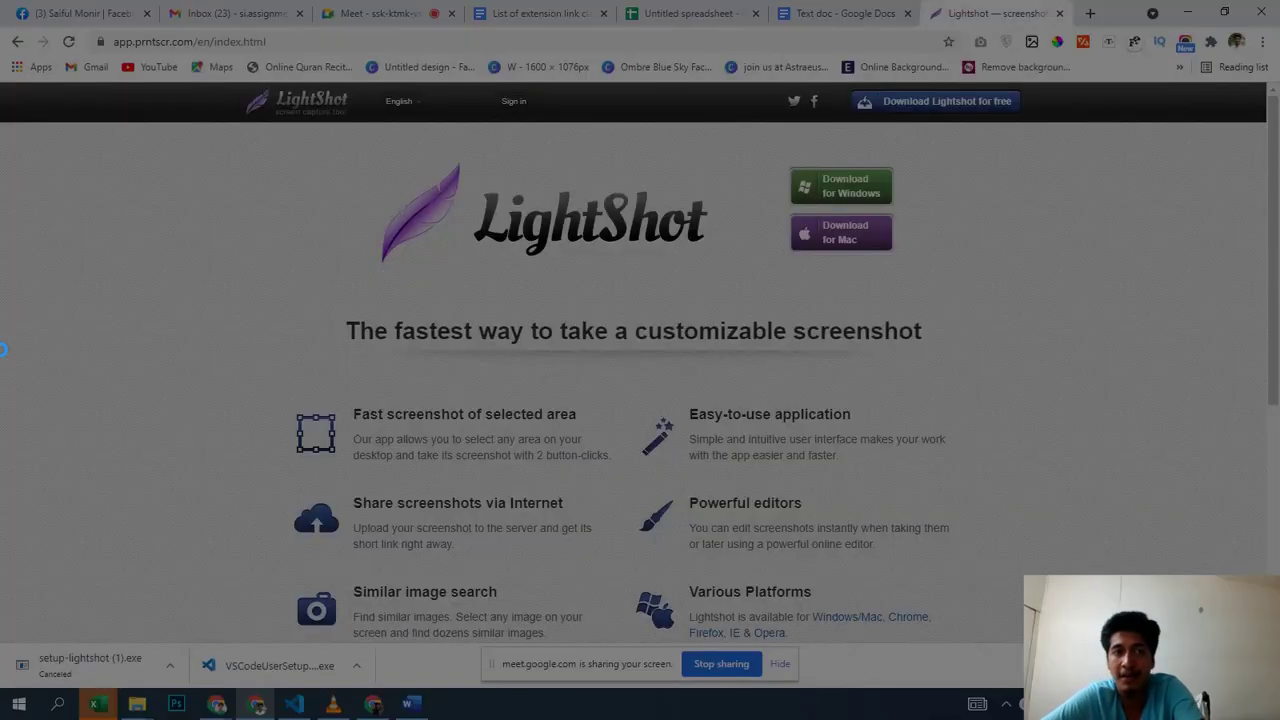
left_click_drag(16, 0, 1122, 646)
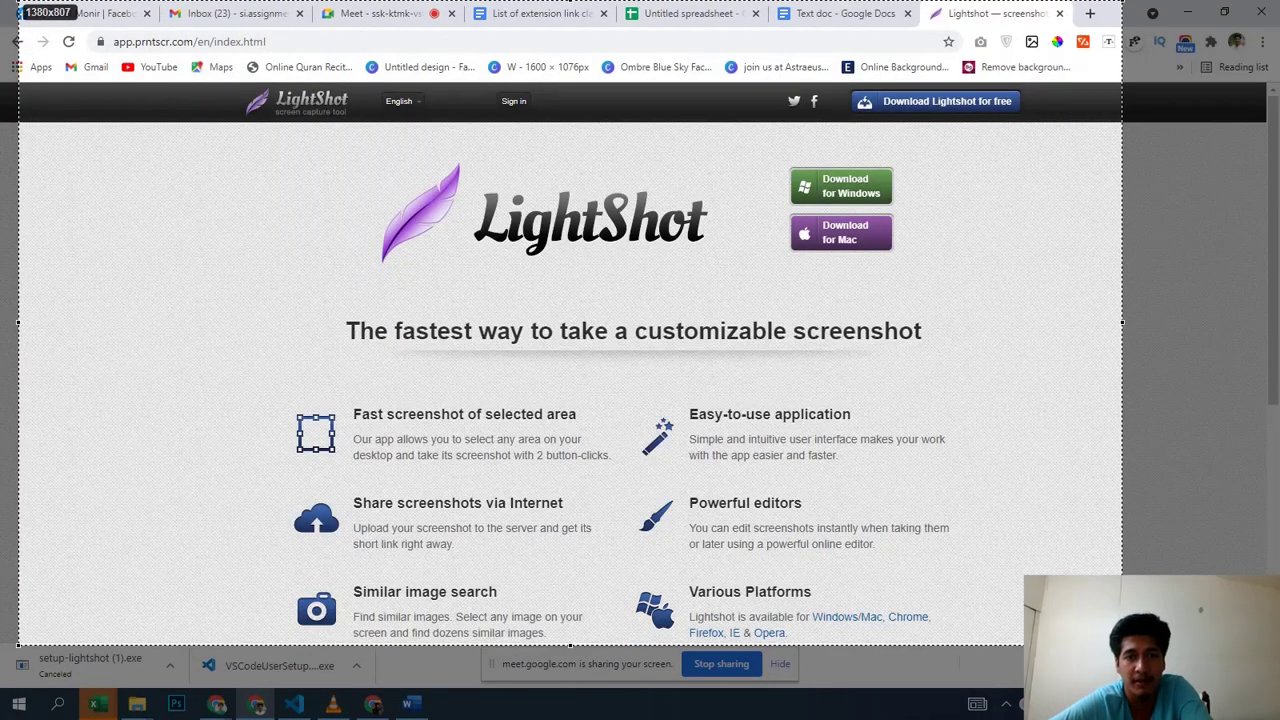
left_click_drag(921, 393, 1016, 408)
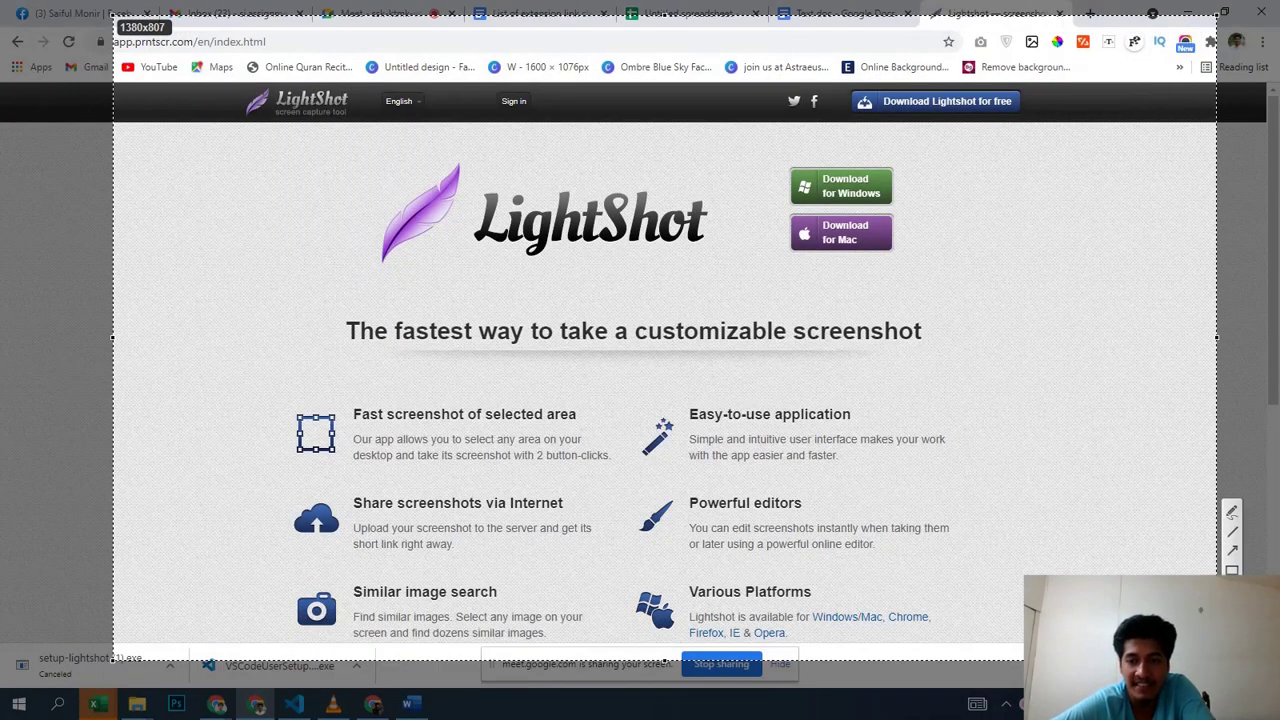
left_click(1233, 552)
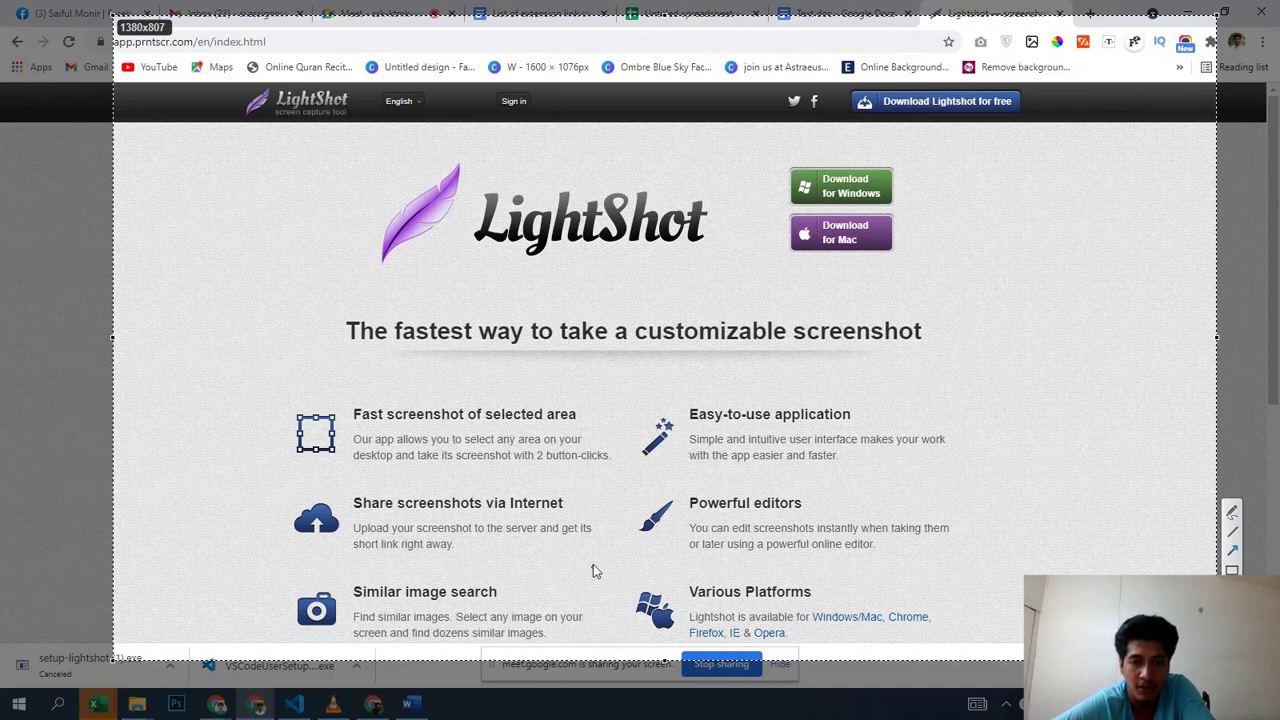
left_click_drag(724, 242, 535, 530)
left_click_drag(332, 222, 840, 566)
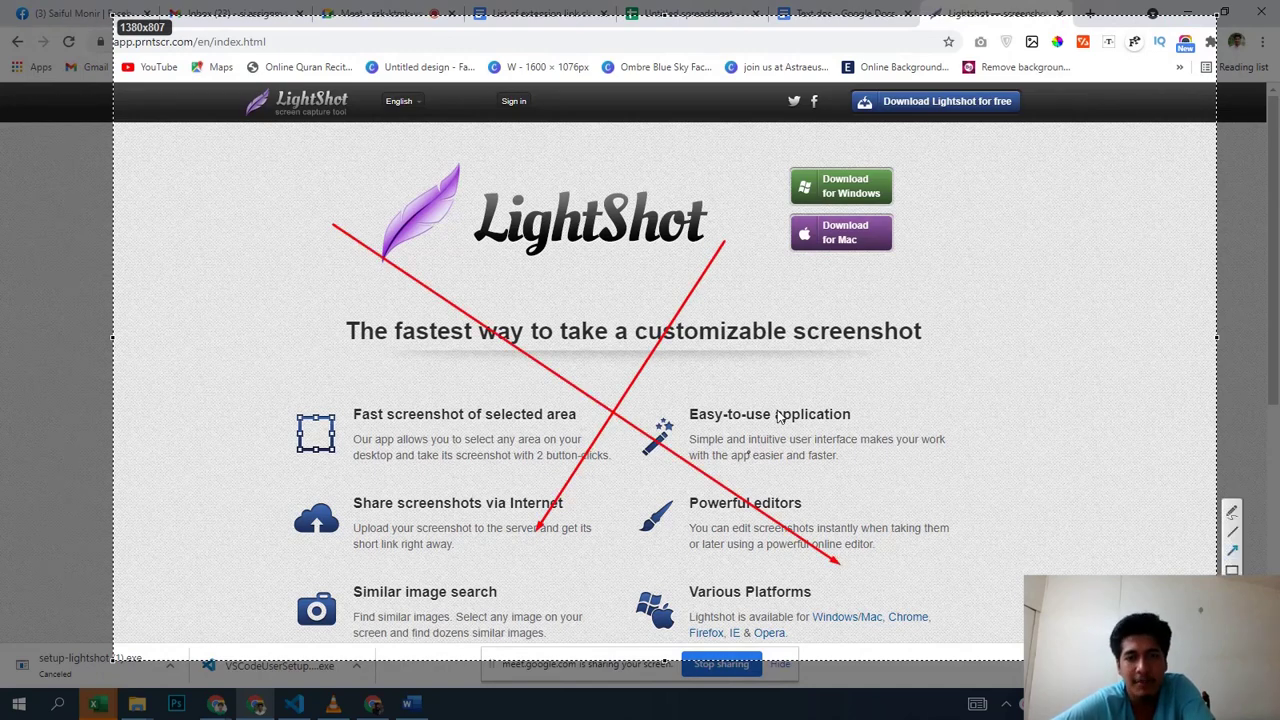
left_click_drag(942, 268, 5, 536)
left_click_drag(166, 318, 468, 606)
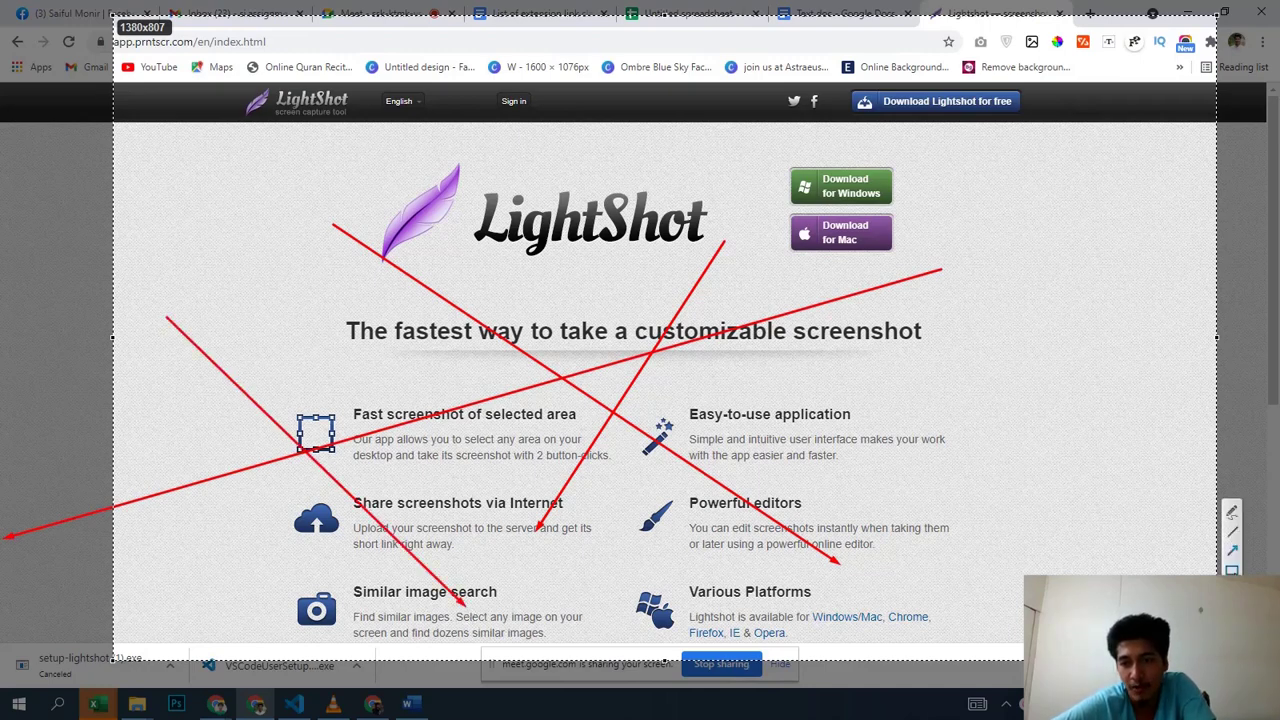
Step: Box the upper content and download buttons with red rectangles, then upload with Ctrl+D
left_click_drag(190, 145, 1108, 573)
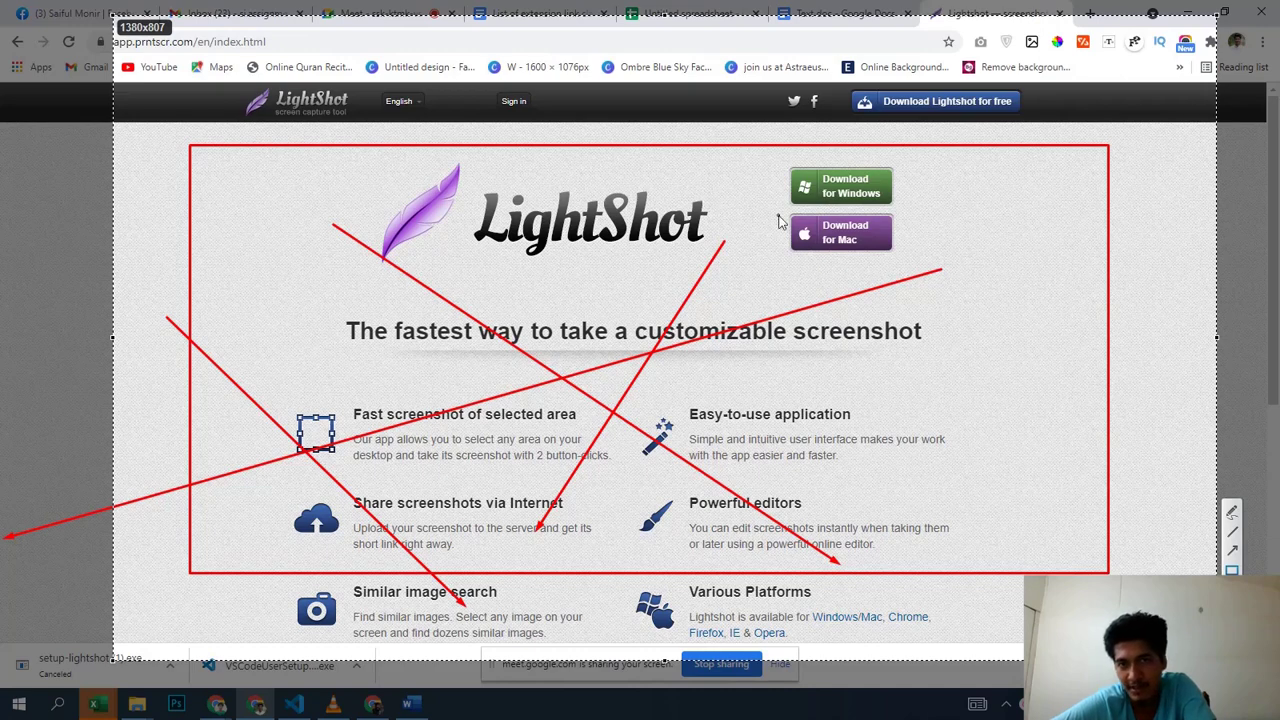
left_click_drag(697, 168, 957, 577)
left_click_drag(1078, 610, 1082, 620)
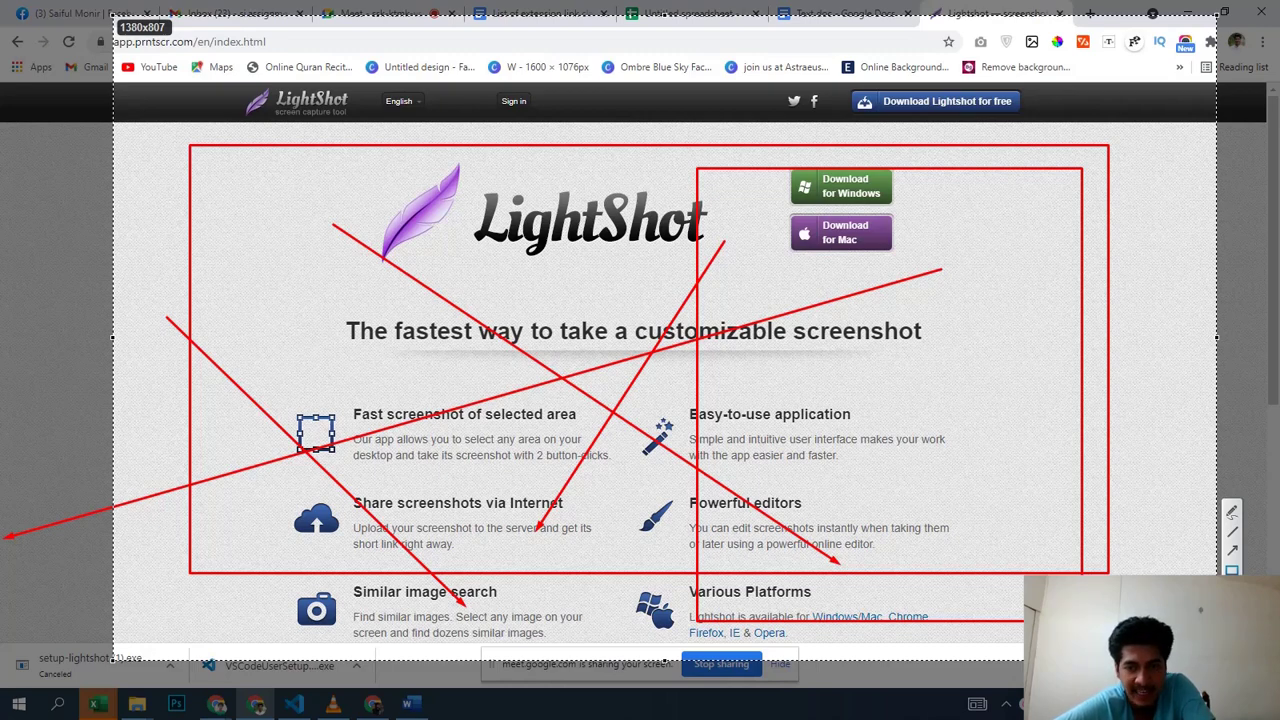
key("ctrl+d")
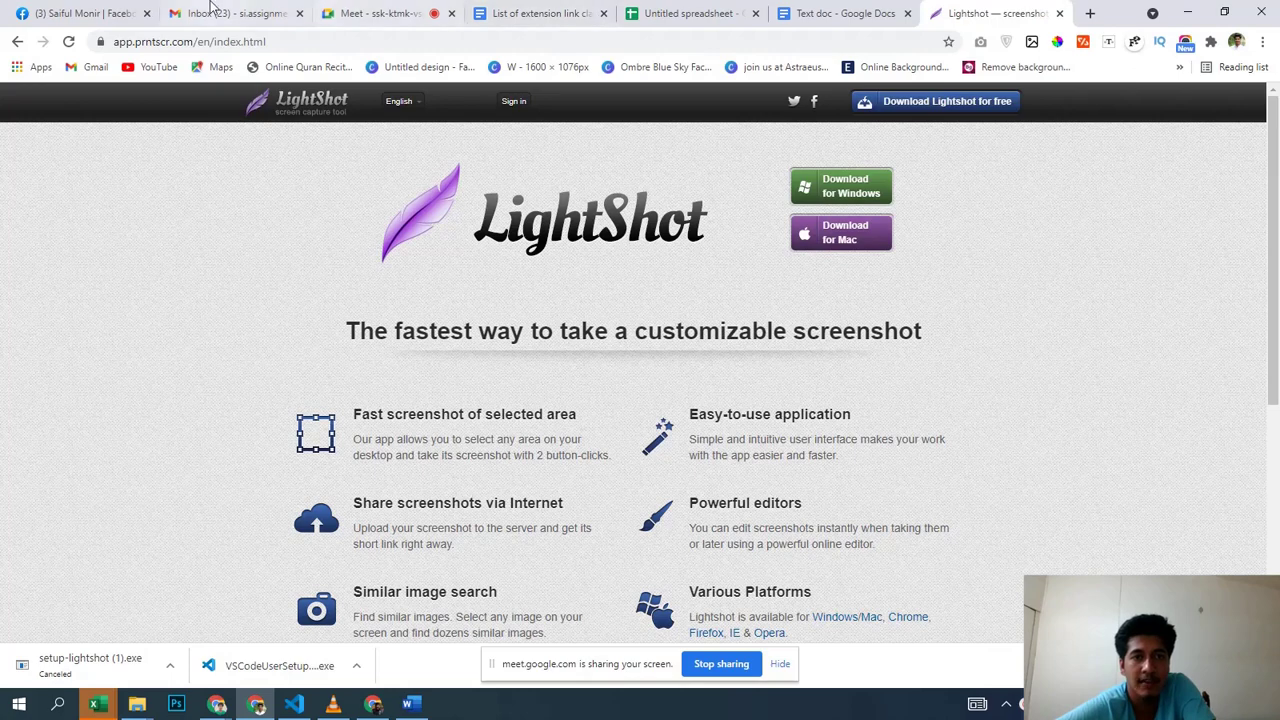
Step: Paste the prnt.sc link into the Facebook chat, send it, and open it
left_click(95, 13)
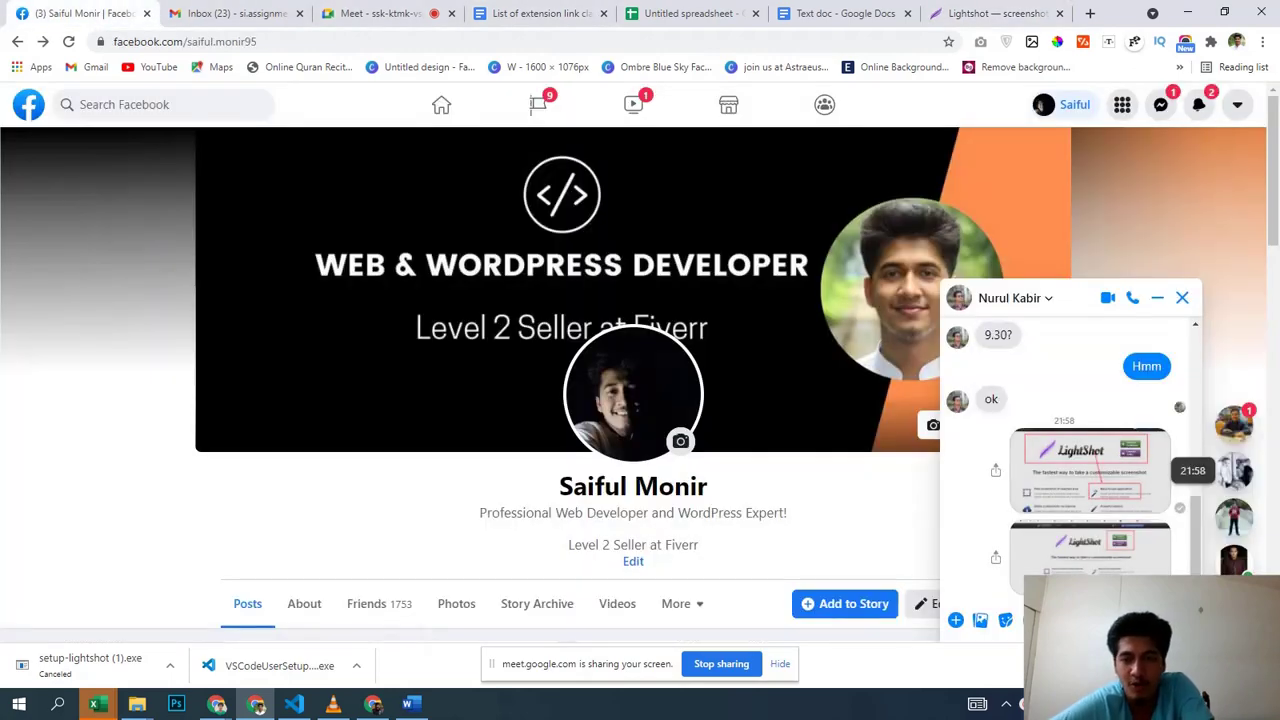
key("ctrl+v")
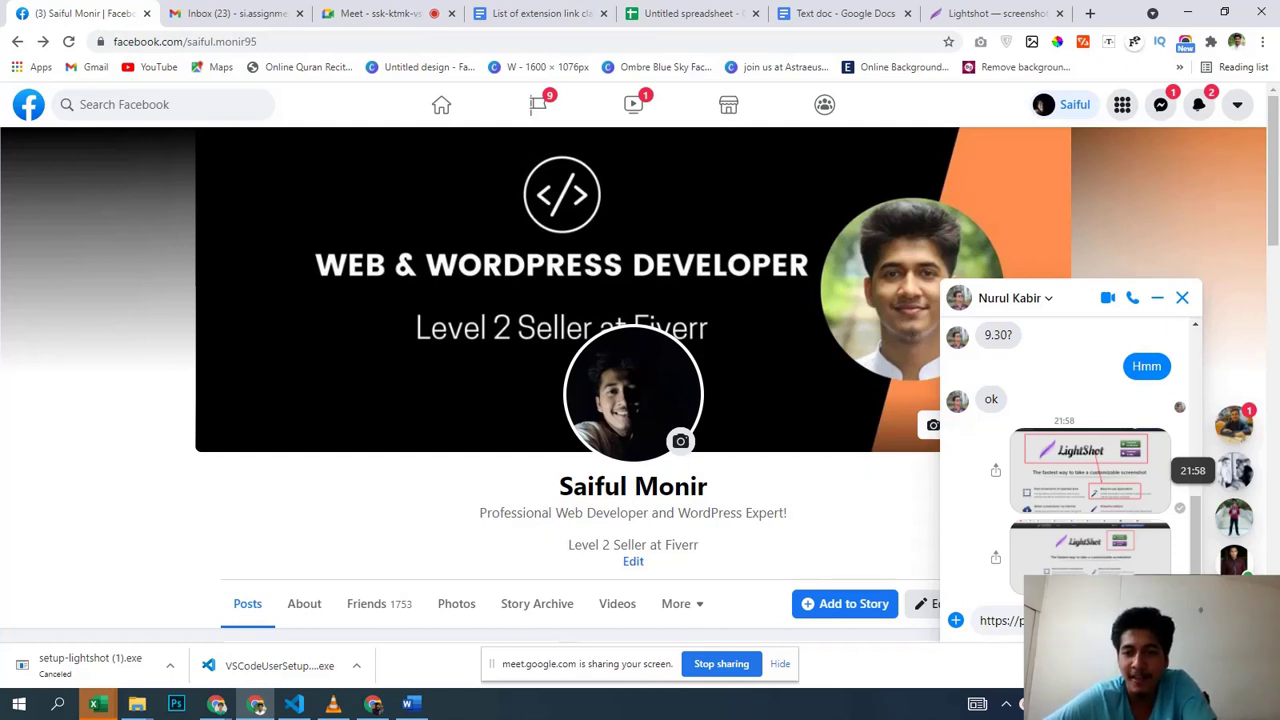
key("Return")
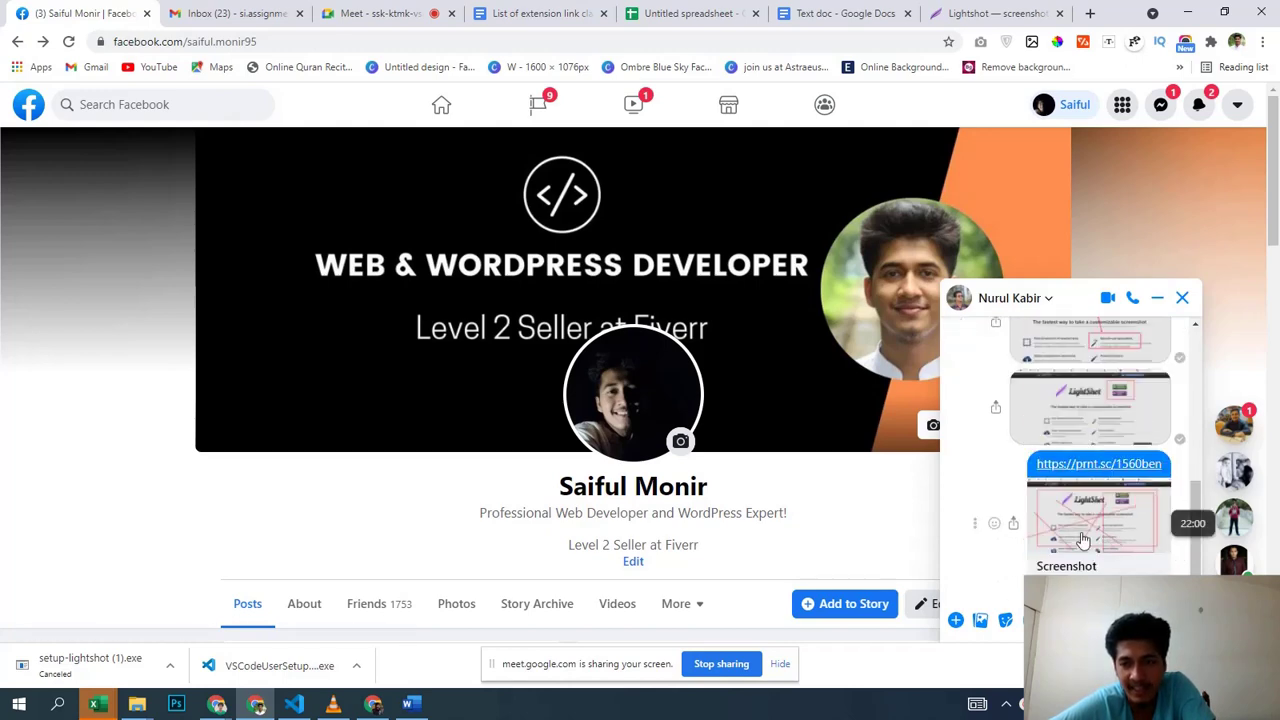
left_click(1108, 475)
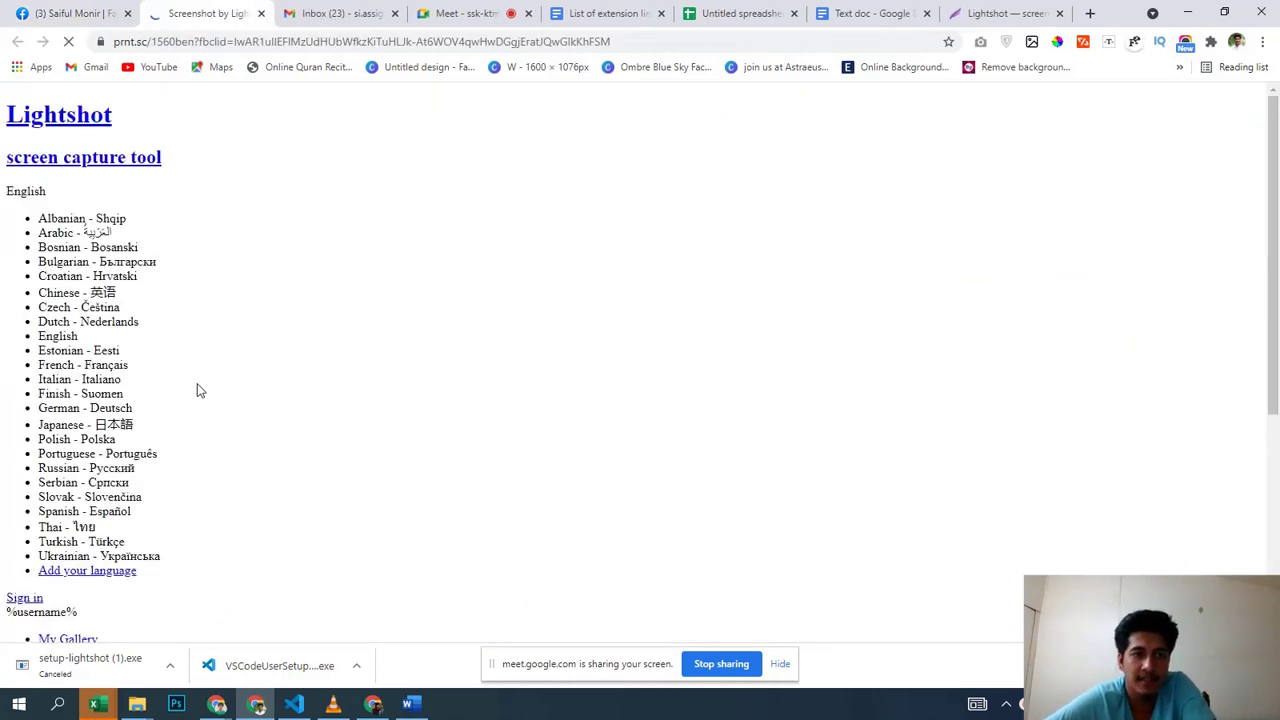
Step: Reload the slow prnt.sc screenshot page, look it over, and close it
scroll(564, 495, "down", 10)
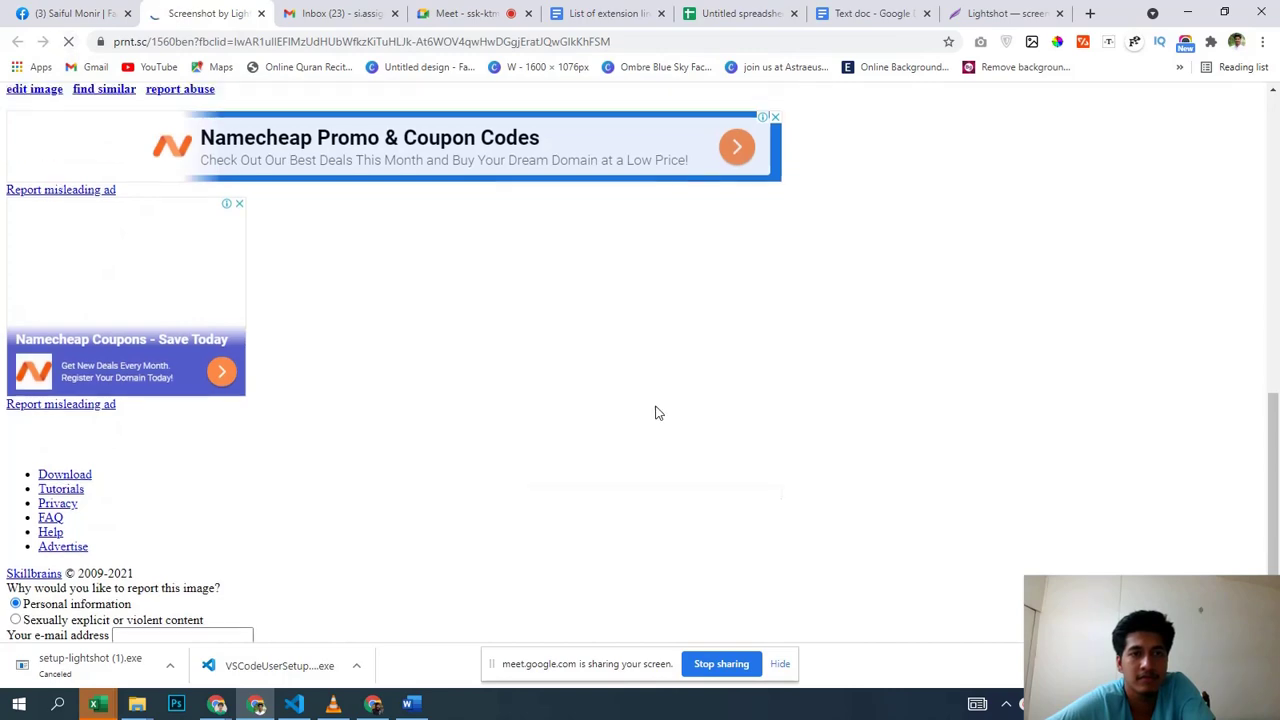
scroll(657, 412, "up", 10)
scroll(657, 412, "down", 10)
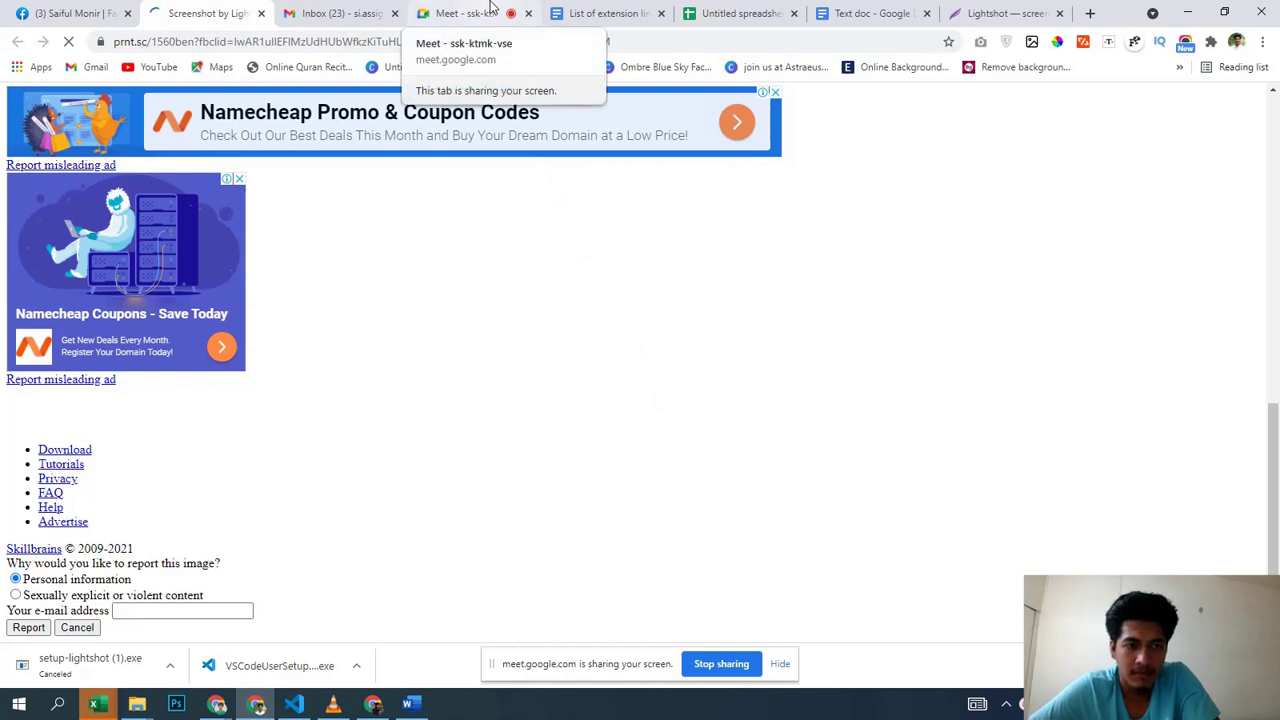
left_click(67, 45)
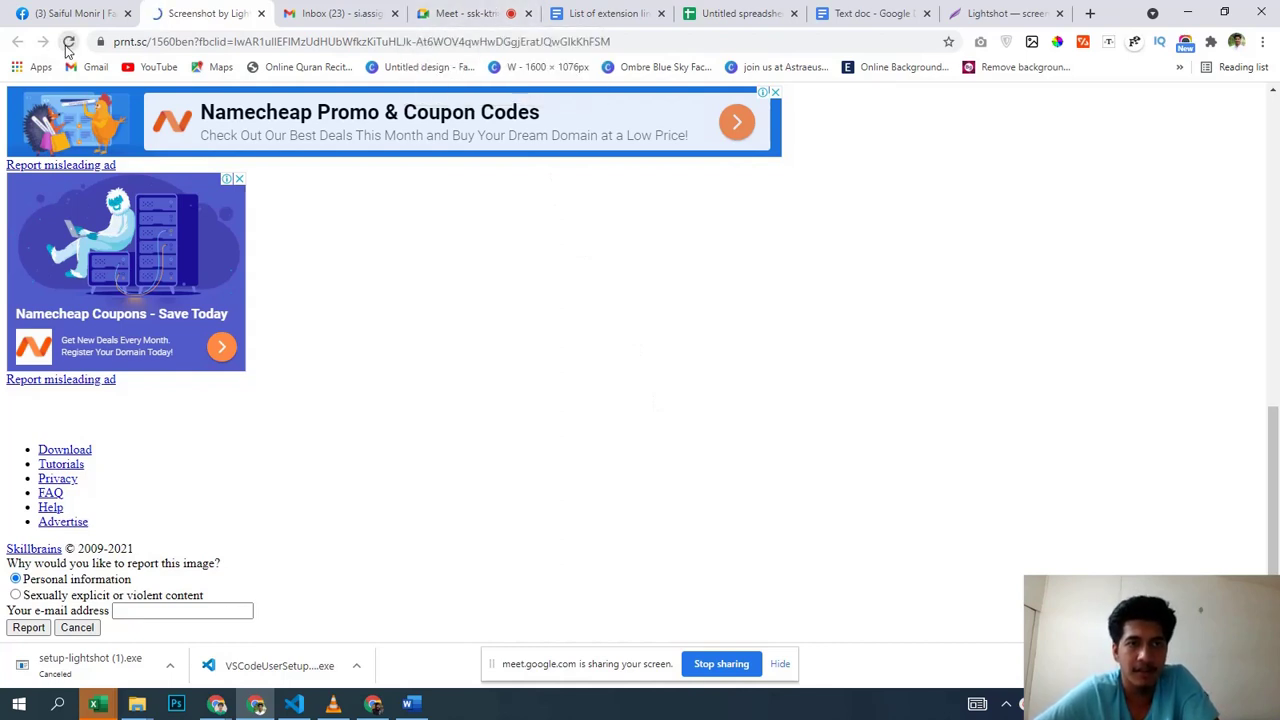
left_click(64, 41)
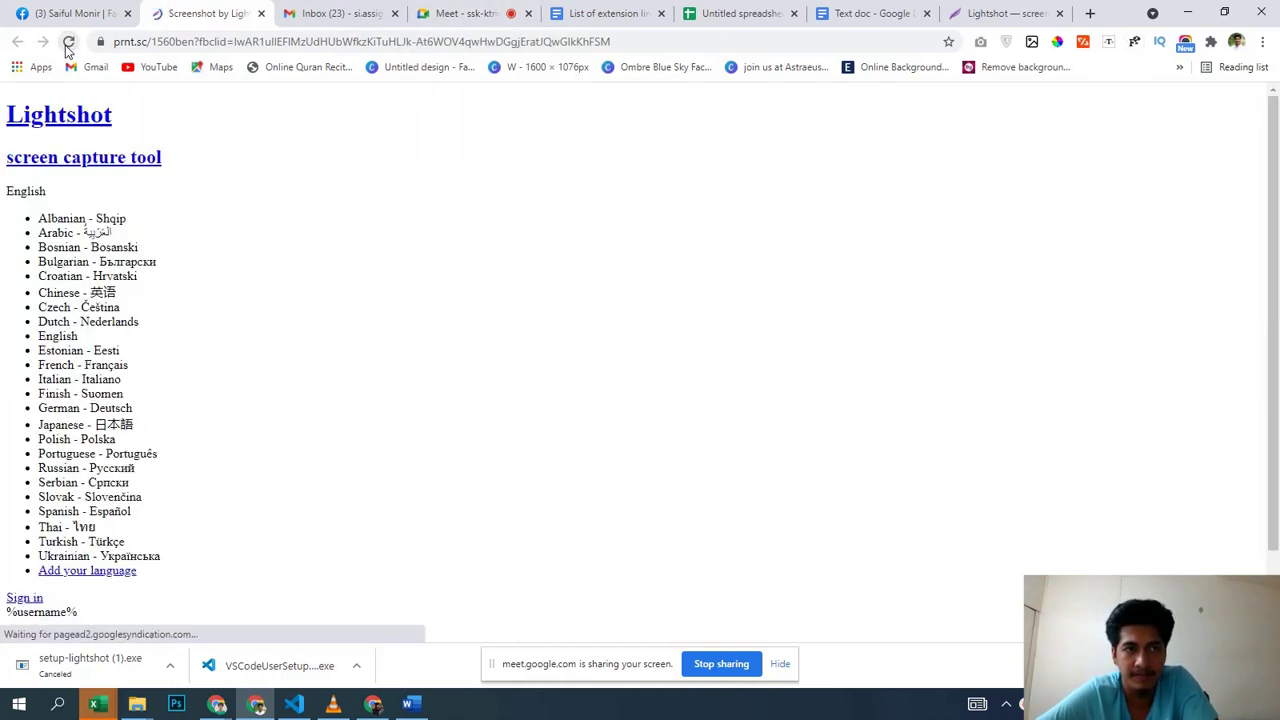
scroll(672, 340, "down", 7)
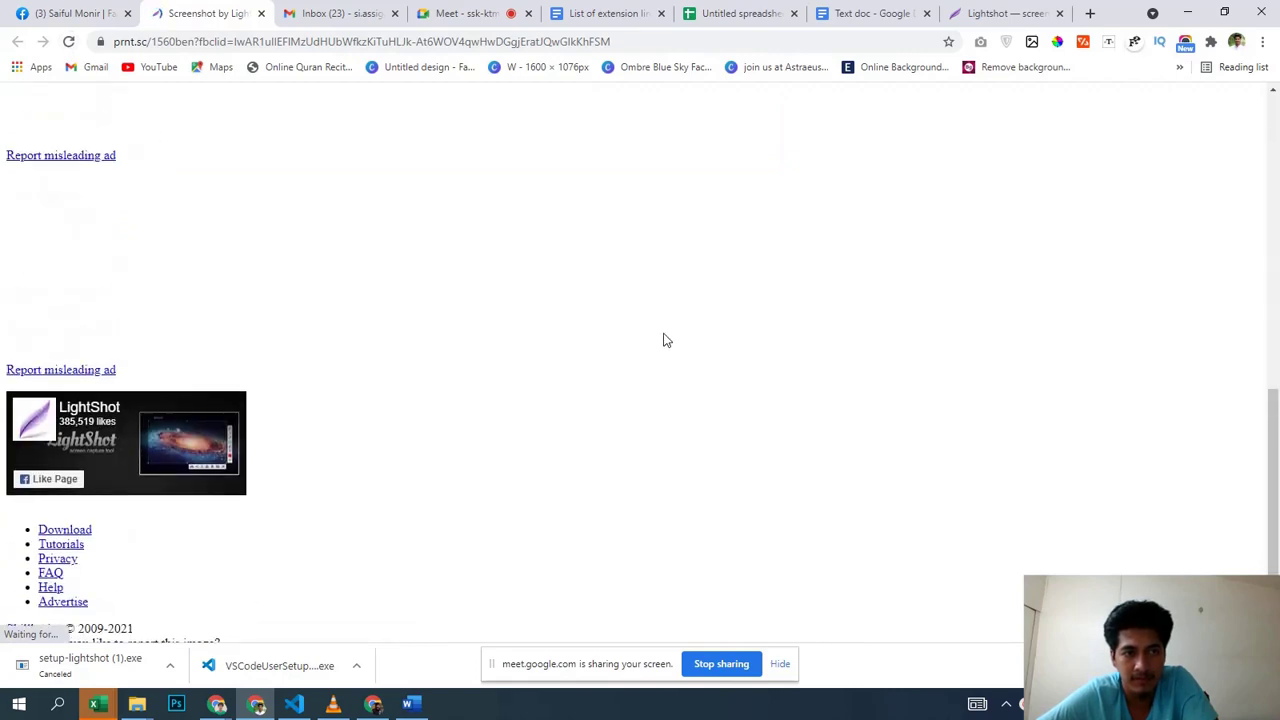
scroll(663, 339, "up", 10)
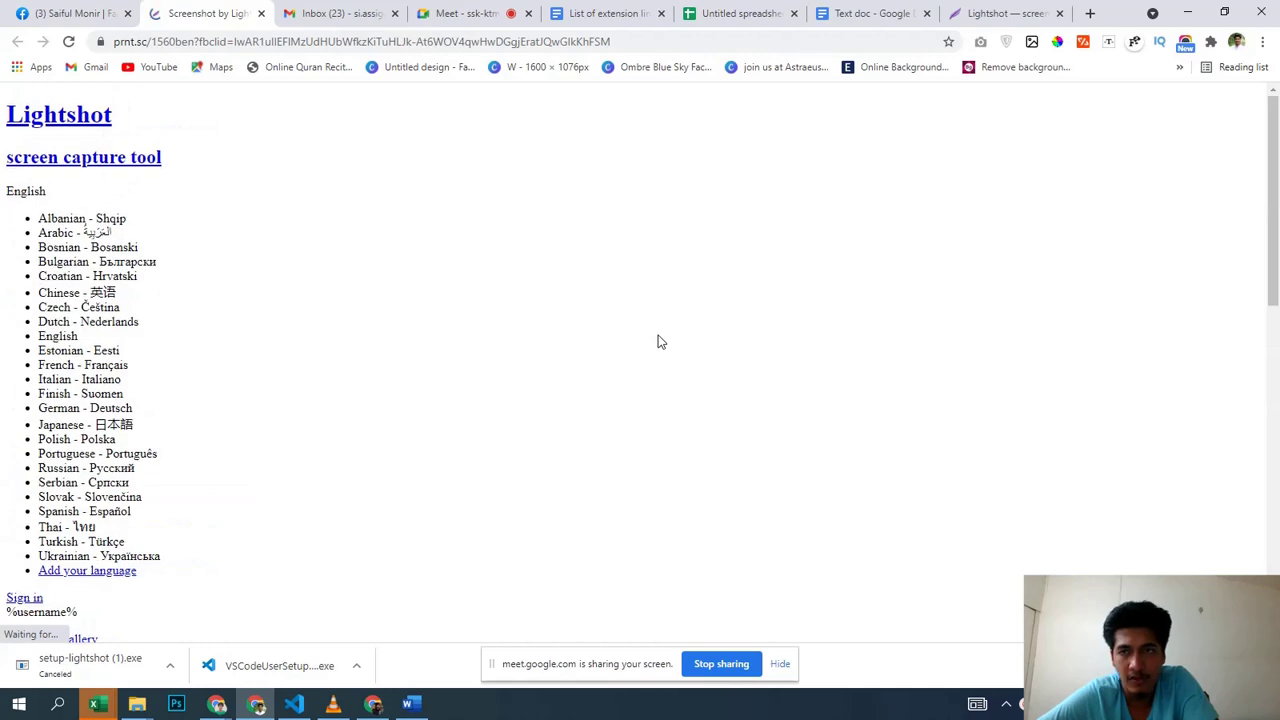
scroll(656, 351, "down", 9)
scroll(650, 357, "down", 3)
scroll(650, 352, "up", 10)
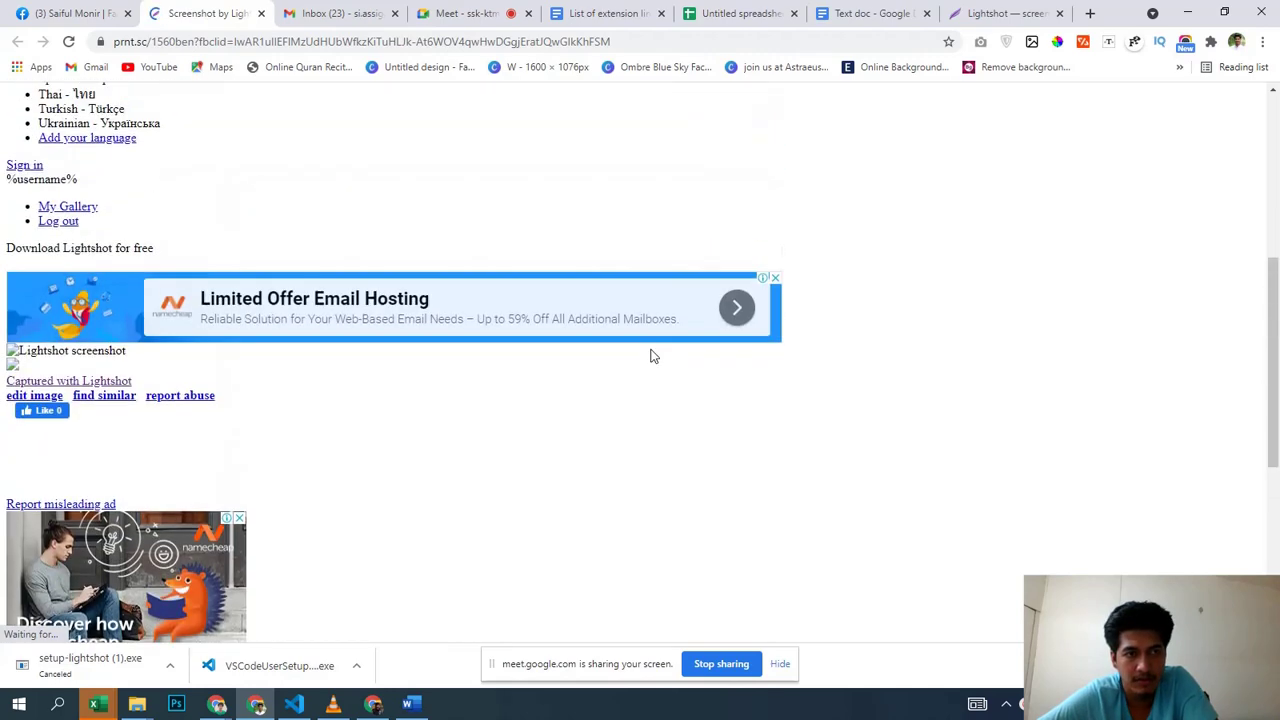
scroll(650, 347, "down", 10)
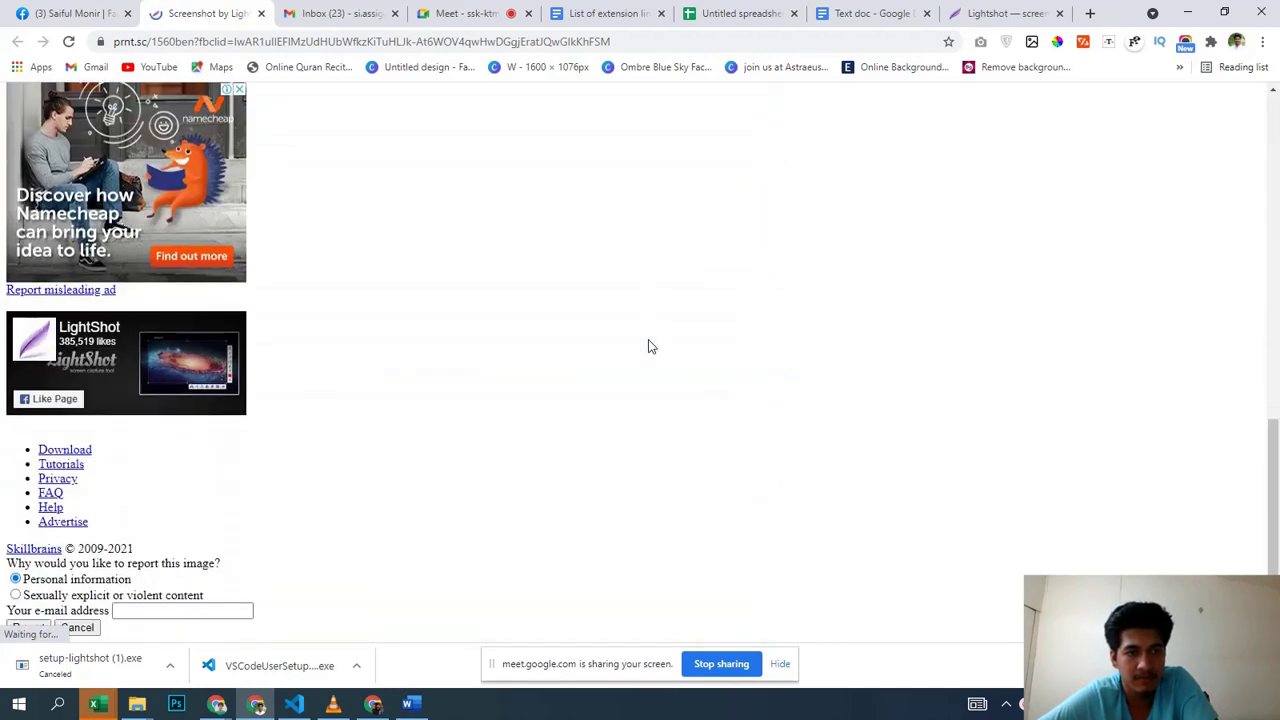
scroll(648, 346, "up", 8)
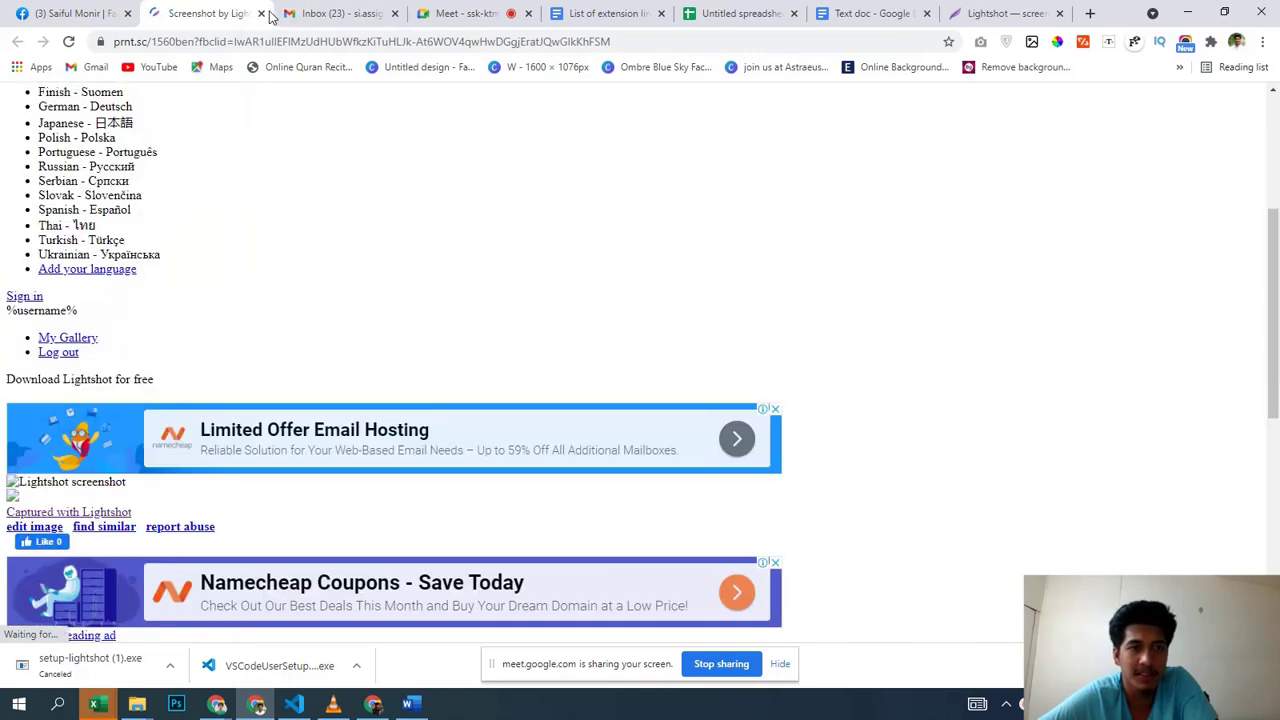
key("ctrl+w")
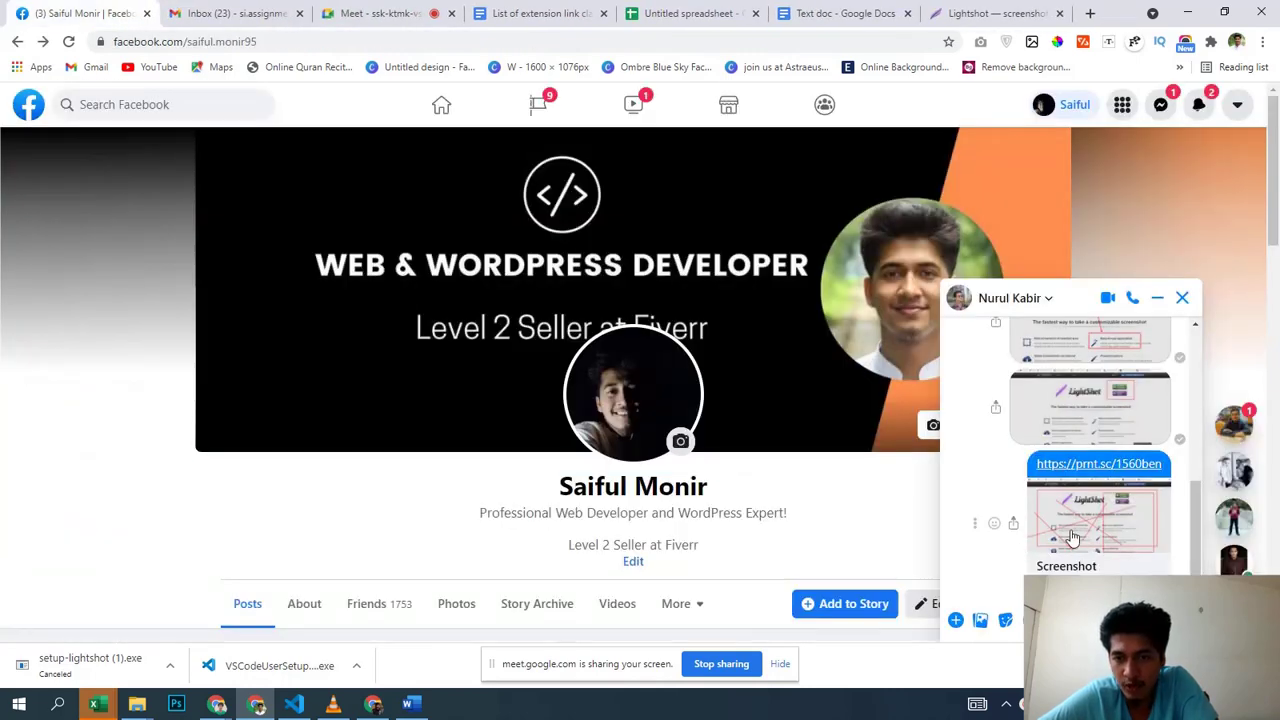
Step: Reopen the link, move the Facebook tab to first place, and close the screenshot tab
left_click(1081, 506)
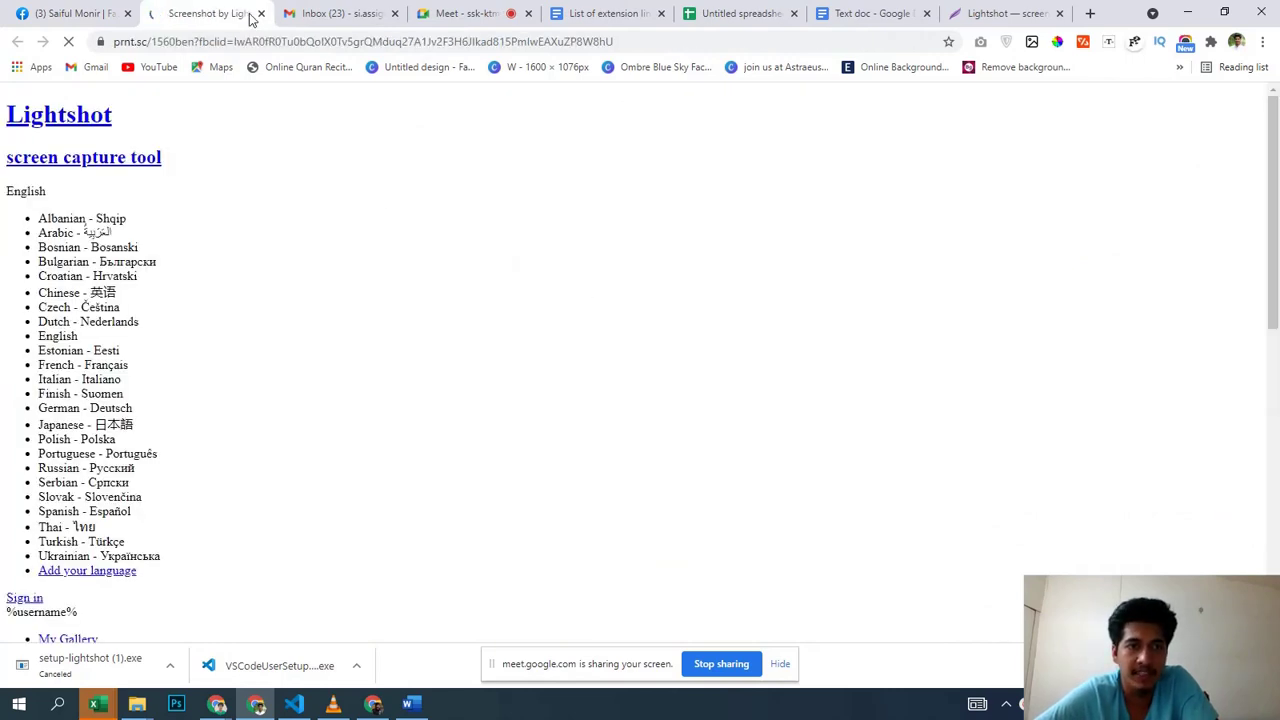
left_click(82, 12)
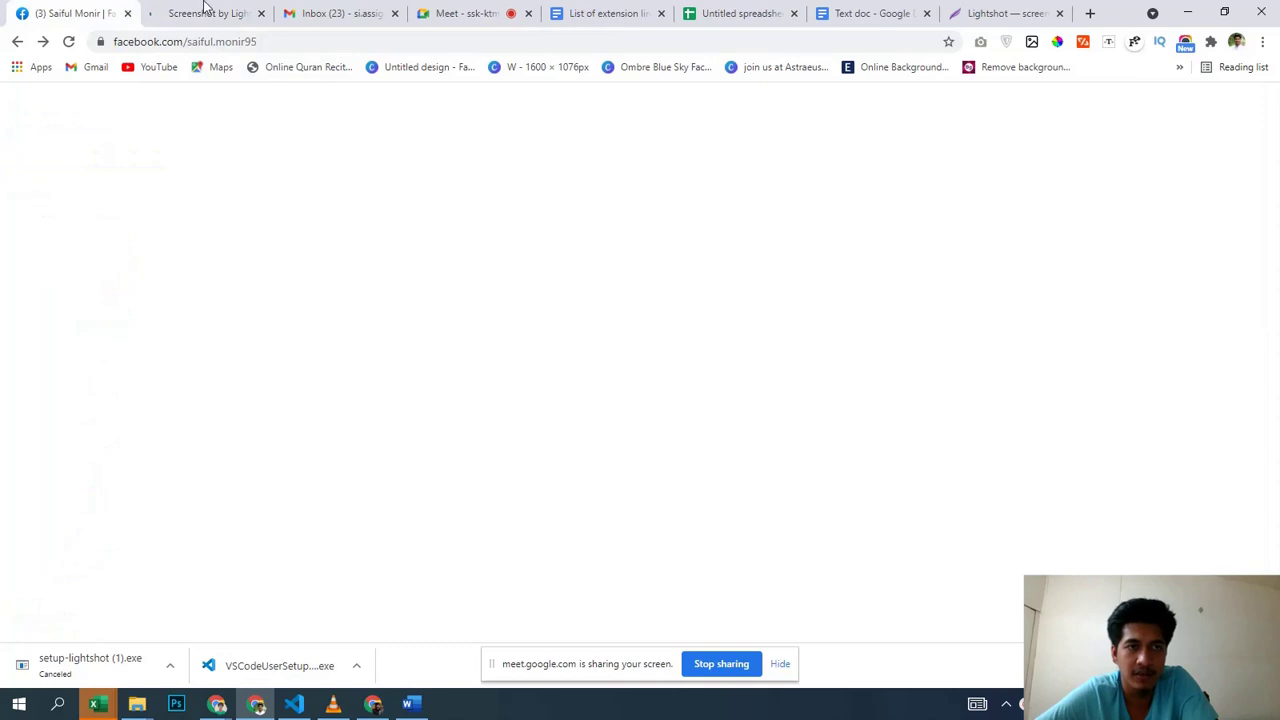
left_click_drag(205, 5, 205, 8)
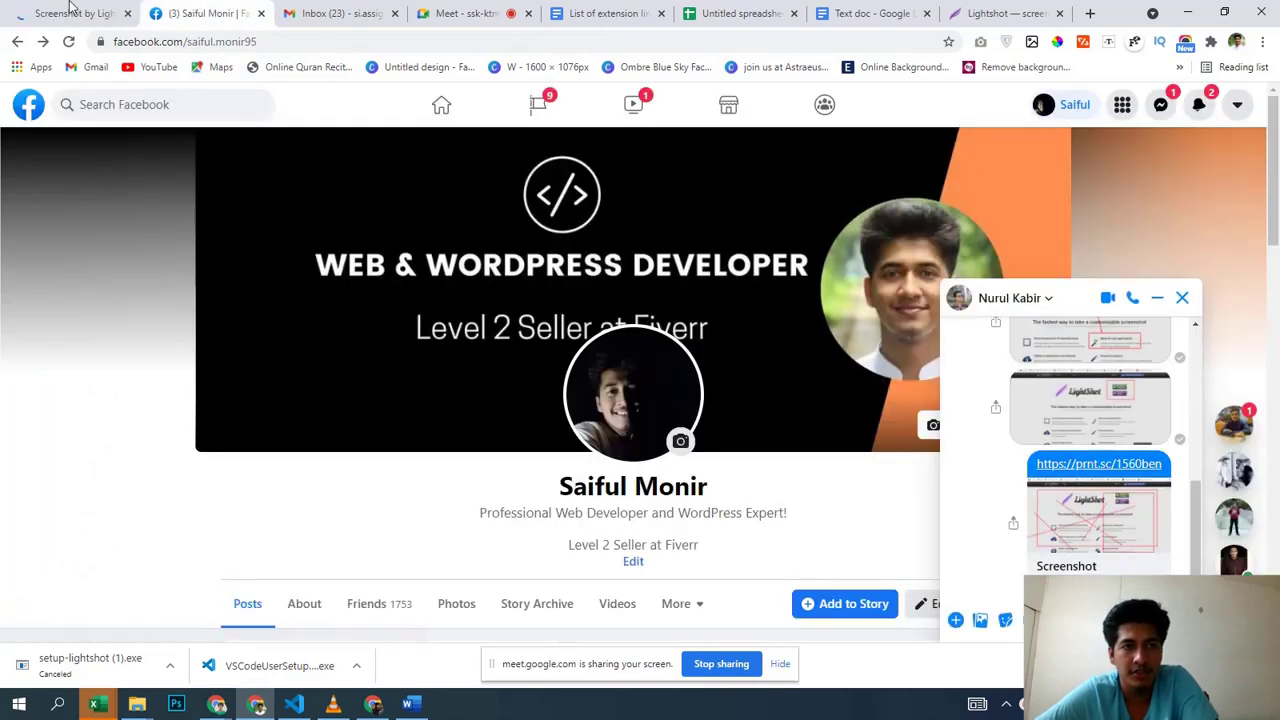
left_click_drag(70, 8, 30, 8)
left_click(194, 10)
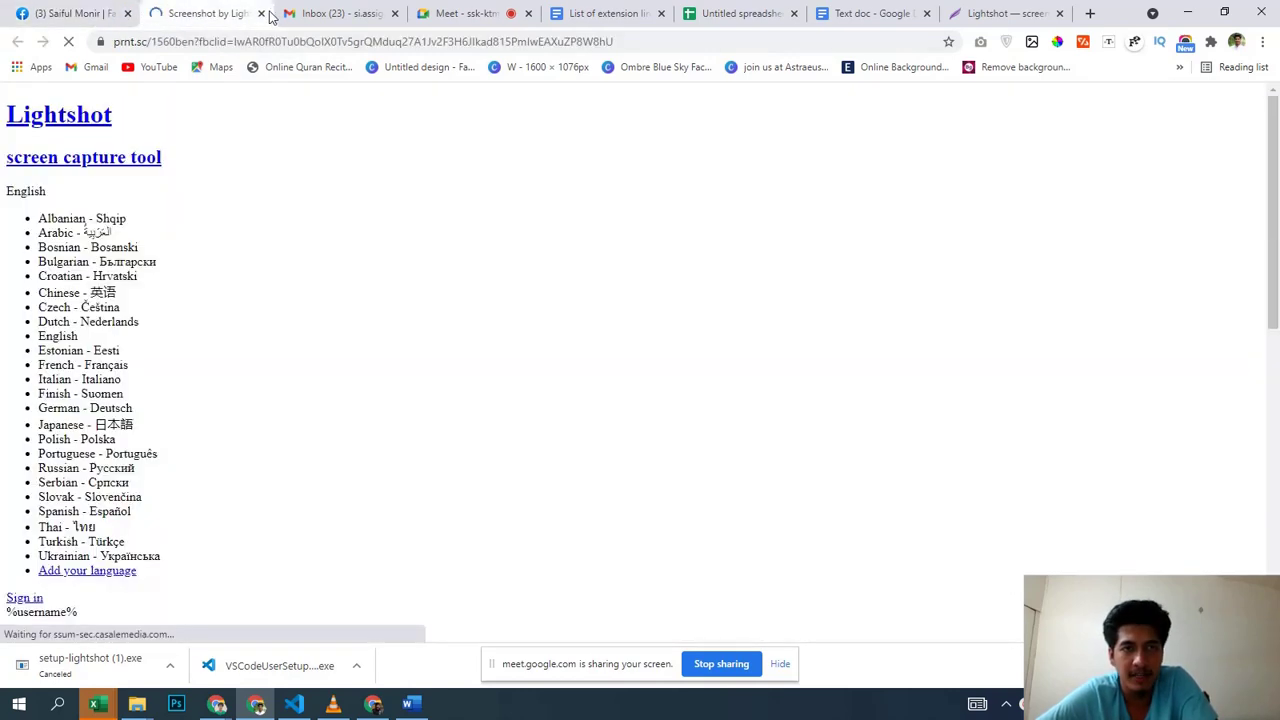
key("ctrl+w")
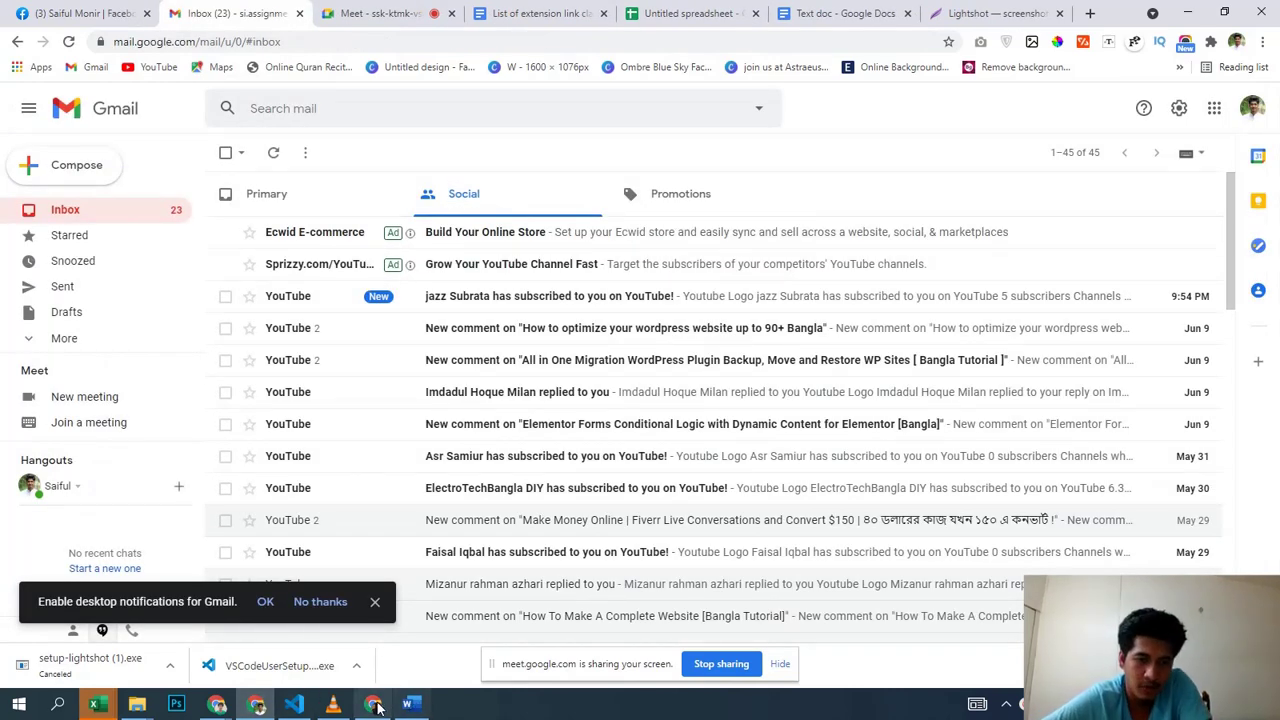
Step: Switch to the 'Lightshot — screenshot' homepage tab at app.prntscr.com
left_click(986, 10)
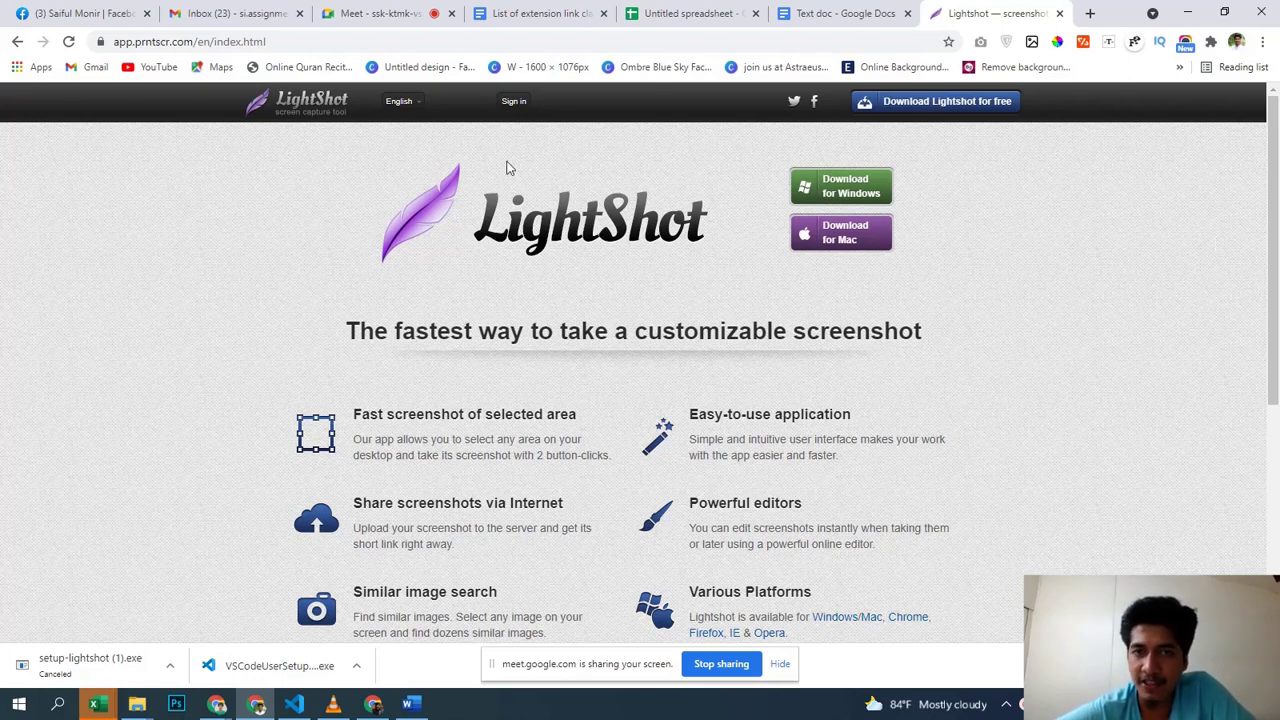
Step: Search Google for 'lightshot chrome' from the address bar to find the Lightshot extension
left_click(587, 38)
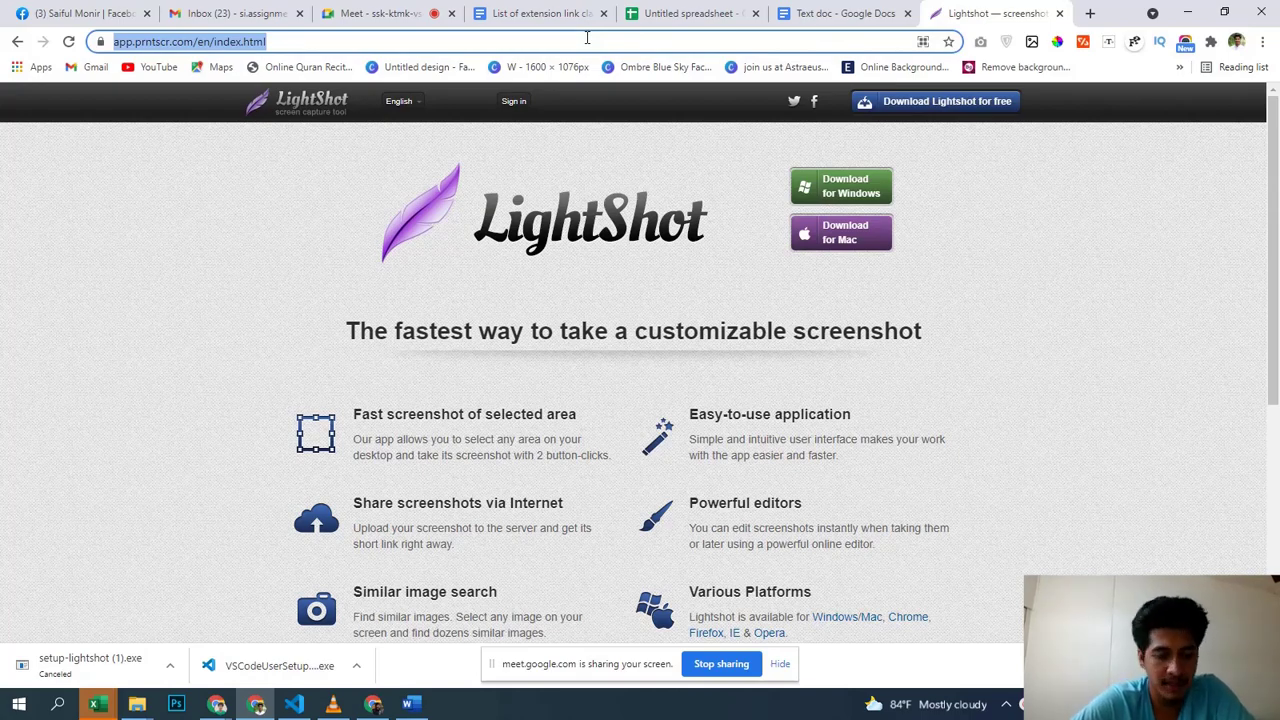
type("l")
key("BackSpace")
key("BackSpace")
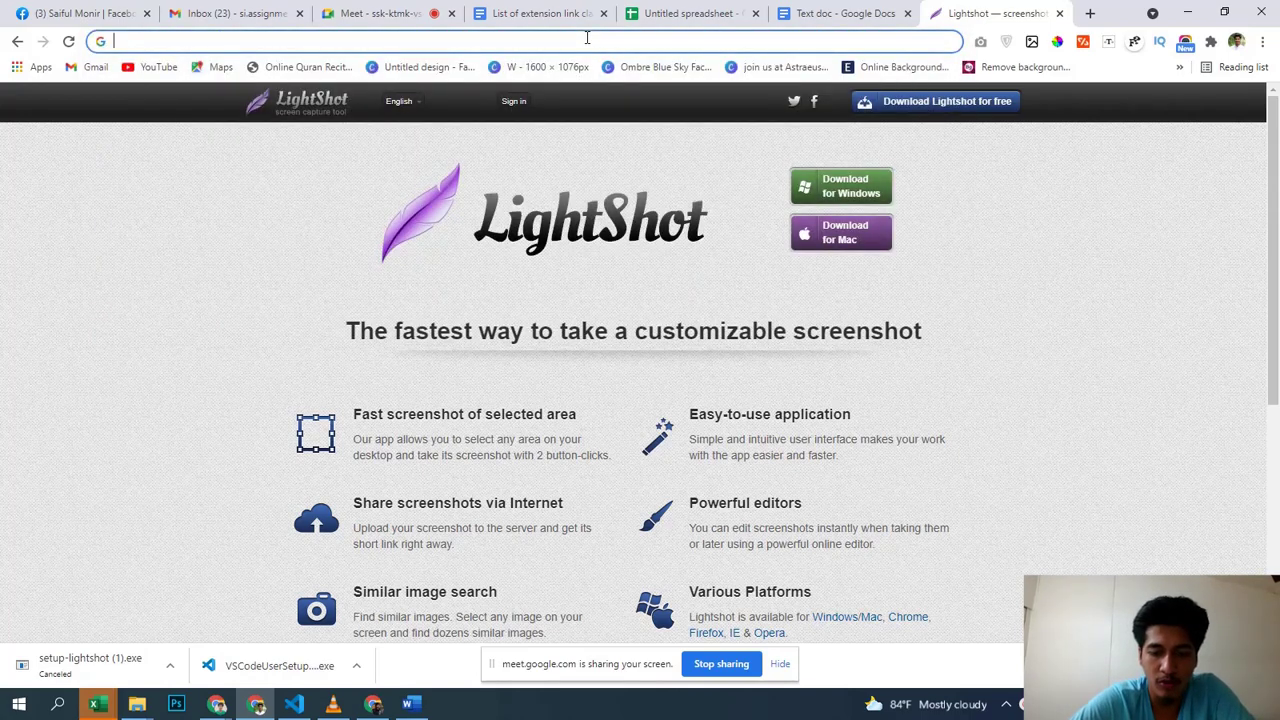
type("lis")
key("BackSpace")
key("BackSpace")
key("BackSpace")
type("igh")
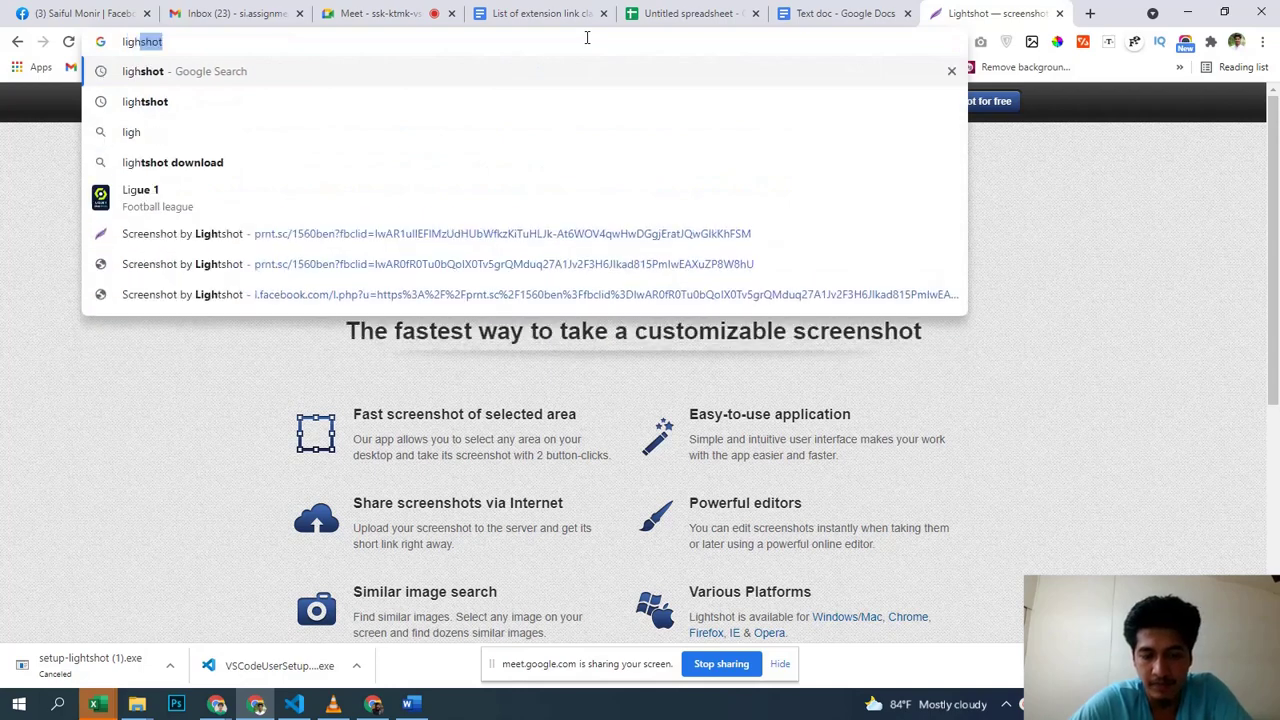
type("tshot")
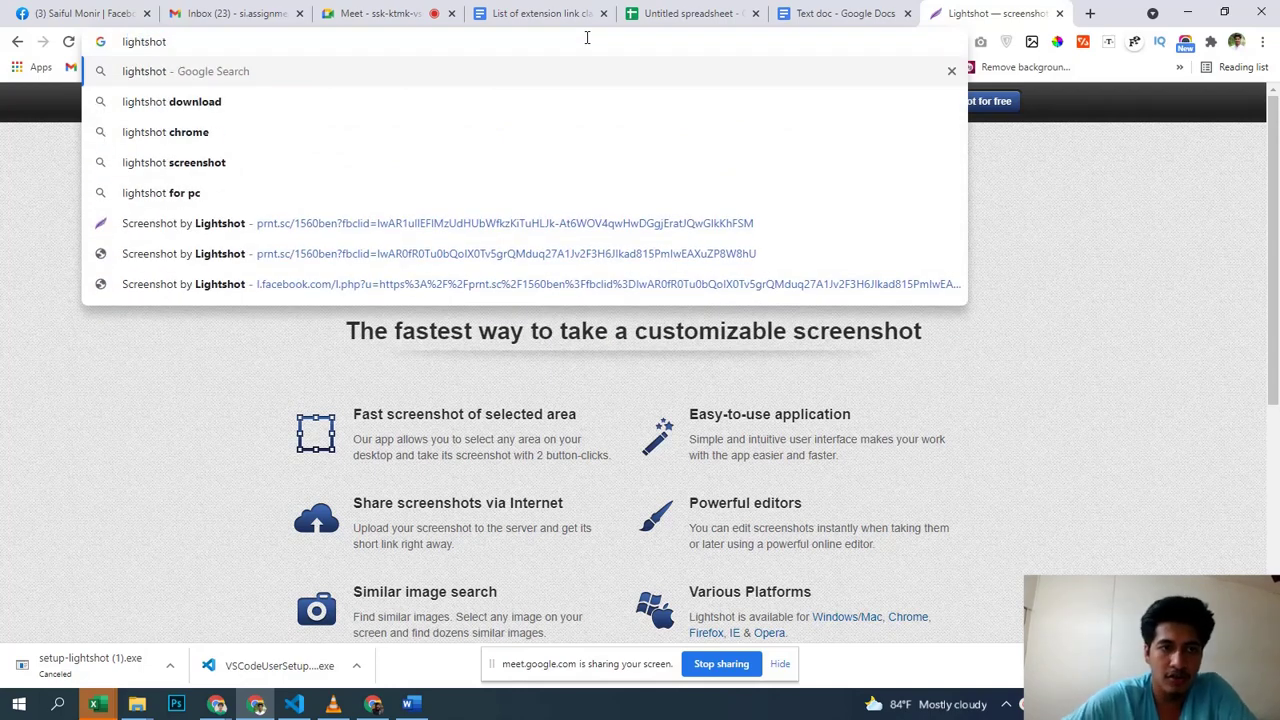
left_click(338, 130)
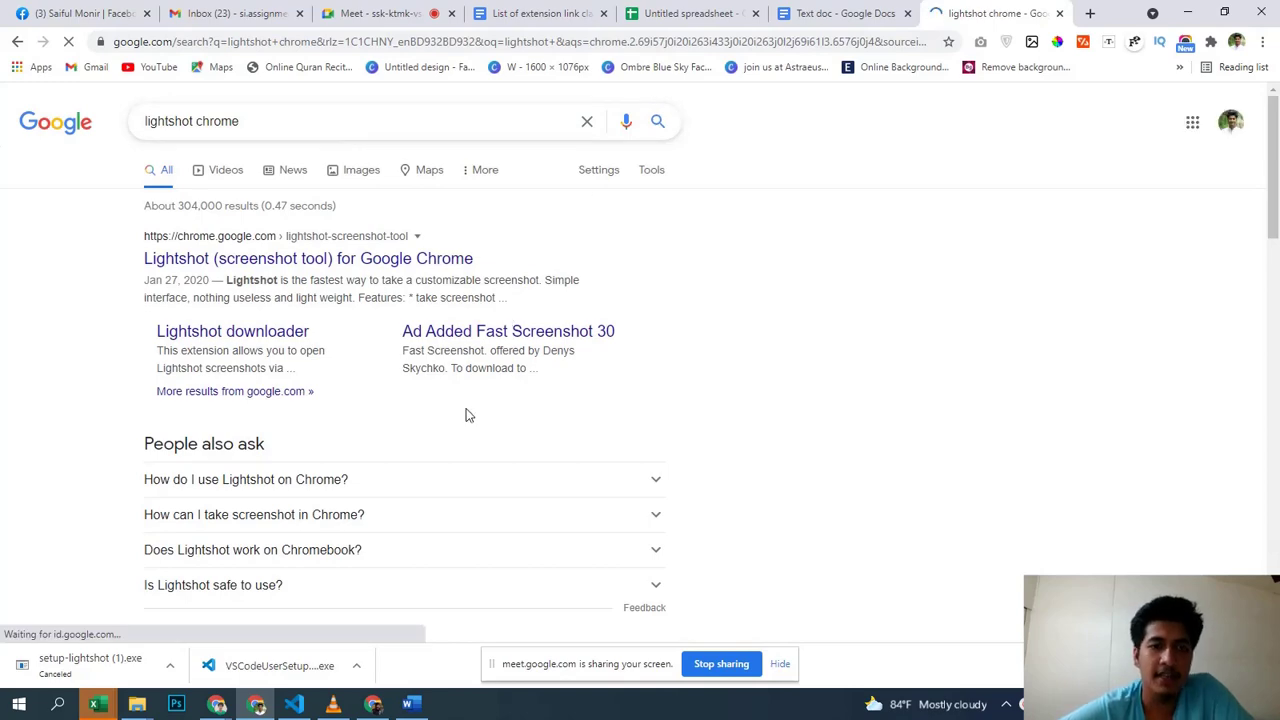
scroll(523, 457, "down", 3)
scroll(337, 303, "up", 3)
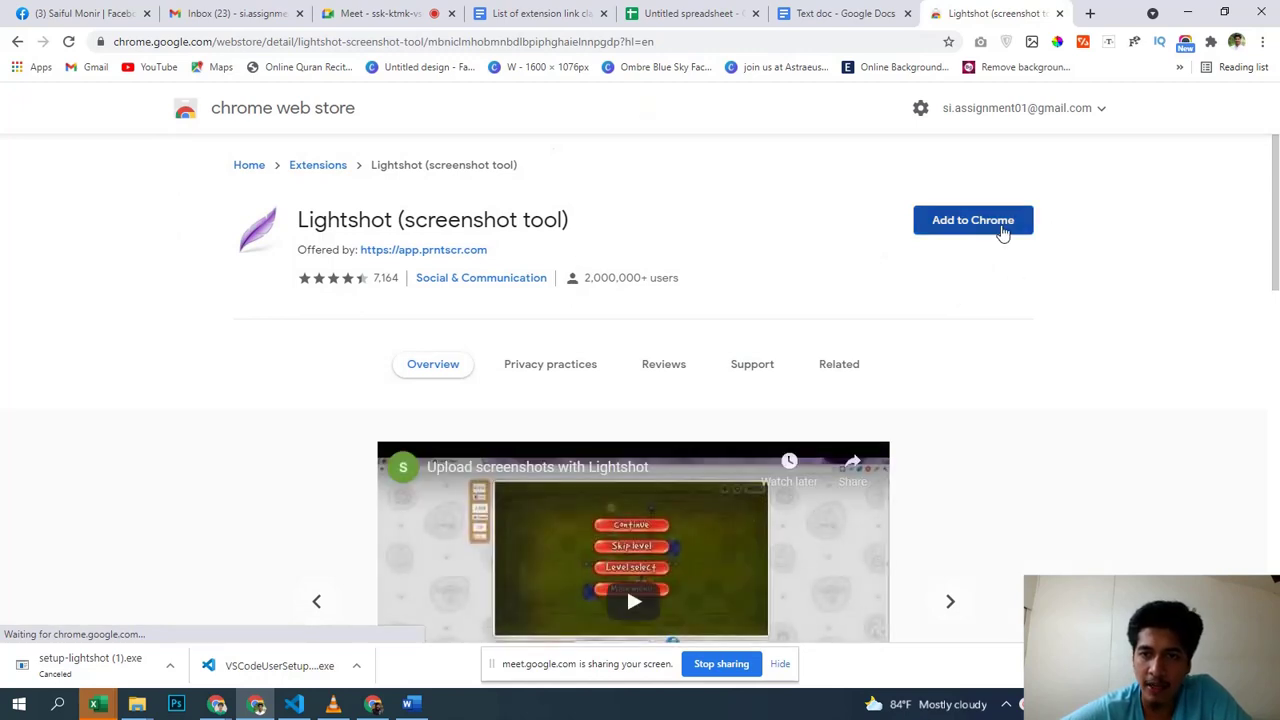
Step: Add the Lightshot (screenshot tool) extension to Chrome
left_click(1001, 233)
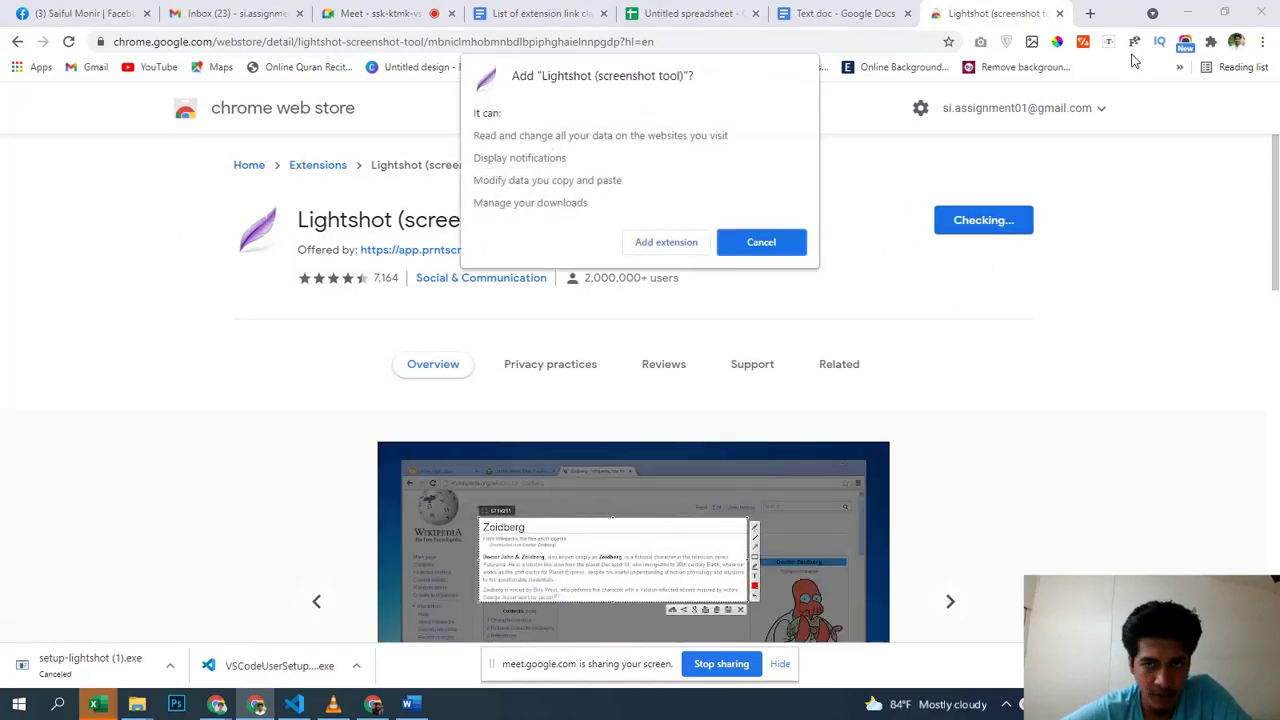
left_click(666, 244)
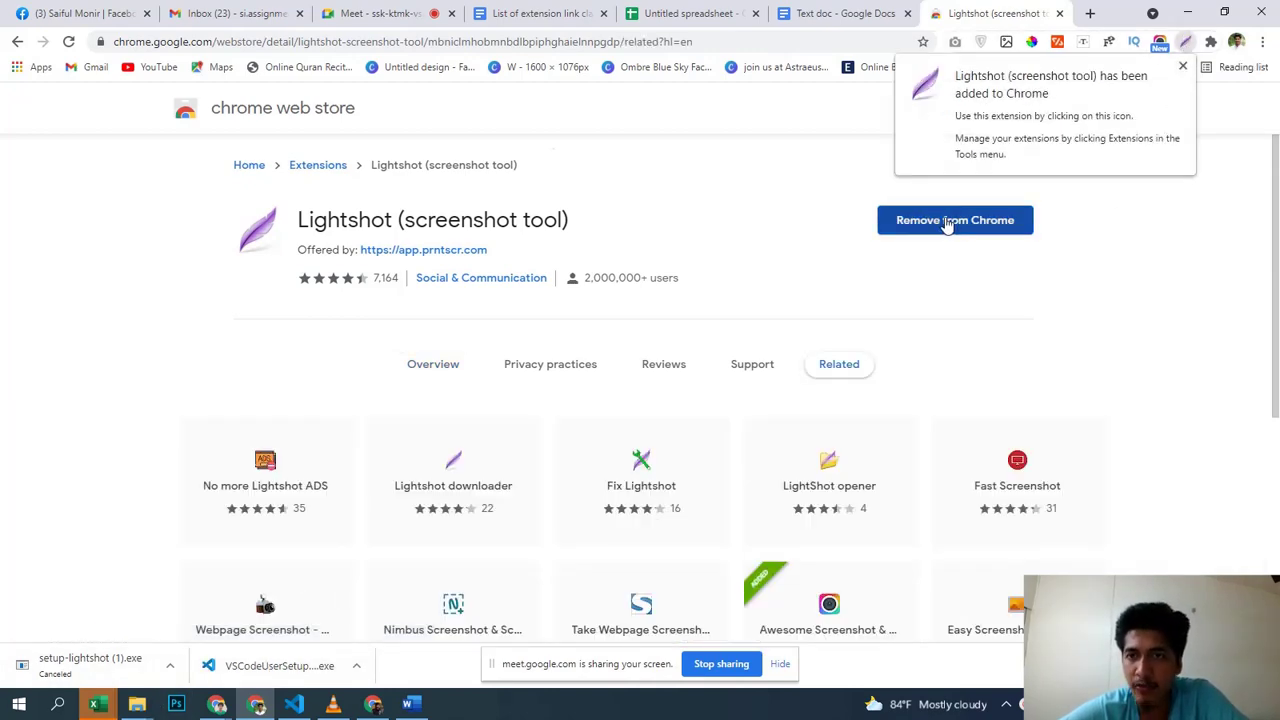
left_click(1183, 66)
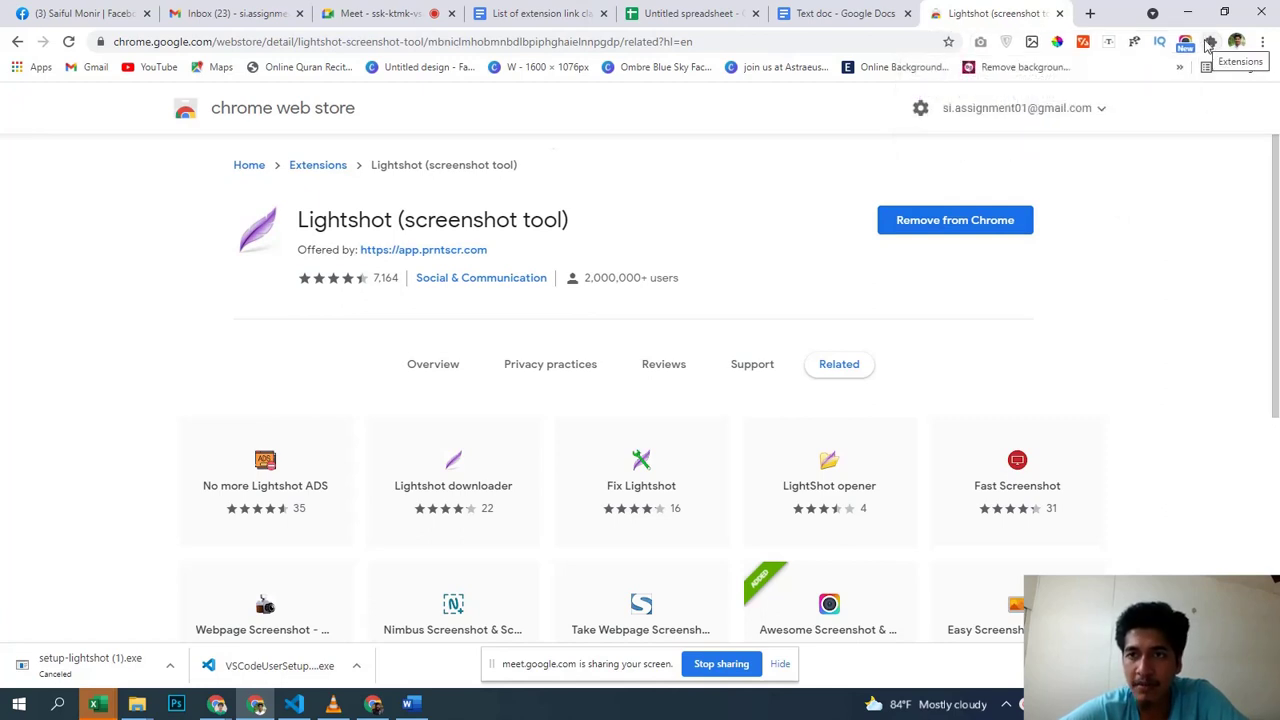
Step: Pin Lightshot in the Extensions menu, then go to the Untitled spreadsheet tab
left_click(1209, 42)
scroll(1165, 240, "down", 1)
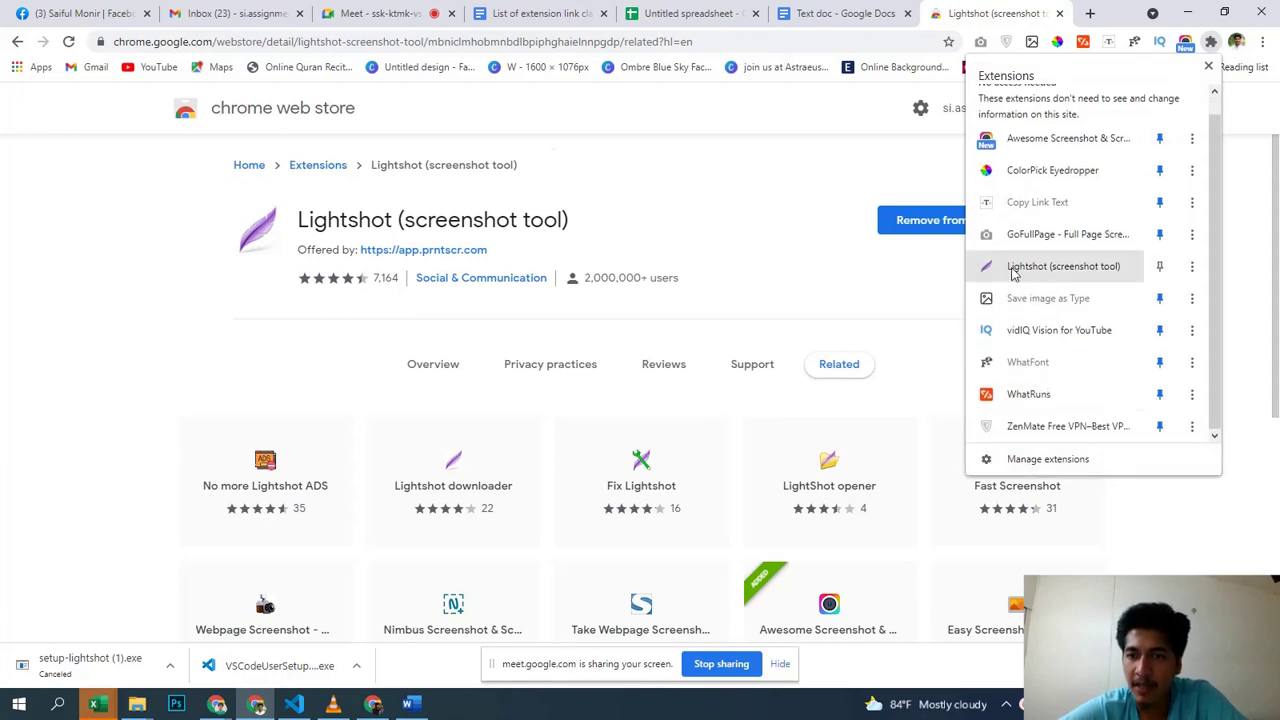
left_click(1160, 267)
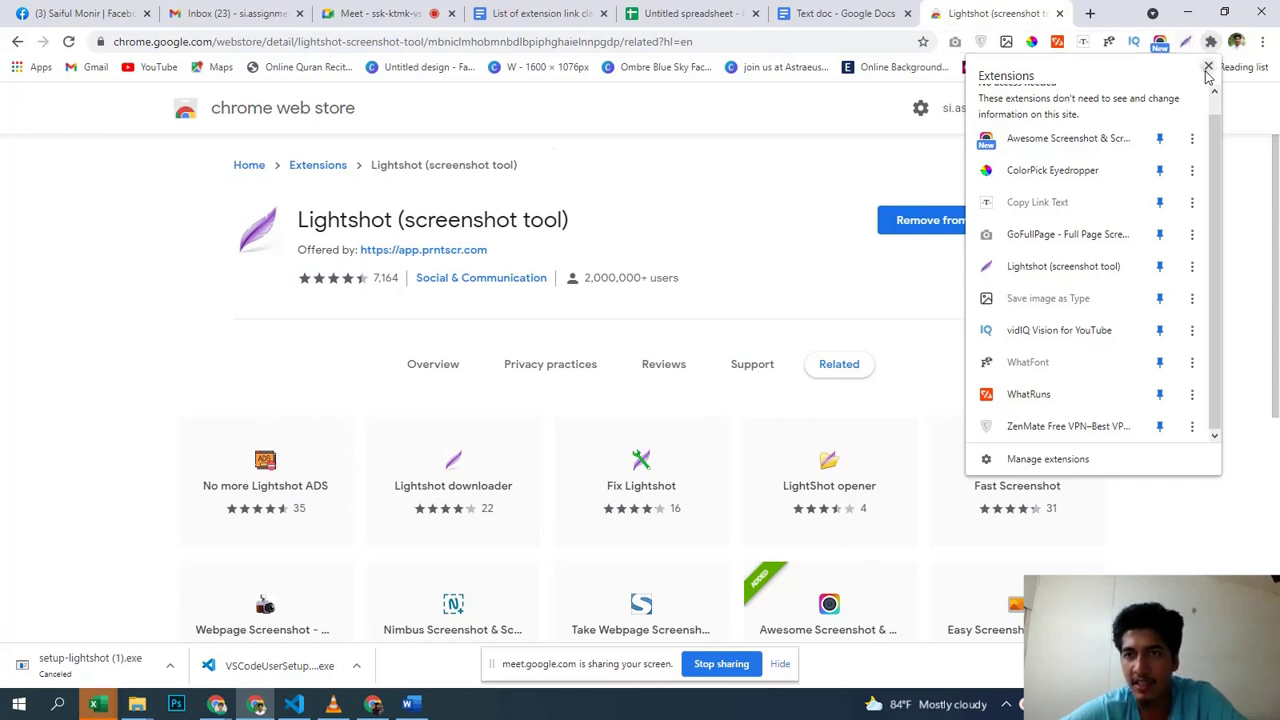
left_click(1208, 68)
left_click(880, 12)
left_click(703, 12)
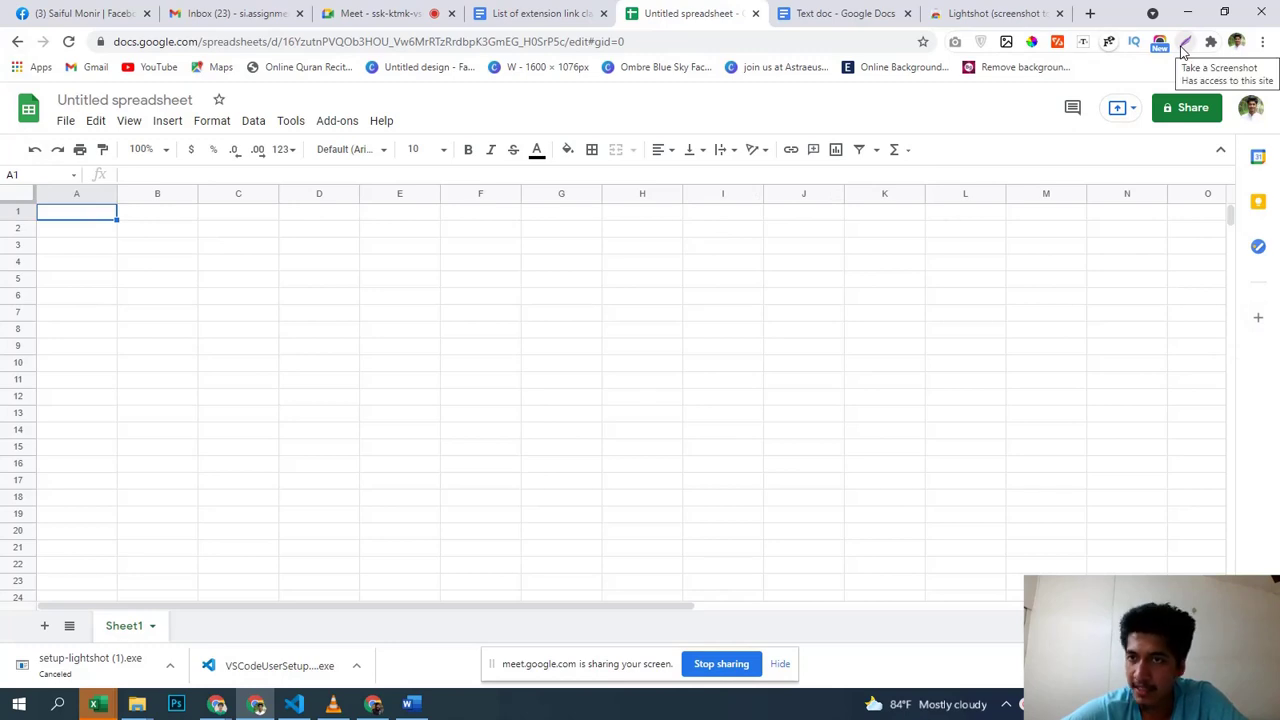
Step: Start a Lightshot capture and fit the selection to the spreadsheet's top-left corner
left_click(1183, 50)
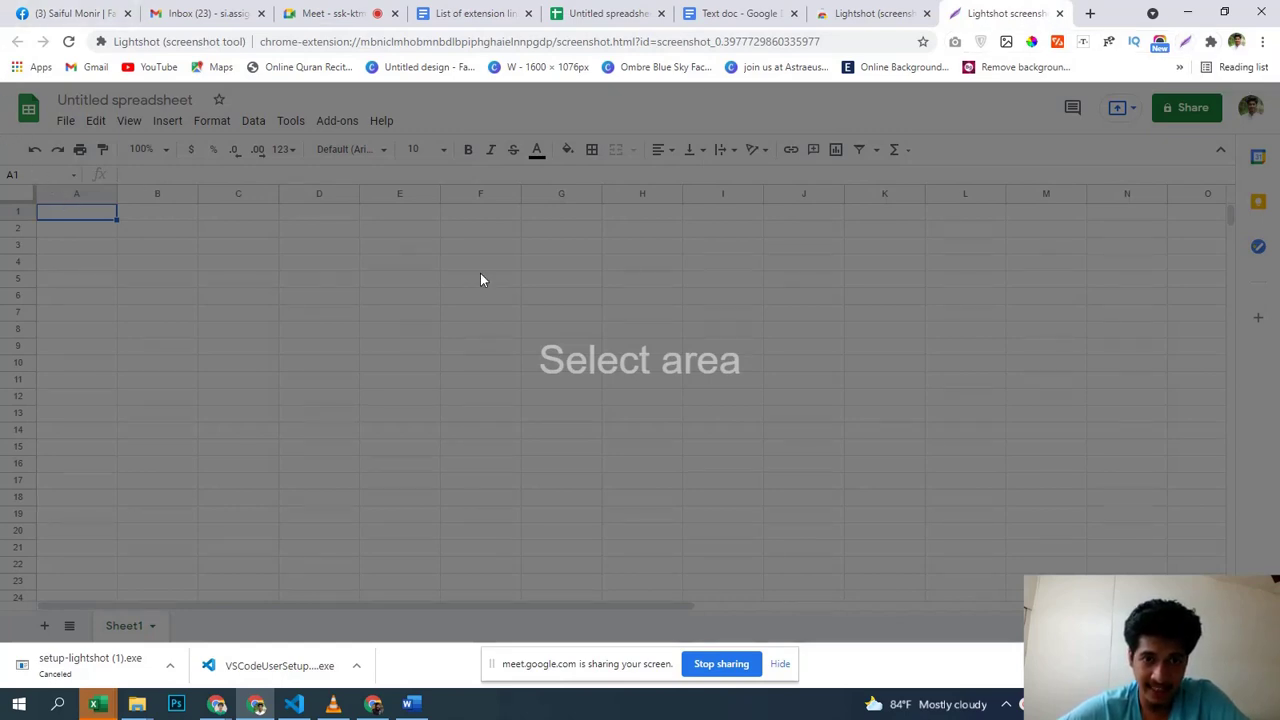
mouse_move(346, 189)
left_mouse_down()
mouse_move(731, 457)
mouse_move(857, 486)
left_mouse_up()
mouse_move(557, 309)
left_mouse_down()
mouse_move(273, 185)
mouse_move(340, 266)
left_mouse_up()
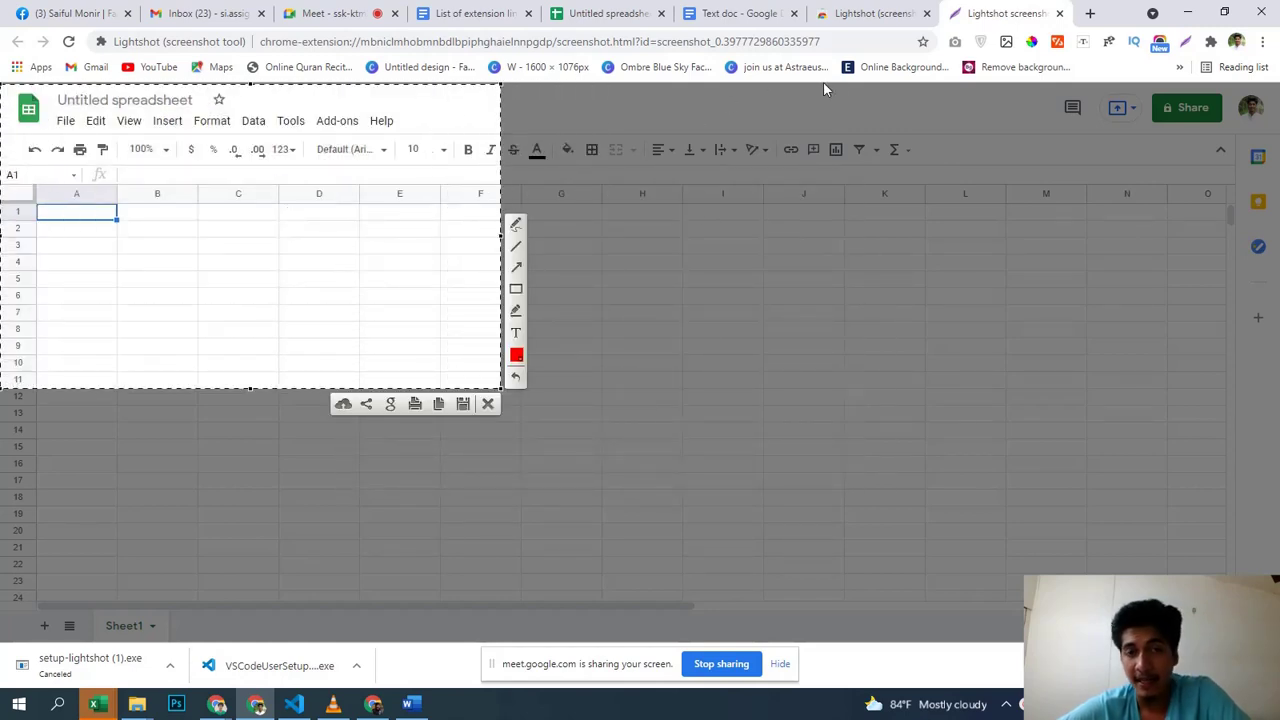
mouse_move(394, 177)
left_mouse_down()
mouse_move(471, 281)
mouse_move(374, 171)
left_mouse_up()
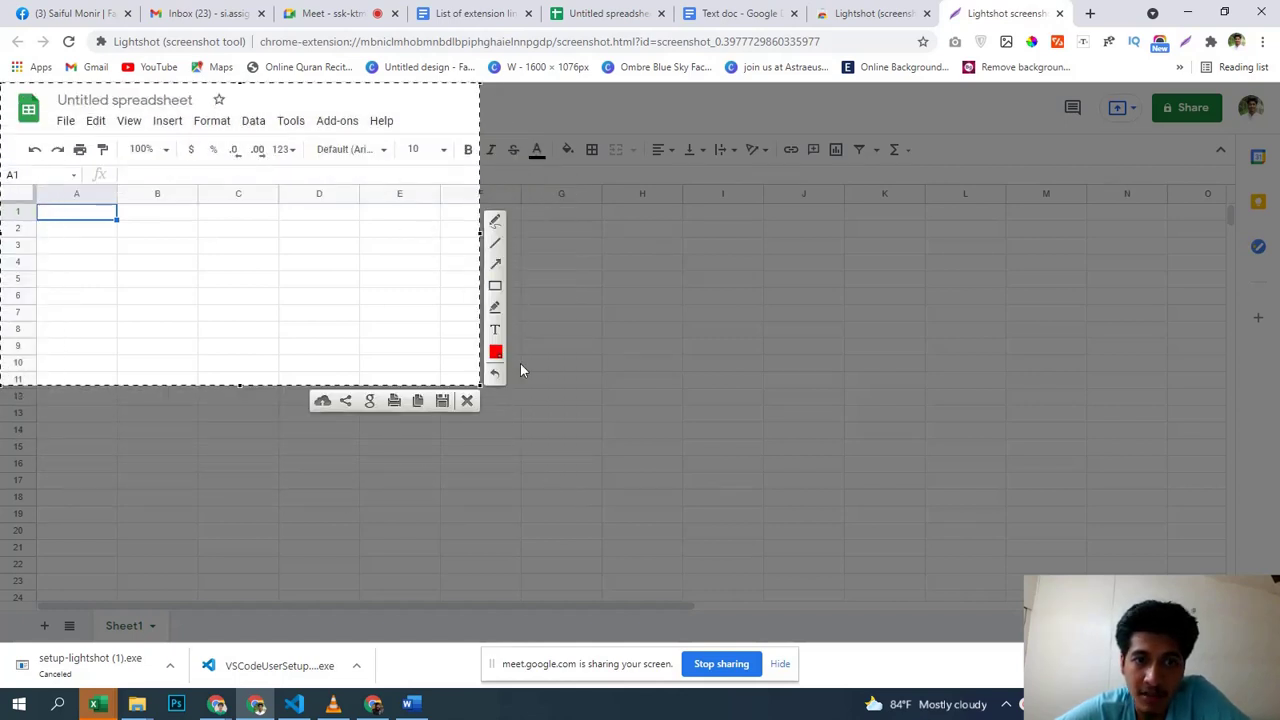
mouse_move(478, 384)
left_mouse_down()
mouse_move(534, 432)
mouse_move(914, 586)
mouse_move(1124, 640)
mouse_move(790, 322)
mouse_move(337, 352)
left_mouse_up()
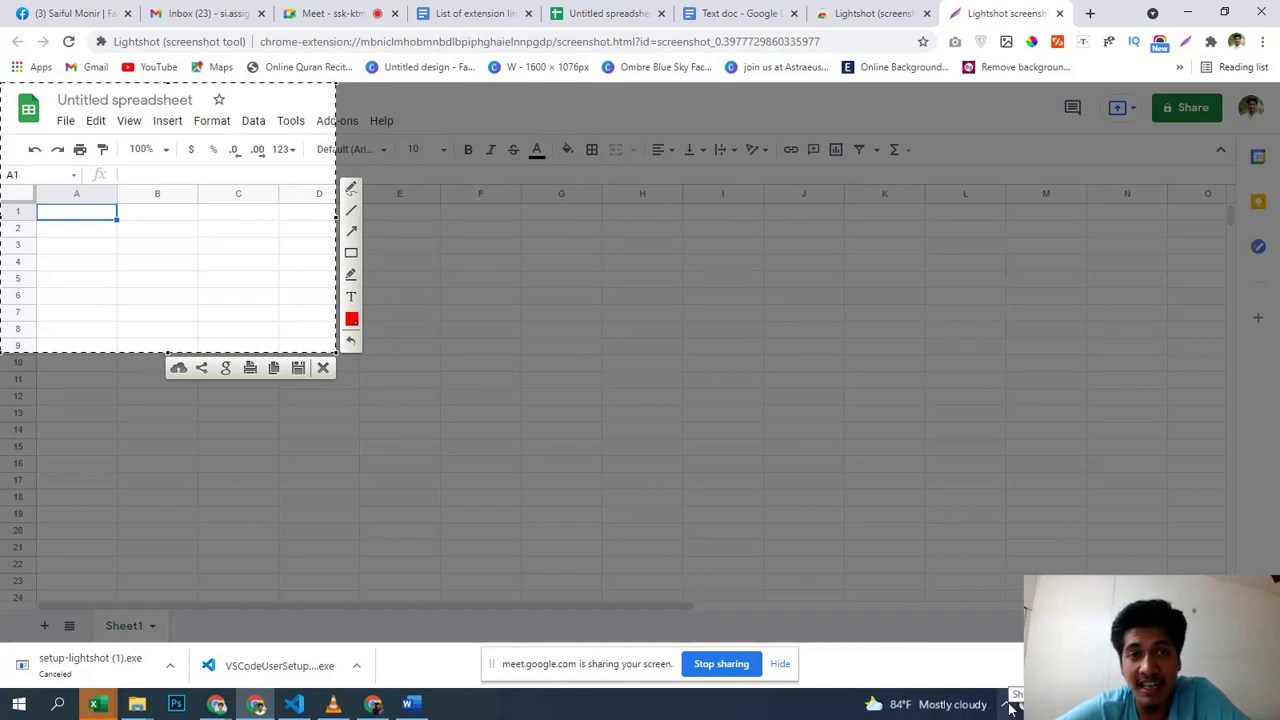
mouse_move(240, 222)
left_mouse_down()
mouse_move(249, 211)
mouse_move(220, 98)
mouse_move(229, 212)
left_mouse_up()
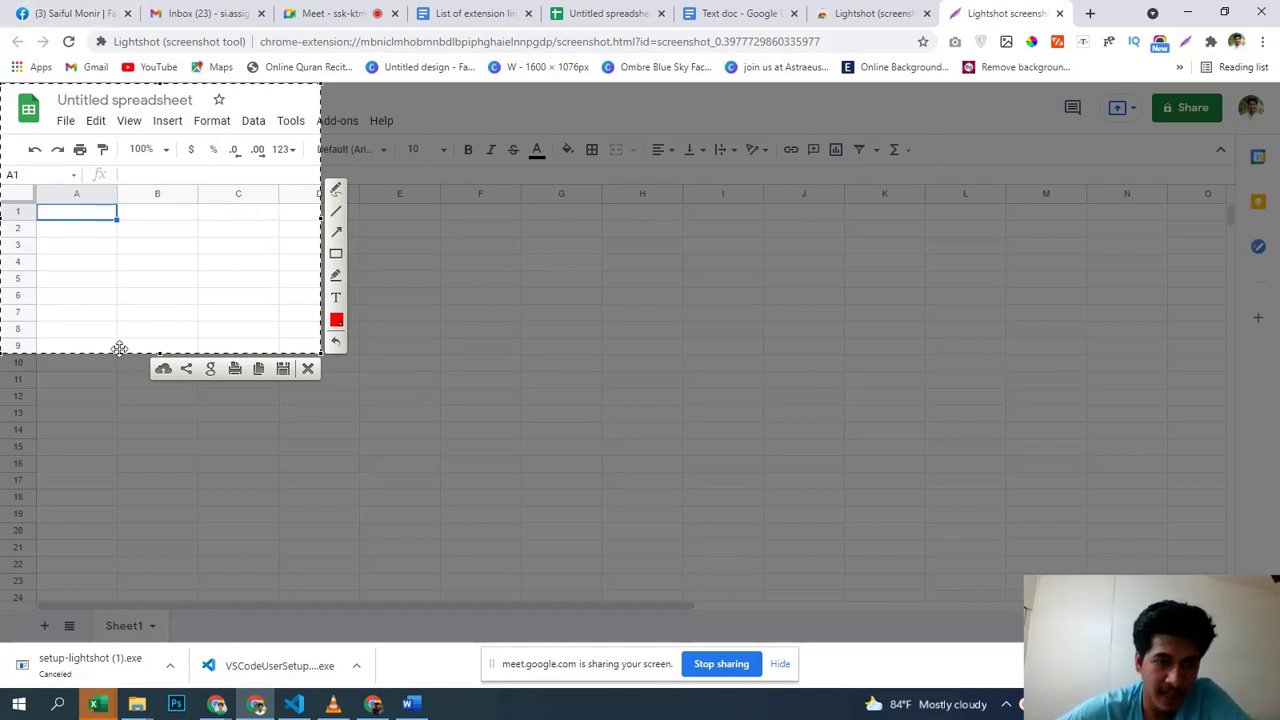
Step: Cancel the Save As dialog and close the capture unsaved
left_click(283, 370)
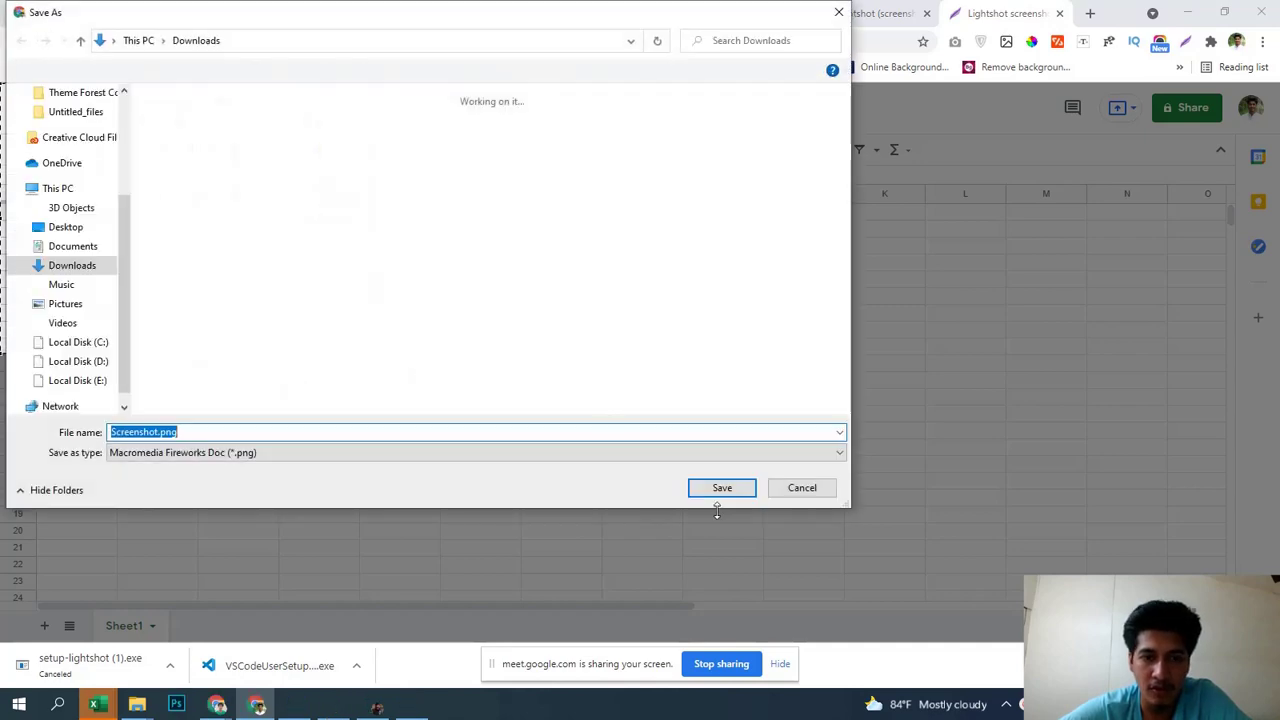
left_click(800, 488)
key("Escape")
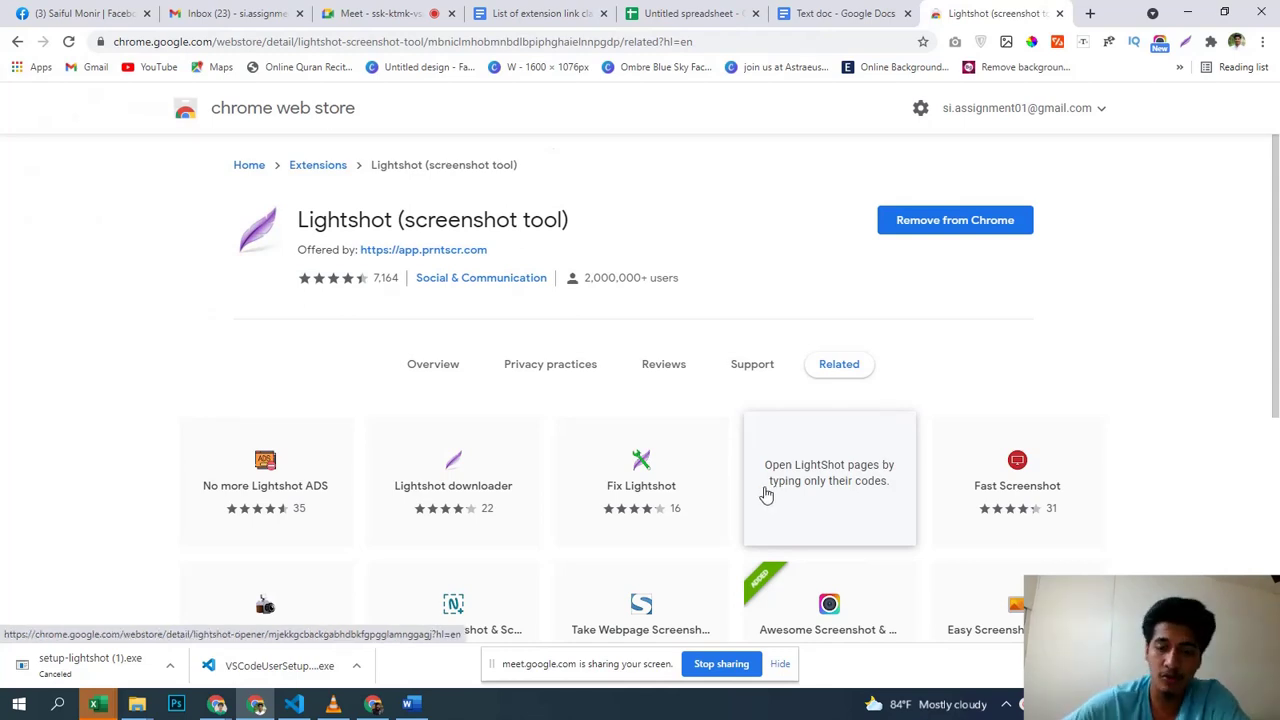
key("Print")
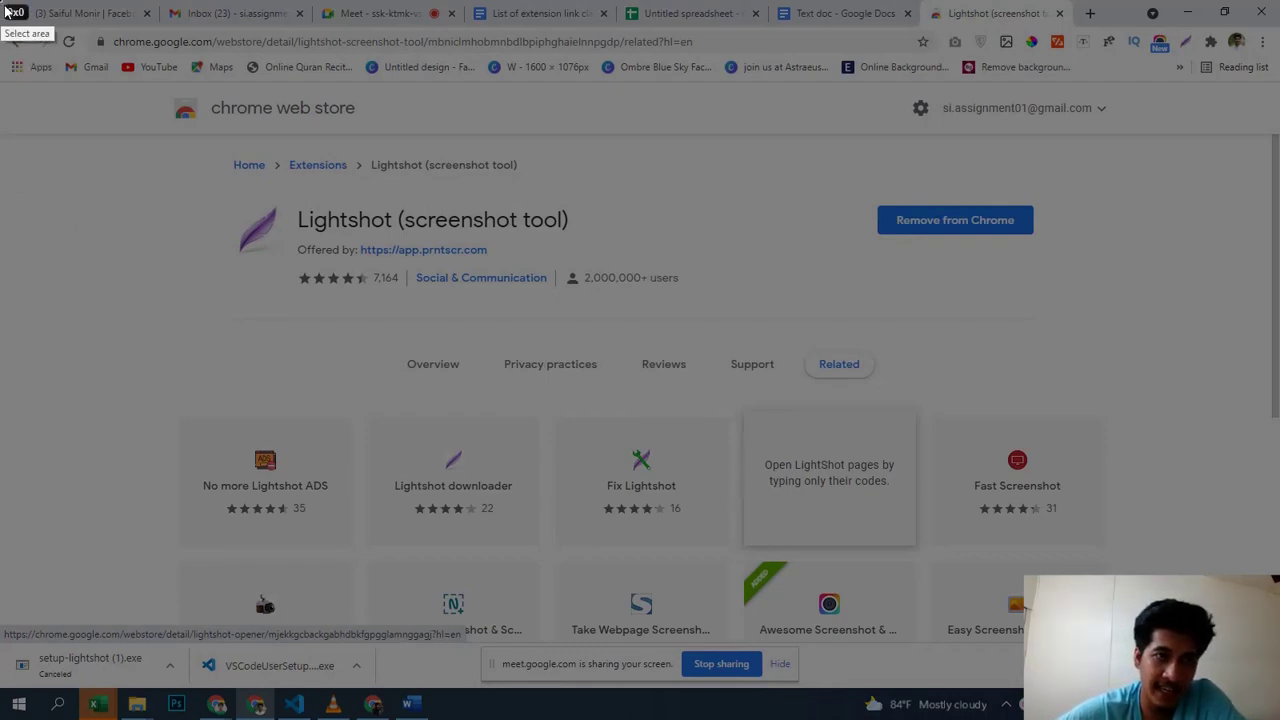
left_click_drag(1, 1, 1279, 719)
left_click_drag(625, 397, 265, 144)
key("Escape")
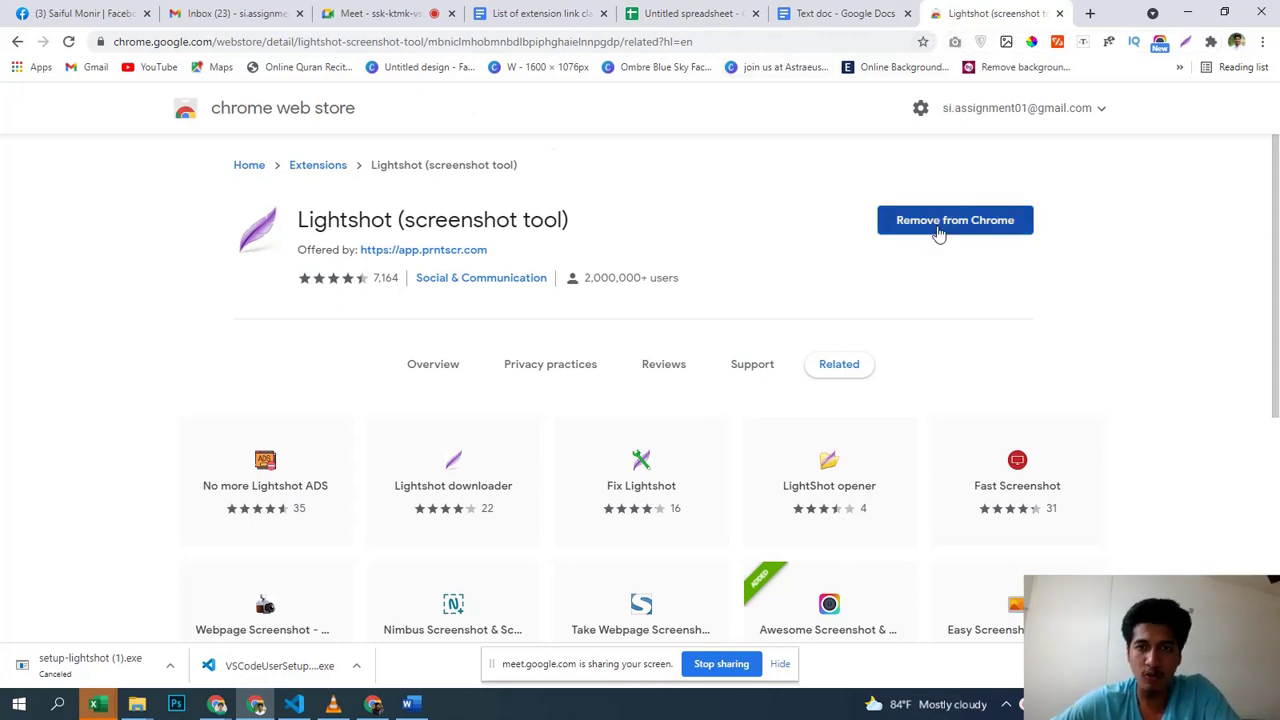
scroll(643, 277, "down", 4)
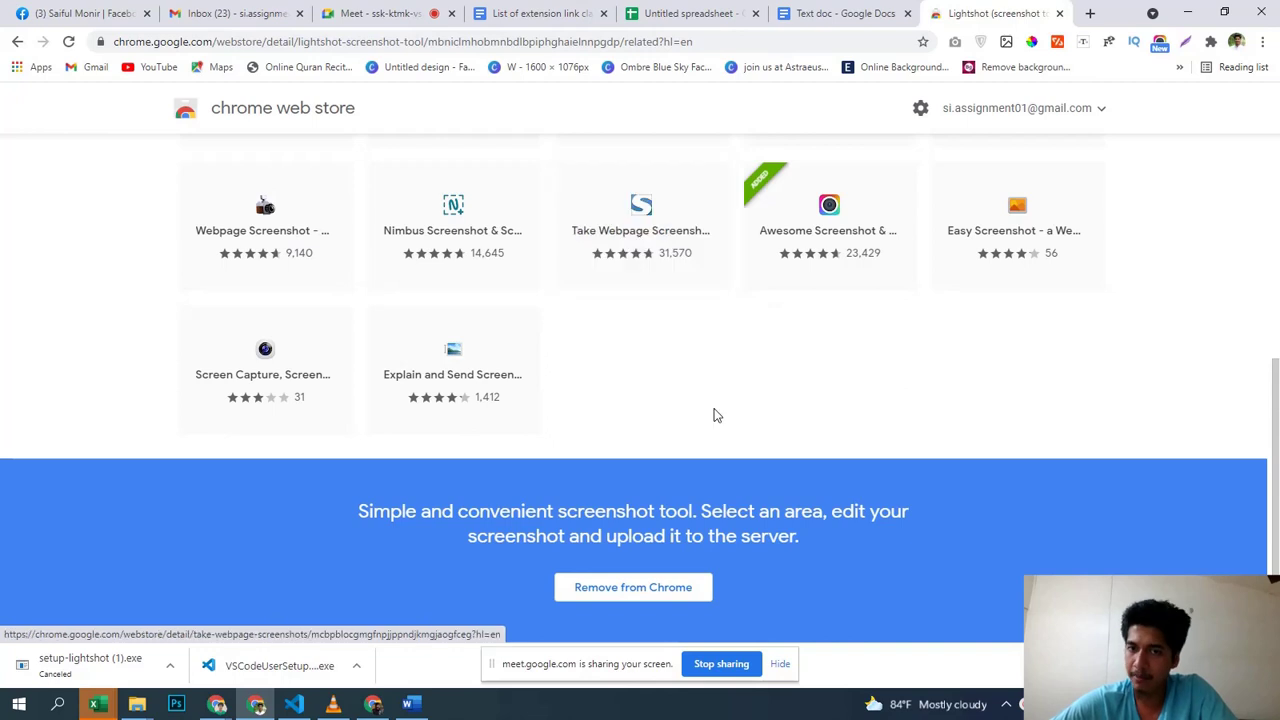
scroll(720, 417, "up", 4)
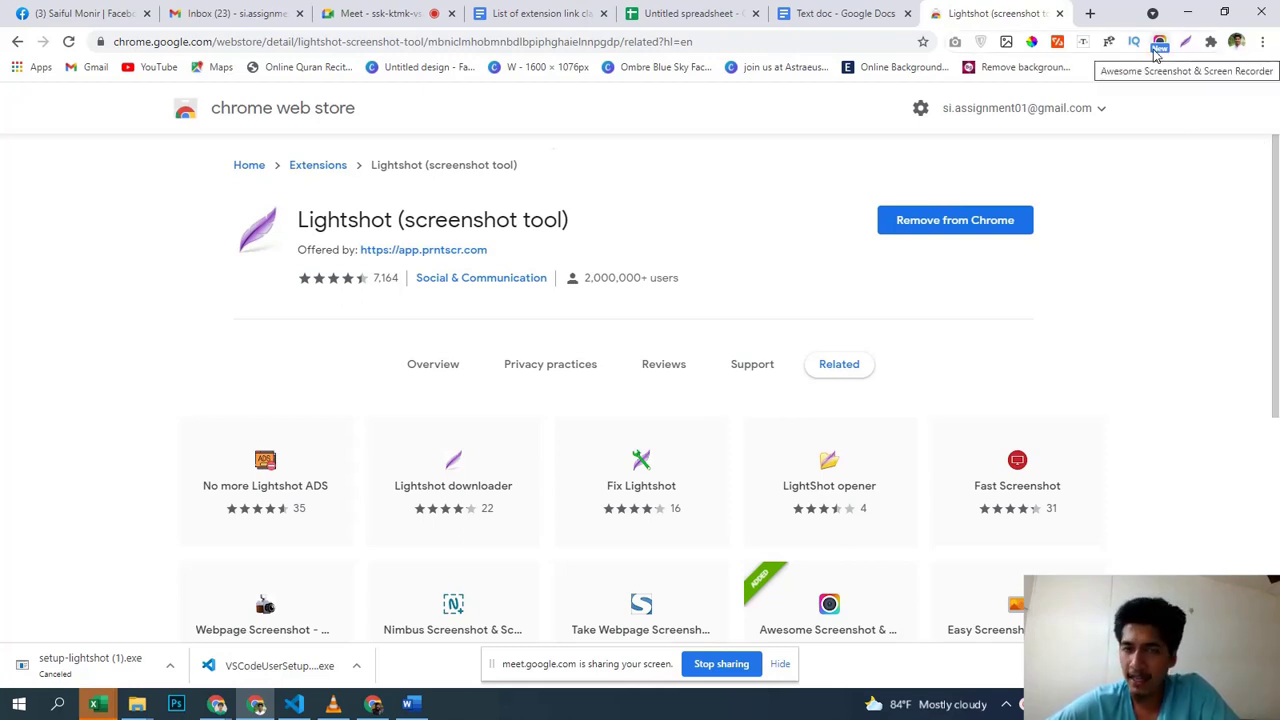
Step: Look through the open tabs and open the Awesome Screenshot news page
left_click(795, 12)
left_click(480, 13)
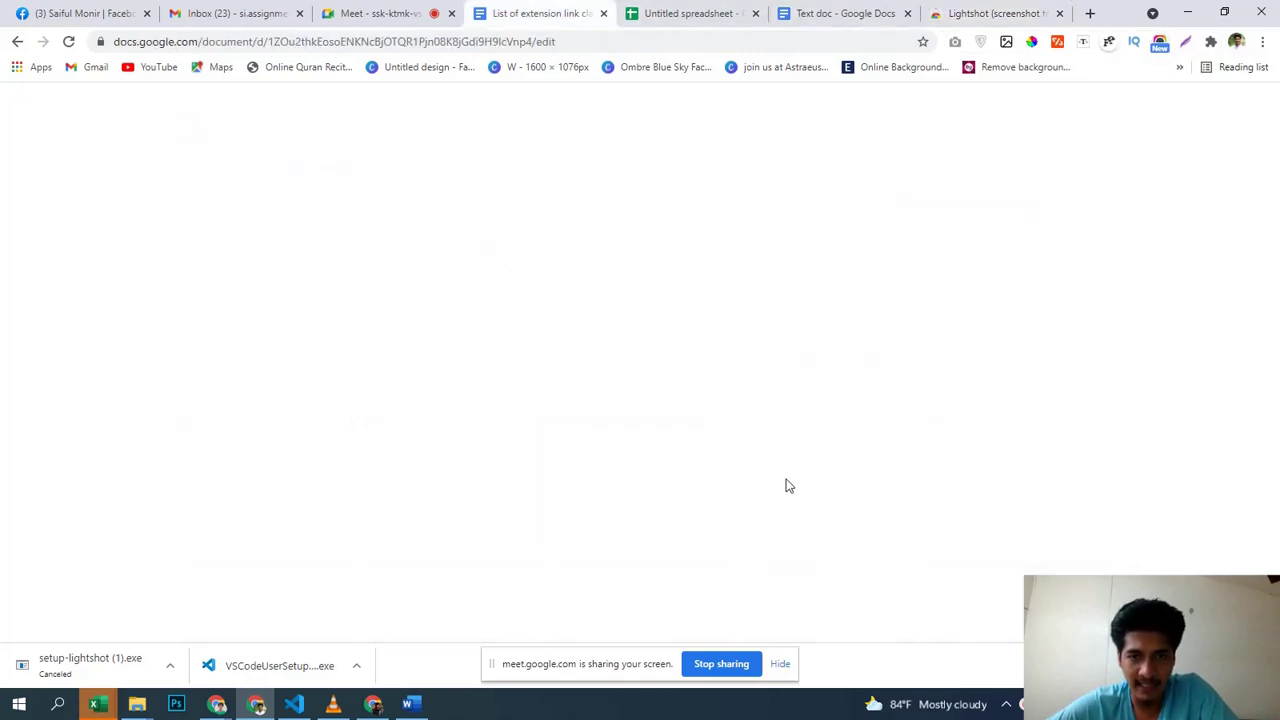
scroll(537, 440, "down", 15)
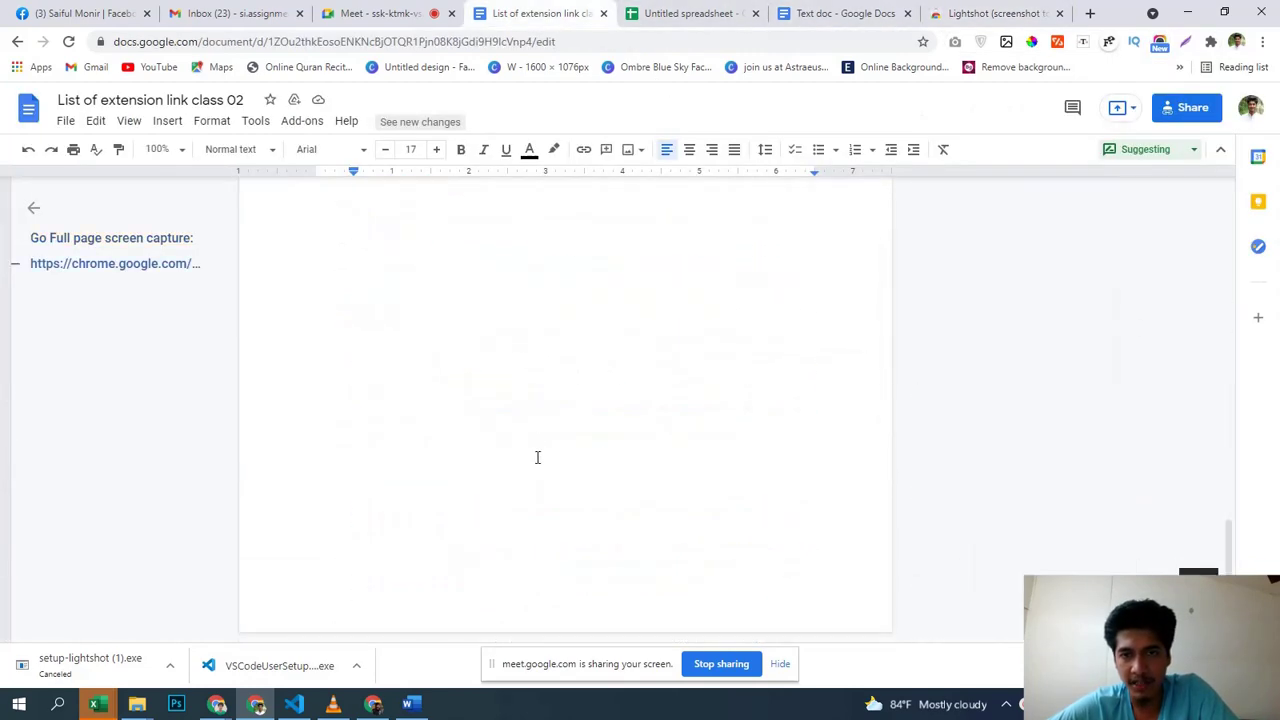
scroll(537, 457, "up", 15)
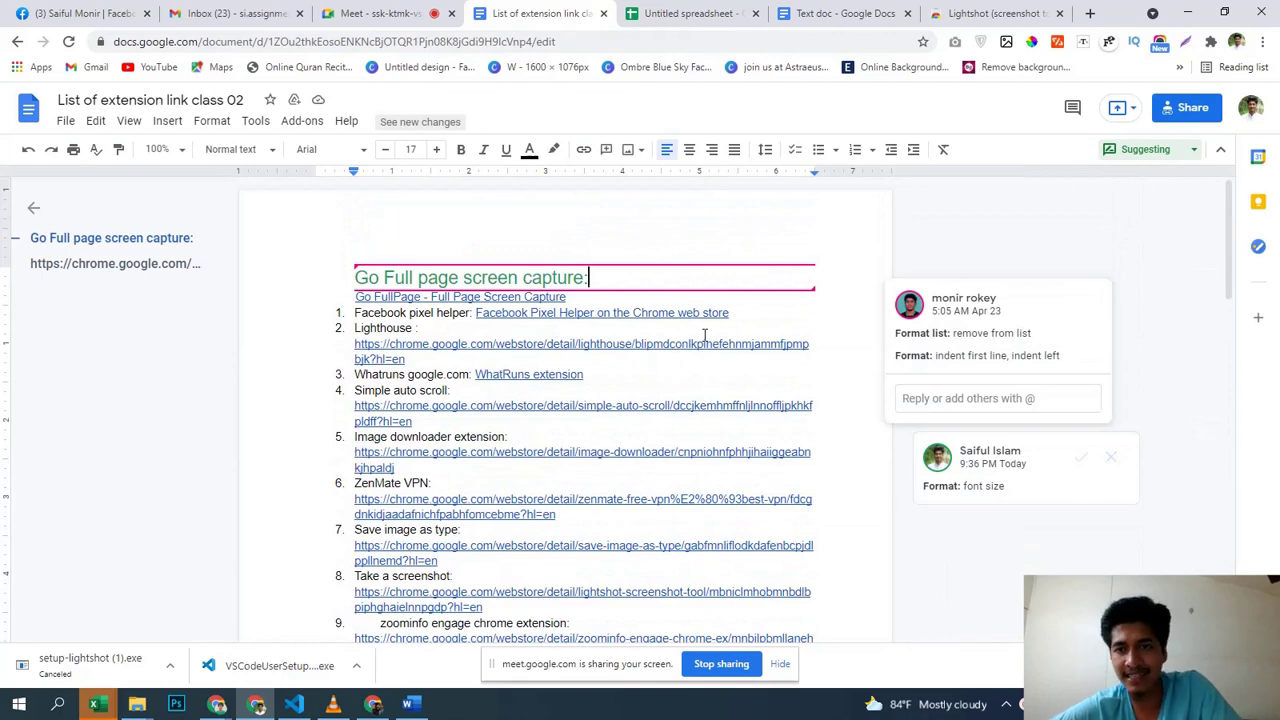
left_click(960, 12)
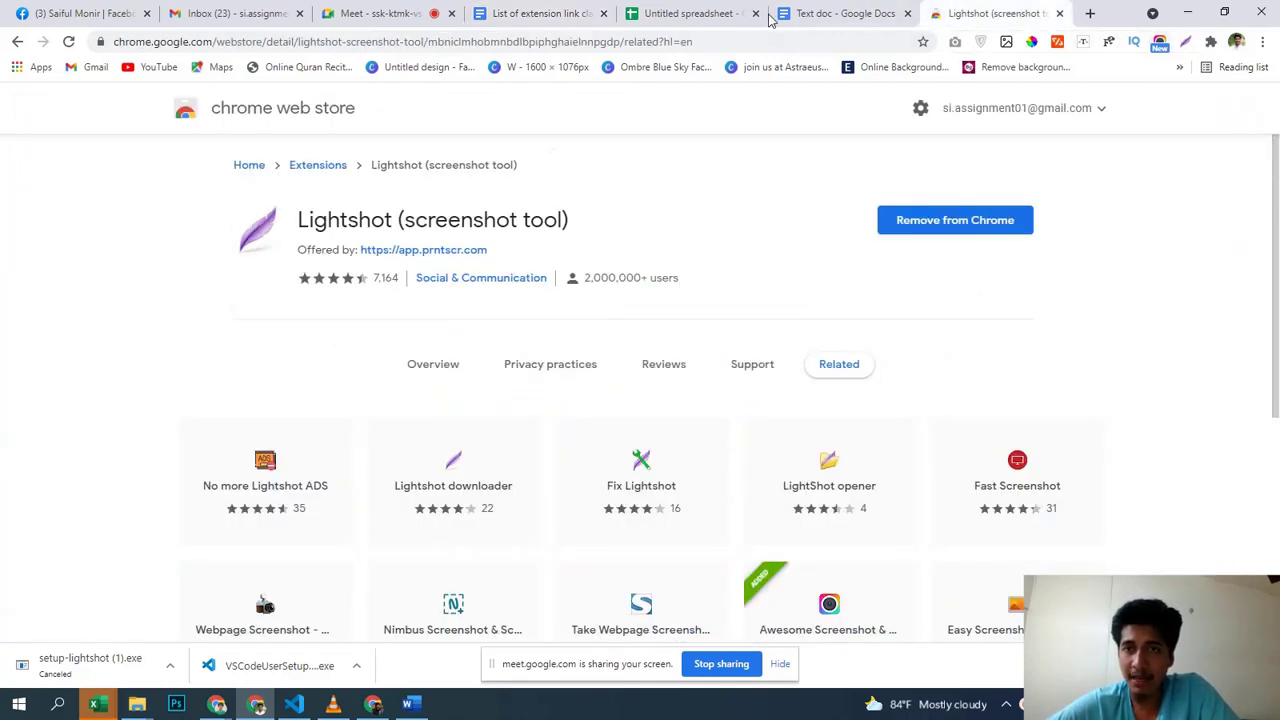
left_click(840, 13)
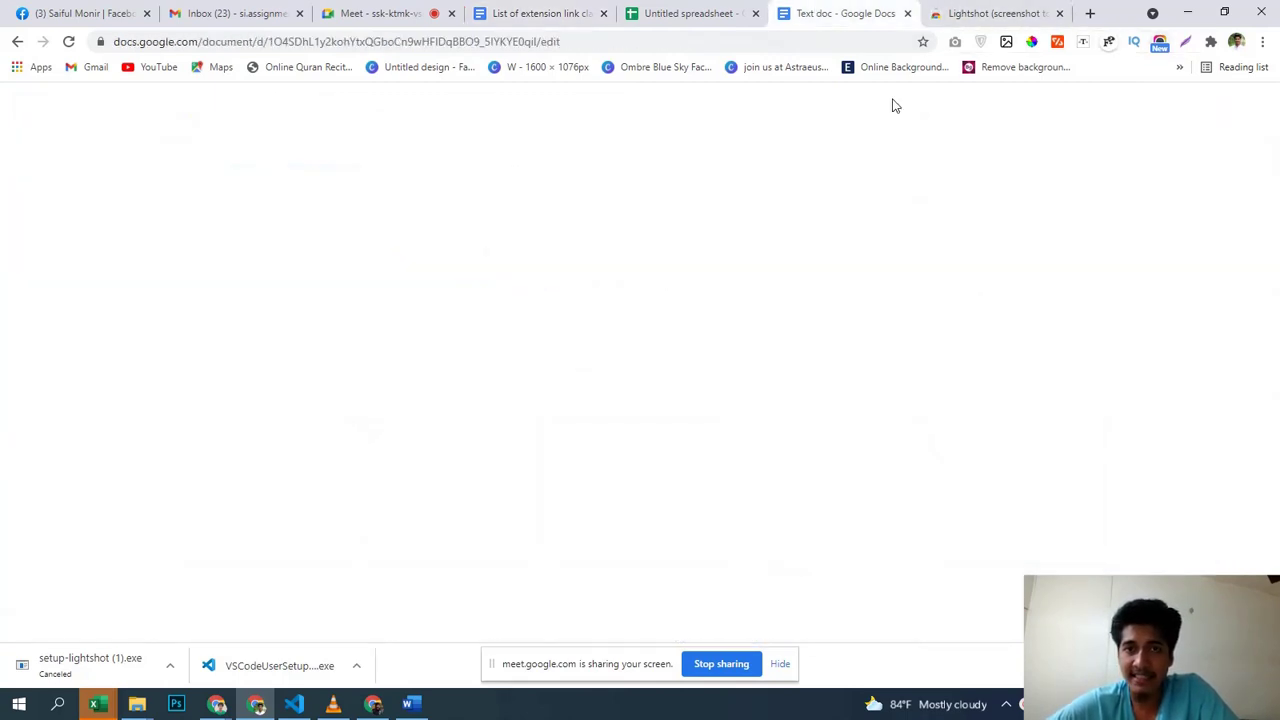
left_click(1160, 50)
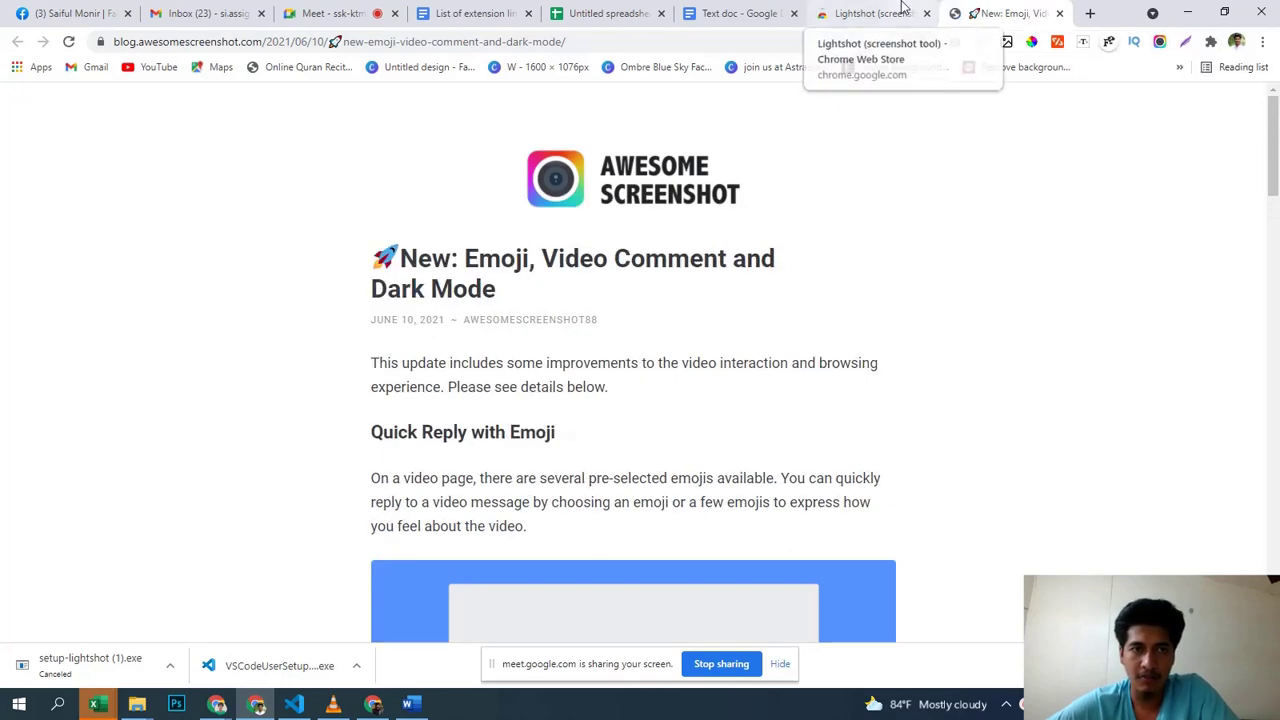
scroll(876, 360, "down", 10)
scroll(877, 386, "down", 10)
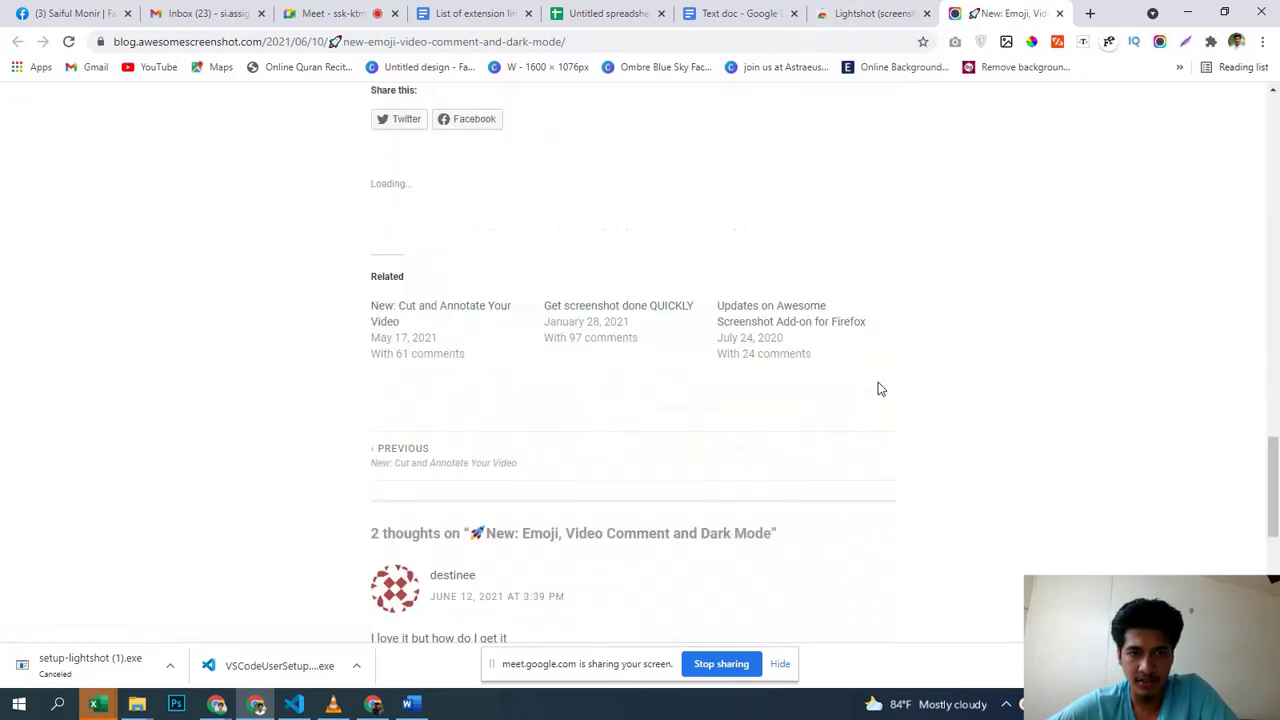
scroll(869, 371, "up", 5)
Step: Close the Lightshot store and Awesome Screenshot blog tabs, then show the Gmail inbox
left_click(830, 12)
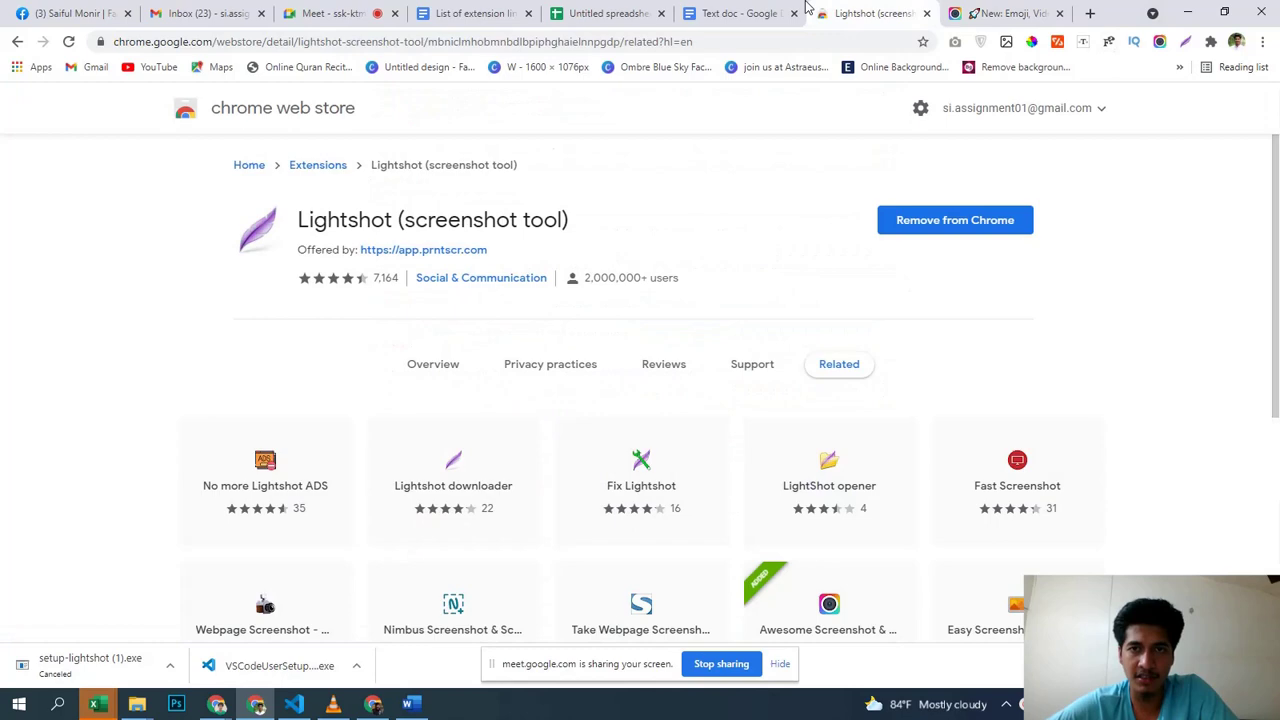
left_click(926, 13)
left_click(926, 13)
left_click(594, 10)
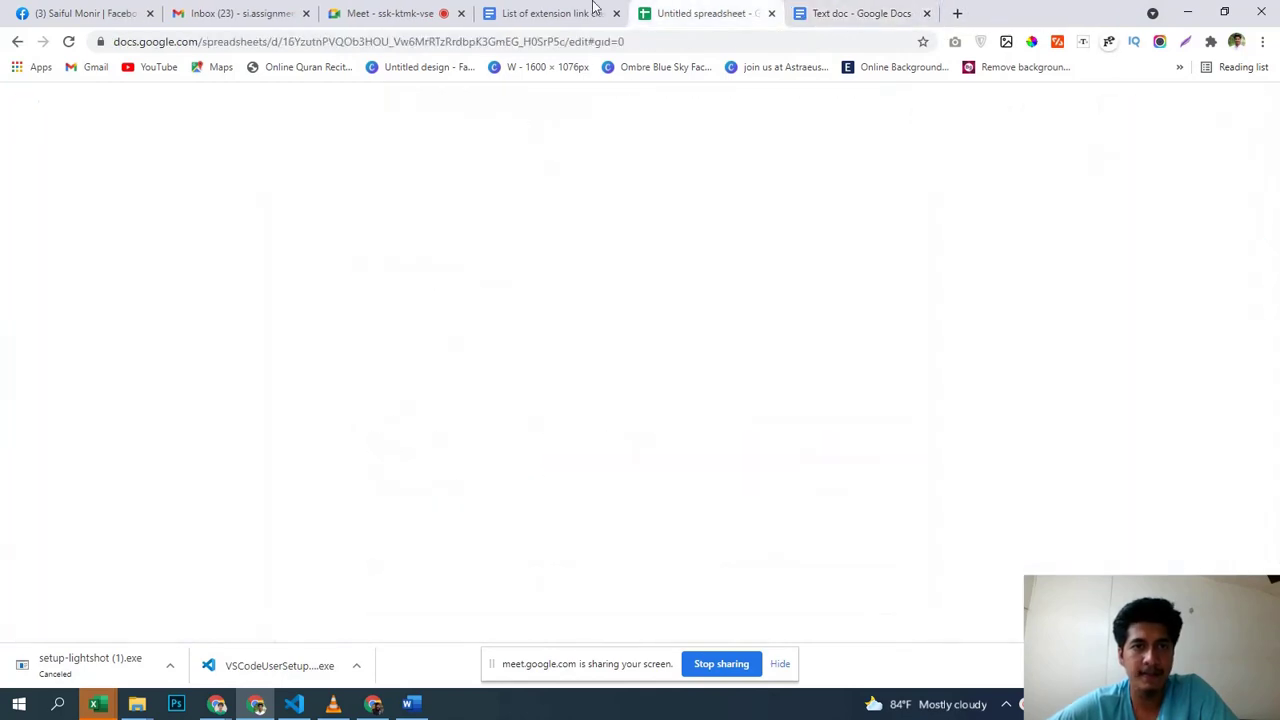
left_click(594, 10)
left_click(258, 12)
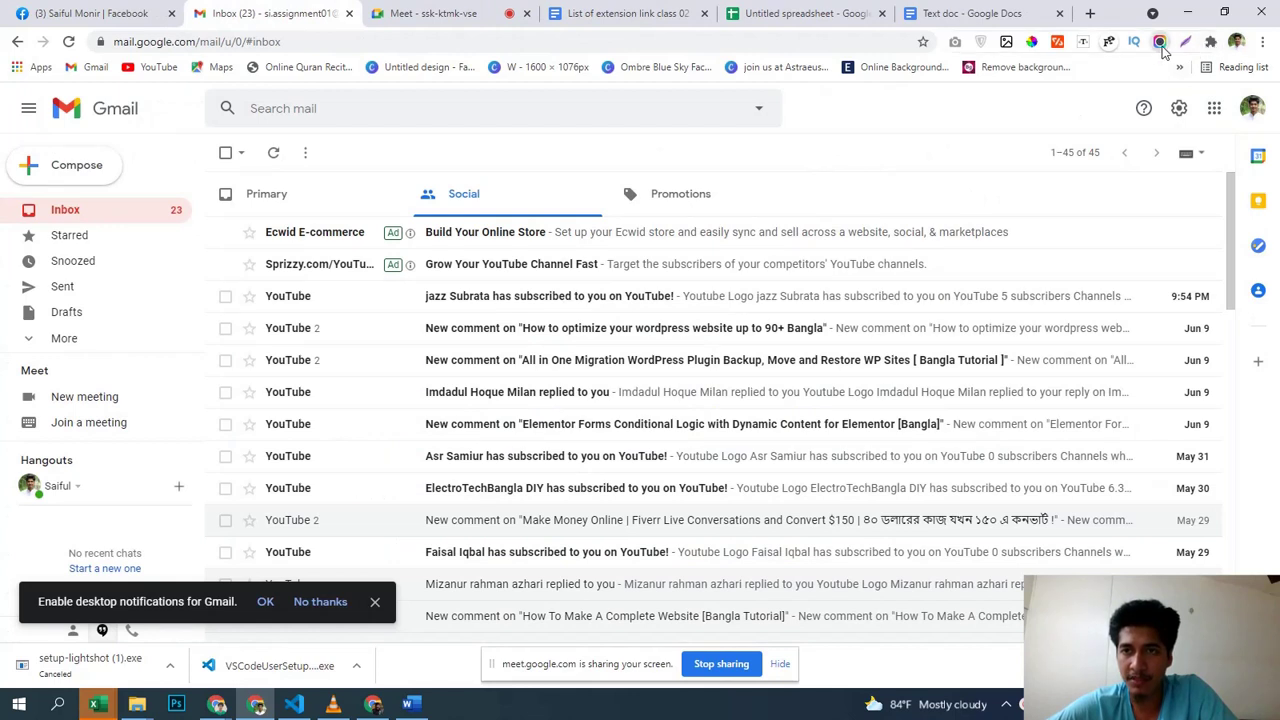
Step: Start an Awesome Screenshot Desktop recording of the Entire Screen with audio
left_click(1160, 42)
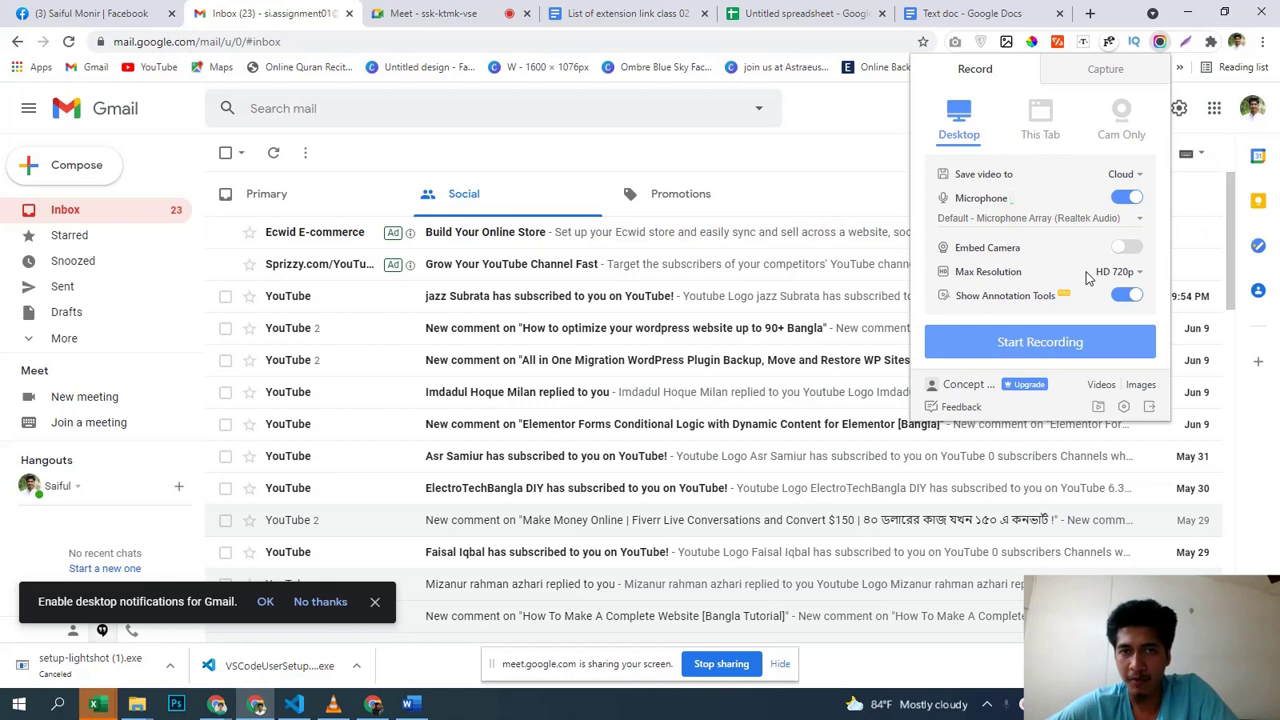
left_click(1081, 347)
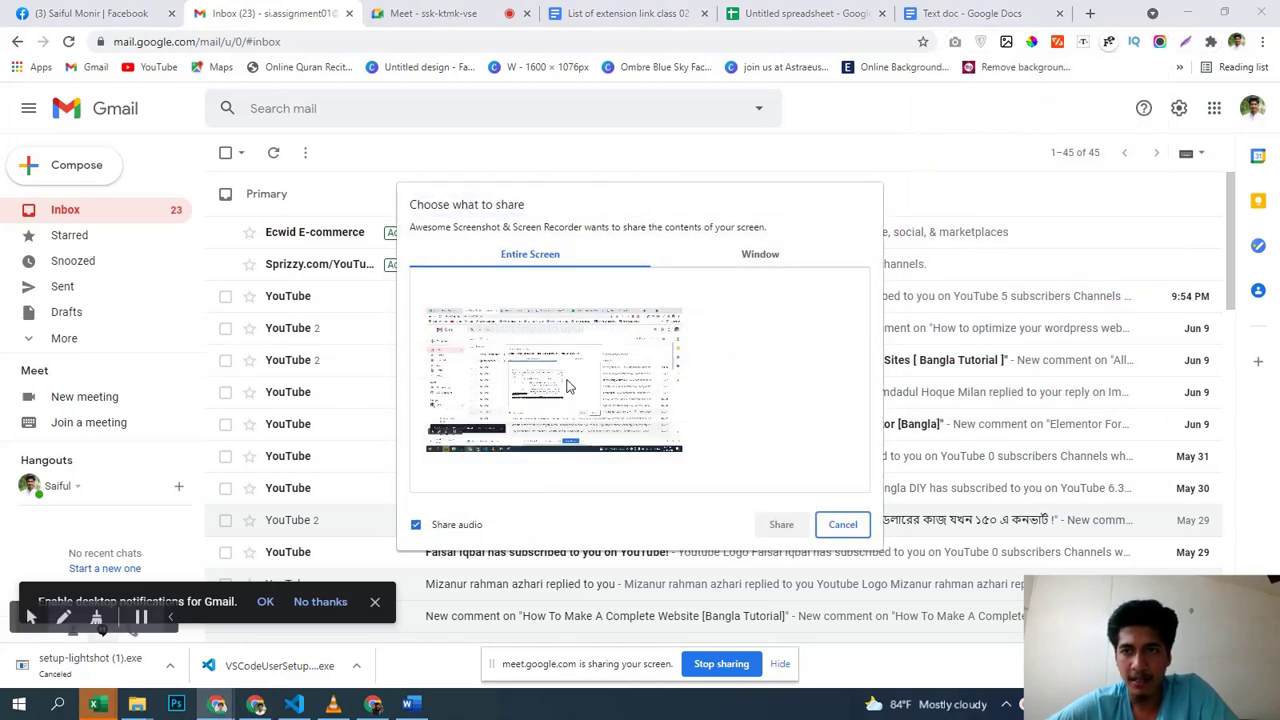
left_click(678, 409)
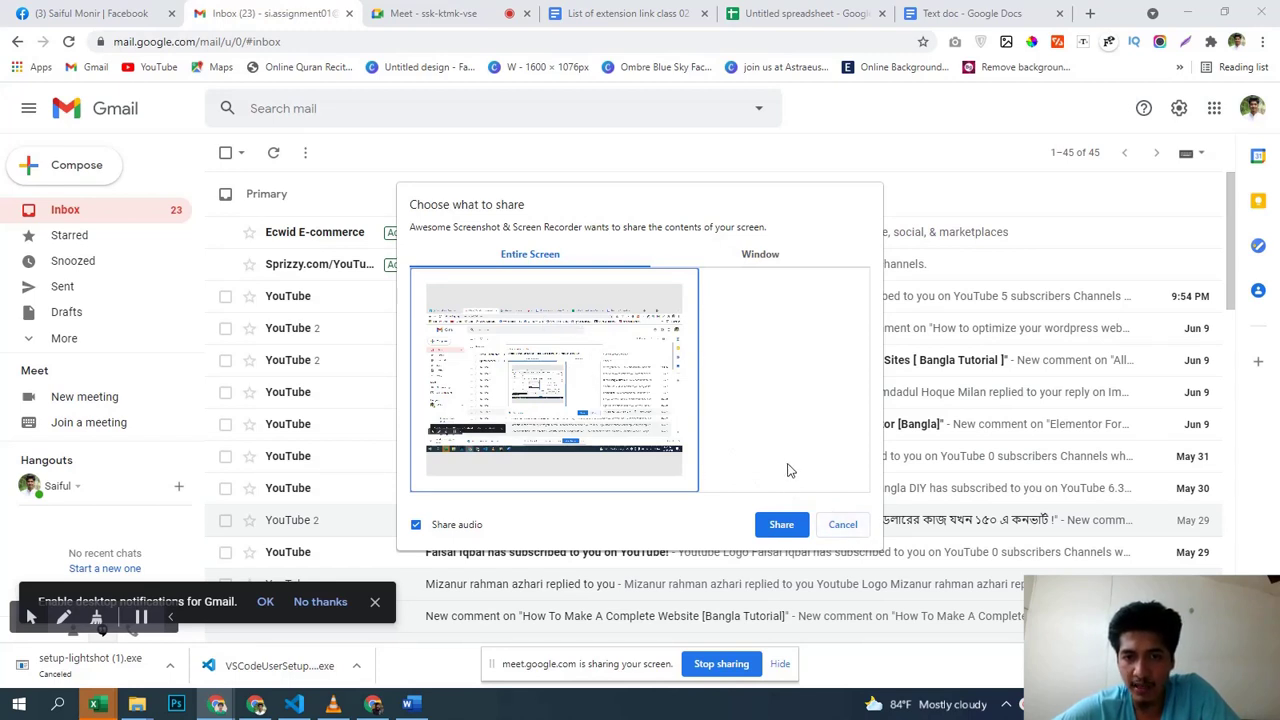
left_click(782, 527)
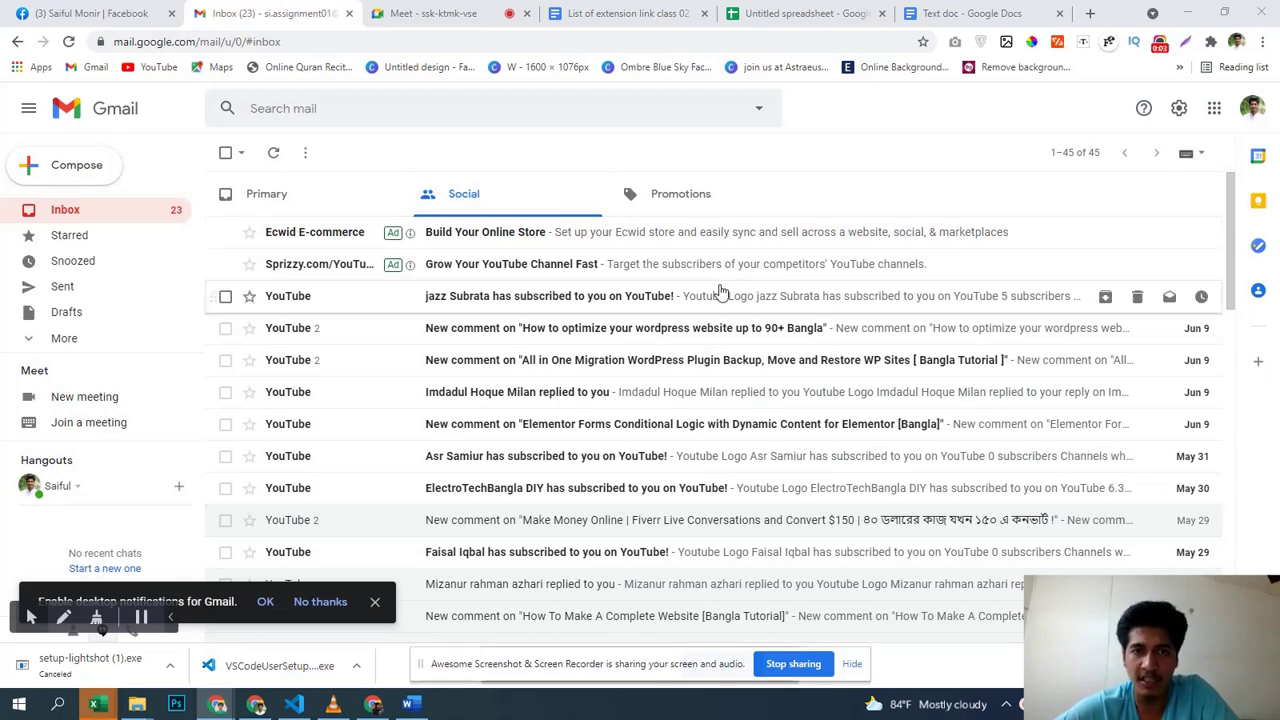
Step: Show Gmail's Primary inbox, open and close a Compose draft, then pause and stop recording
left_click(344, 210)
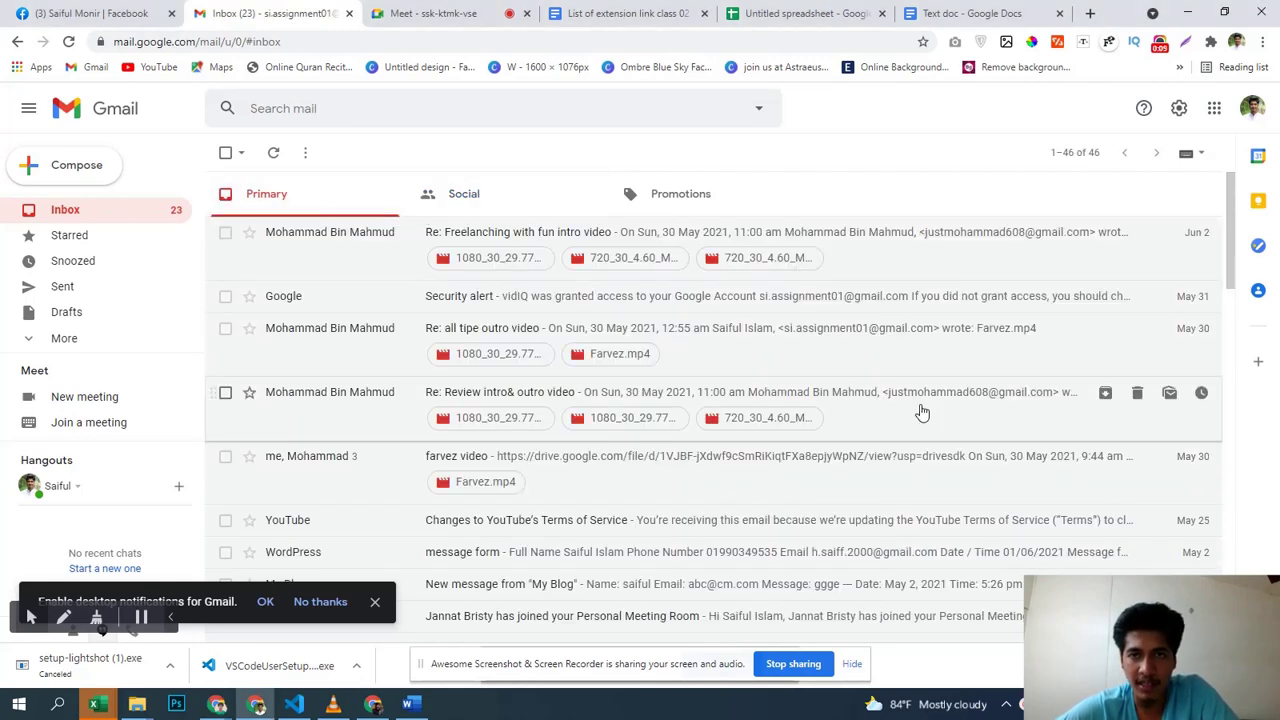
left_click(97, 176)
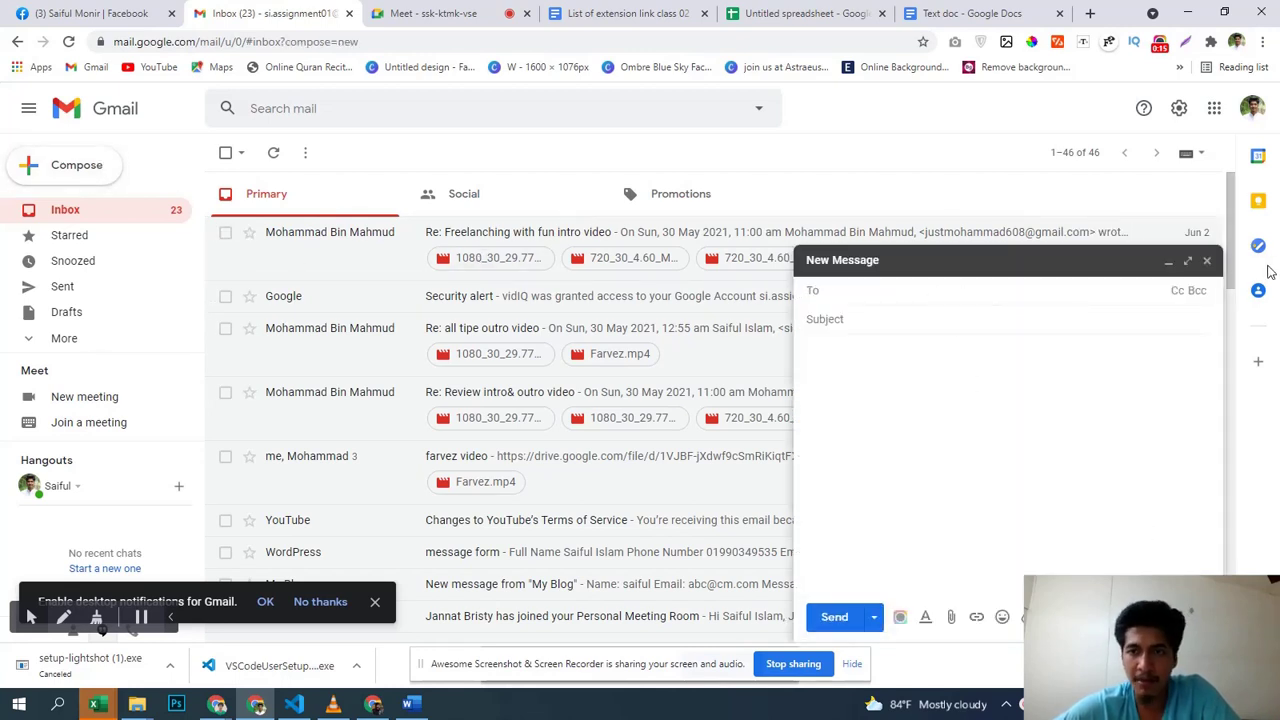
left_click(1208, 263)
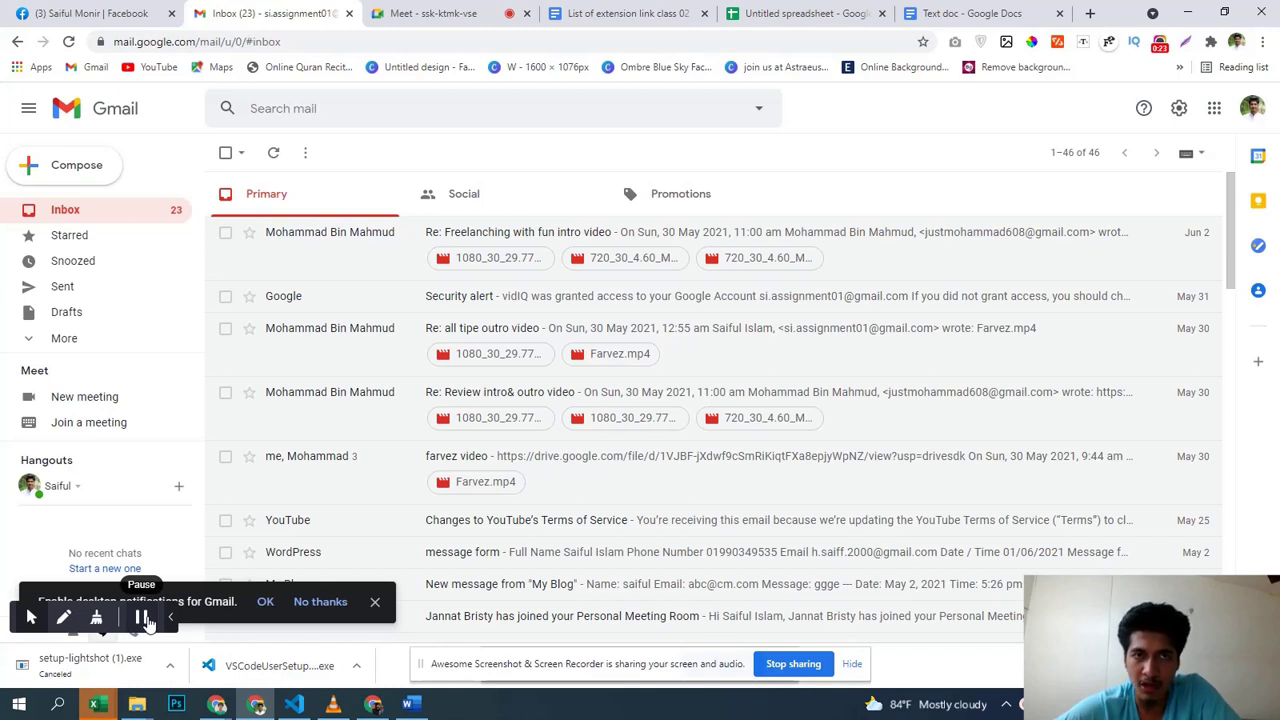
left_click(145, 617)
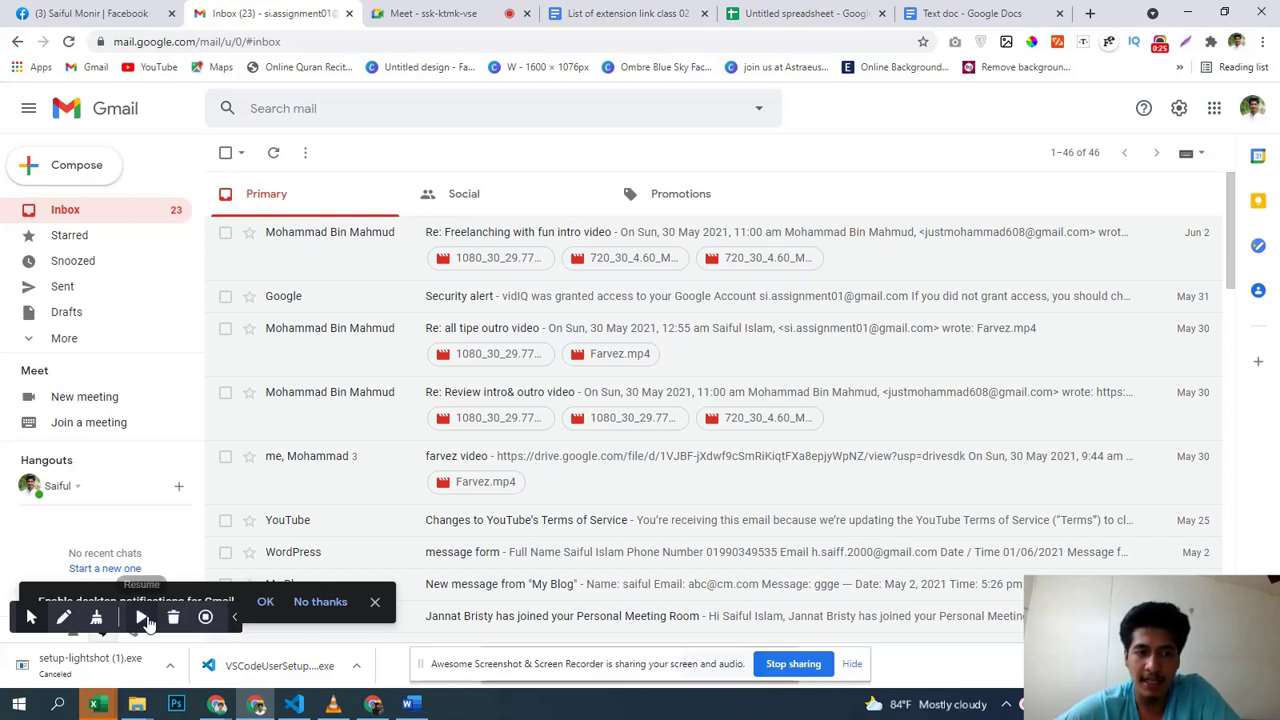
left_click(205, 617)
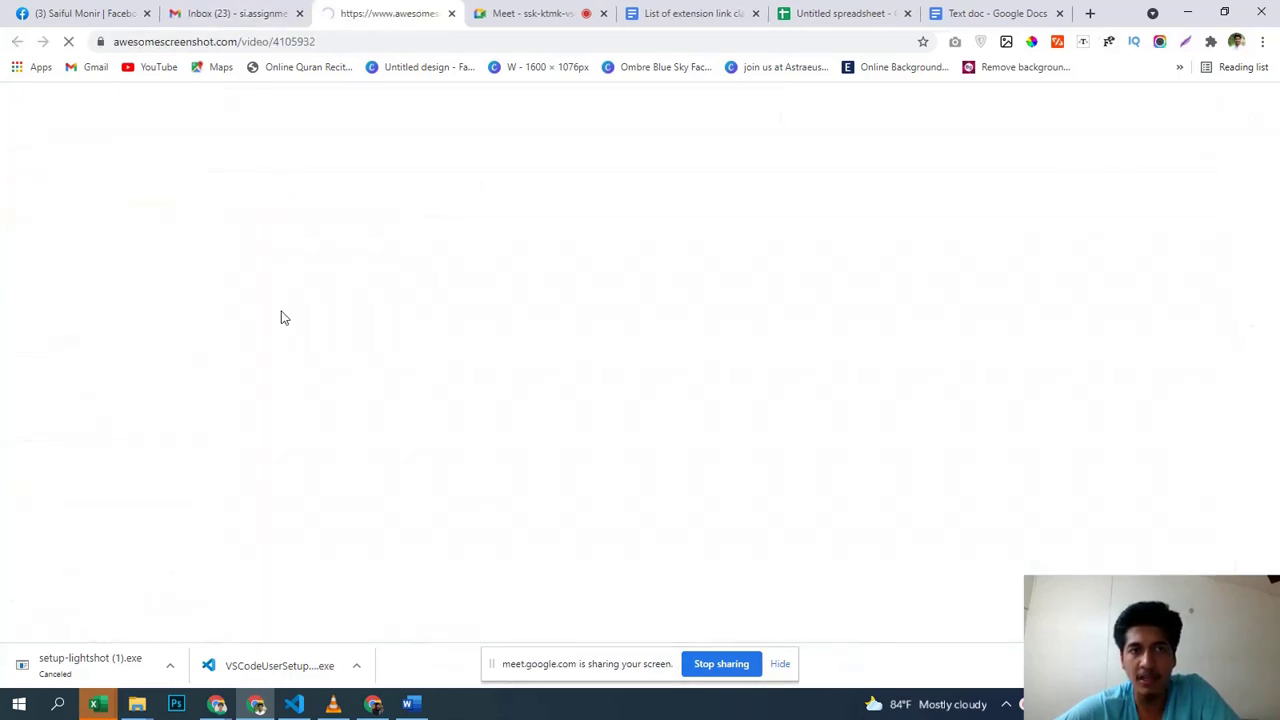
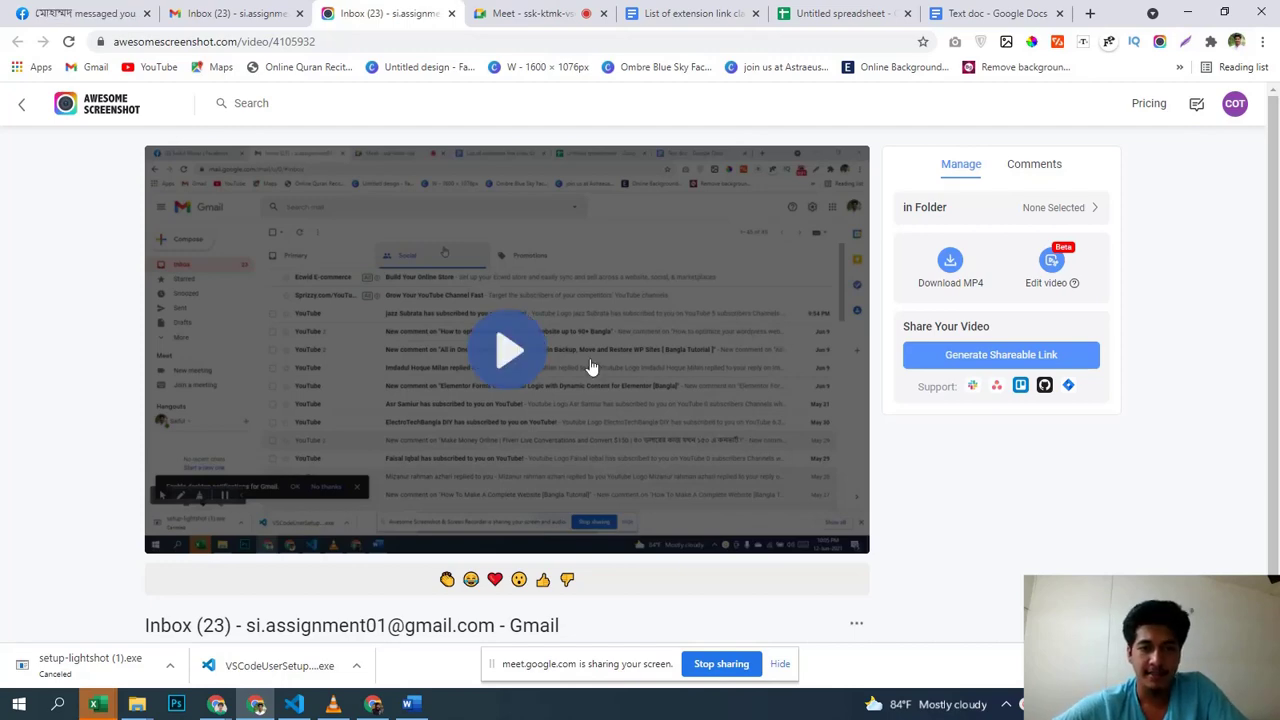
Step: Play the 24-second Gmail inbox recording and pause it at 00:05
left_click(490, 367)
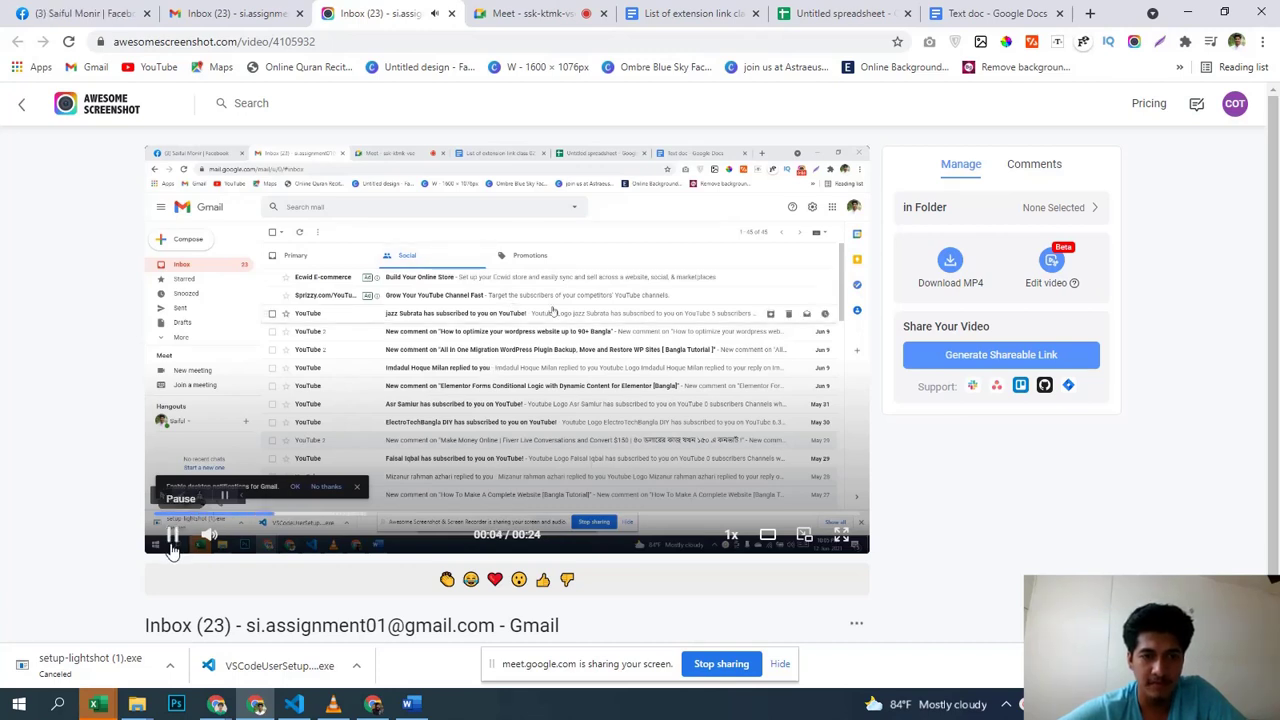
key("space")
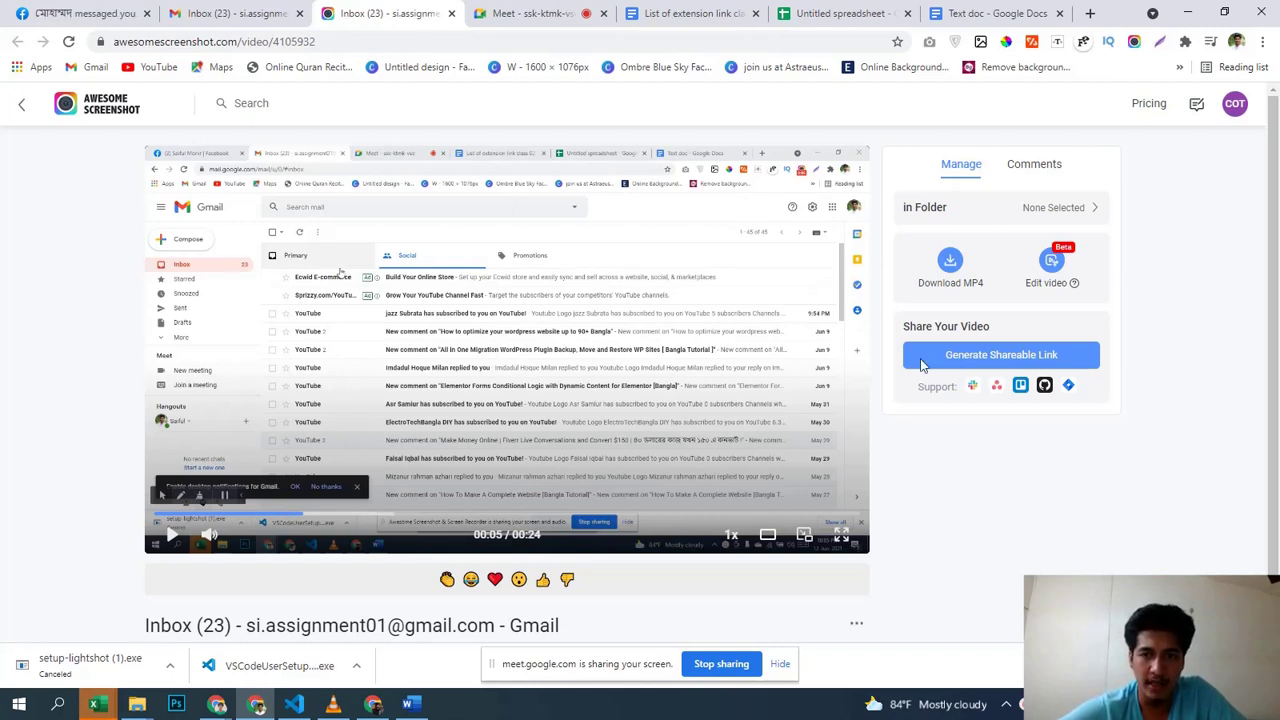
Step: Send the video's shareable link in a Facebook Messenger chat, then view the untitled spreadsheet
left_click(997, 362)
left_click(1013, 395)
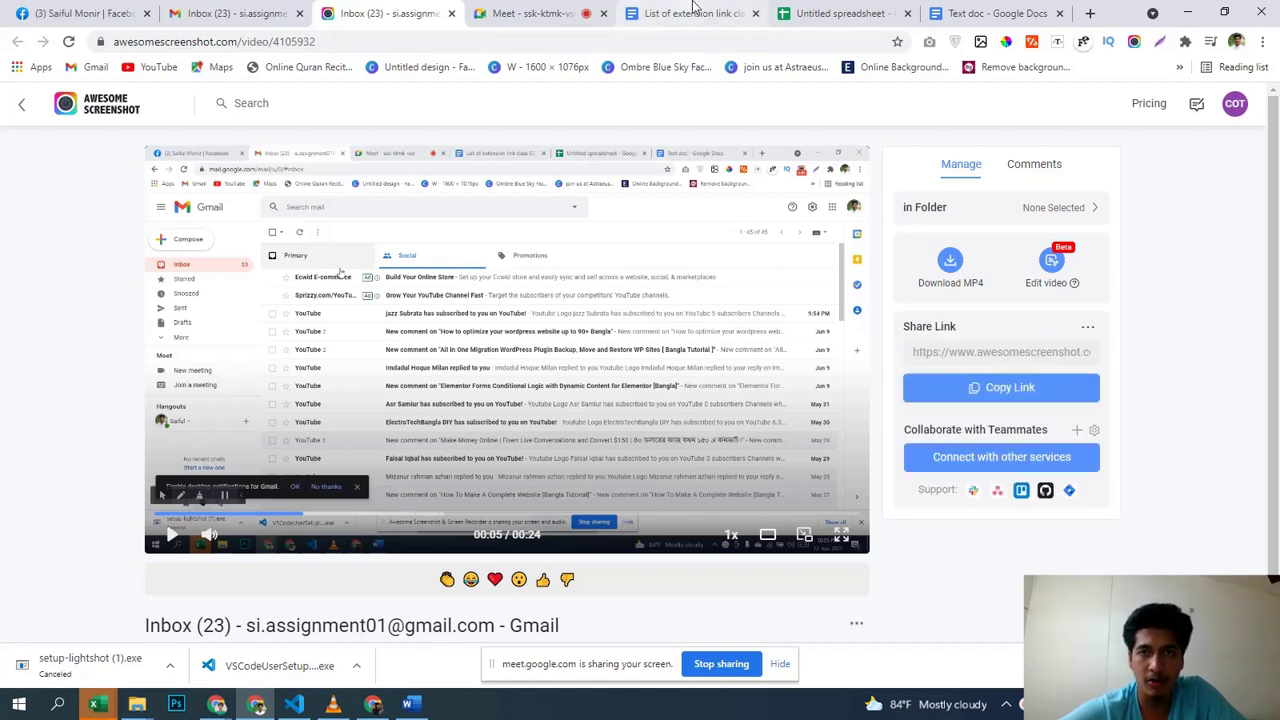
left_click(113, 8)
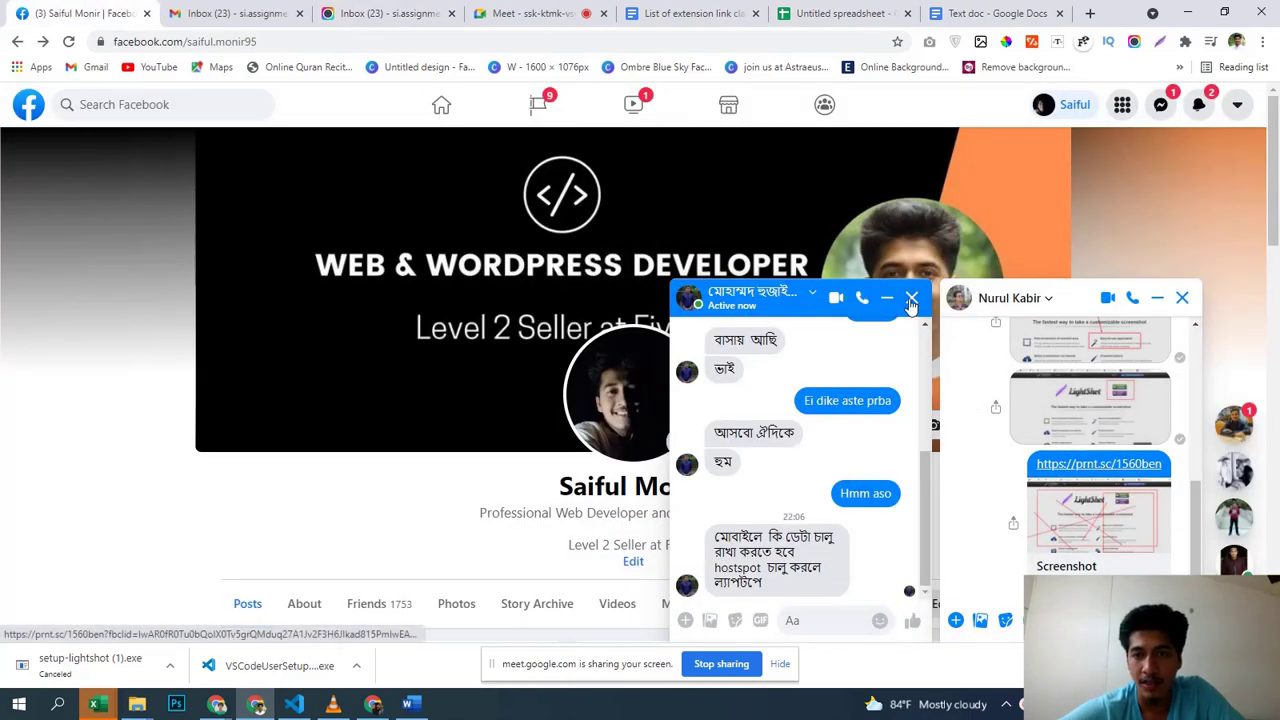
left_click(910, 297)
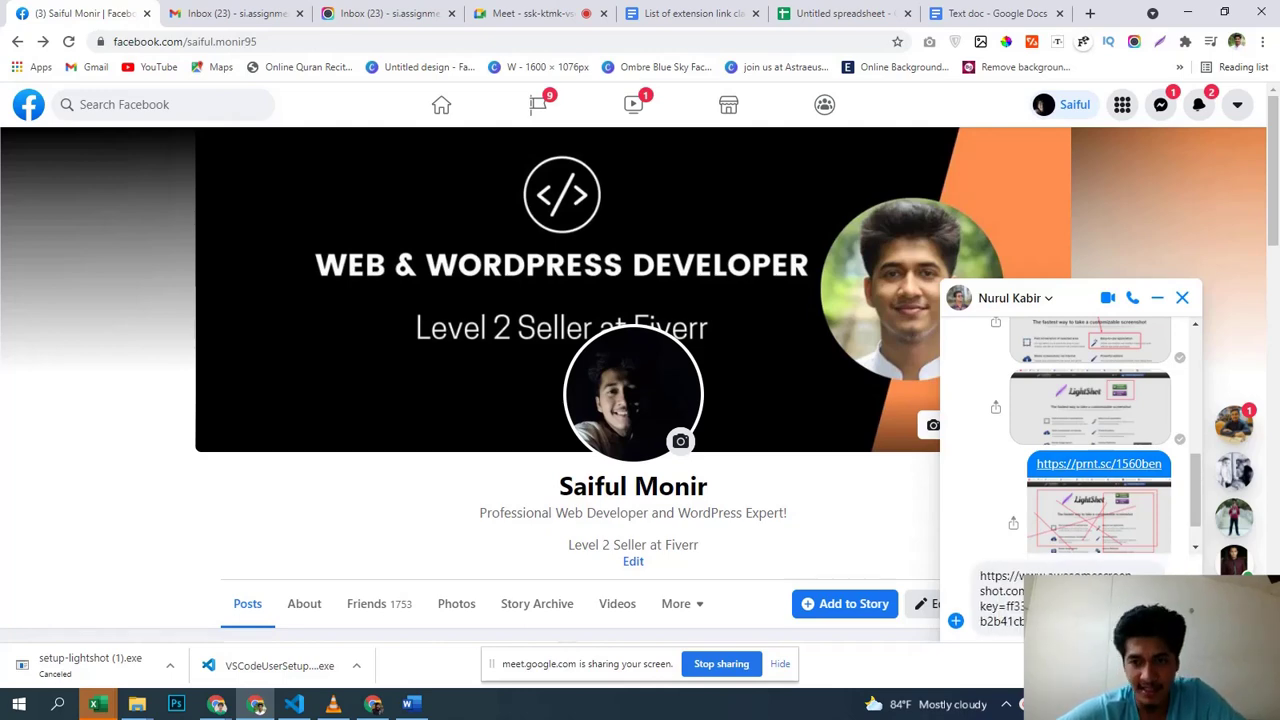
key("Return")
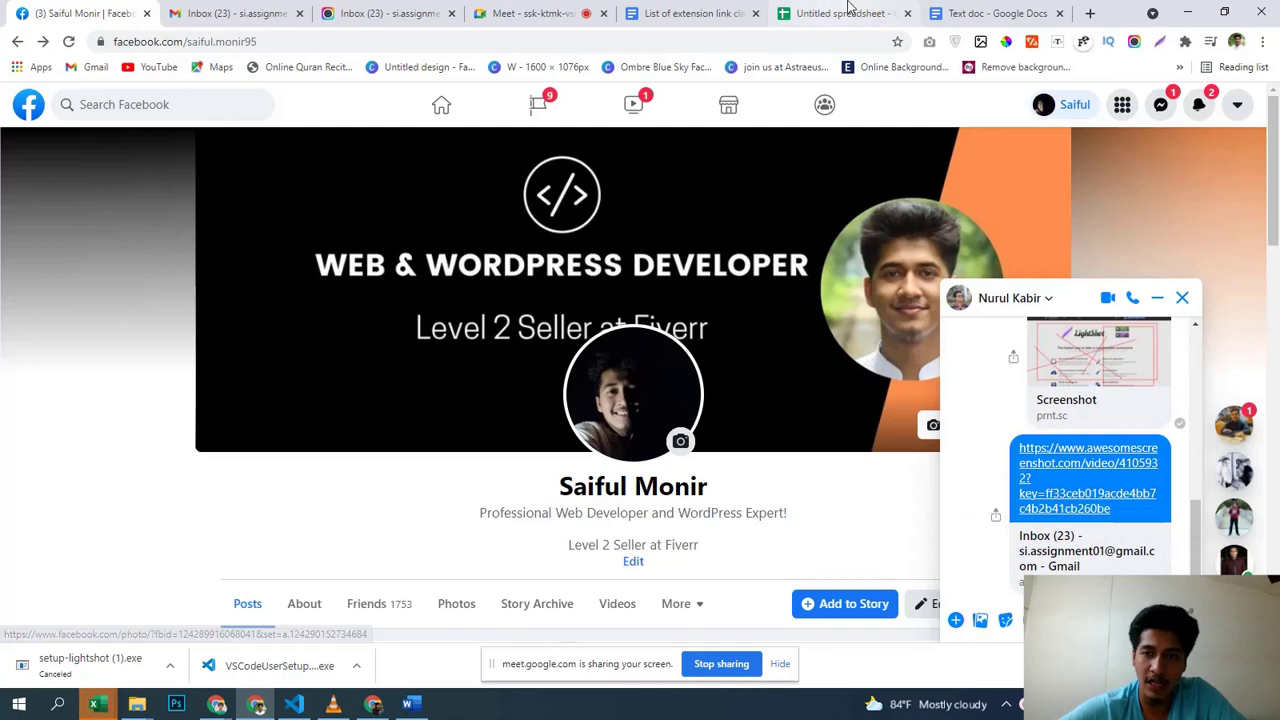
left_click(849, 13)
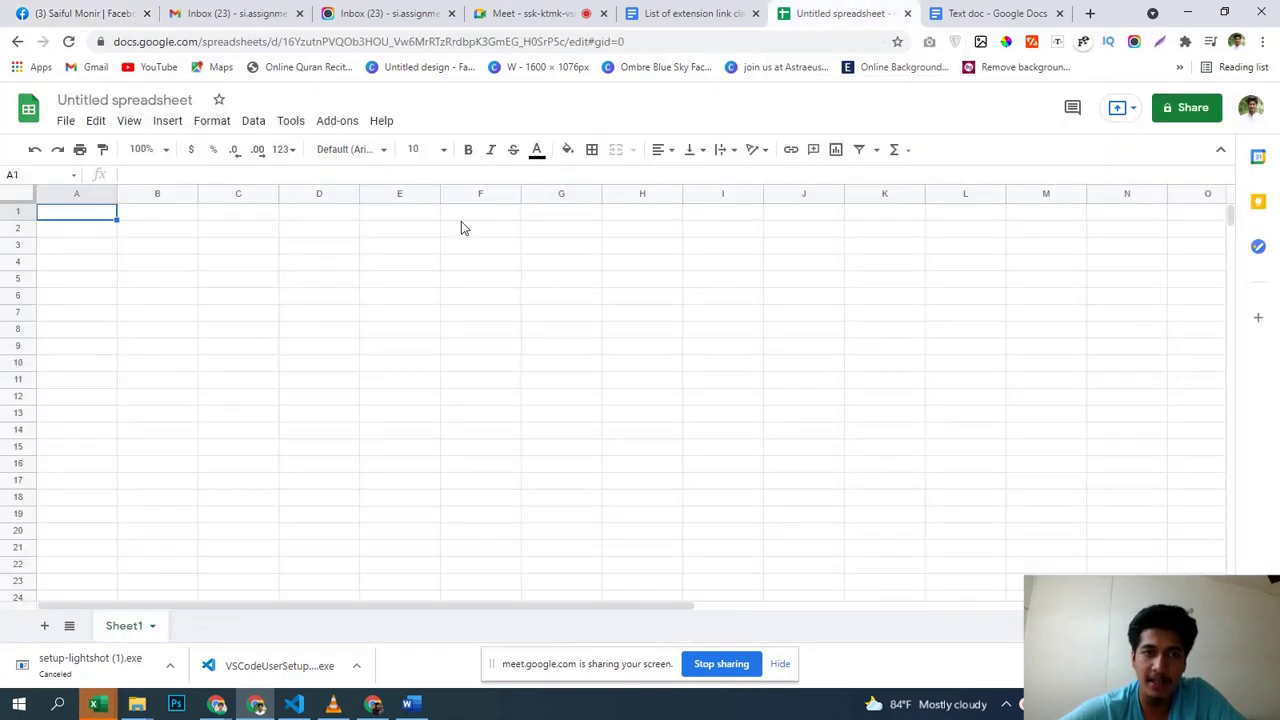
Step: Cycle through the open tabs to the Awesome Screenshot video, then return to the Facebook profile
left_click(690, 13)
left_click(990, 13)
left_click(397, 13)
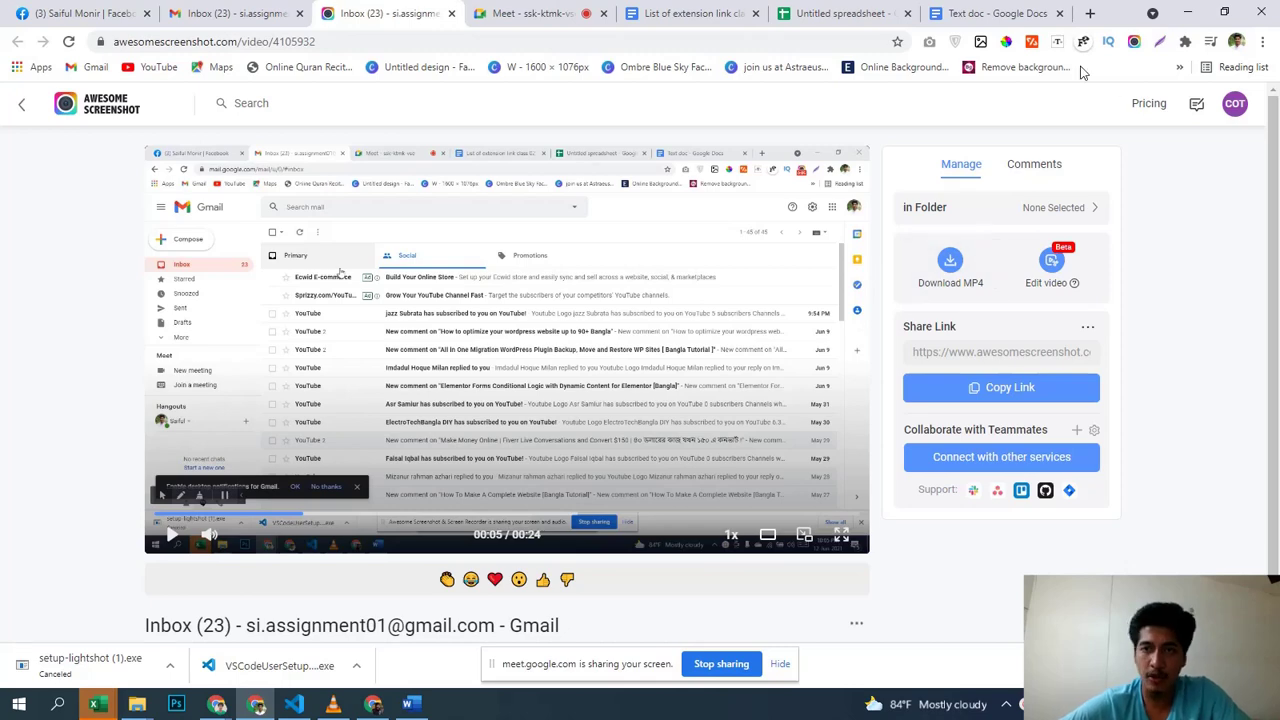
left_click(113, 12)
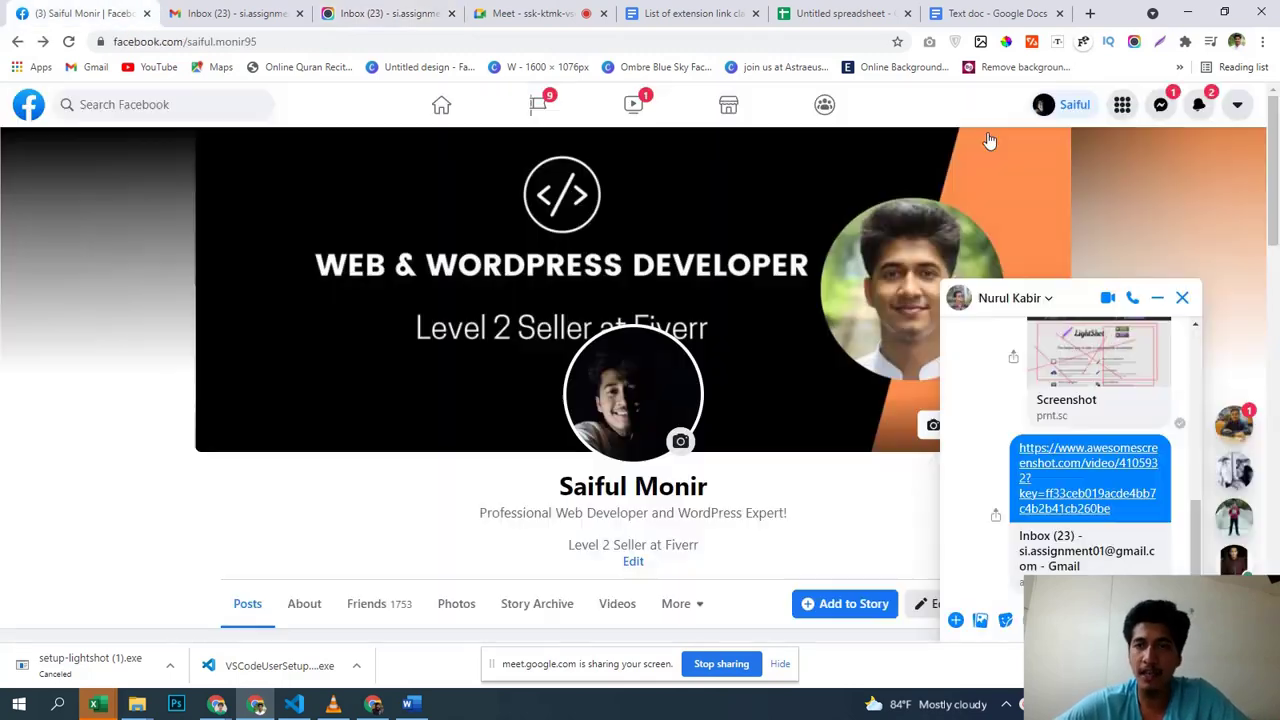
Step: Preview Awesome Screenshot's Cam Only and This Tab recording modes
left_click(1134, 41)
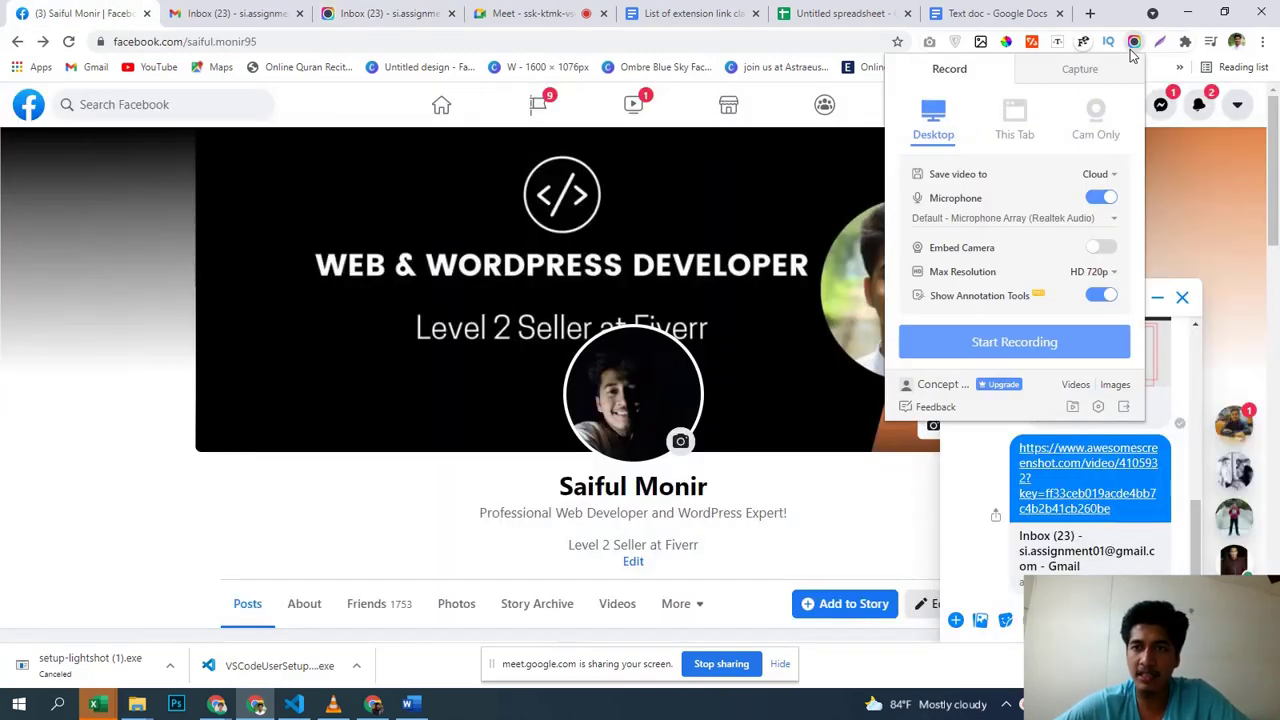
left_click(1104, 116)
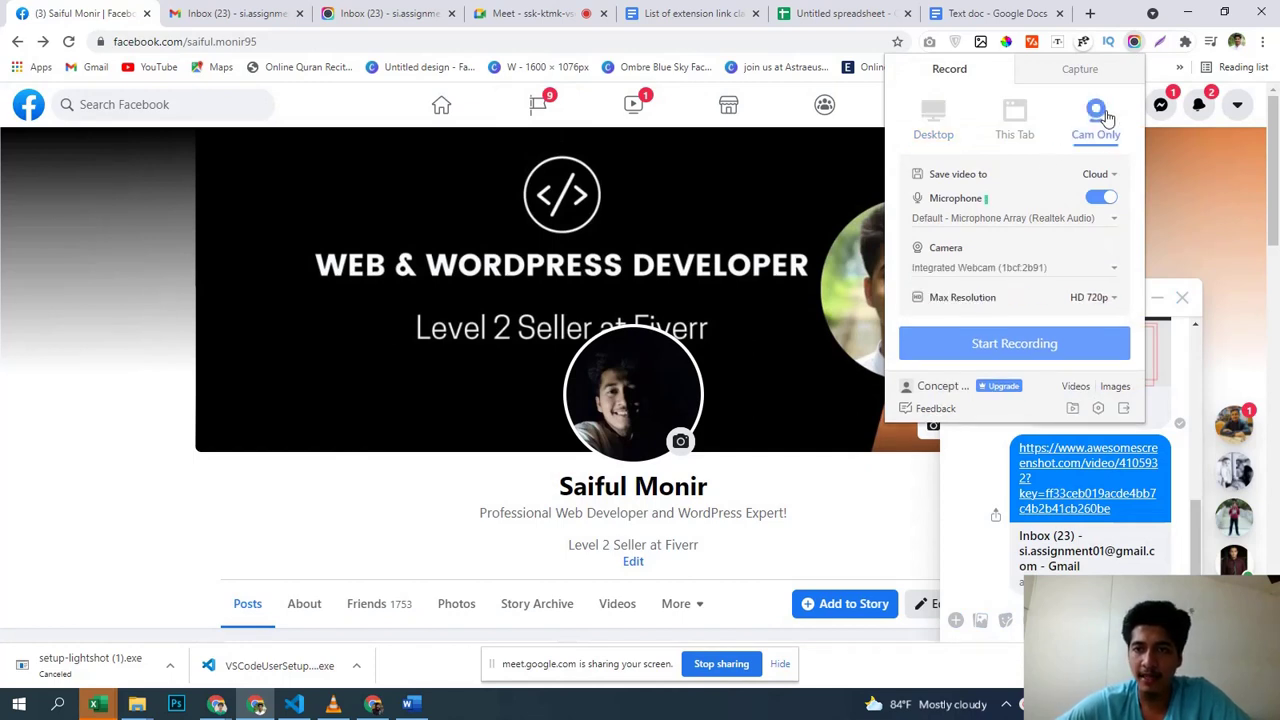
left_click(1016, 140)
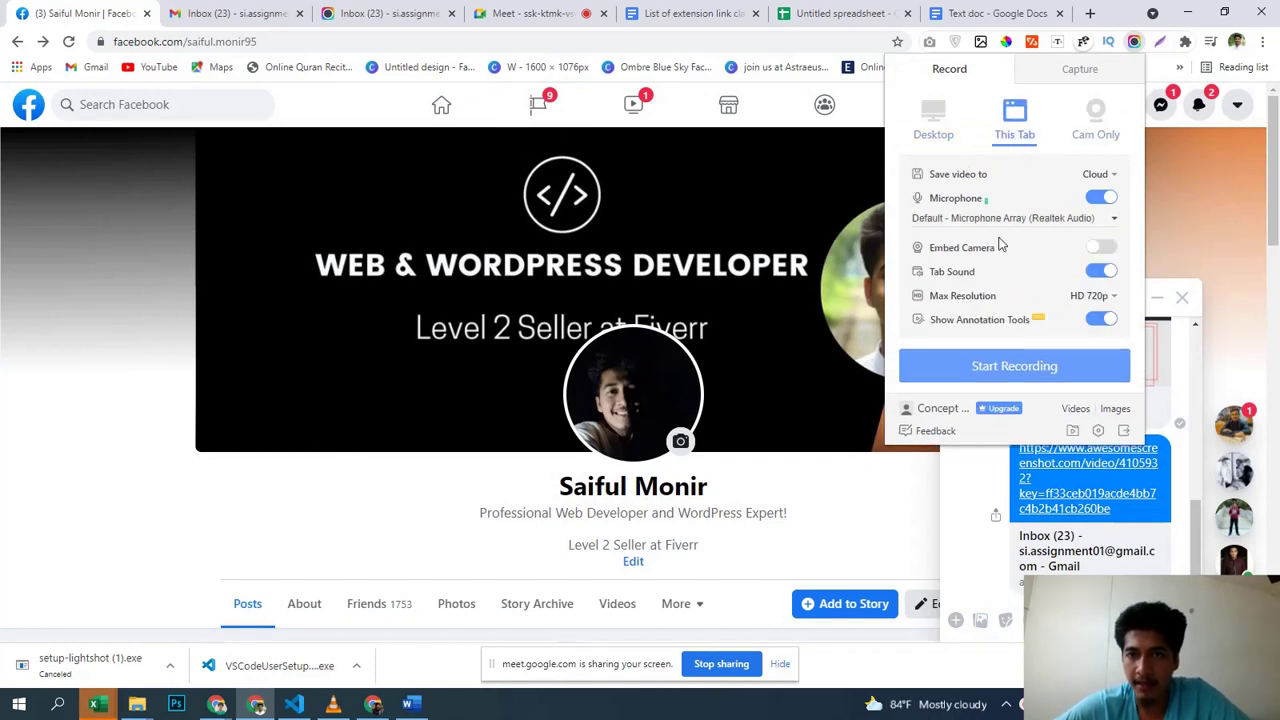
Step: Start a Selected Area capture outlining the profile's cover and name region
left_click(1067, 75)
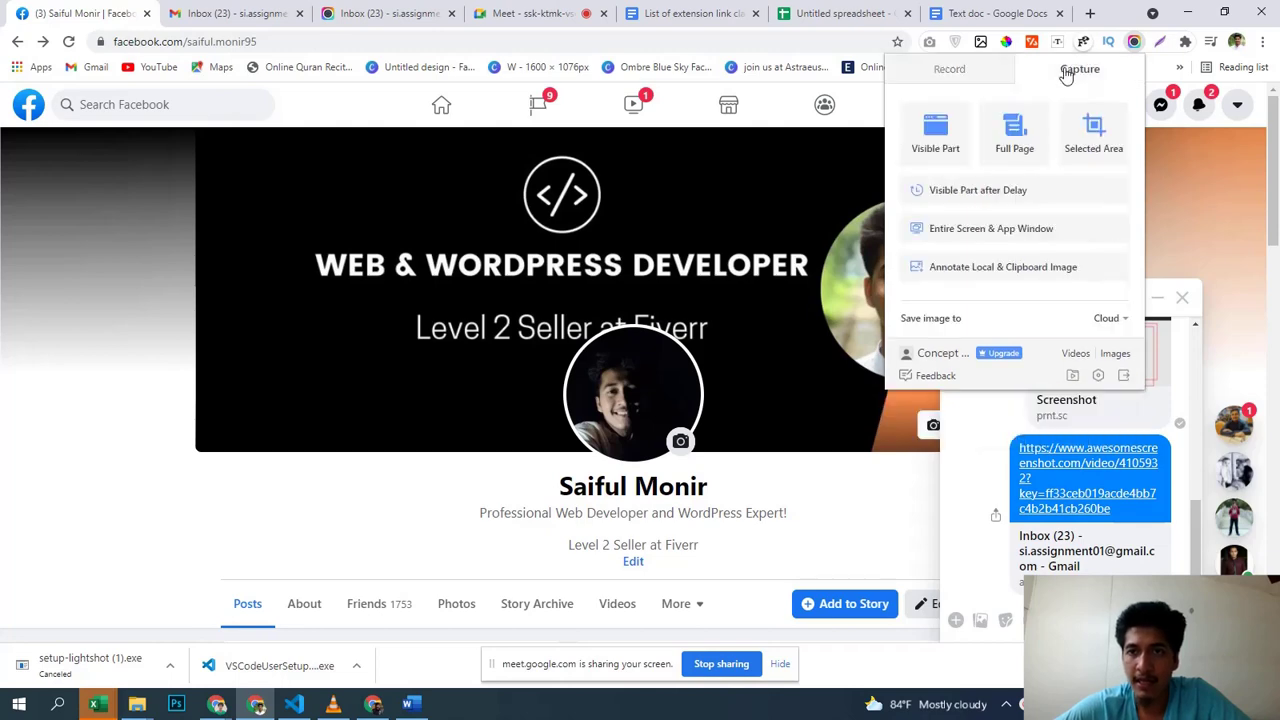
left_click(1098, 142)
left_click_drag(31, 143, 955, 570)
scroll(955, 571, "down", 3)
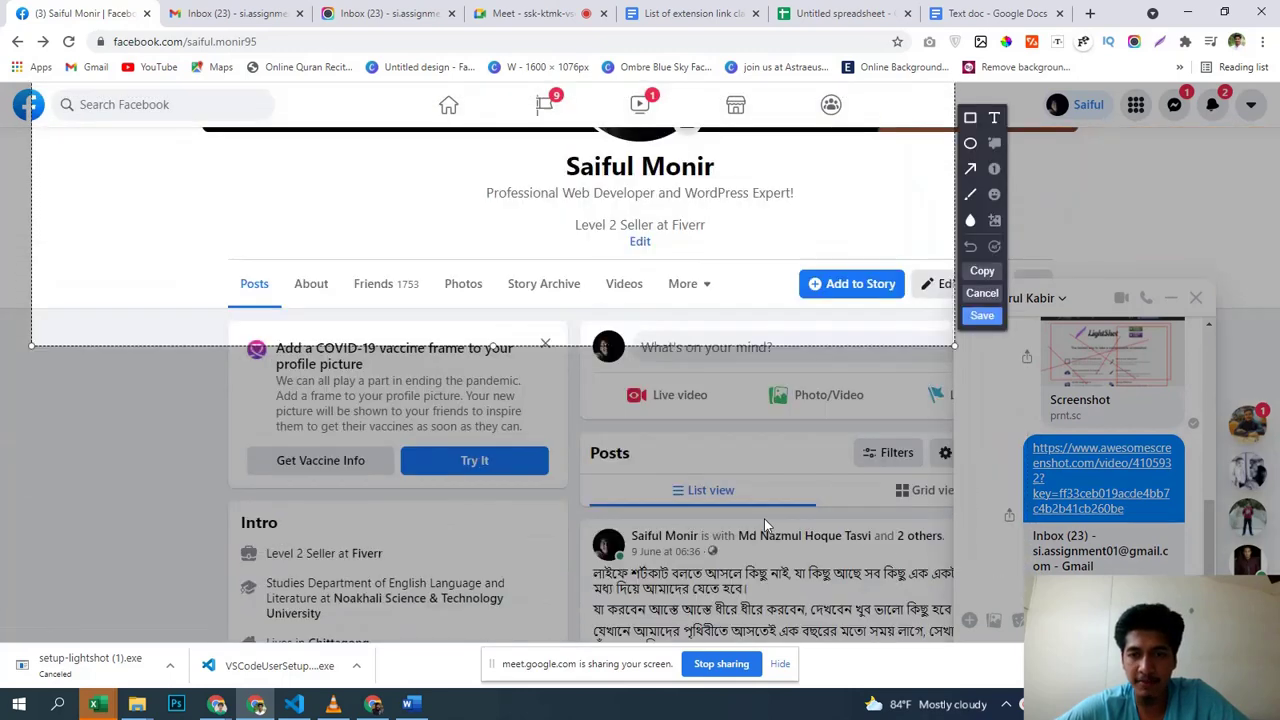
Step: Draw two red ellipses around the cover's left side and the profile photo
scroll(679, 457, "up", 3)
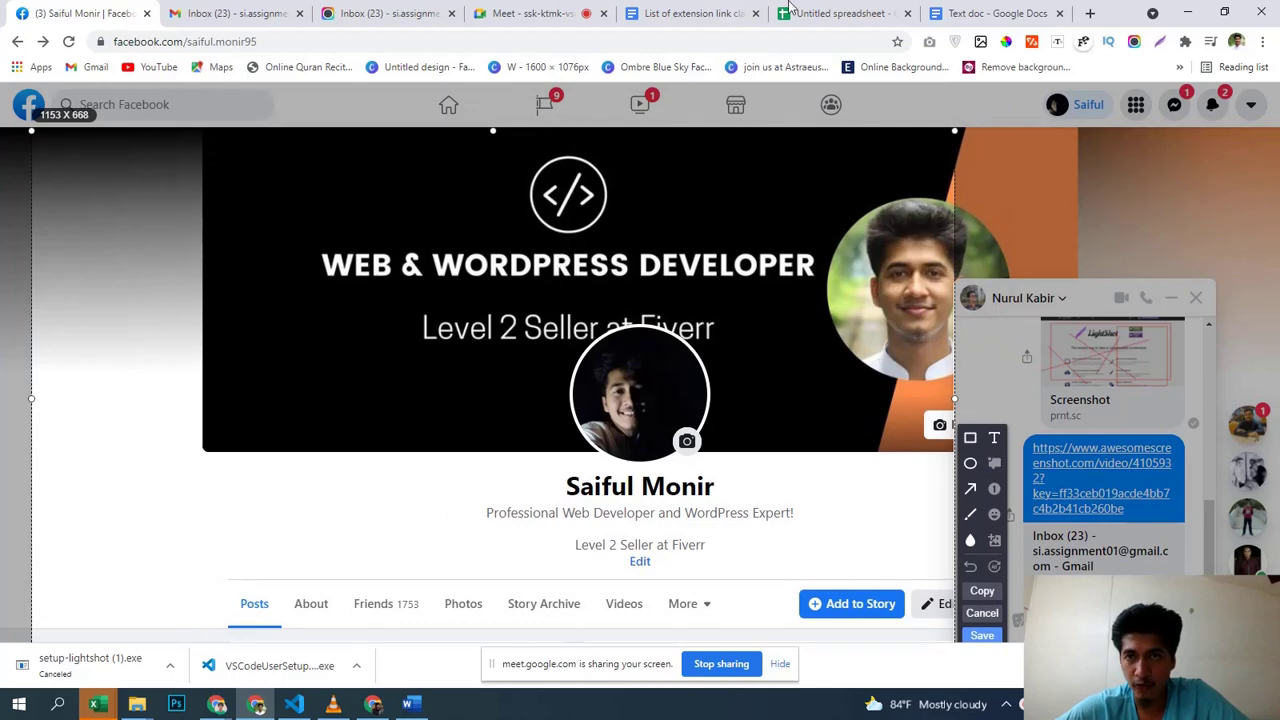
scroll(697, 404, "down", 5)
scroll(697, 404, "up", 5)
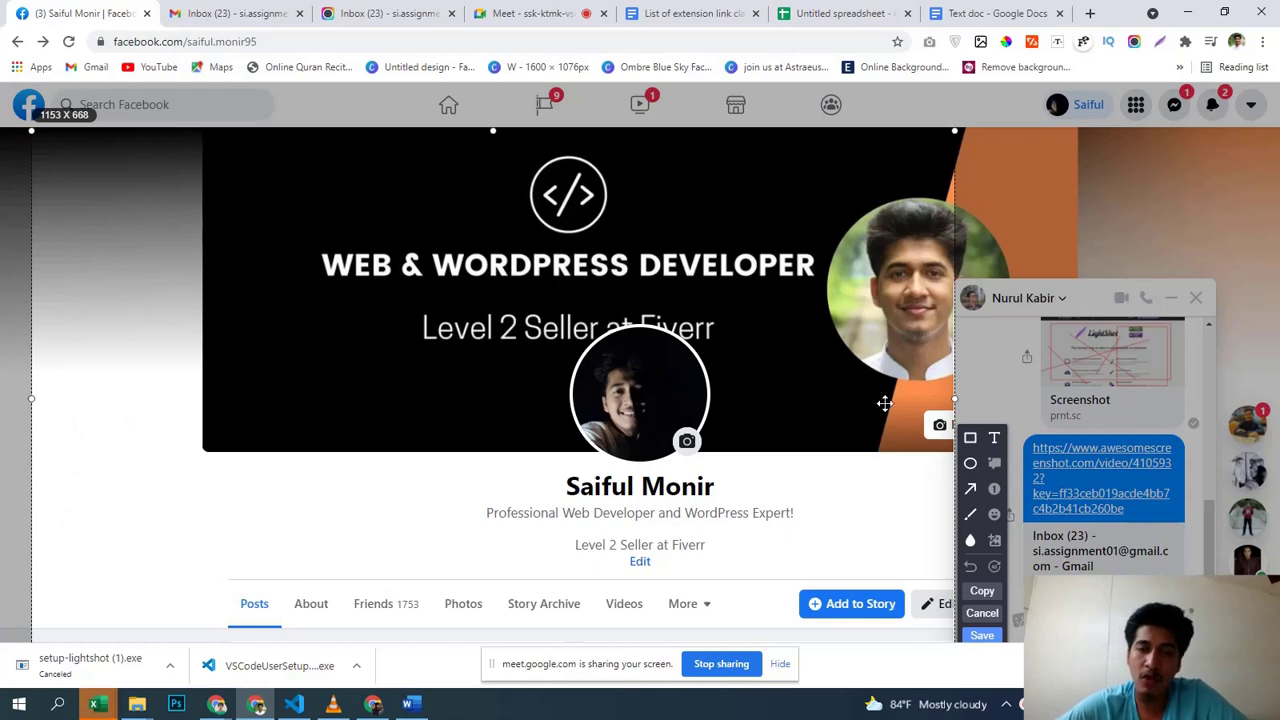
left_click(970, 437)
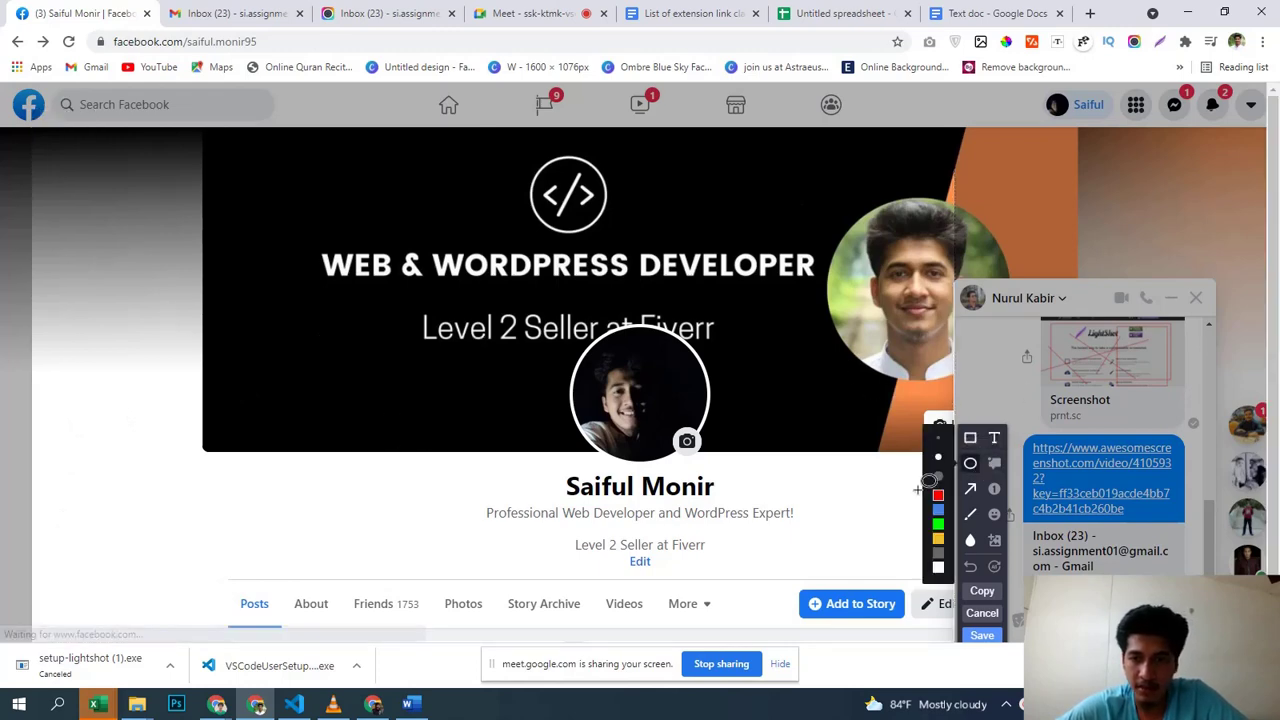
left_click(970, 463)
mouse_move(200, 266)
left_mouse_down()
mouse_move(463, 519)
mouse_move(770, 540)
mouse_move(600, 583)
mouse_move(508, 590)
mouse_move(514, 491)
mouse_move(455, 517)
left_mouse_up()
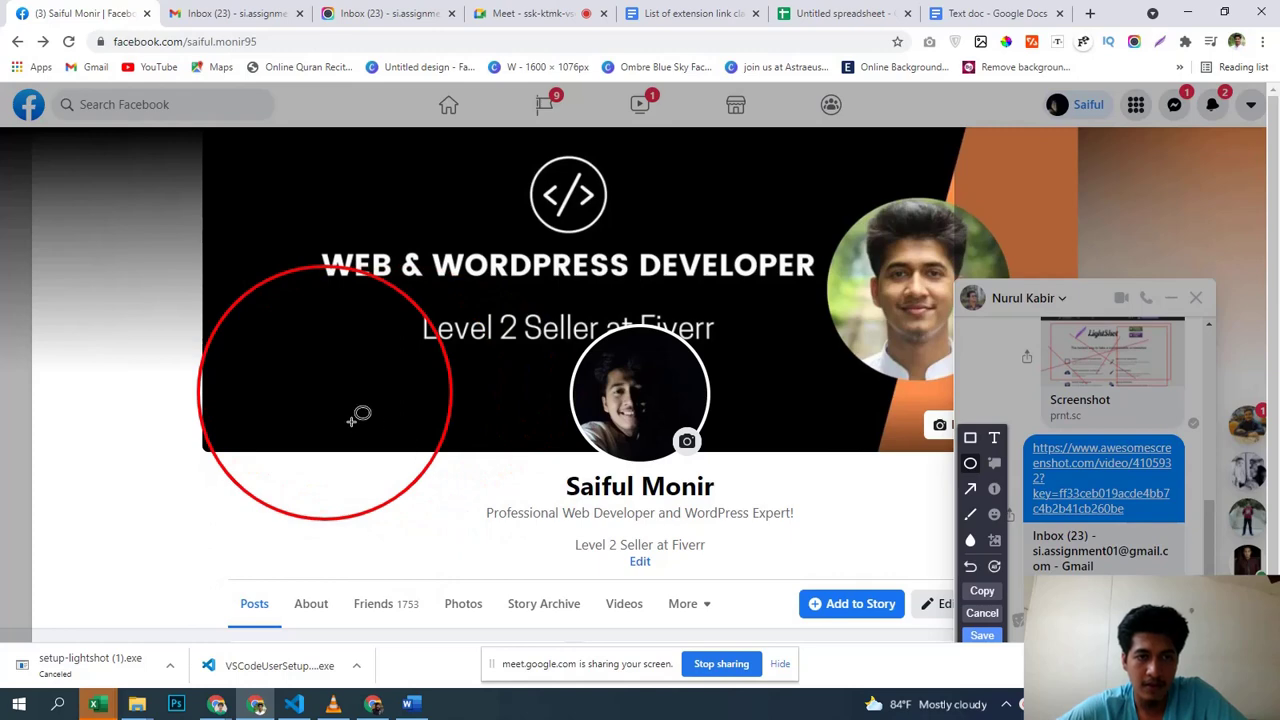
left_click_drag(560, 298, 767, 538)
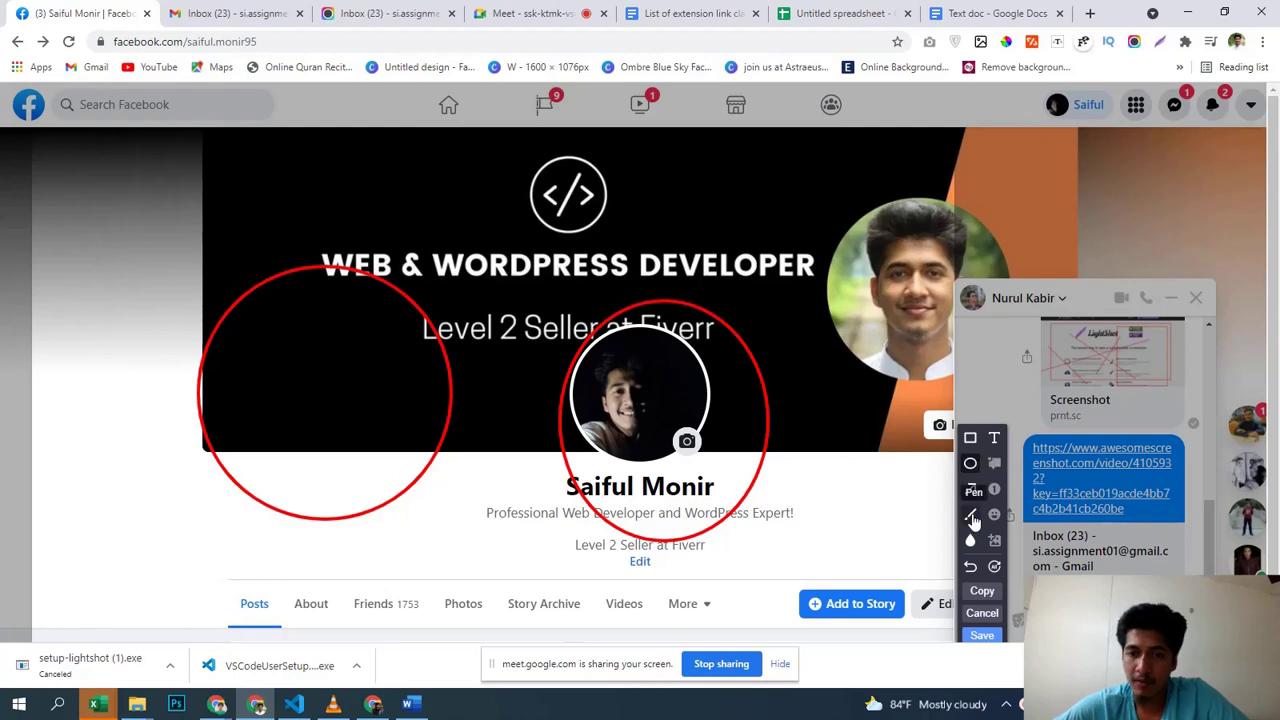
Step: Add three red freehand pen strokes across the profile, then cancel the capture
left_click(971, 516)
mouse_move(680, 228)
left_mouse_down()
mouse_move(377, 480)
mouse_move(950, 460)
mouse_move(835, 130)
left_mouse_up()
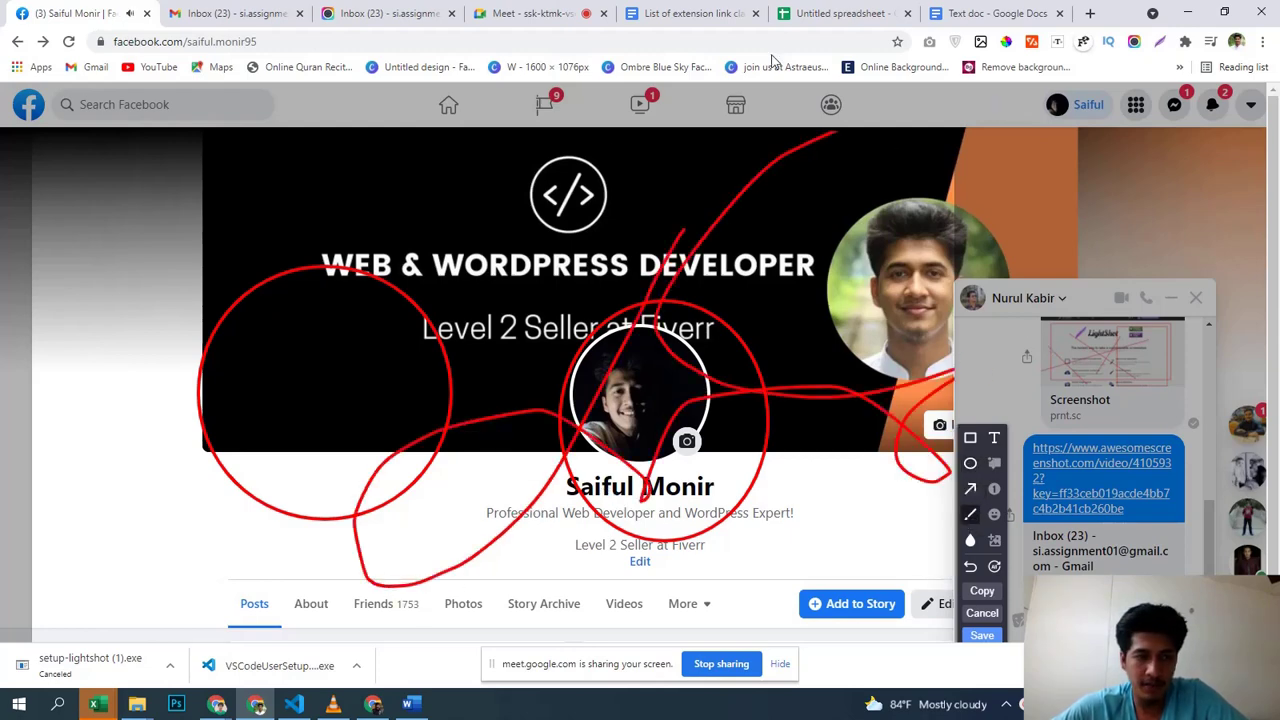
left_click_drag(423, 190, 612, 131)
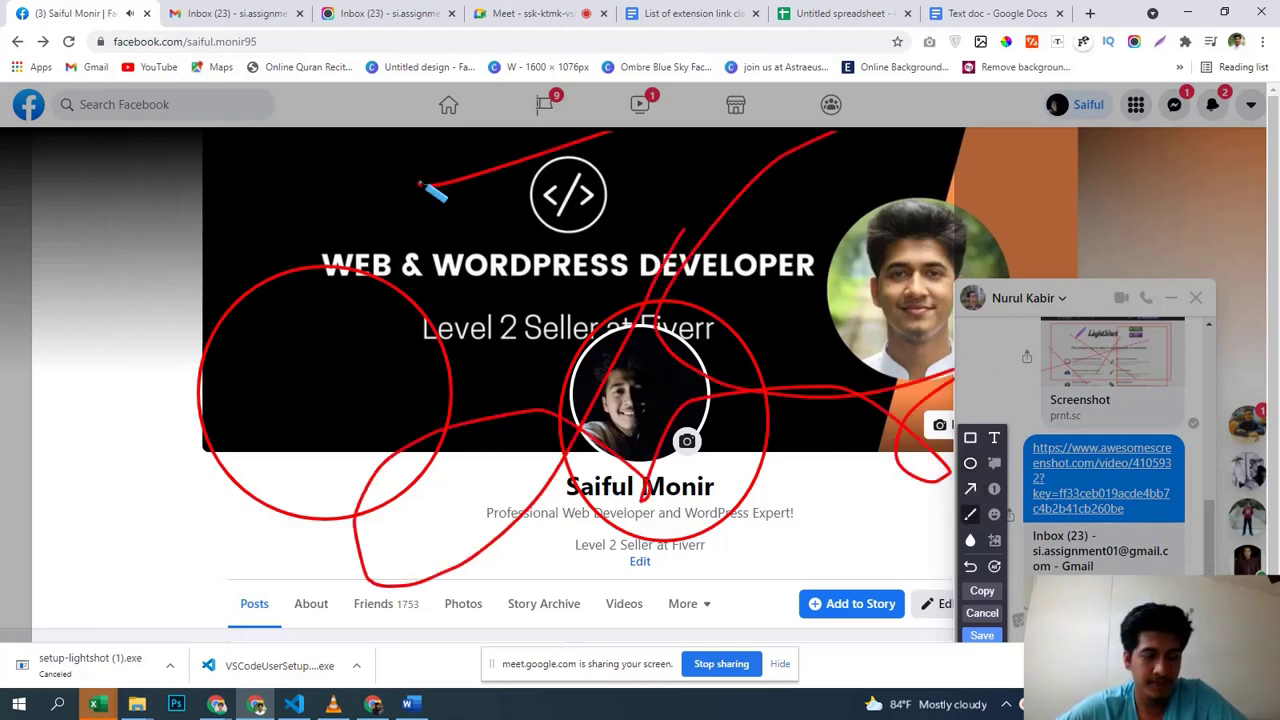
mouse_move(420, 186)
left_mouse_down()
mouse_move(772, 230)
mouse_move(870, 440)
mouse_move(846, 437)
left_mouse_up()
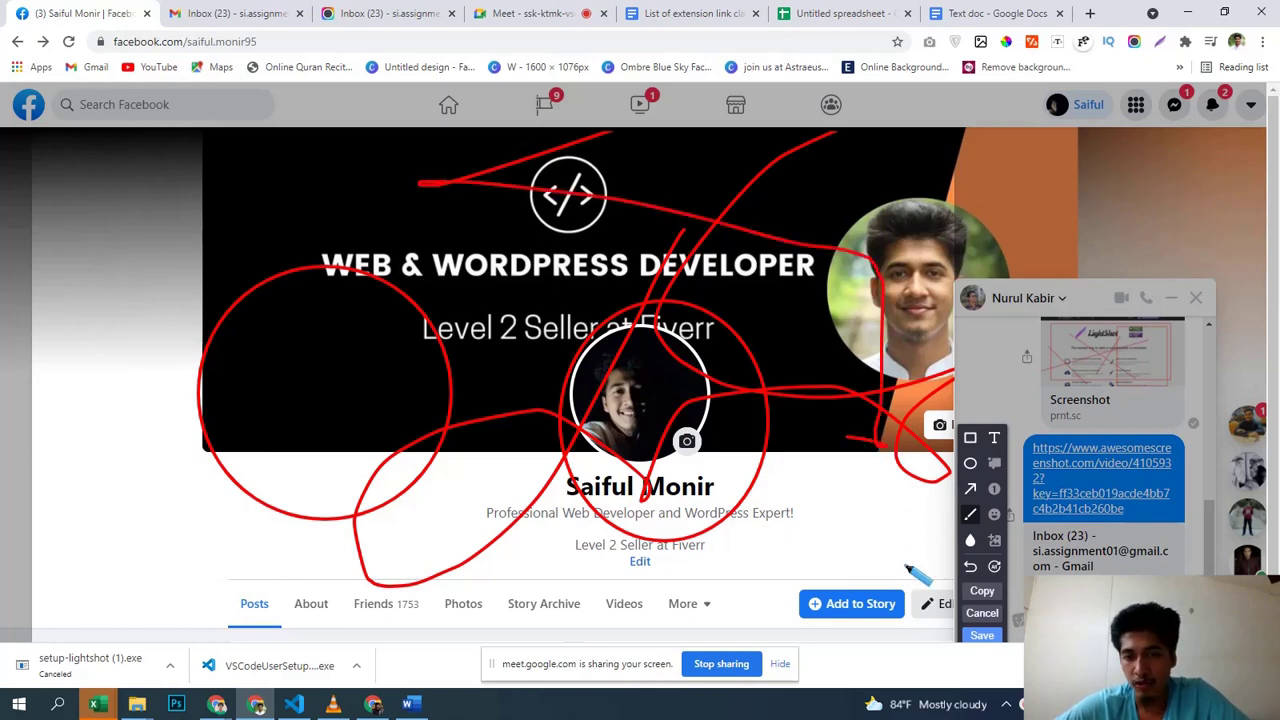
left_click(982, 612)
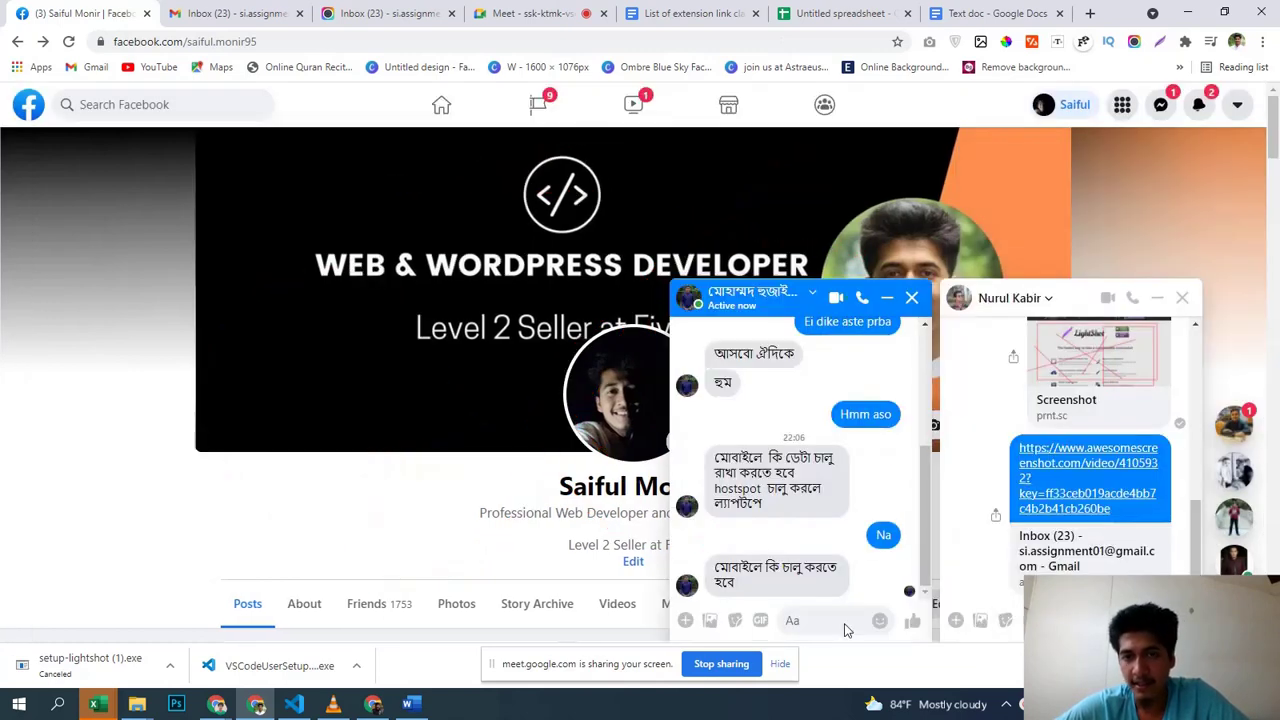
Step: Close both open Messenger chat windows on the Facebook profile page
left_click(912, 297)
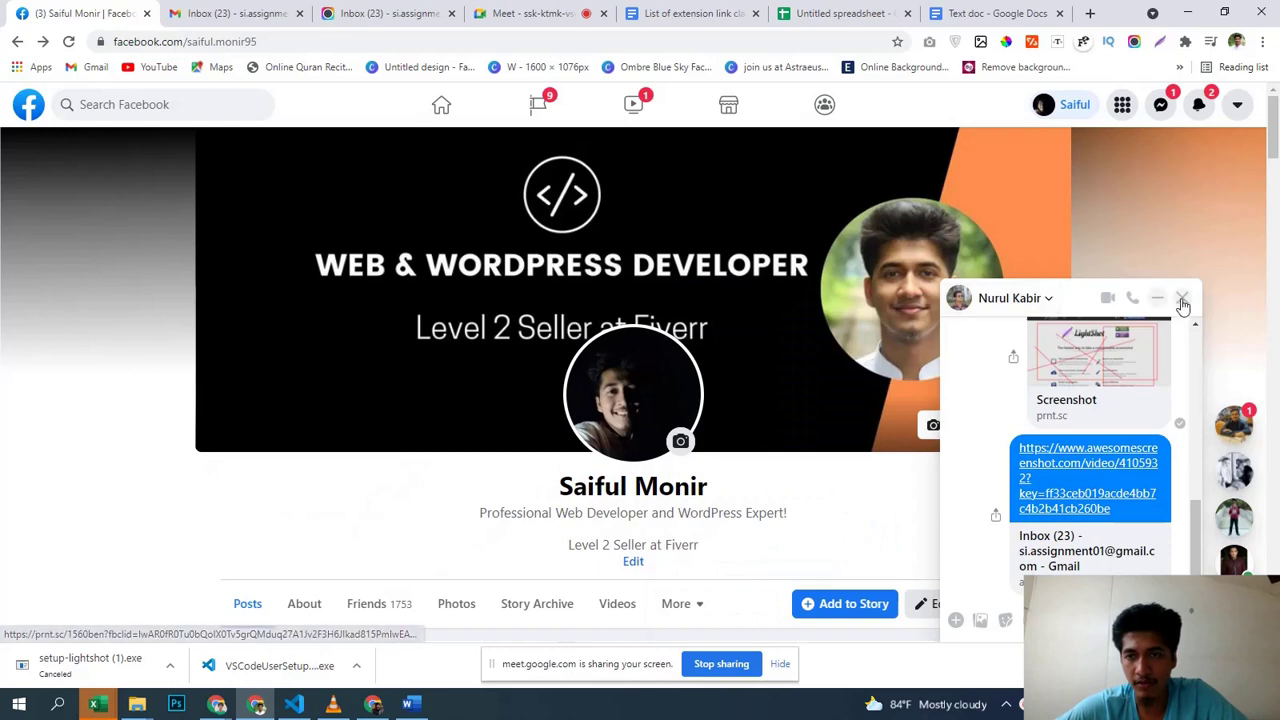
left_click(1183, 301)
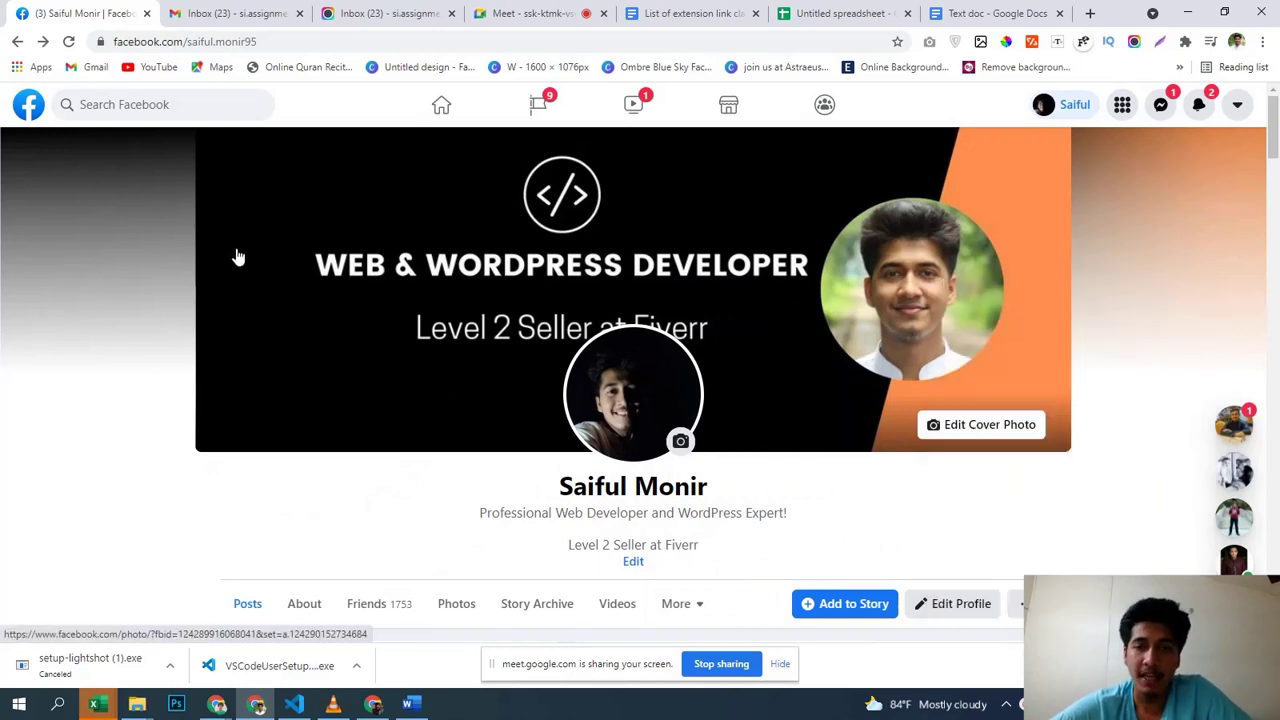
scroll(240, 263, "down", 5)
scroll(241, 284, "up", 5)
scroll(240, 284, "up", 1)
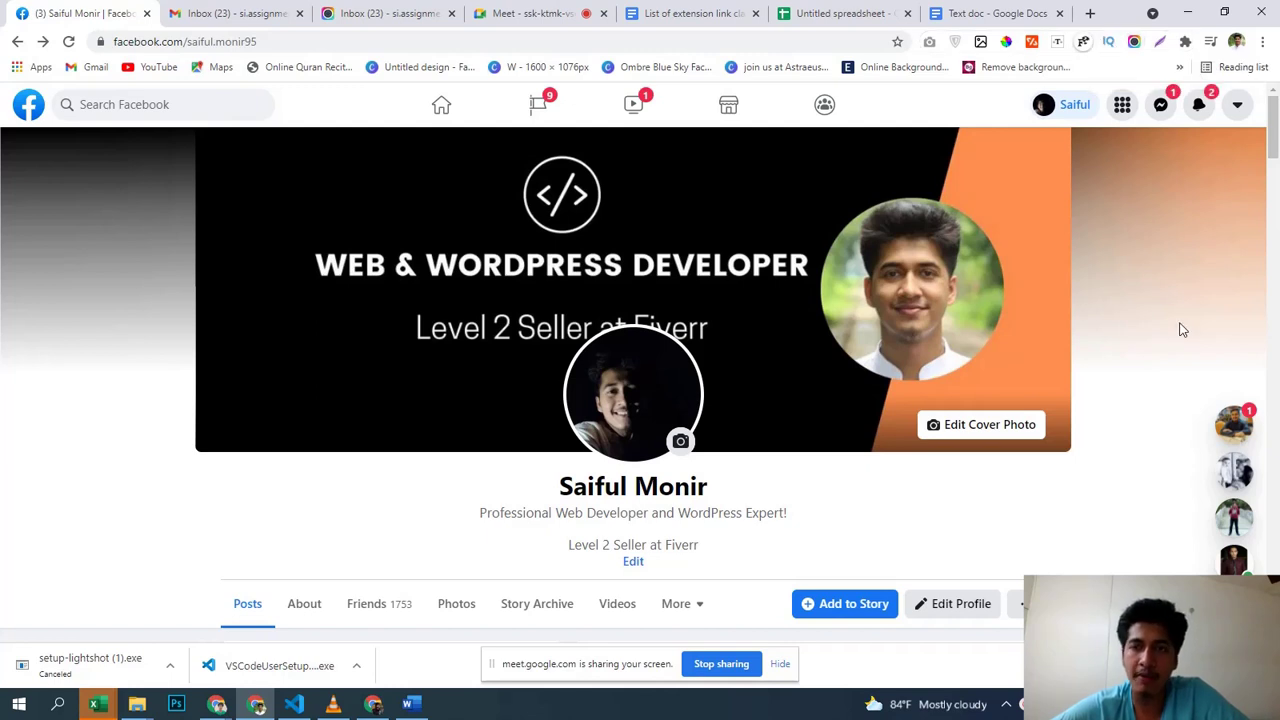
Step: Search Google for 'loom', refine to 'loom extension', and open the Loom for Chrome listing
left_click(1090, 13)
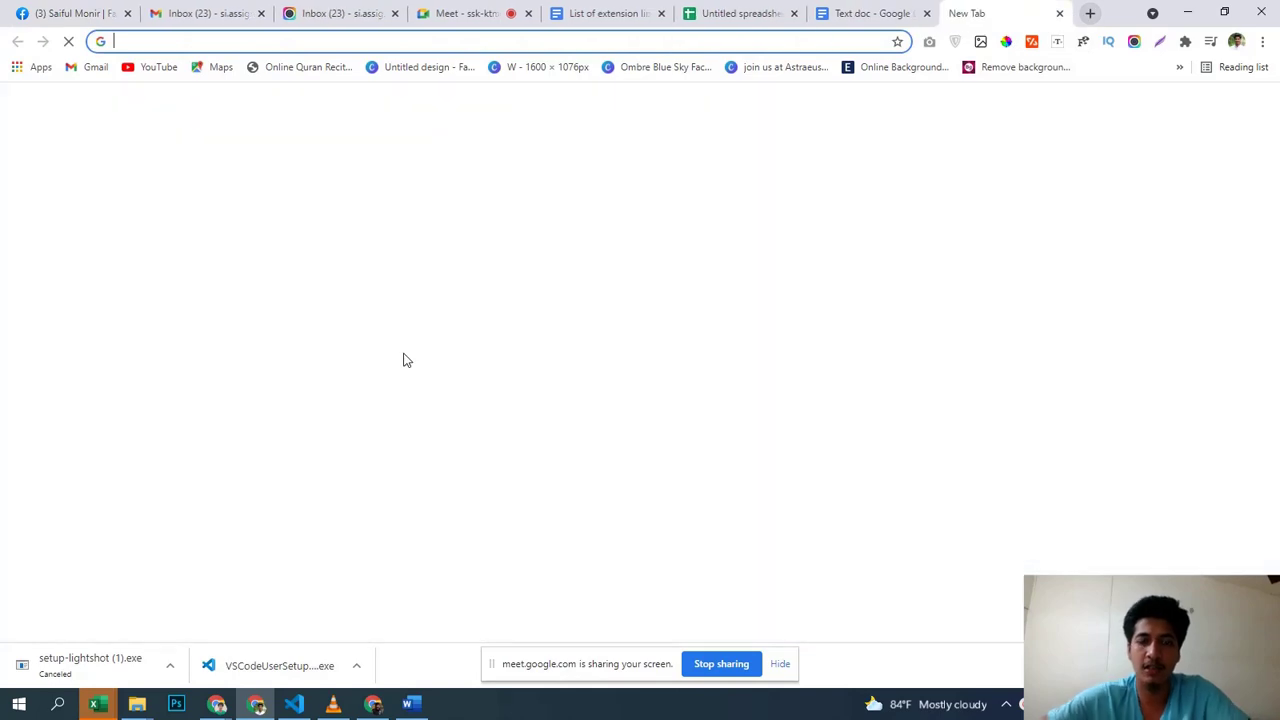
type("loom")
key("Return")
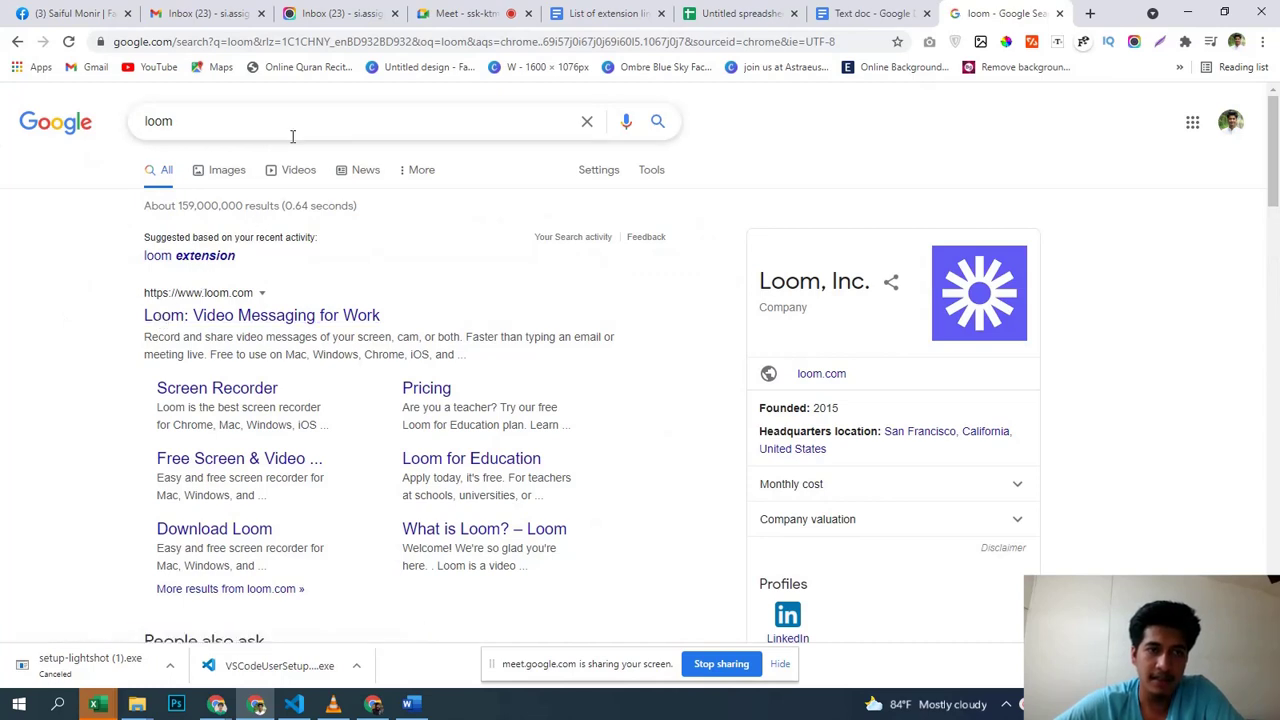
left_click(293, 136)
left_click(254, 177)
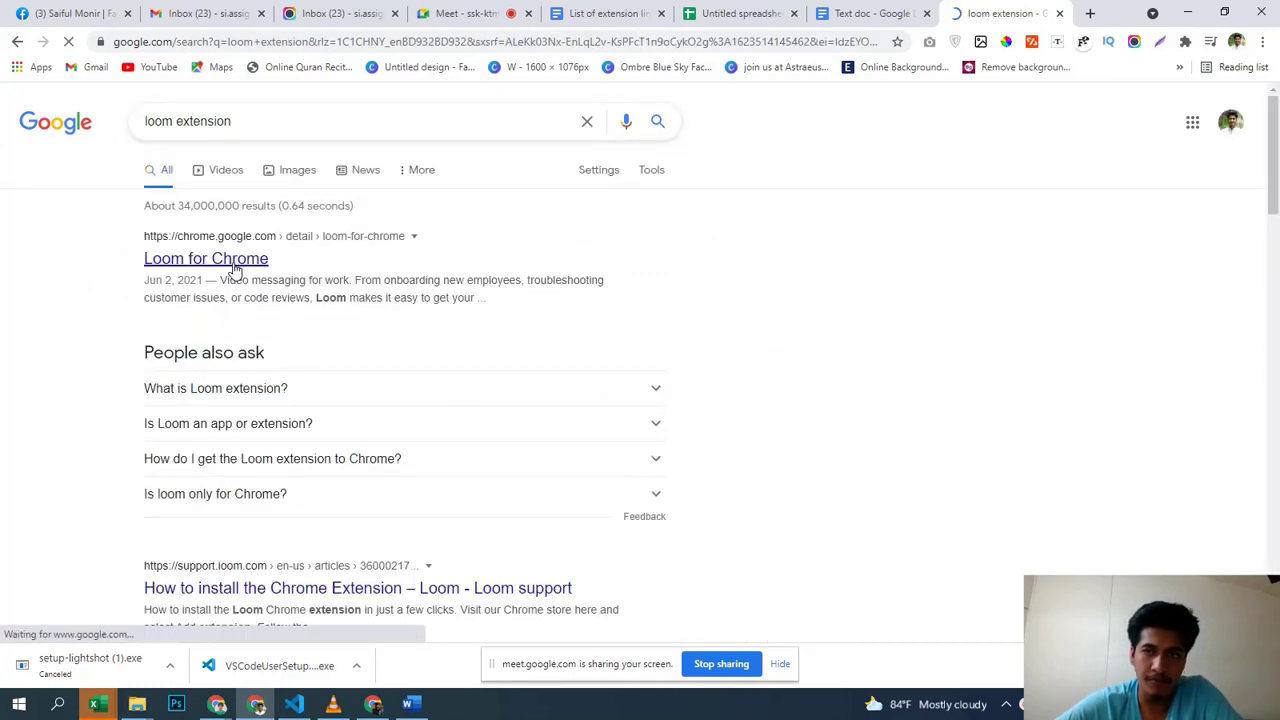
left_click(233, 271)
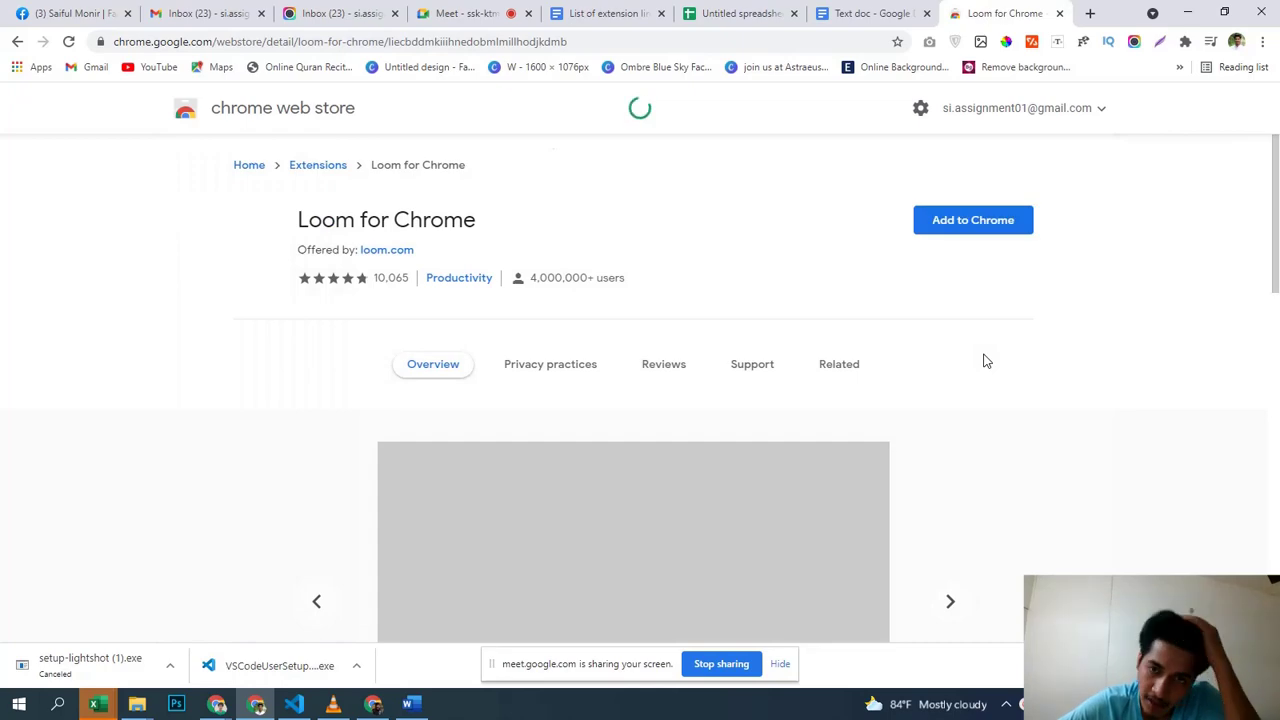
Step: Glance over the extension link list doc, then take a GoFullPage capture of the Gmail inbox
left_click(640, 13)
scroll(660, 365, "down", 5)
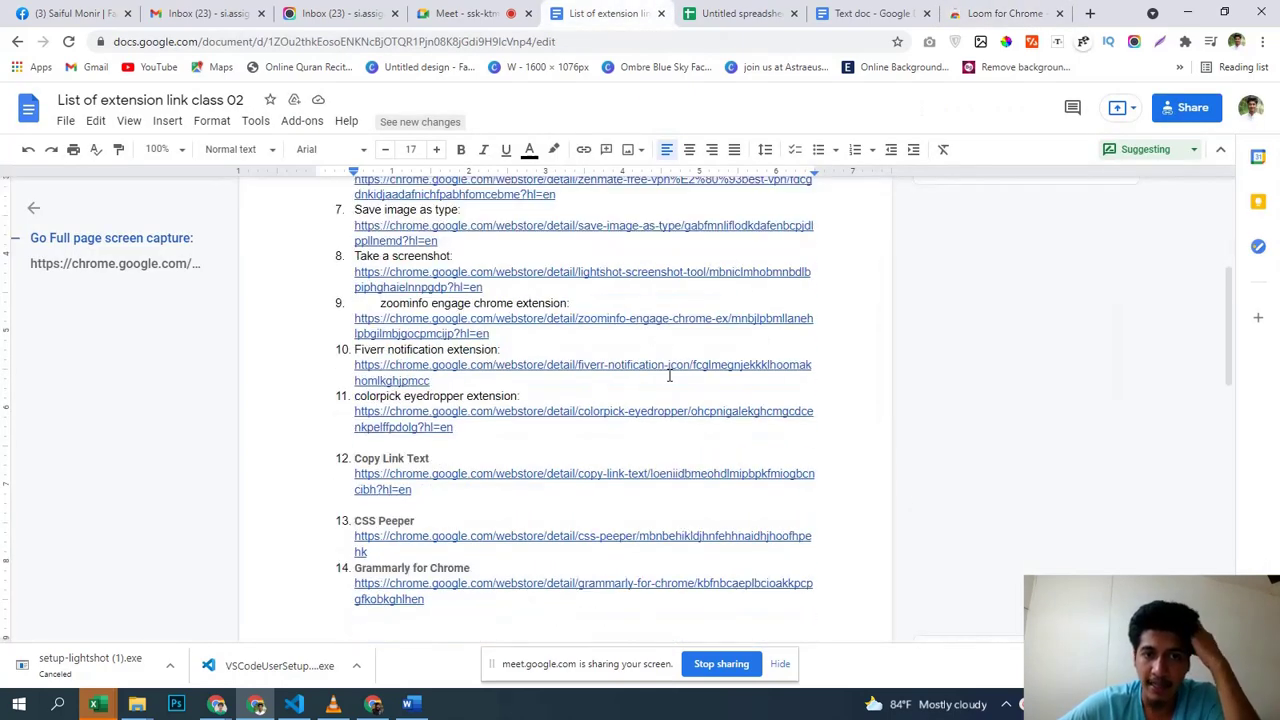
scroll(671, 372, "up", 5)
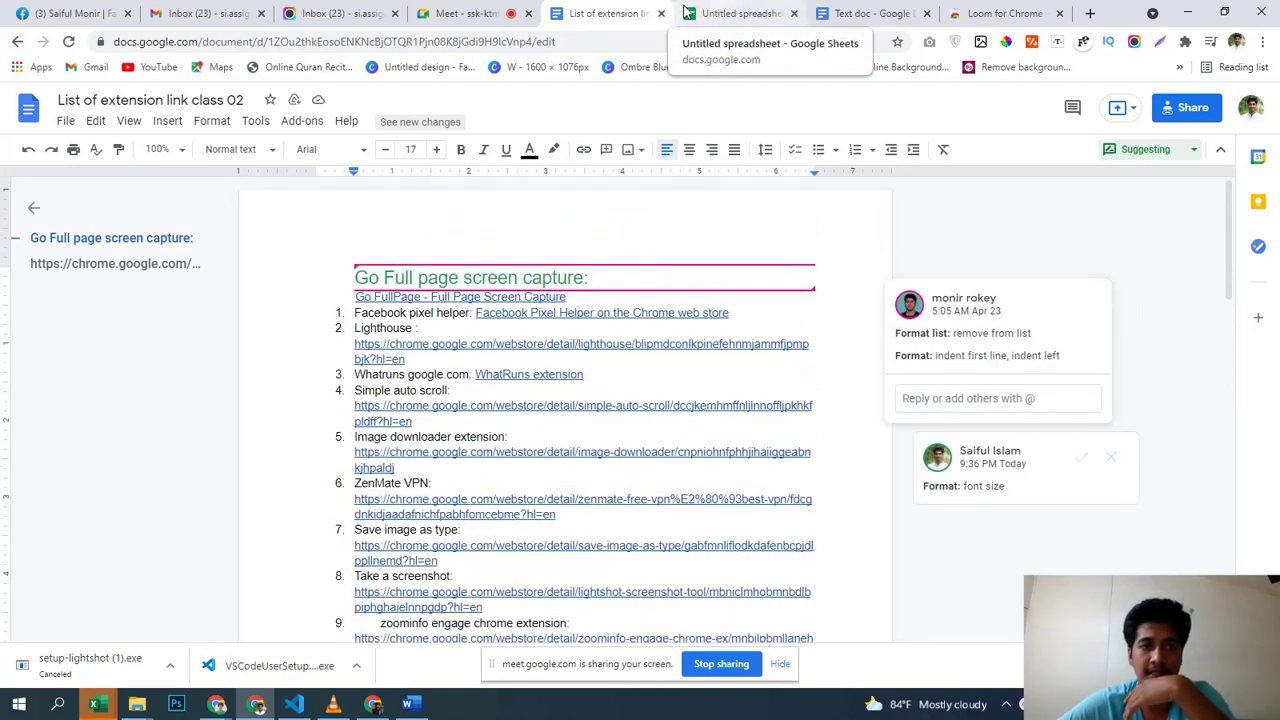
left_click(255, 10)
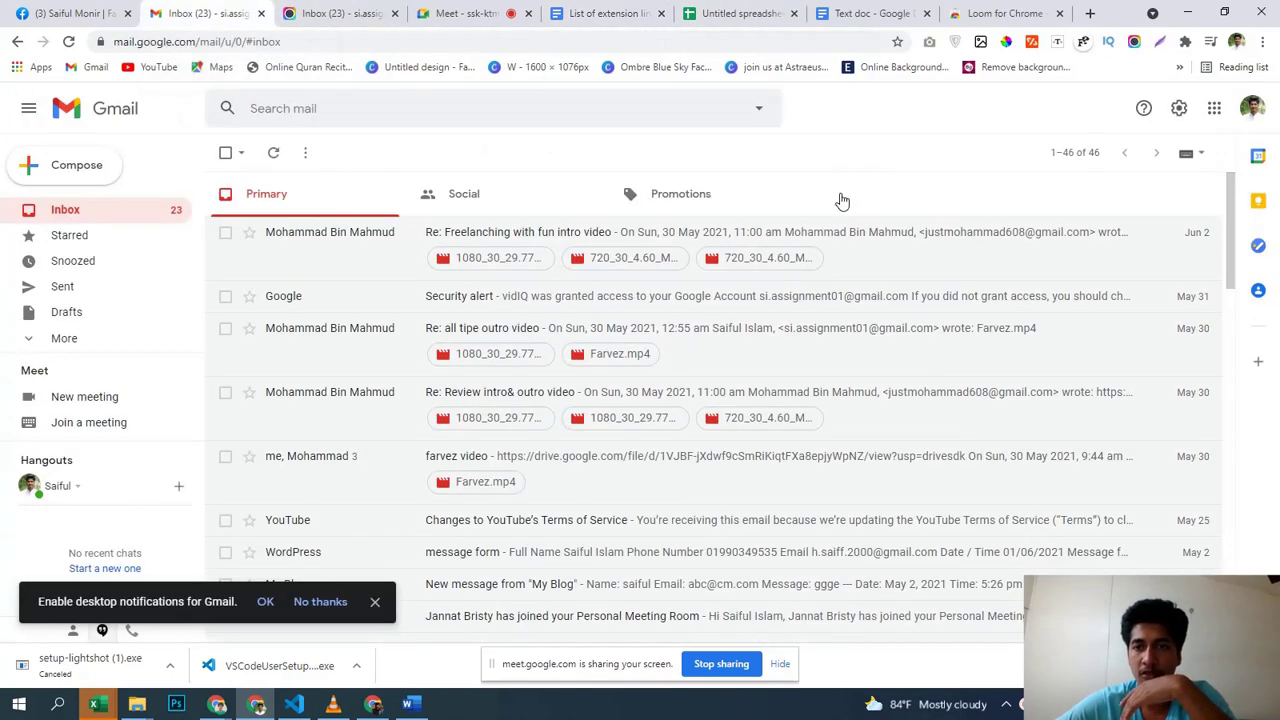
left_click(929, 43)
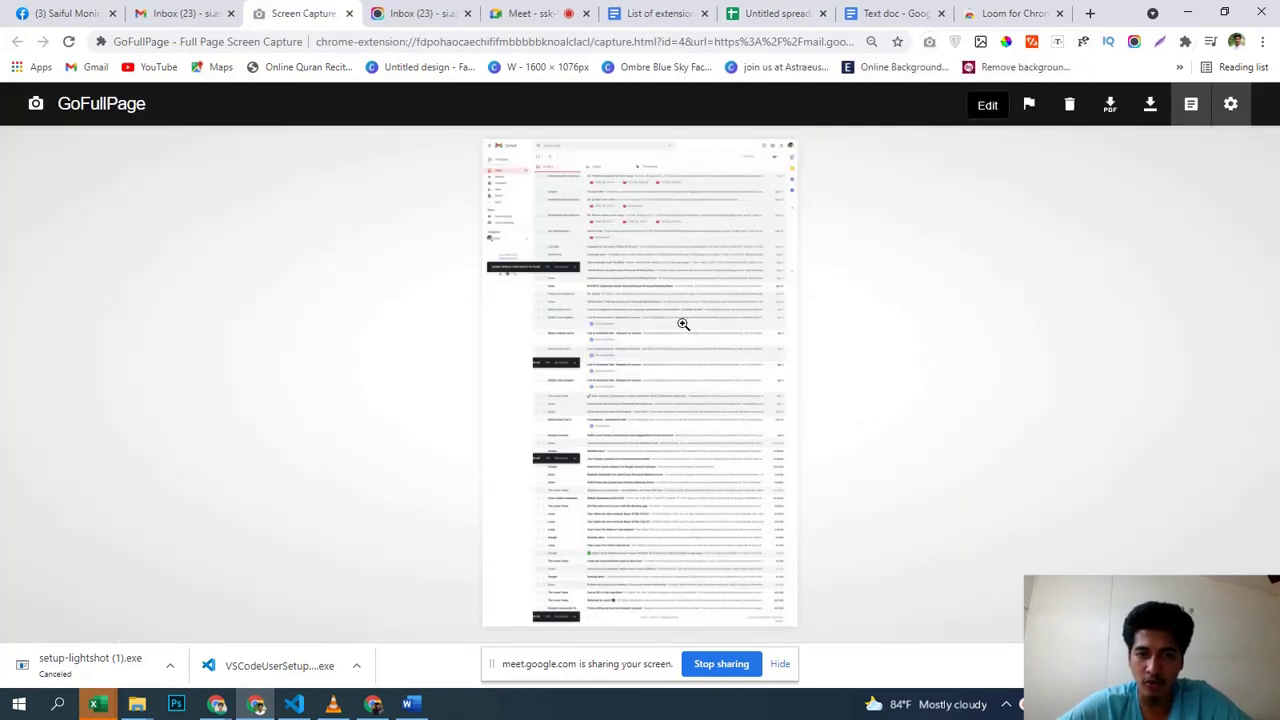
Step: Download the Gmail capture as a PNG, view it in Photos, then try the ColorPick eyedropper
left_click(646, 231)
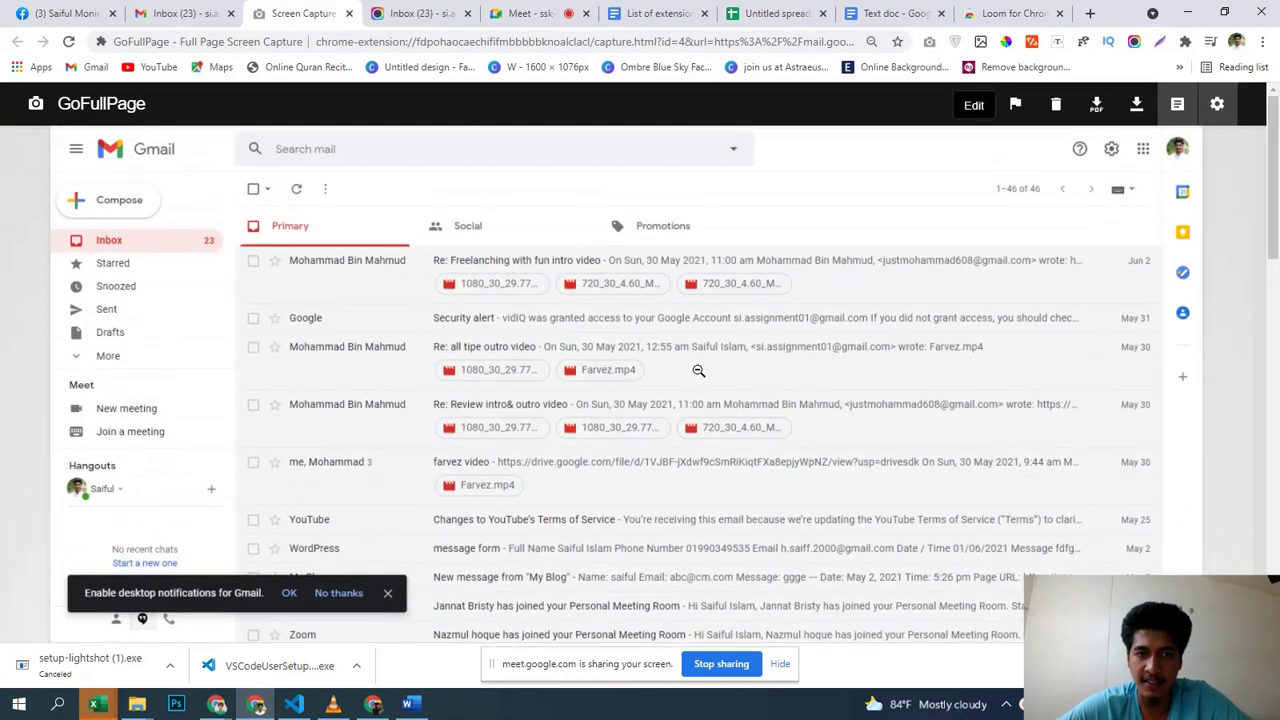
left_click(773, 275)
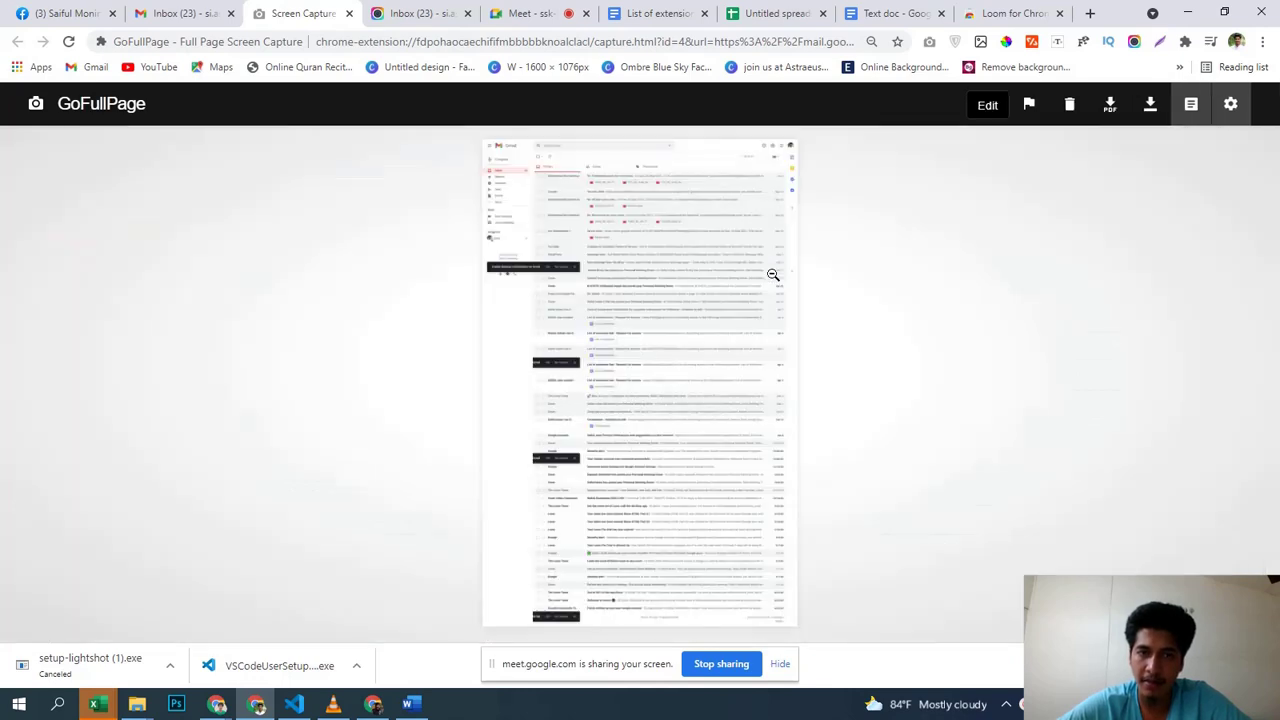
left_click(1151, 108)
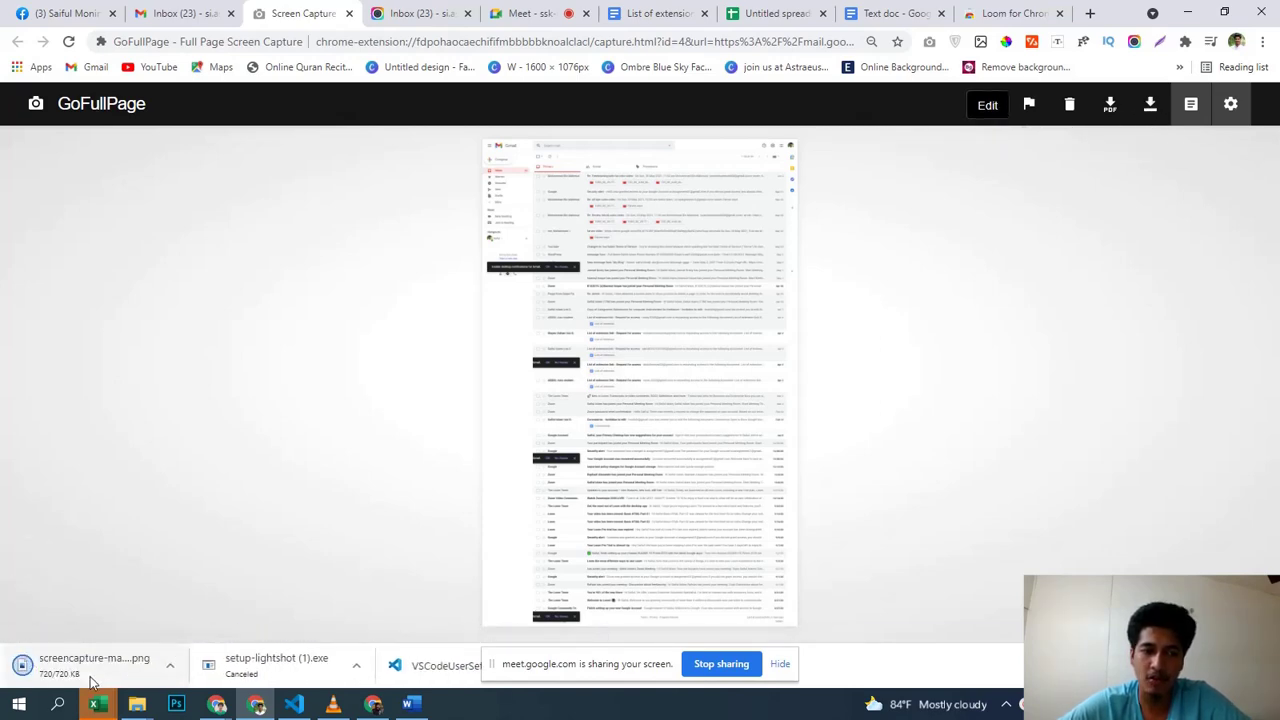
left_click(90, 668)
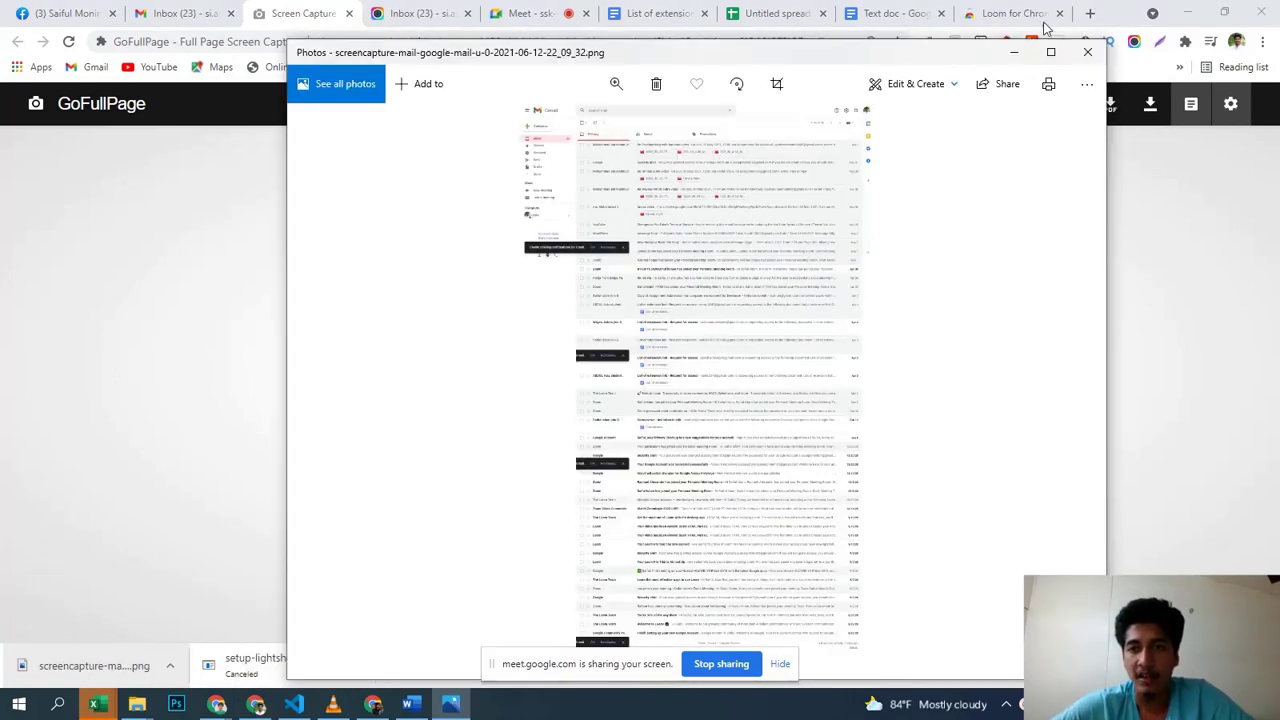
left_click(1088, 52)
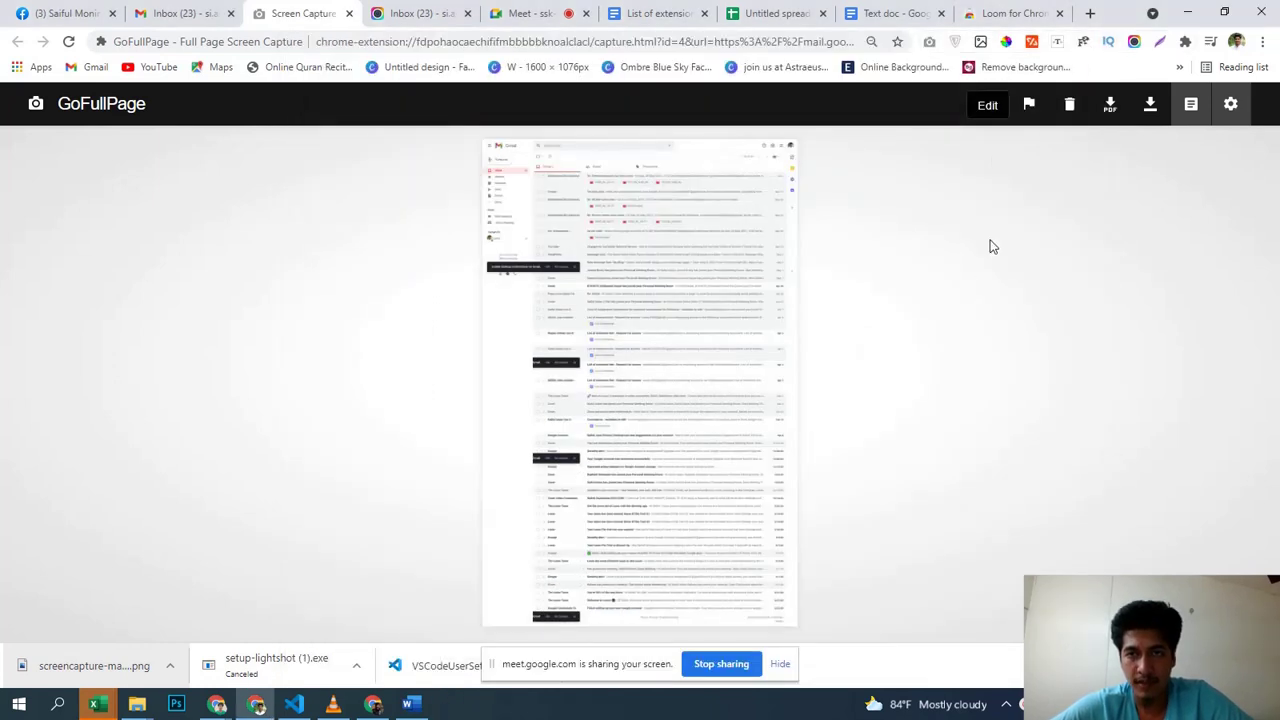
left_click(1005, 44)
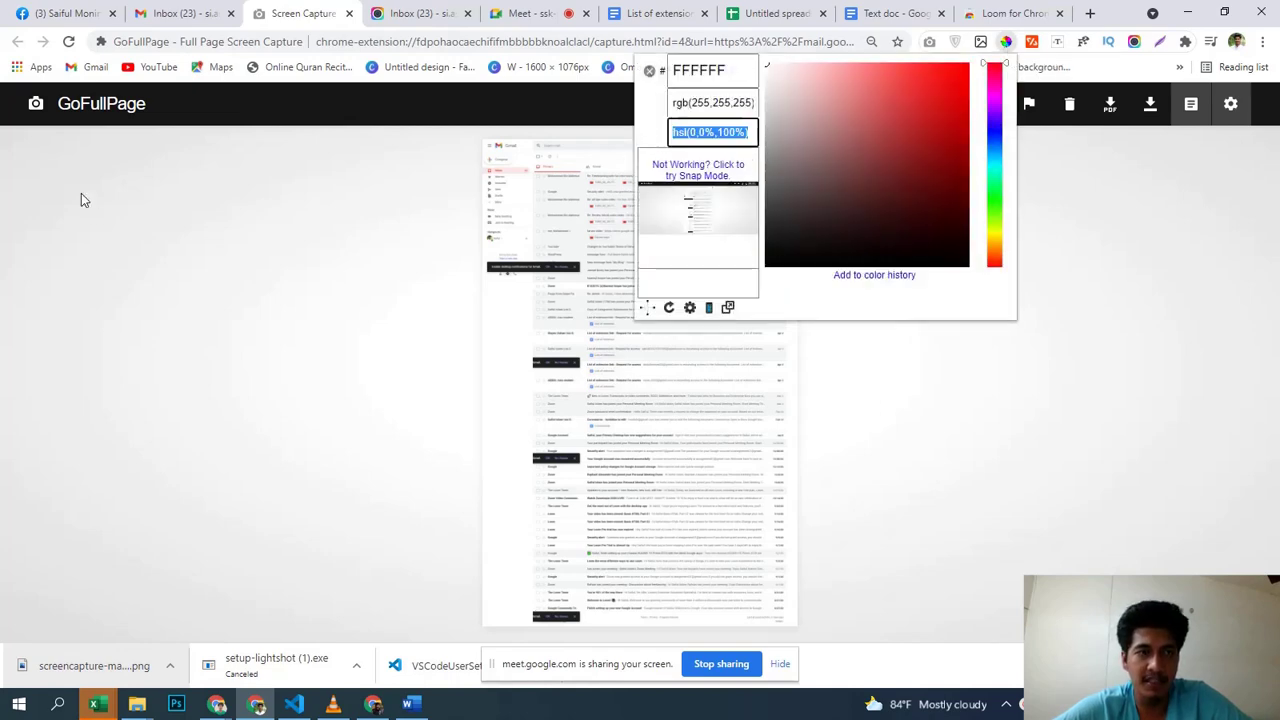
left_click(566, 366)
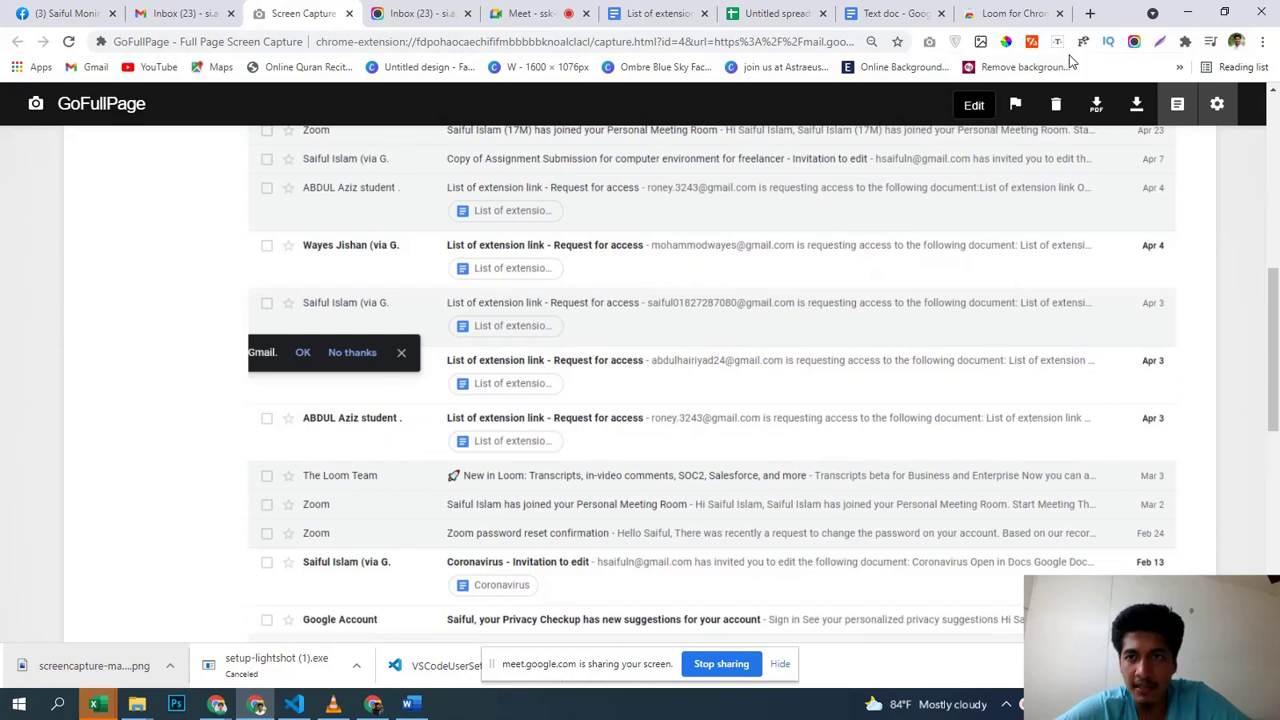
Step: Sample the Gmail logo's red with the ColorZilla eyedropper, reading EA4335
left_click(1005, 44)
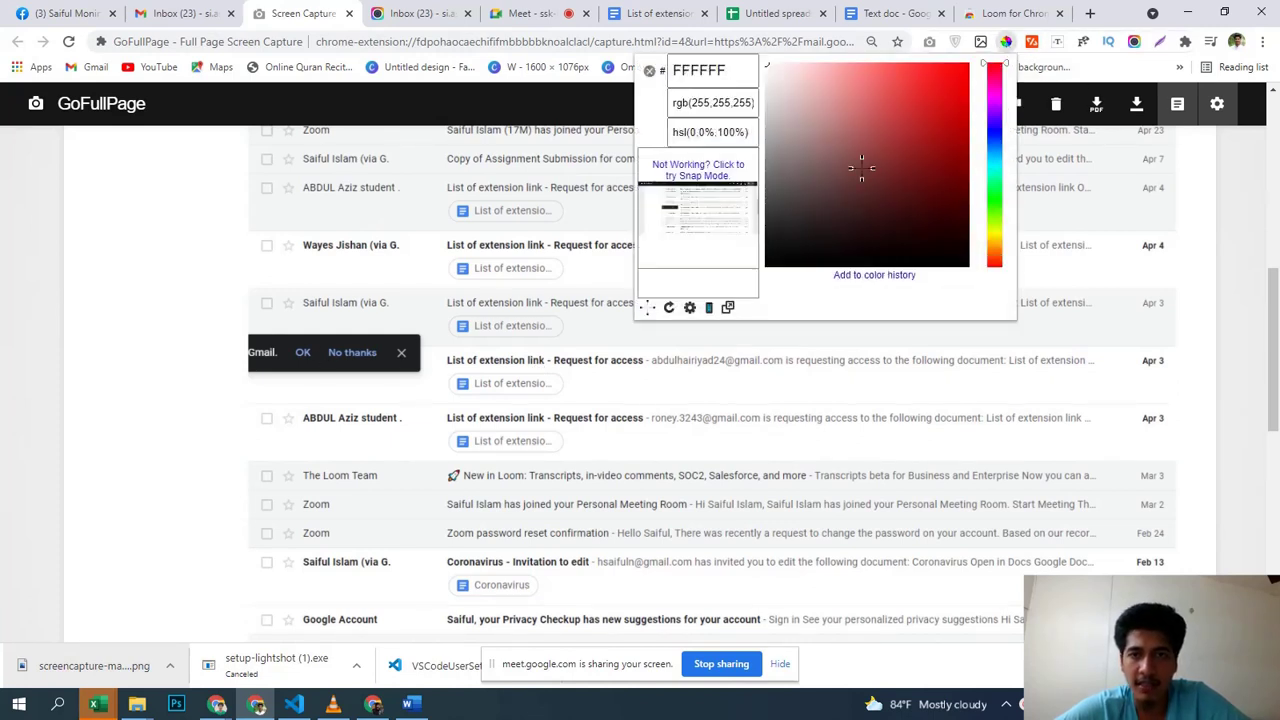
left_click(183, 12)
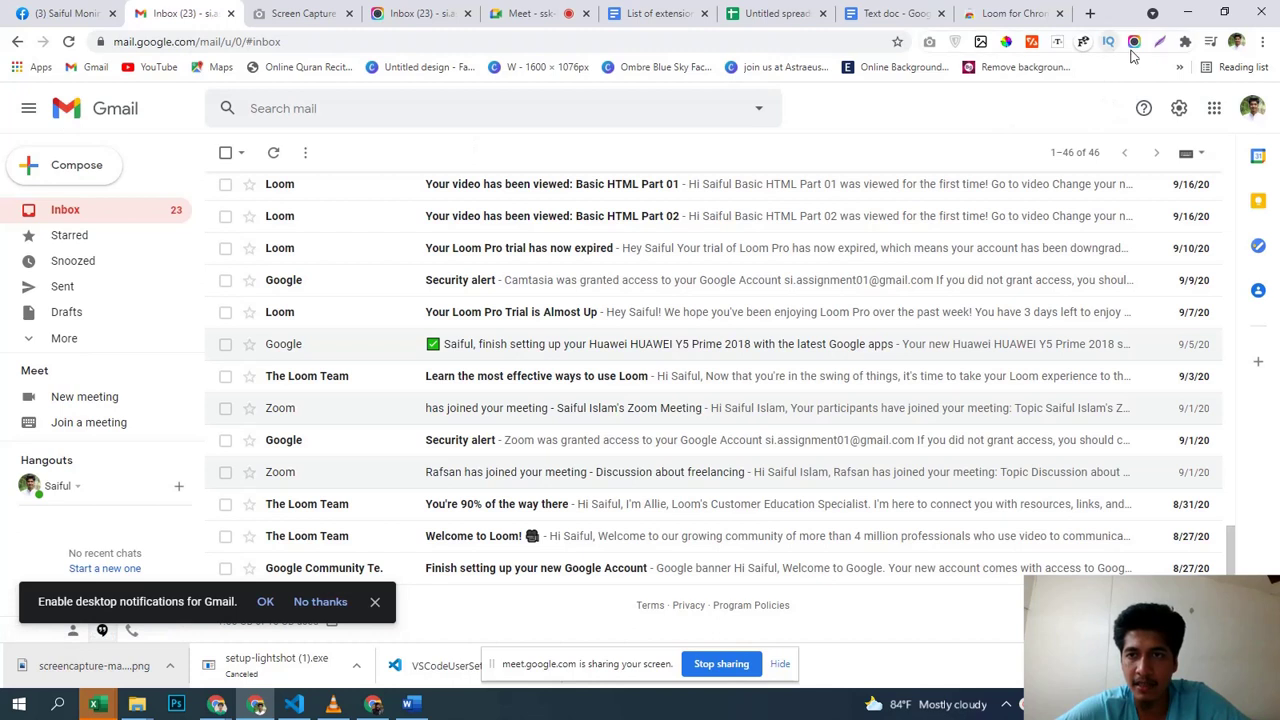
left_click(1005, 41)
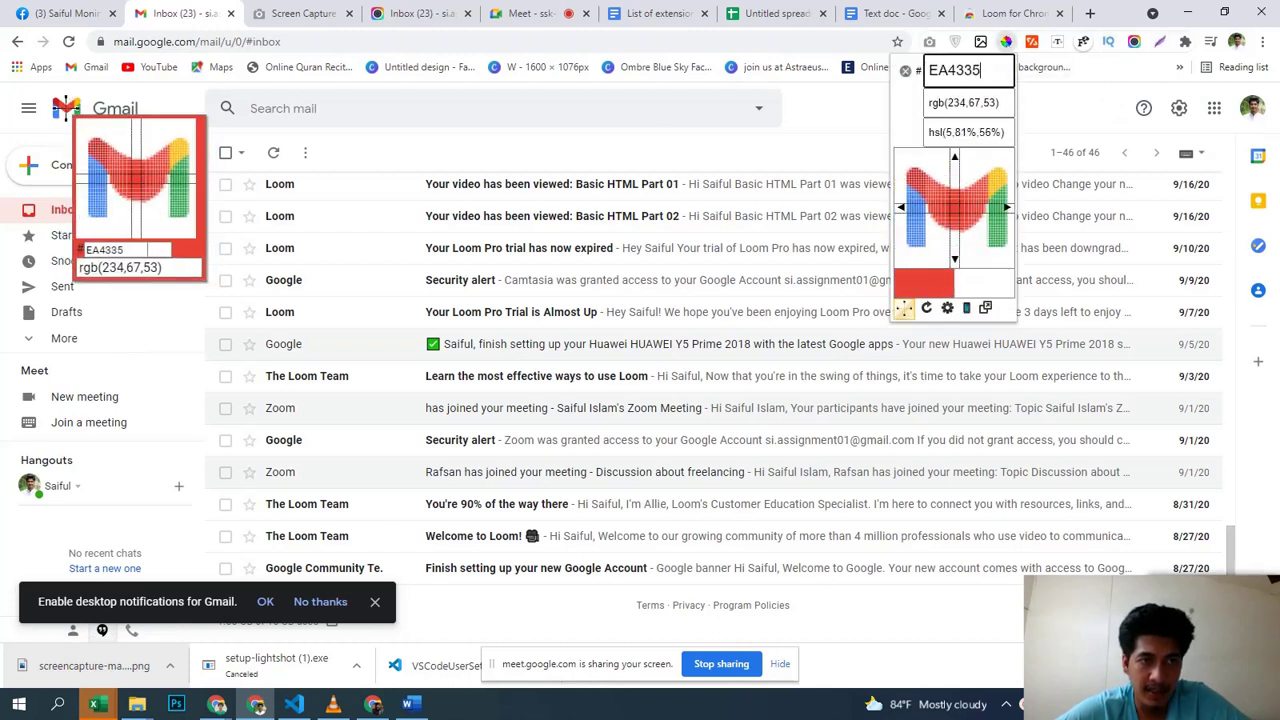
left_click(66, 110)
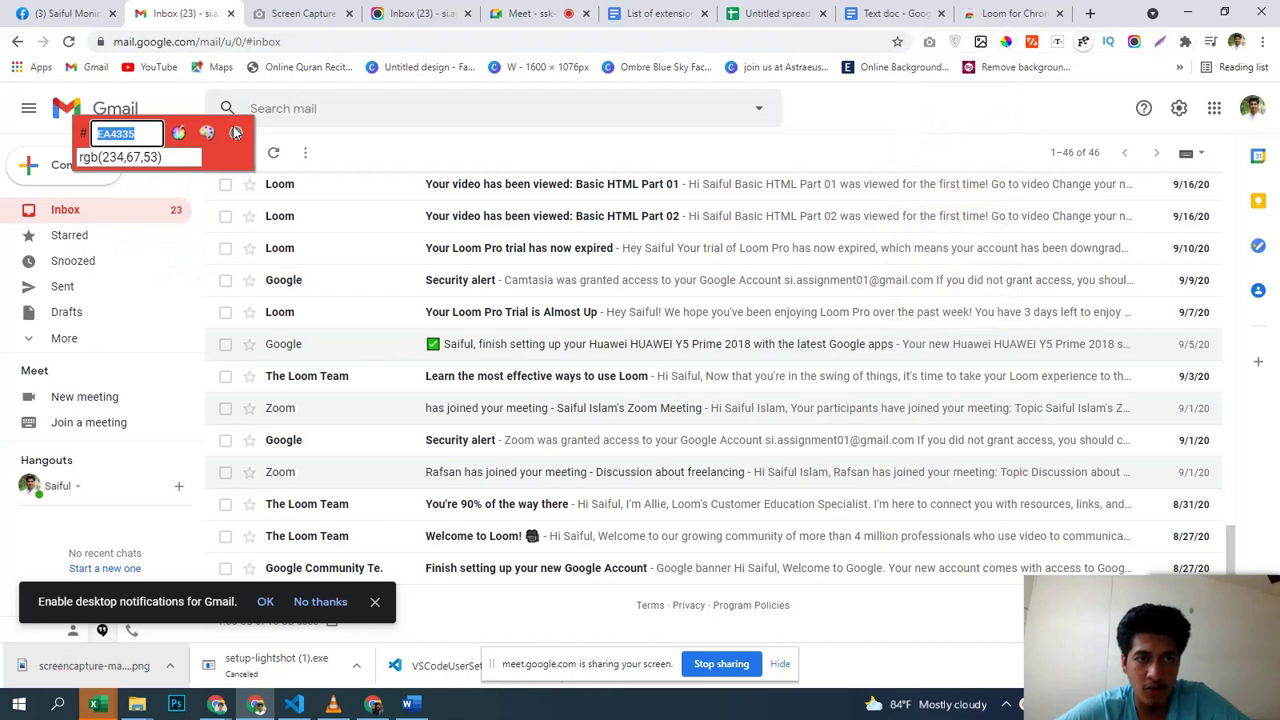
left_click(235, 133)
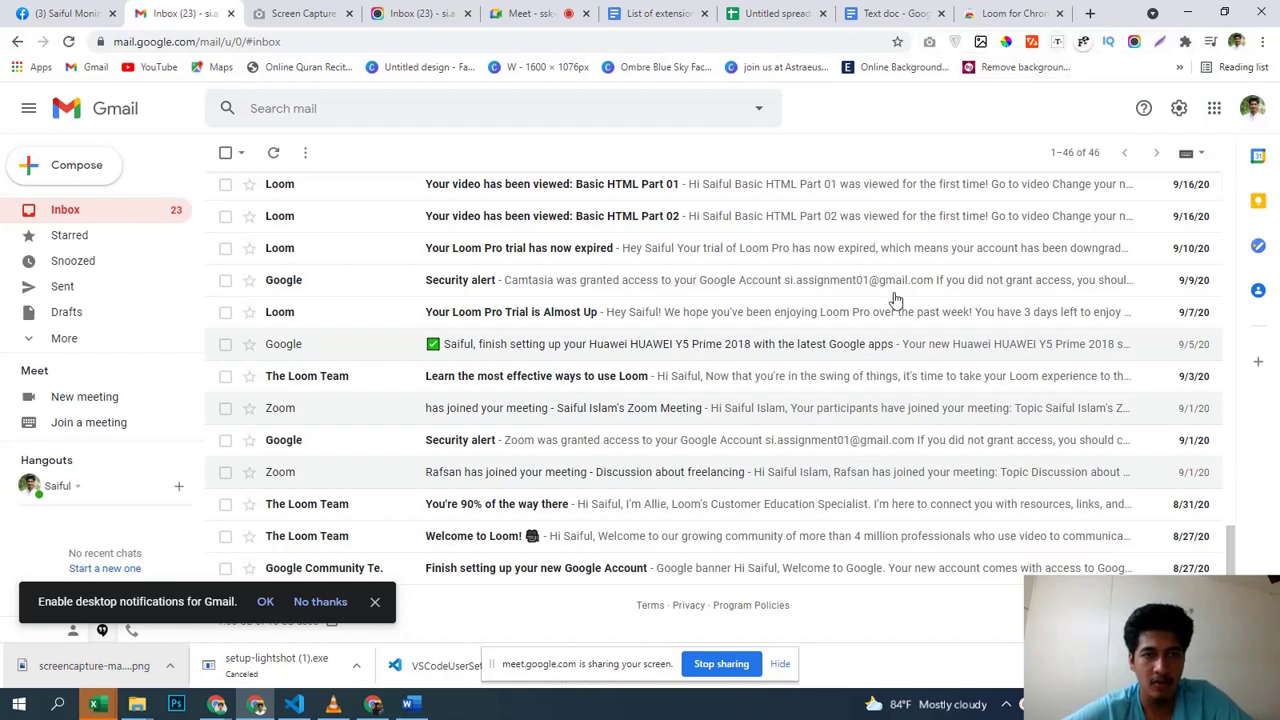
scroll(893, 309, "up", 15)
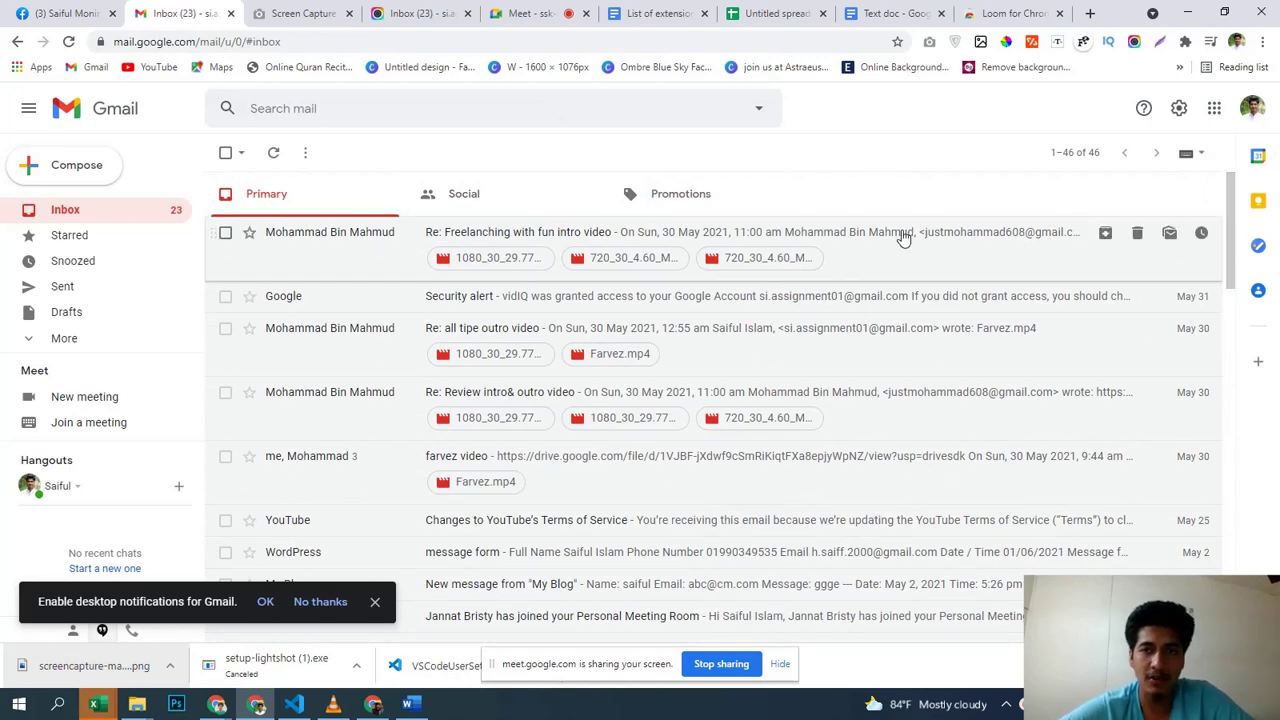
Step: Lightshot-capture and copy a region of the Loom for Chrome store page, then bring up Text doc
left_click(1010, 13)
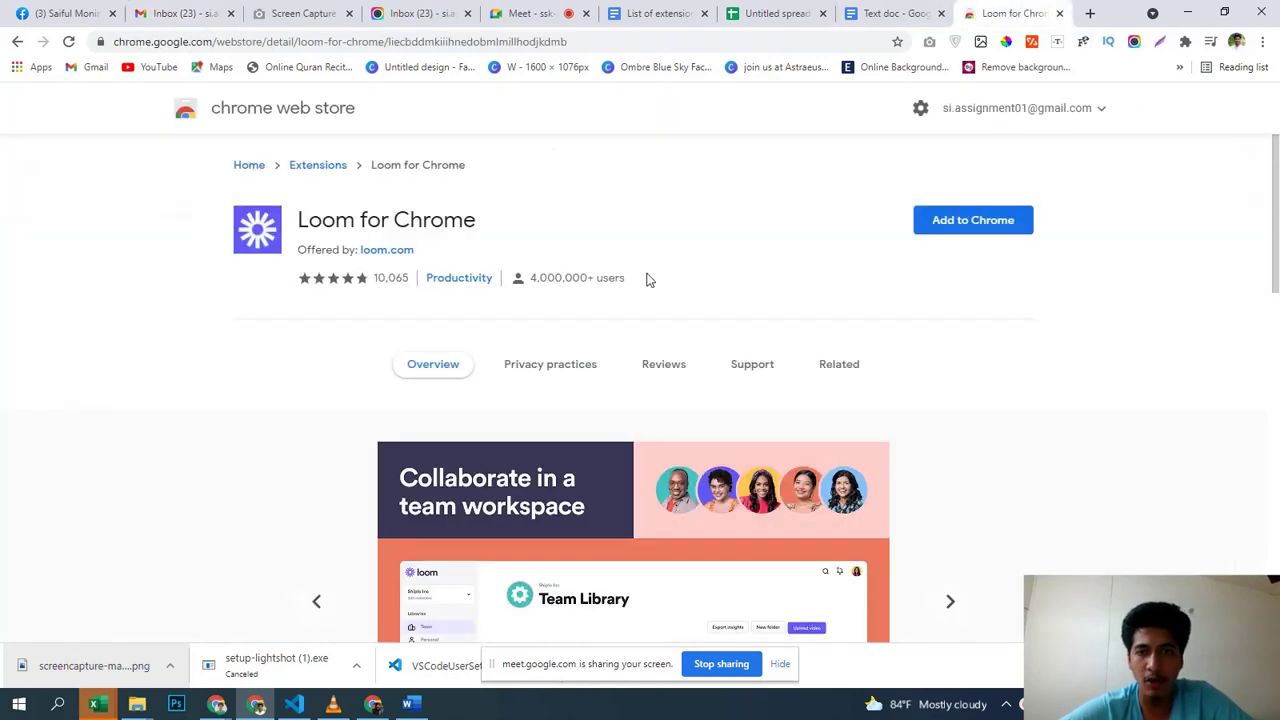
scroll(680, 285, "down", 12)
scroll(780, 250, "up", 12)
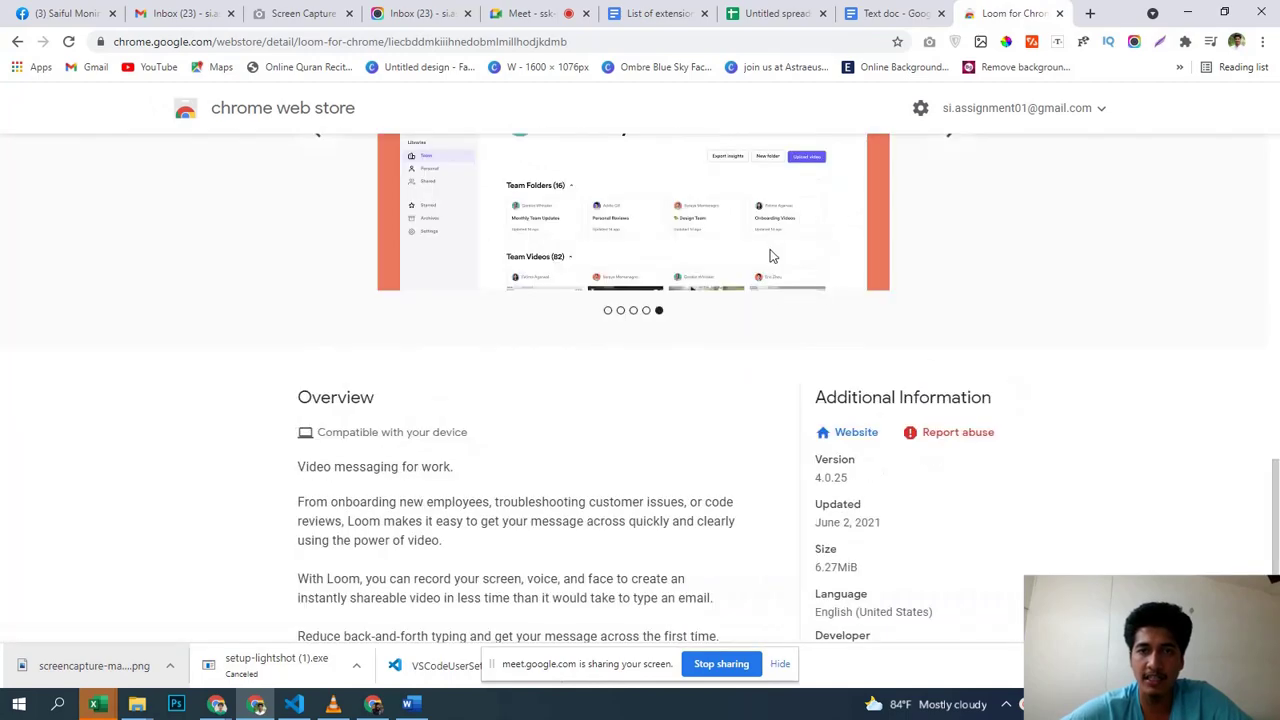
key("Print")
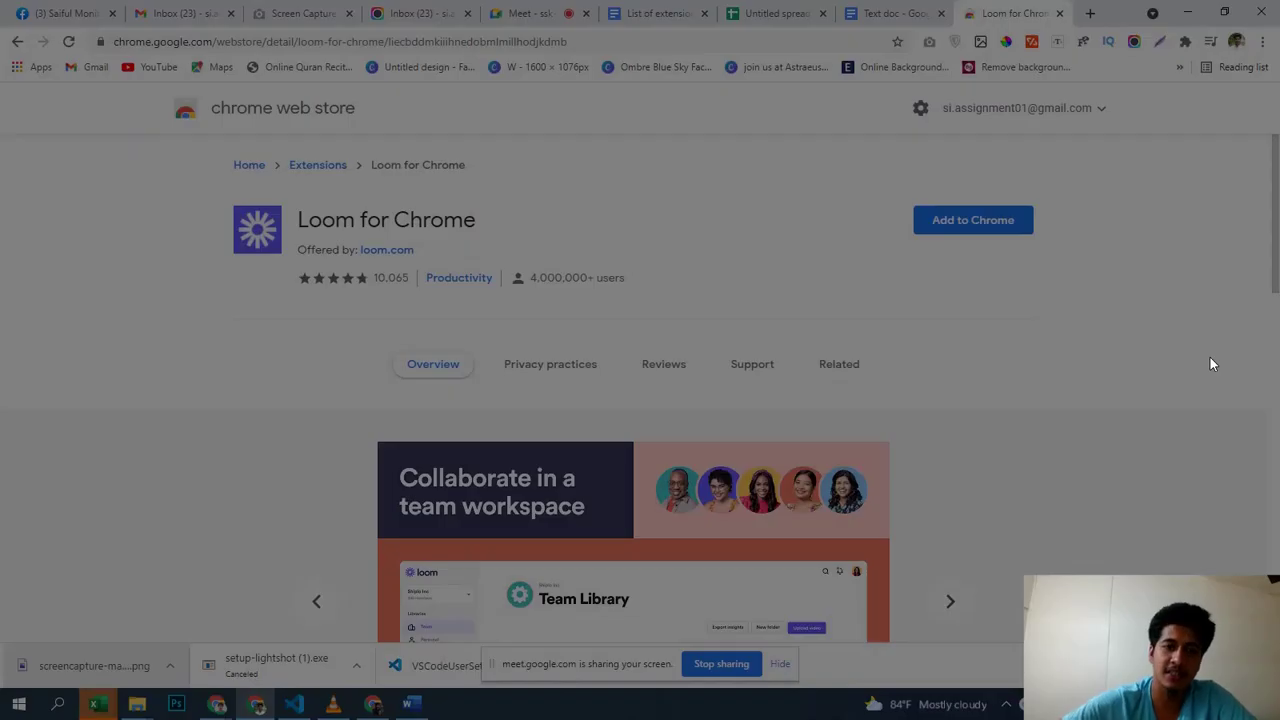
left_click_drag(24, 56, 1137, 651)
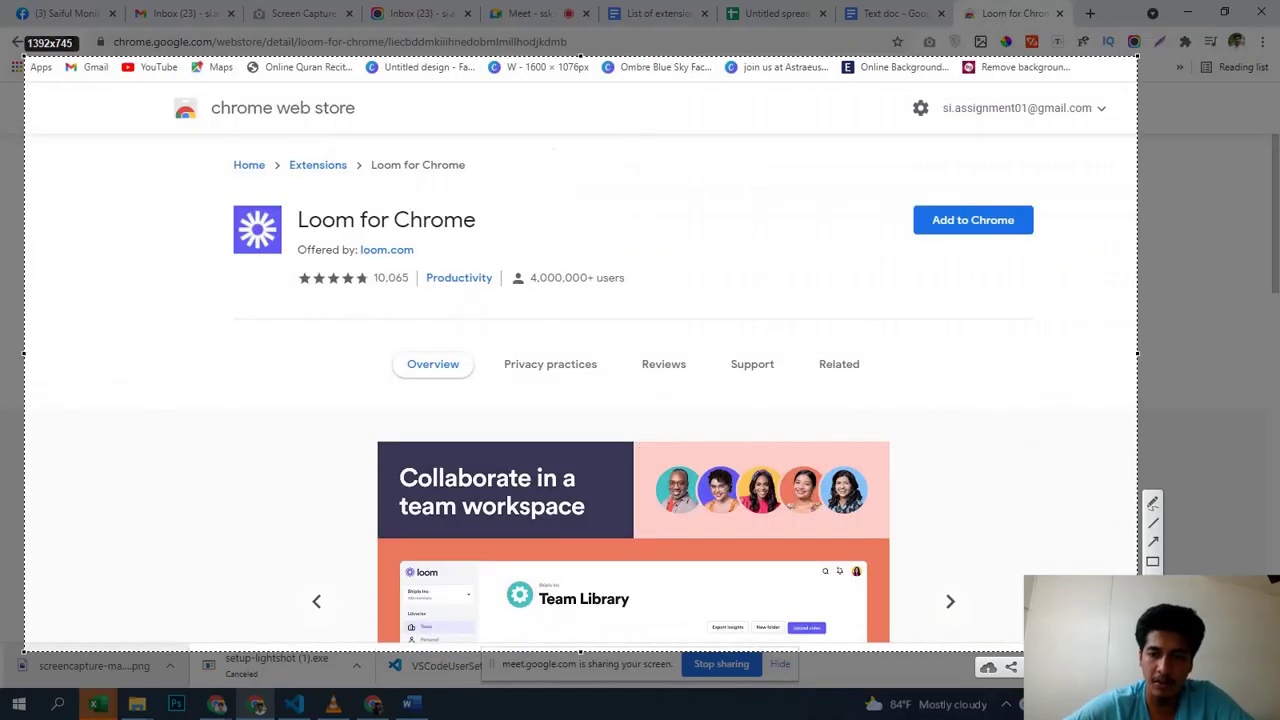
key("ctrl+c")
left_click(890, 13)
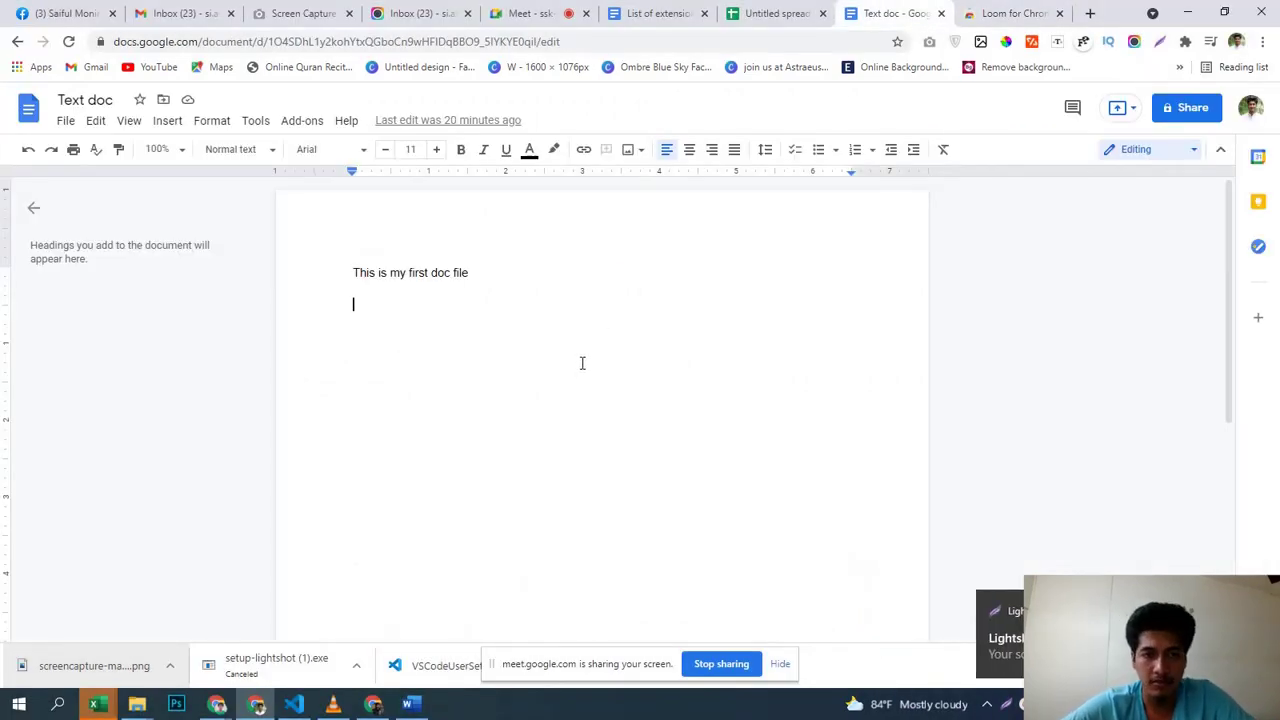
Step: Paste the Loom for Chrome store screenshot into the Text doc
key("ctrl+v")
scroll(627, 435, "down", 1)
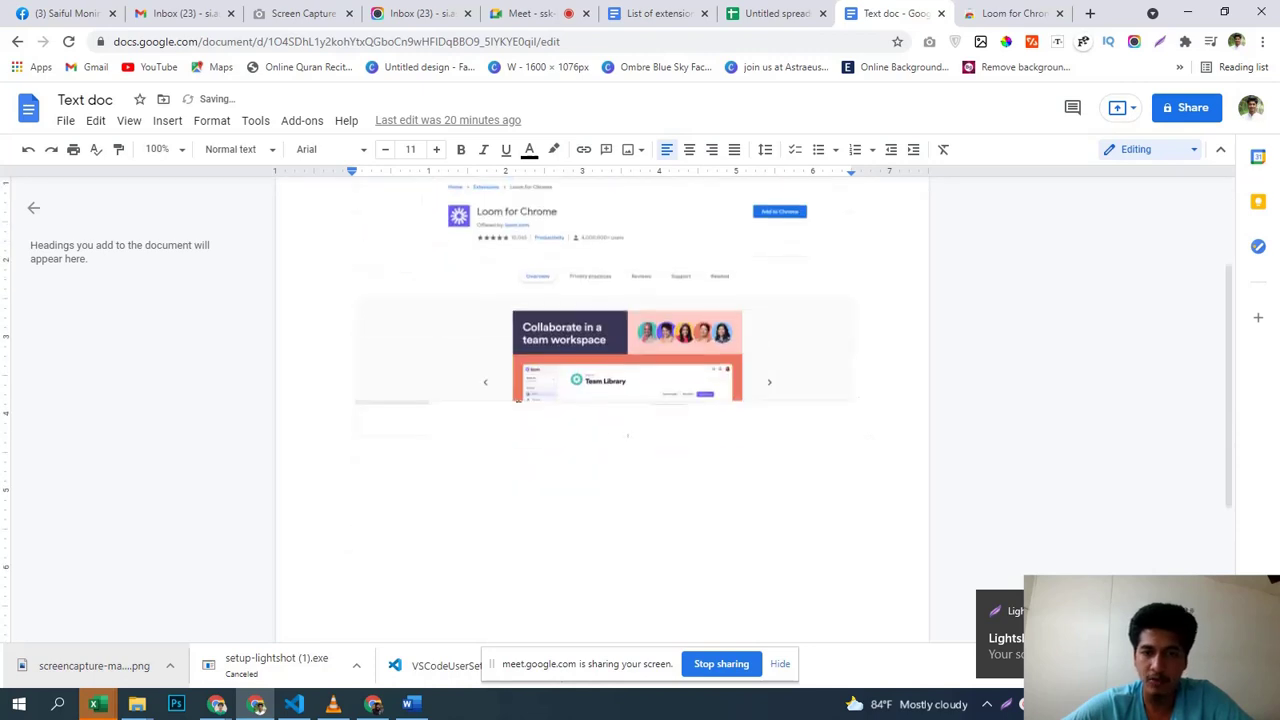
scroll(627, 435, "up", 2)
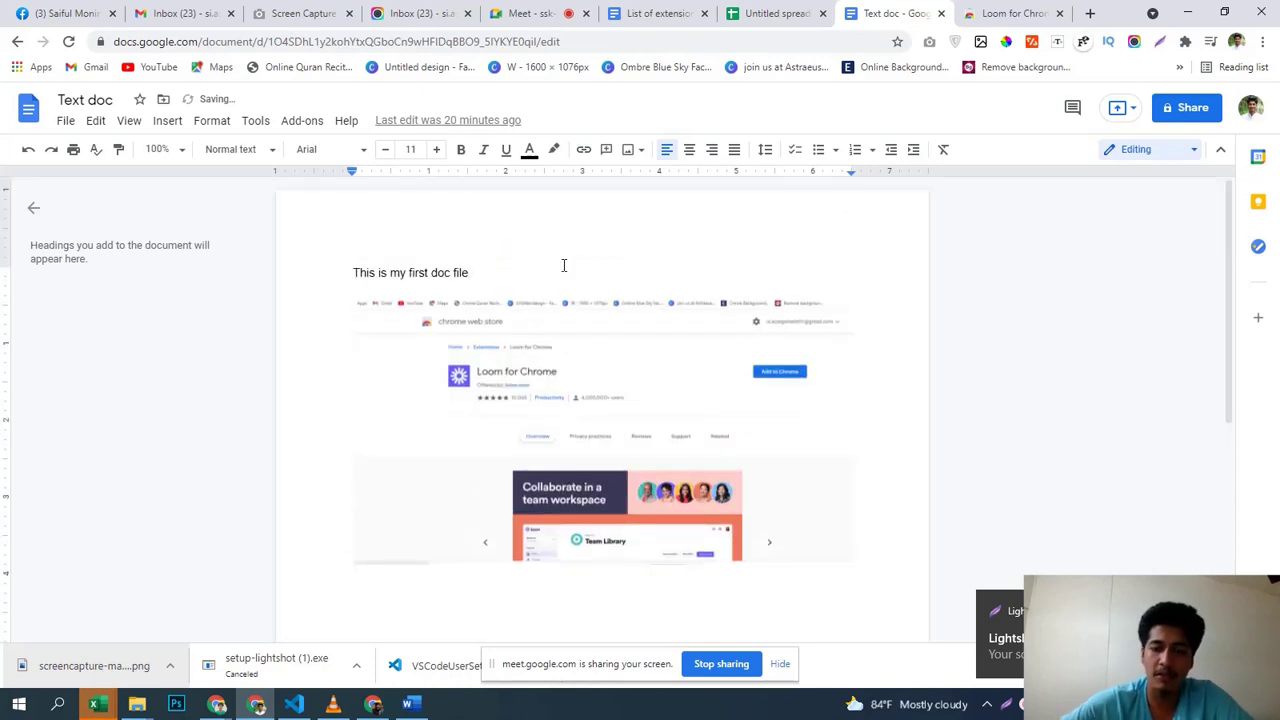
Step: Add a bold 'Lightshot' heading on a new line above the screenshot
key("Return")
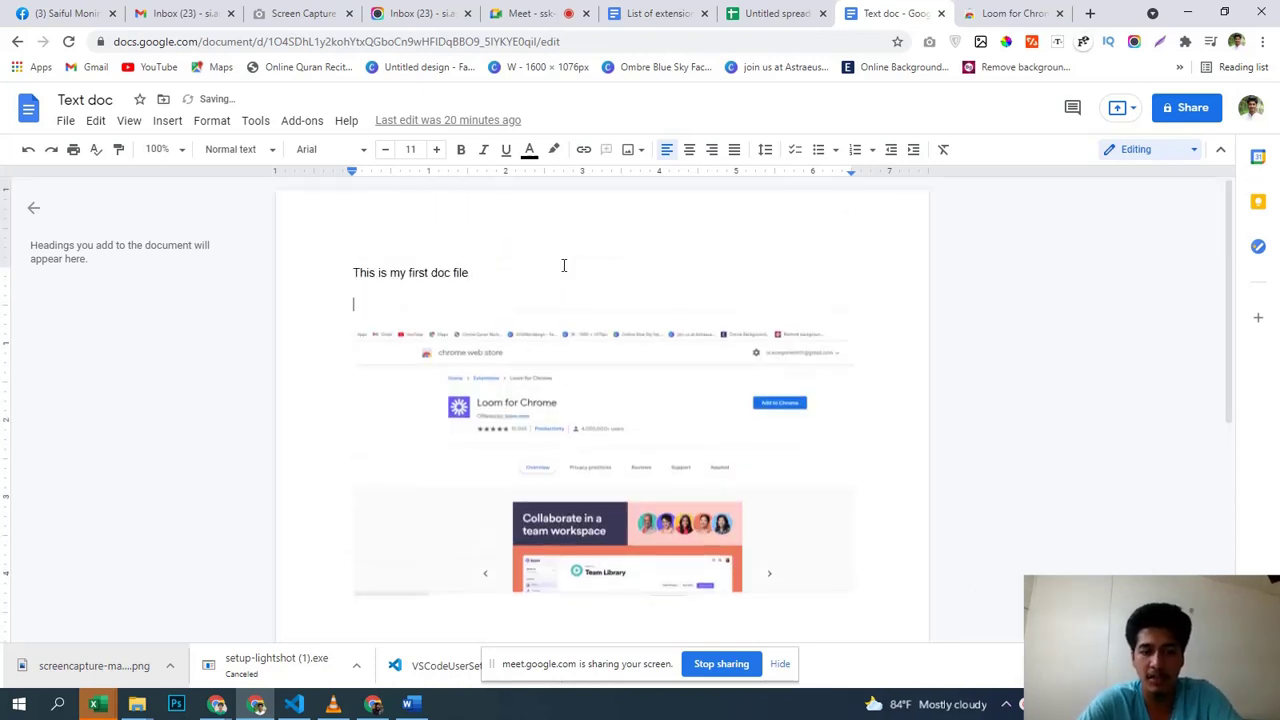
type("prin")
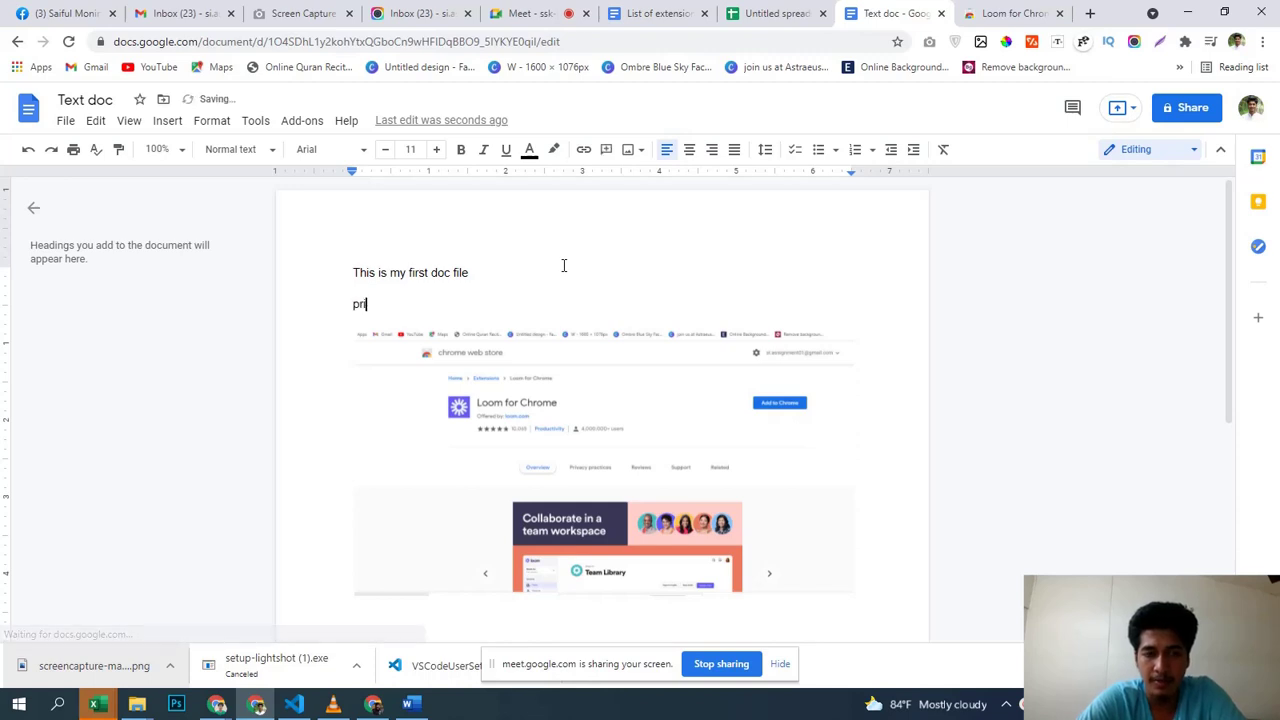
key("BackSpace")
key("BackSpace")
key("BackSpace")
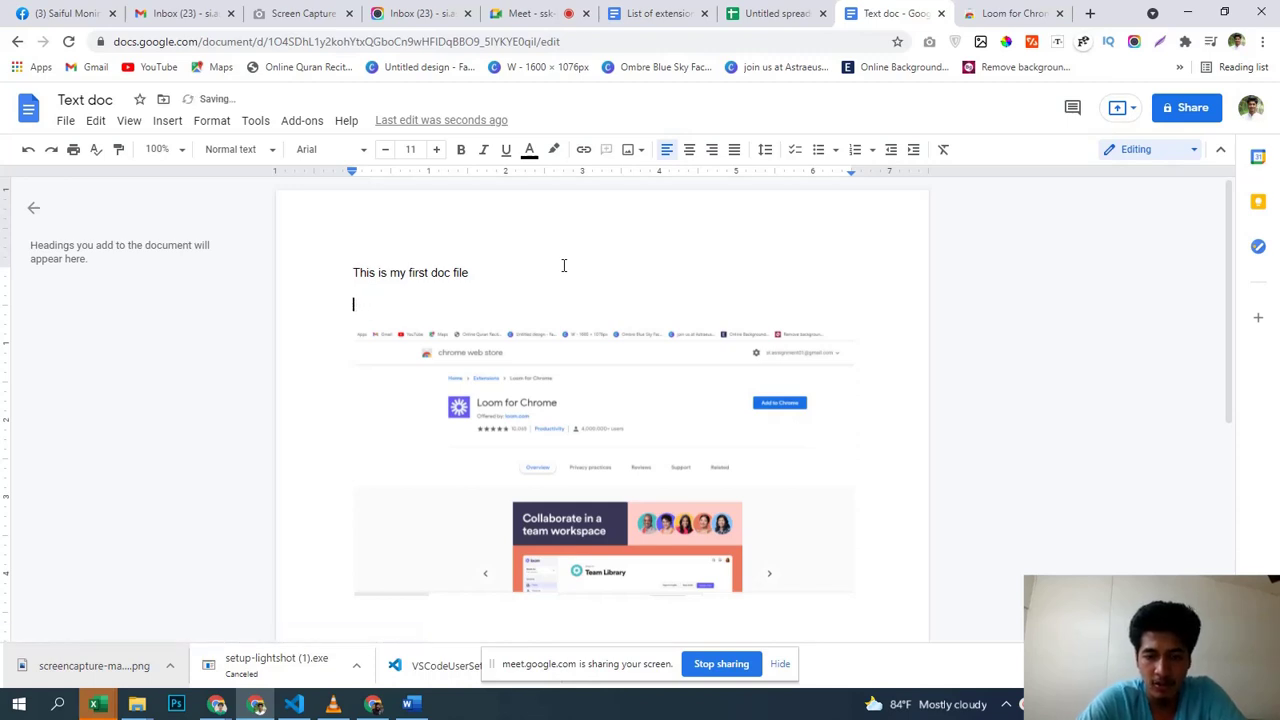
type("light")
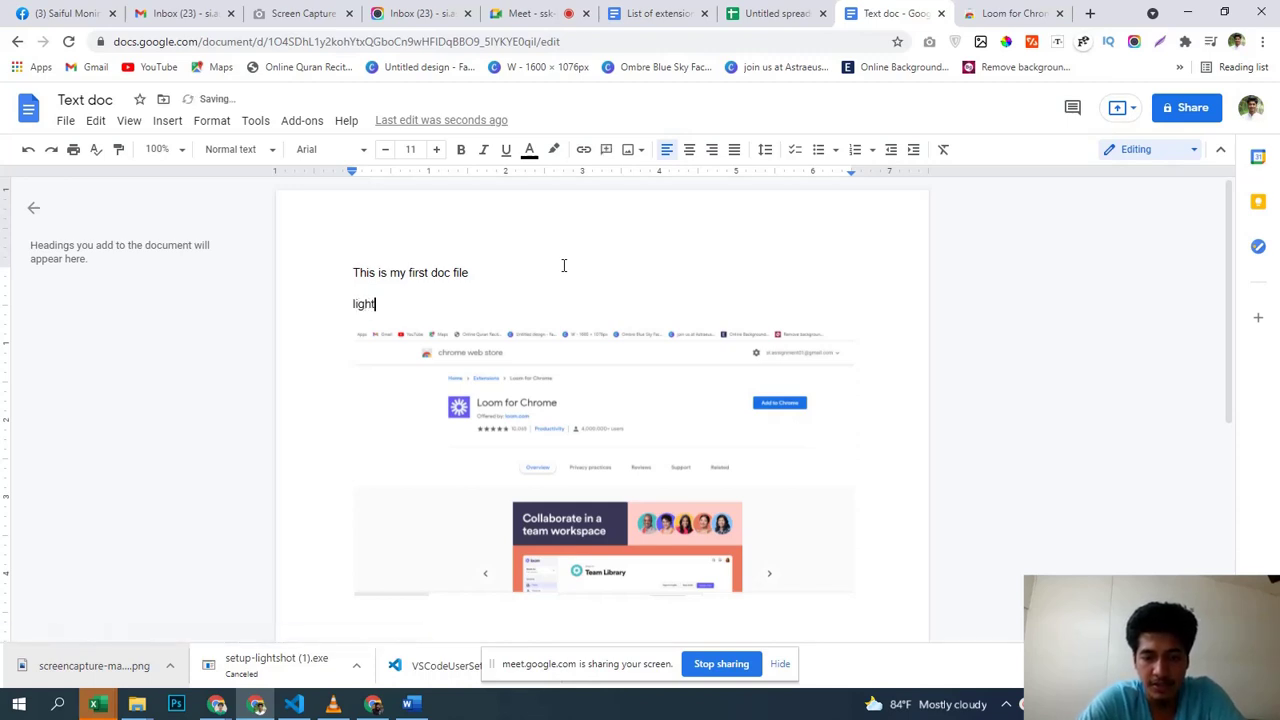
type("shot")
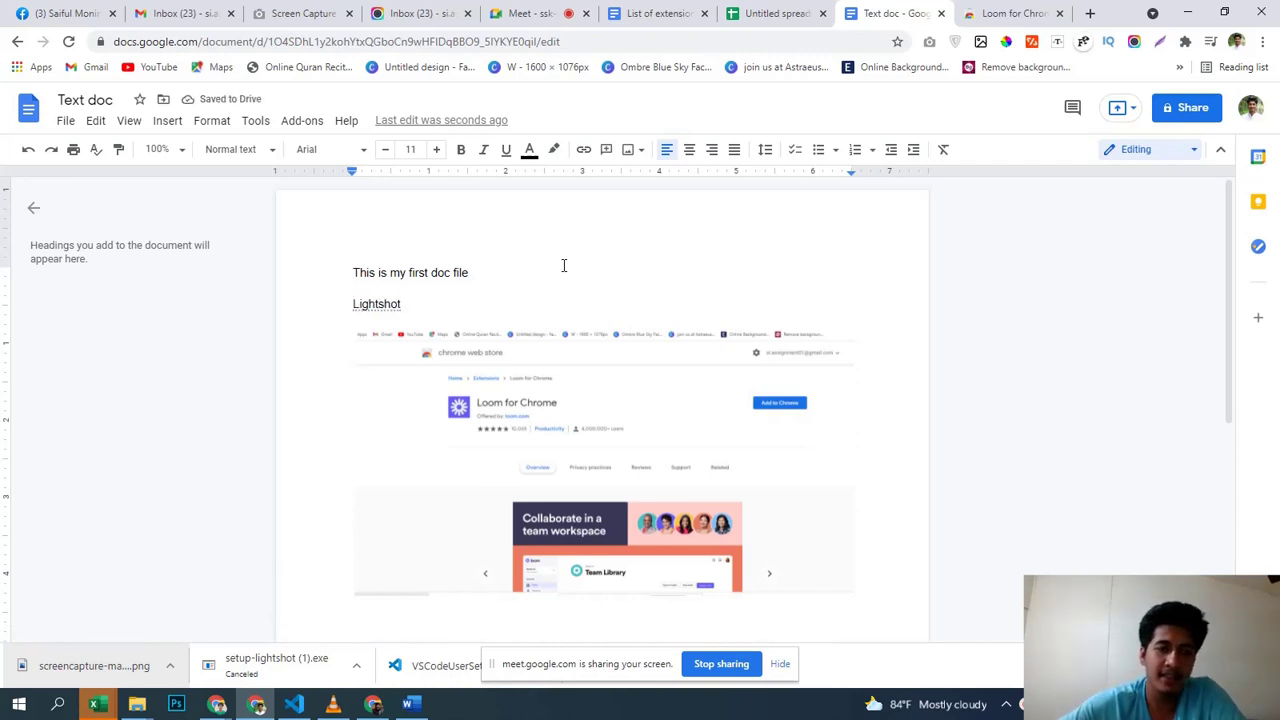
scroll(671, 250, "down", 1)
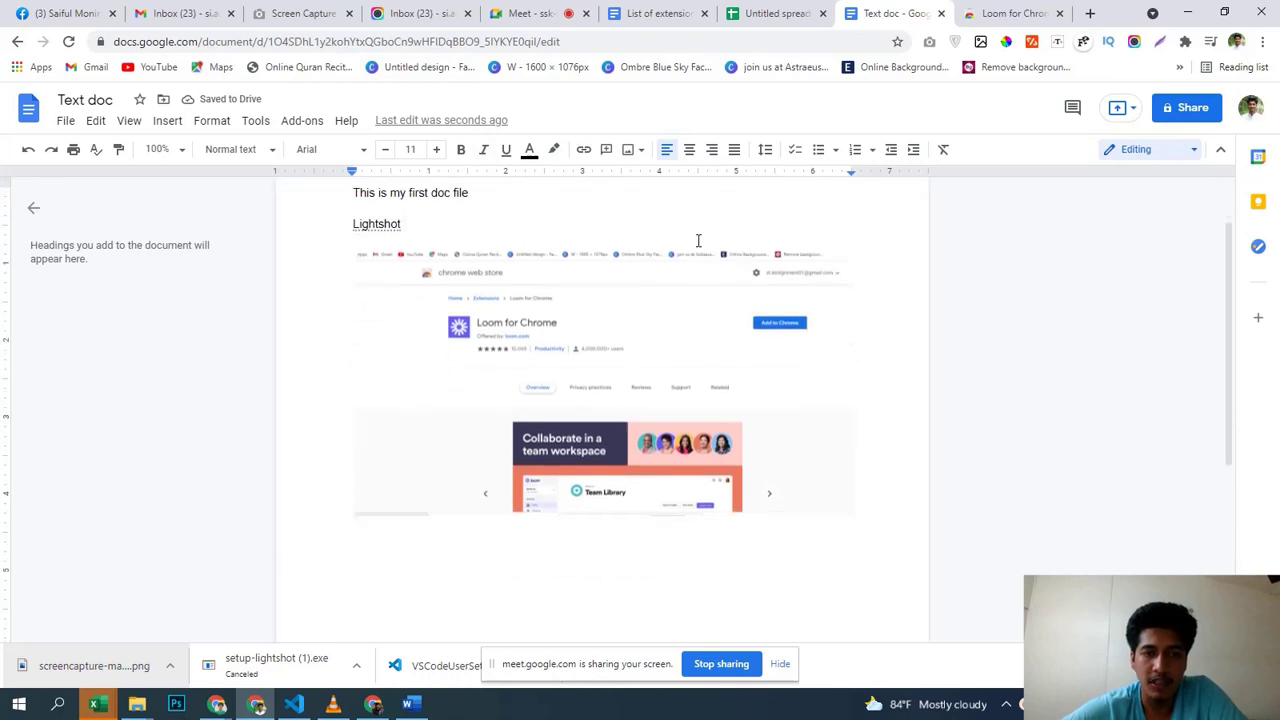
double_click(371, 223)
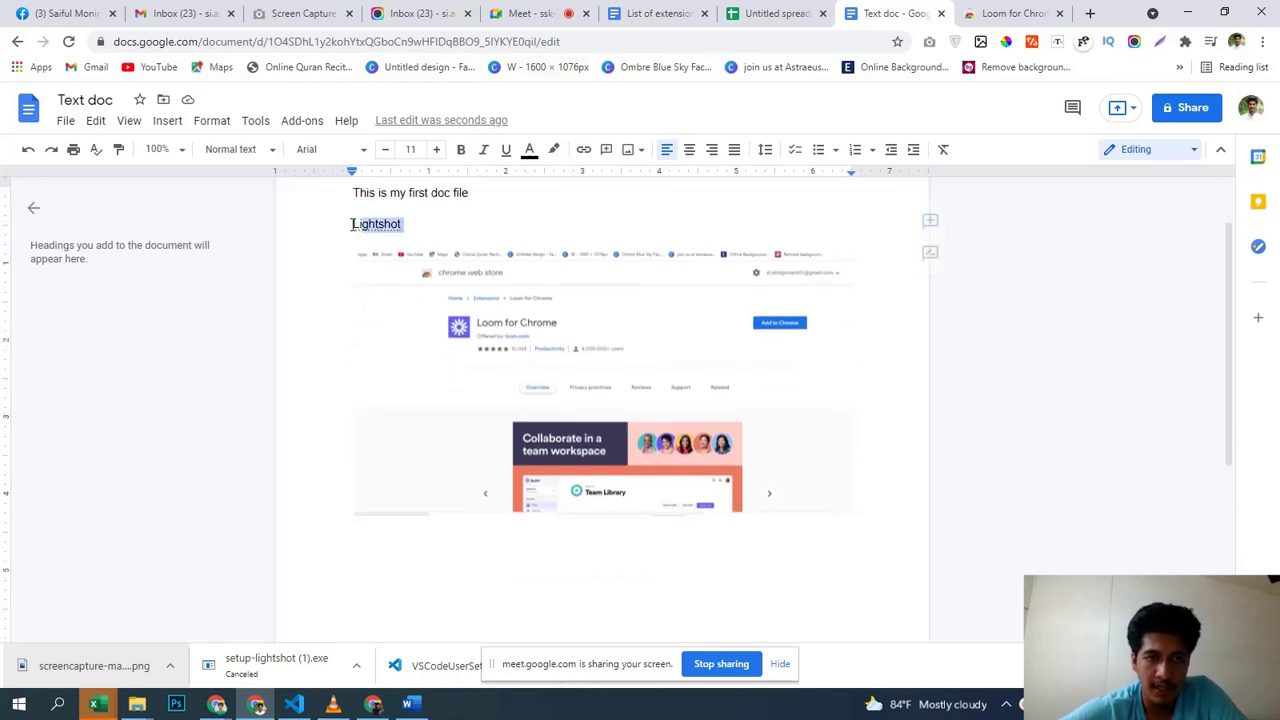
left_click(462, 152)
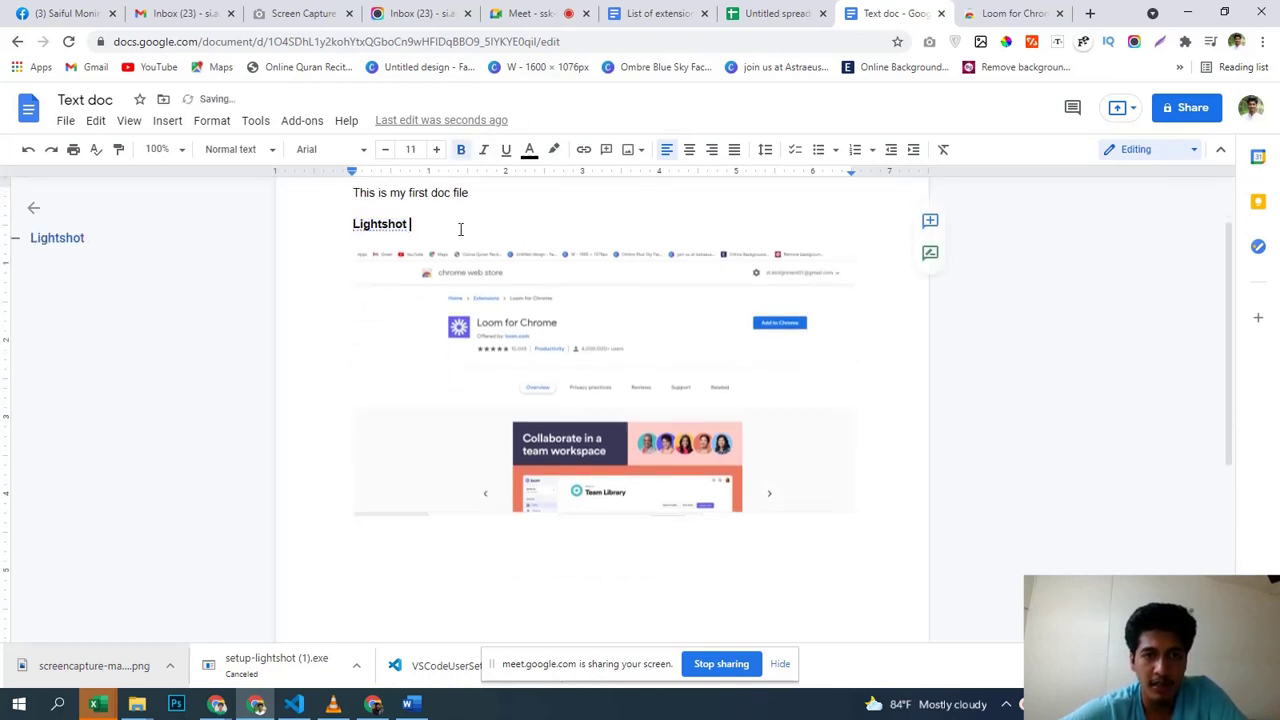
scroll(626, 309, "up", 1)
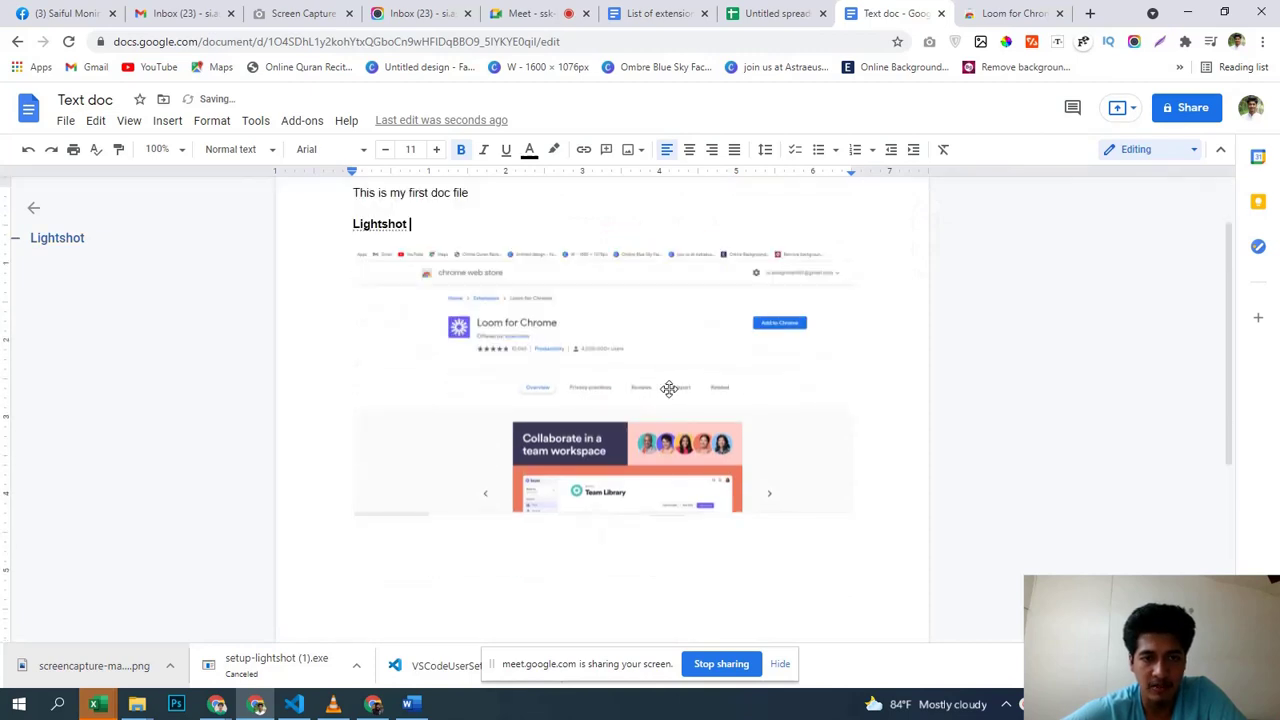
scroll(690, 430, "down", 4)
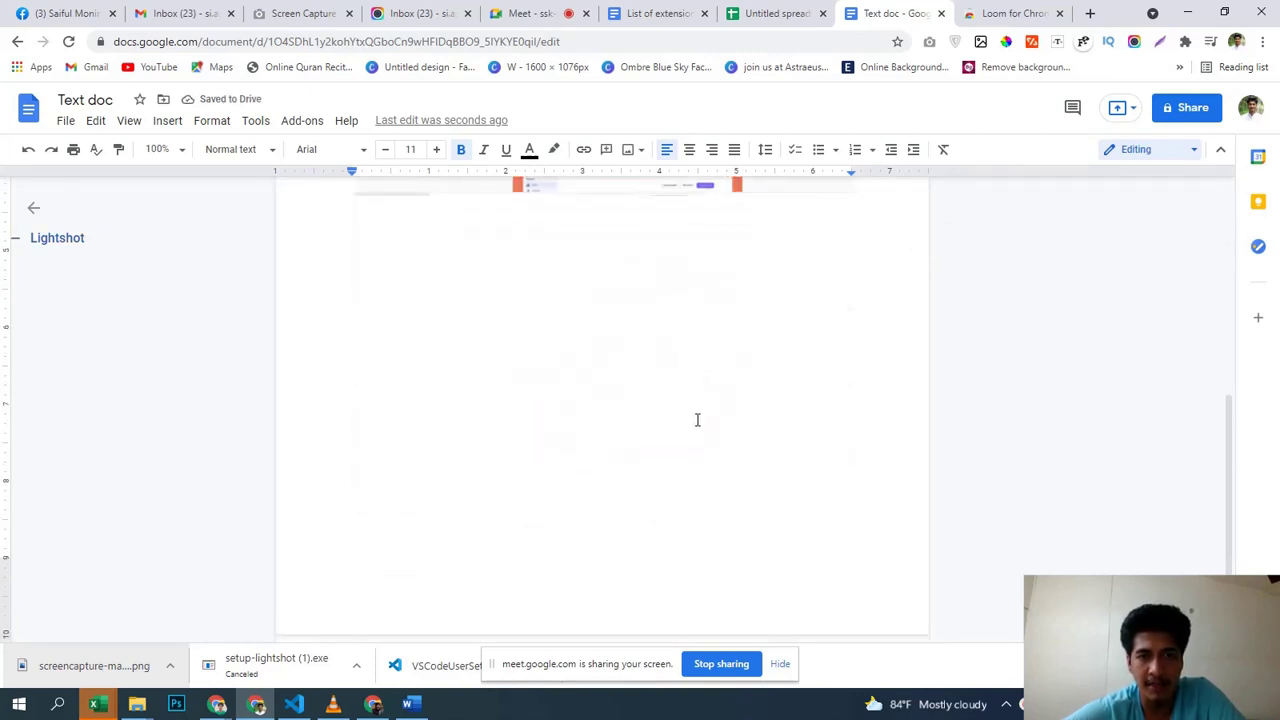
scroll(694, 420, "up", 2)
scroll(772, 417, "up", 2)
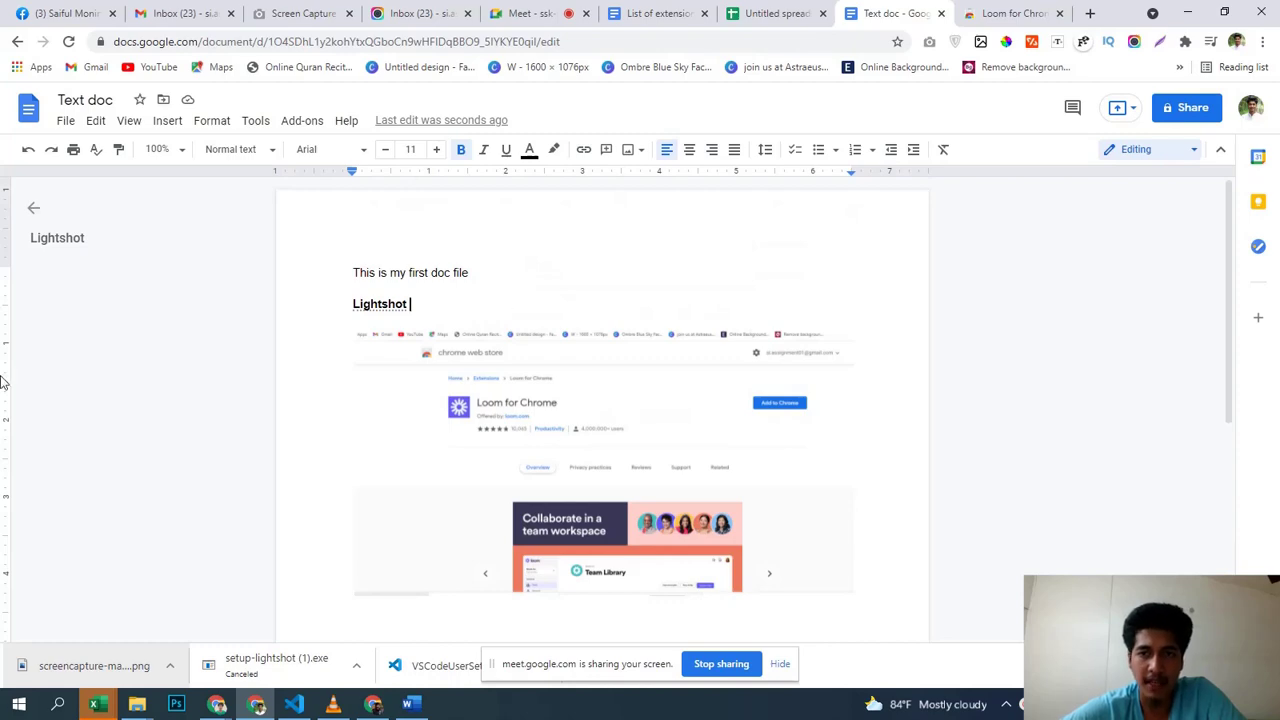
scroll(563, 414, "down", 5)
Step: Glance at the List of extensions document, then return to the Text doc
key("ctrl+6")
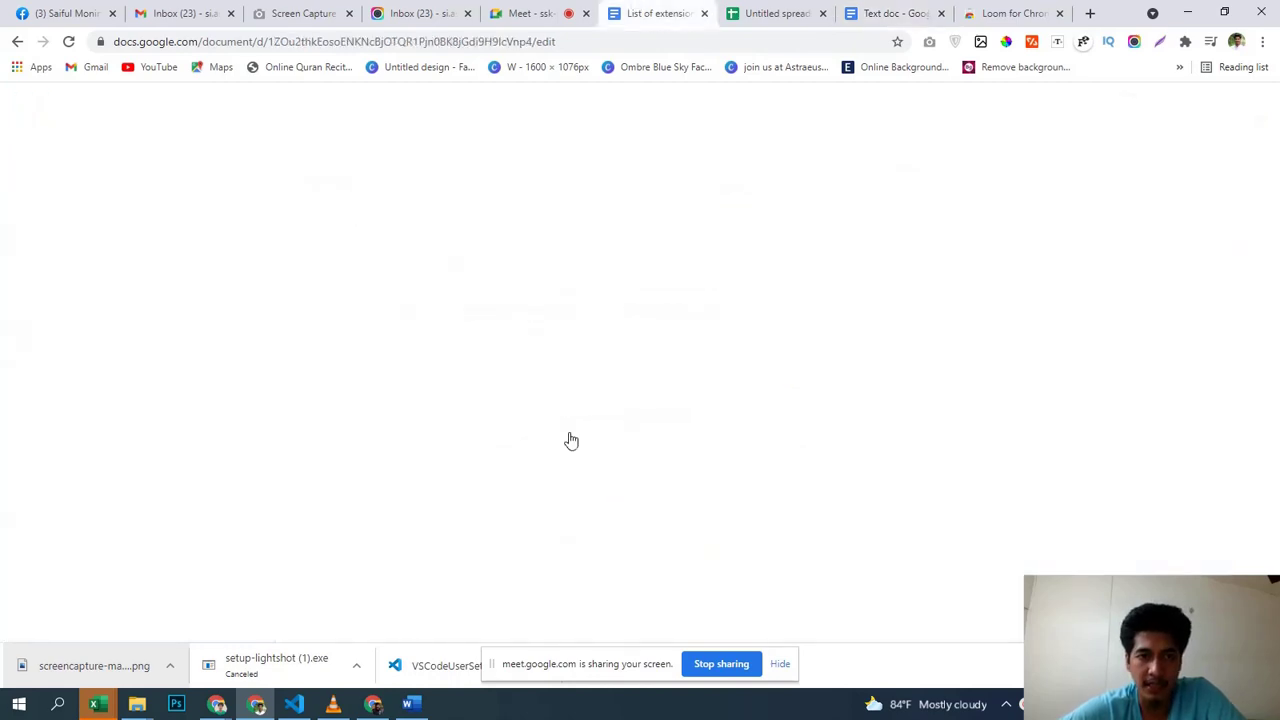
scroll(571, 460, "down", 10)
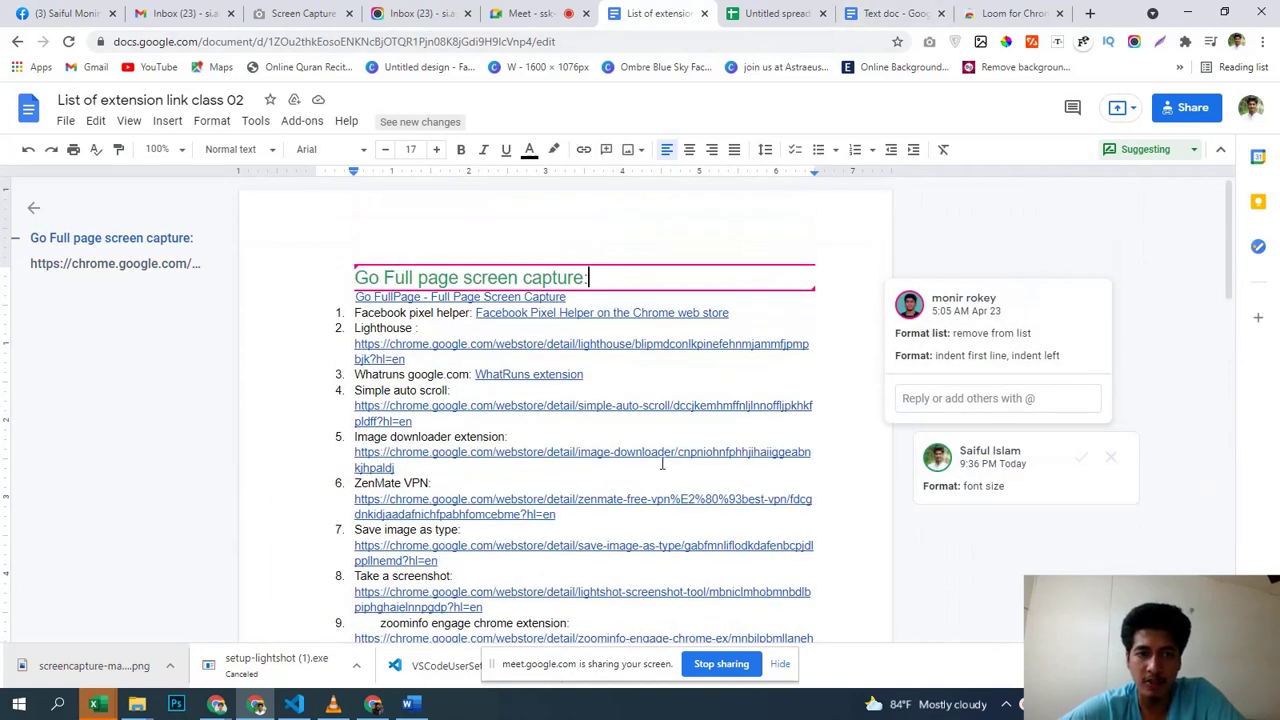
left_click(857, 10)
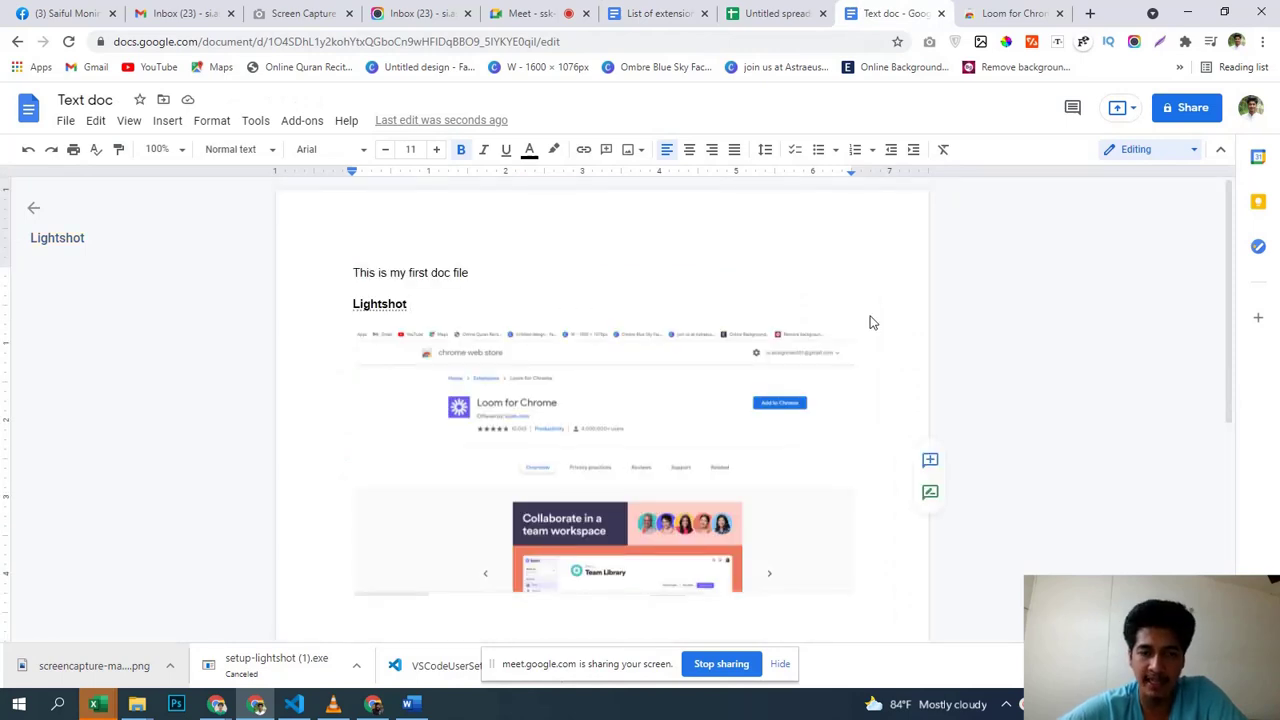
scroll(911, 331, "down", 5)
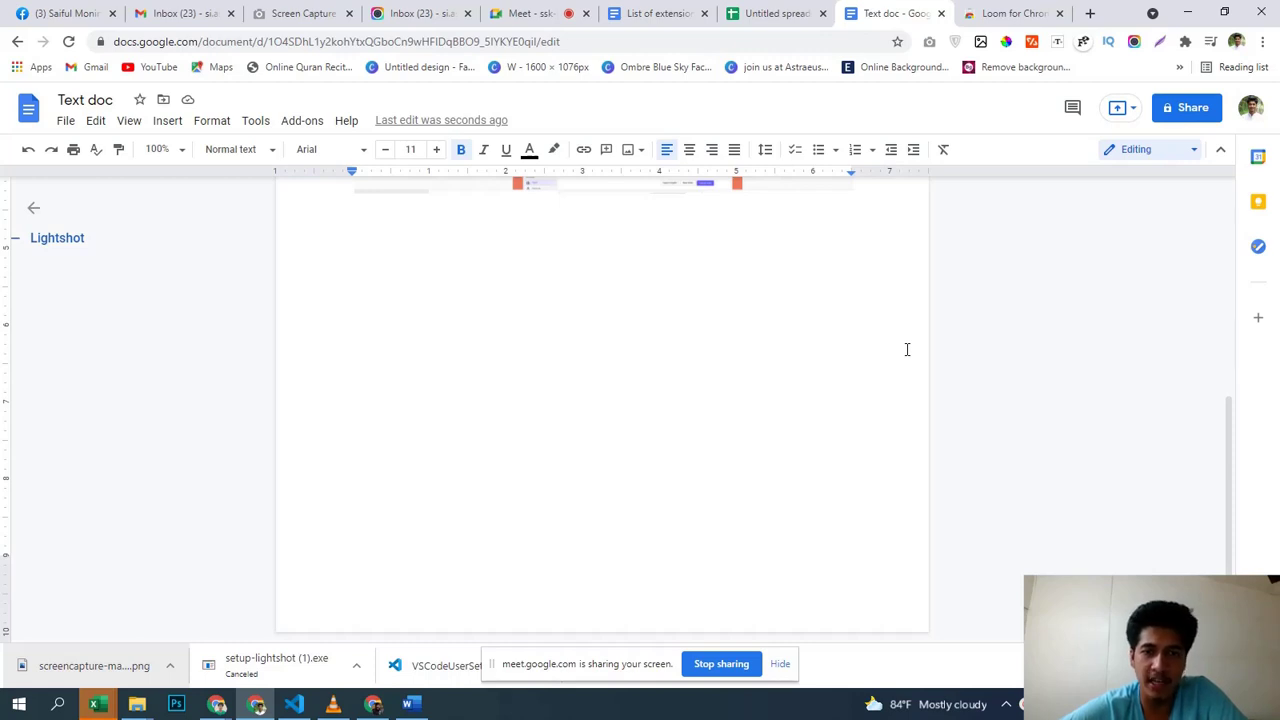
scroll(907, 349, "up", 4)
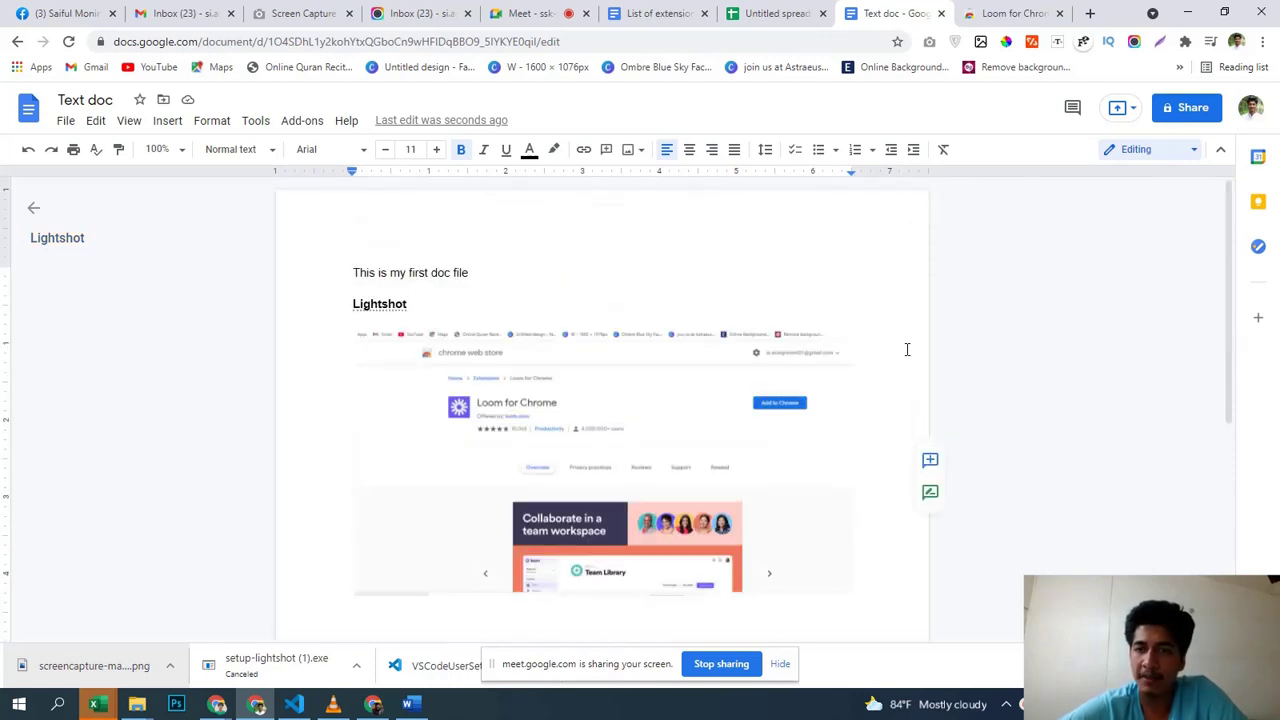
Step: Give anyone with the link Editor access to Text doc and copy its link
left_click(1190, 108)
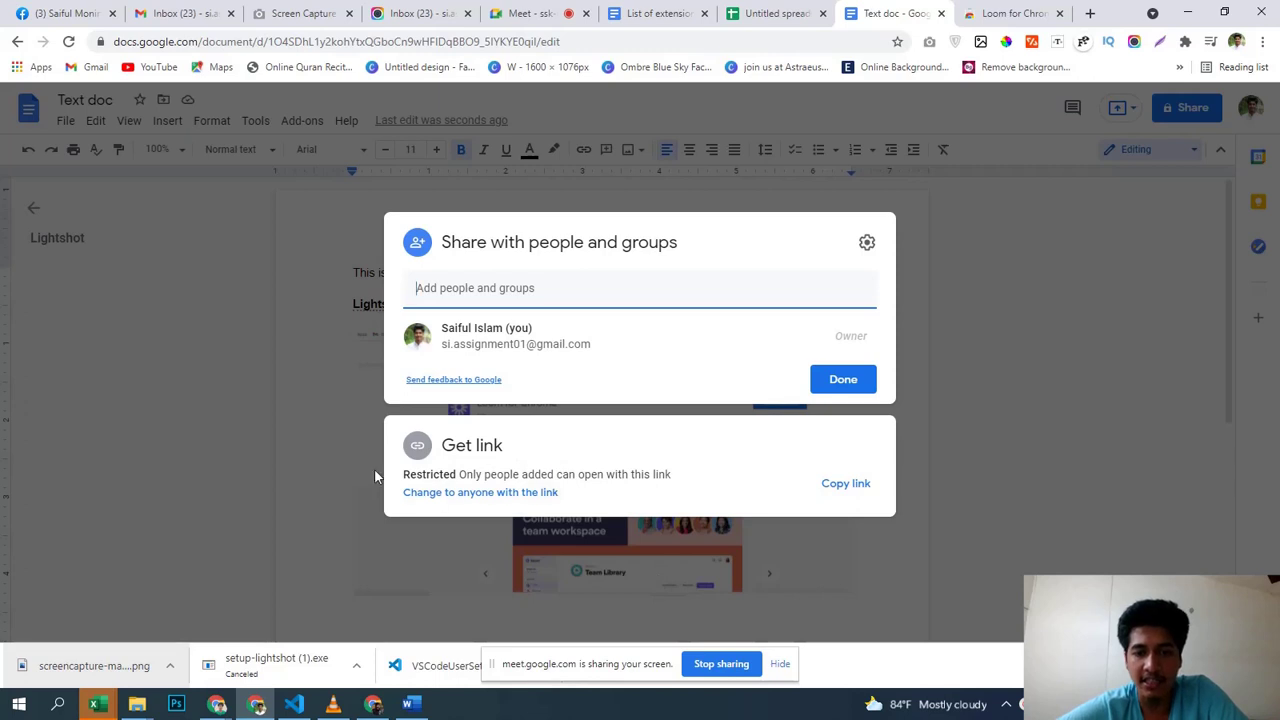
left_click(429, 496)
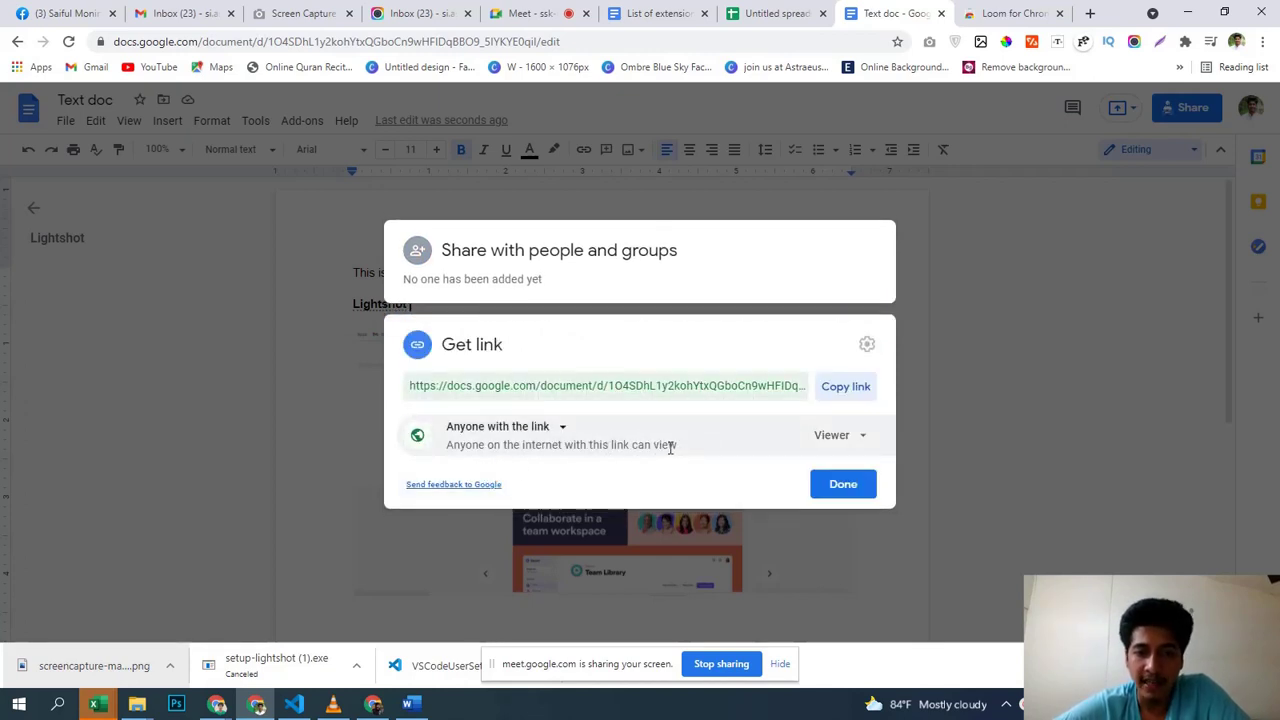
left_click(857, 440)
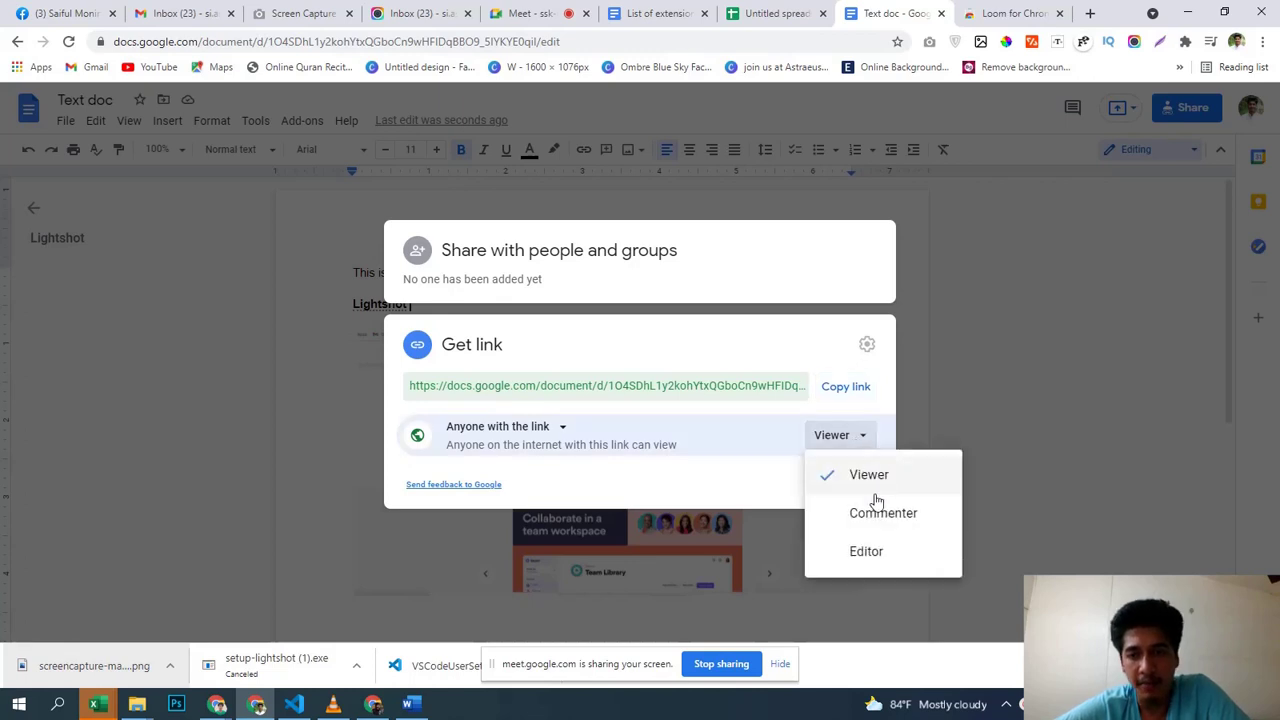
left_click(866, 556)
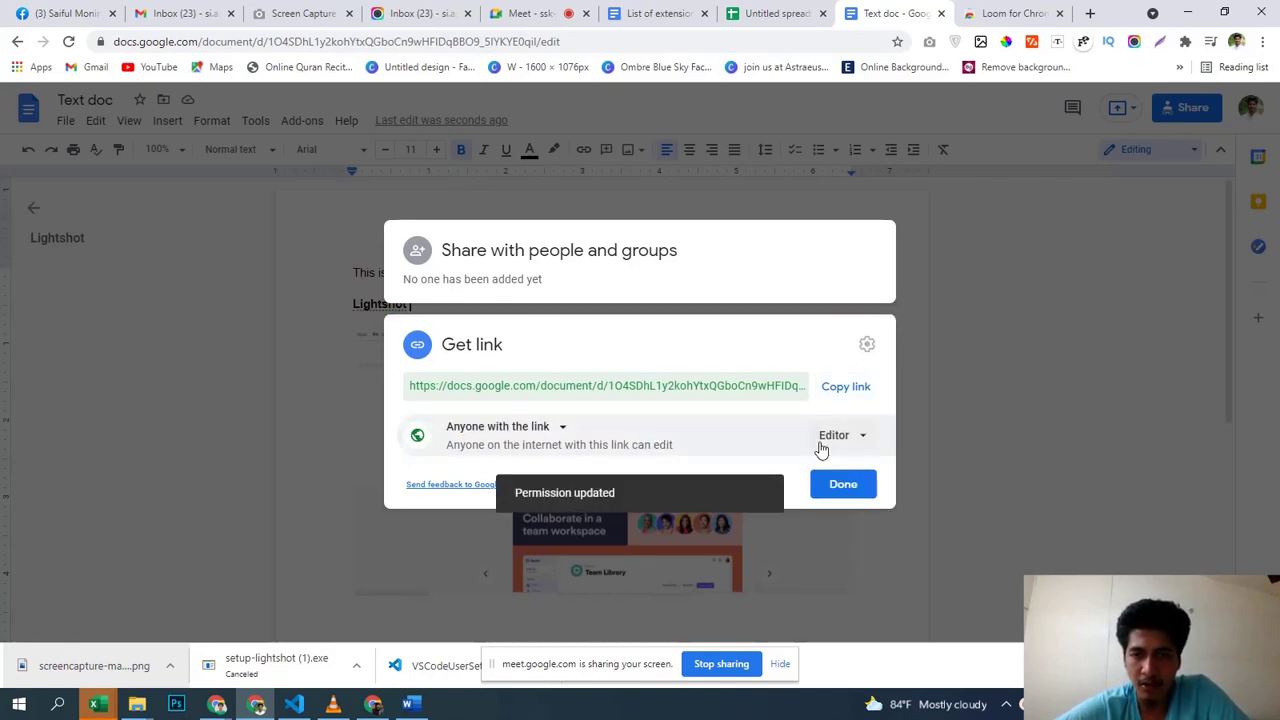
left_click(845, 388)
Step: Check the extensions list document, then move to the Awesome Screenshot video page
left_click(649, 13)
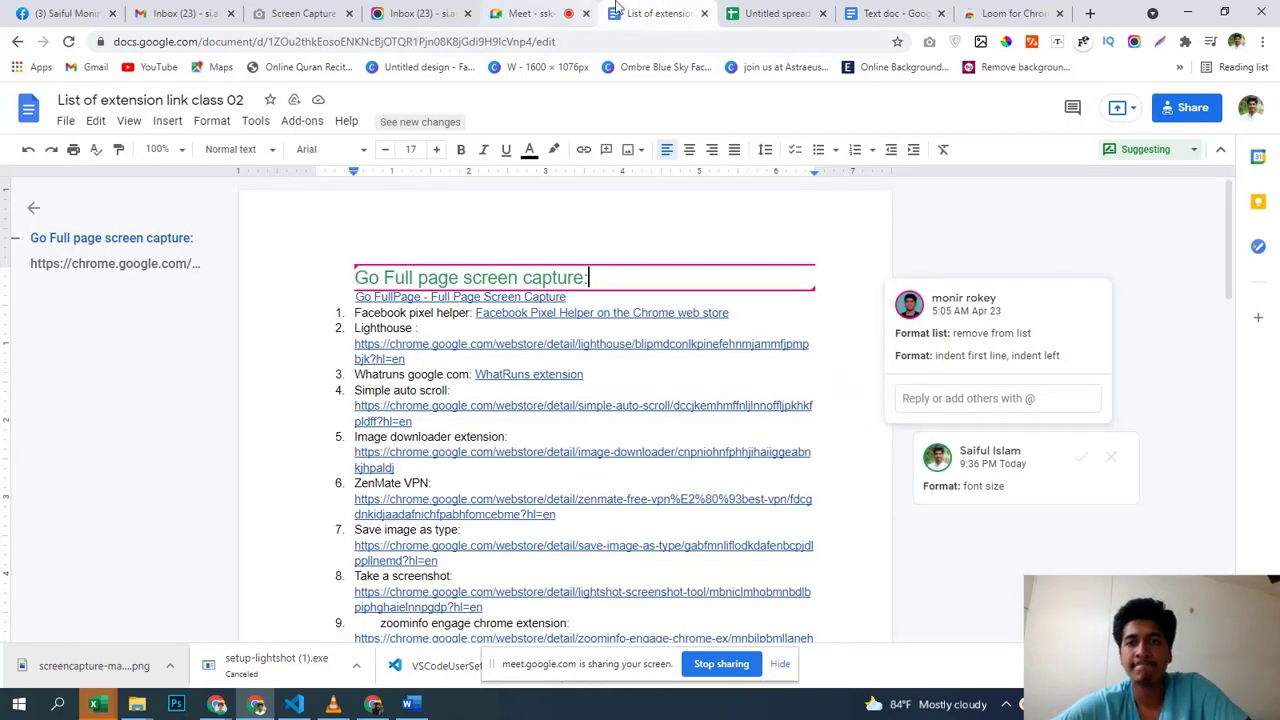
left_click(858, 8)
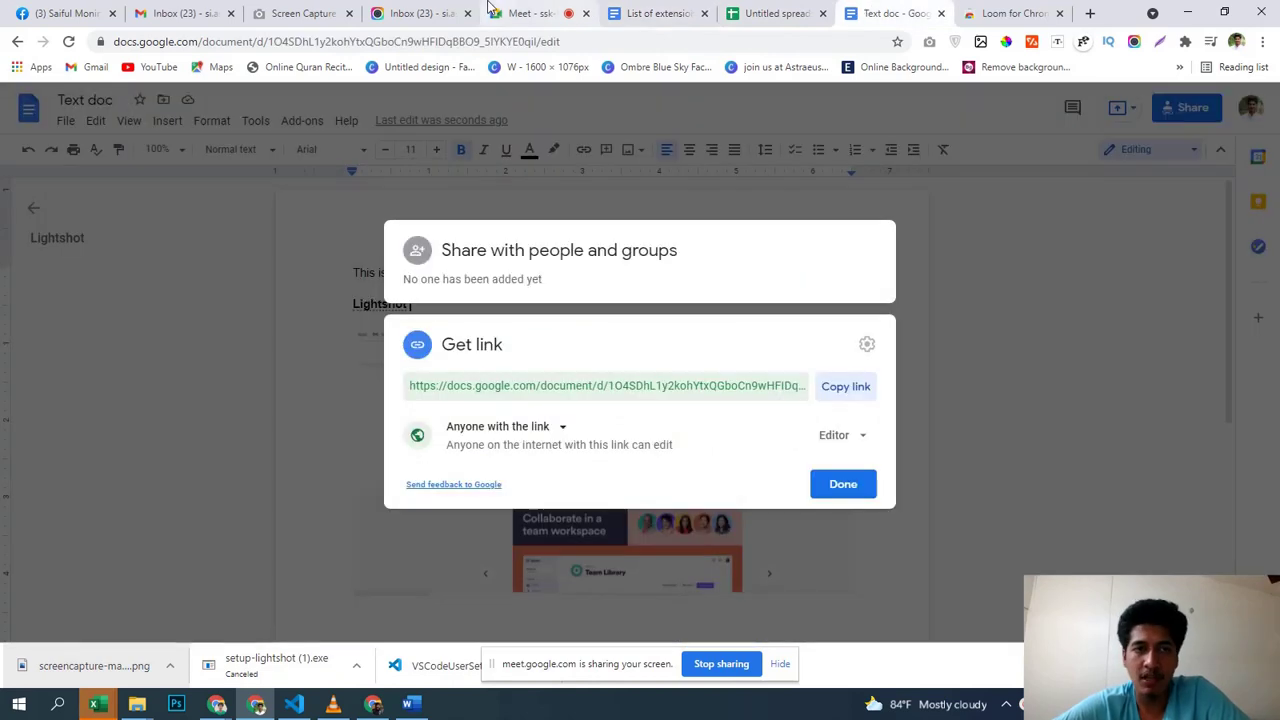
left_click(420, 13)
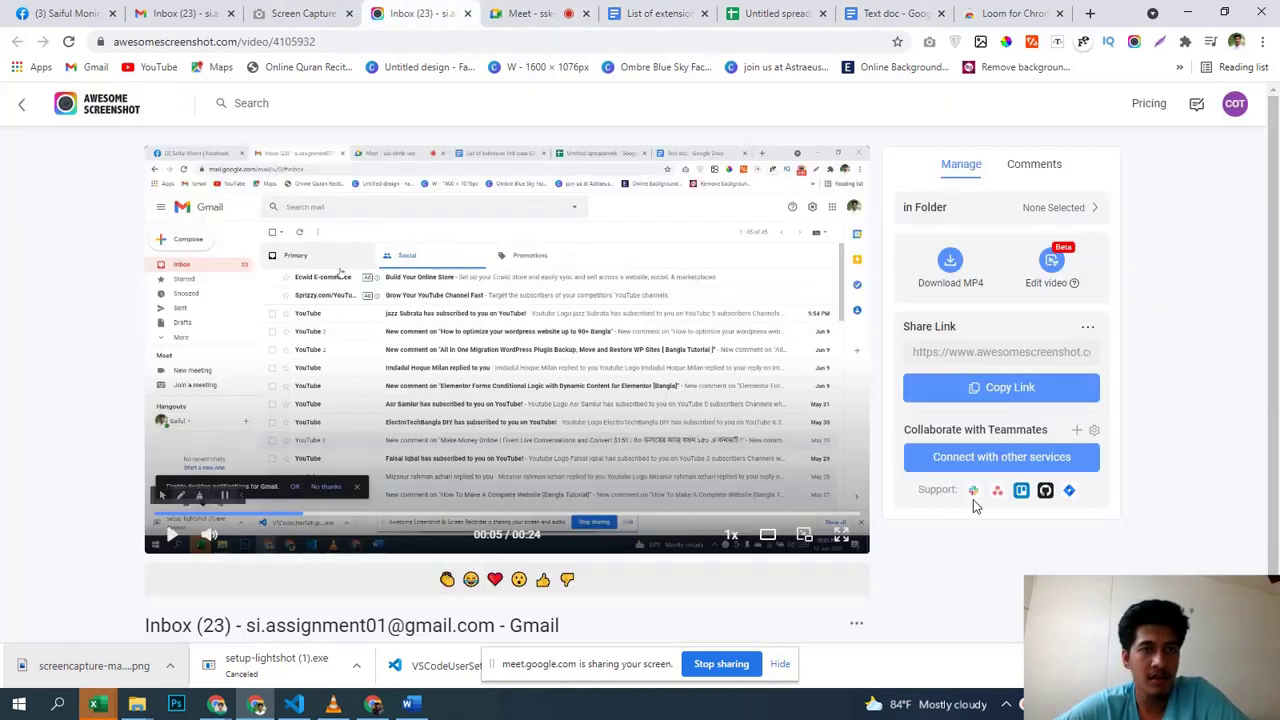
Step: Open the copied Text doc link in a guest window to test editing access
left_click(1237, 41)
left_click(1086, 398)
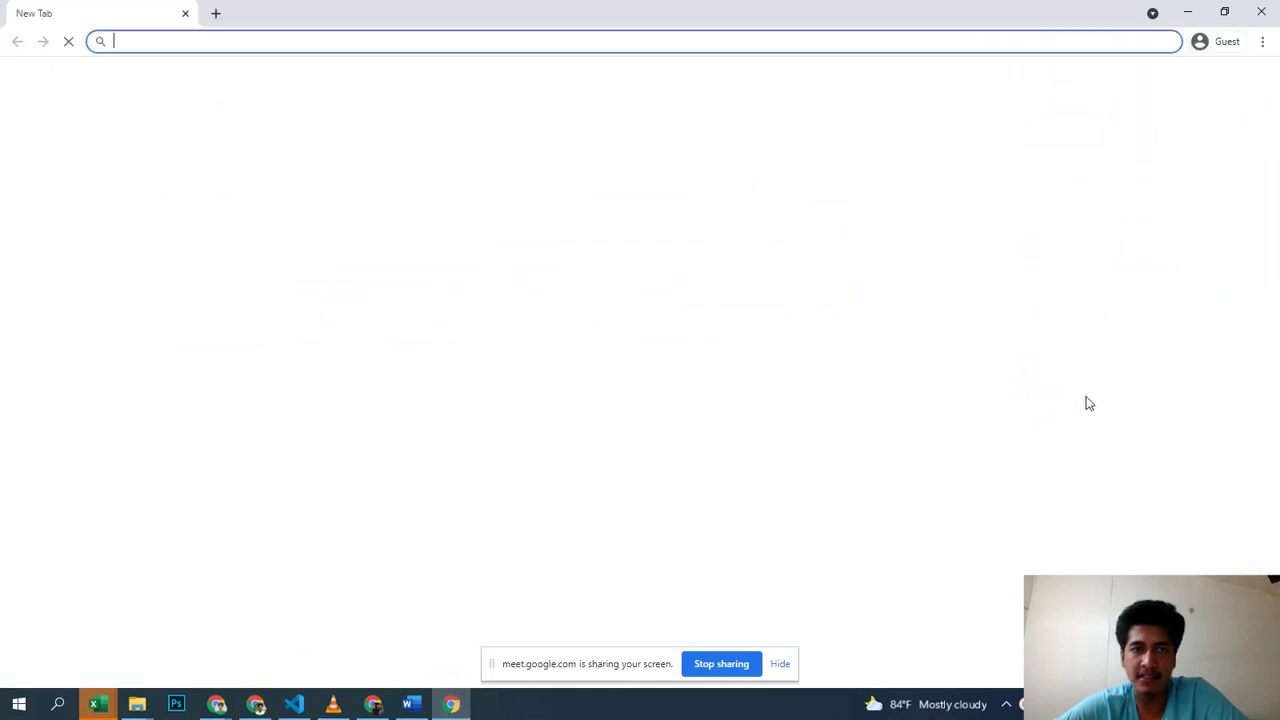
key("ctrl+v")
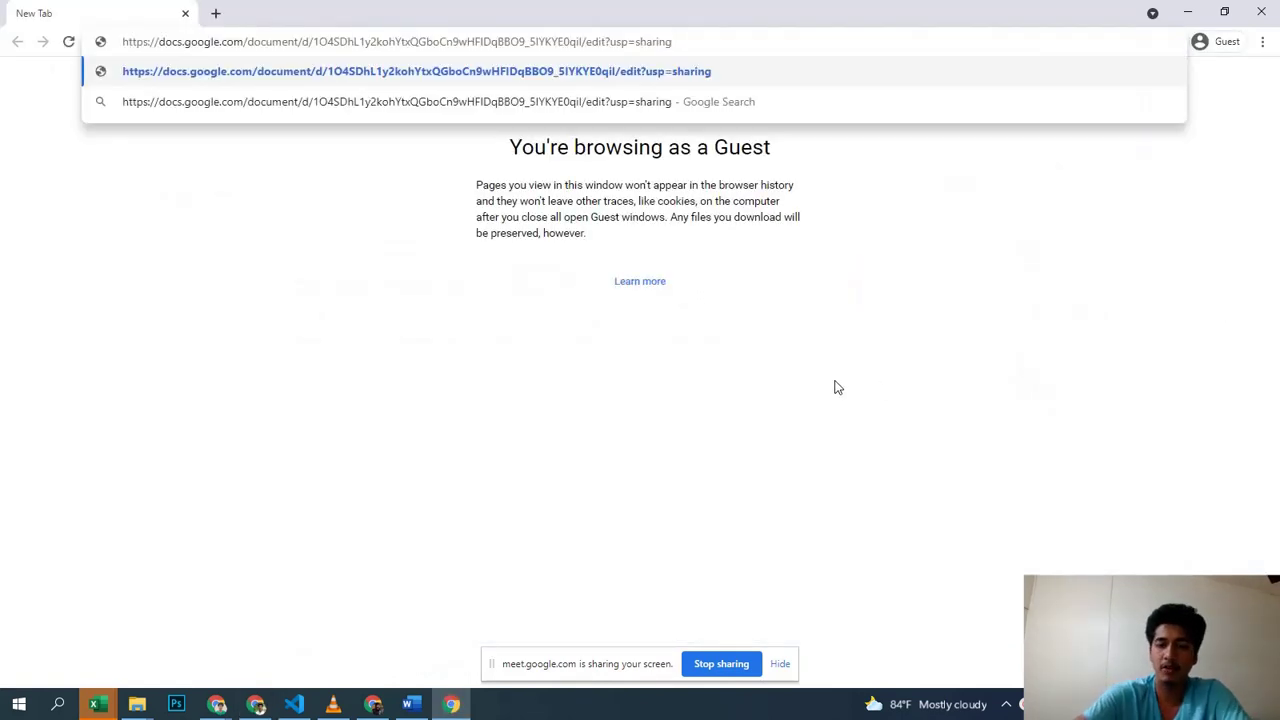
key("Return")
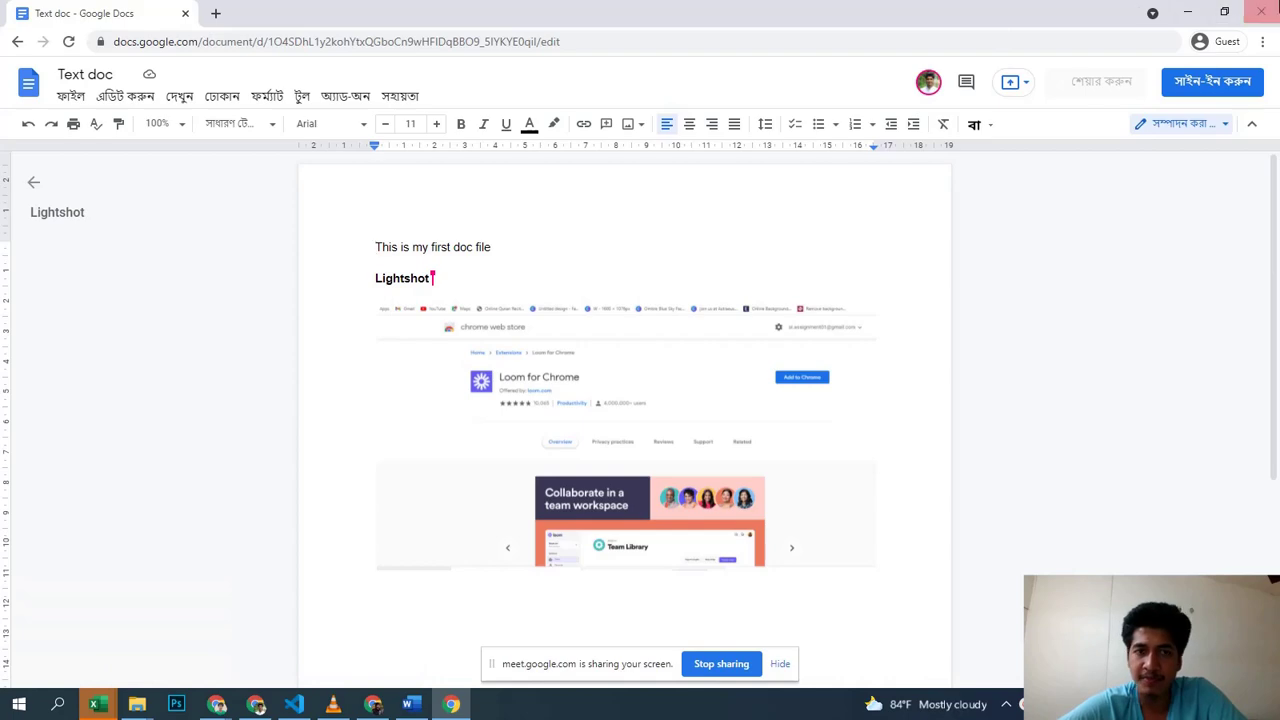
Step: Close the guest window and look over the Awesome Screenshot video page
left_click(1261, 12)
scroll(852, 430, "down", 1)
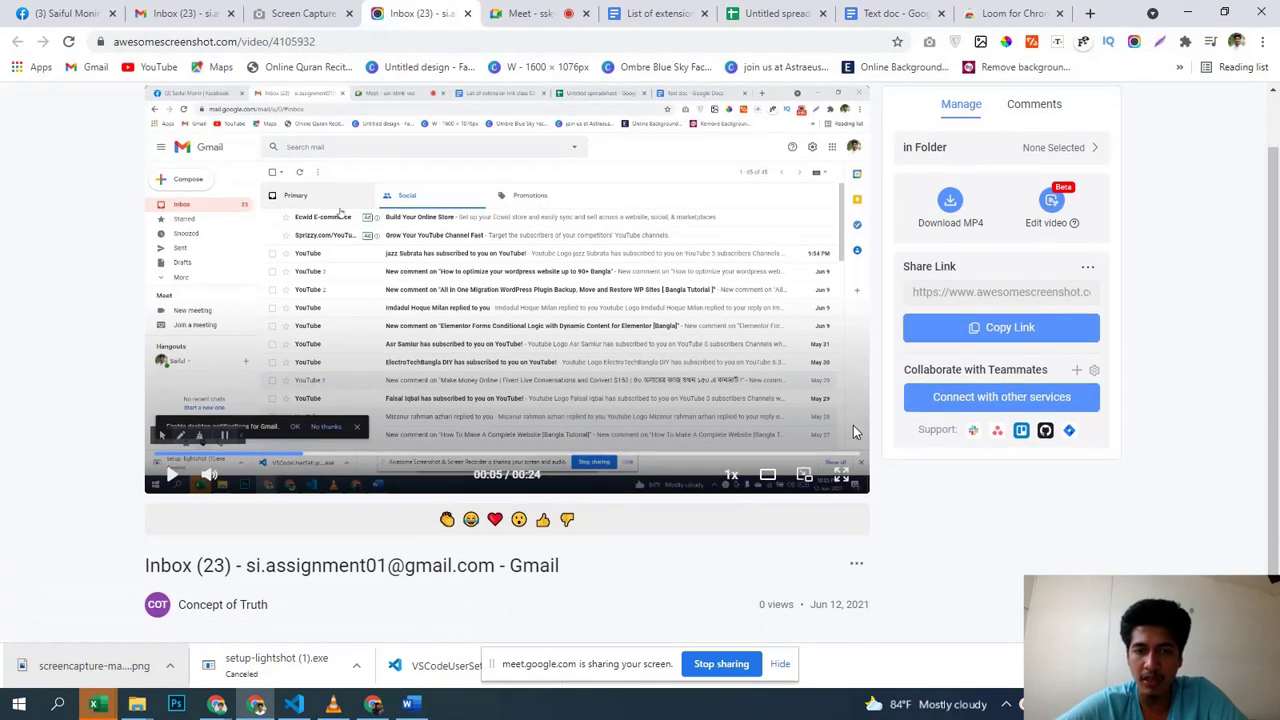
scroll(852, 430, "up", 1)
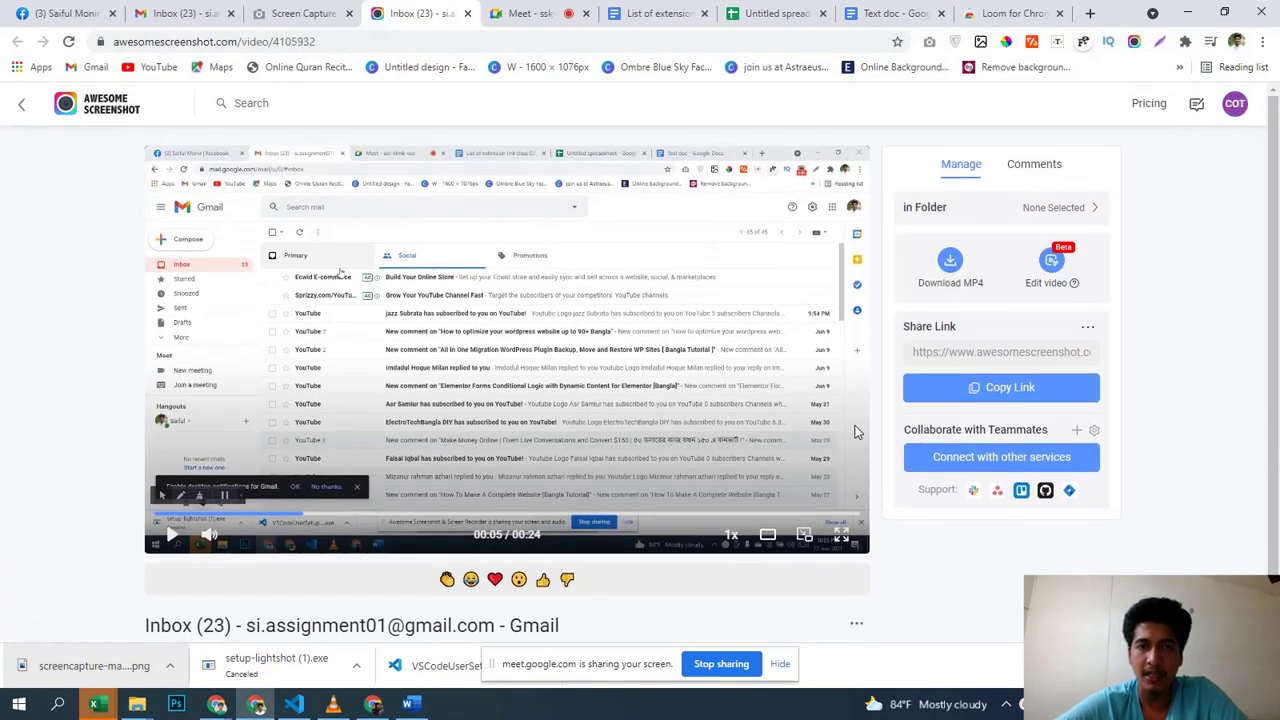
Step: Close the Awesome Screenshot tab, confirm Text doc sharing with Done, then return to the Loom store tab
left_click(467, 14)
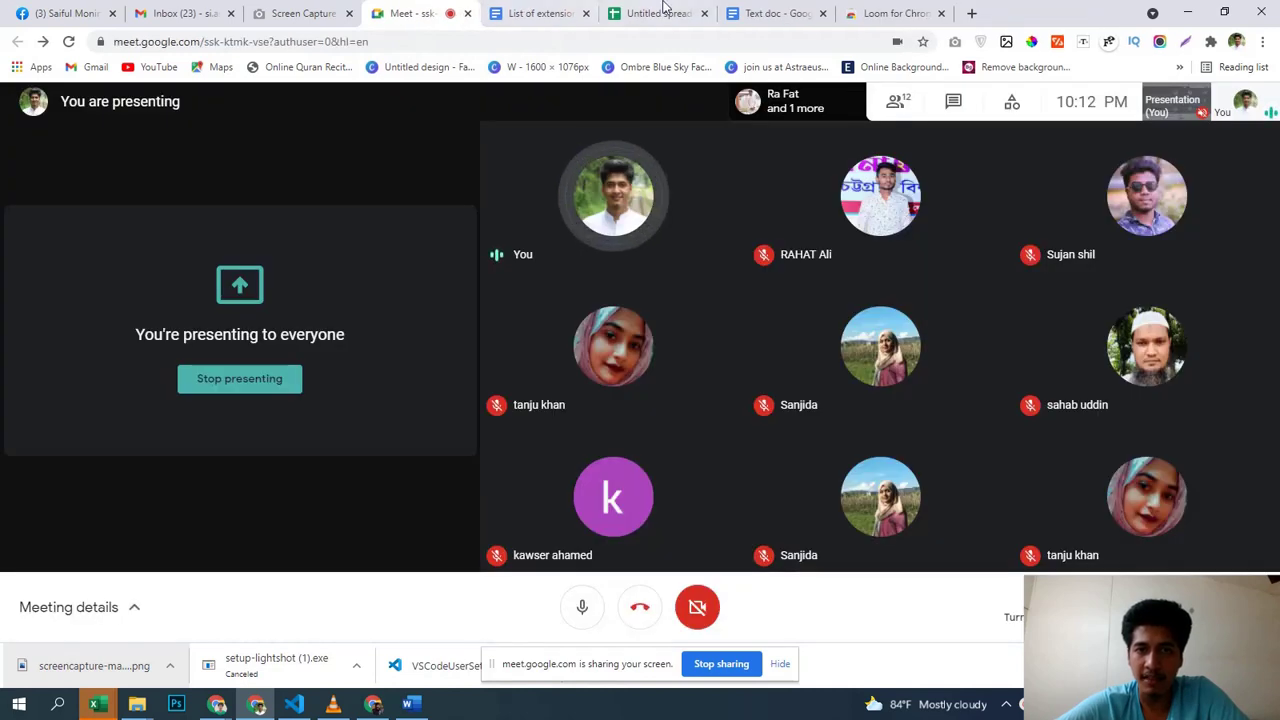
left_click(790, 13)
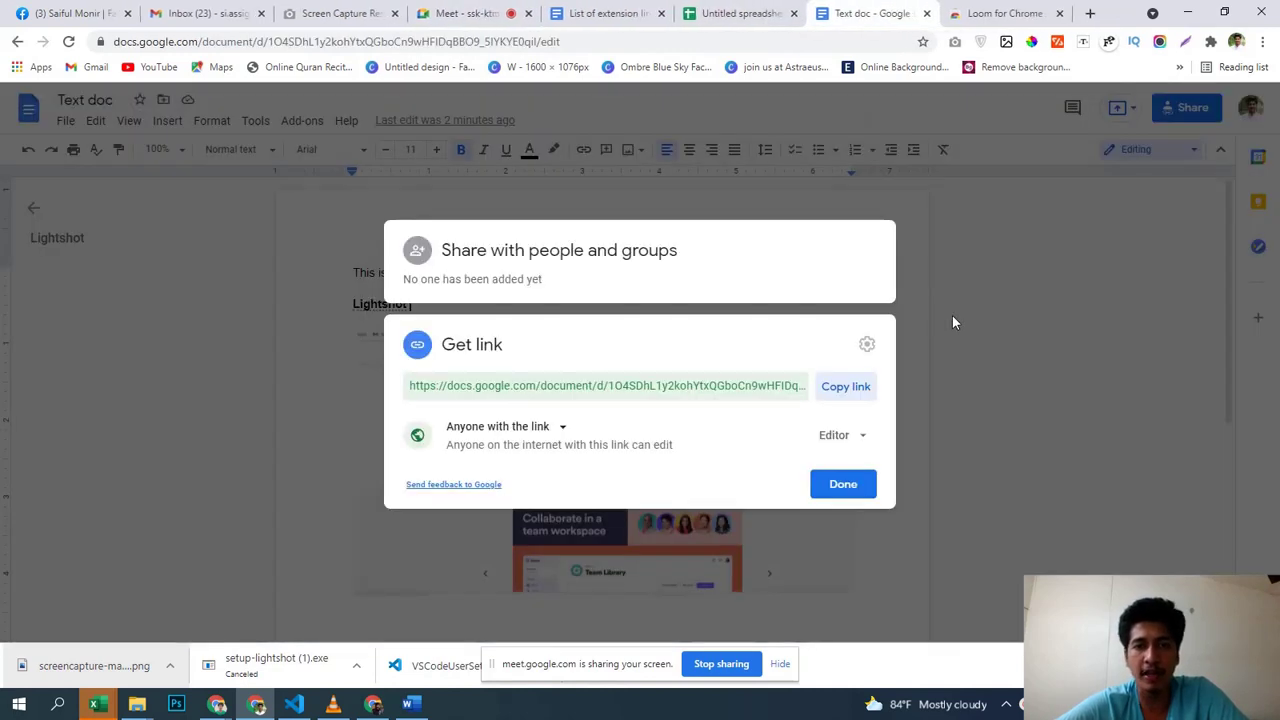
left_click(831, 496)
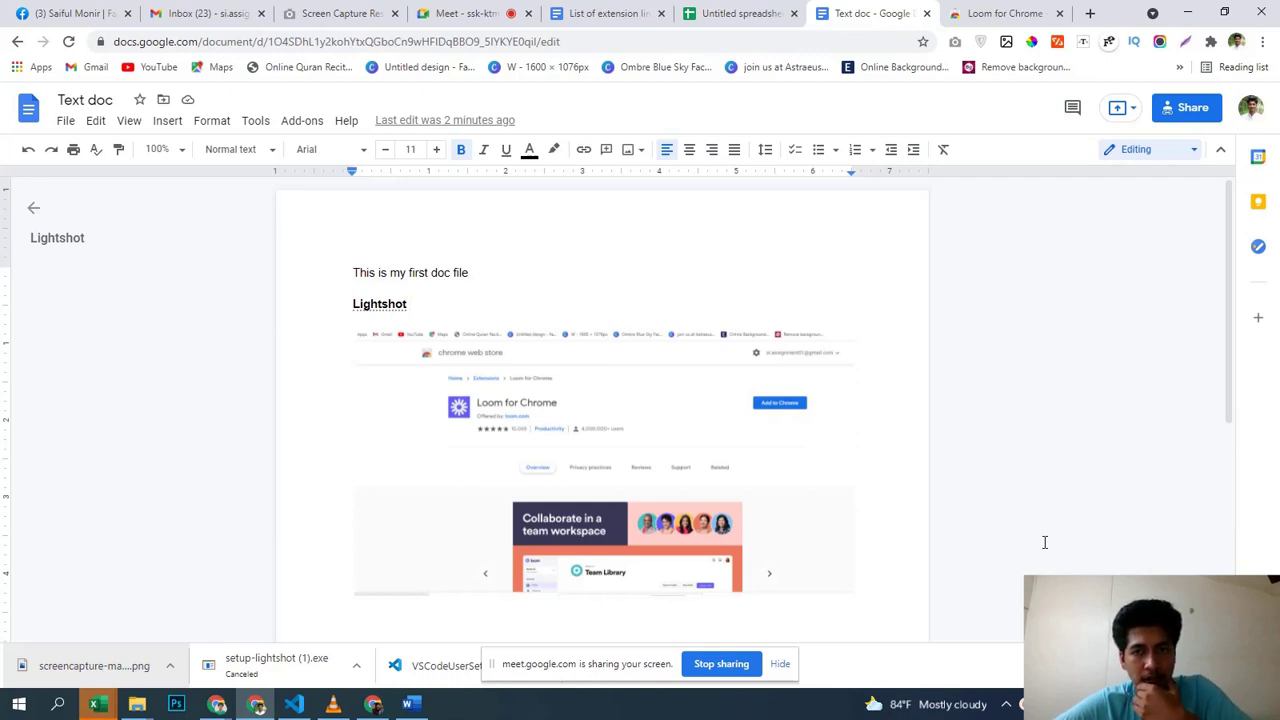
left_click(998, 13)
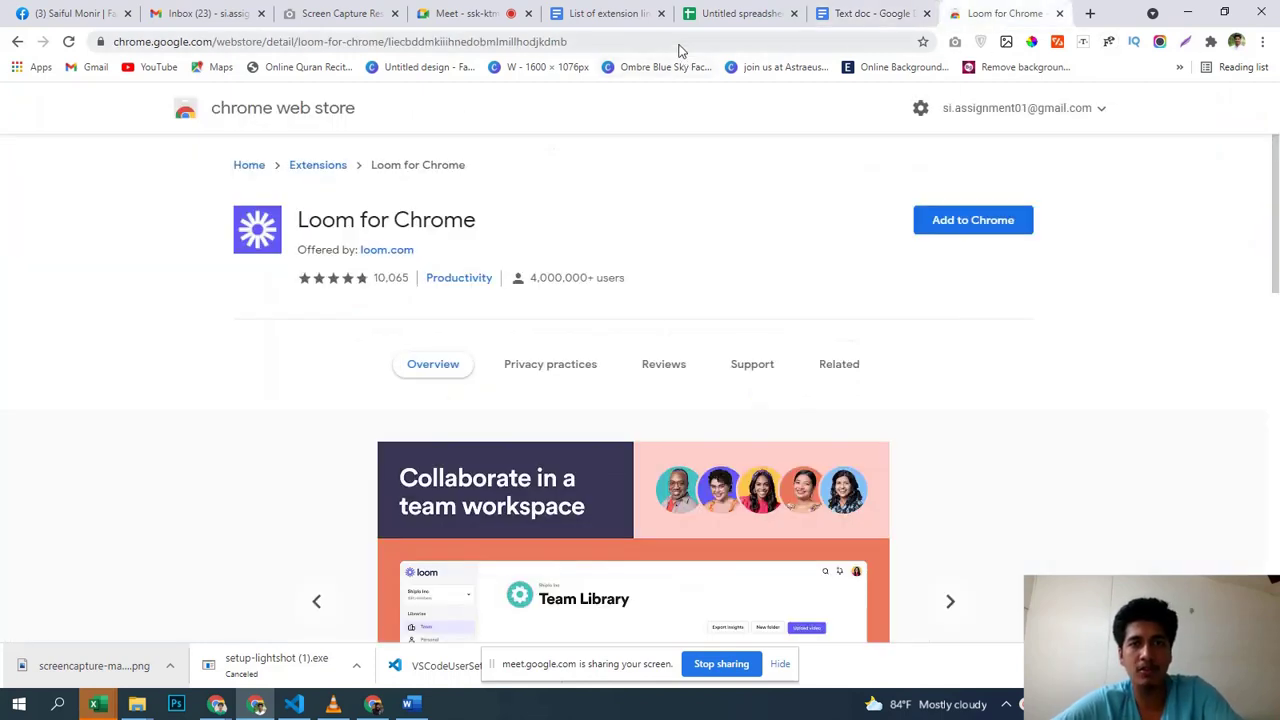
Step: Search Google for notepad++ from the address bar
left_click(679, 44)
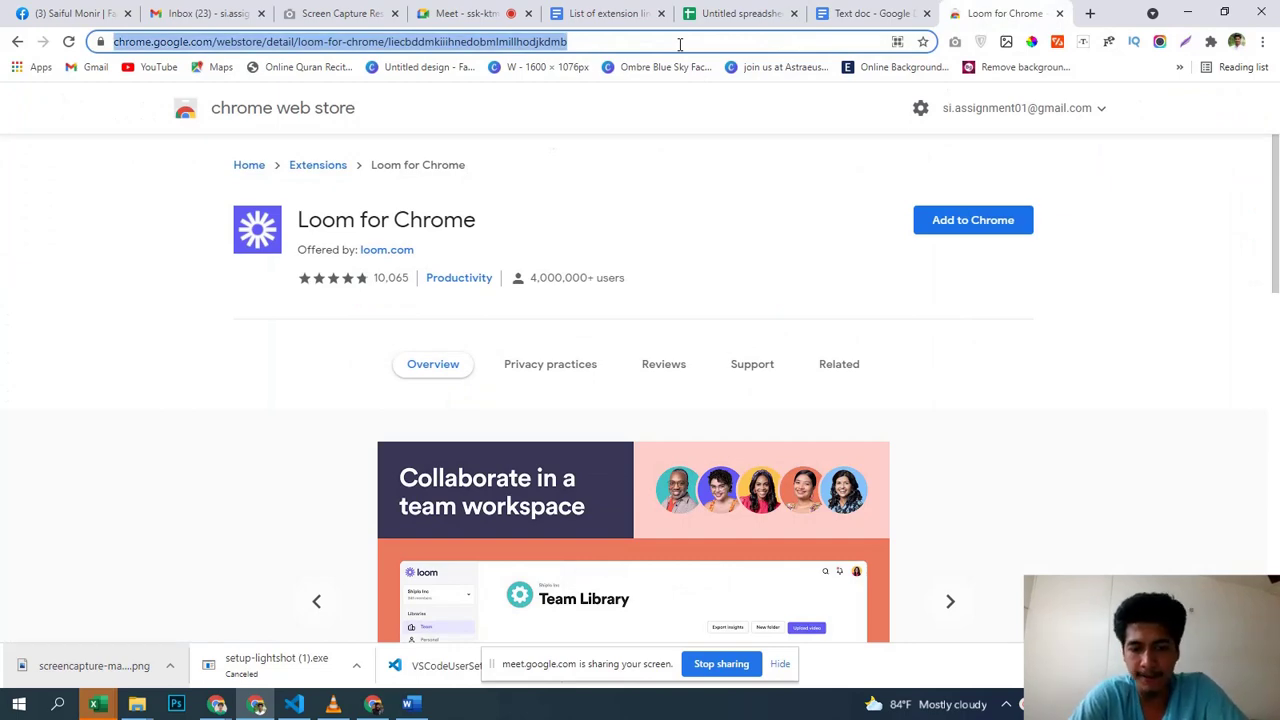
type("note")
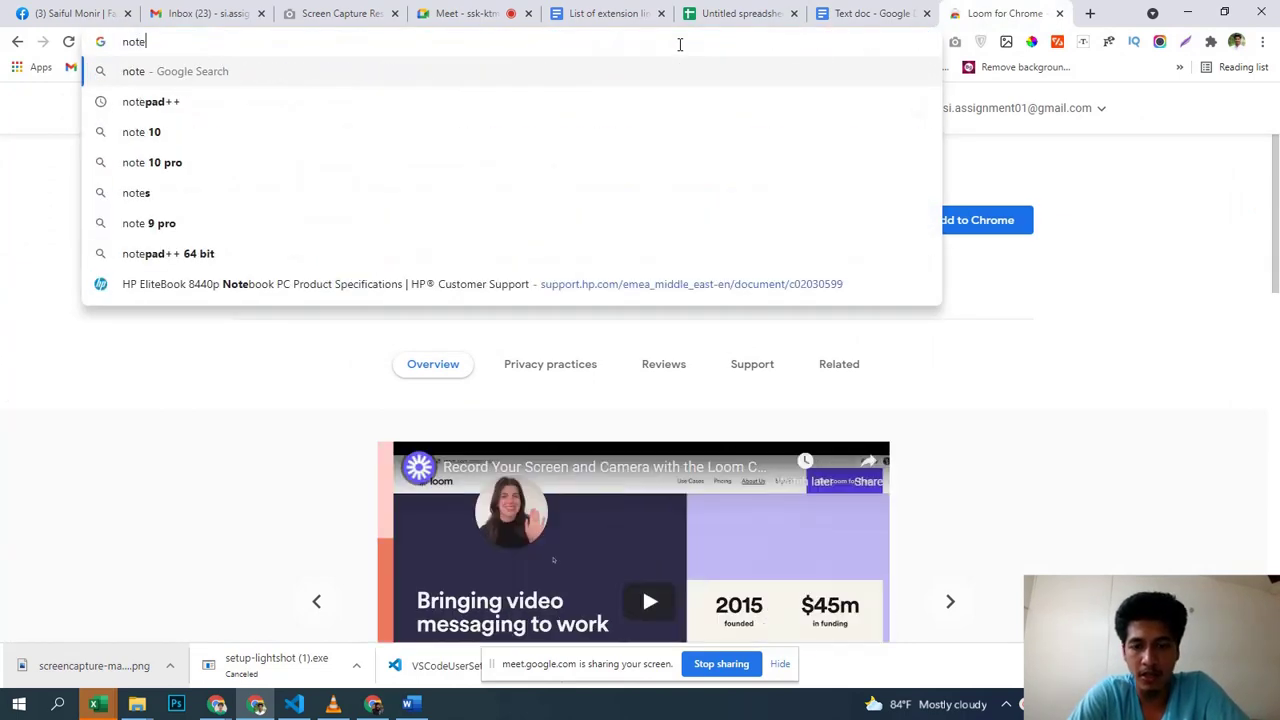
type("pad")
key("Return")
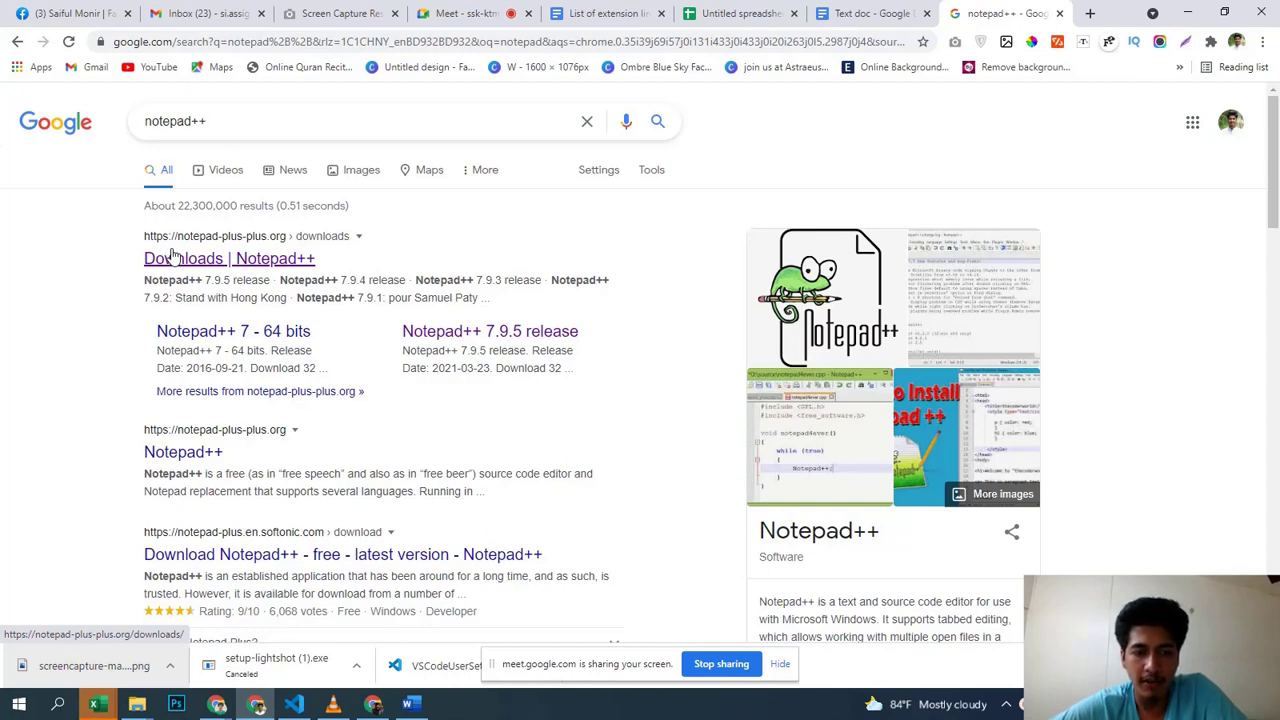
Step: Briefly bring up VS Code, minimize it, and select the notepad++ query in the search box
left_click(298, 704)
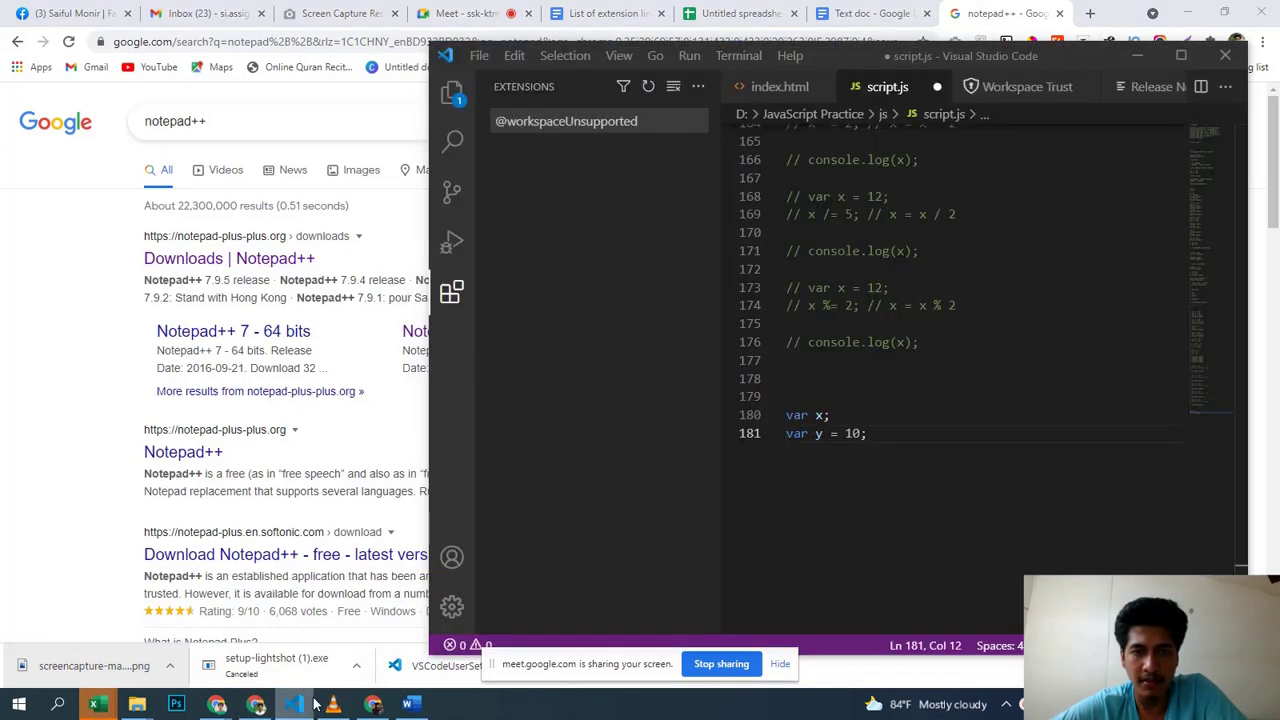
left_click(315, 705)
mouse_move(322, 697)
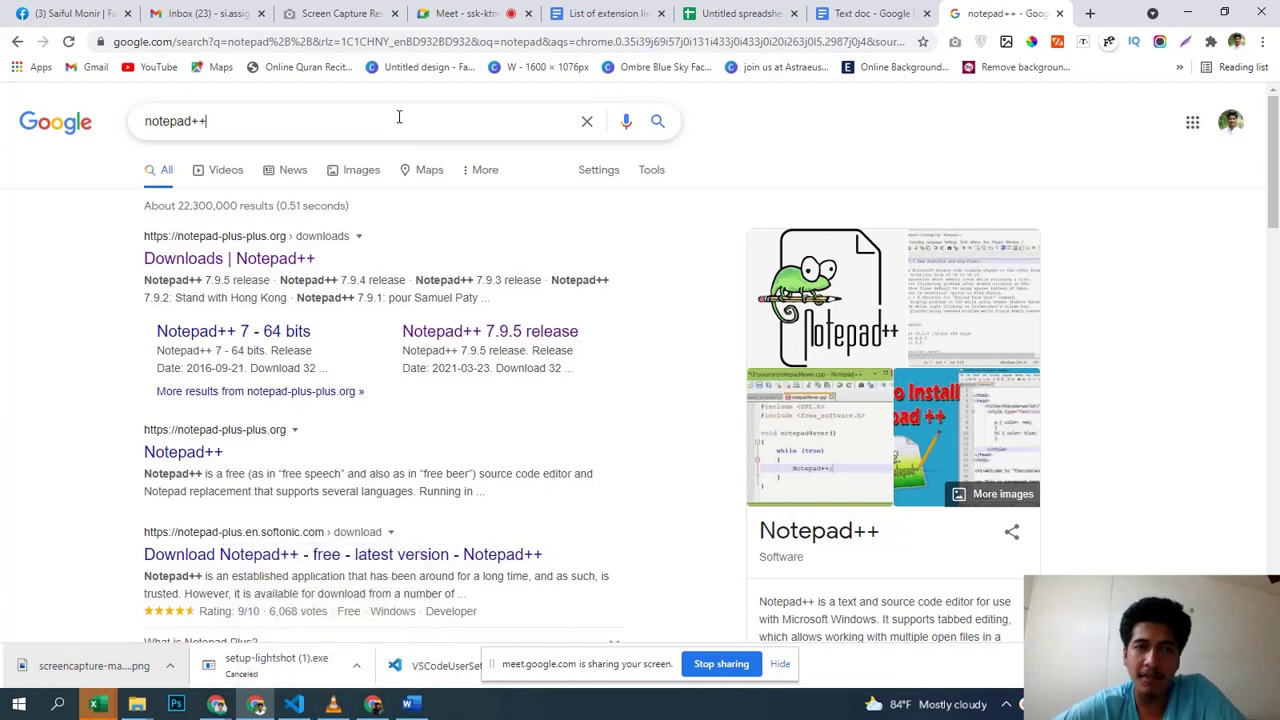
key("ctrl+a")
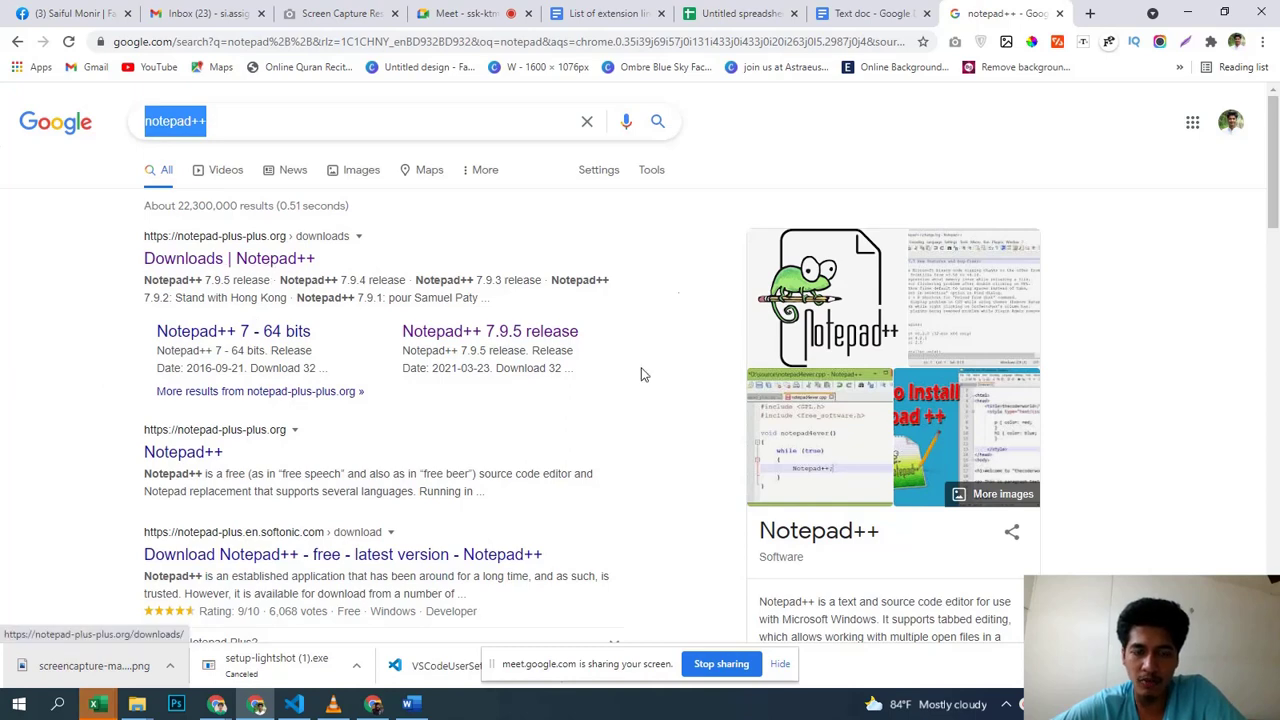
scroll(490, 510, "down", 4)
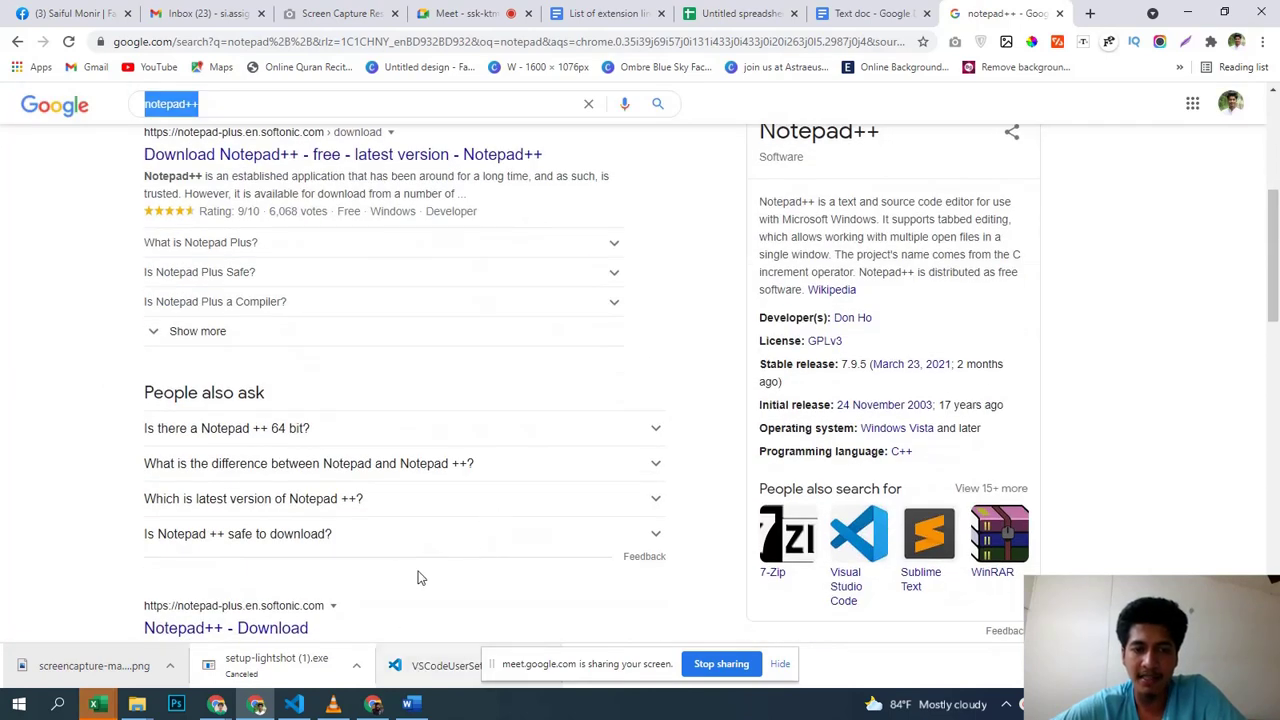
scroll(655, 430, "up", 1)
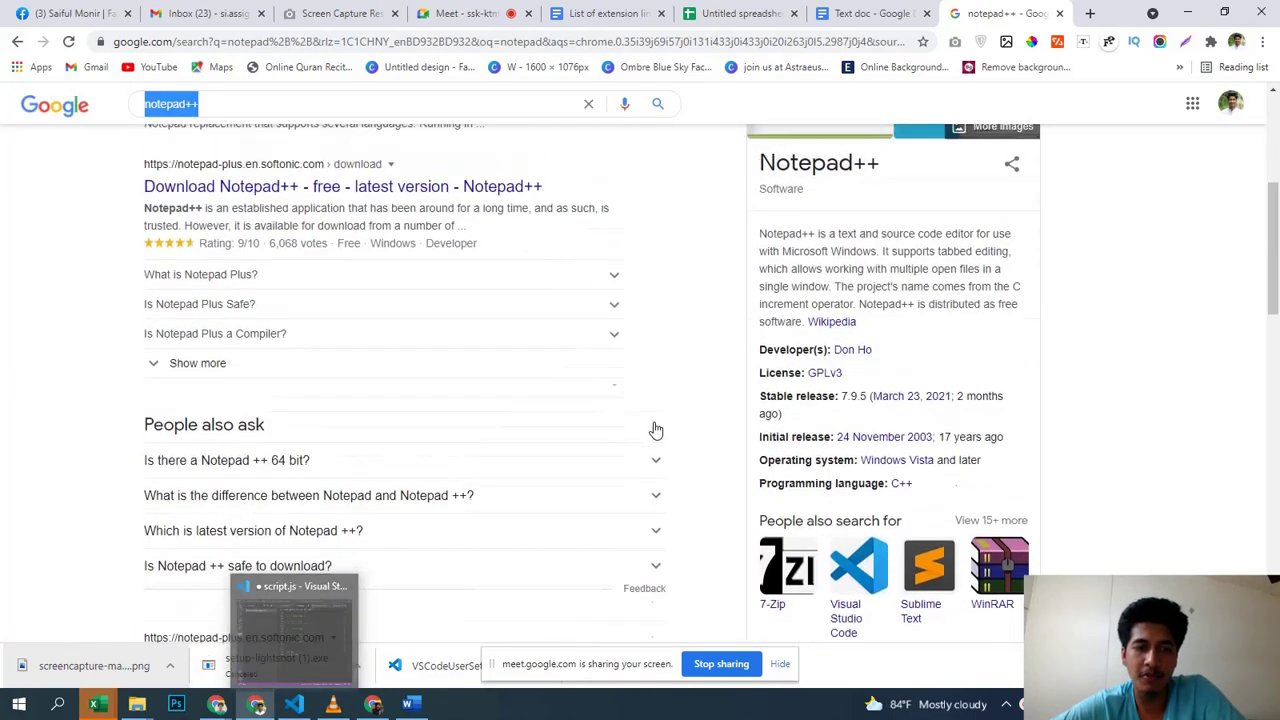
scroll(655, 430, "up", 4)
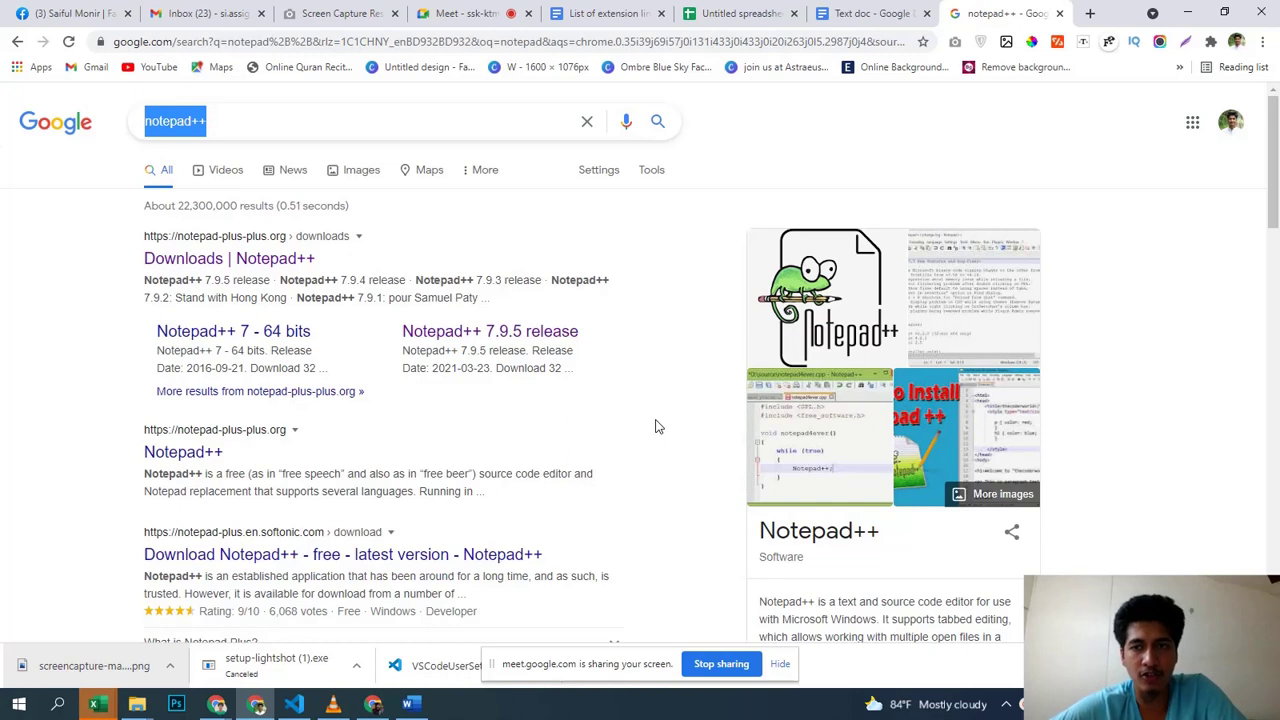
Step: Search Google for 'vs code' and look over the Visual Studio Code result
type("vs ")
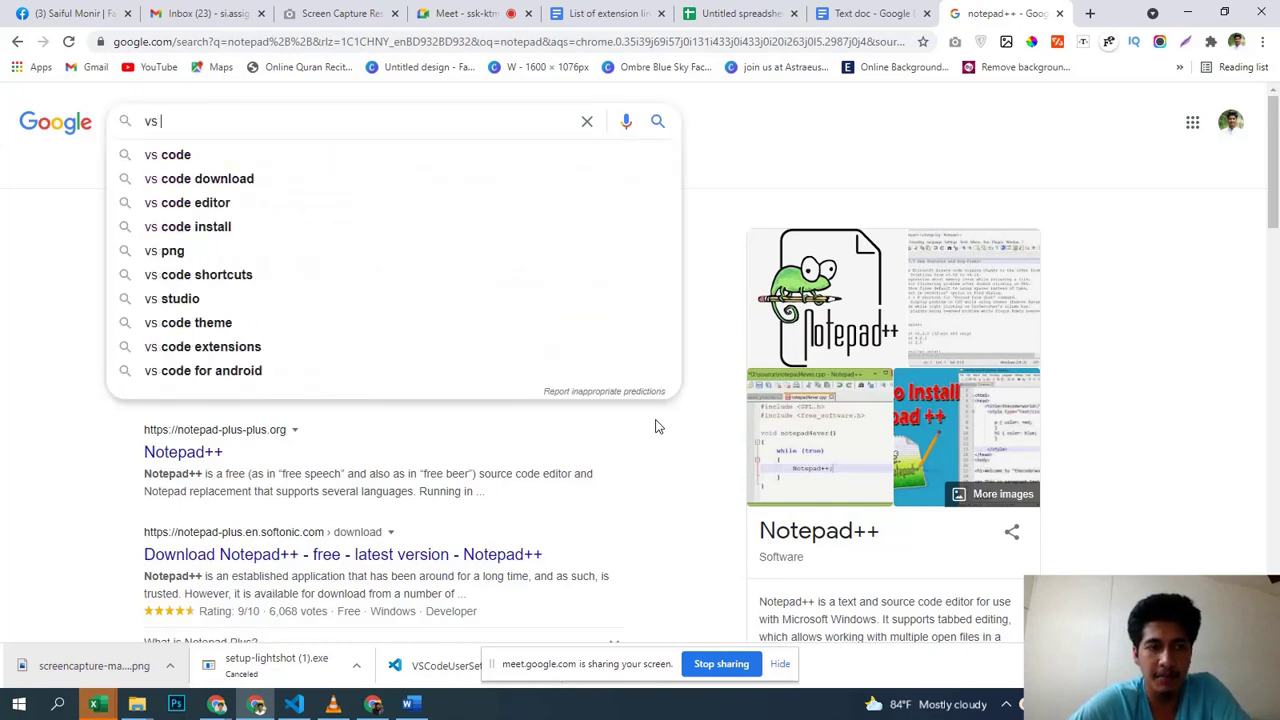
type("code")
key("Return")
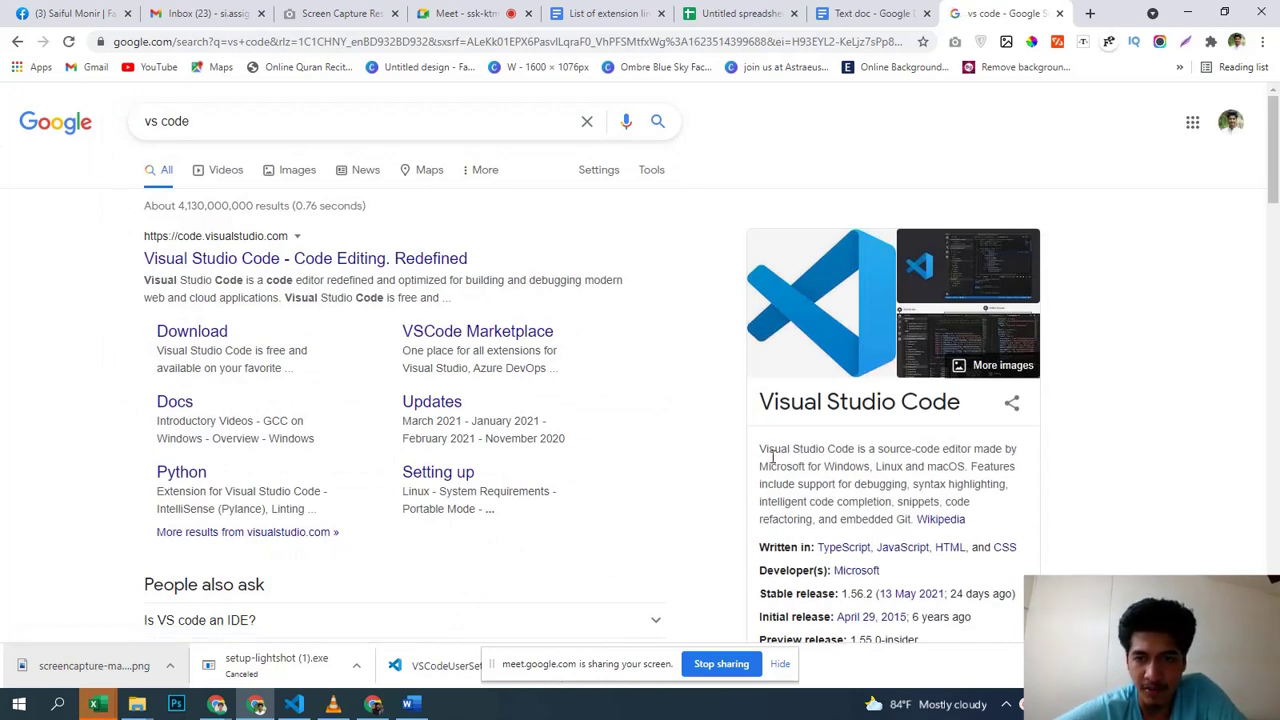
left_click_drag(767, 466, 886, 485)
left_click(873, 470)
scroll(511, 526, "down", 6)
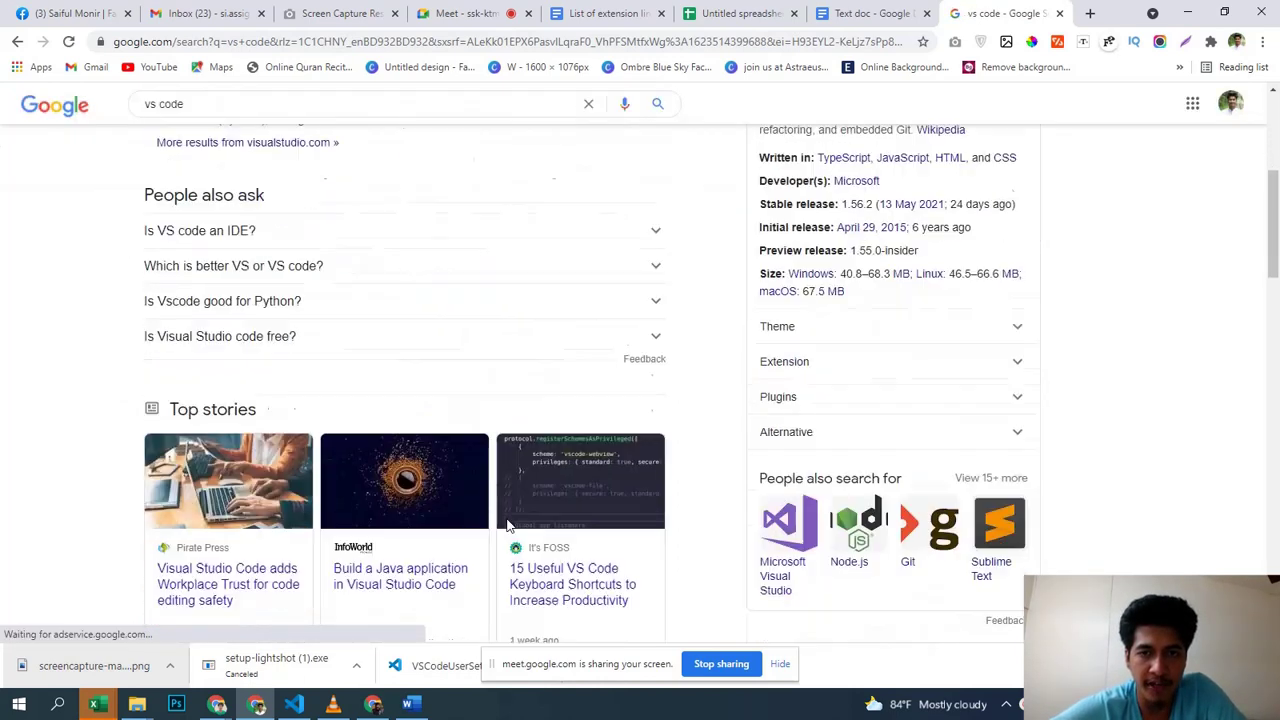
scroll(514, 528, "up", 6)
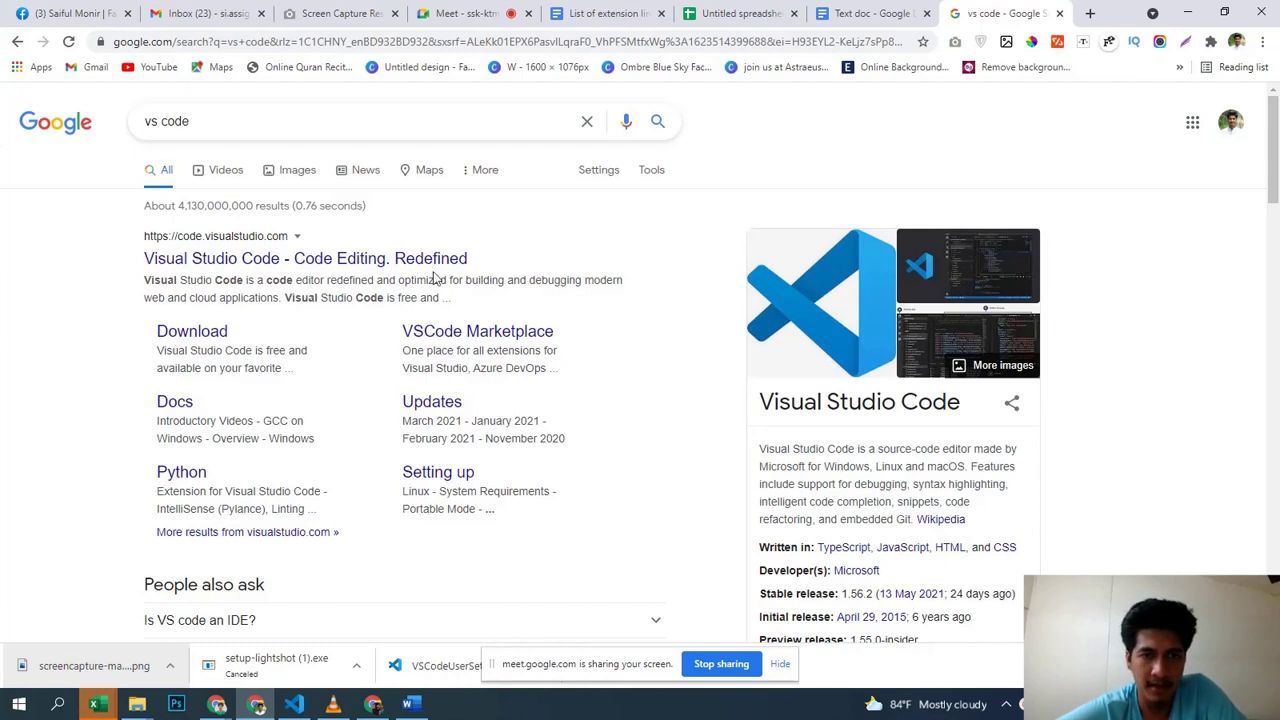
Step: Show the desktop, bring the vs code results back, and hide the screen-sharing notice
left_click(1277, 704)
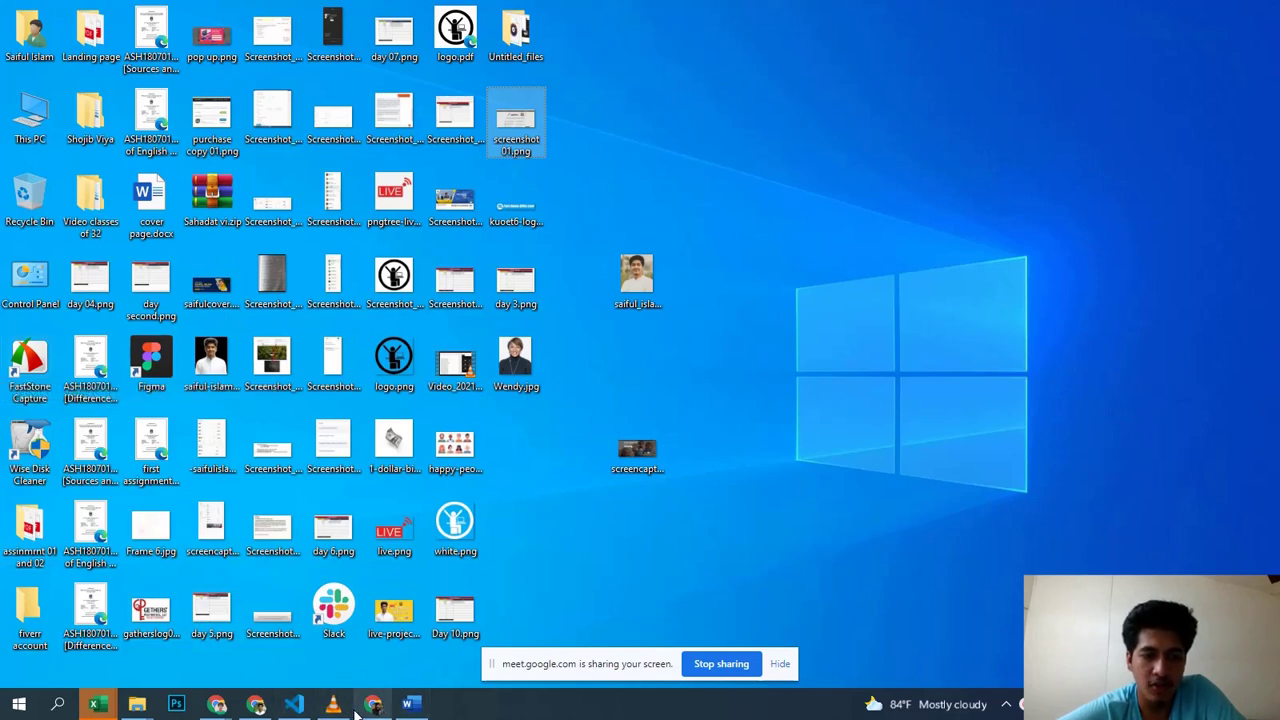
mouse_move(295, 706)
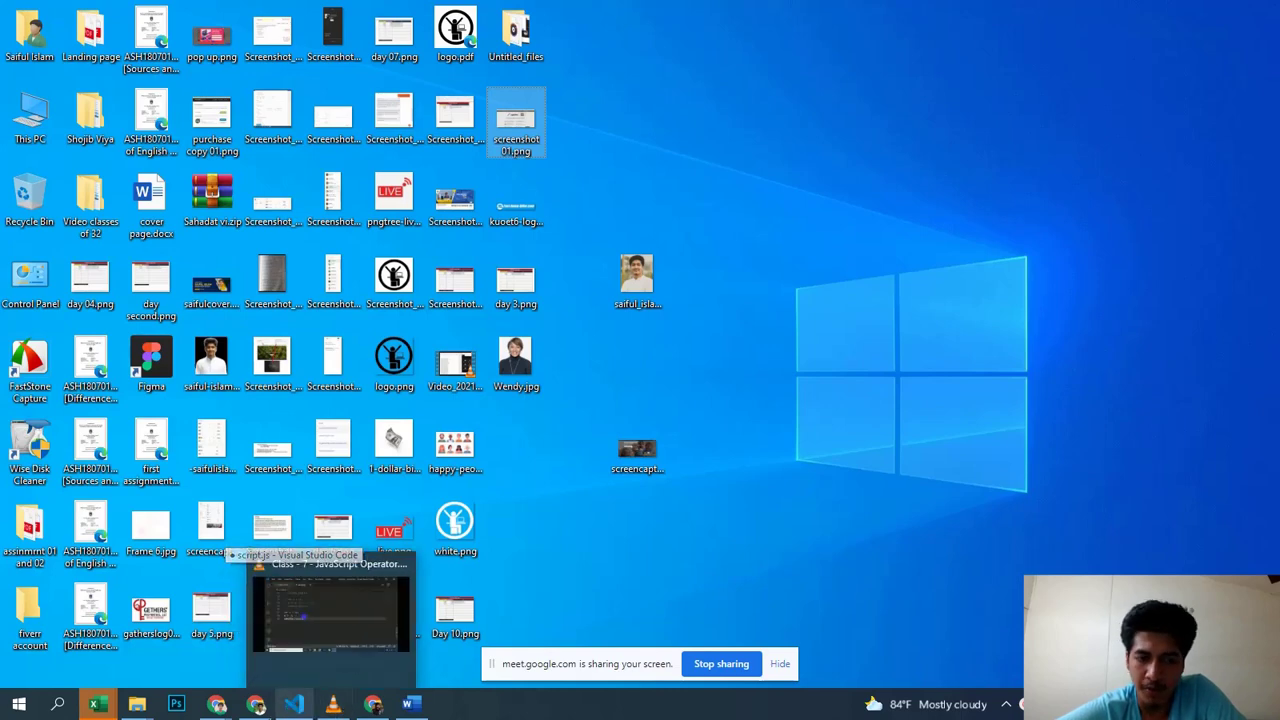
left_click(253, 707)
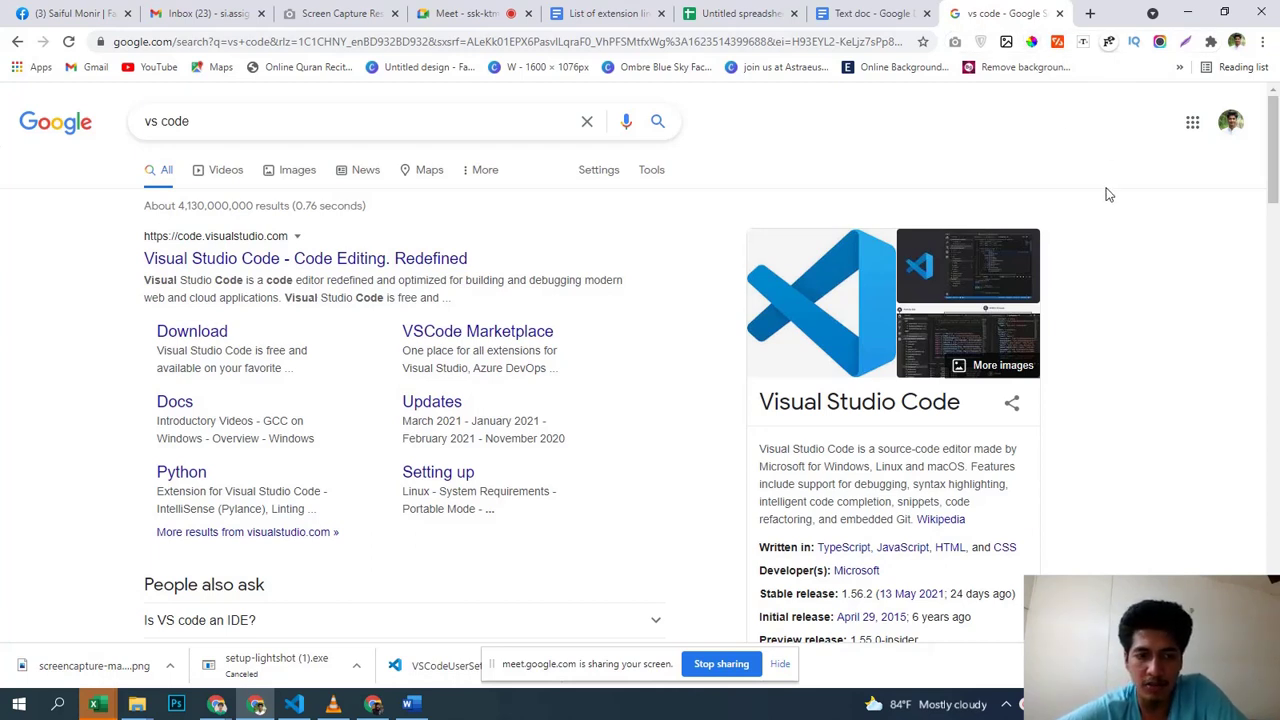
mouse_move(222, 706)
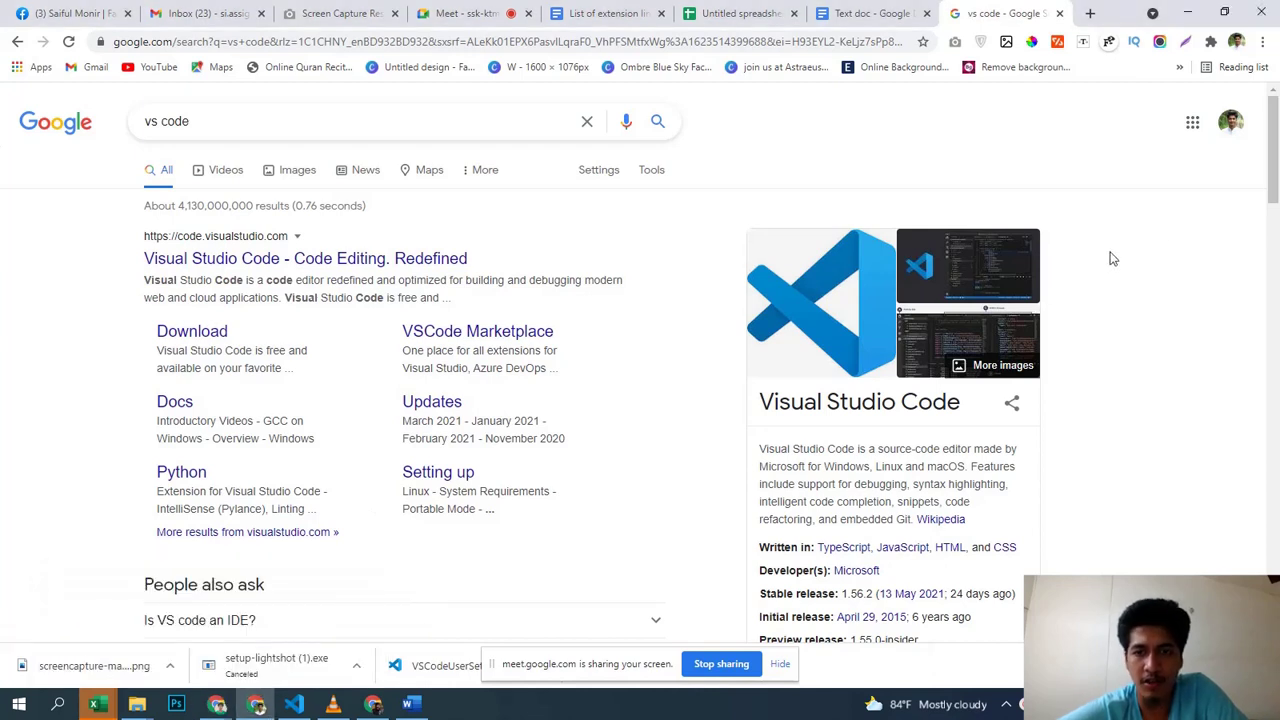
scroll(1113, 259, "down", 5)
scroll(1106, 266, "up", 5)
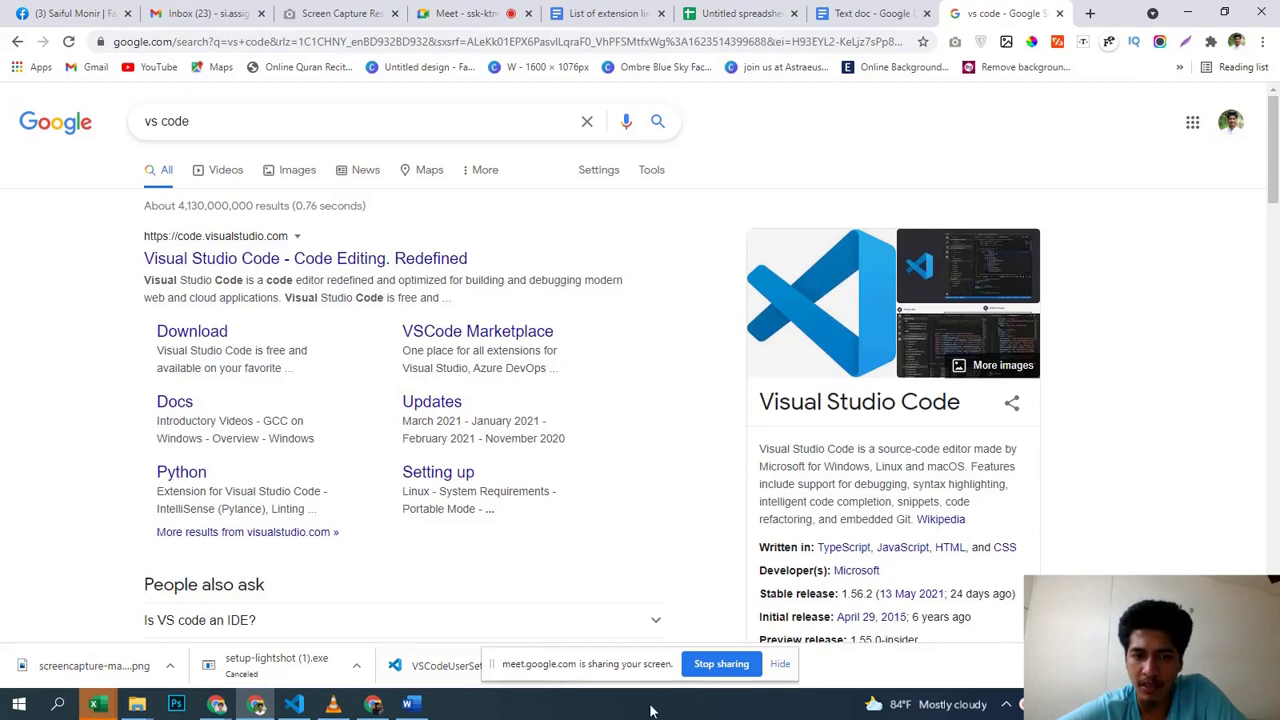
left_click(779, 664)
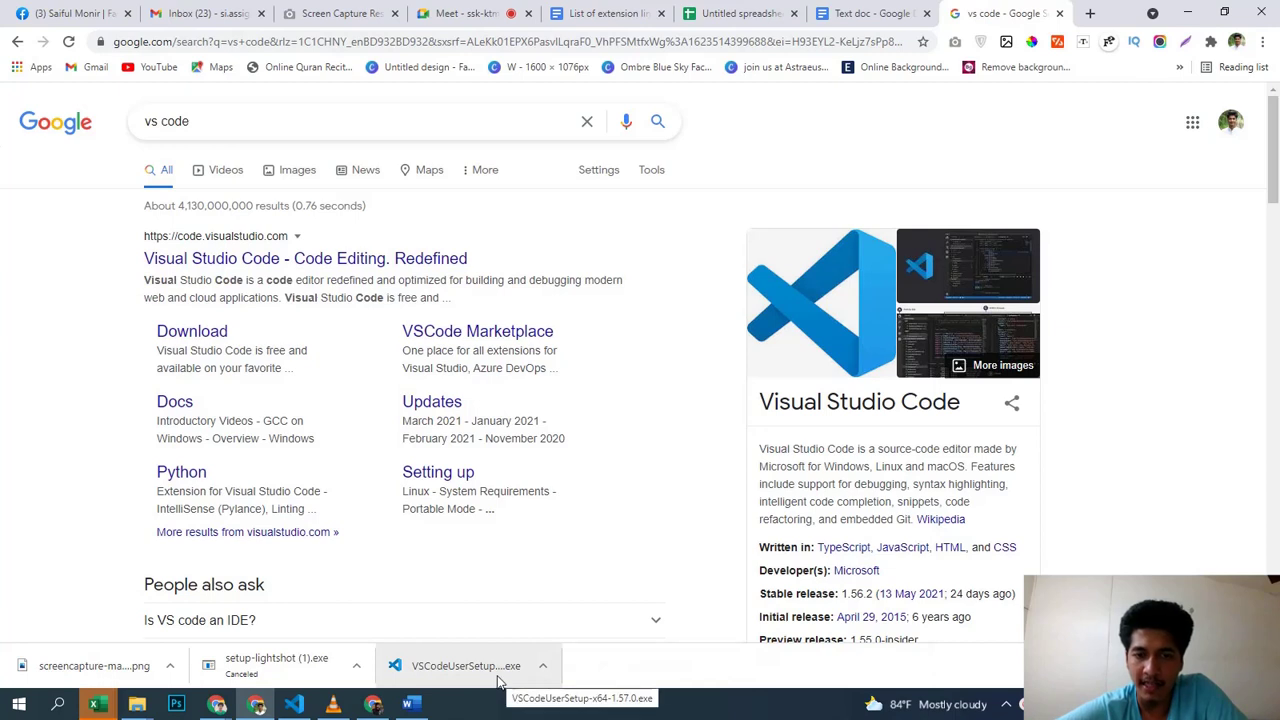
Step: Launch the downloaded VS Code installer, saving and closing the running editor so setup continues
left_click(466, 665)
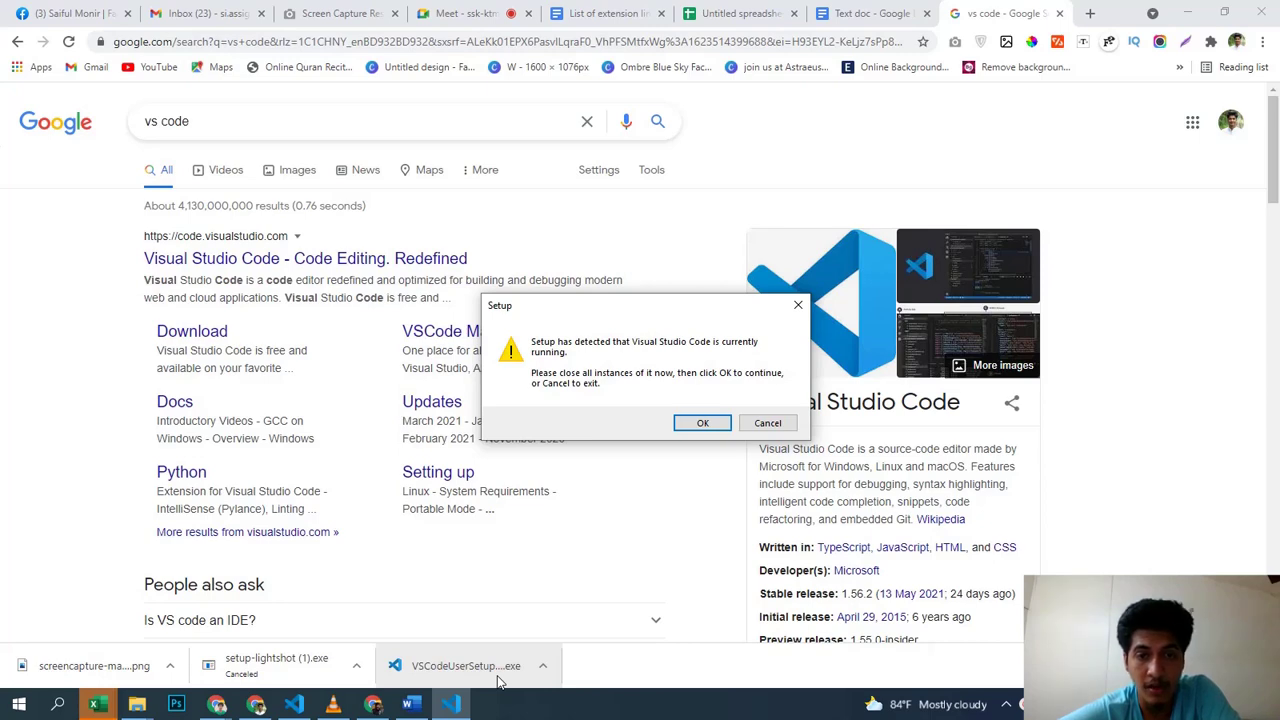
left_click(293, 704)
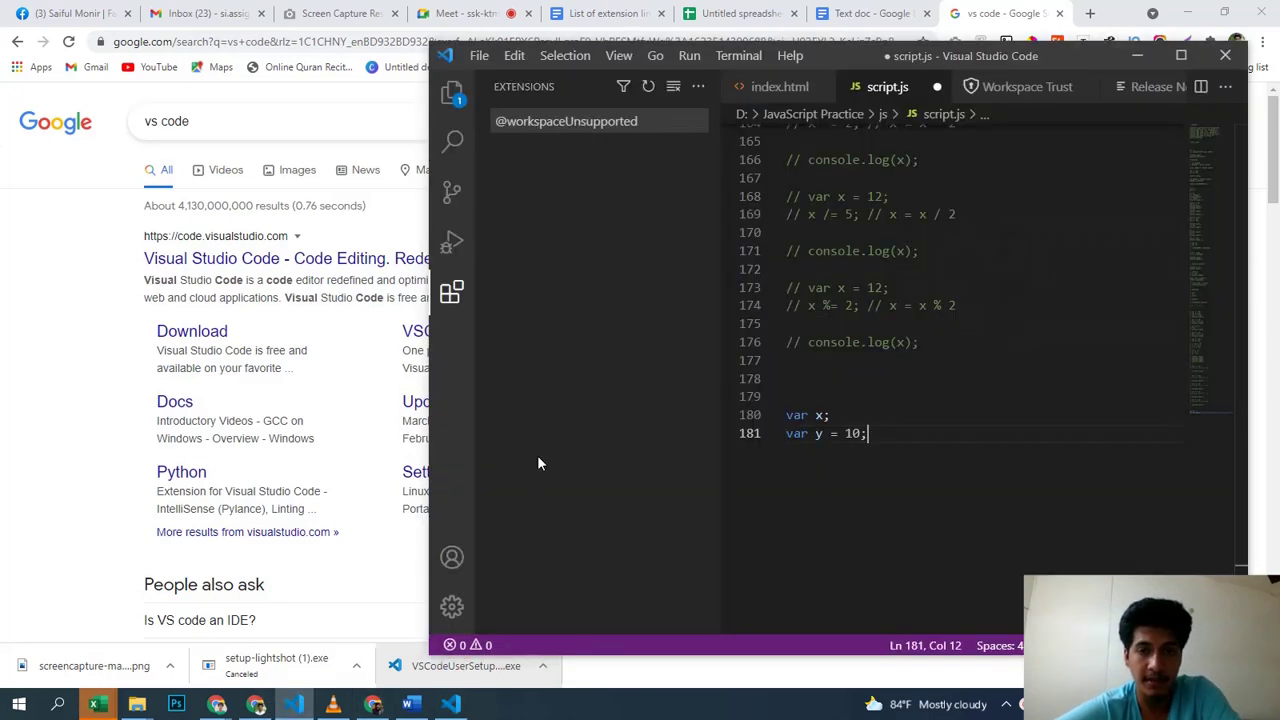
key("ctrl+s")
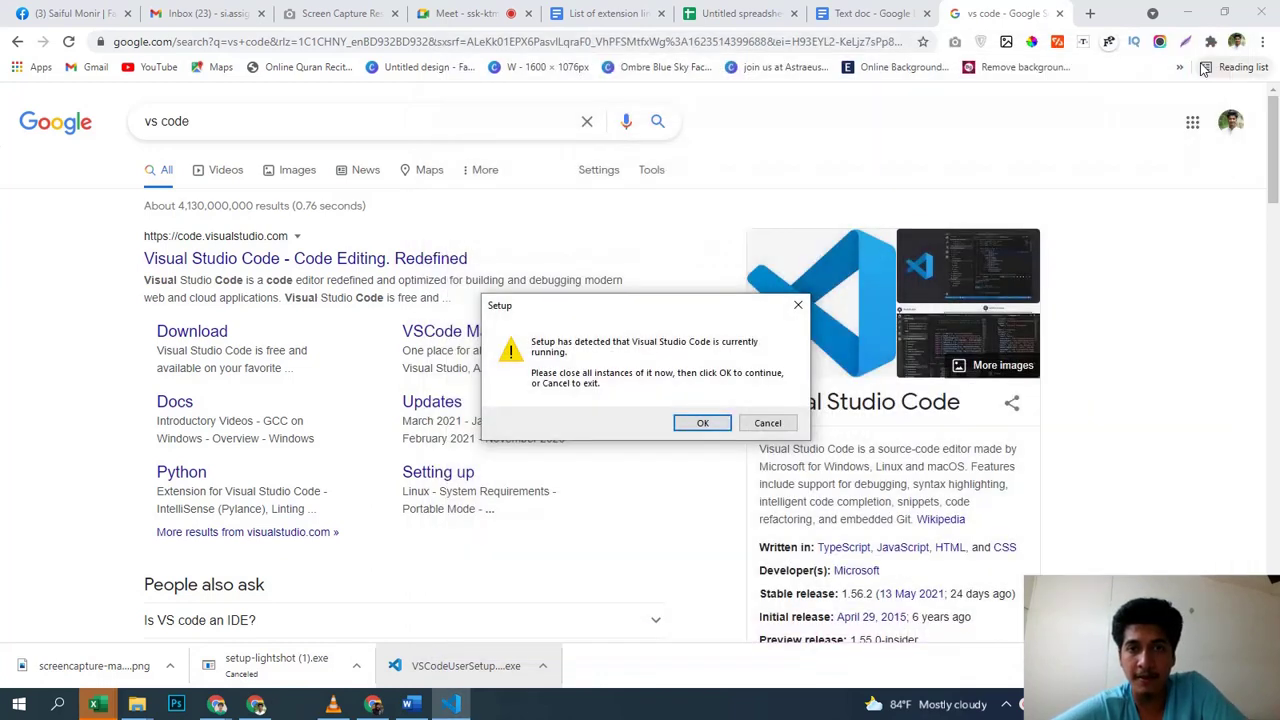
left_click(1225, 55)
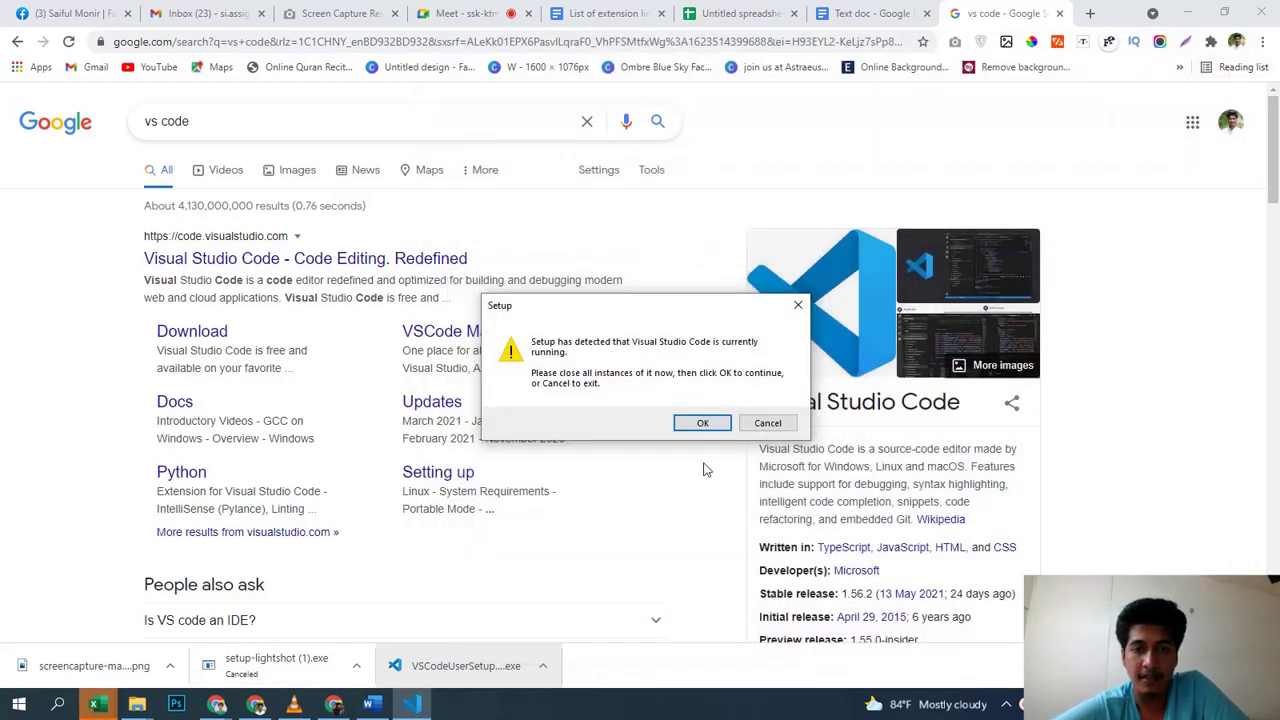
left_click(700, 422)
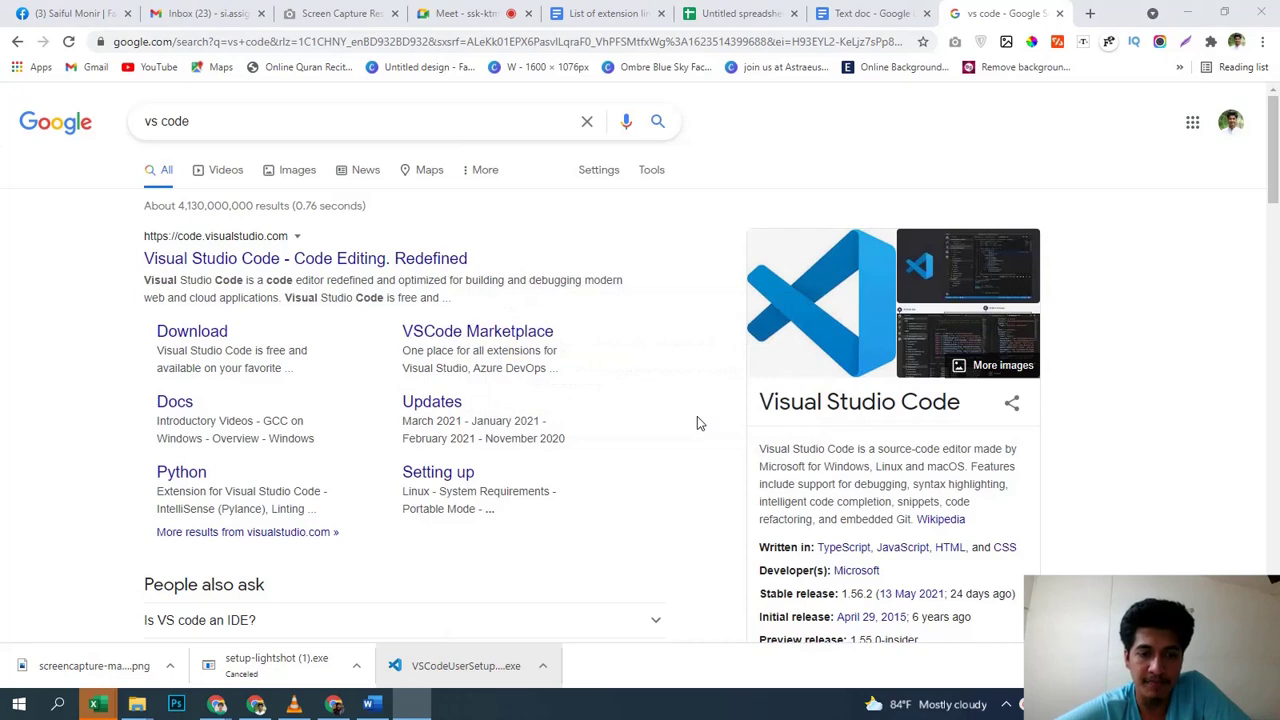
Step: Accept the licence, go through Next and Install, finish setup, and close the launched editor
scroll(697, 416, "down", 2)
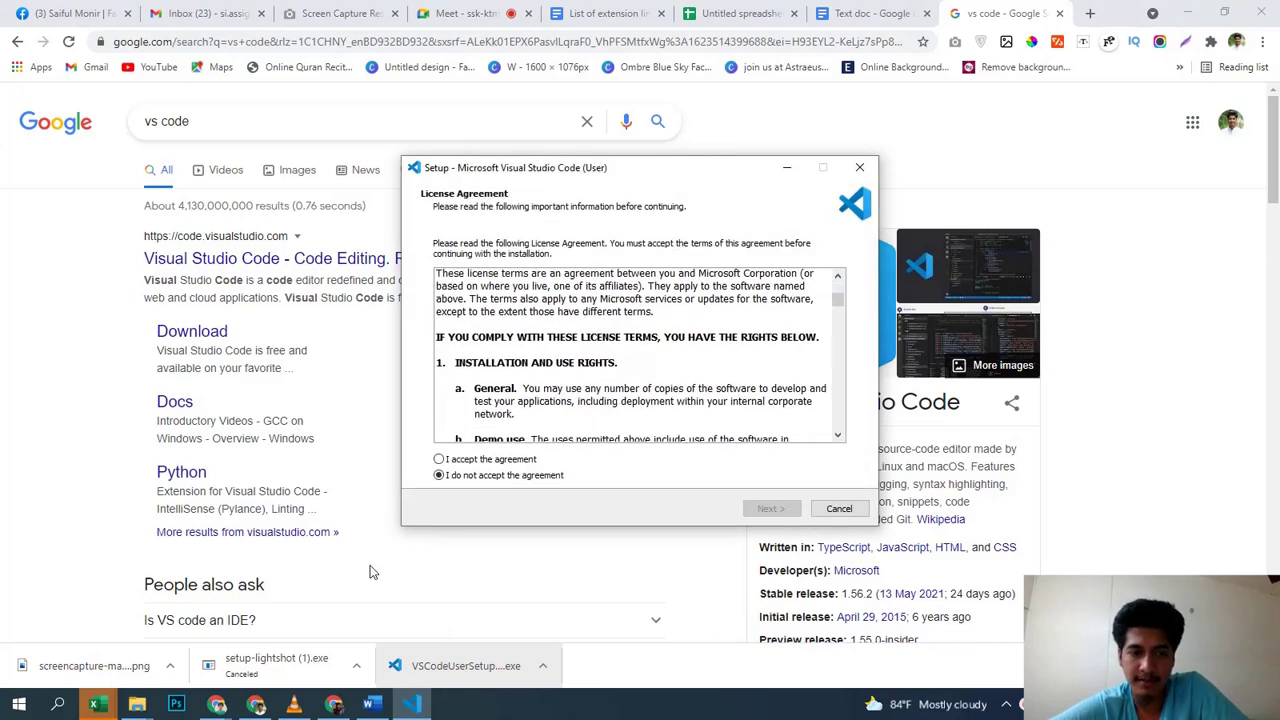
left_click(472, 460)
left_click(758, 512)
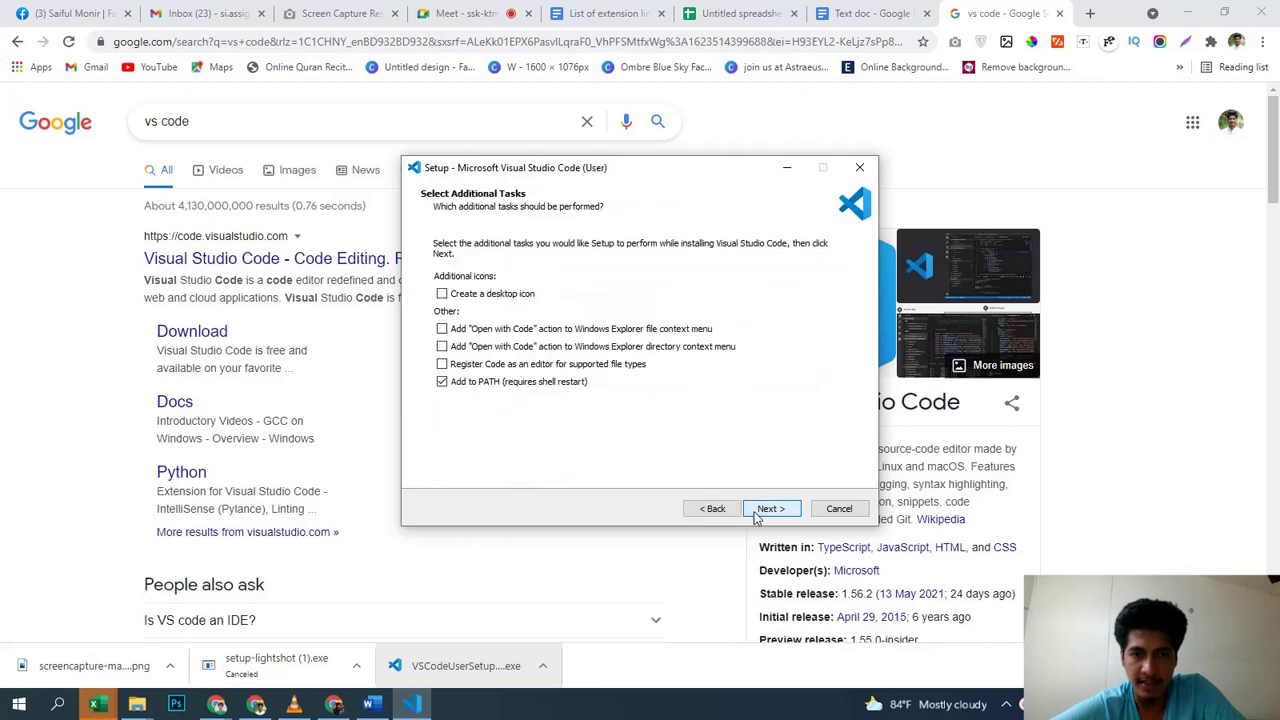
left_click(770, 509)
left_click(770, 509)
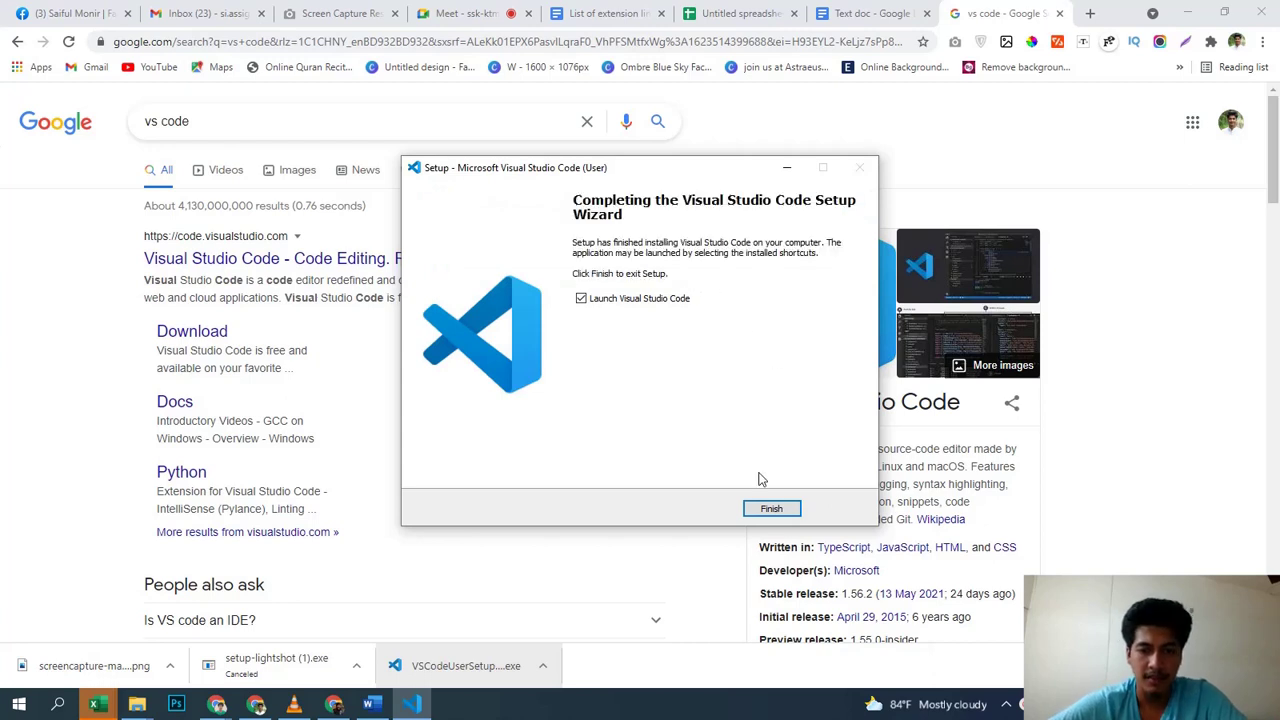
left_click(775, 510)
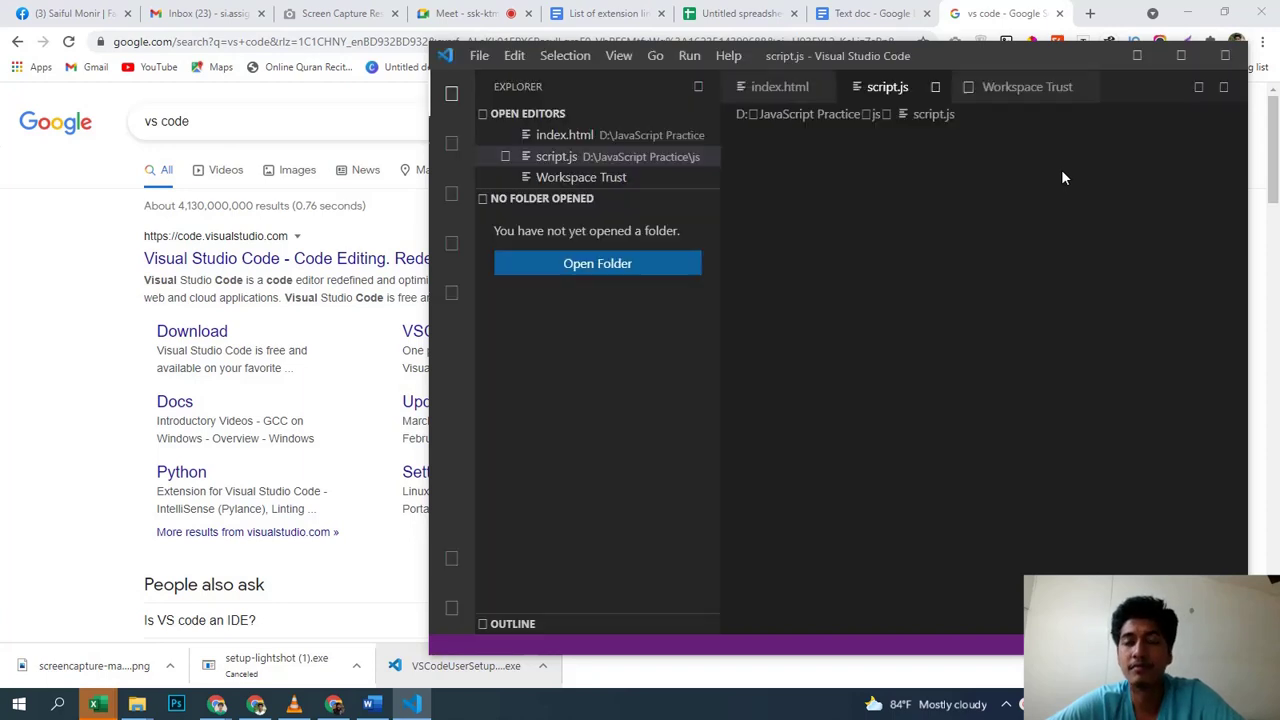
left_click(1229, 60)
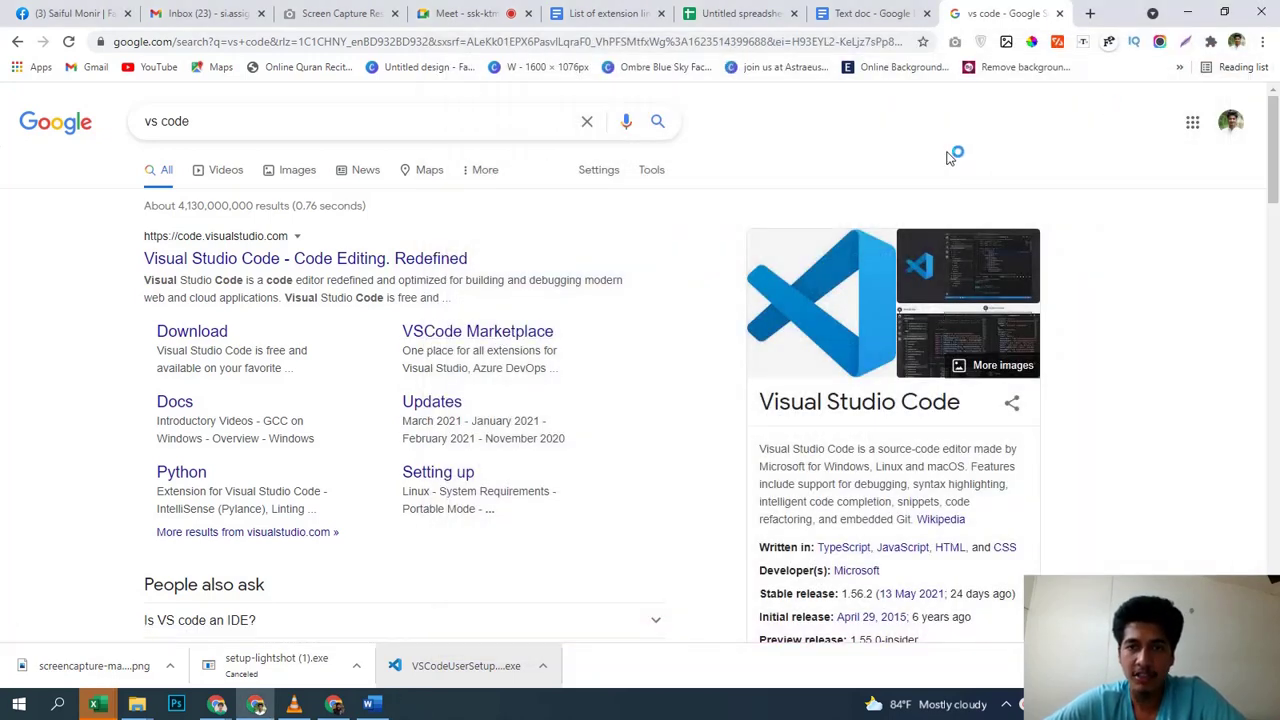
Step: Open YouTube from the bookmark and go through Your videos to the channel page
scroll(882, 344, "down", 1)
scroll(874, 346, "up", 1)
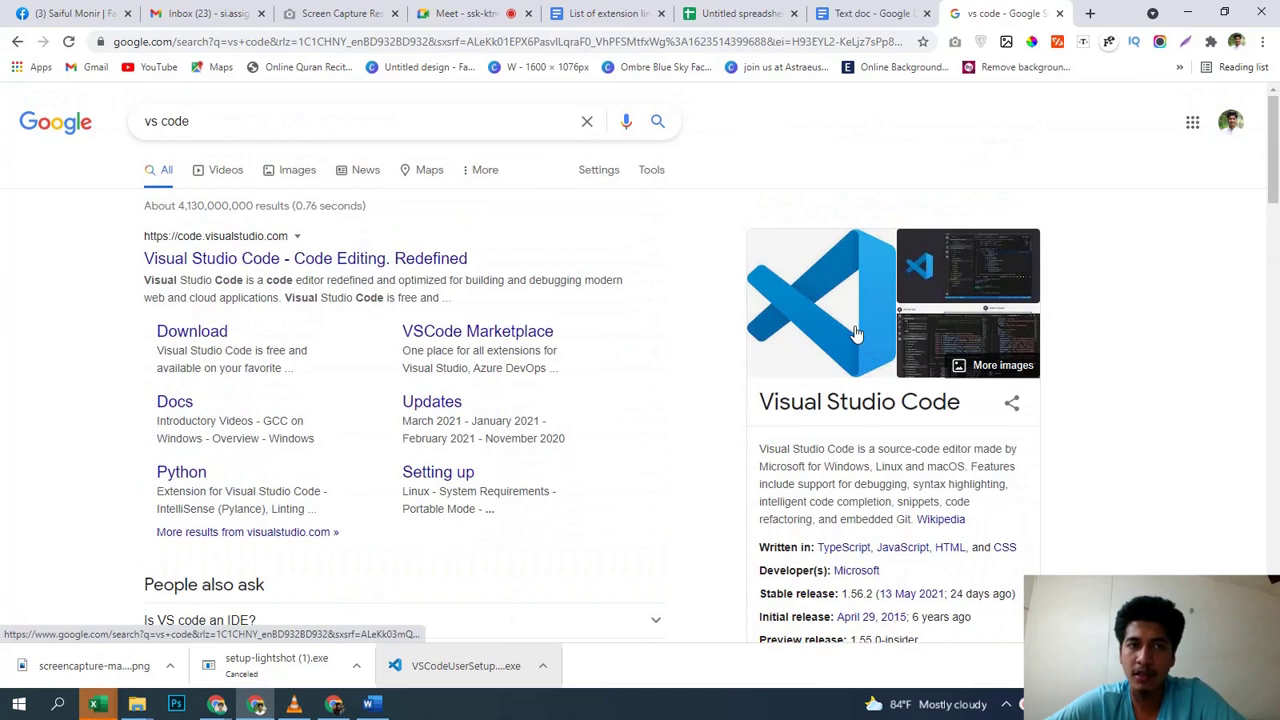
left_click(736, 42)
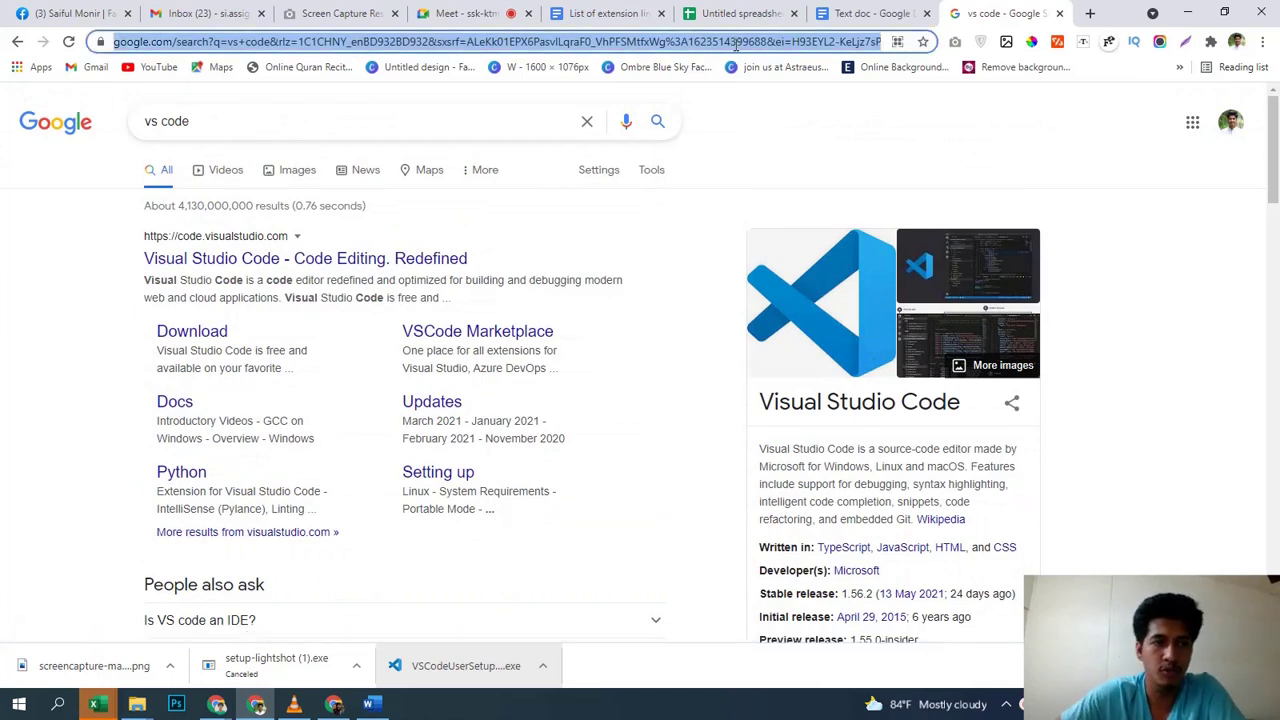
left_click(127, 67)
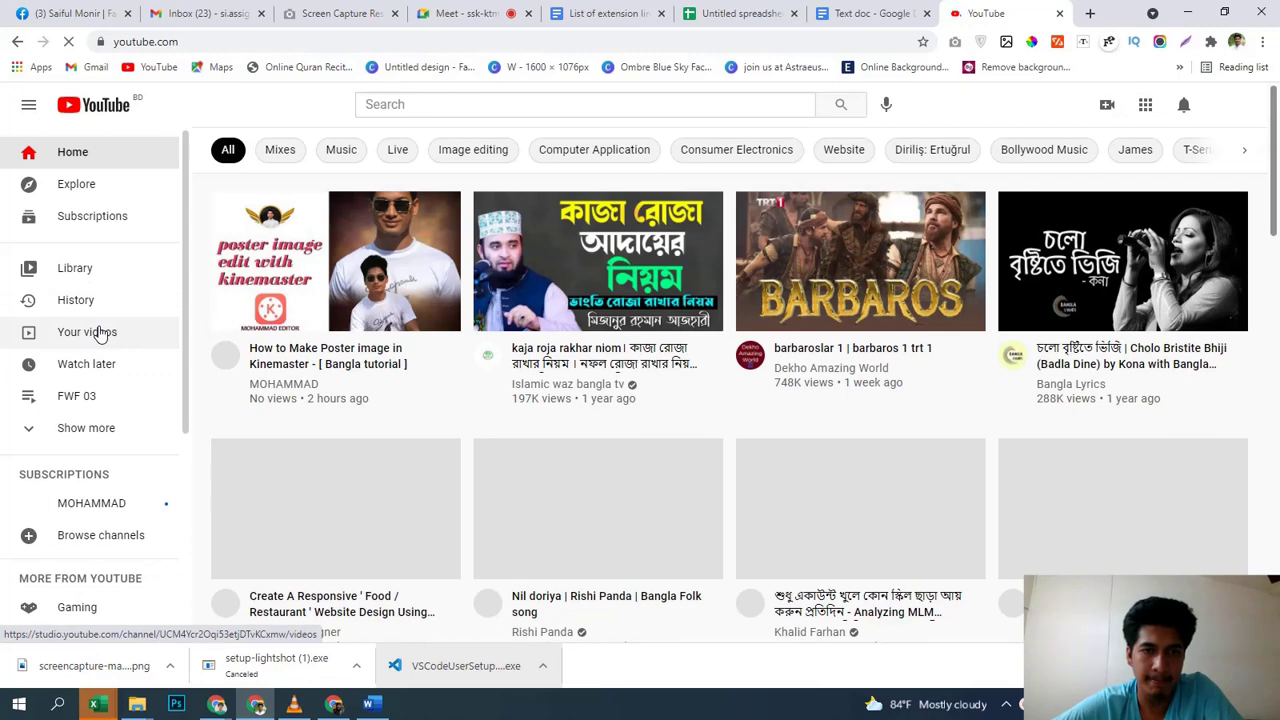
left_click(100, 334)
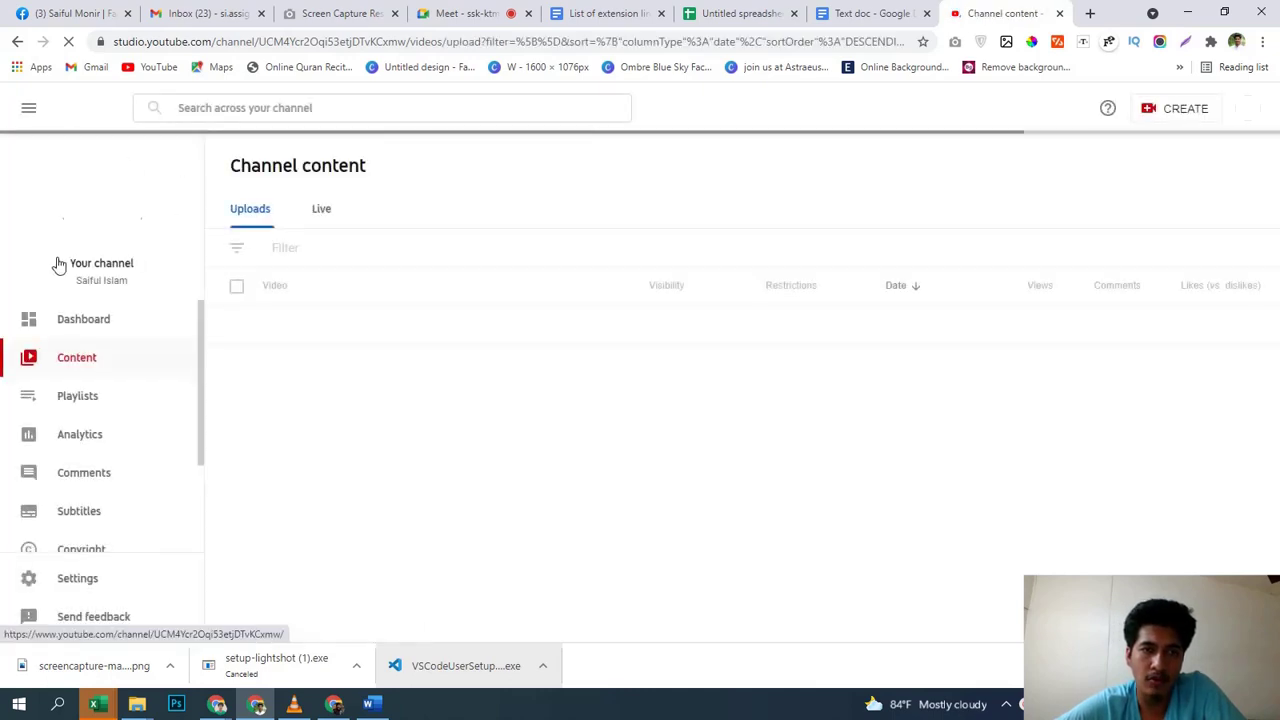
left_click(114, 210)
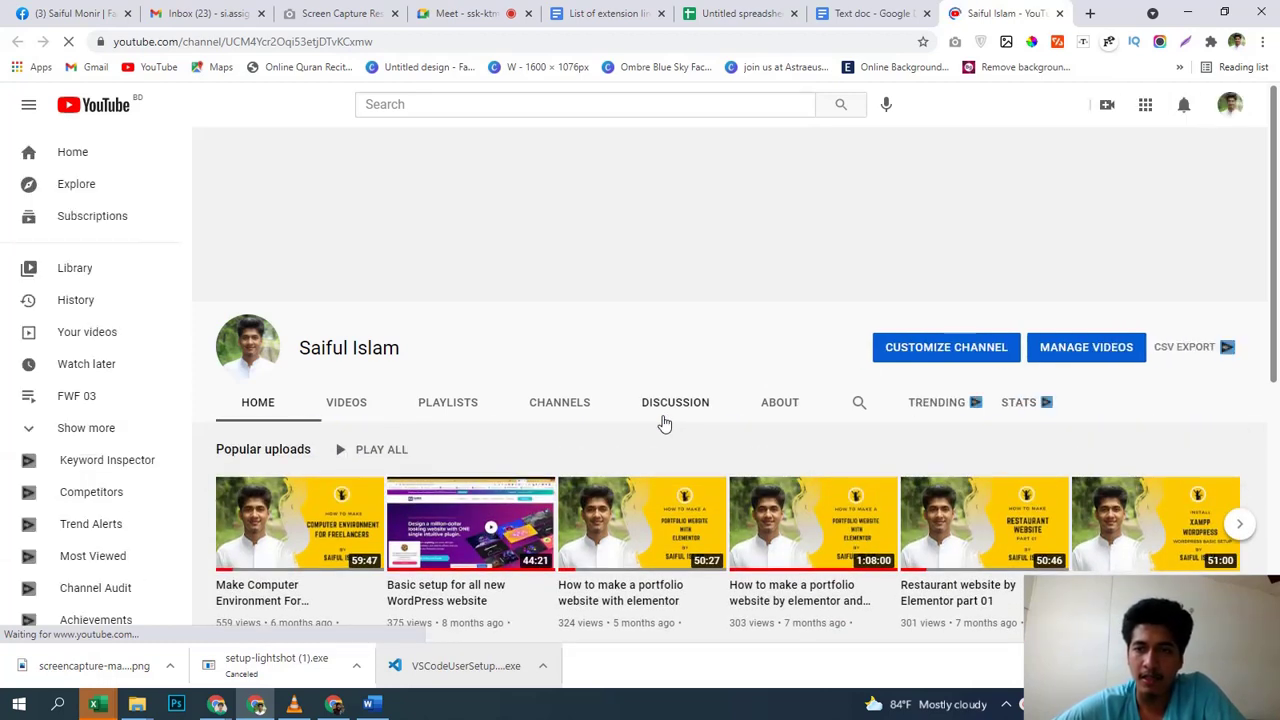
Step: Show the channel's playlists, play FWF 03, and pause its first video
left_click(463, 410)
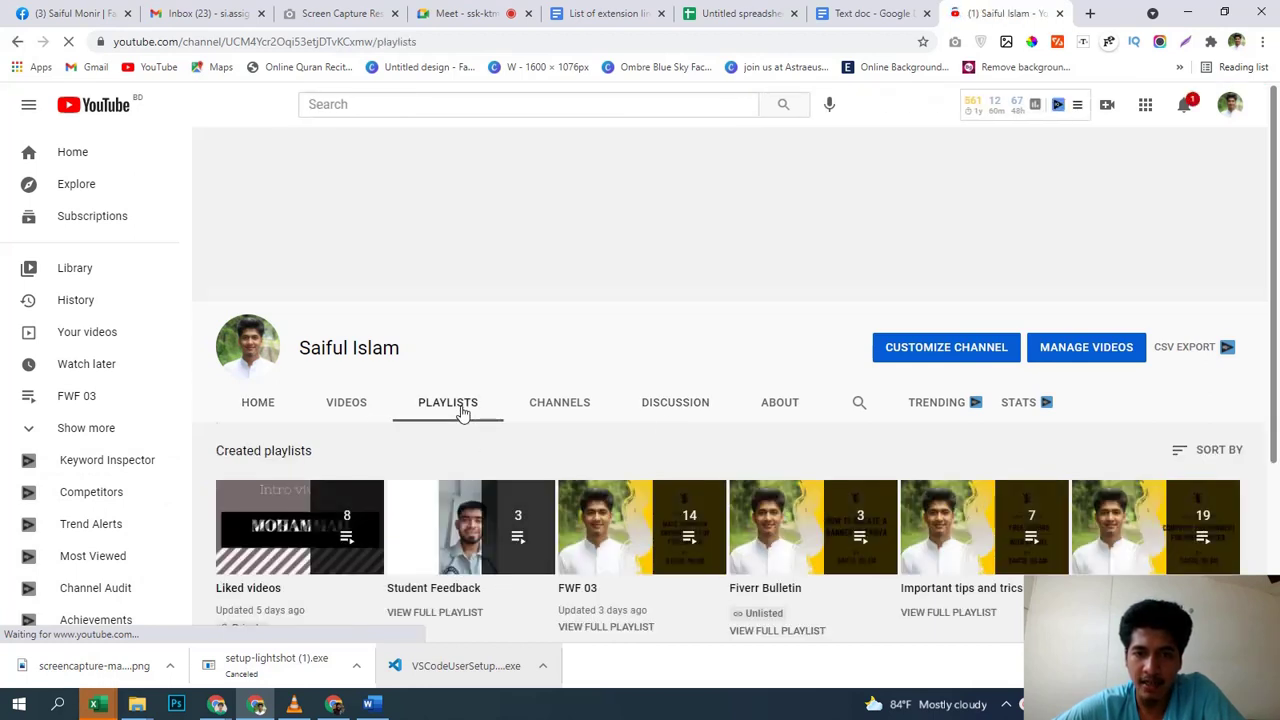
scroll(690, 580, "down", 1)
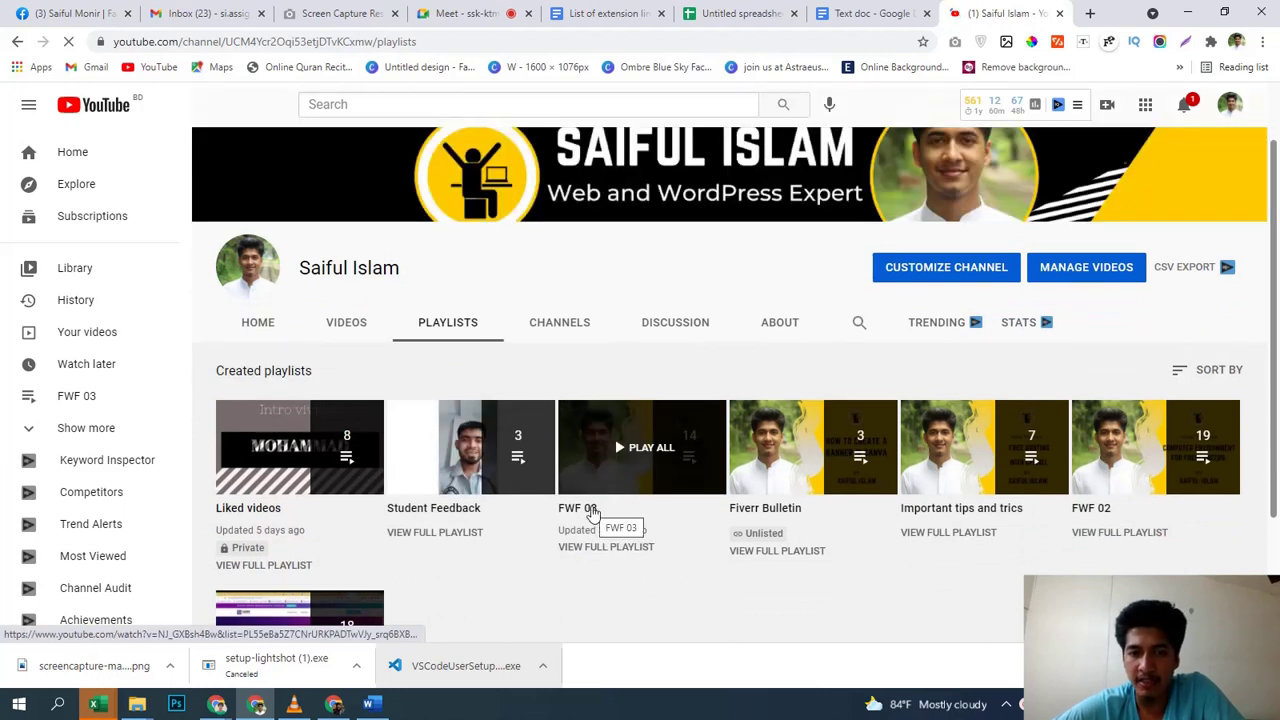
left_click(592, 512)
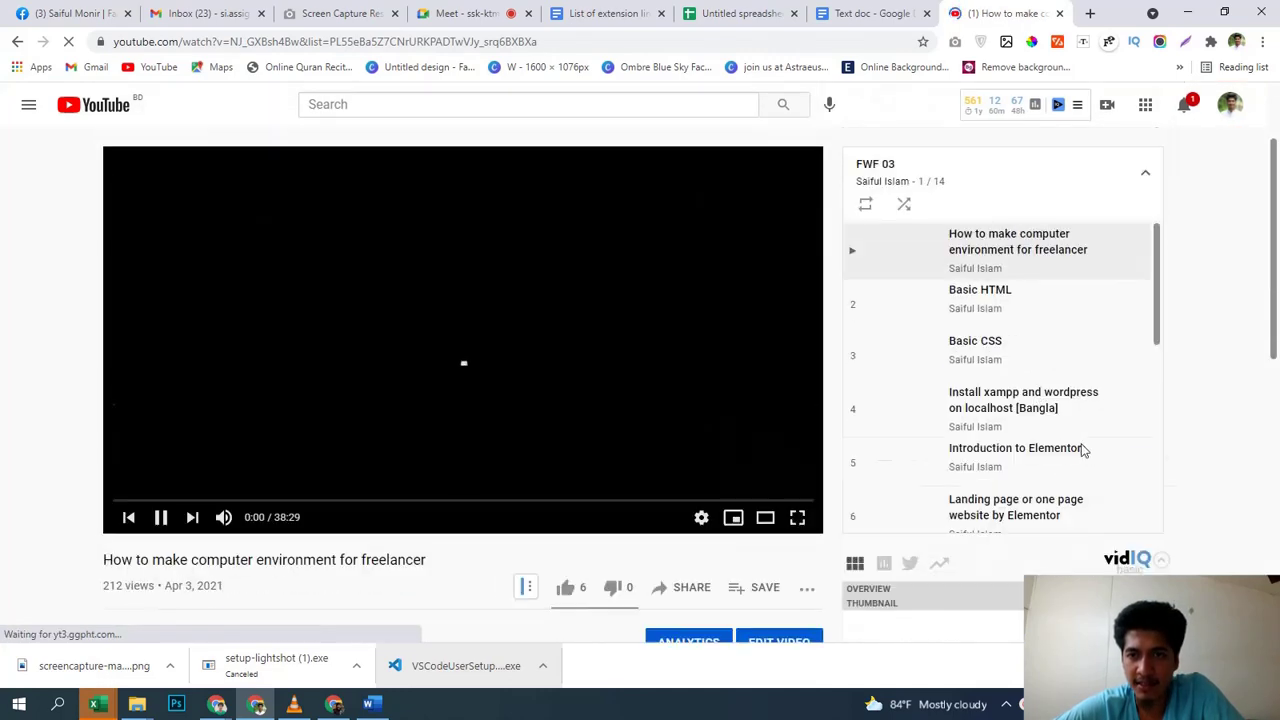
scroll(1021, 365, "down", 3)
scroll(957, 326, "up", 4)
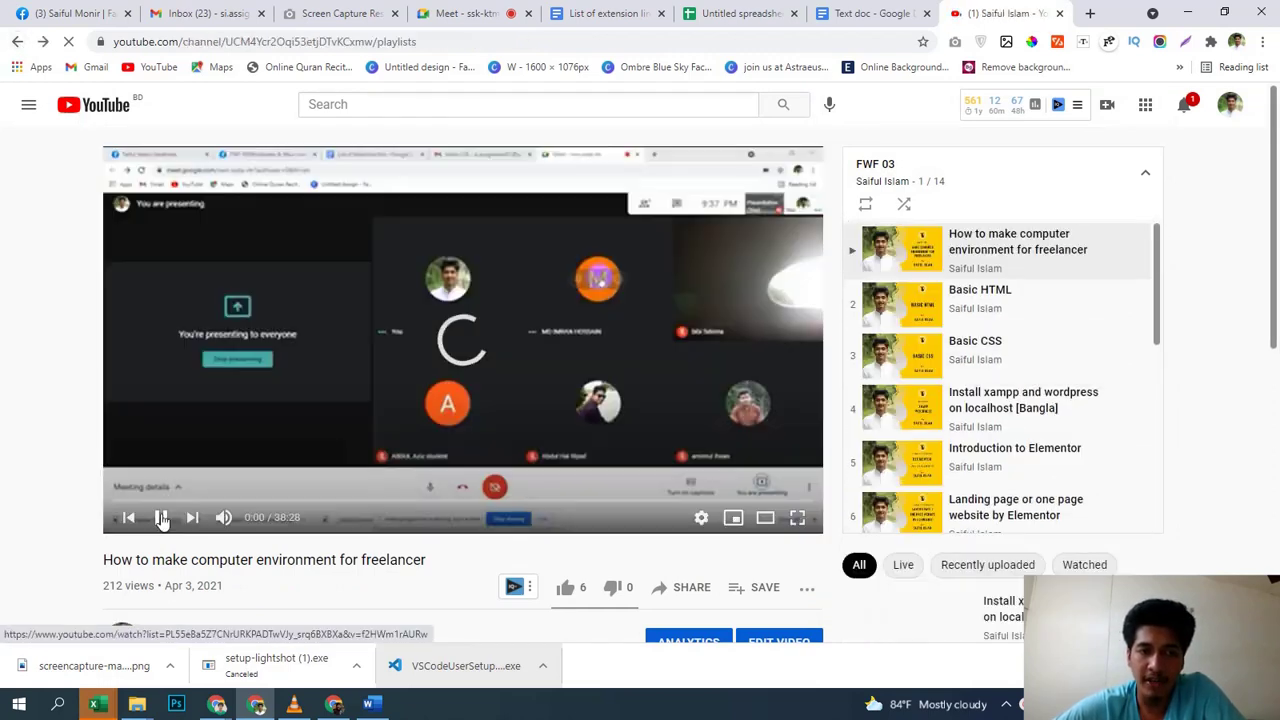
left_click(161, 519)
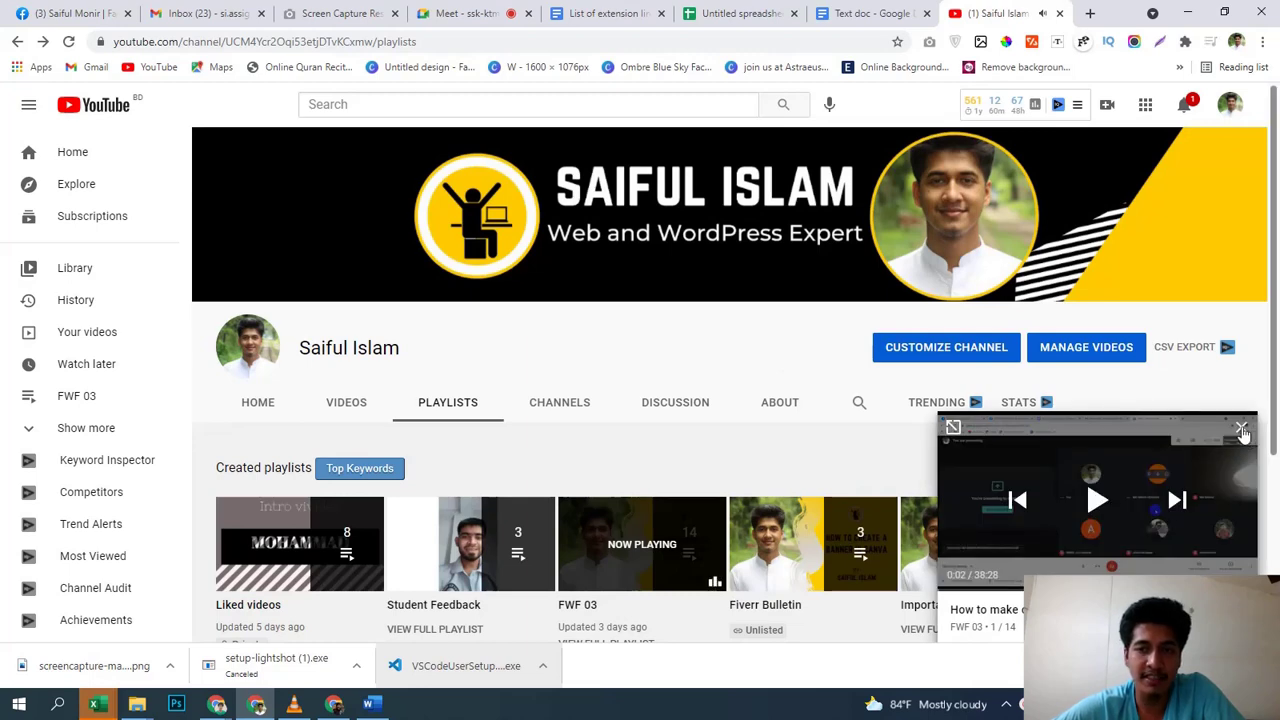
Step: Close the mini player and scroll through the created playlists, including FWF 03 and Fiverr Bulletin
left_click(1242, 430)
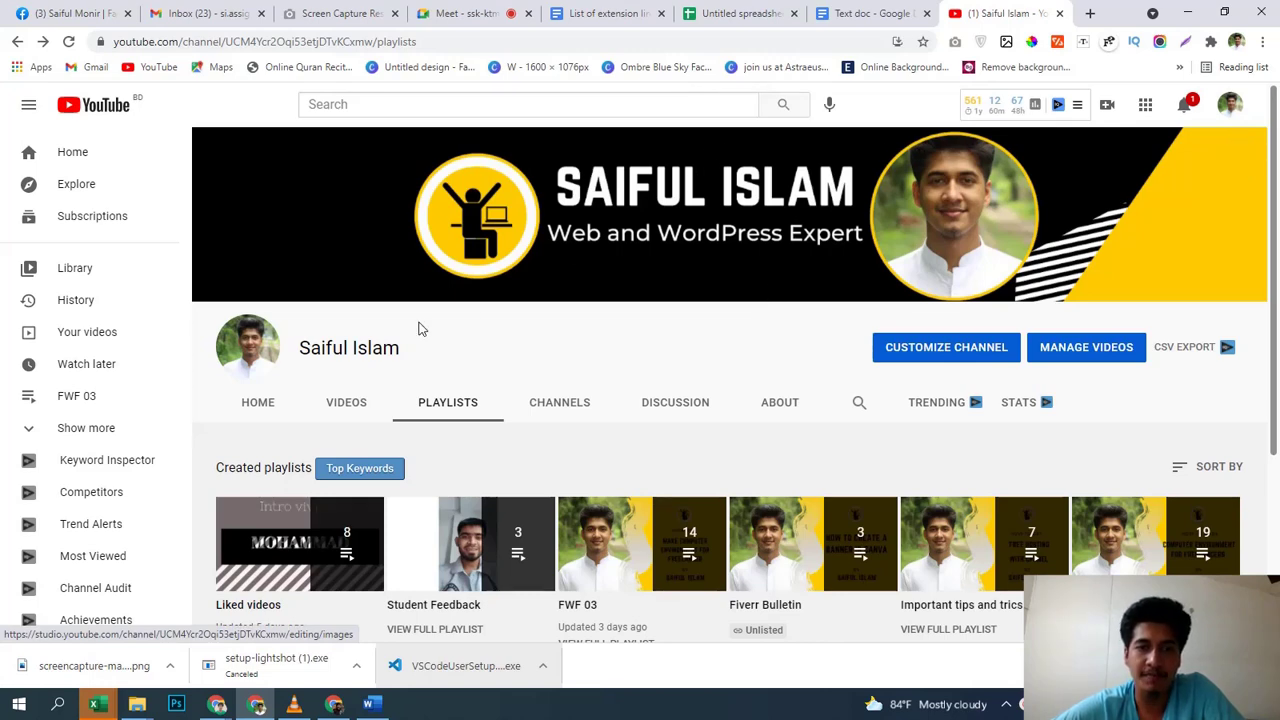
scroll(848, 556, "down", 1)
scroll(848, 556, "down", 2)
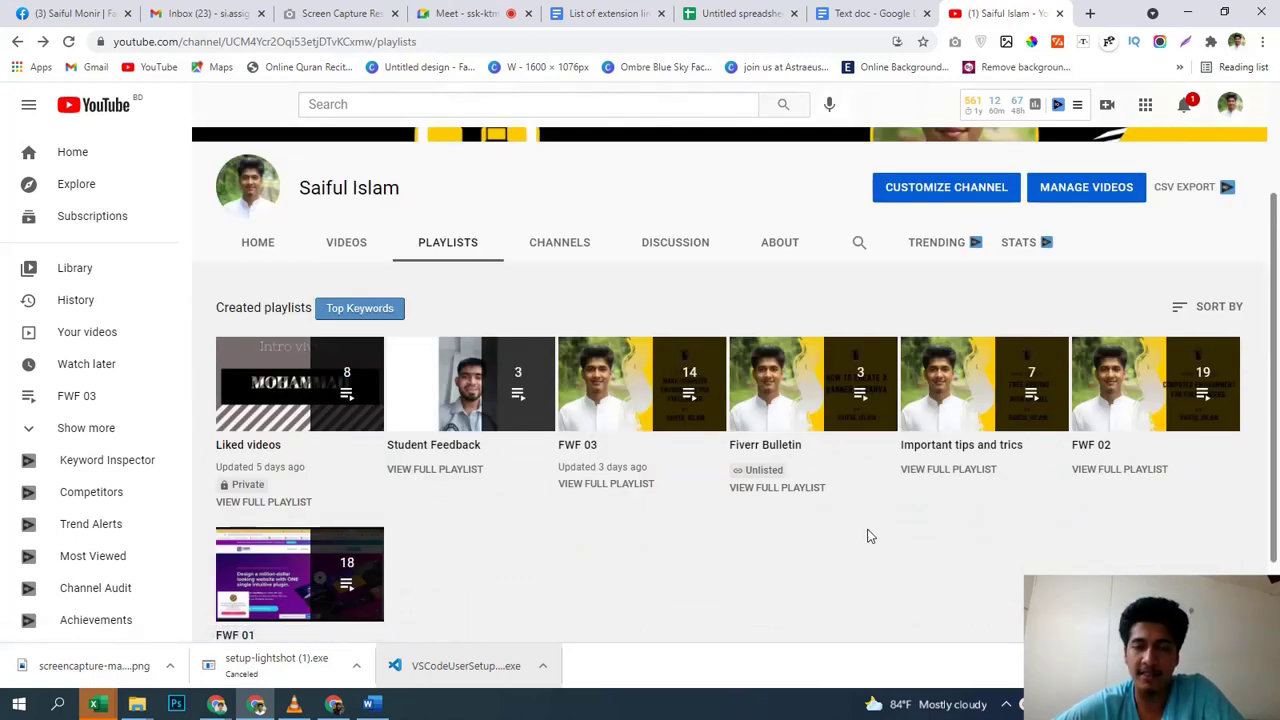
scroll(867, 536, "up", 2)
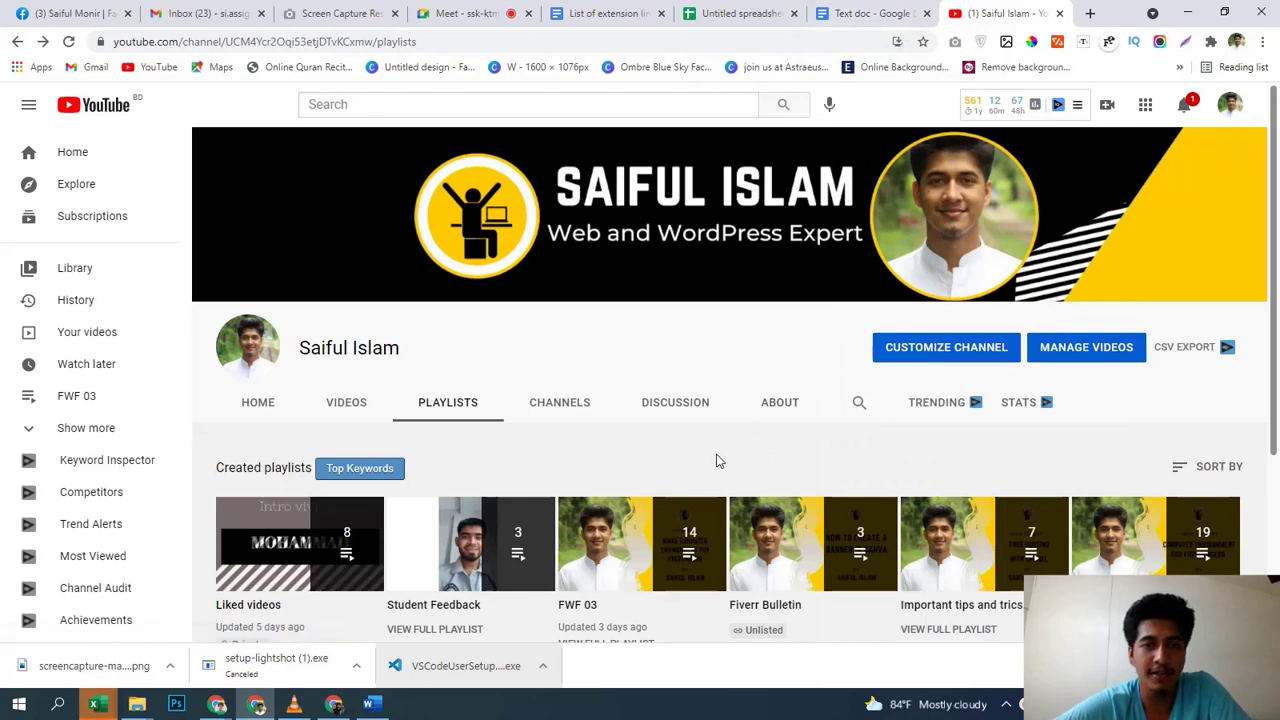
scroll(717, 458, "down", 1)
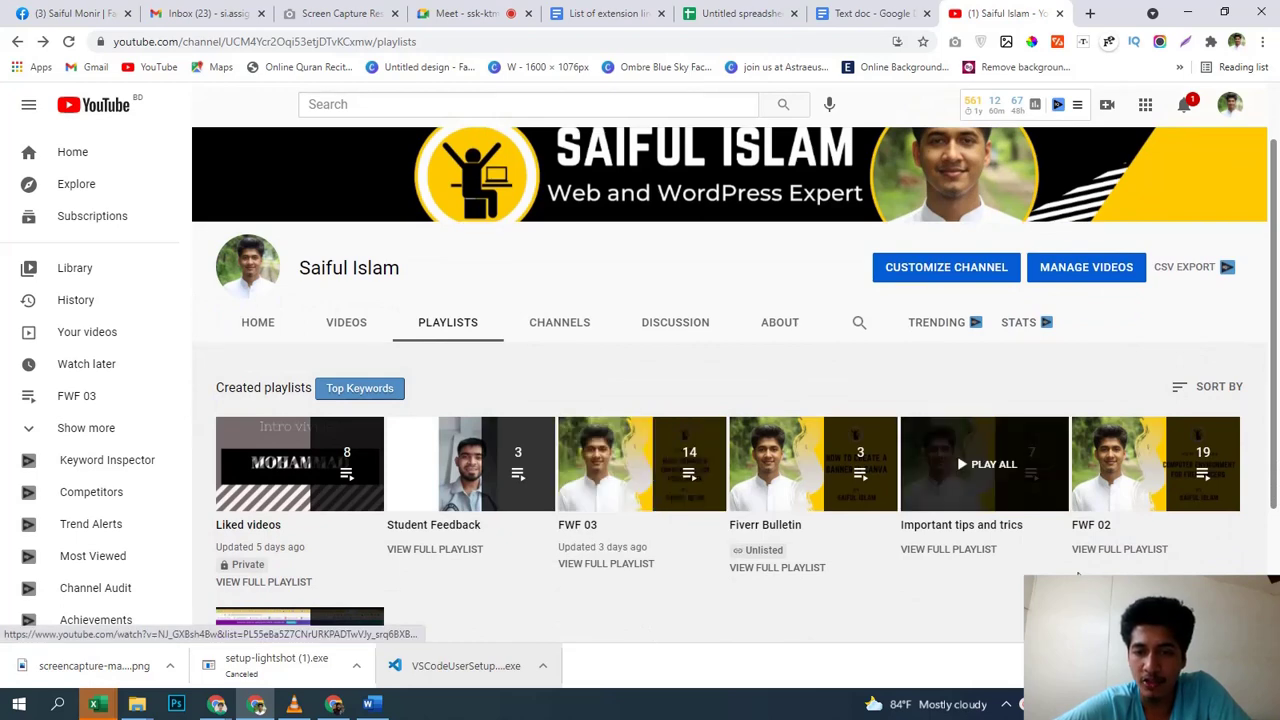
scroll(1000, 530, "down", 2)
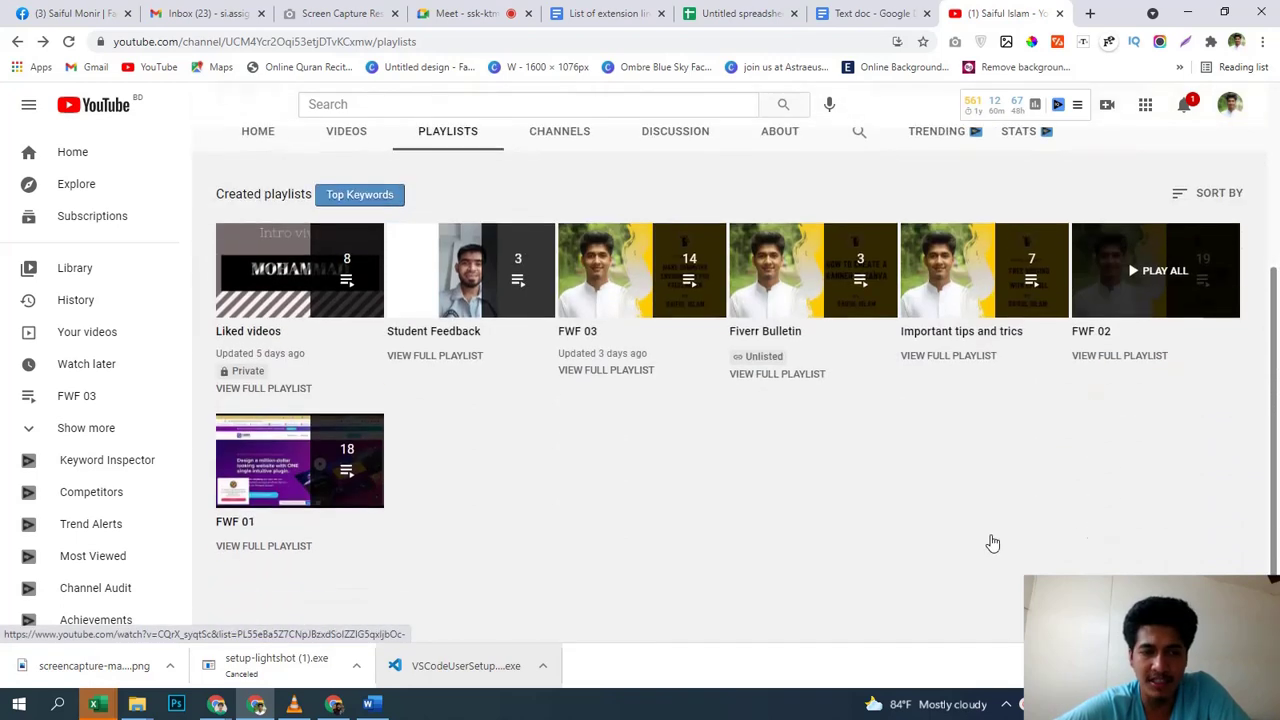
scroll(890, 457, "up", 3)
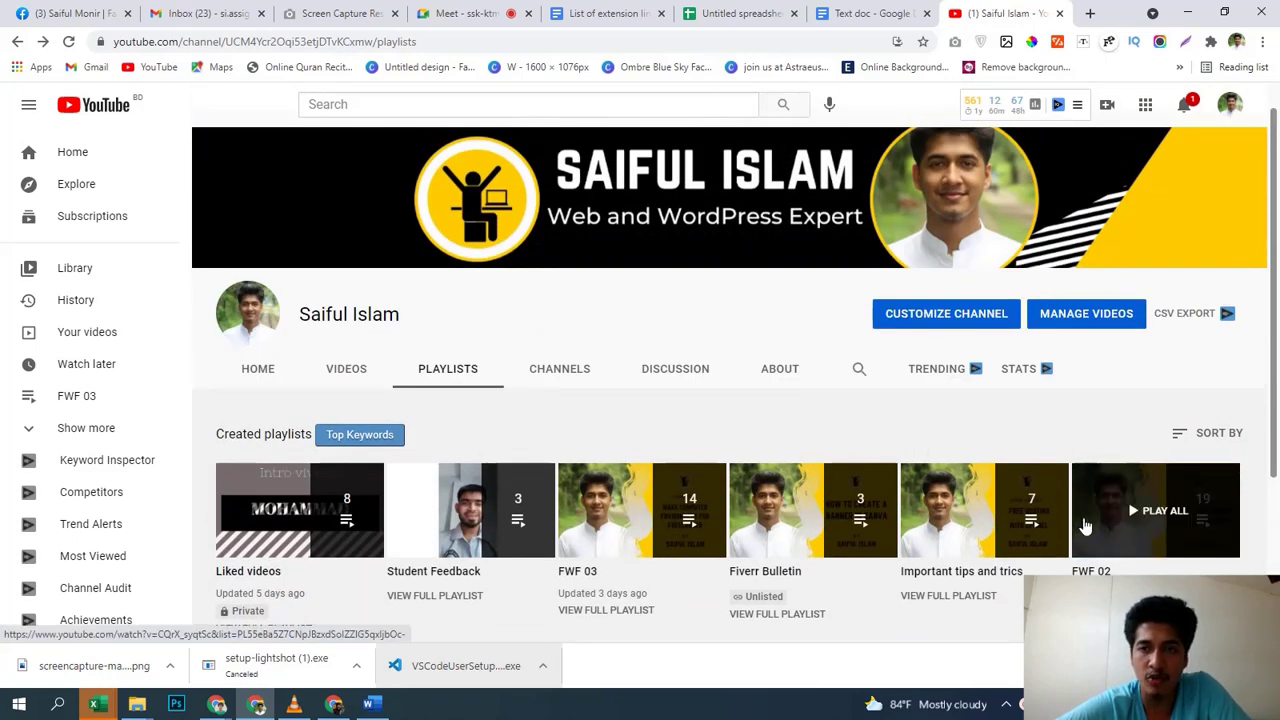
scroll(1085, 525, "up", 1)
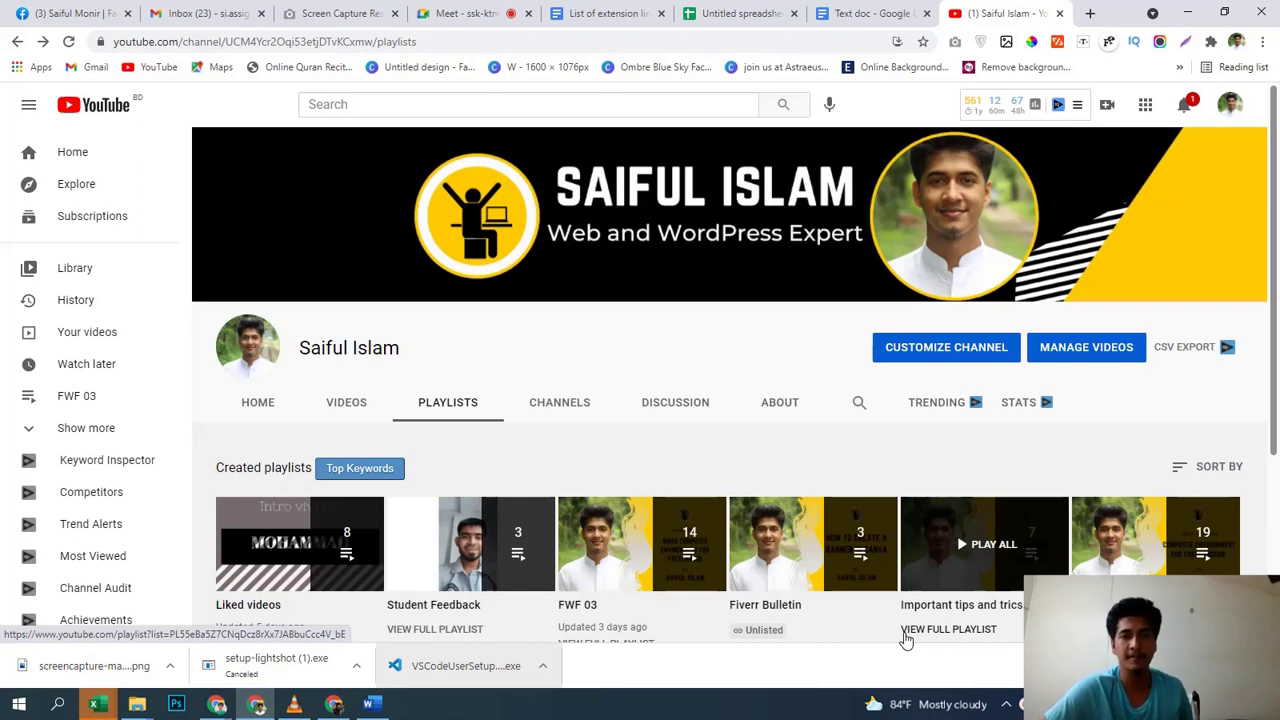
Step: Reopen and close the Text doc share settings, then switch back to the YouTube playlists tab
left_click(632, 6)
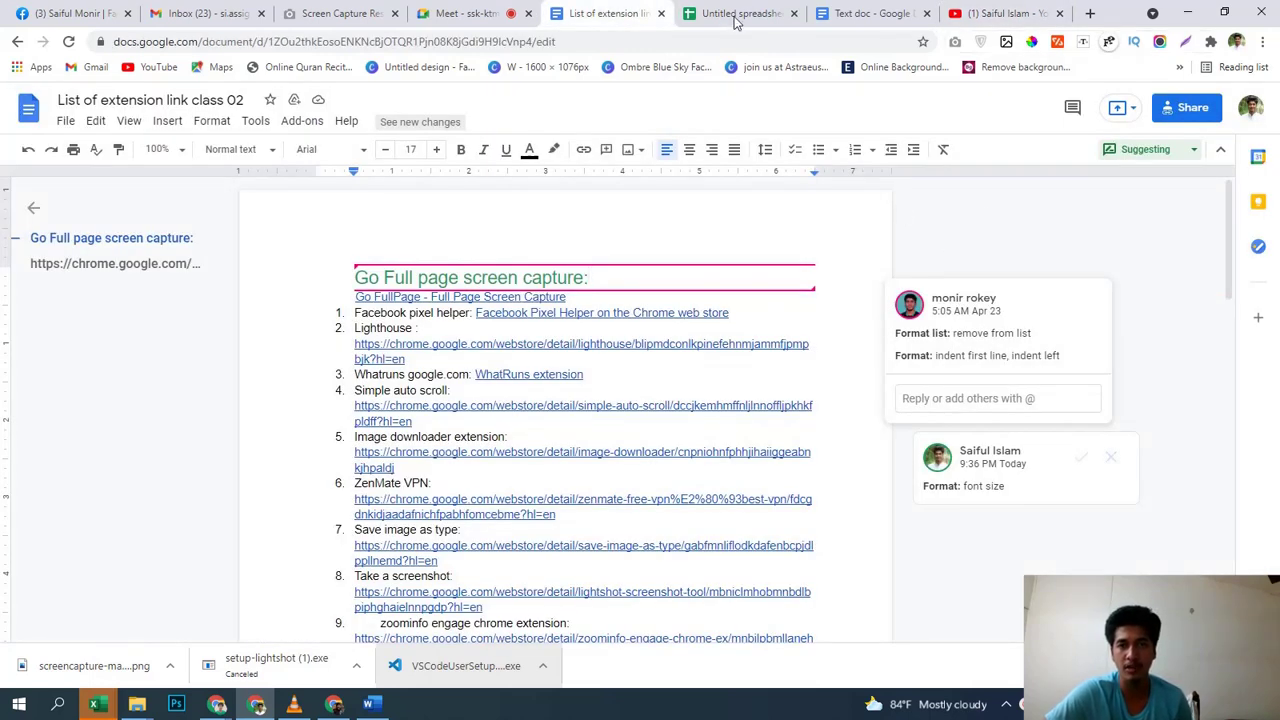
left_click(860, 13)
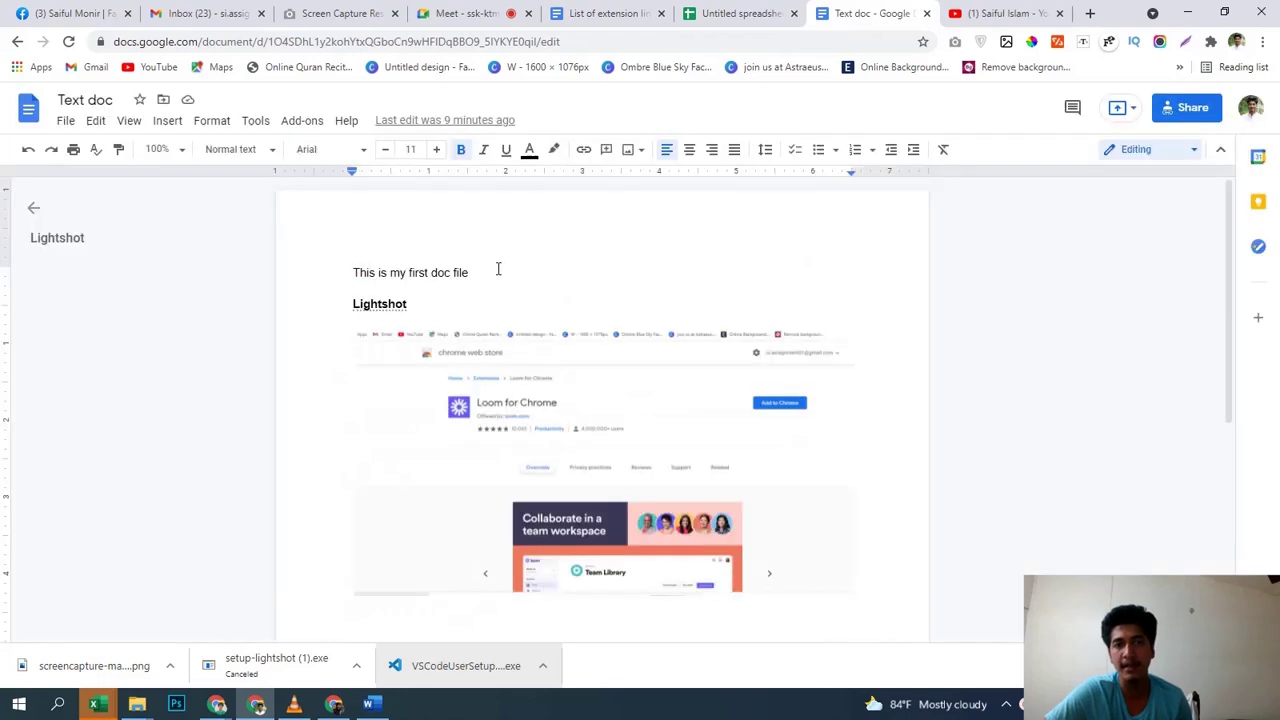
left_click(1190, 108)
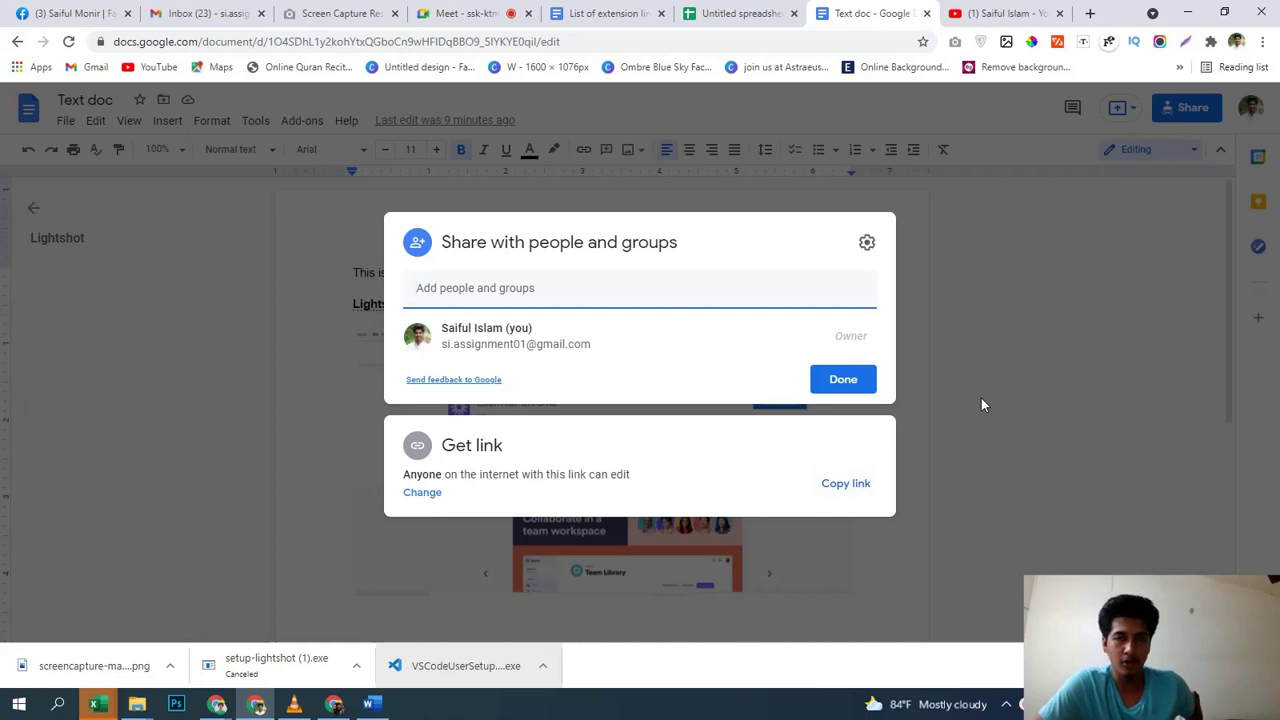
left_click(985, 358)
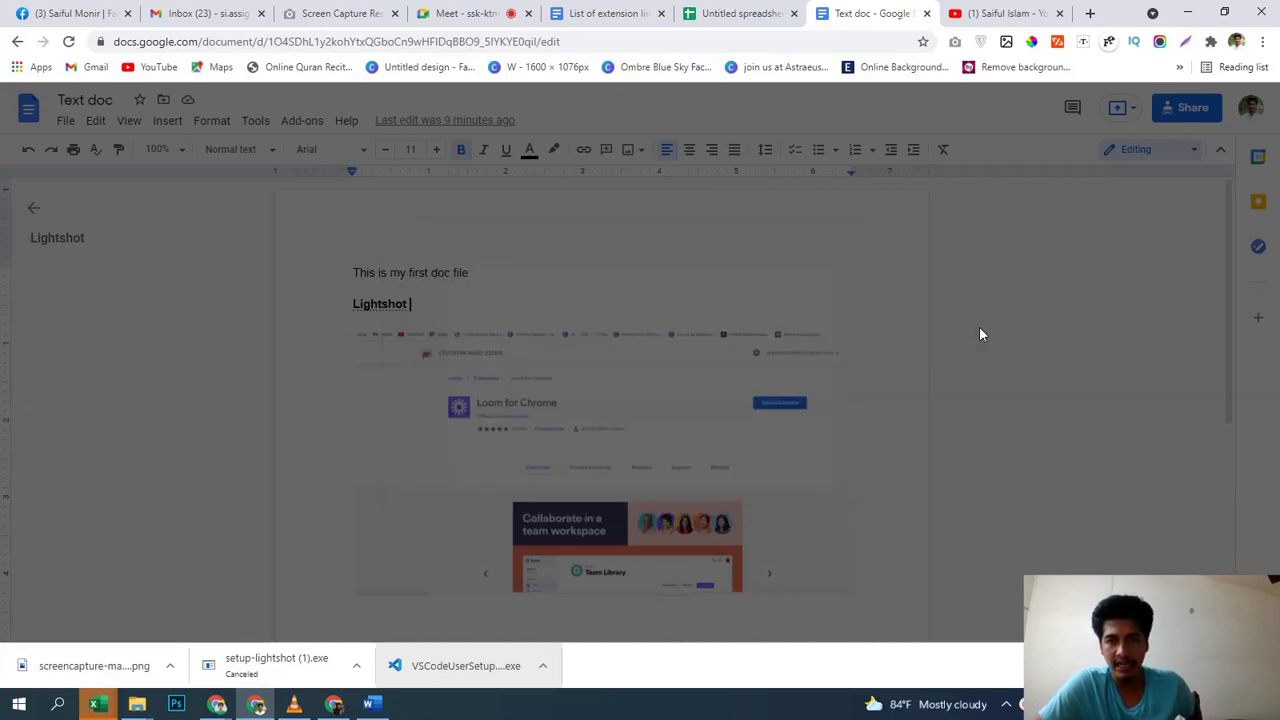
left_click(996, 26)
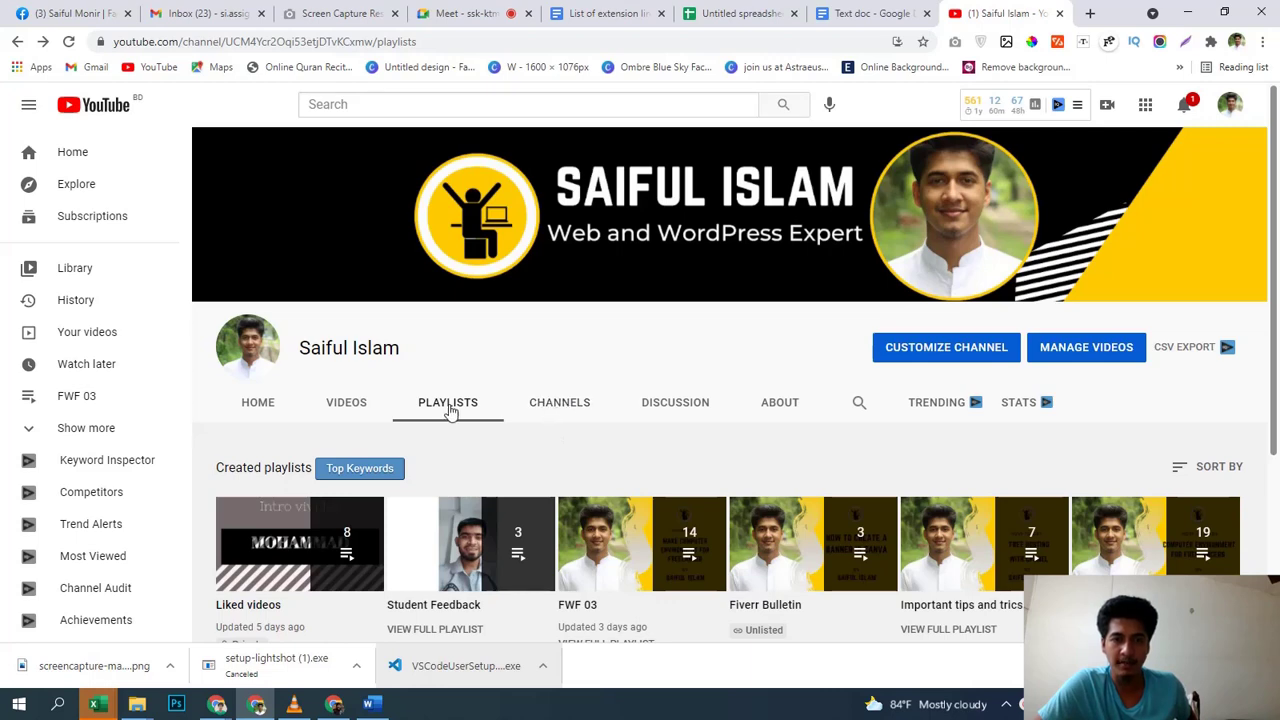
Step: Scroll through the channel's created playlists, then switch back to the Text doc Google Doc
scroll(644, 489, "down", 3)
scroll(817, 343, "up", 3)
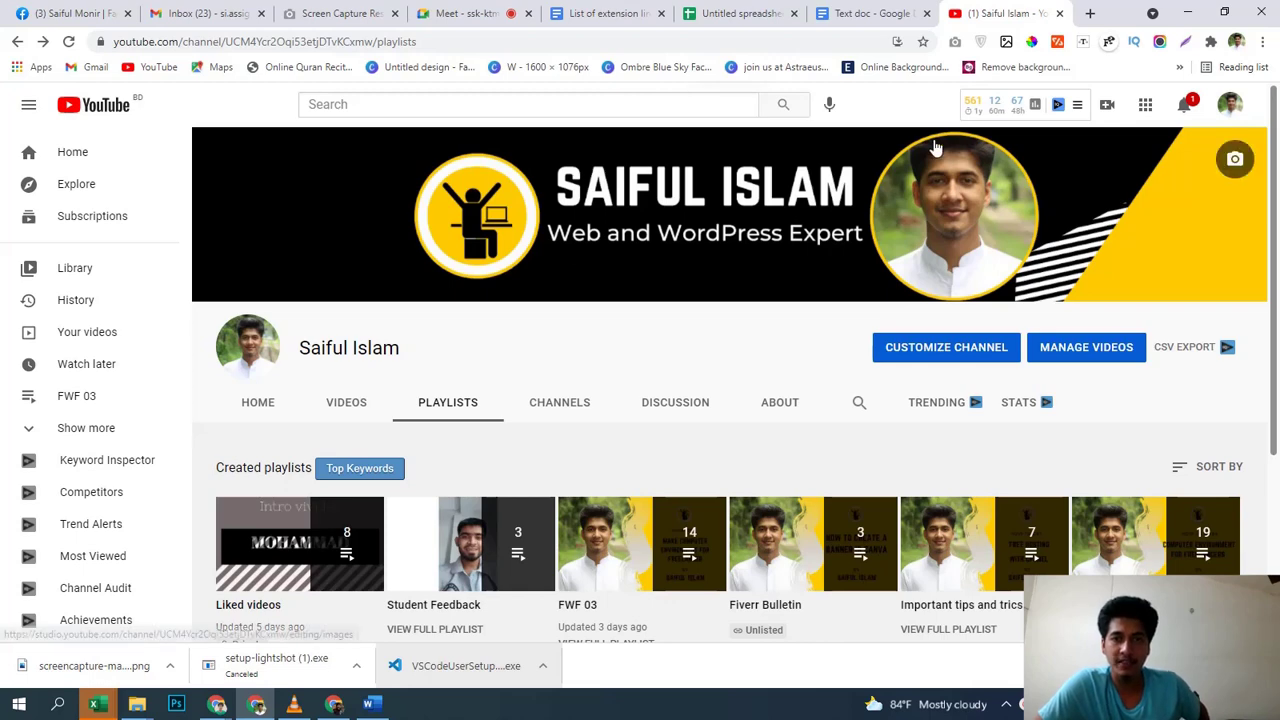
left_click(868, 13)
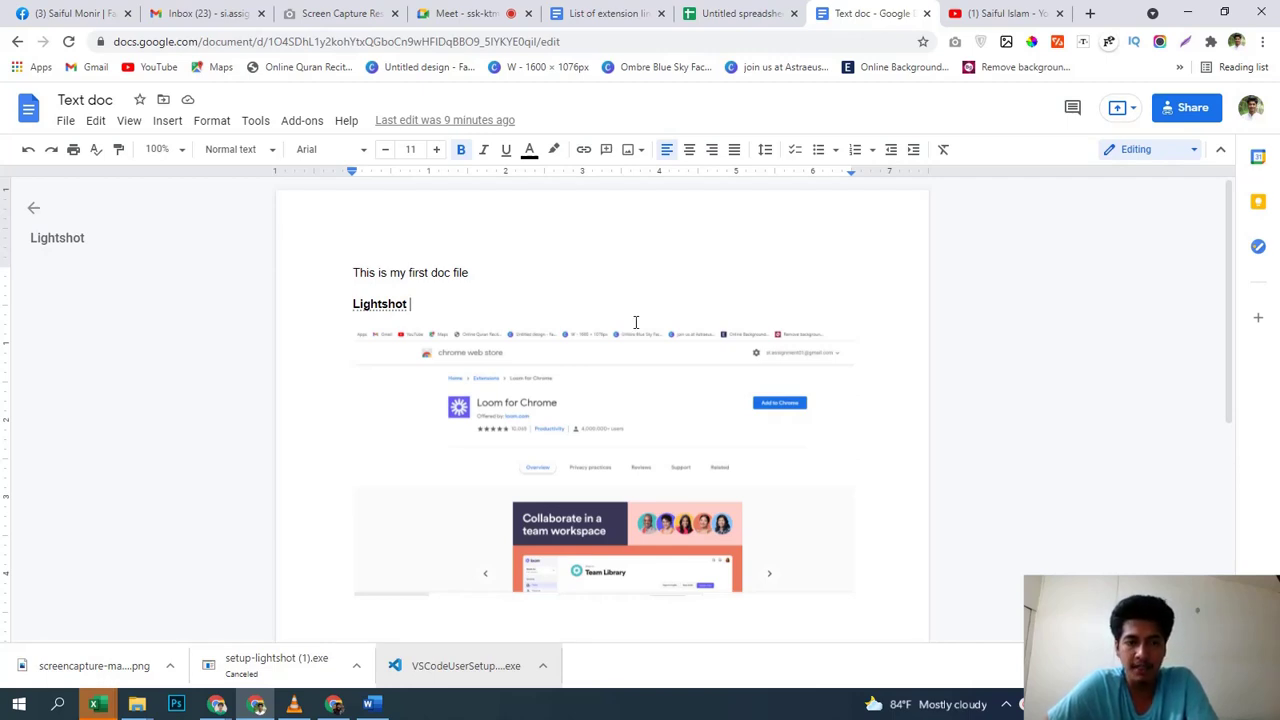
Step: Search Google for 'anydesk' in a new tab, then hide the browser to reveal the desktop
left_click(1090, 14)
type("an")
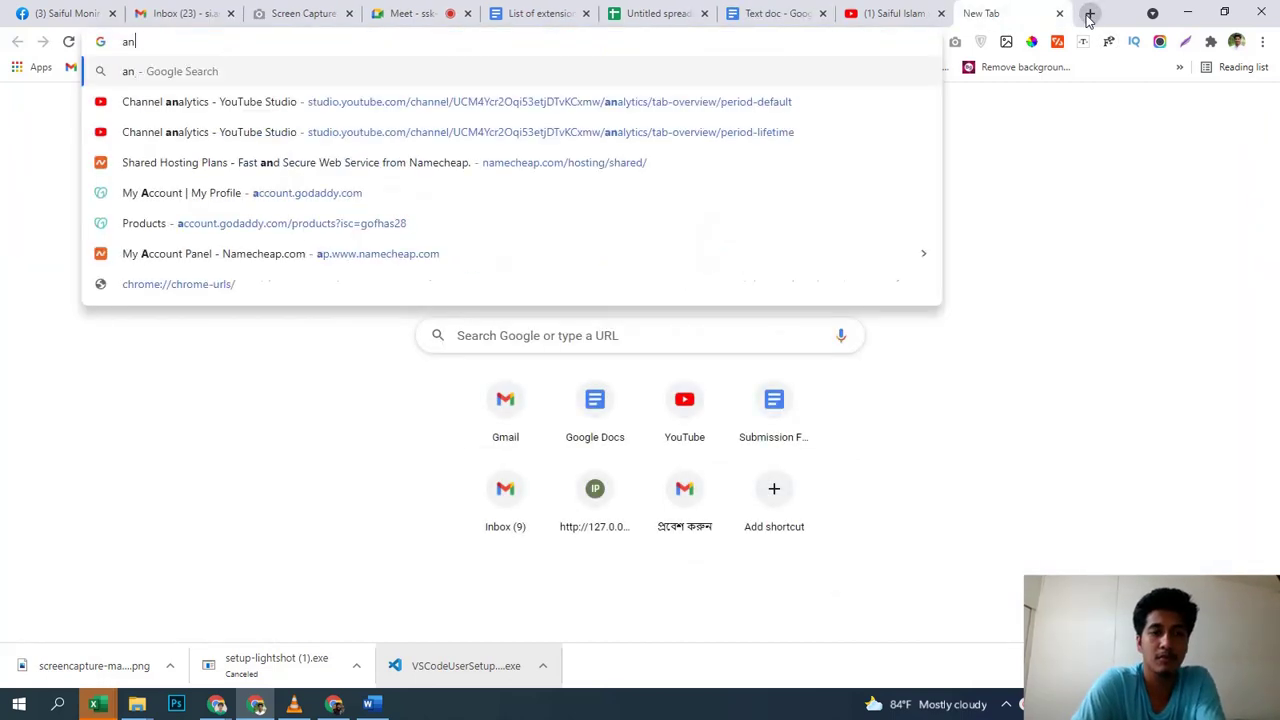
type("ydes")
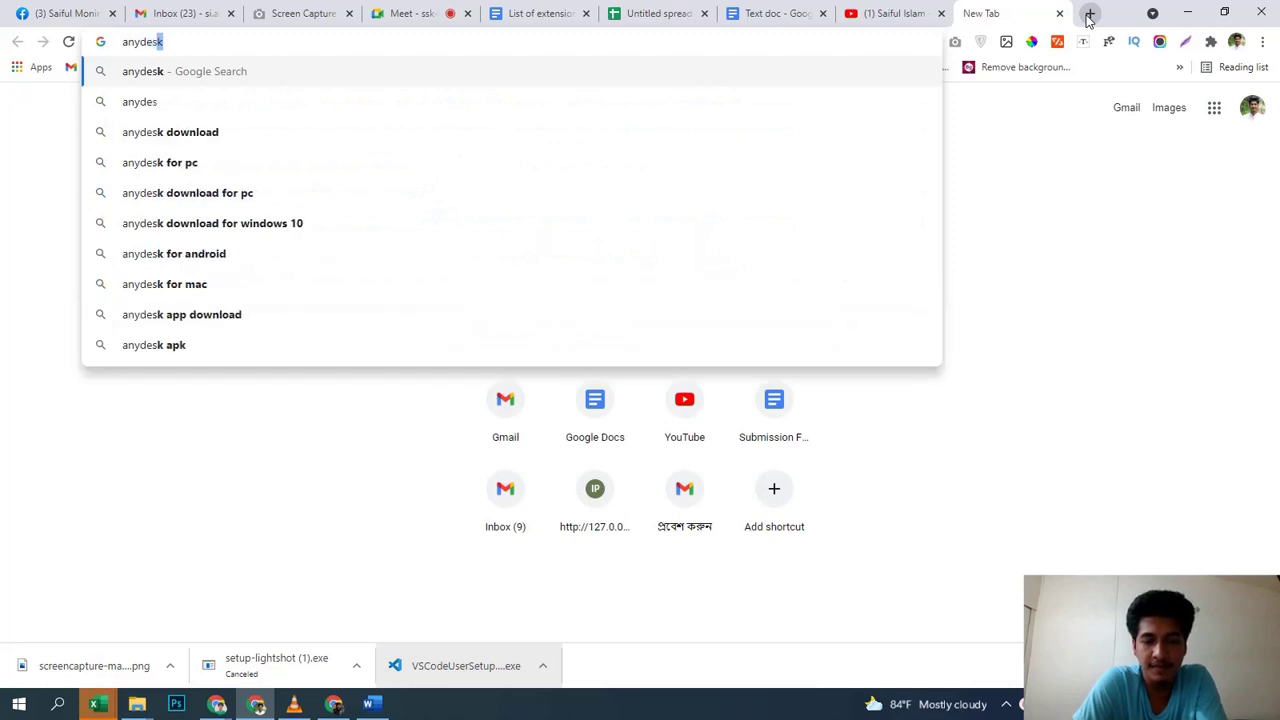
type("k")
key("Return")
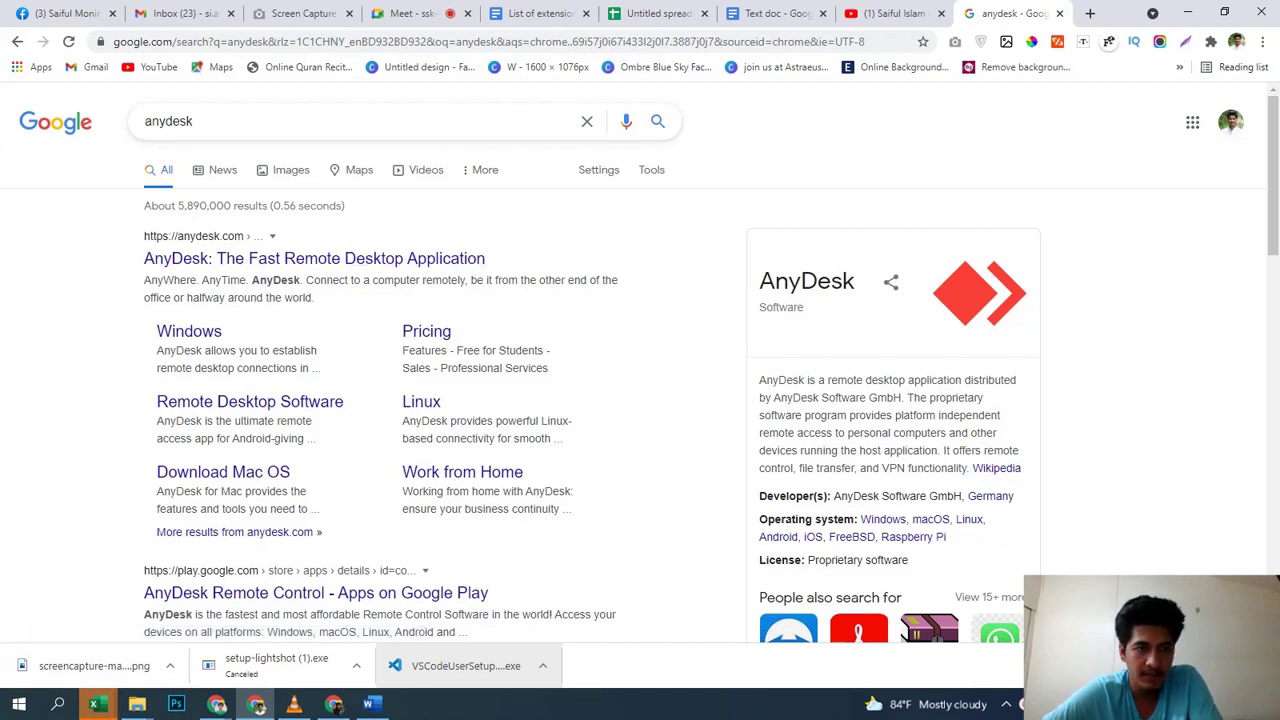
key("super+d")
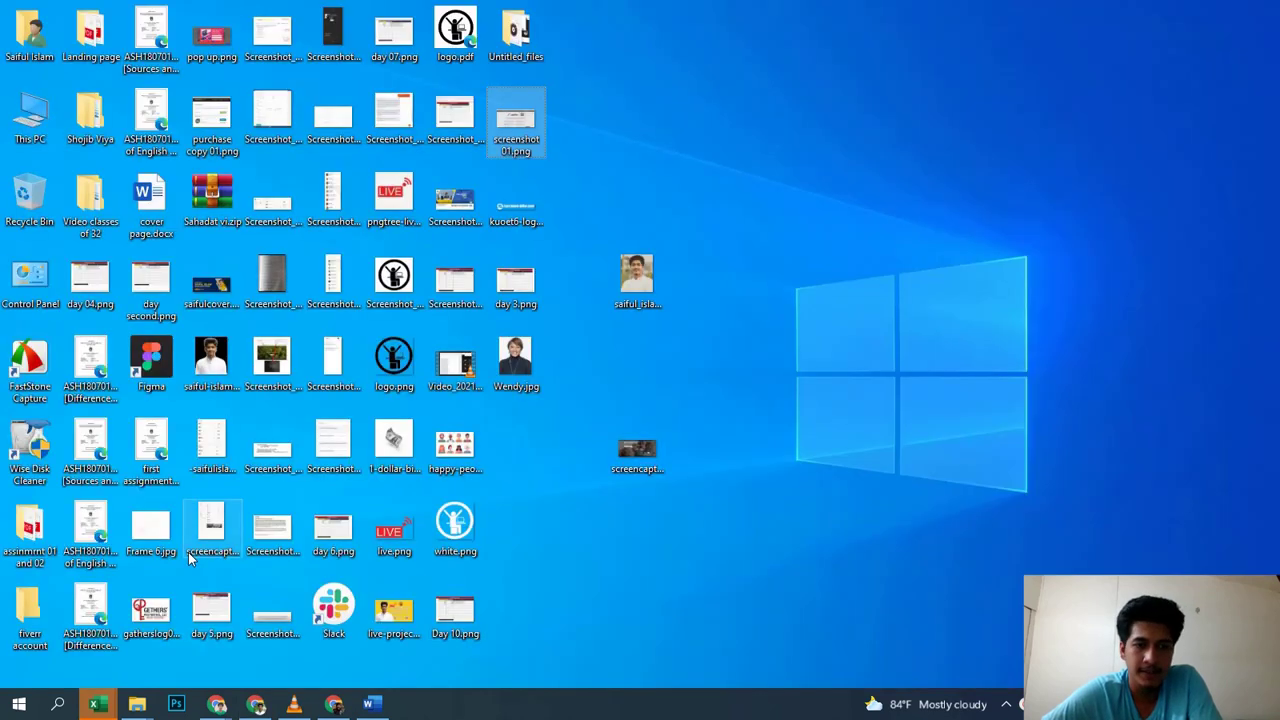
Step: Start AnyDesk from the AnyDesk folder in the Start menu's app list
left_click(4, 709)
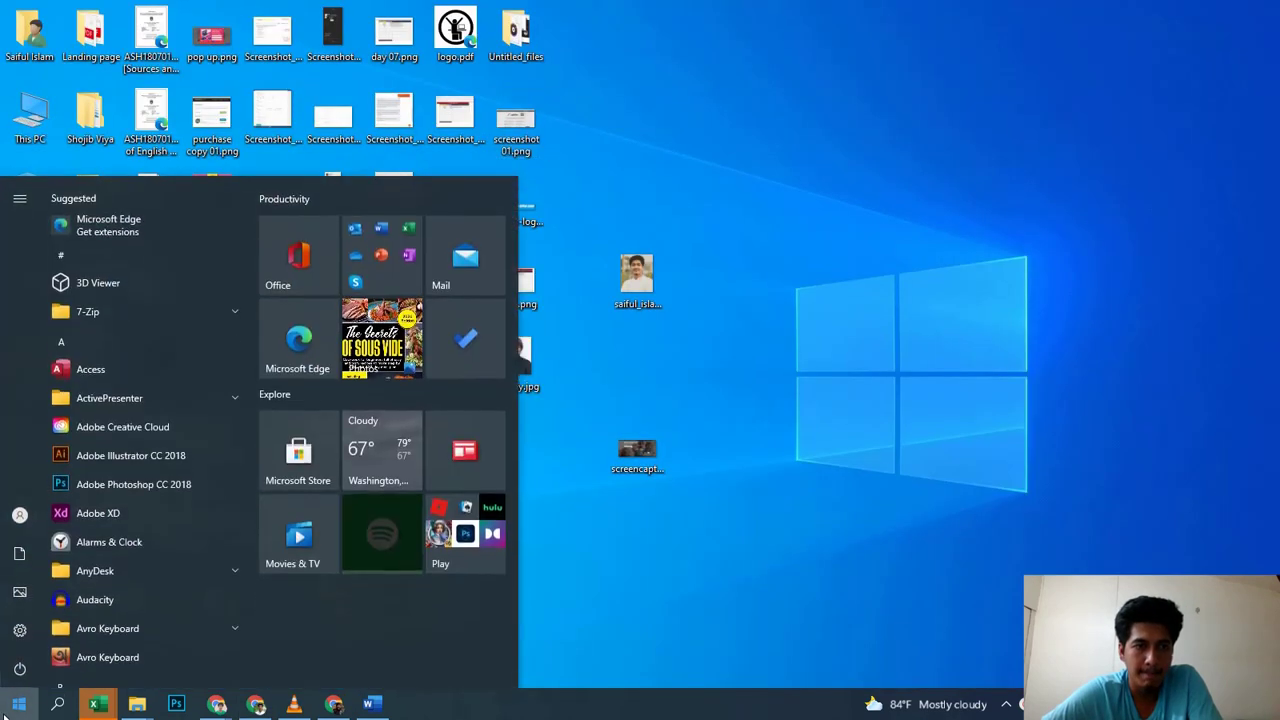
scroll(163, 469, "down", 3)
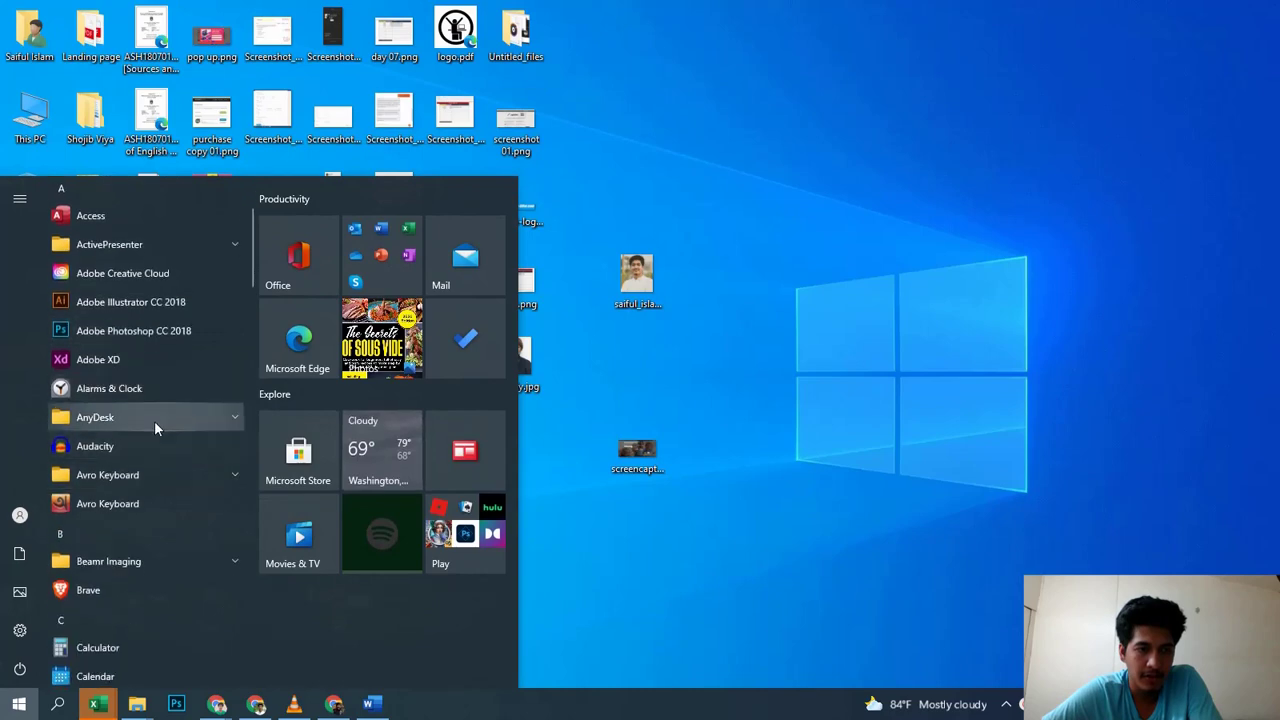
left_click(154, 420)
left_click(127, 448)
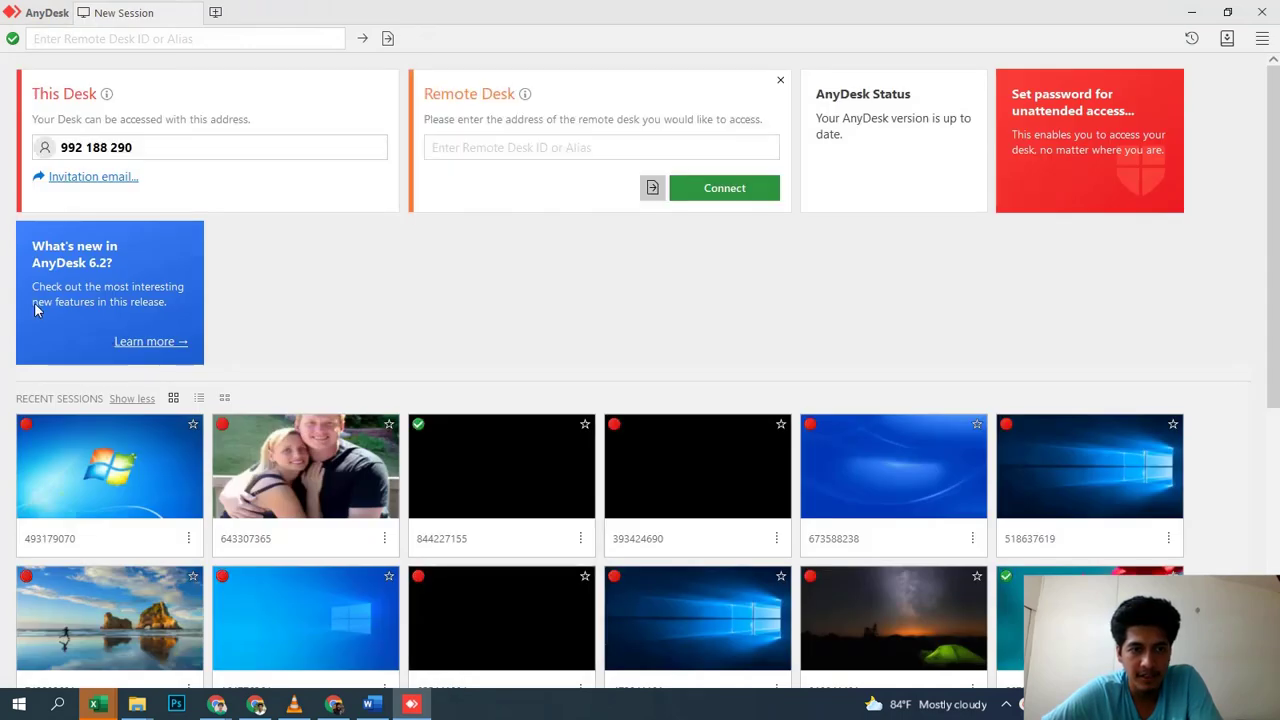
Step: Select this desk's address and copy it via the right-click Copy address option
scroll(634, 517, "down", 5)
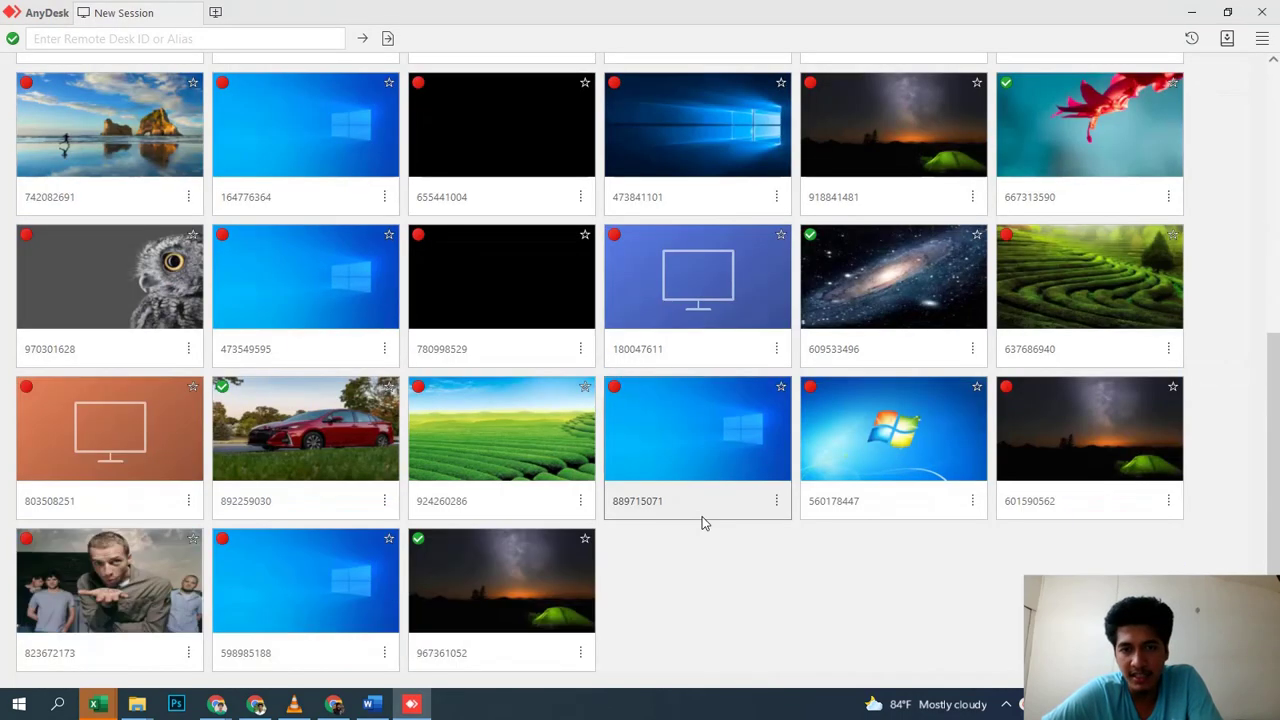
scroll(691, 526, "up", 5)
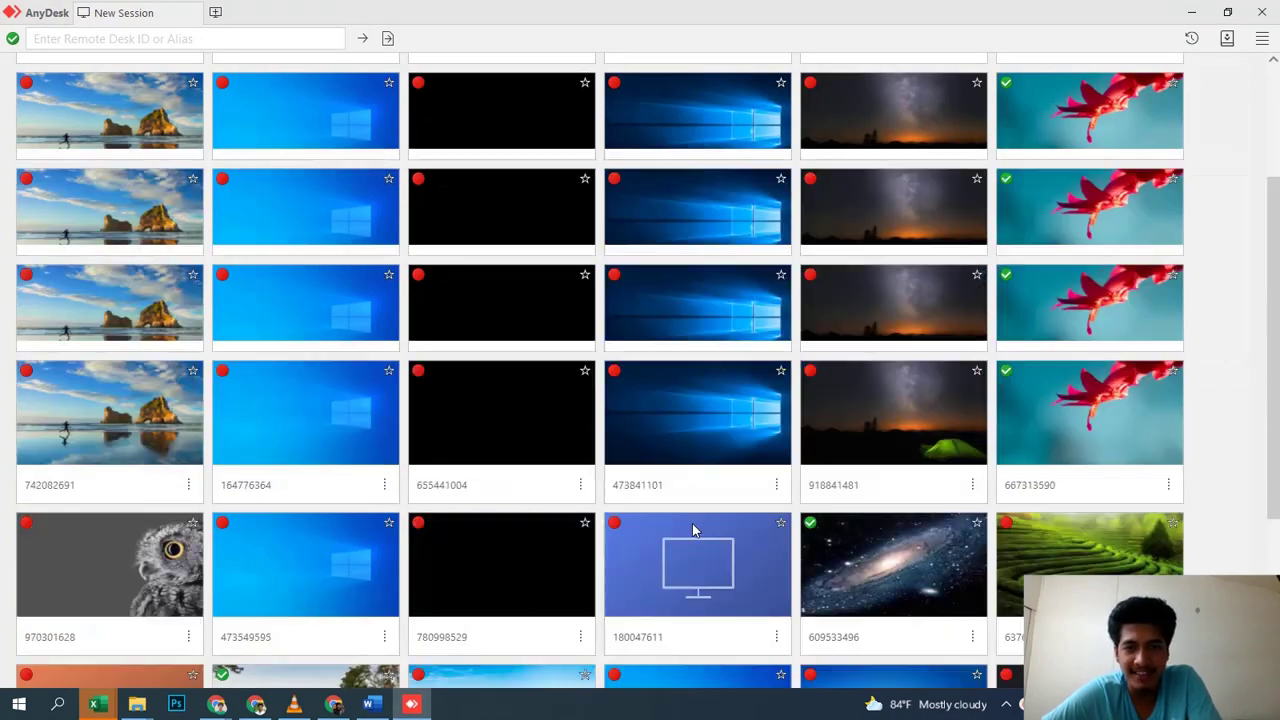
scroll(120, 355, "down", 3)
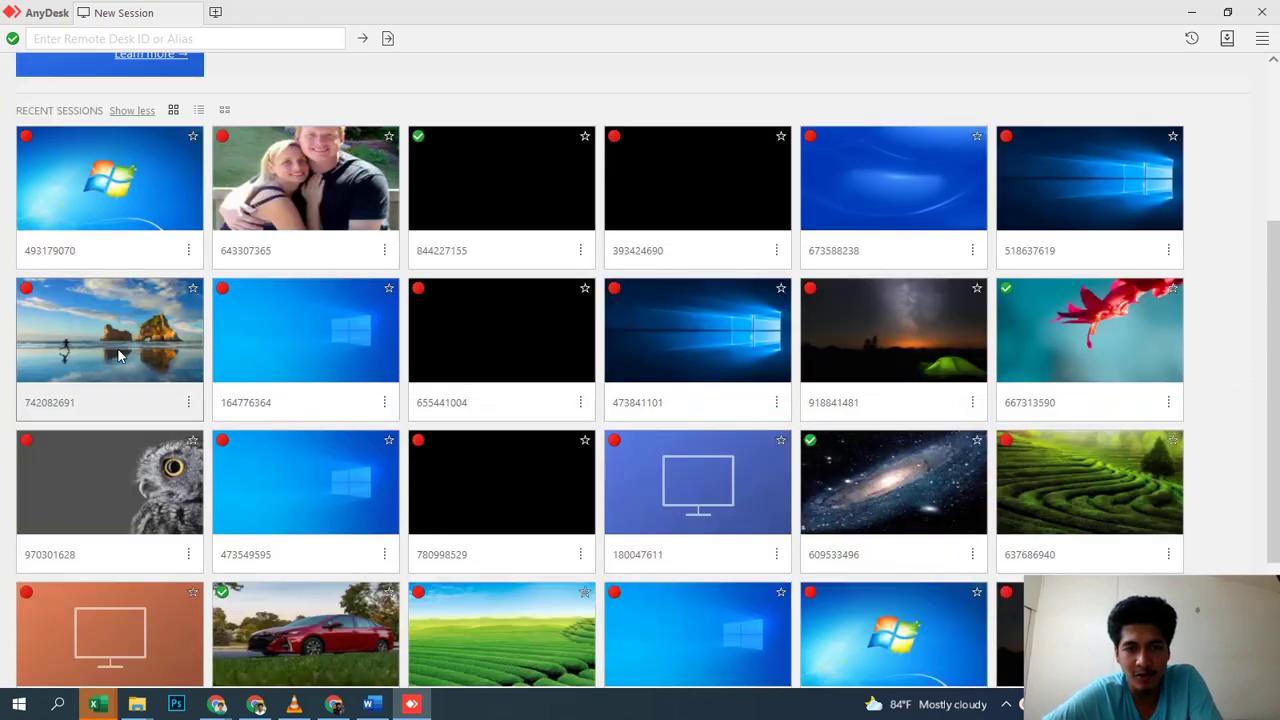
scroll(598, 373, "up", 3)
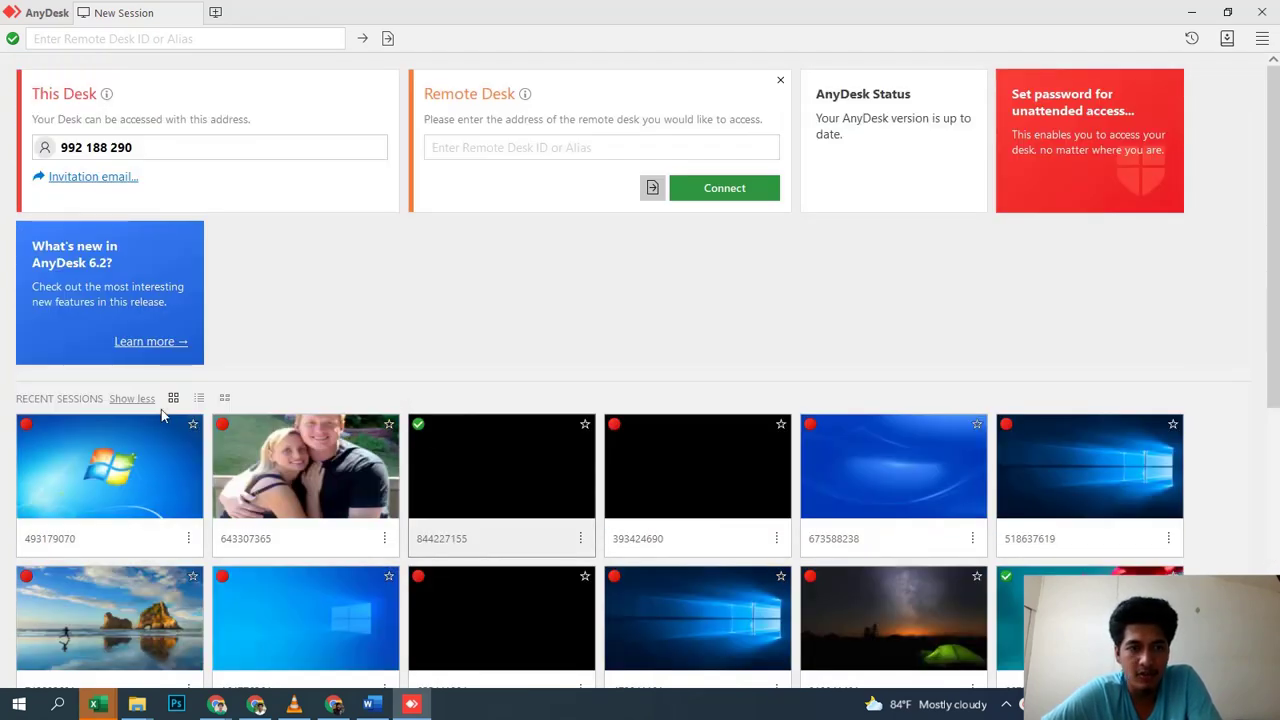
left_click(176, 147)
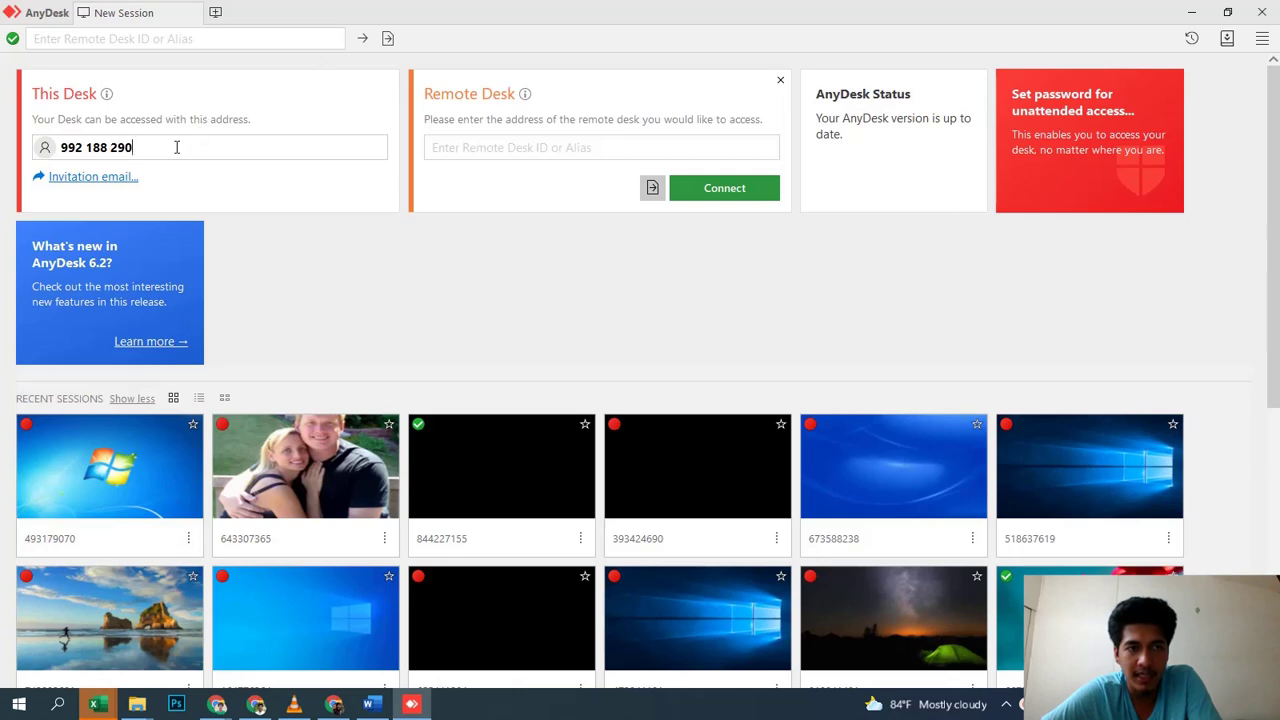
left_click_drag(258, 148, 50, 148)
left_click(148, 148)
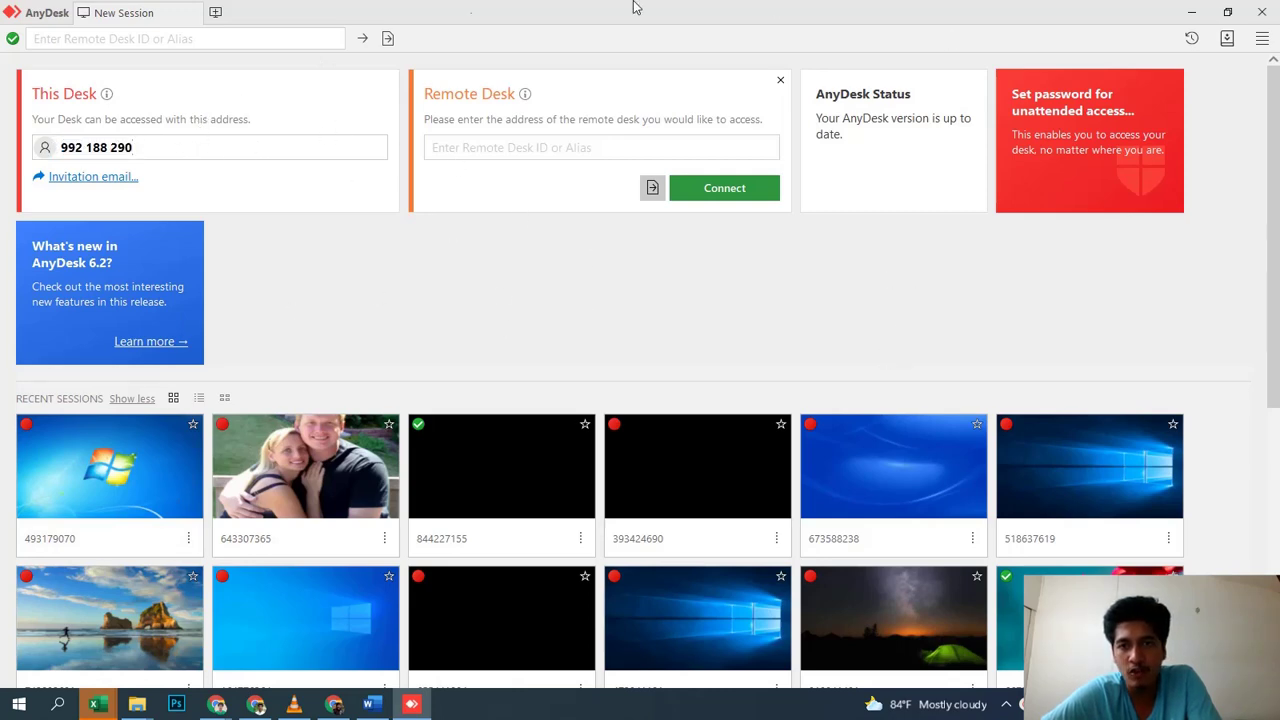
left_click_drag(177, 146, 44, 148)
right_click(78, 149)
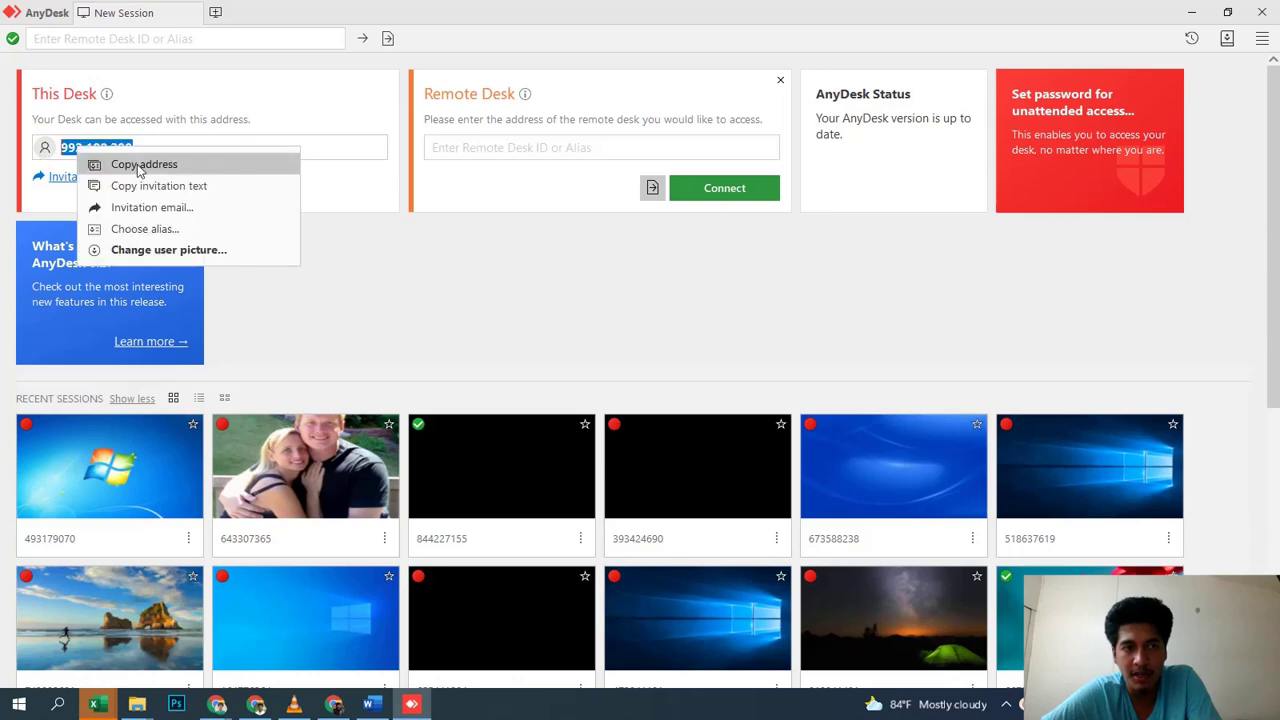
left_click(463, 289)
Step: Focus the empty Remote Desk field, dismiss its suggestion, then close AnyDesk
left_click(471, 149)
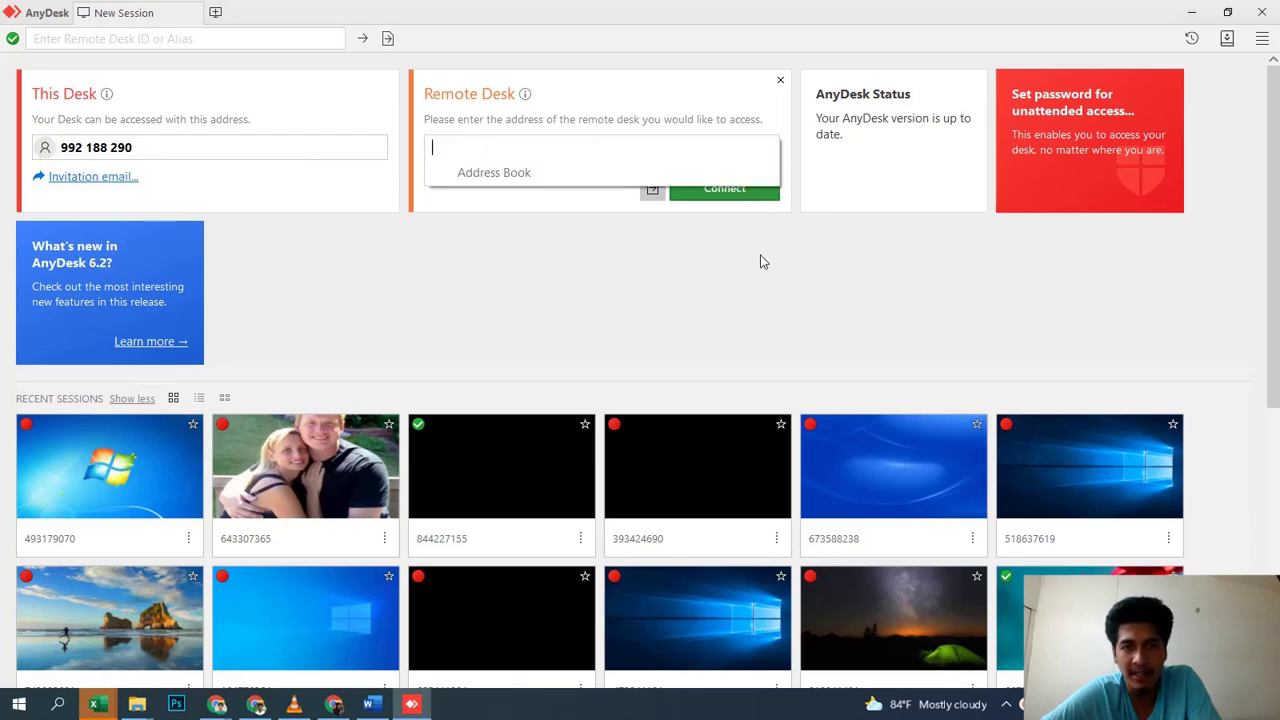
left_click(757, 311)
scroll(617, 471, "down", 5)
scroll(616, 470, "up", 5)
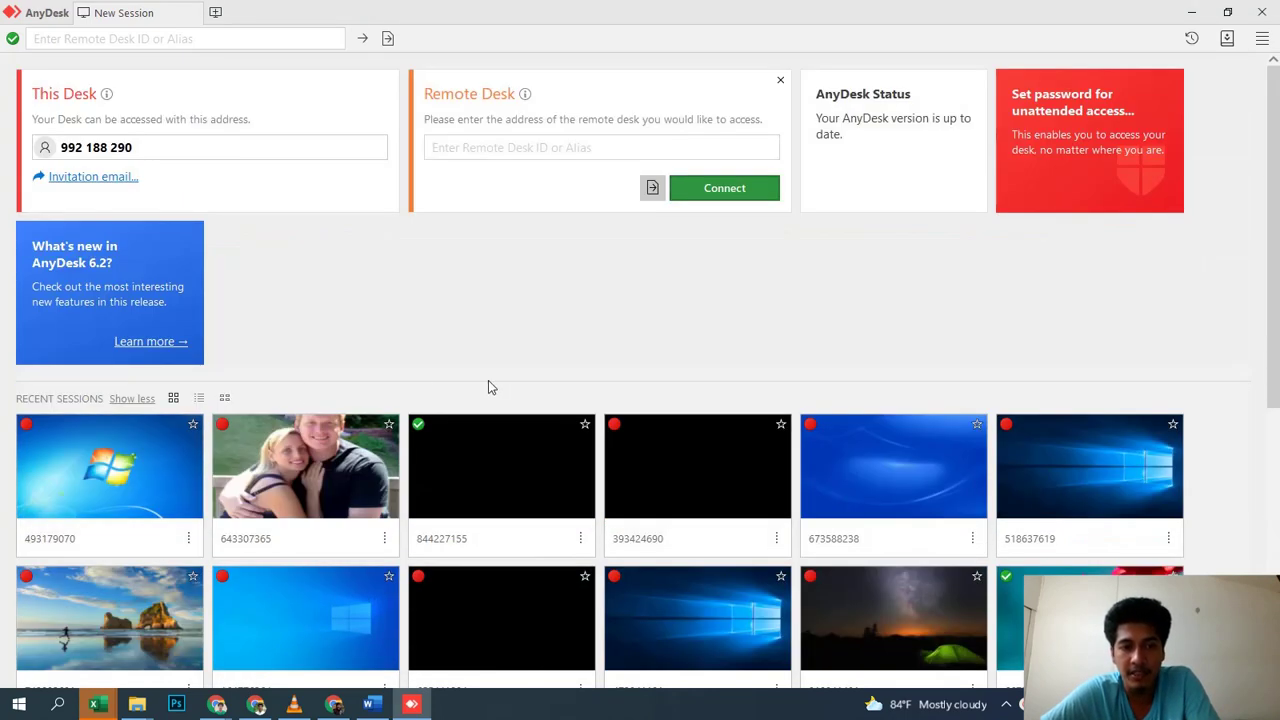
scroll(487, 384, "down", 5)
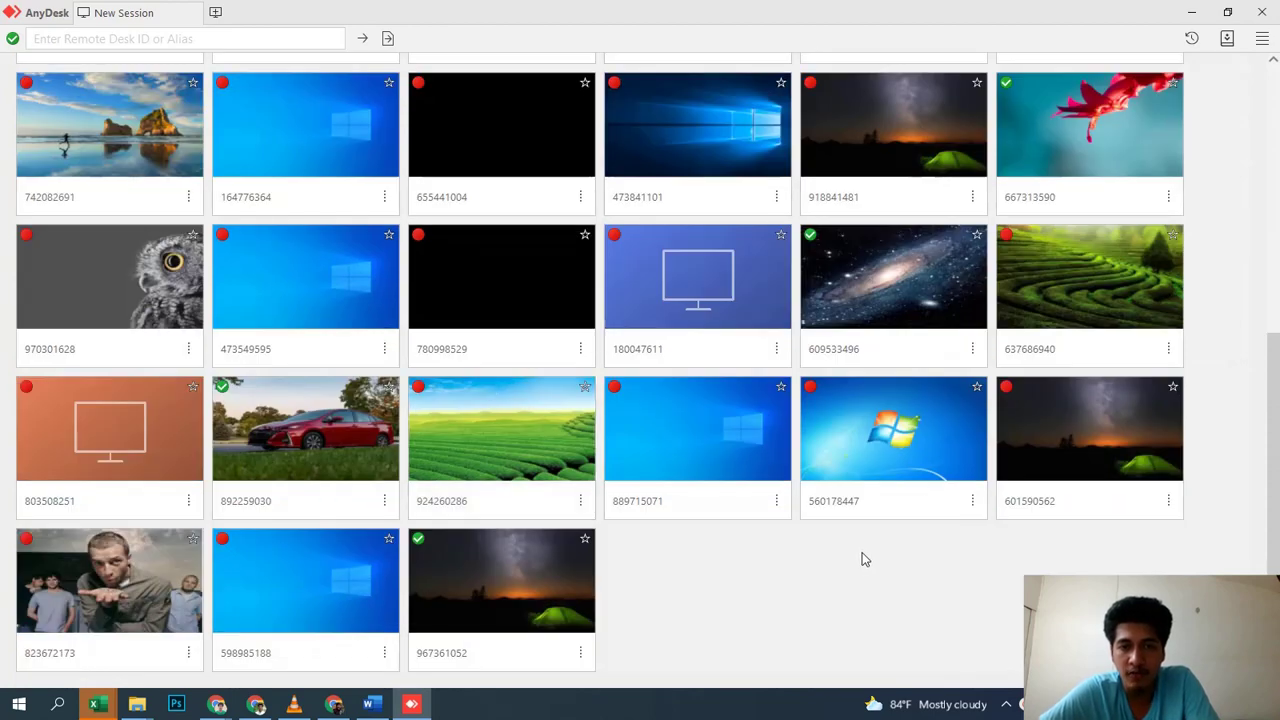
scroll(866, 560, "up", 5)
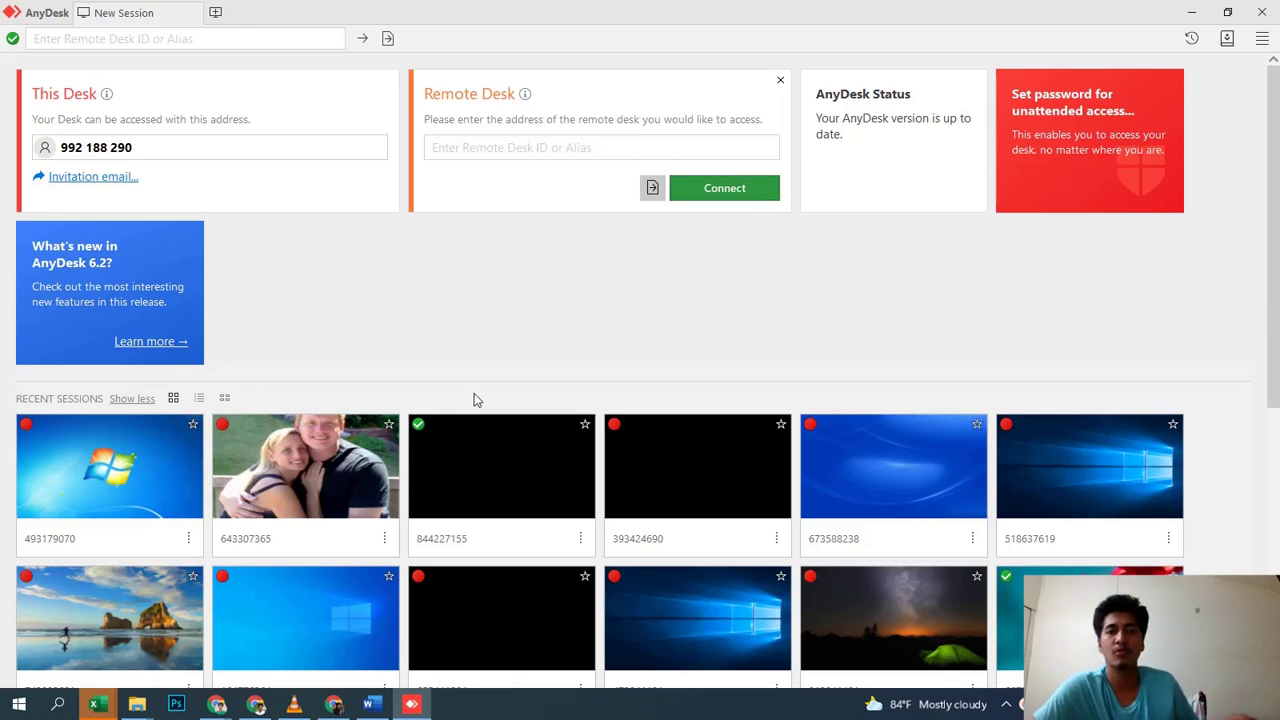
left_click(1262, 12)
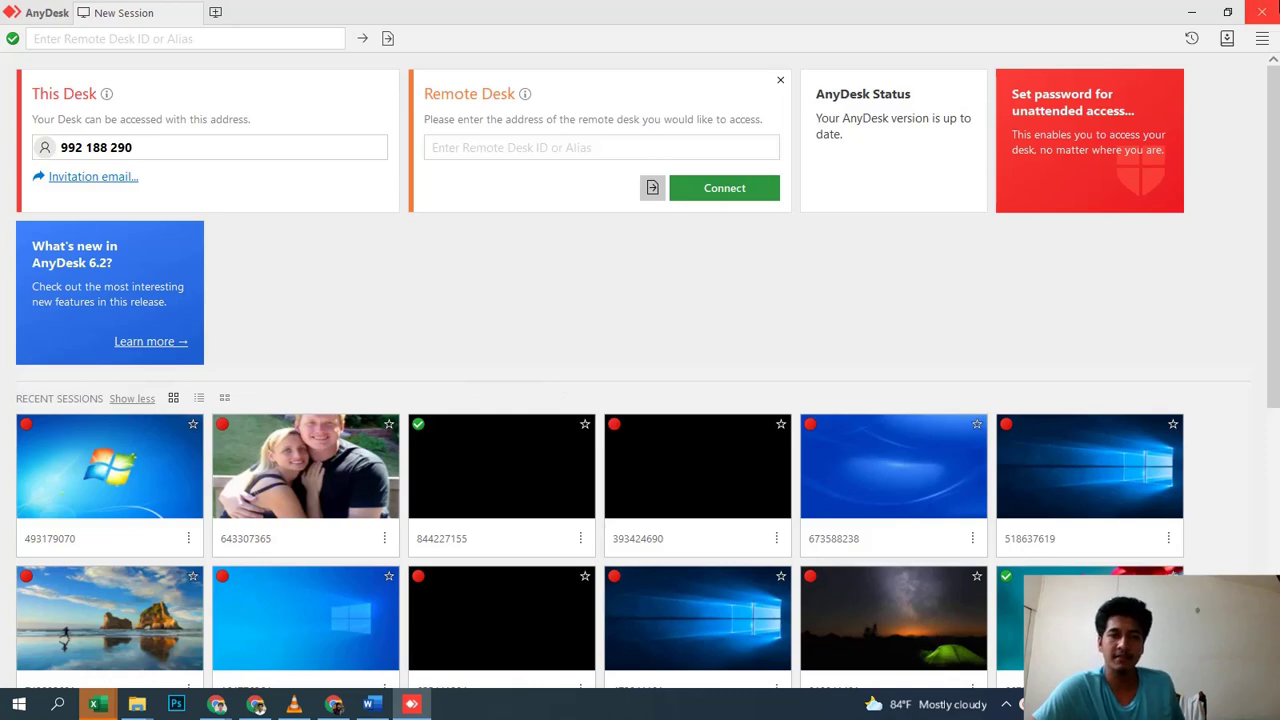
Step: Refresh the desktop and bring Chrome back up showing the anydesk search results
right_click(757, 209)
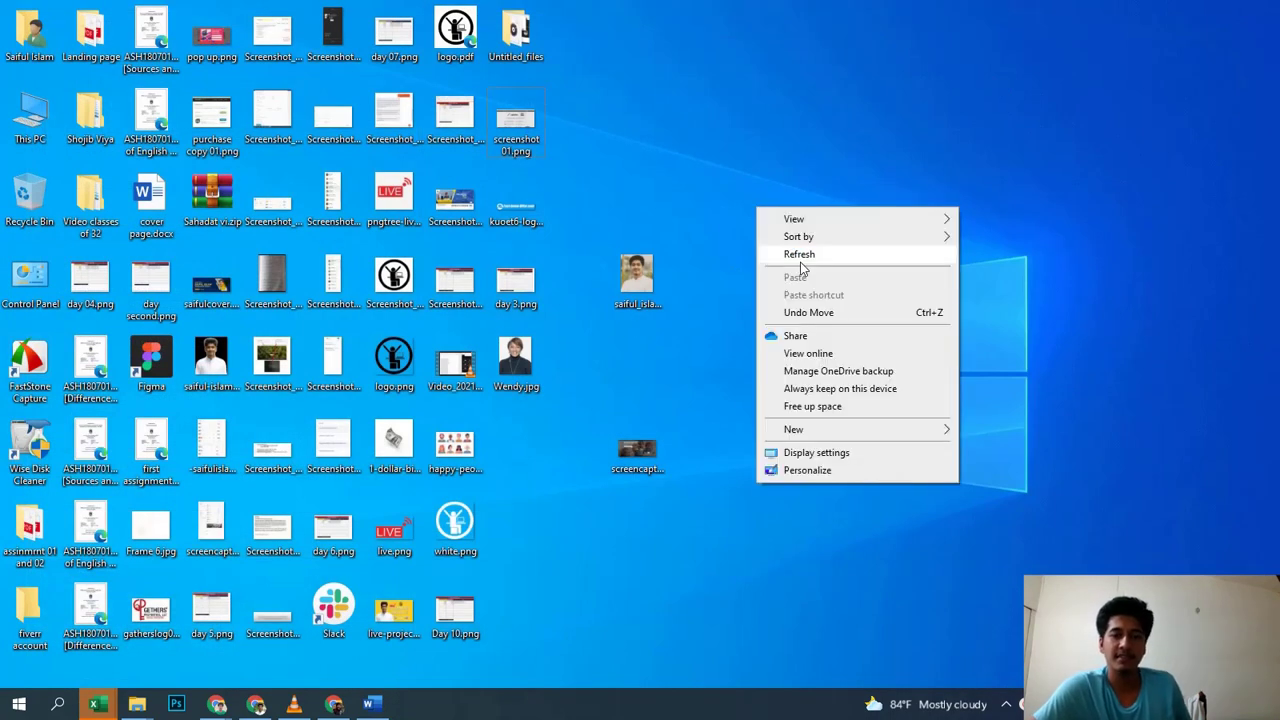
left_click(800, 262)
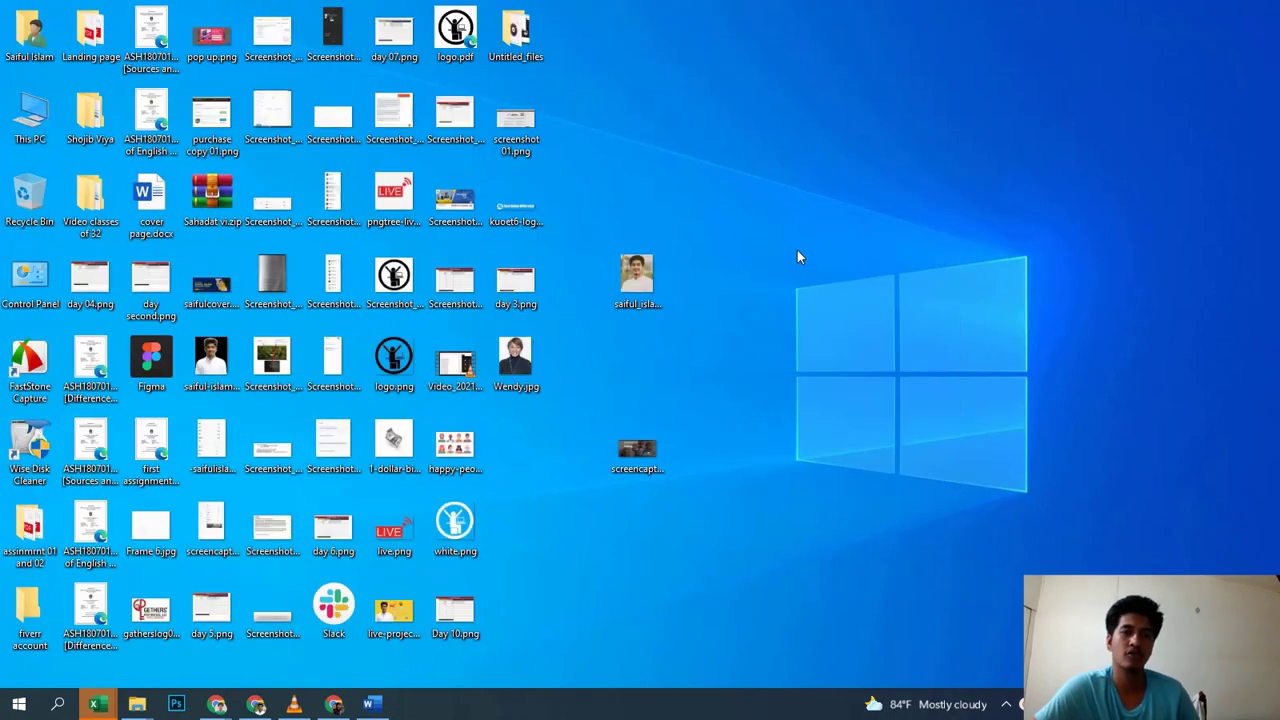
left_click(256, 704)
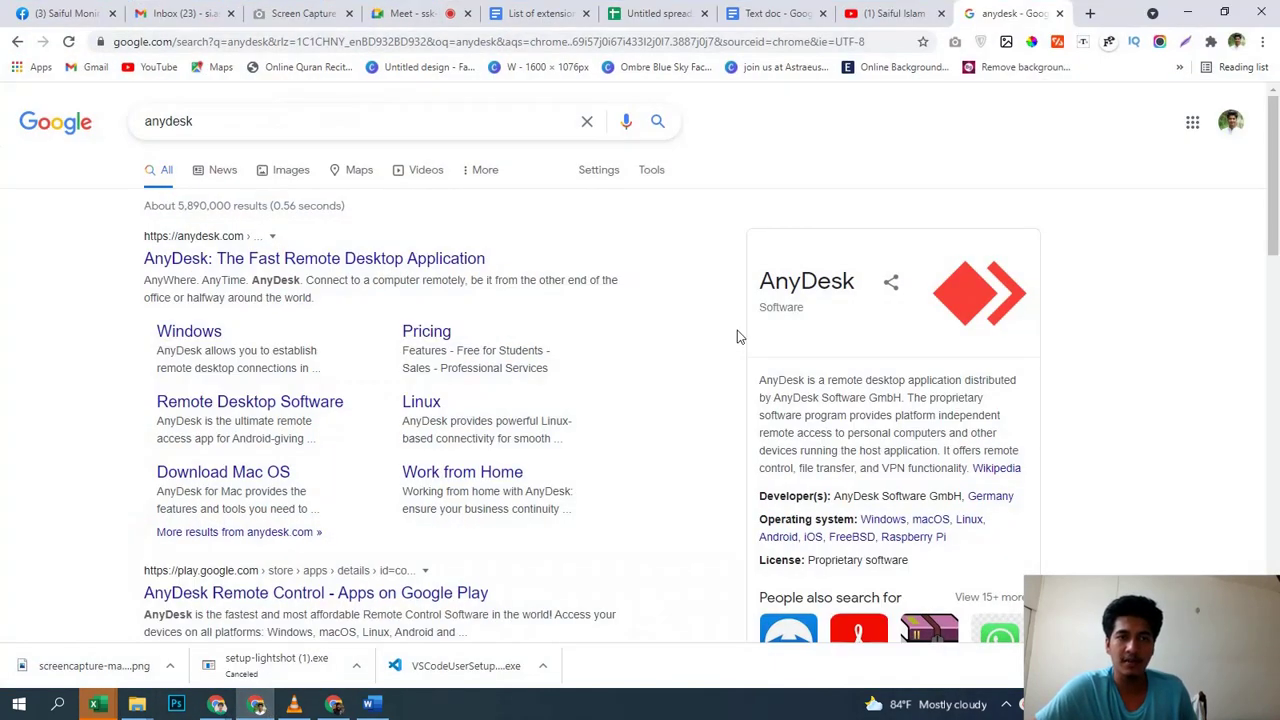